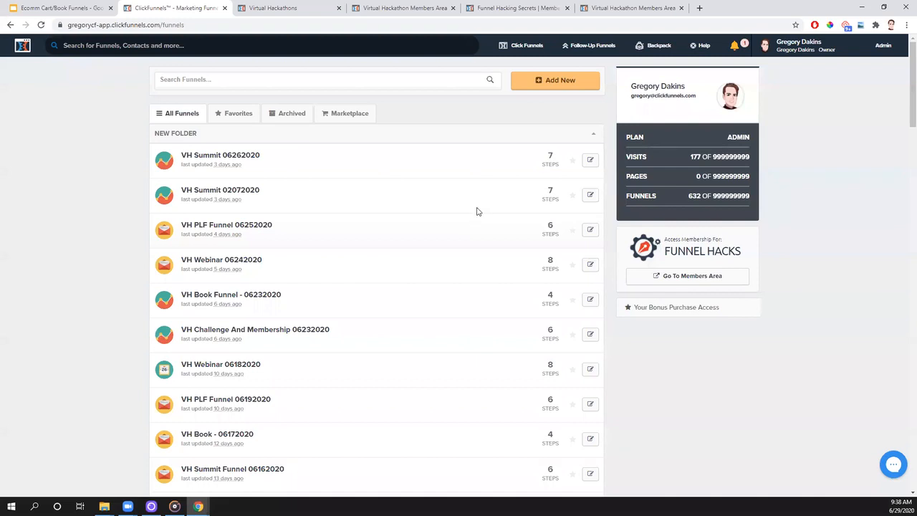
# - Collapse the open folder in the funnel list and expand the VHLIVE folder to view its funnels
pyautogui.click(579, 83)
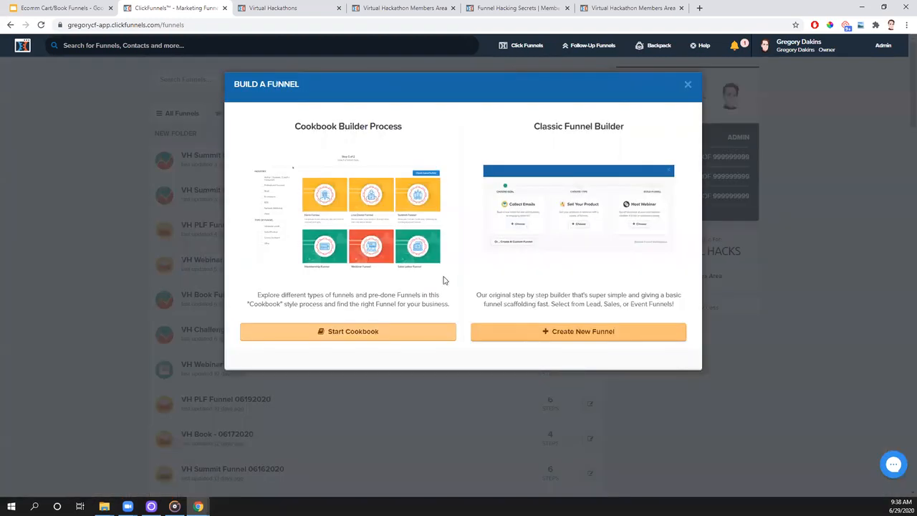
pyautogui.click(687, 85)
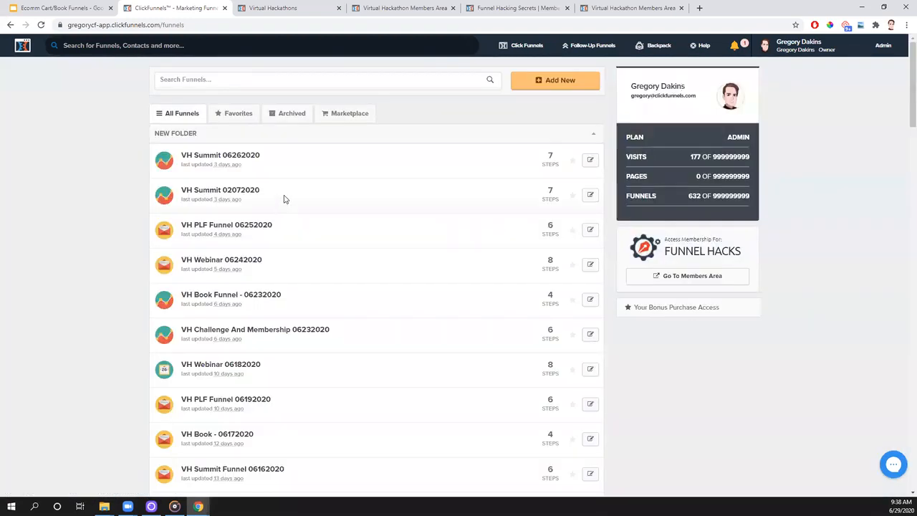
pyautogui.scroll(-6, 333, 171)
pyautogui.scroll(6, 333, 172)
pyautogui.moveTo(689, 196); pyautogui.dragTo(698, 197)
pyautogui.click(212, 141)
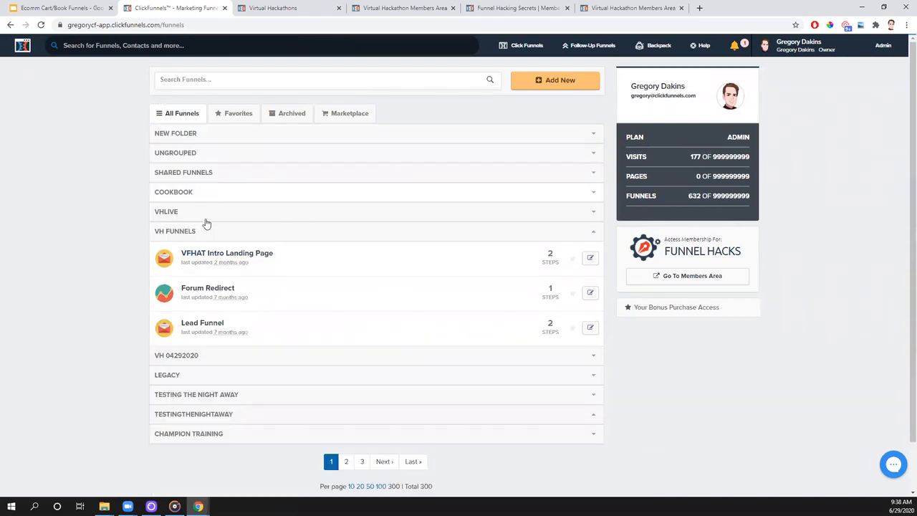
pyautogui.click(179, 213)
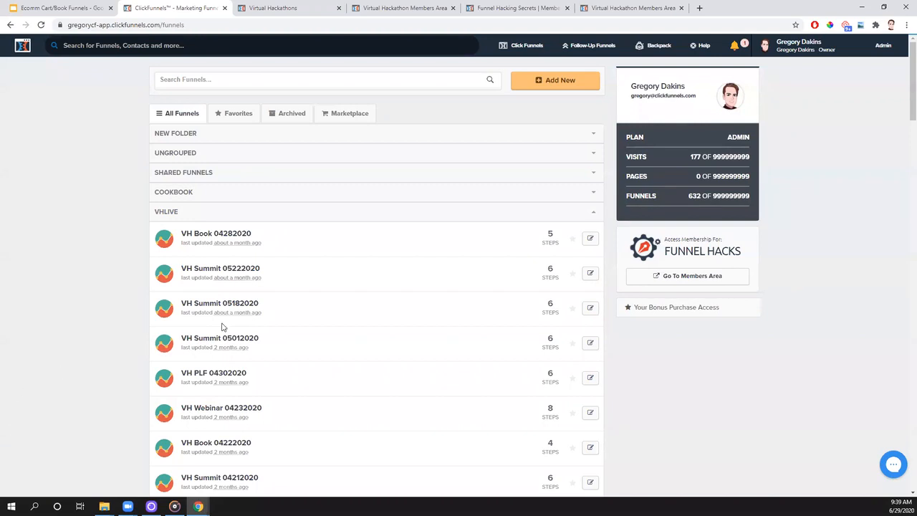
# - Start the Cookbook builder for a new funnel and select the 2-Step Tripwire Funnel type
pyautogui.click(555, 84)
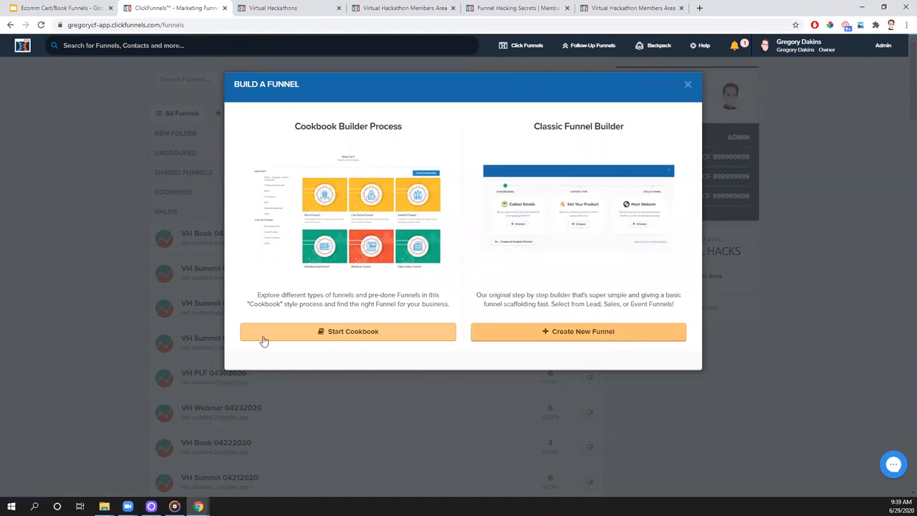
pyautogui.click(334, 337)
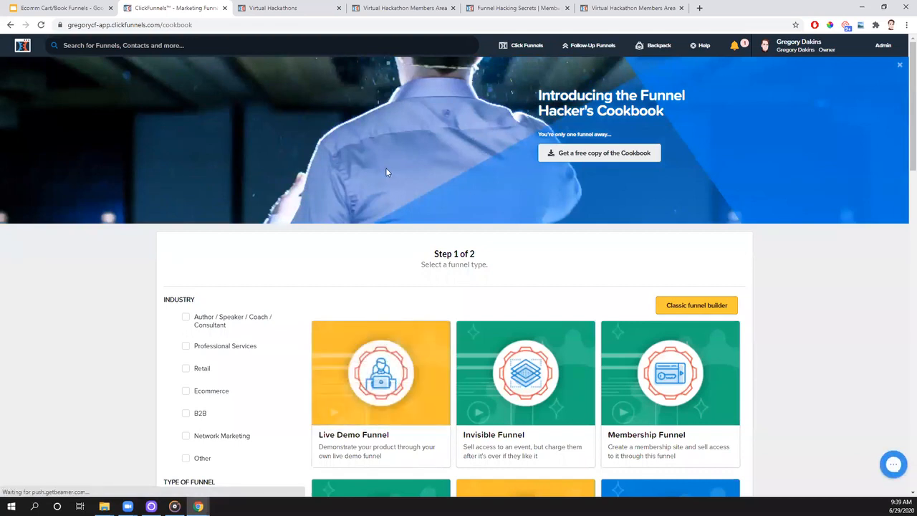
pyautogui.scroll(-2, 375, 233)
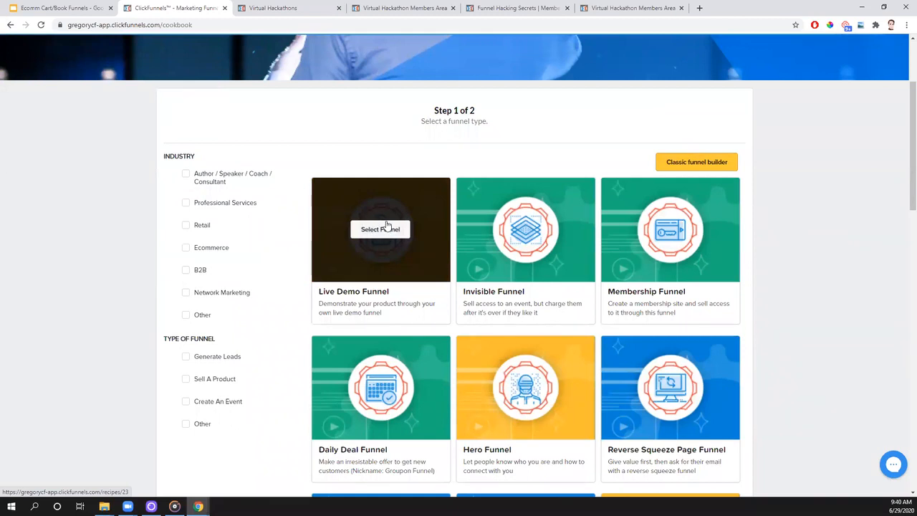
pyautogui.scroll(-4, 386, 225)
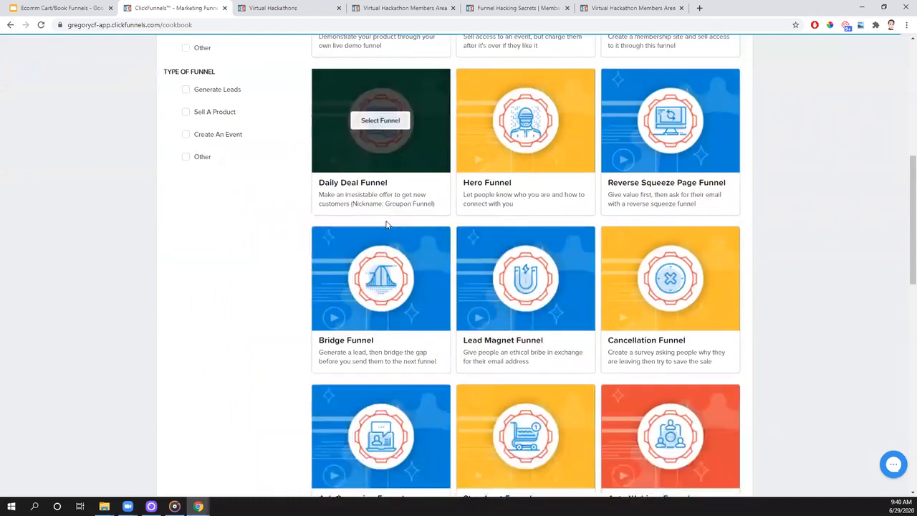
pyautogui.scroll(-5, 386, 224)
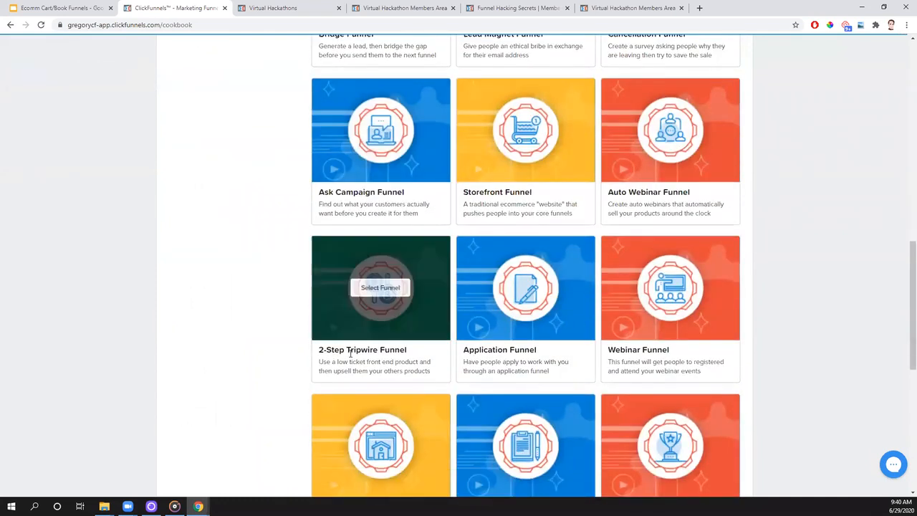
pyautogui.click(380, 288)
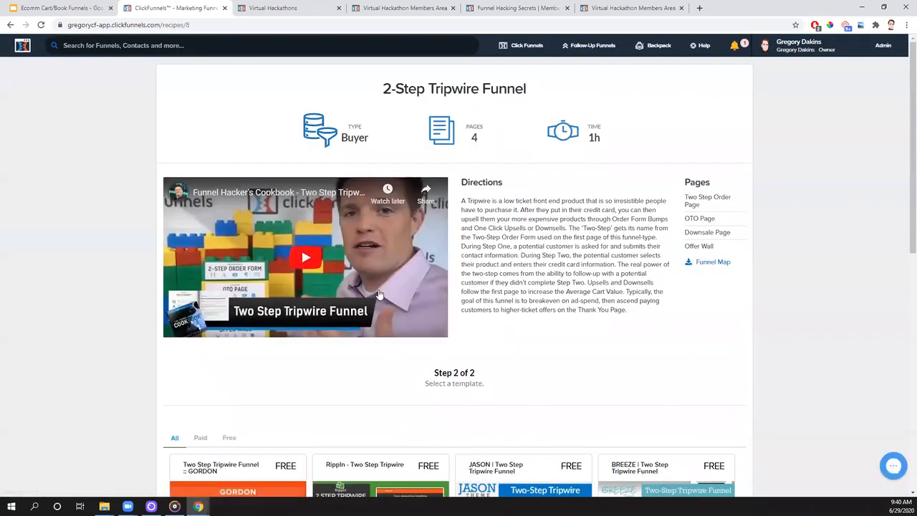
# - Open the free BREEZE Two Step Tripwire Funnel template and examine its pages from the two-step sales page to the offer wall
pyautogui.scroll(-2, 380, 294)
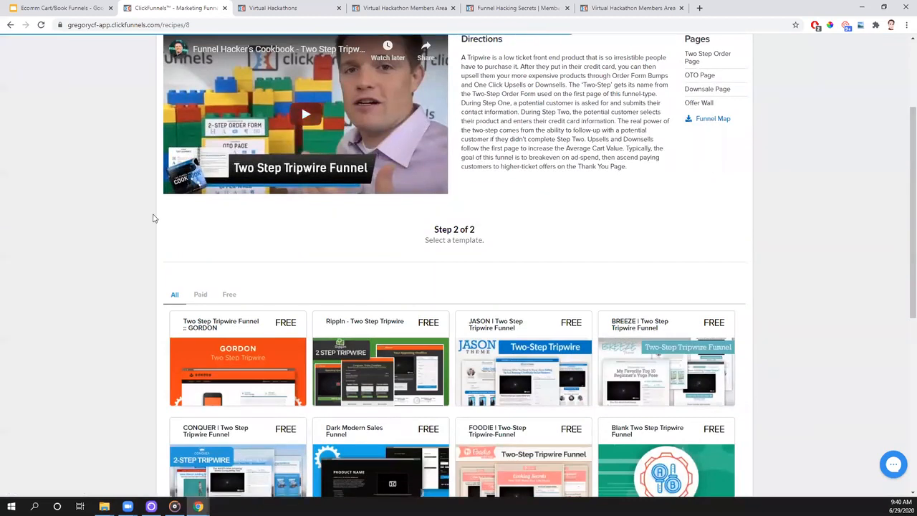
pyautogui.scroll(-1, 152, 218)
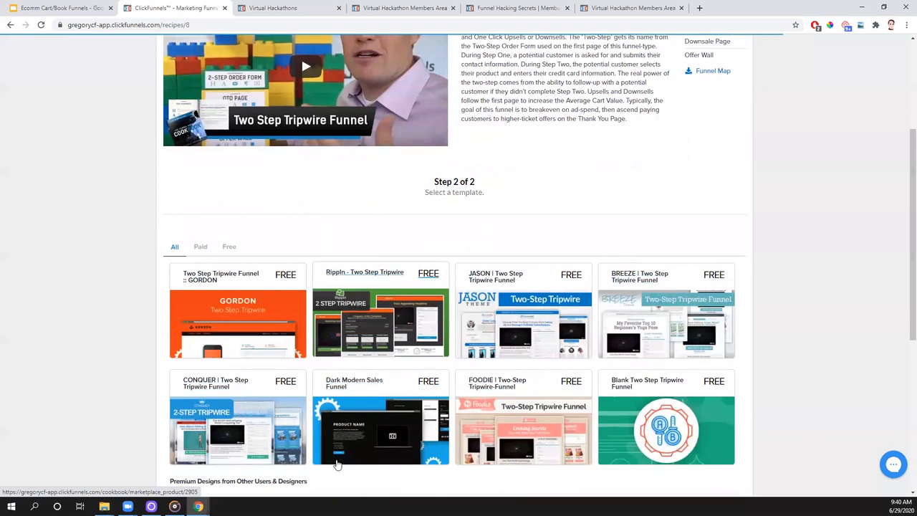
pyautogui.click(653, 330)
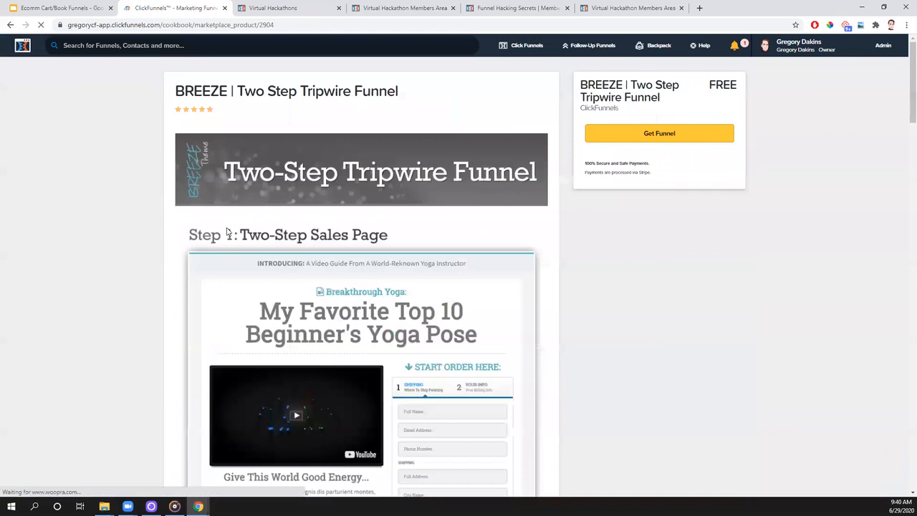
pyautogui.scroll(-2, 226, 232)
pyautogui.scroll(-3, 226, 232)
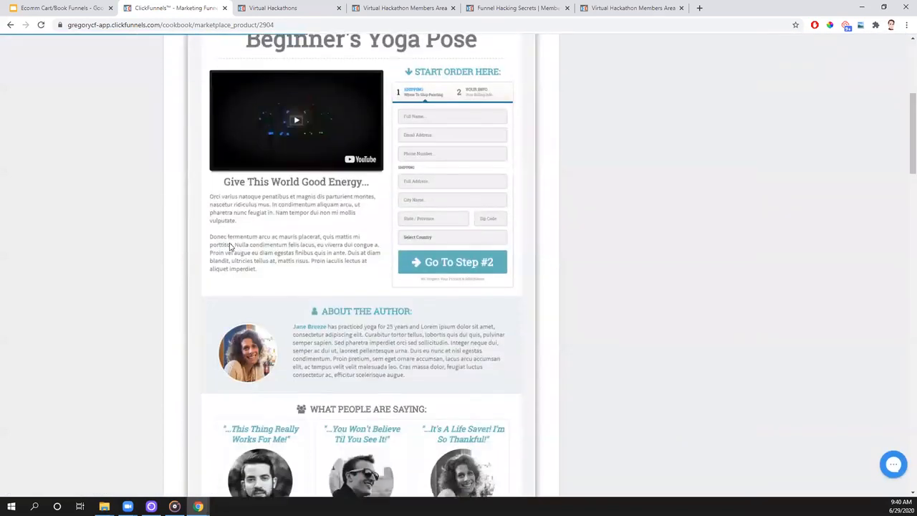
pyautogui.scroll(-2, 223, 243)
pyautogui.scroll(-4, 223, 243)
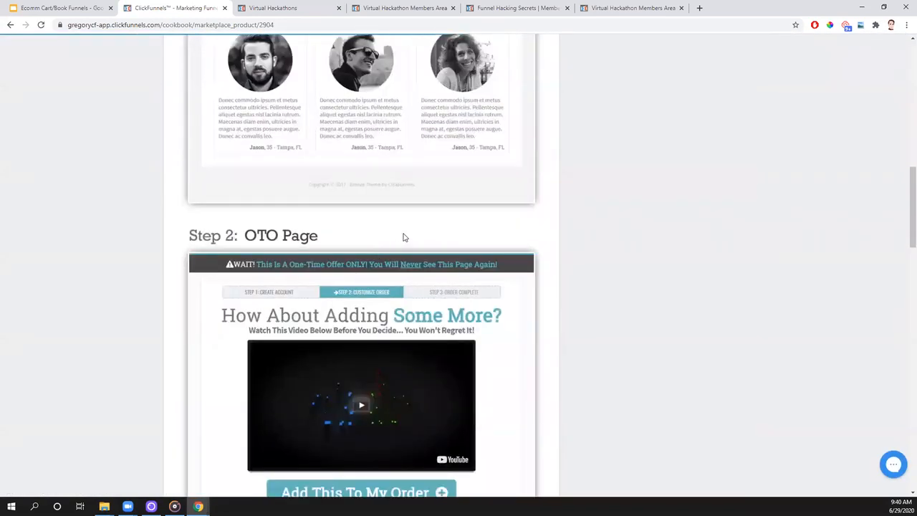
pyautogui.scroll(-3, 404, 237)
pyautogui.scroll(-10, 404, 238)
pyautogui.scroll(-6, 403, 237)
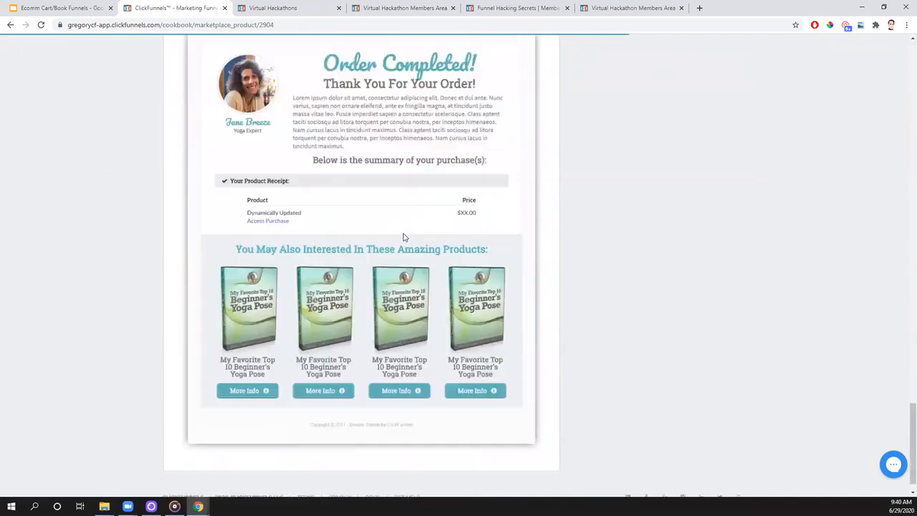
# - Compare the hand-drawn funnel diagram on the Overview slide with the offer wall and downsell pages of the BREEZE template
pyautogui.click(45, 8)
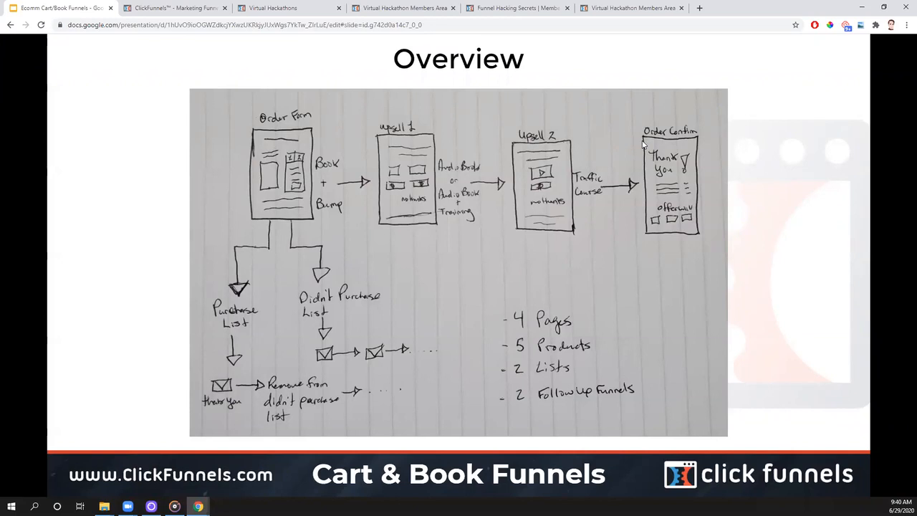
pyautogui.click(170, 9)
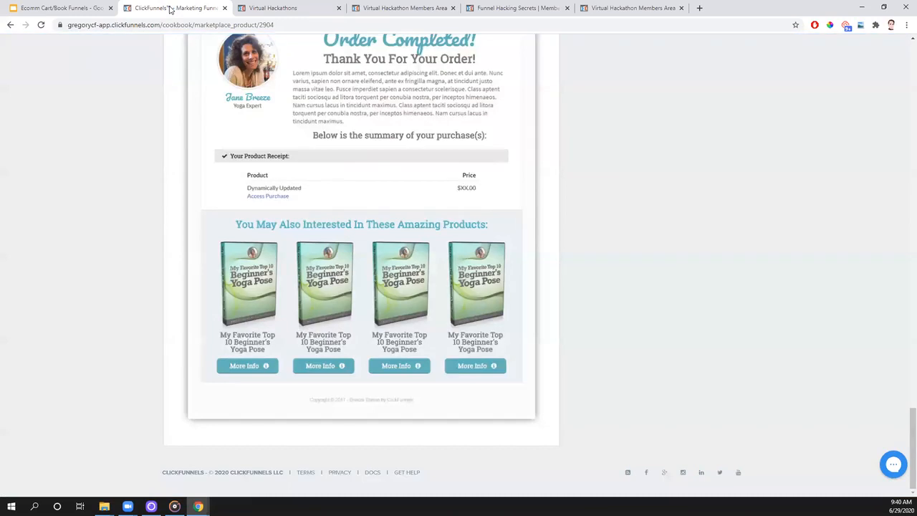
pyautogui.scroll(6, 409, 165)
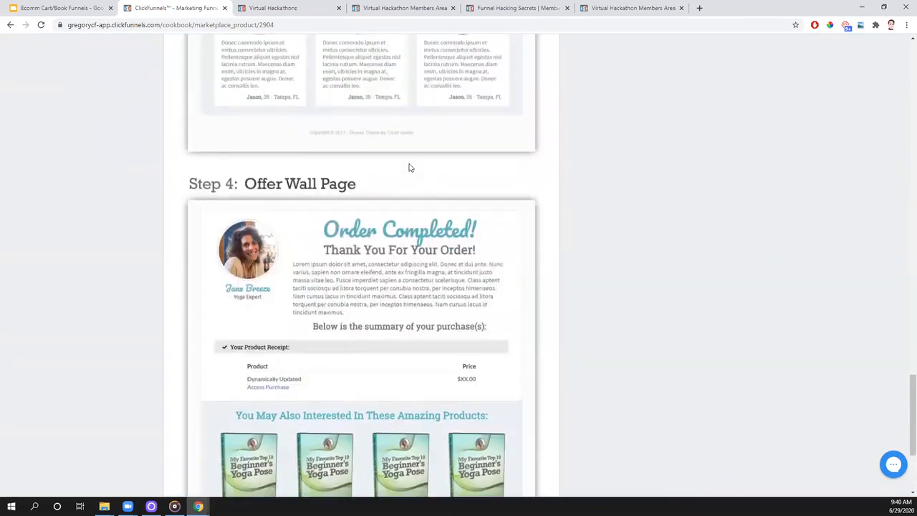
pyautogui.scroll(6, 405, 166)
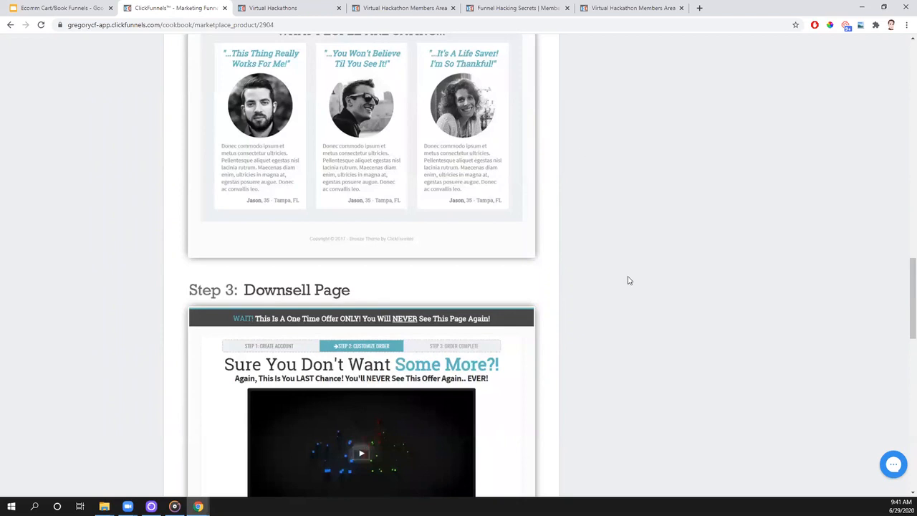
# - View the Cart Funnel templates in Funnel Hacking Secrets and return to the start of the BREEZE template page
pyautogui.click(533, 10)
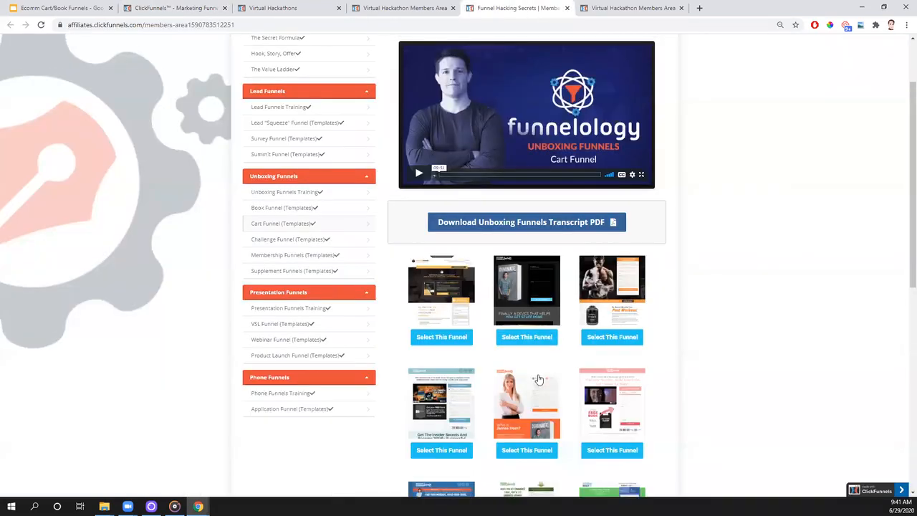
pyautogui.scroll(2, 538, 380)
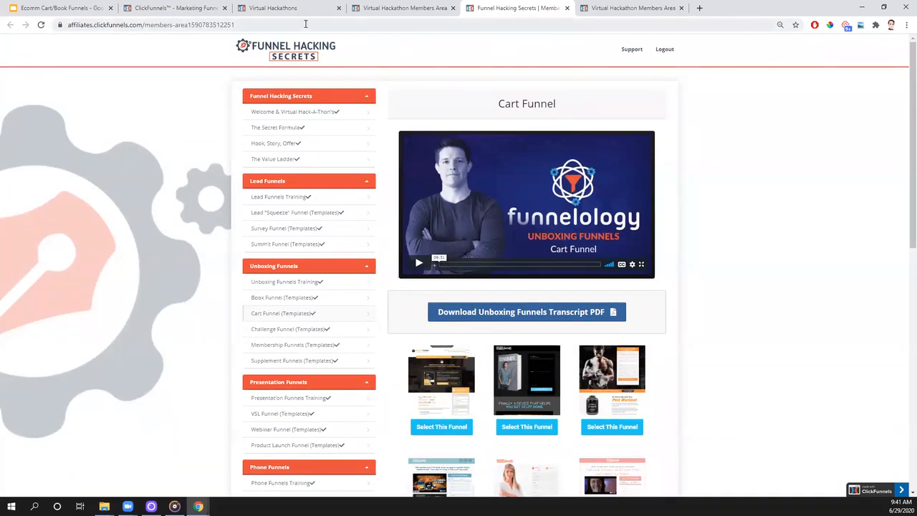
pyautogui.click(175, 12)
pyautogui.scroll(10, 355, 323)
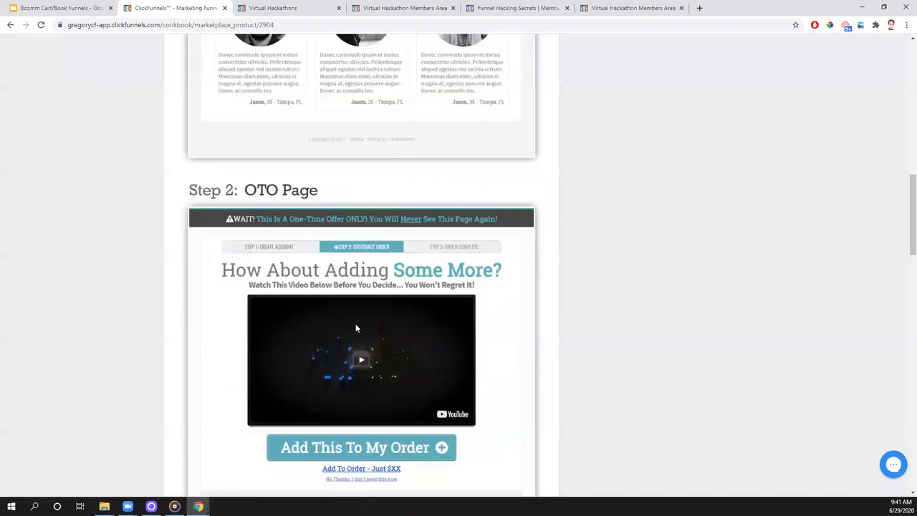
pyautogui.scroll(8, 359, 347)
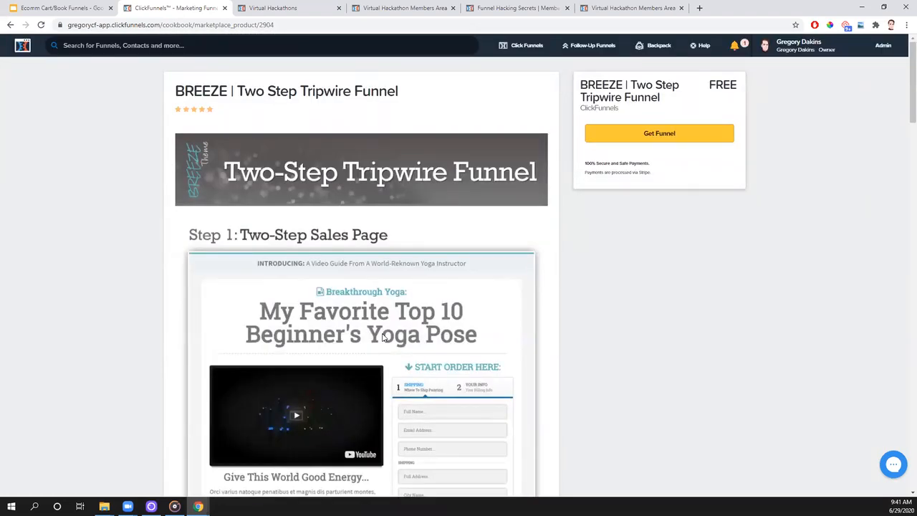
# - Return to the ClickFunnels dashboard and open the FunnelFlix training site from there
pyautogui.click(22, 46)
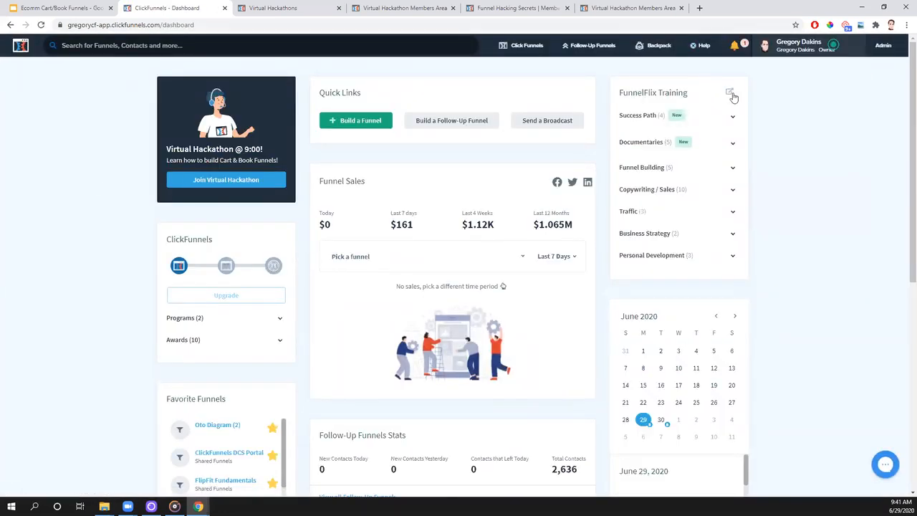
pyautogui.click(728, 94)
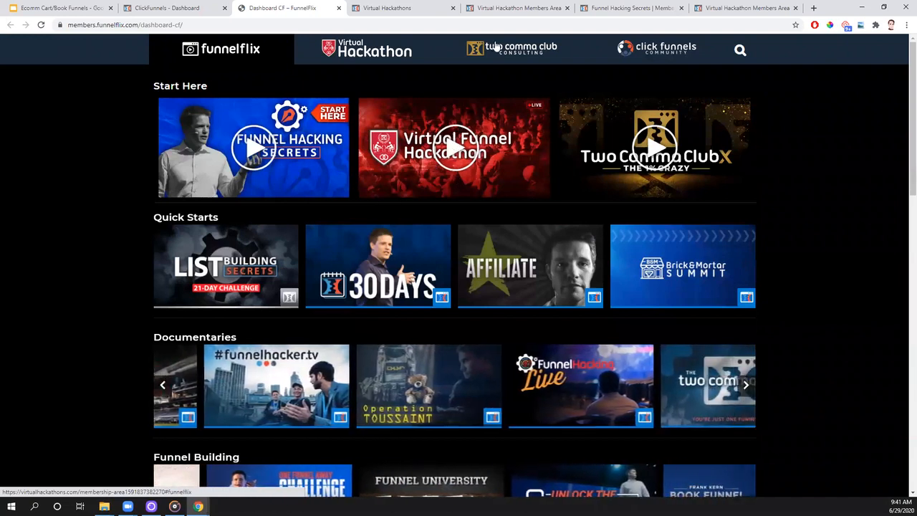
# - View the 10 Core Funnels lesson in the Virtual Hackathon members area and the weekly Virtual Hackathons schedule
pyautogui.click(527, 10)
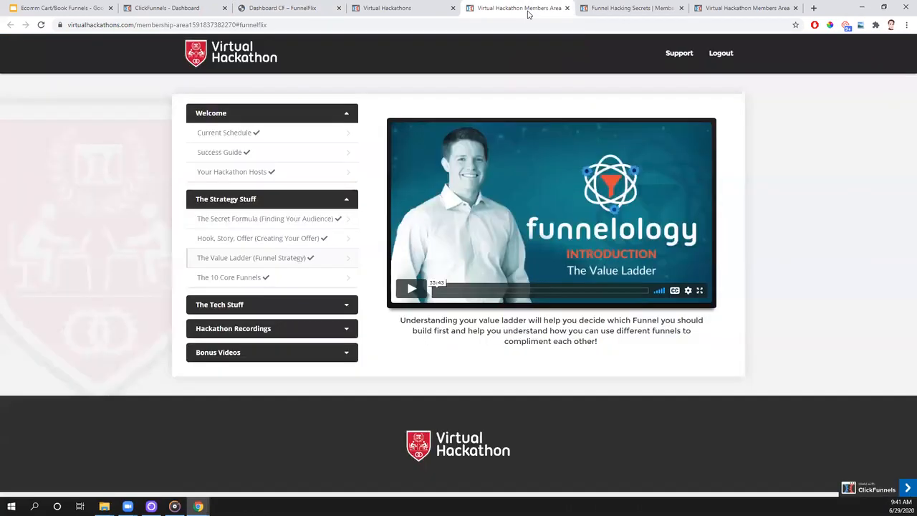
pyautogui.click(249, 278)
pyautogui.scroll(-1, 249, 284)
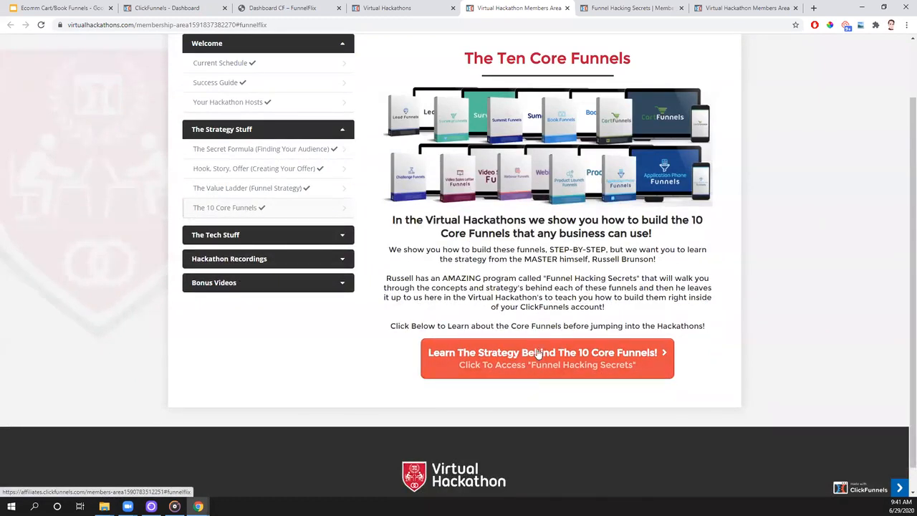
pyautogui.click(388, 7)
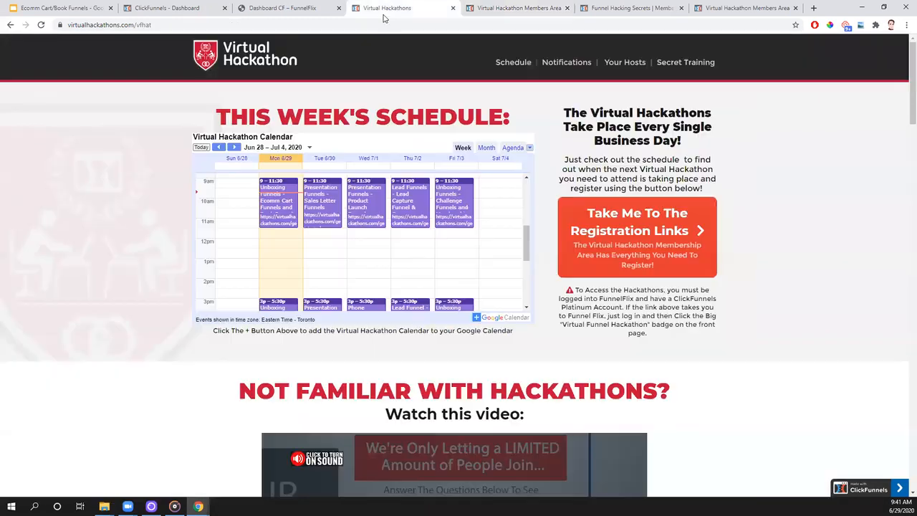
# - Switch back to FunnelFlix, open the Funnel Hacking Secrets course and find the Unboxing Funnels lessons
pyautogui.click(282, 8)
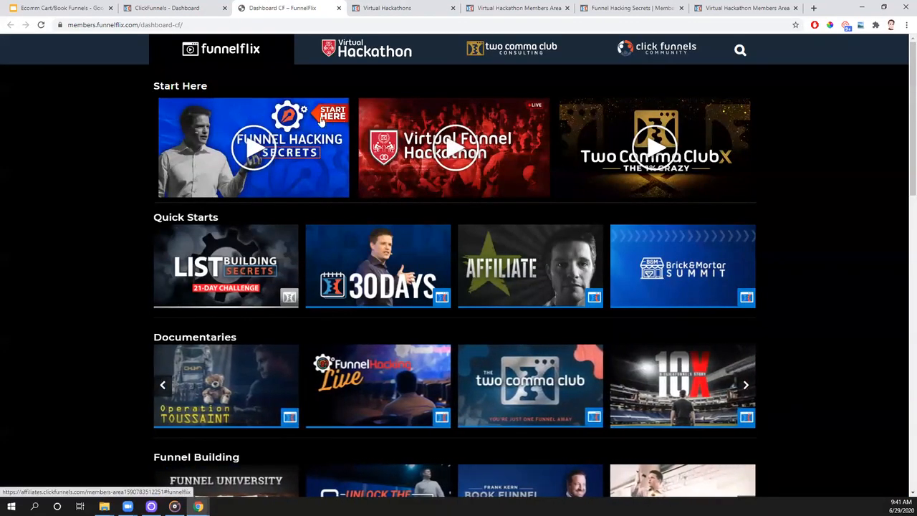
pyautogui.click(280, 151)
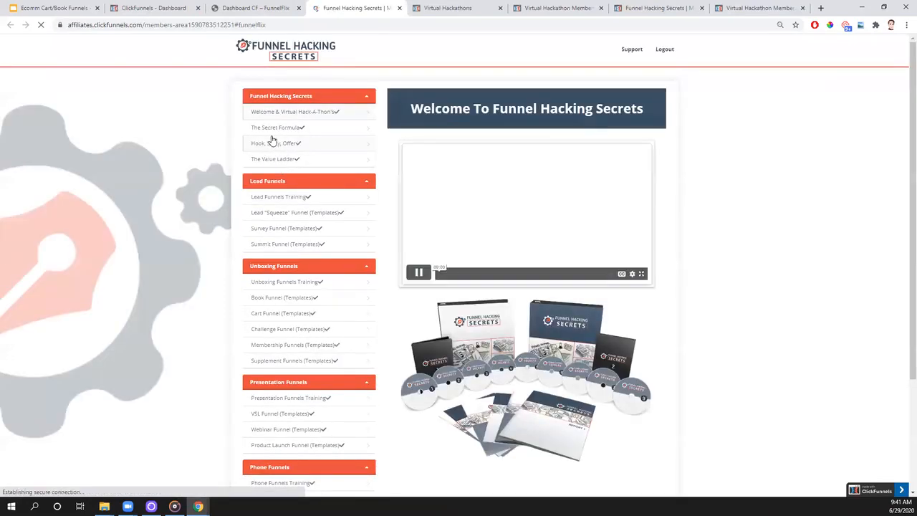
pyautogui.scroll(-2, 242, 183)
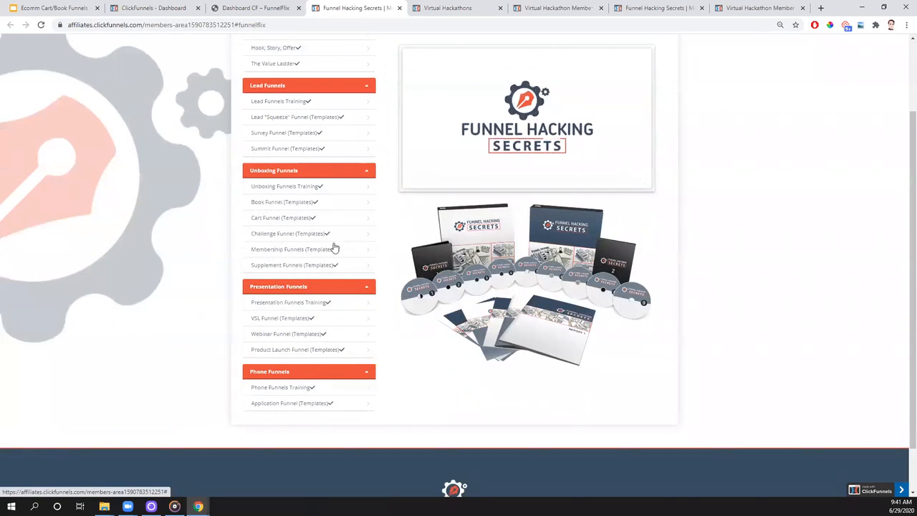
# - Open the Book Funnel templates lesson and browse the funnel templates it offers
pyautogui.click(290, 208)
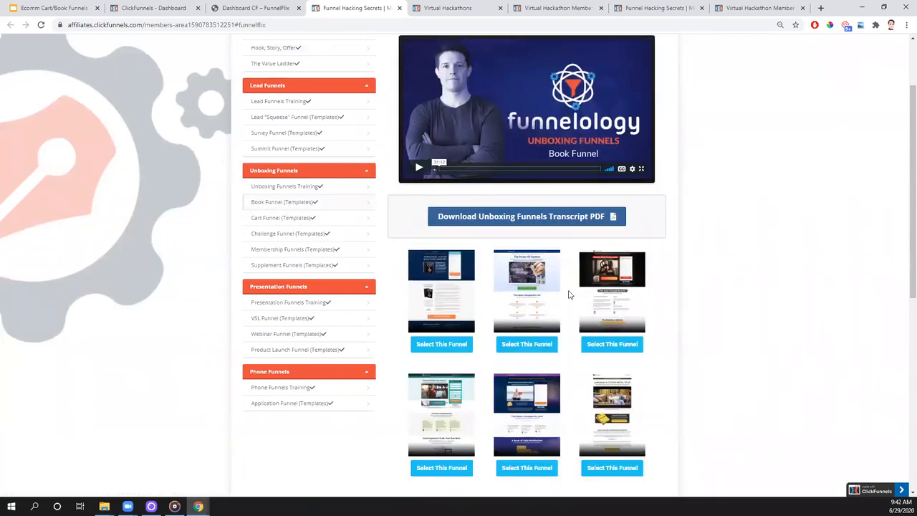
pyautogui.scroll(-1, 570, 294)
pyautogui.scroll(-2, 570, 295)
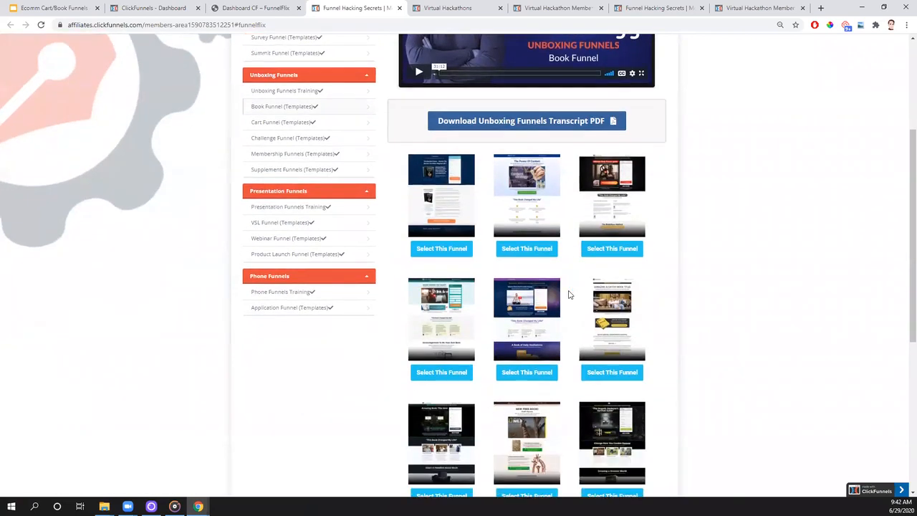
pyautogui.scroll(-1, 567, 294)
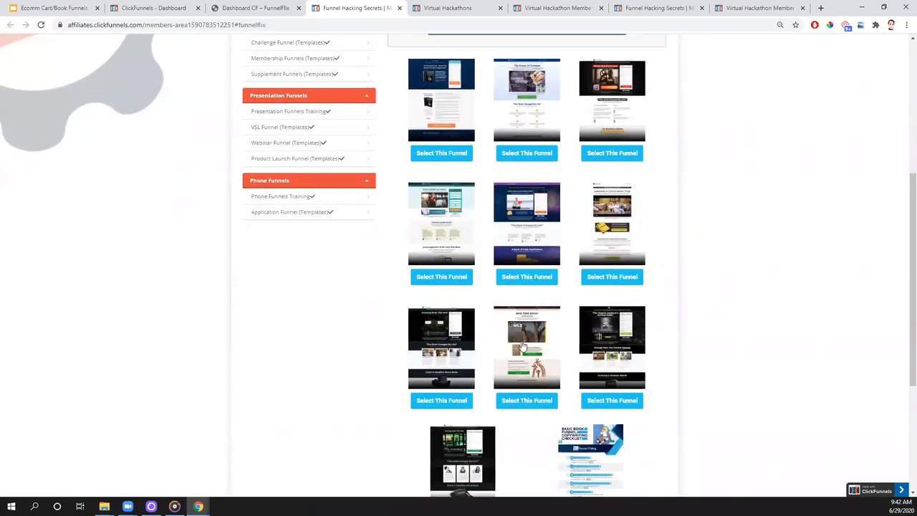
# - Look through the Book Funnel templates again and switch to the Cart Funnel templates lesson
pyautogui.scroll(1, 523, 347)
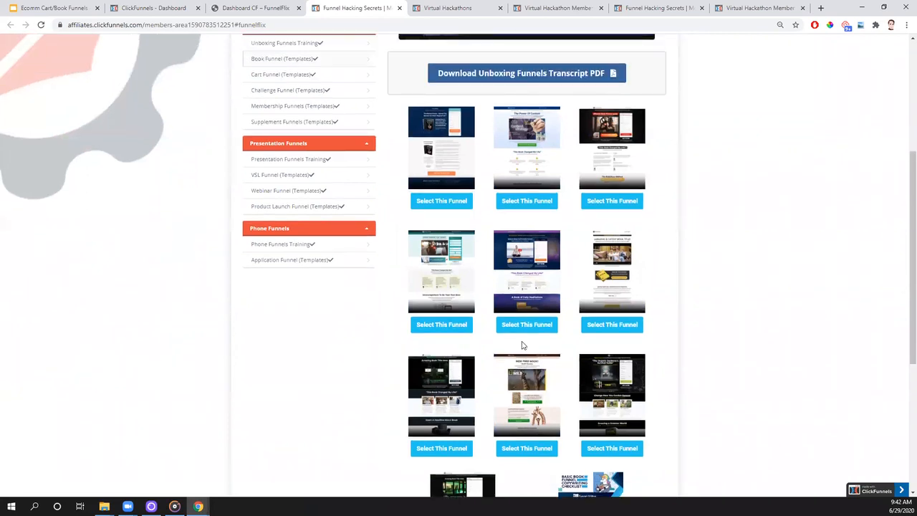
pyautogui.scroll(1, 523, 346)
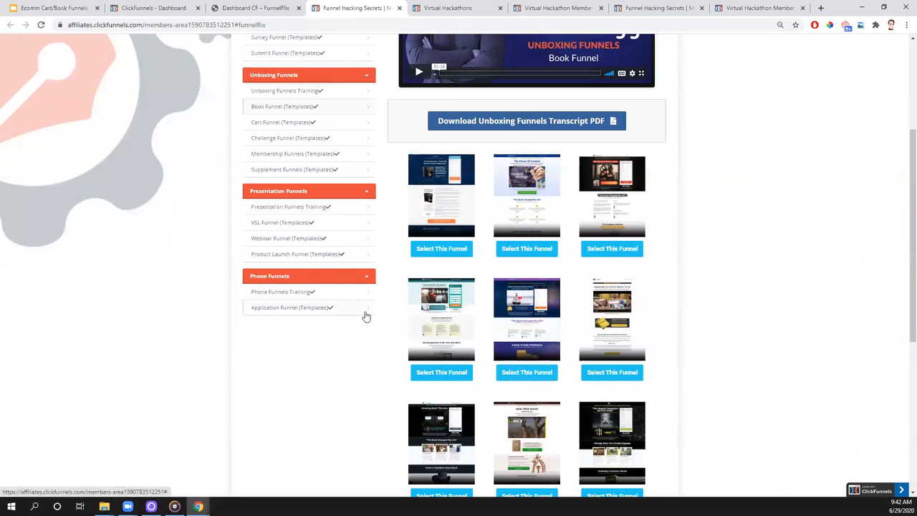
pyautogui.scroll(-2, 366, 316)
pyautogui.scroll(-1, 366, 315)
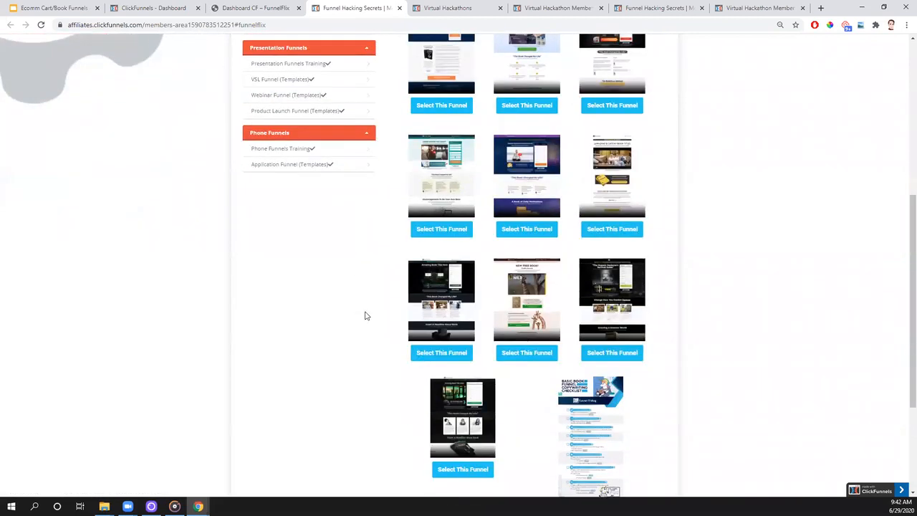
pyautogui.scroll(-1, 365, 315)
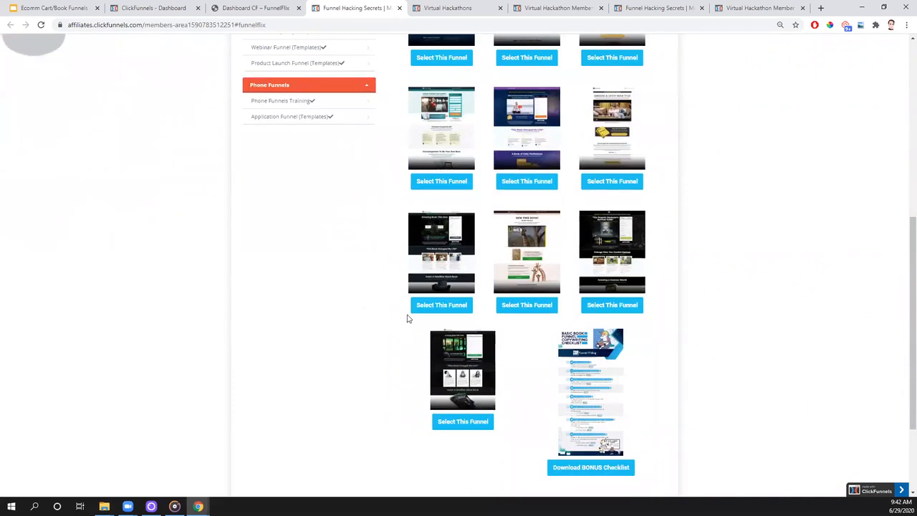
pyautogui.scroll(5, 407, 318)
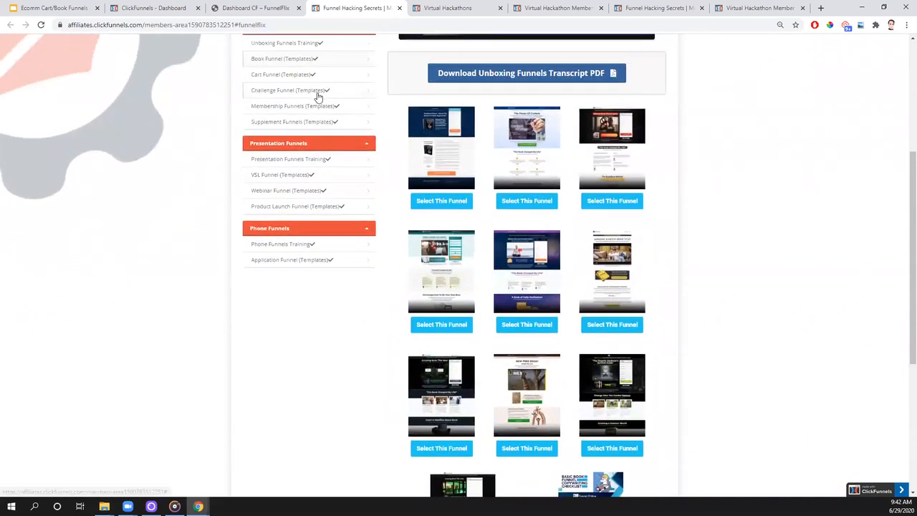
pyautogui.click(276, 172)
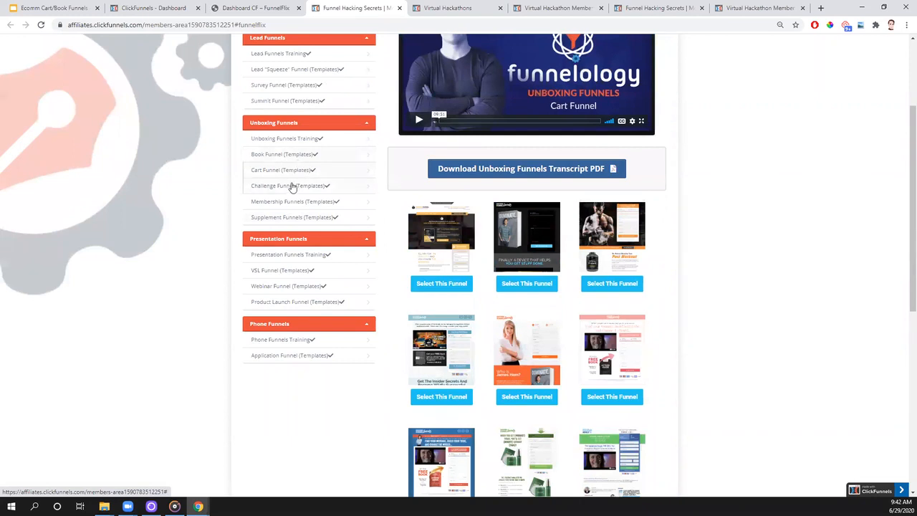
# - Add the Two Step Trip Wire - 2 cart funnel template with the book cover to the owner's account and open the copied funnel
pyautogui.click(530, 291)
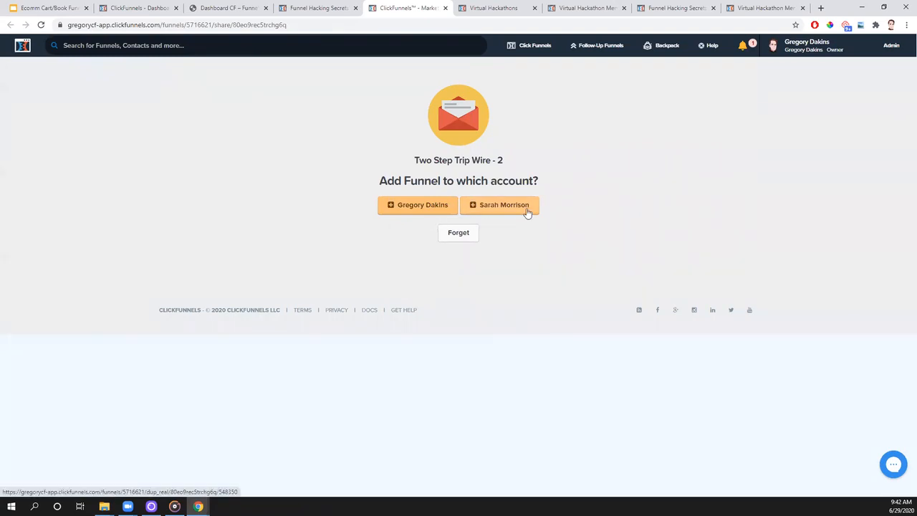
pyautogui.click(412, 212)
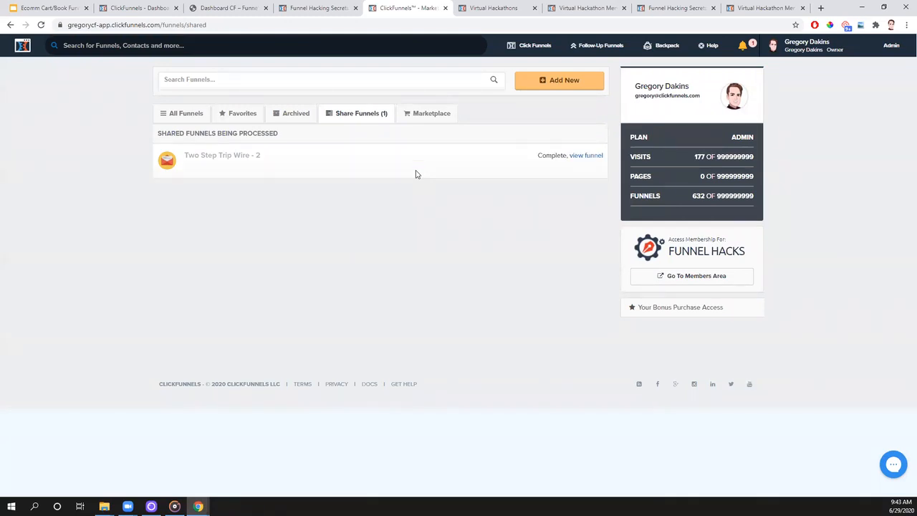
pyautogui.click(583, 159)
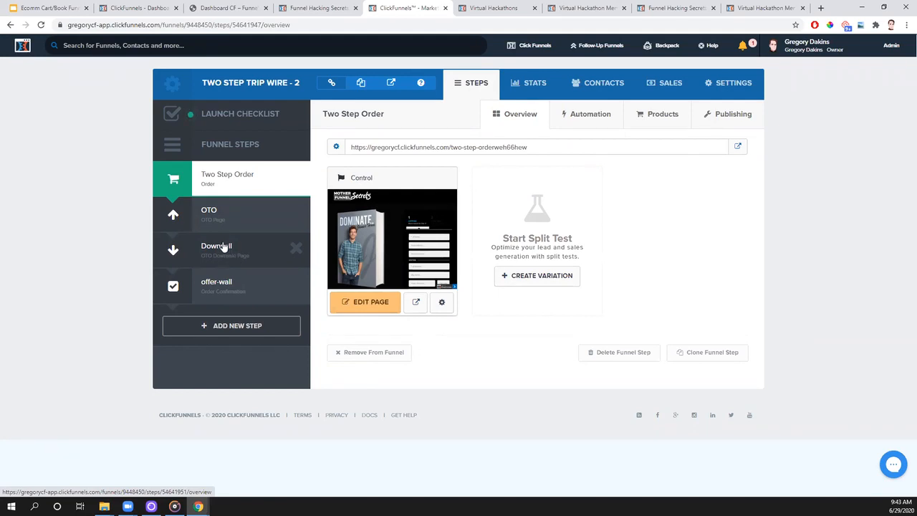
# - View the funnel's OTO step and compare the funnel with the Overview diagram in the slides
pyautogui.click(240, 221)
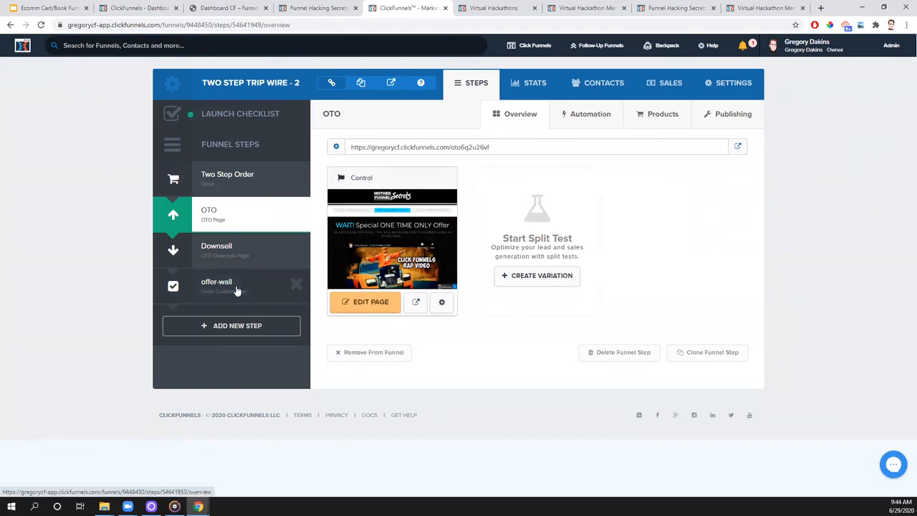
pyautogui.click(46, 9)
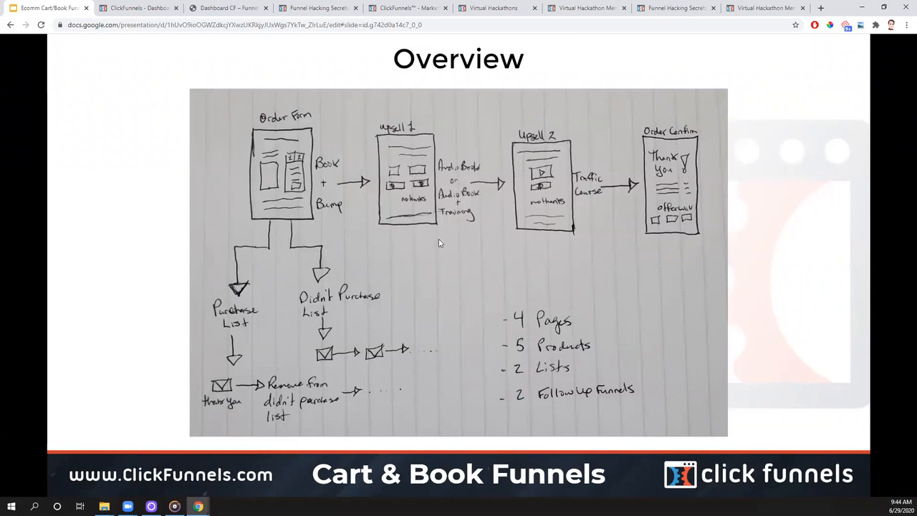
pyautogui.click(144, 7)
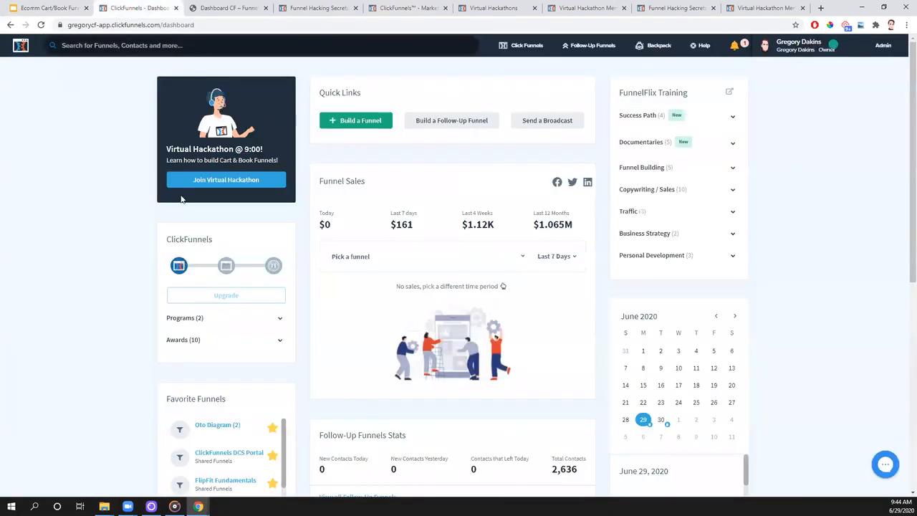
# - Move the funnel's browser tab next to the slides tab and delete the Downsell step from the funnel
pyautogui.click(401, 8)
pyautogui.moveTo(393, 10); pyautogui.dragTo(140, 8)
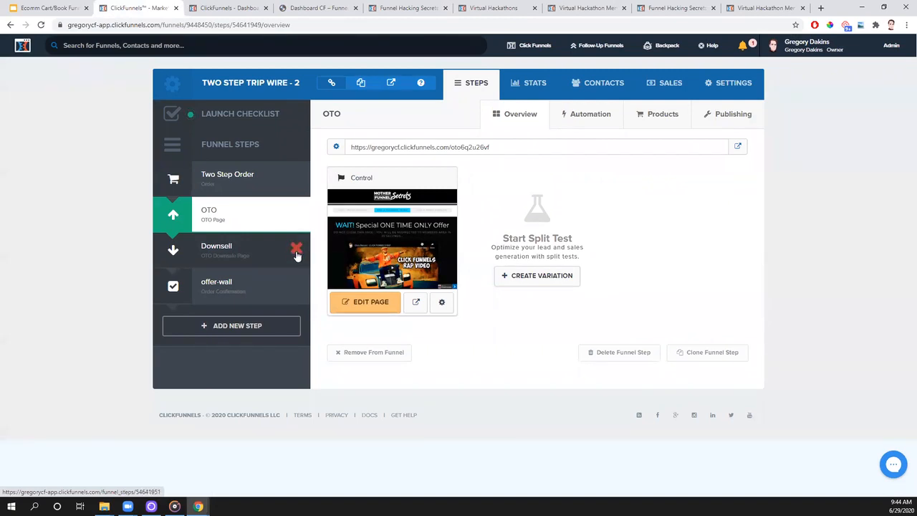
pyautogui.click(295, 254)
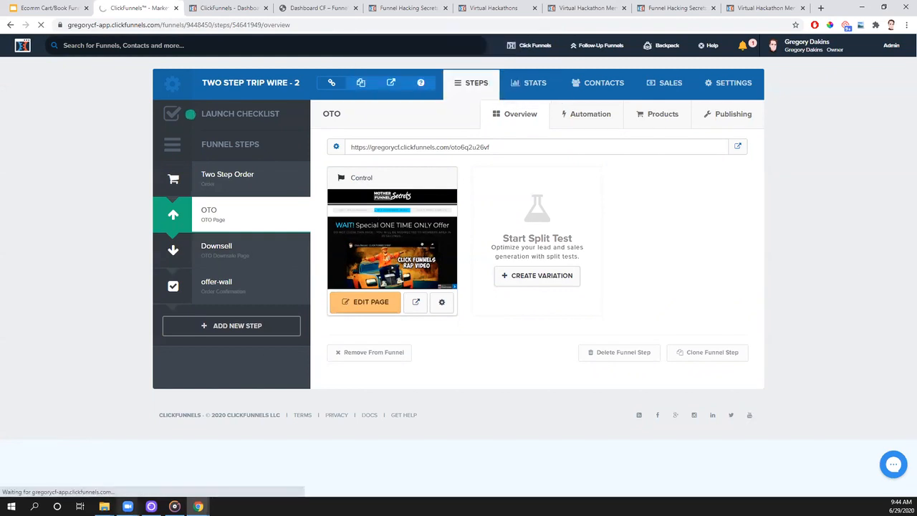
pyautogui.moveTo(104, 507)
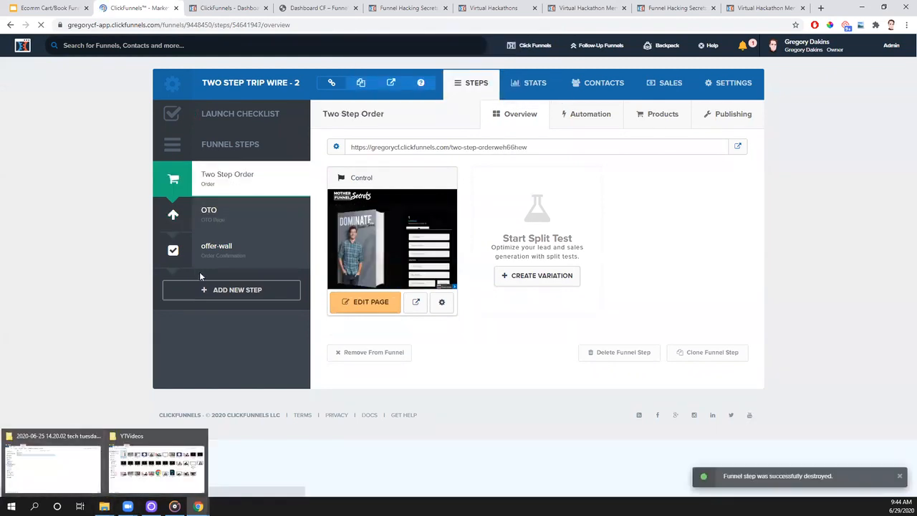
# - Clone the OTO step, add the copy to the funnel and place it between the original OTO and offer-wall
pyautogui.click(244, 222)
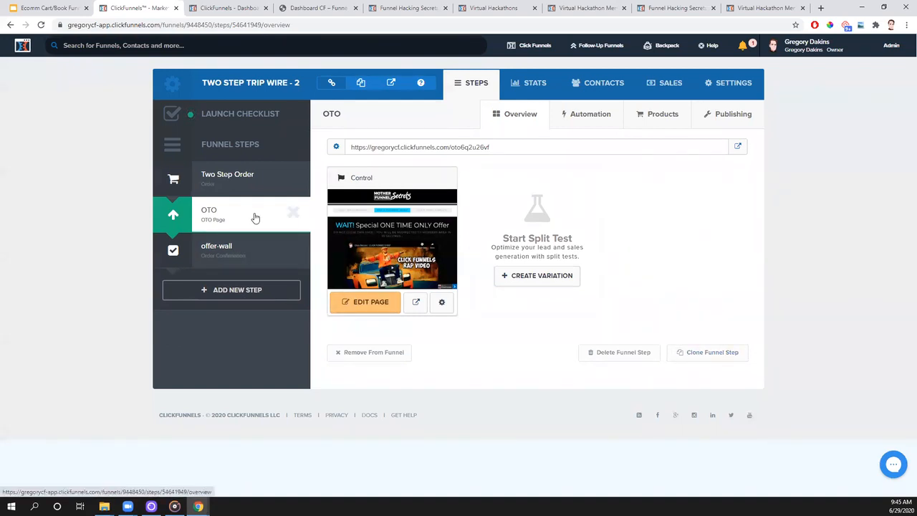
pyautogui.click(701, 354)
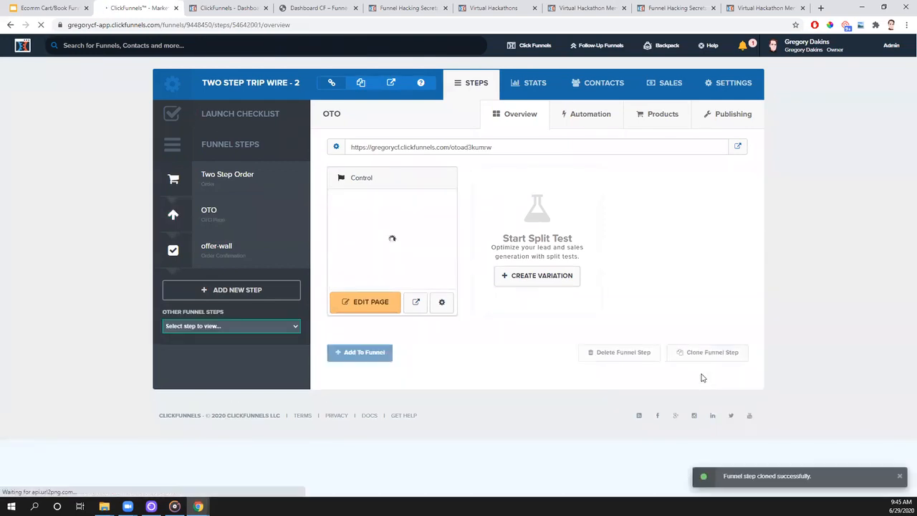
pyautogui.click(259, 324)
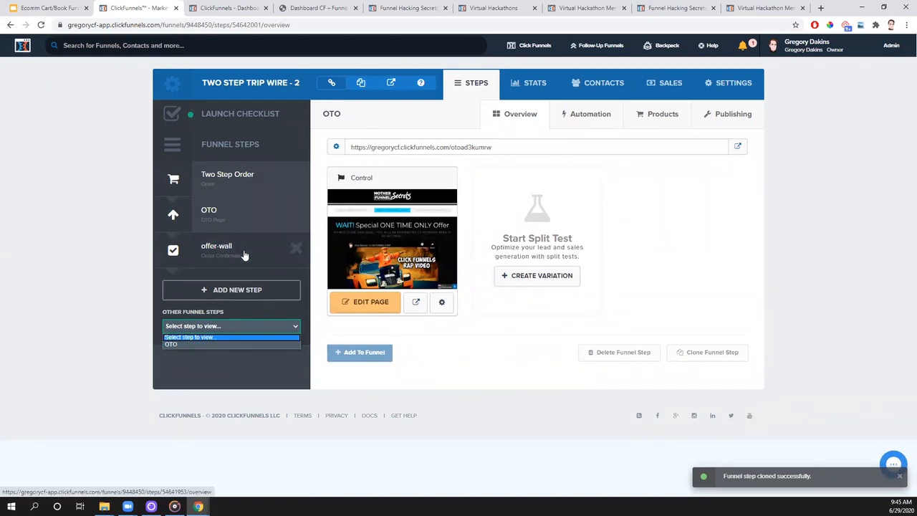
pyautogui.click(371, 354)
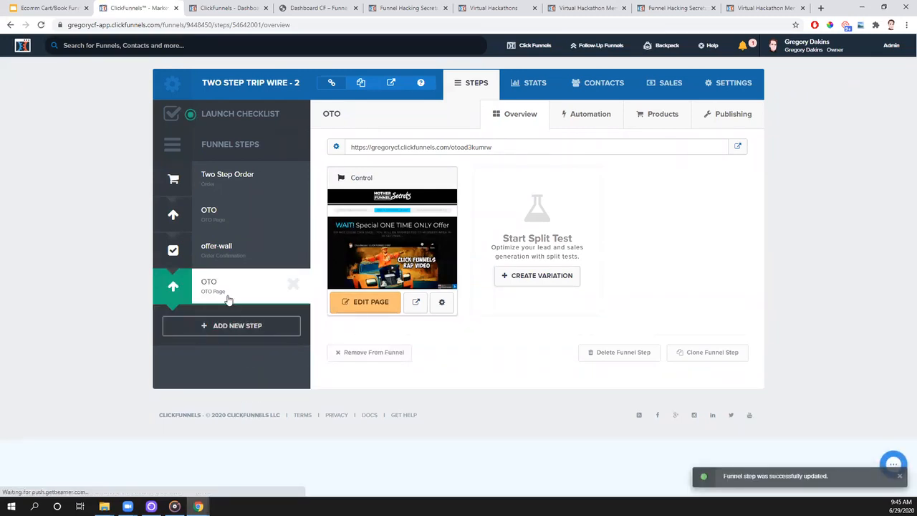
pyautogui.moveTo(228, 300); pyautogui.dragTo(236, 254)
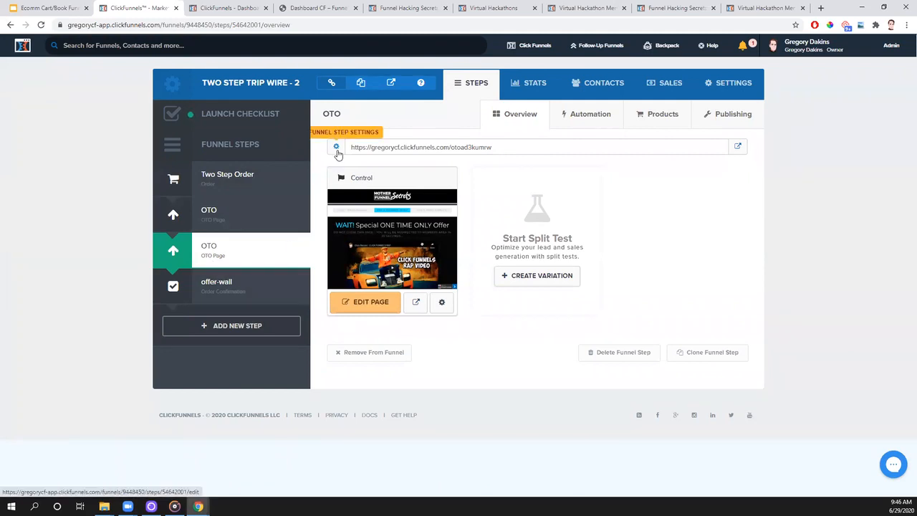
# - Rename the Two Step Order step with the owner's first name in possessive form followed by "Free Book", and save it
pyautogui.click(225, 179)
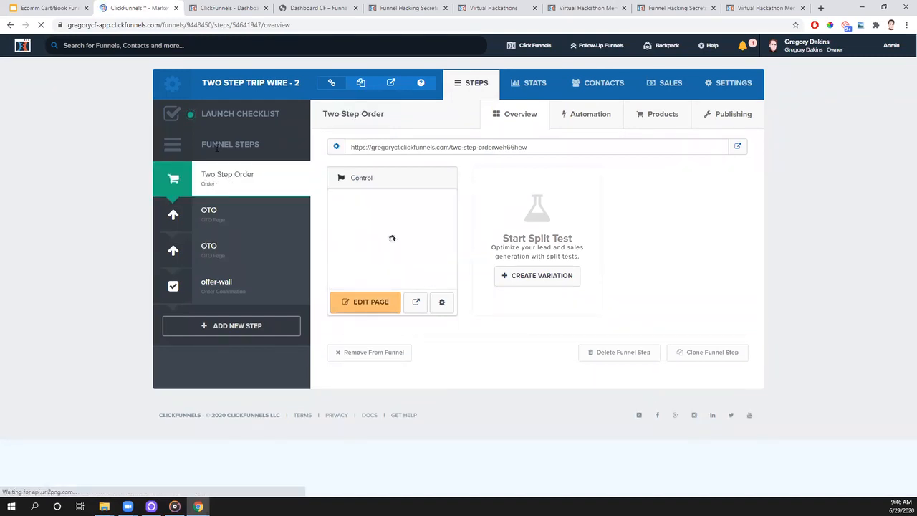
pyautogui.click(337, 151)
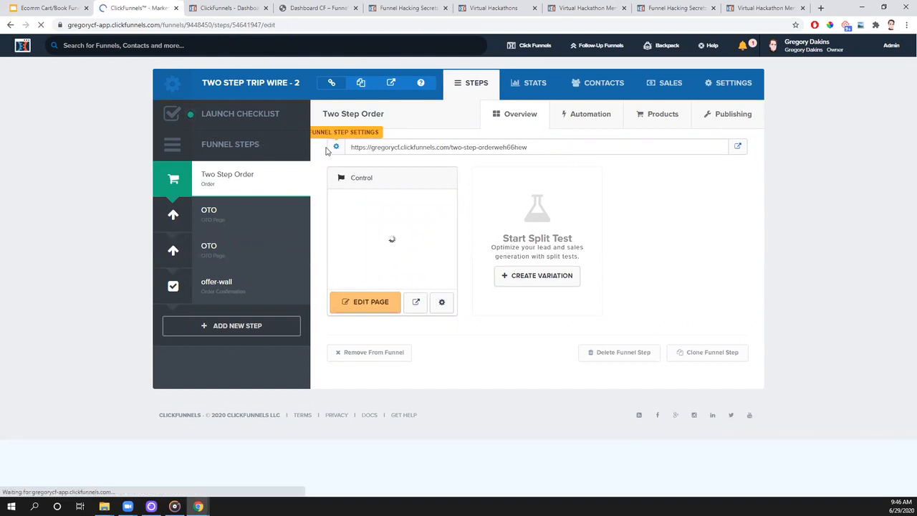
pyautogui.moveTo(384, 161); pyautogui.dragTo(320, 172)
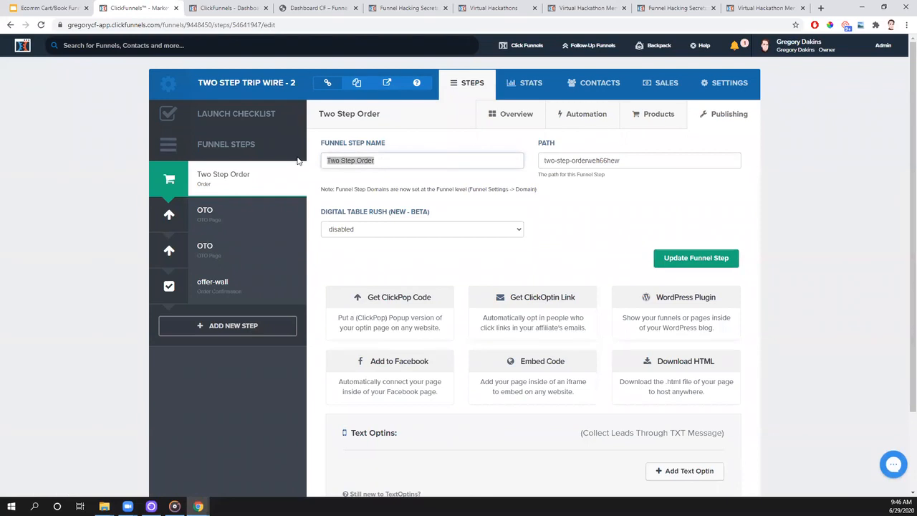
pyautogui.write("Greg's Free Book")
pyautogui.click(684, 260)
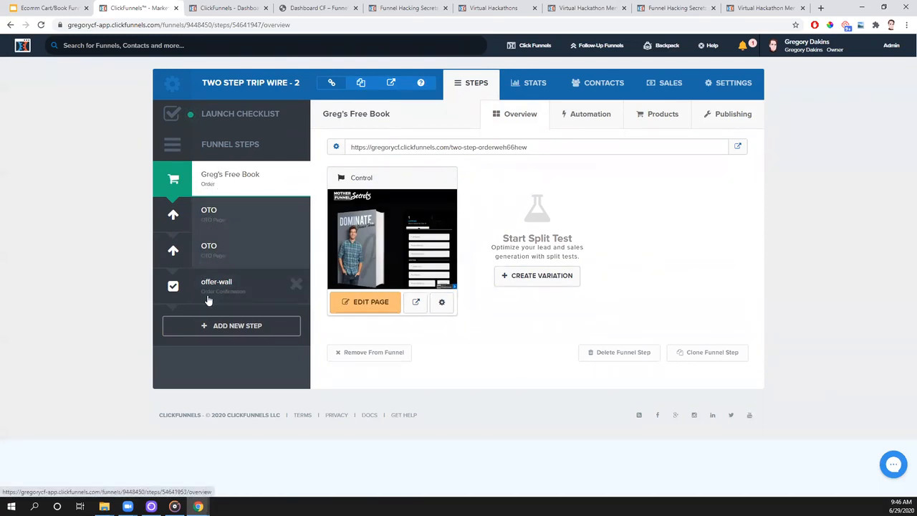
# - Check the Overview slide again and change the funnel's name in its settings to "VH Book 06292020"
pyautogui.click(41, 8)
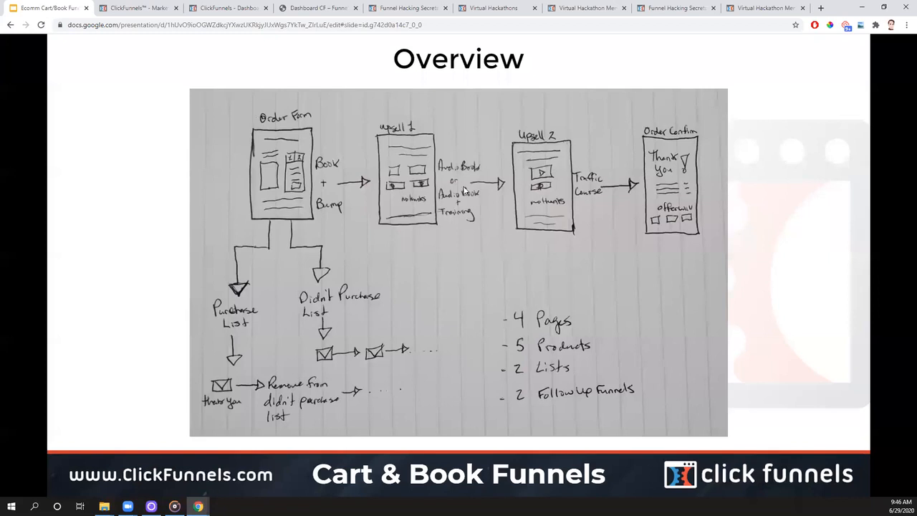
pyautogui.click(138, 10)
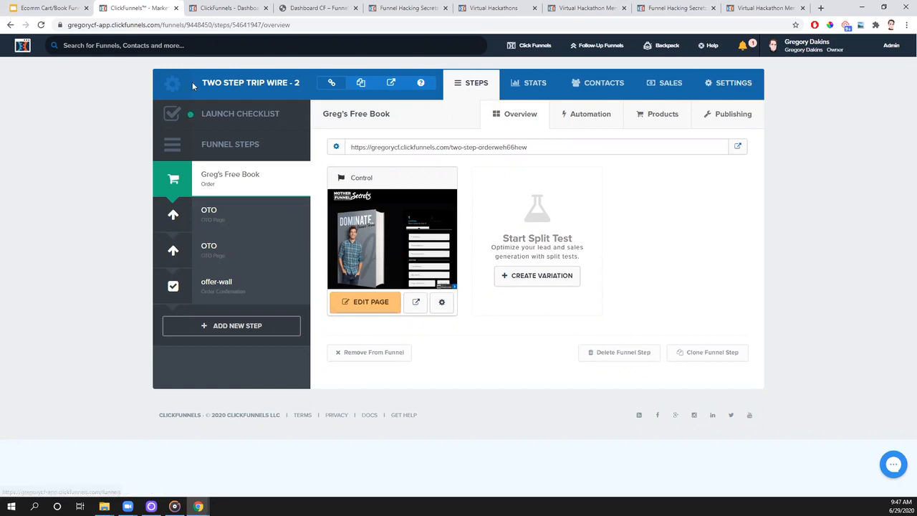
pyautogui.moveTo(203, 82); pyautogui.dragTo(292, 97)
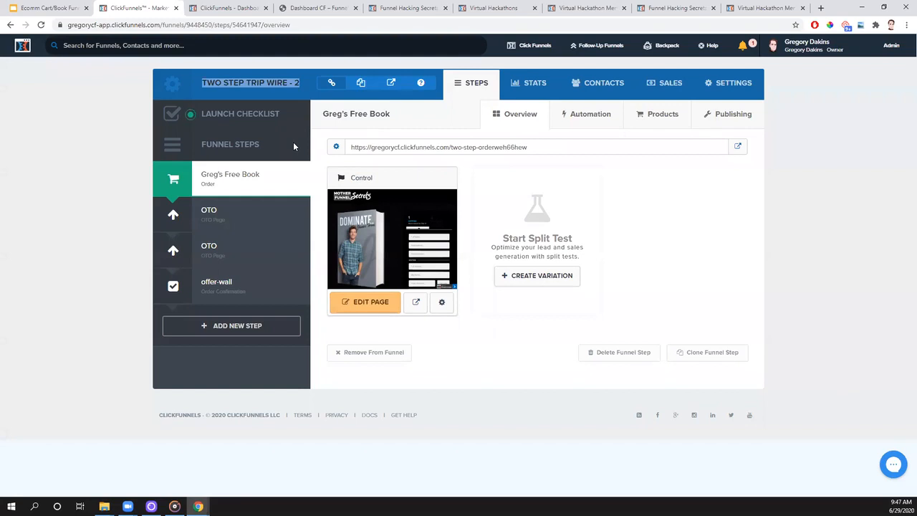
pyautogui.click(739, 87)
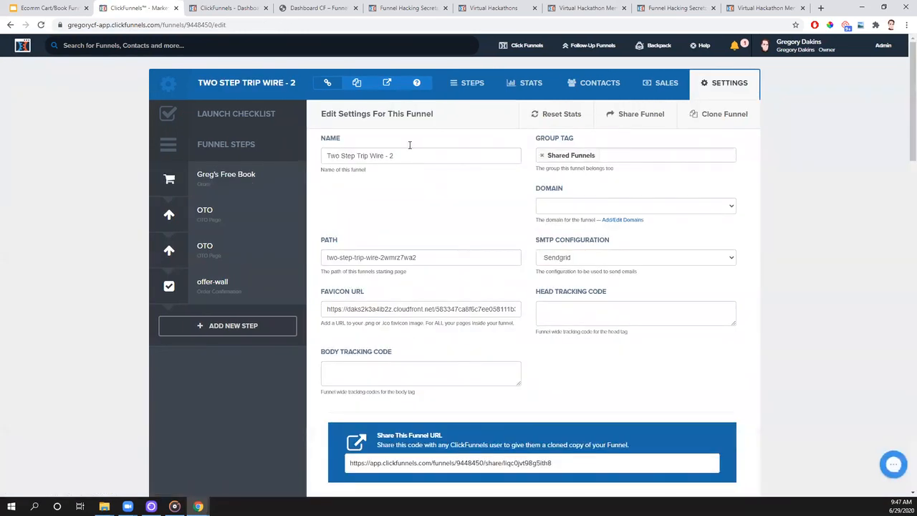
pyautogui.moveTo(409, 158); pyautogui.dragTo(326, 160)
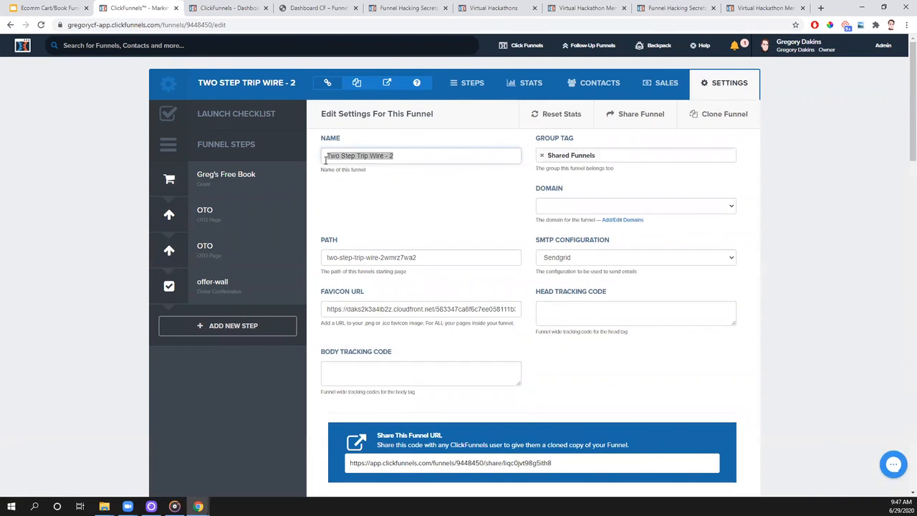
pyautogui.write('VH Book 06292020')
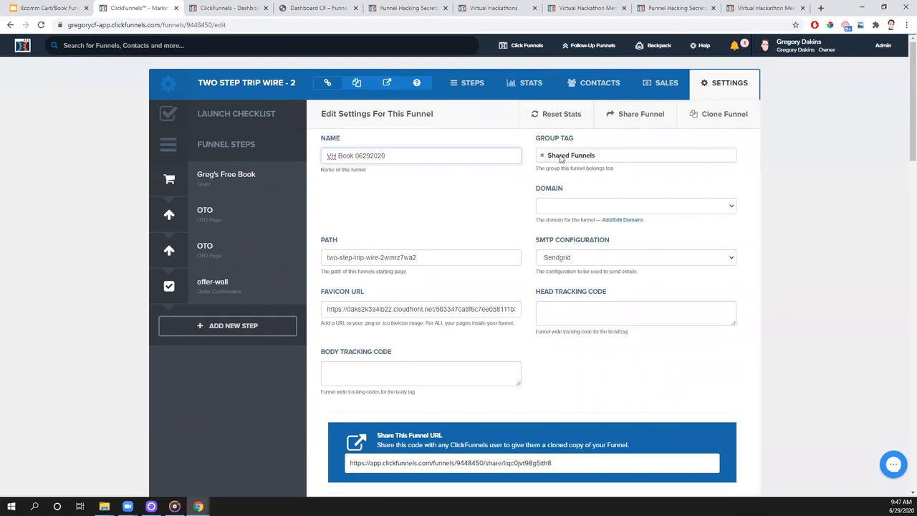
# - Replace the funnel's Shared Funnels group tag with a new tag named "New Folder"
pyautogui.moveTo(522, 47)
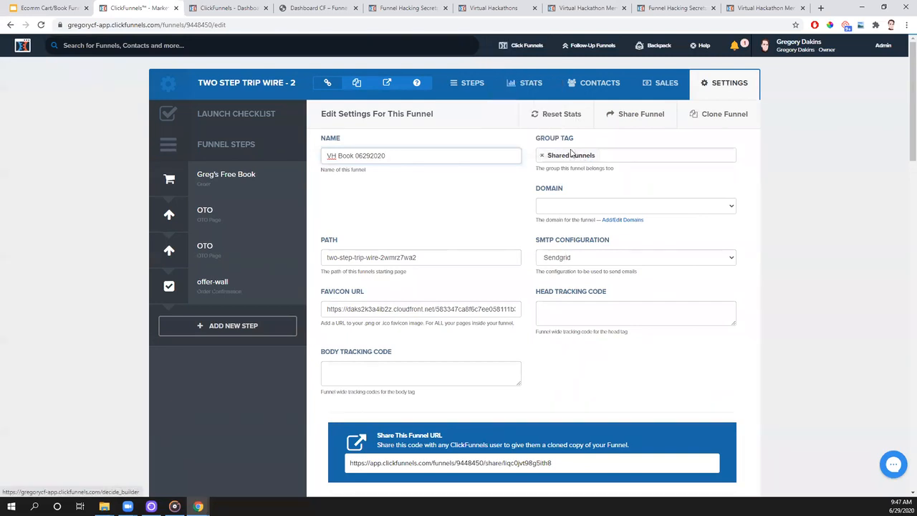
pyautogui.click(543, 155)
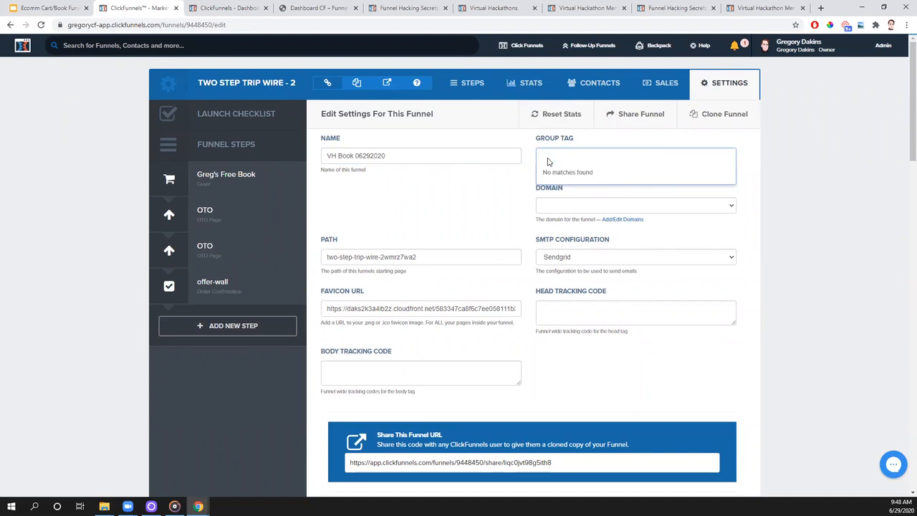
pyautogui.write('New Folder')
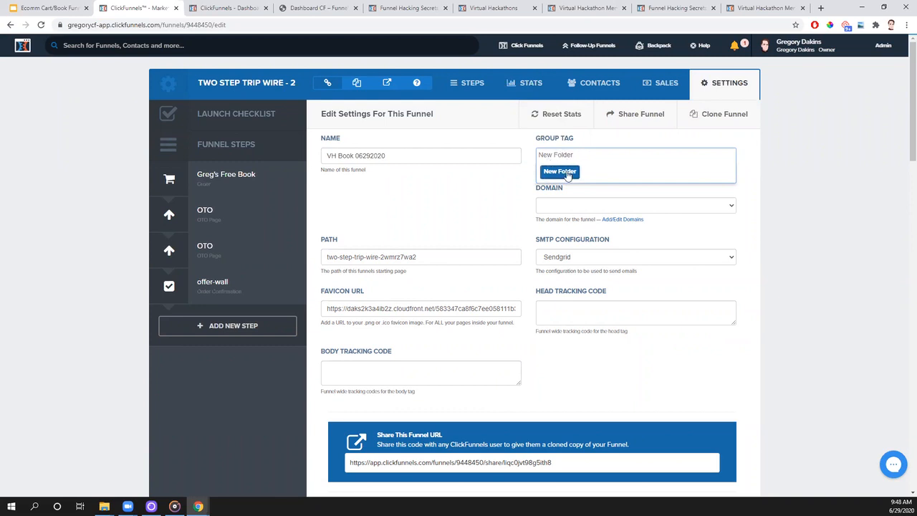
pyautogui.click(566, 172)
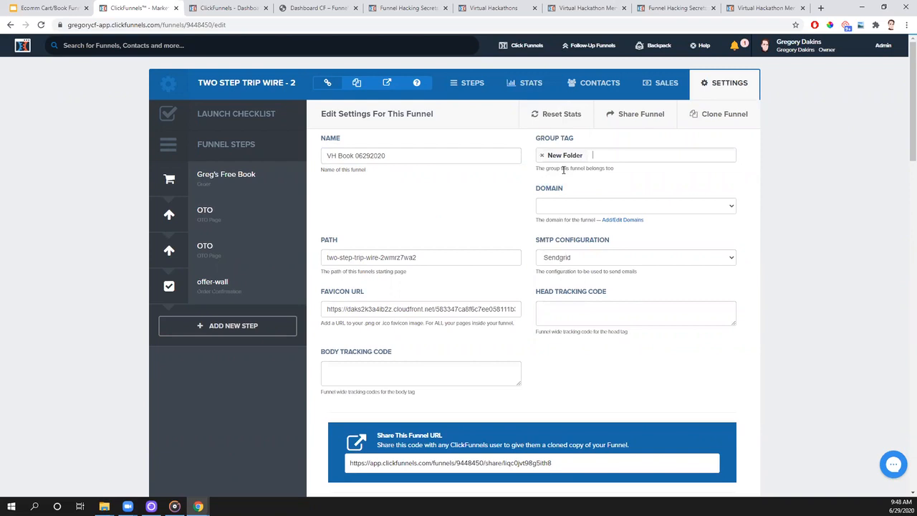
pyautogui.moveTo(522, 45)
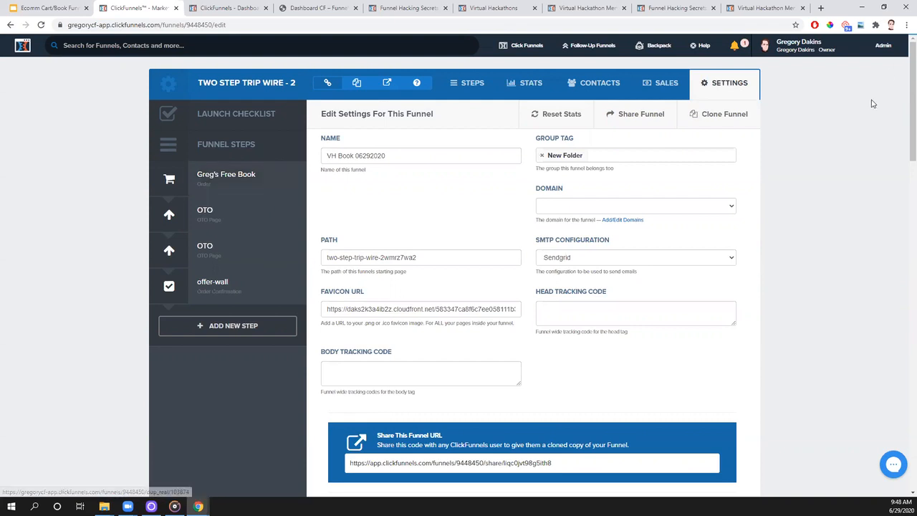
# - Set the funnel's domain to the owner's root domain ending in cf.com and its SMTP configuration to Sendgrid
pyautogui.click(581, 210)
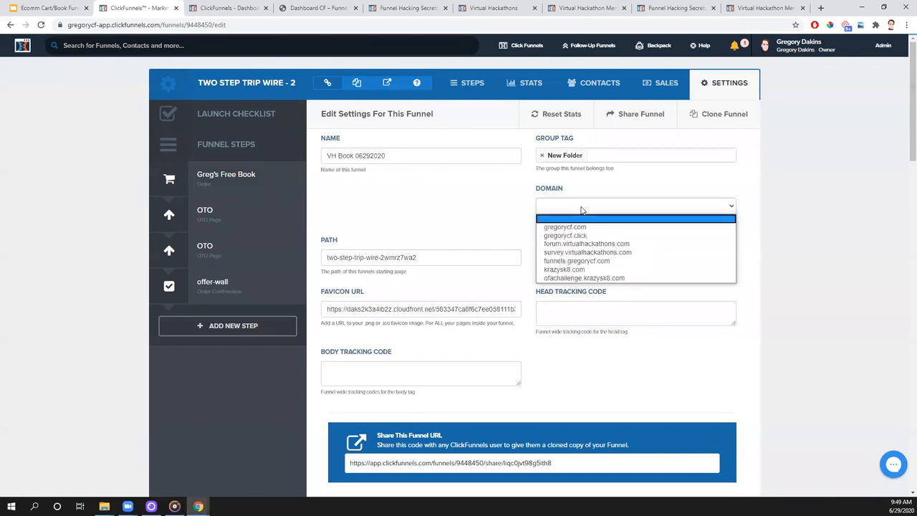
pyautogui.click(562, 228)
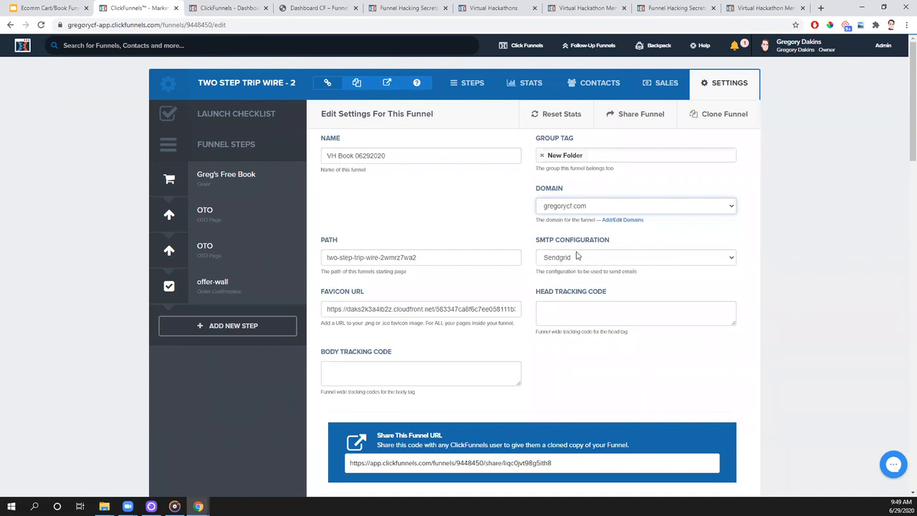
pyautogui.click(556, 261)
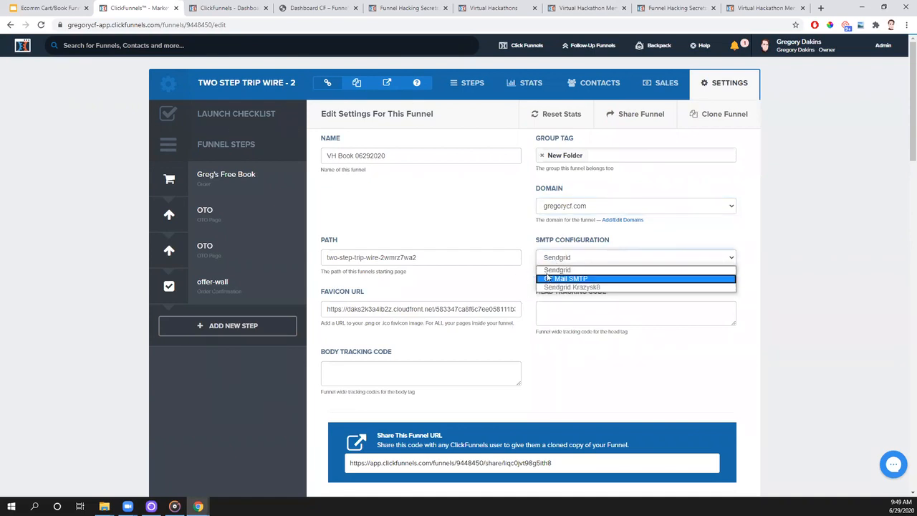
pyautogui.click(550, 271)
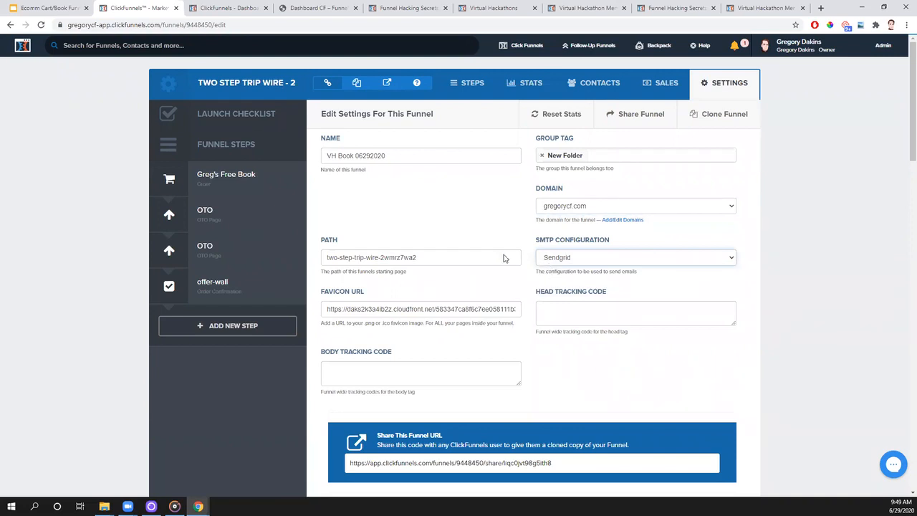
# - Assign the "Tech Tuesday Stripe Ac" Stripe account to the funnel, enable Stripe test mode, and save the settings
pyautogui.scroll(-4, 512, 225)
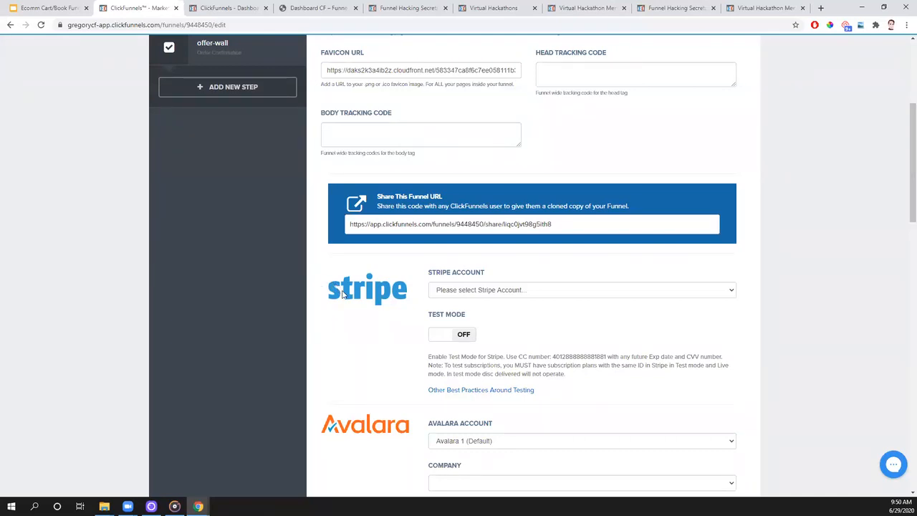
pyautogui.click(440, 294)
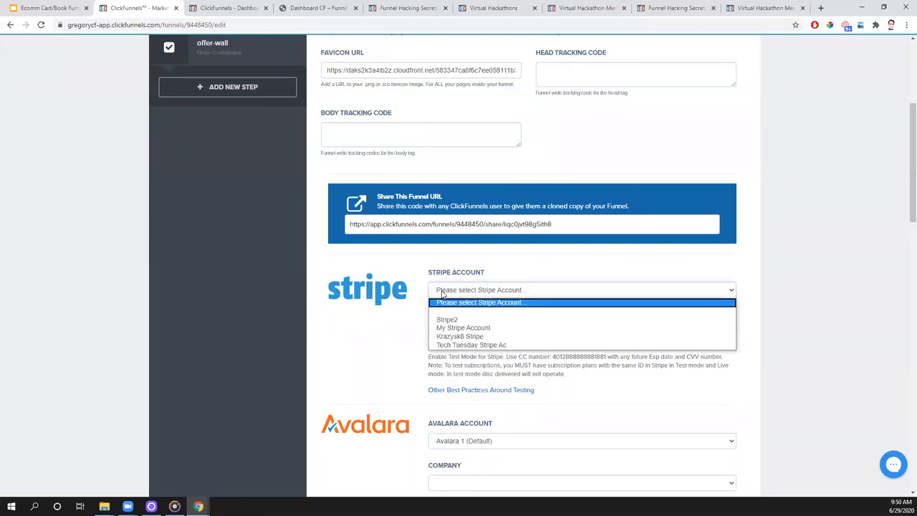
pyautogui.click(445, 345)
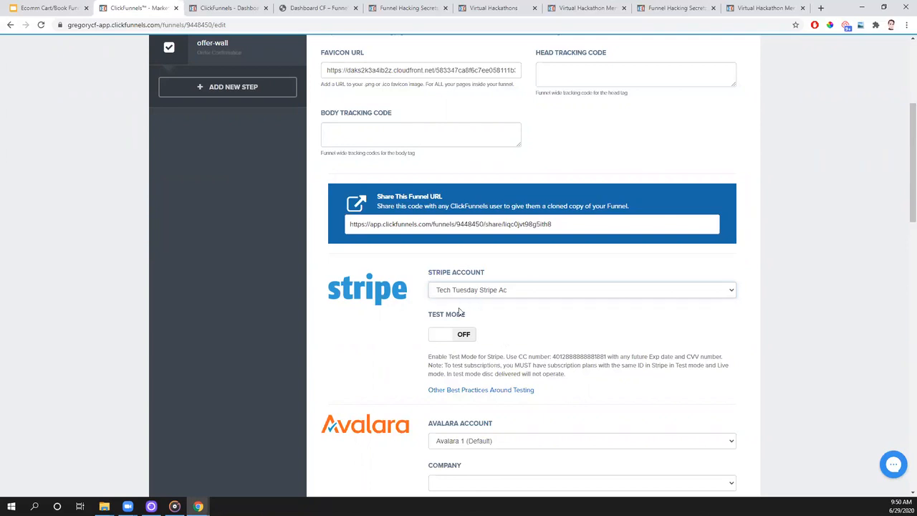
pyautogui.click(439, 337)
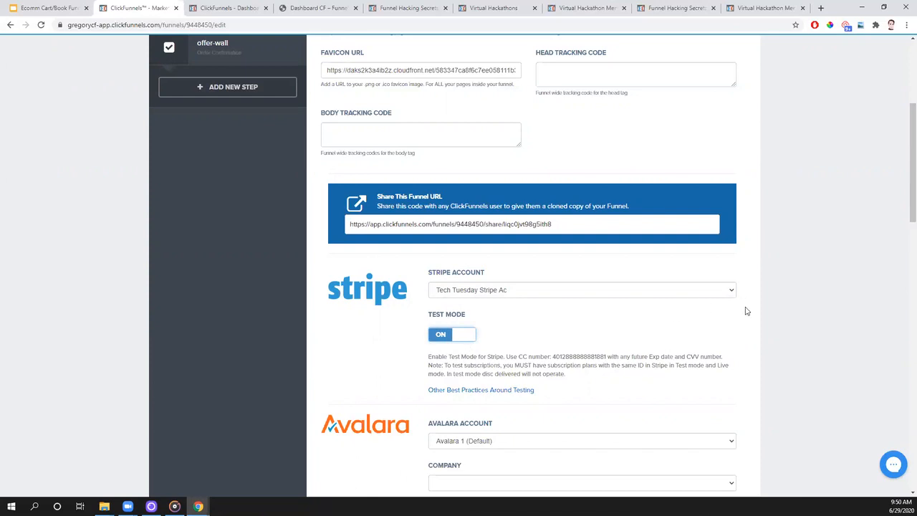
pyautogui.scroll(-10, 667, 249)
pyautogui.scroll(-5, 671, 247)
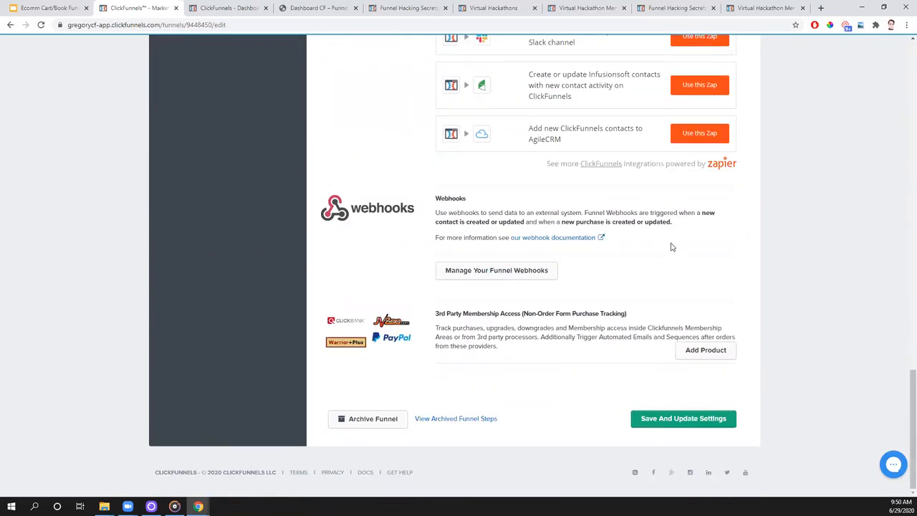
pyautogui.click(680, 419)
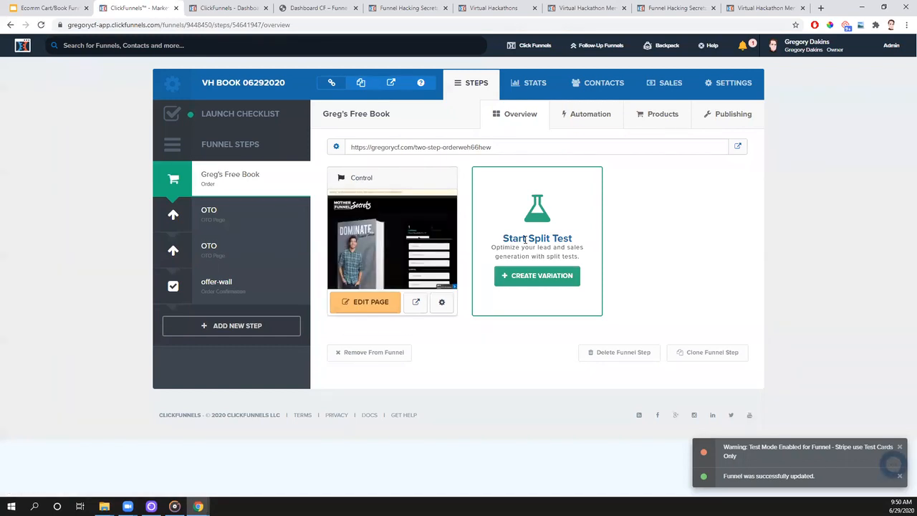
# - Look up the tech setup lessons in the Virtual Hackathon member area's Tech Stuff section and the site's Secret Training section
pyautogui.click(514, 9)
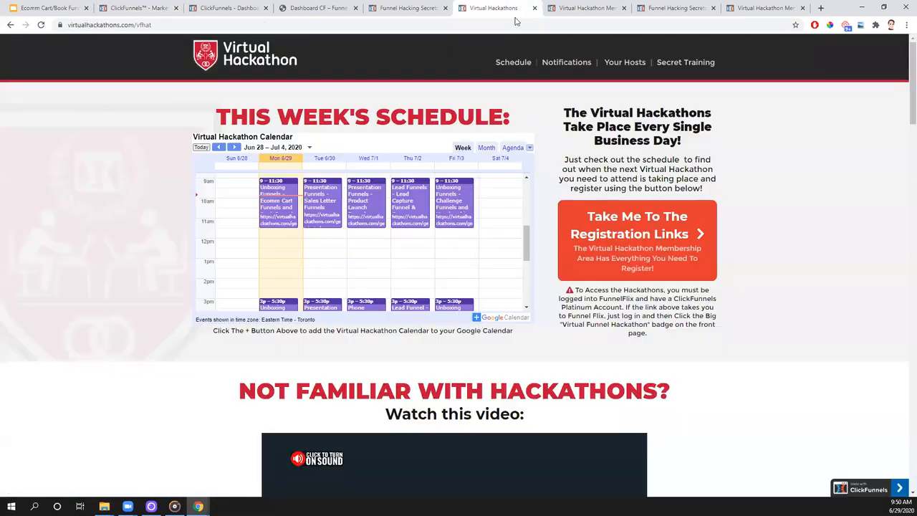
pyautogui.click(581, 12)
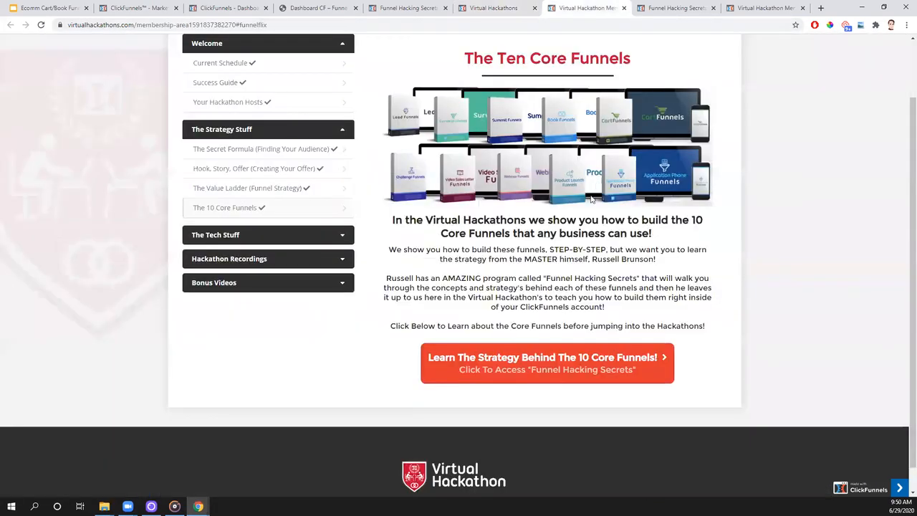
pyautogui.scroll(1, 313, 297)
pyautogui.click(263, 310)
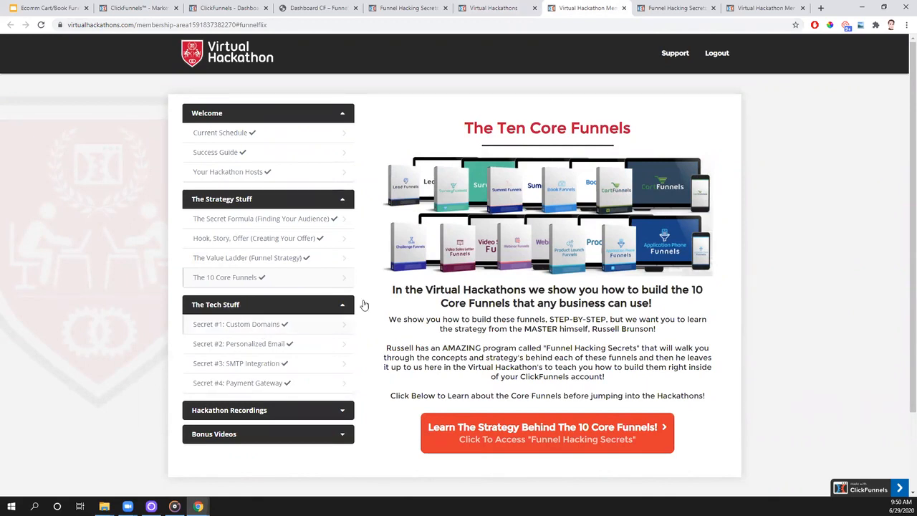
pyautogui.click(511, 12)
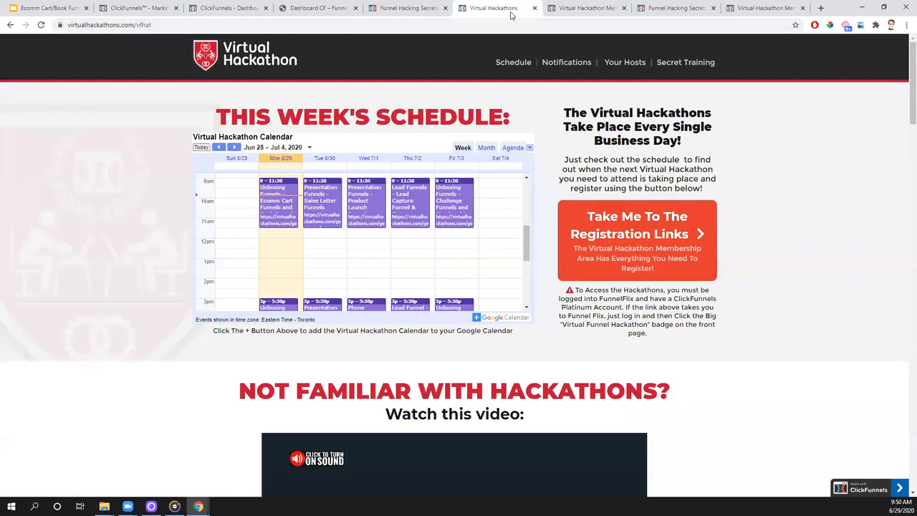
pyautogui.click(675, 71)
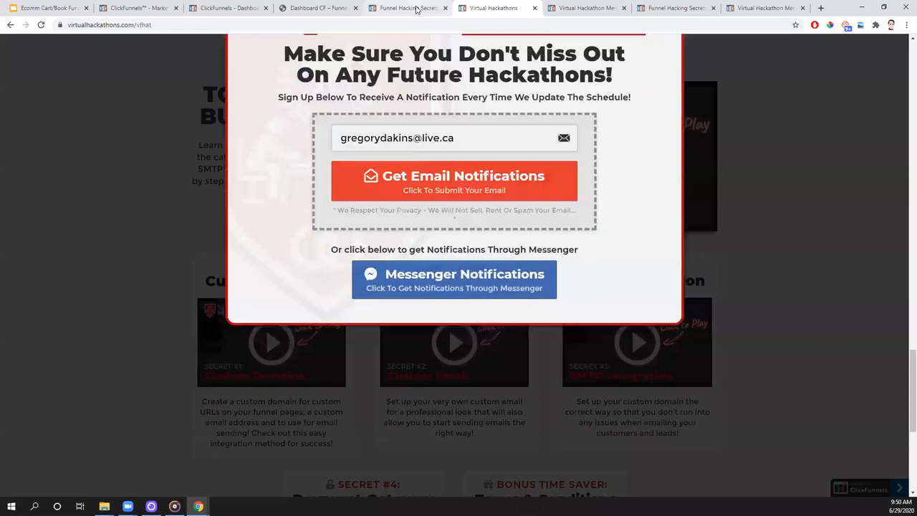
# - Close the Funnel Hacking Secrets cart templates page and view the Tech Stuff lessons on personalized email, SMTP integration and payment gateway
pyautogui.click(421, 11)
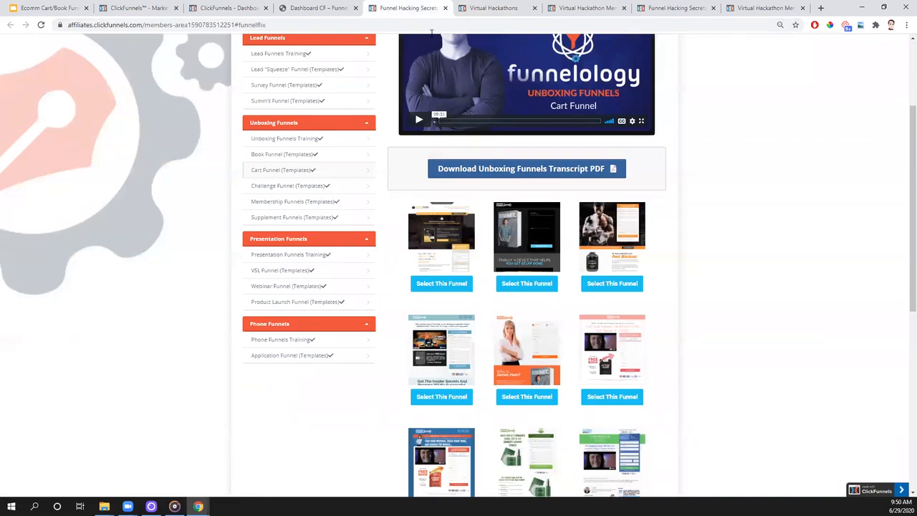
pyautogui.click(445, 8)
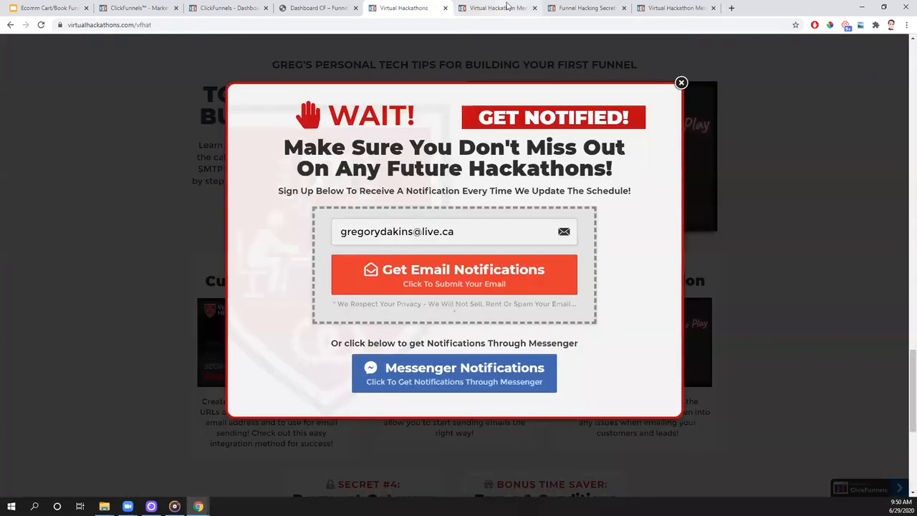
pyautogui.click(505, 9)
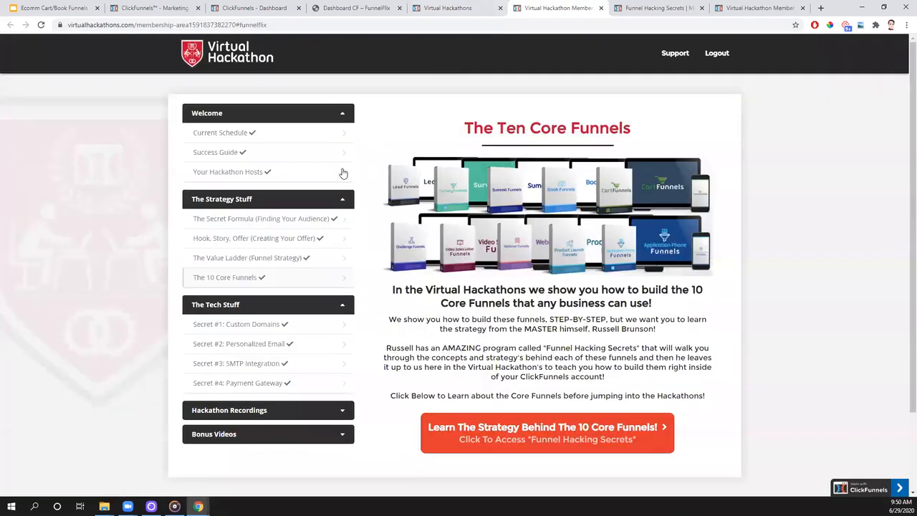
pyautogui.click(259, 351)
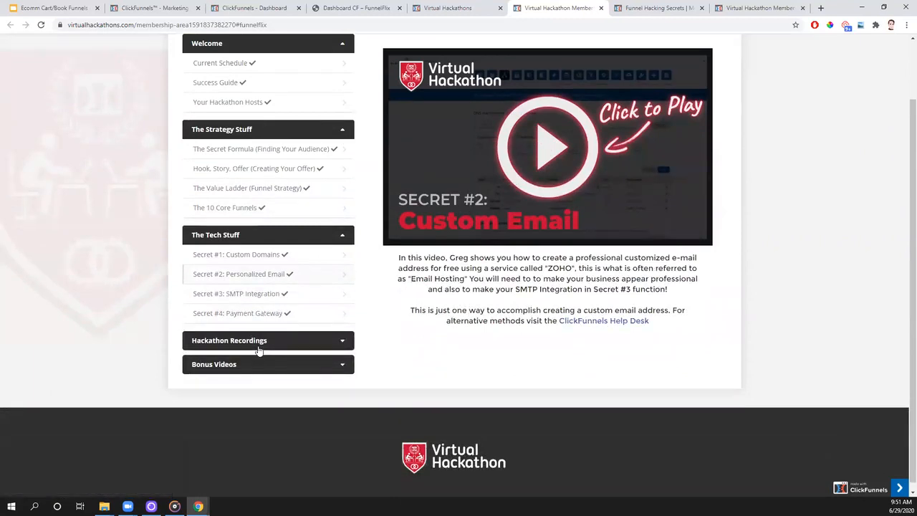
pyautogui.click(246, 304)
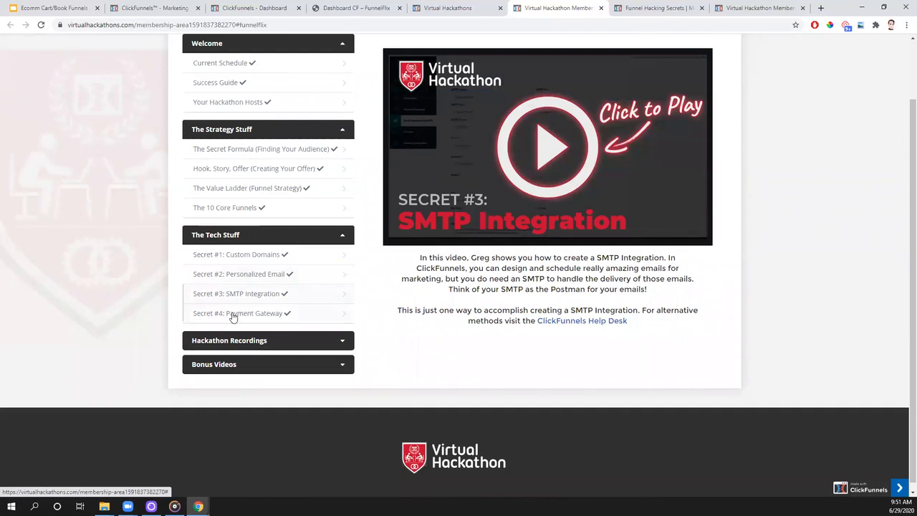
pyautogui.click(230, 317)
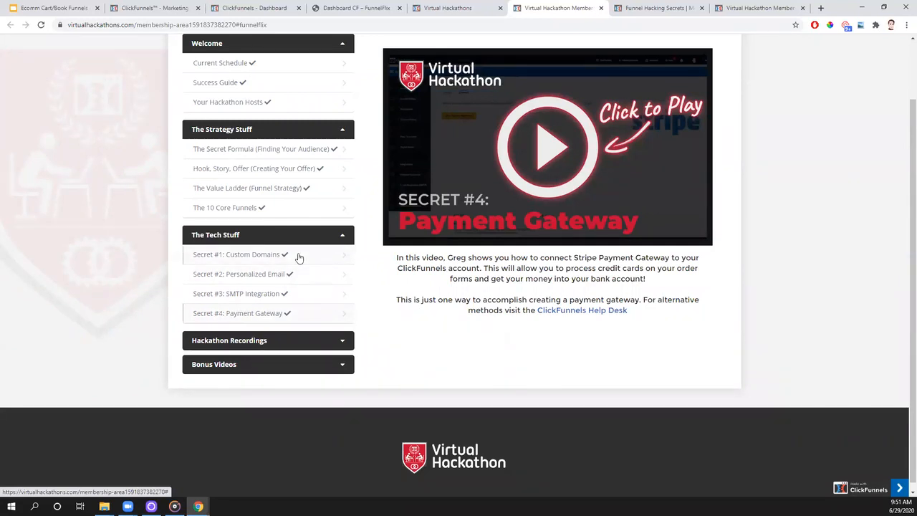
# - Review the domain in the order step's URL and the OTO step, and compare the funnel with the Overview diagram
pyautogui.click(150, 8)
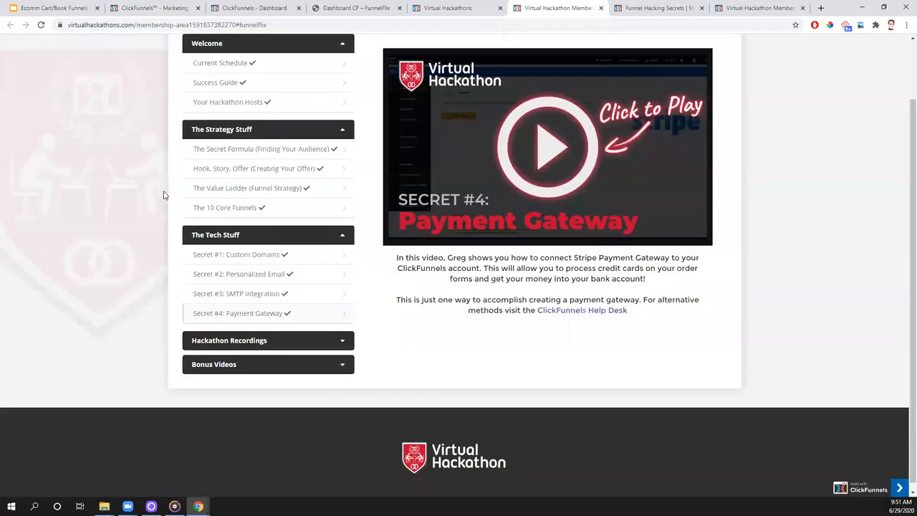
pyautogui.click(558, 8)
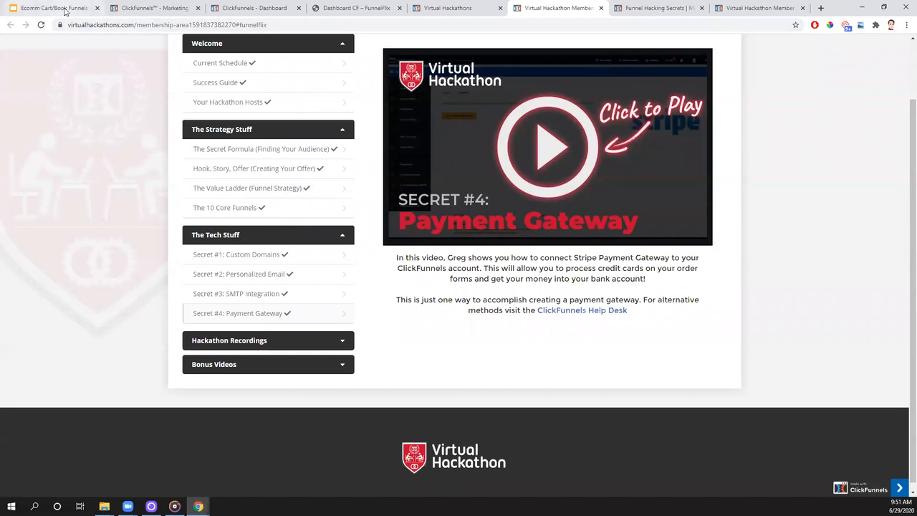
pyautogui.click(148, 9)
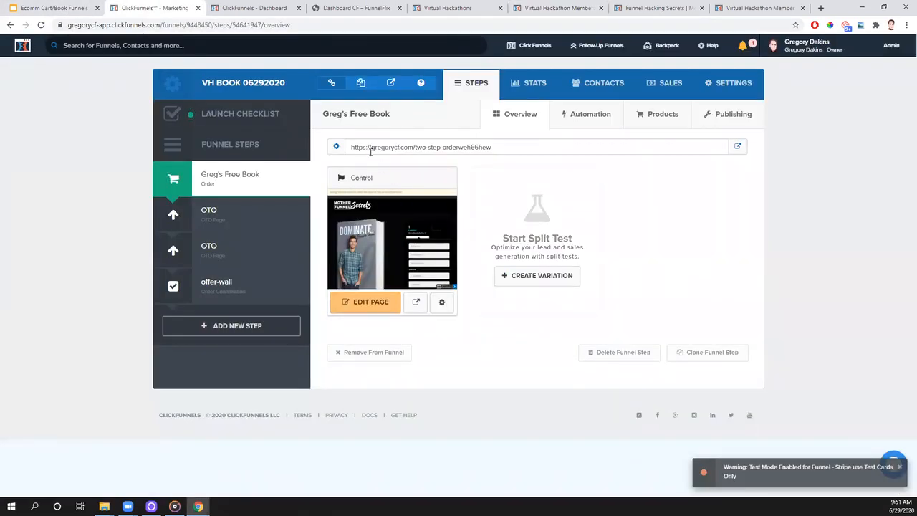
pyautogui.moveTo(371, 147); pyautogui.dragTo(414, 146)
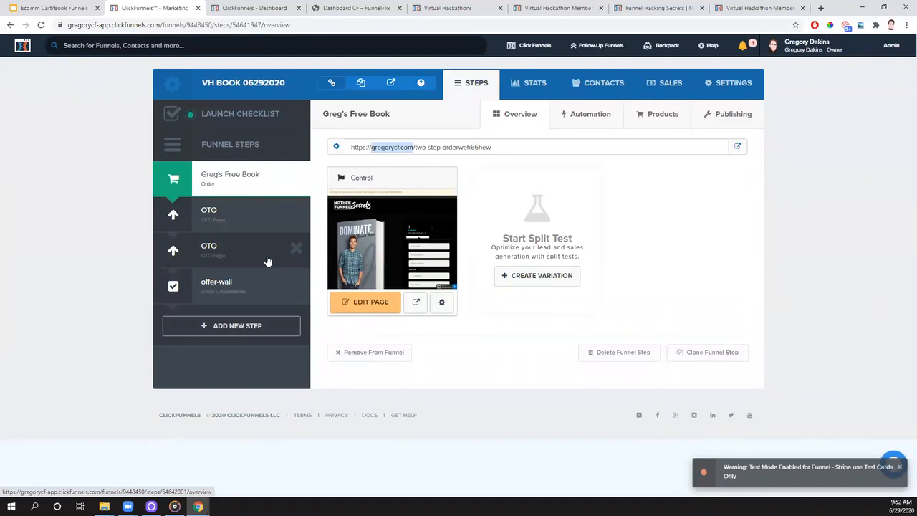
pyautogui.click(231, 283)
pyautogui.click(228, 222)
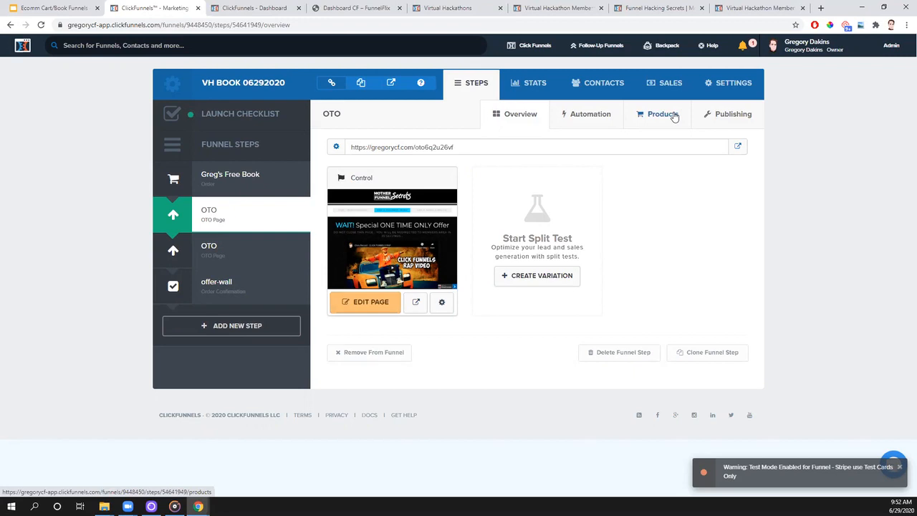
pyautogui.click(67, 10)
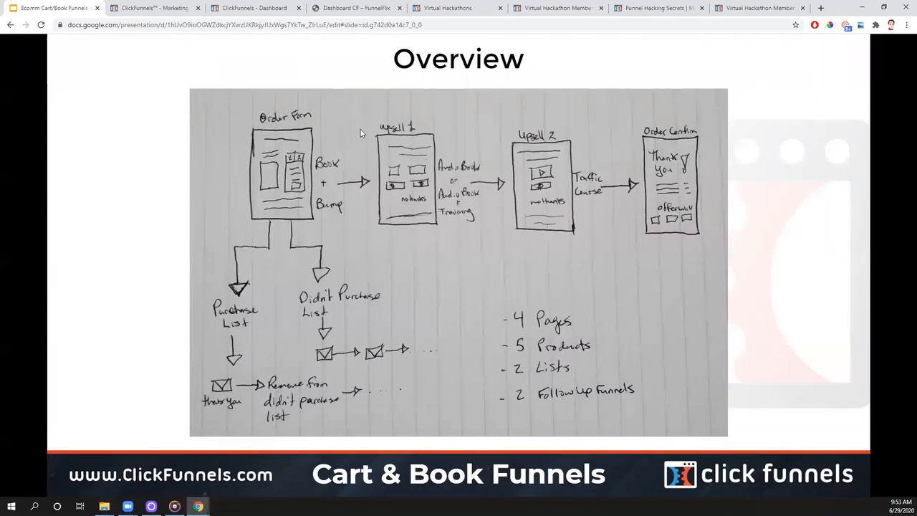
pyautogui.click(150, 8)
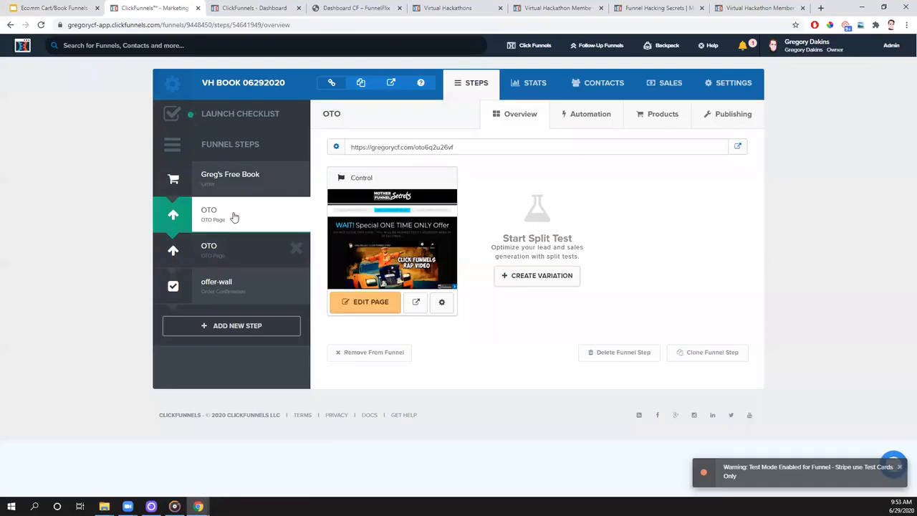
# - Add a one-time product to the free book order step with the "Tech Tuesday Stripe Ac" integration and continue to its details
pyautogui.click(242, 189)
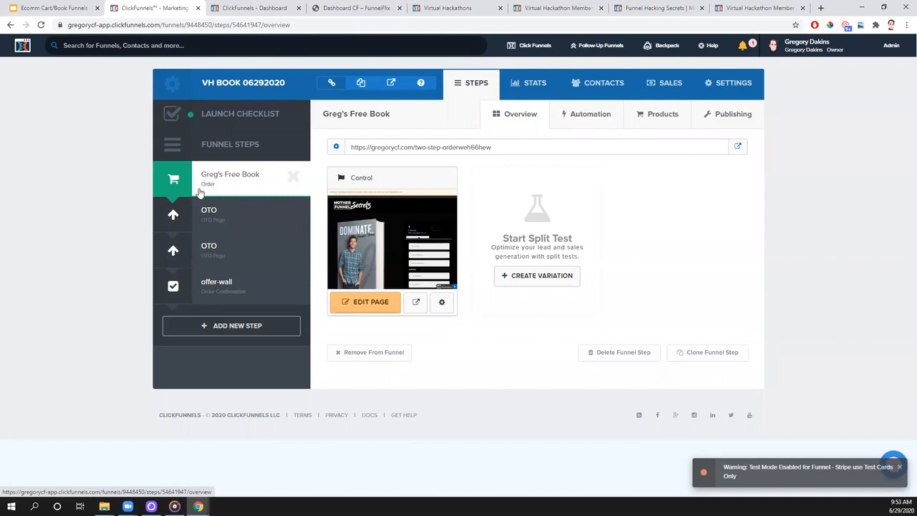
pyautogui.click(659, 119)
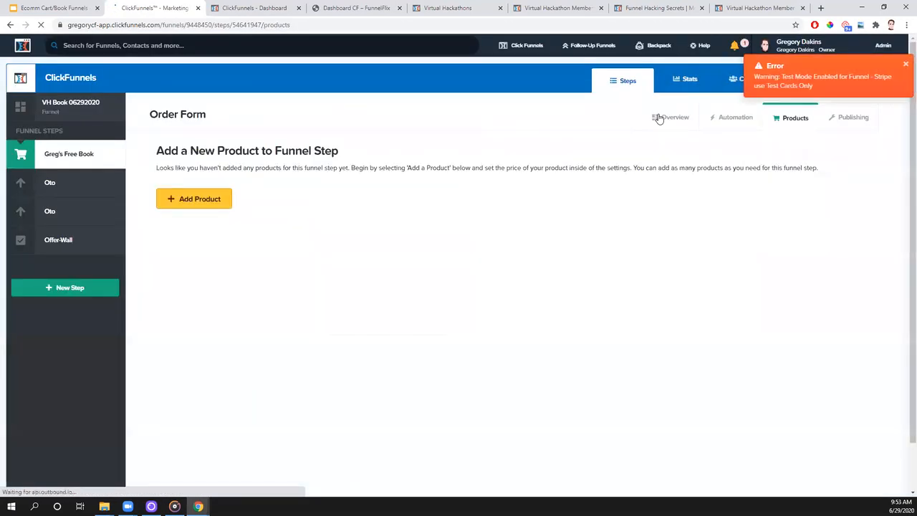
pyautogui.click(182, 206)
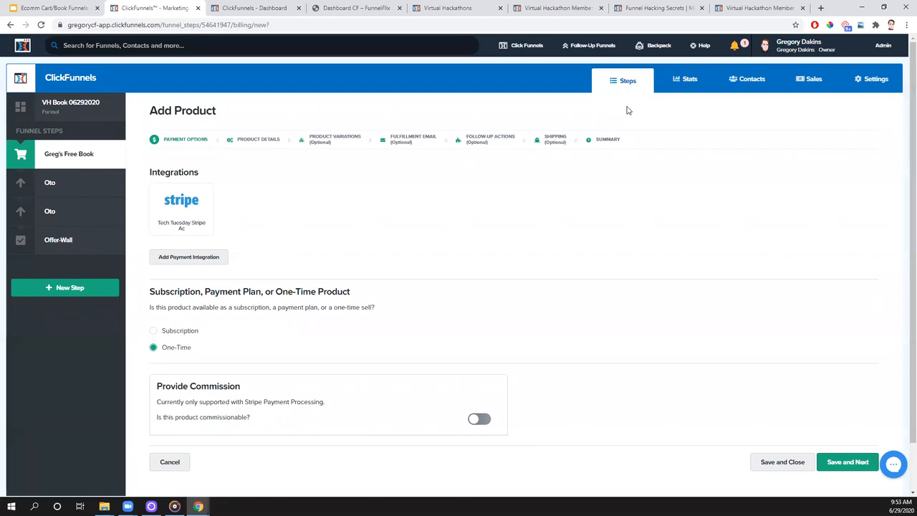
pyautogui.click(195, 209)
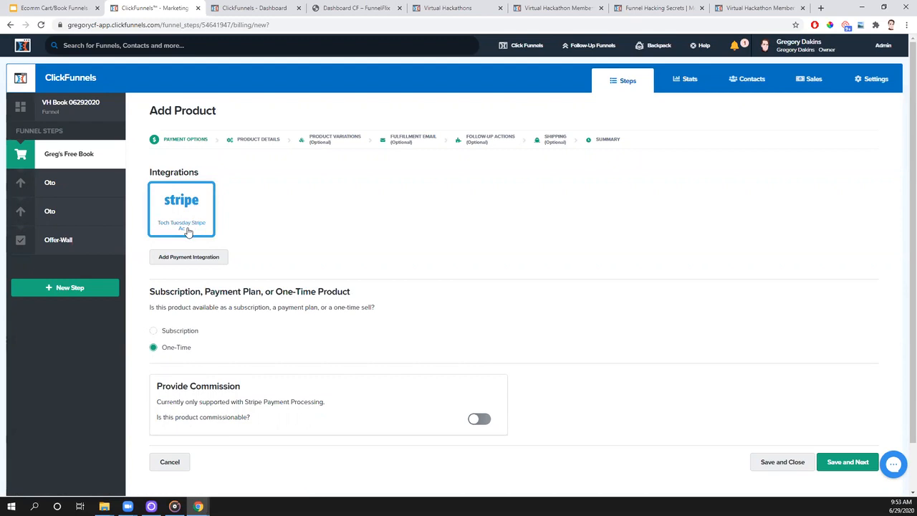
pyautogui.click(194, 212)
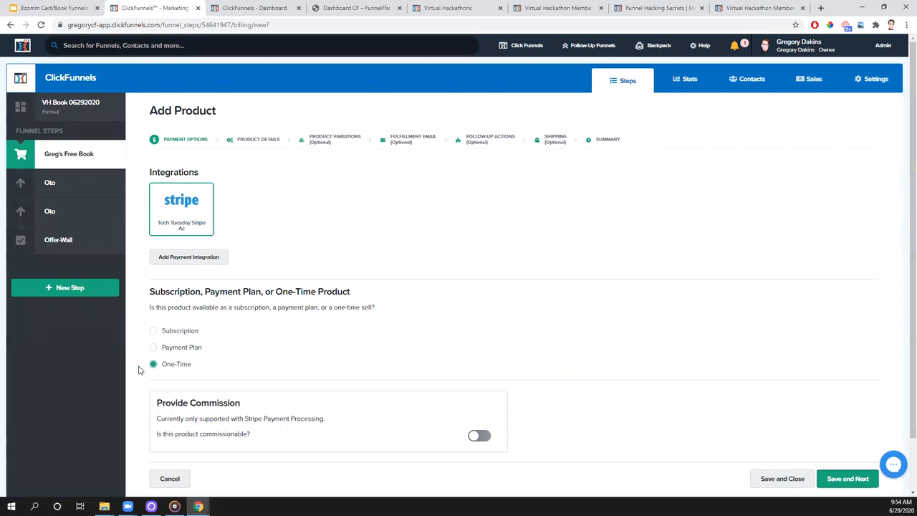
pyautogui.click(841, 486)
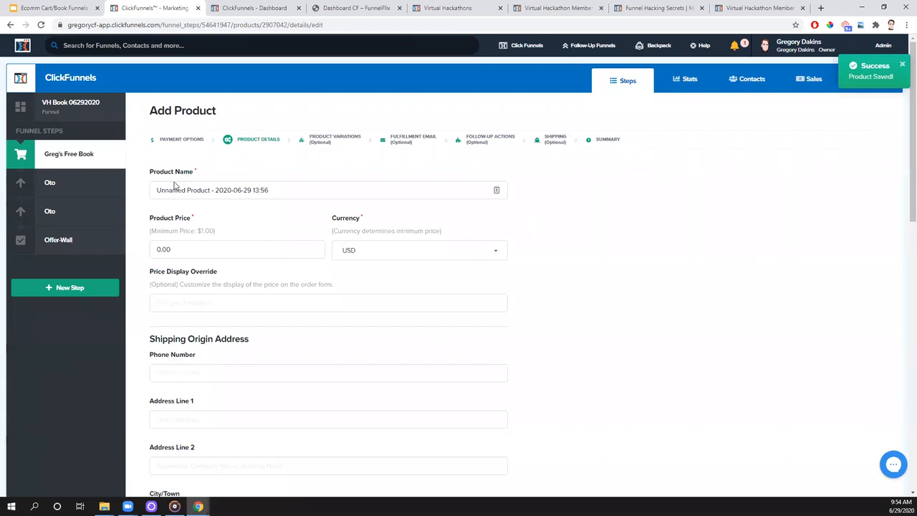
# - Name the product "Greg's Book" and set its price to 7.95 USD
pyautogui.moveTo(271, 190); pyautogui.dragTo(153, 183)
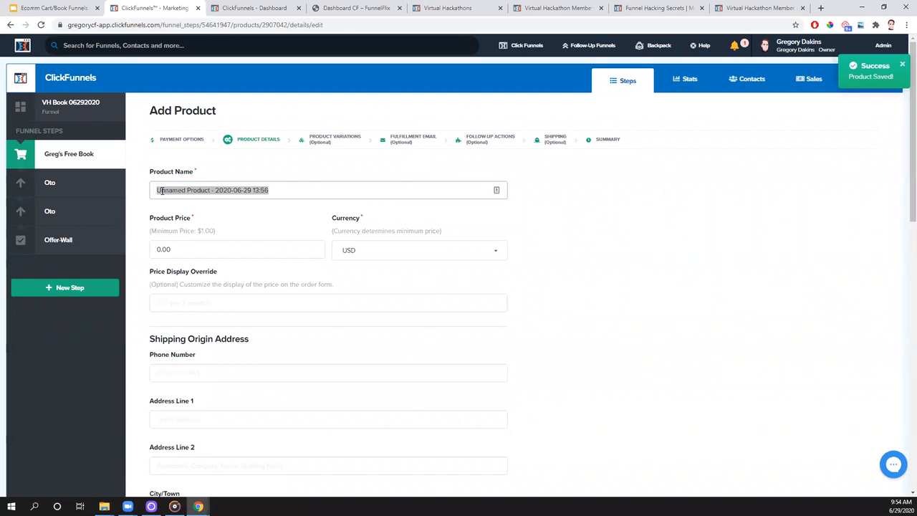
pyautogui.press('BackSpace')
pyautogui.write("Greg's Book")
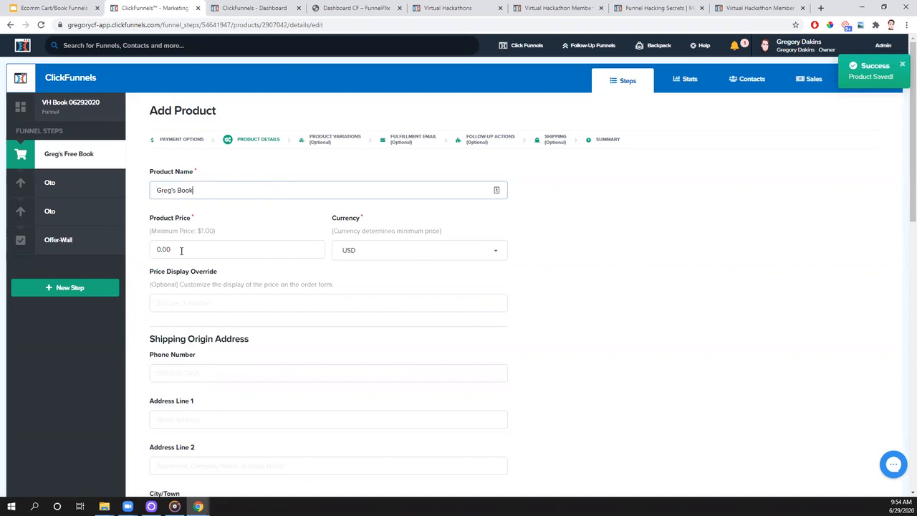
pyautogui.moveTo(182, 251); pyautogui.dragTo(153, 250)
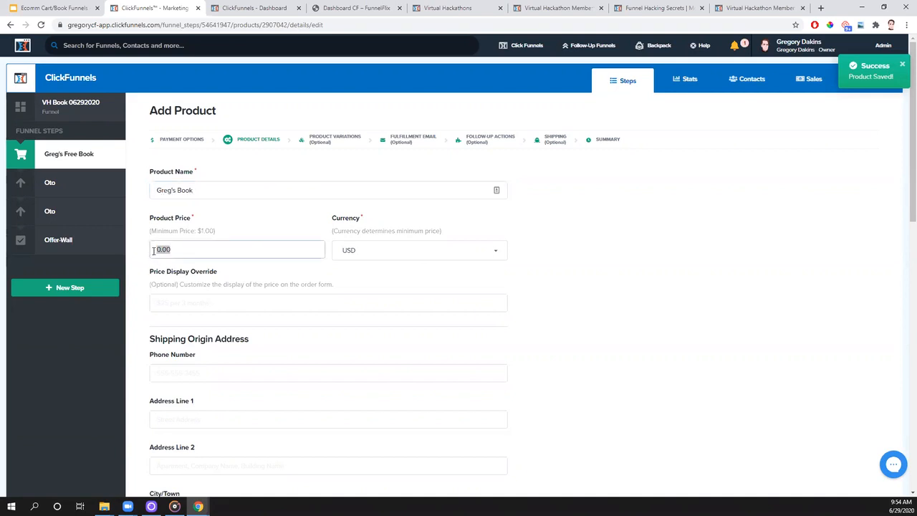
pyautogui.press('BackSpace')
pyautogui.write('7.95')
pyautogui.moveTo(171, 250); pyautogui.dragTo(157, 251)
# - Set the product's price display override to "FREE + $7.95 S&H"
pyautogui.click(198, 303)
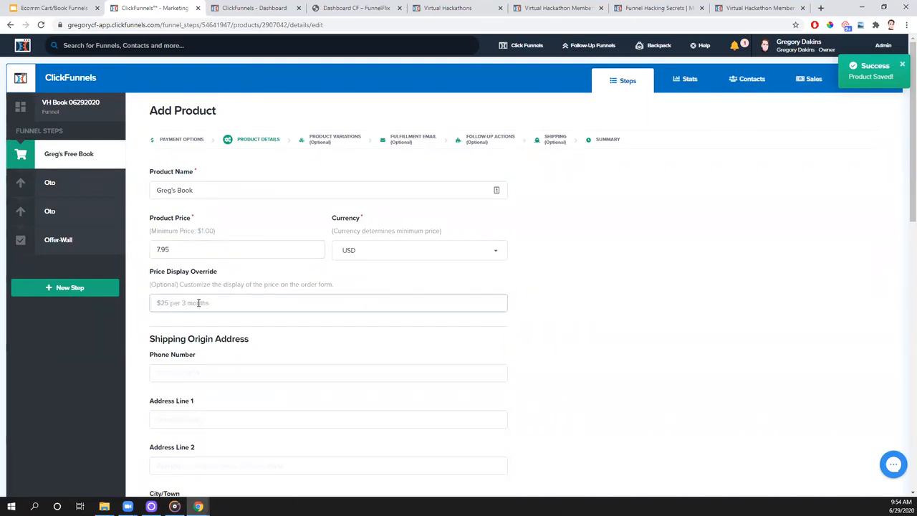
pyautogui.write('FREE + $7.95 S&H')
pyautogui.moveTo(212, 302); pyautogui.dragTo(151, 313)
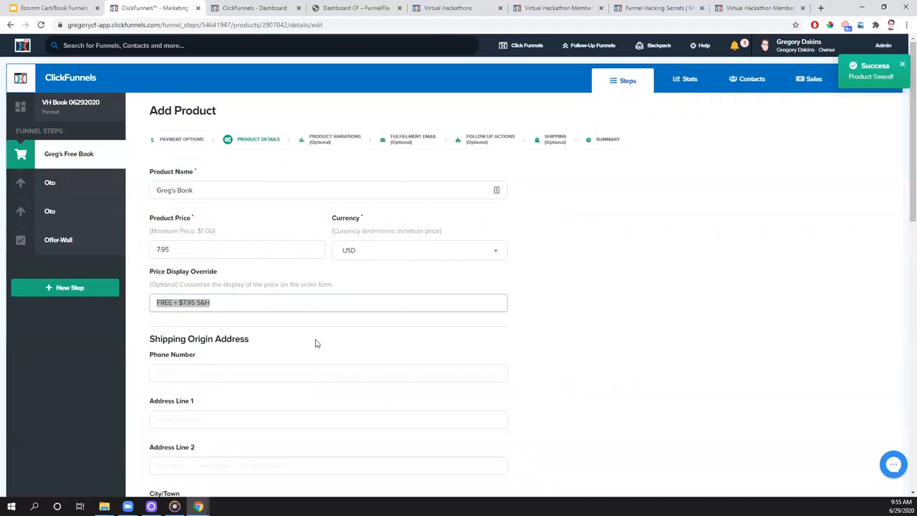
# - Review the shipping origin and taxable product settings, and look up the member area's bonus video on integrating Avalara sales tax
pyautogui.scroll(-2, 317, 343)
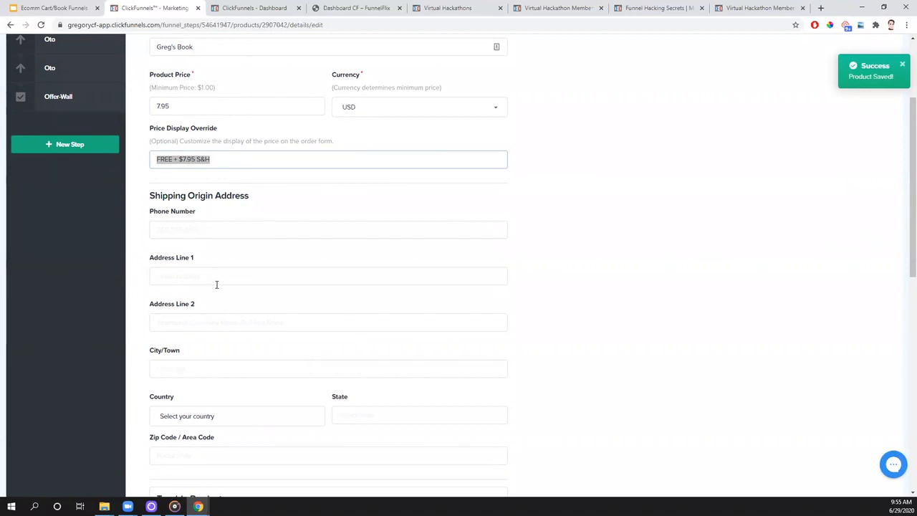
pyautogui.scroll(-1, 216, 284)
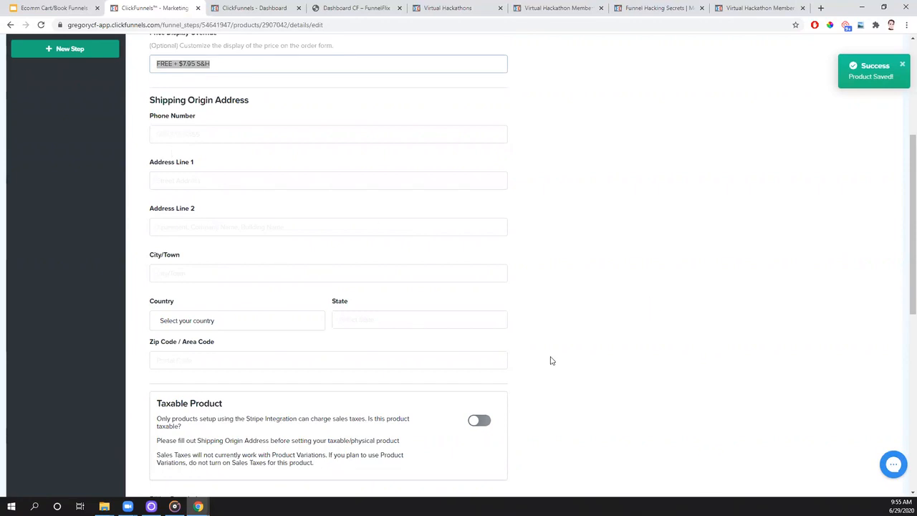
pyautogui.scroll(1, 263, 160)
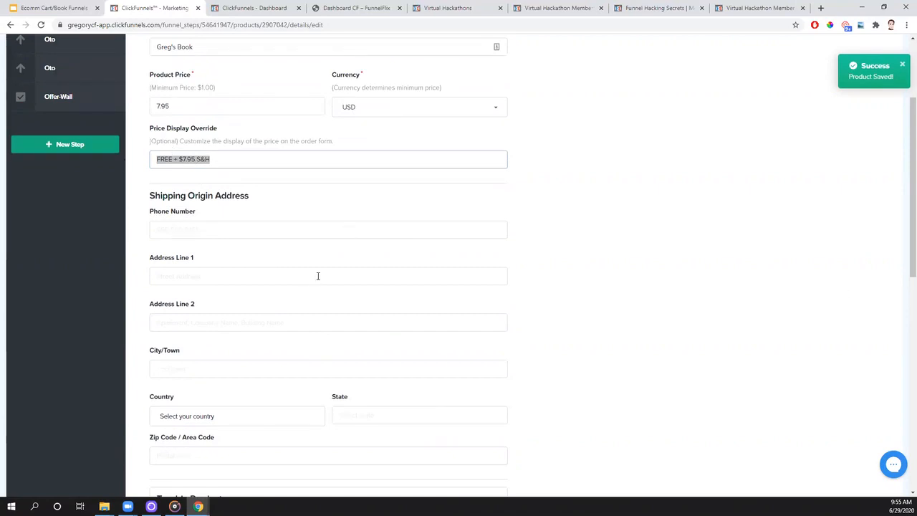
pyautogui.scroll(2, 699, 218)
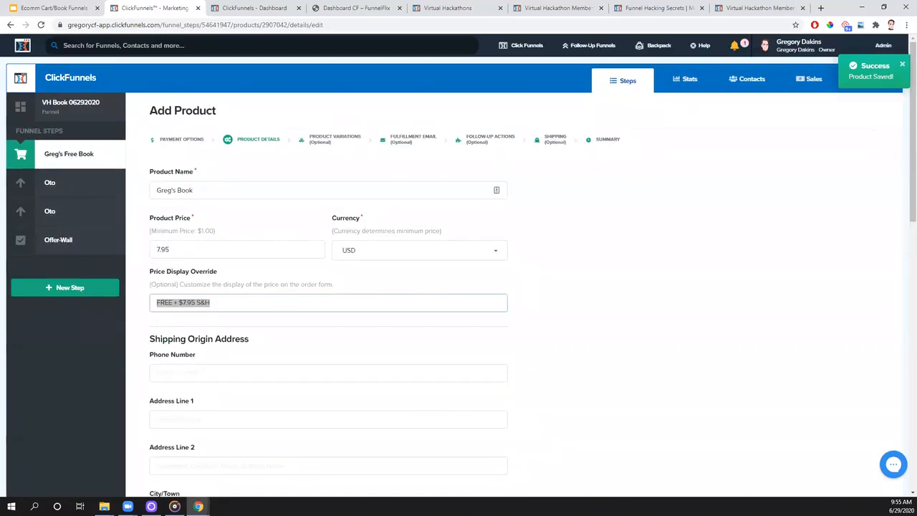
pyautogui.click(903, 65)
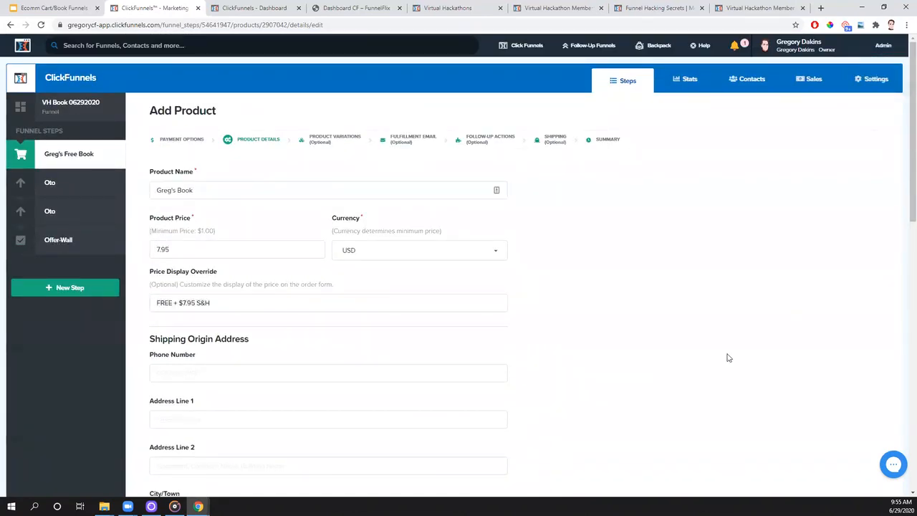
pyautogui.click(549, 8)
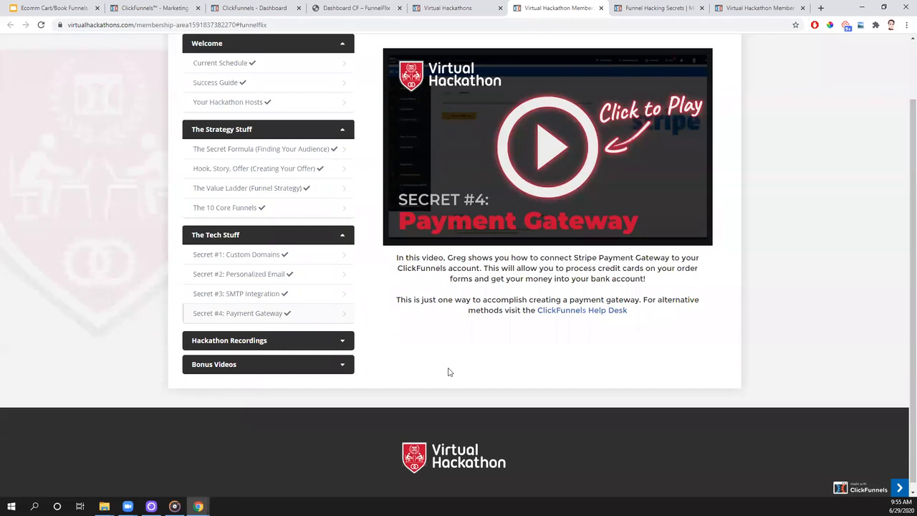
pyautogui.click(294, 369)
pyautogui.scroll(-2, 322, 414)
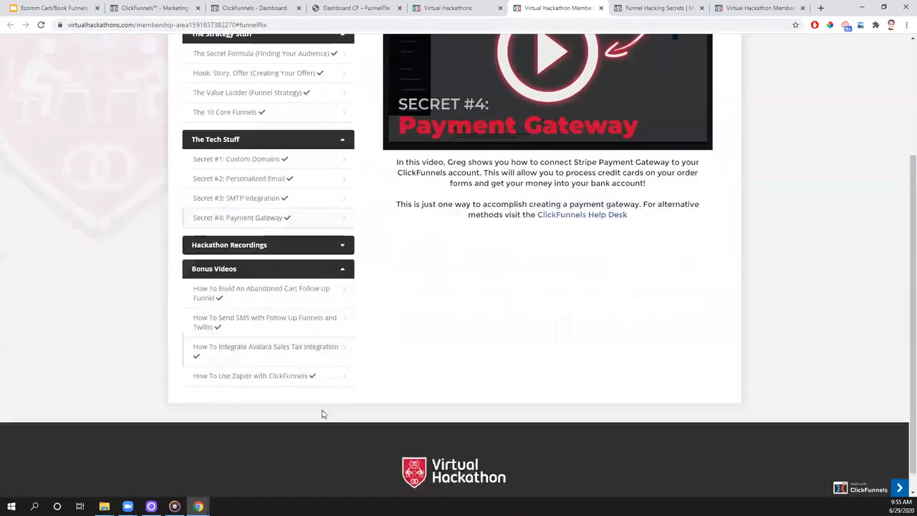
pyautogui.click(309, 356)
pyautogui.scroll(2, 430, 365)
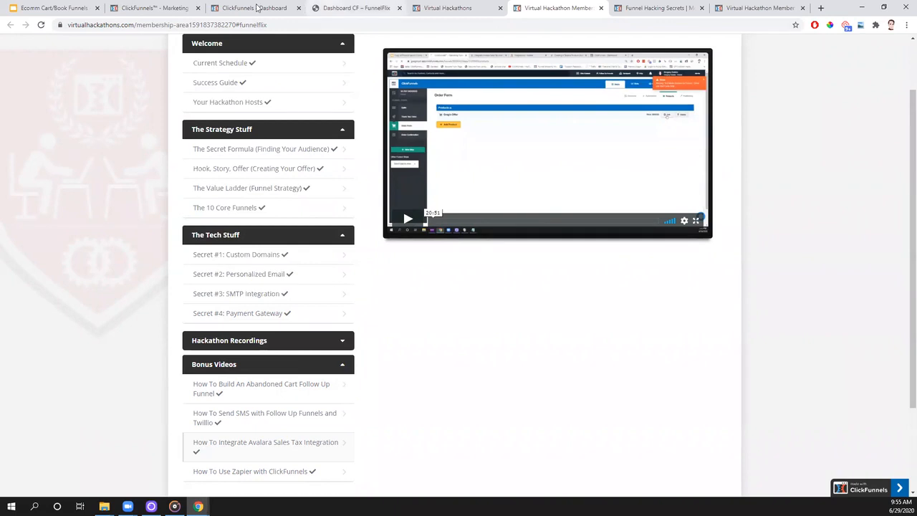
pyautogui.click(78, 7)
pyautogui.click(145, 10)
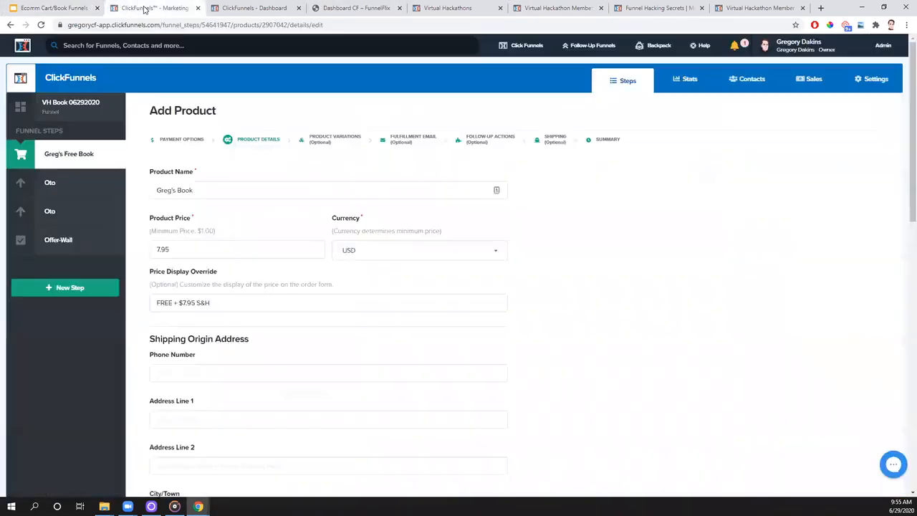
# - Set the product's billing description to "Gregs Book"
pyautogui.scroll(-8, 352, 276)
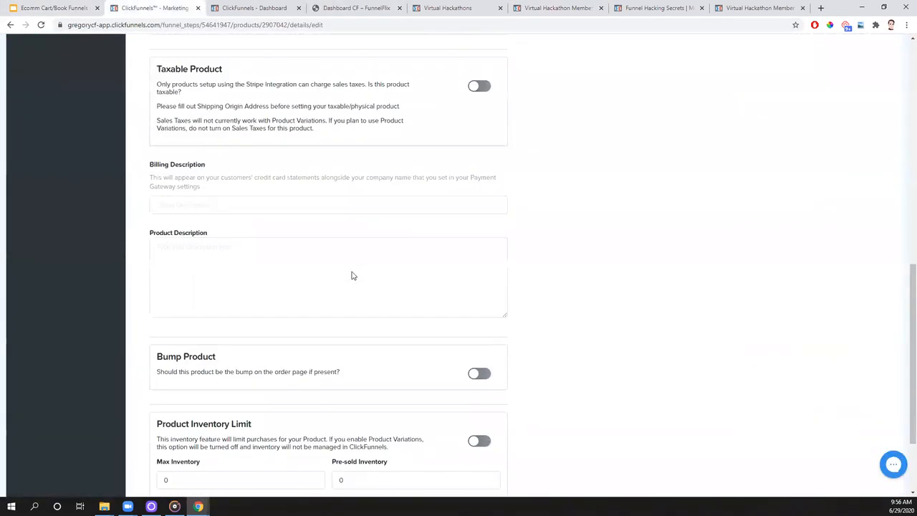
pyautogui.scroll(-1, 352, 276)
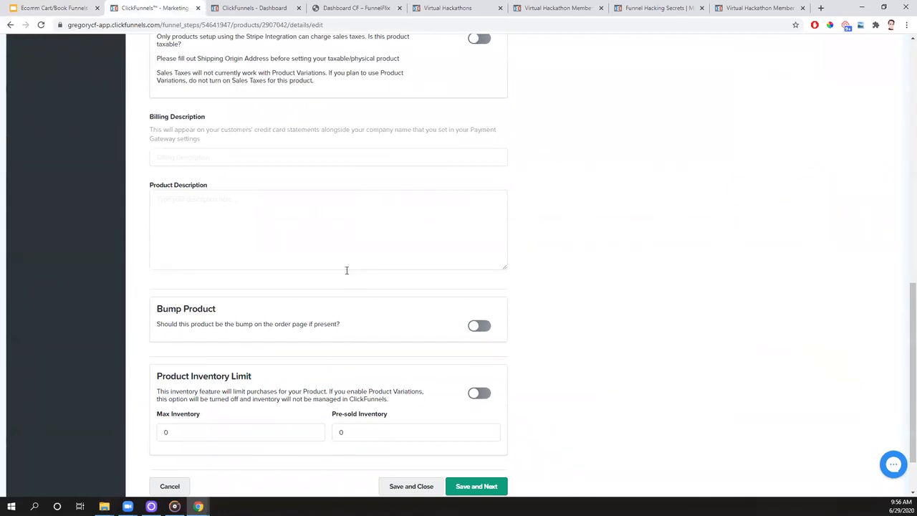
pyautogui.click(195, 158)
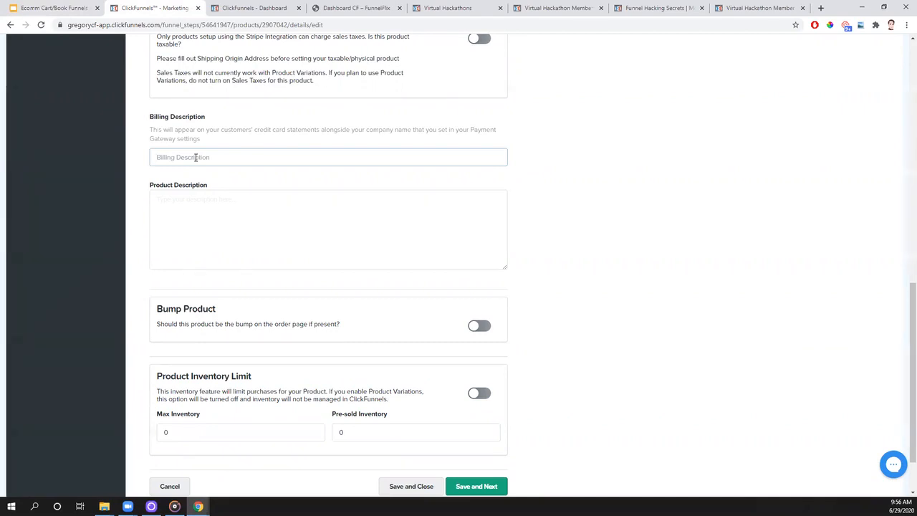
pyautogui.write('Gre')
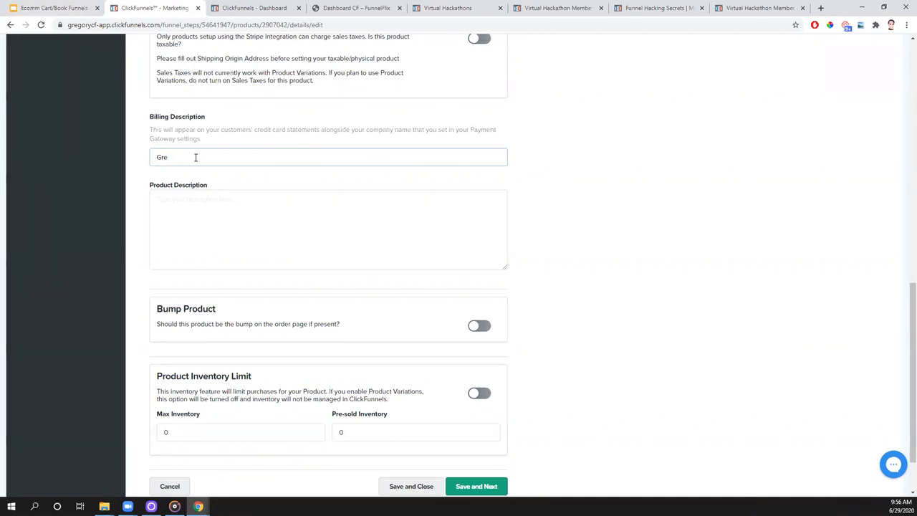
pyautogui.write('gs Book')
# - Try "Turtles Rock" and "Turtles Are Awesome" as the billing description and restore it to "Gregs Book"
pyautogui.moveTo(198, 156); pyautogui.dragTo(146, 165)
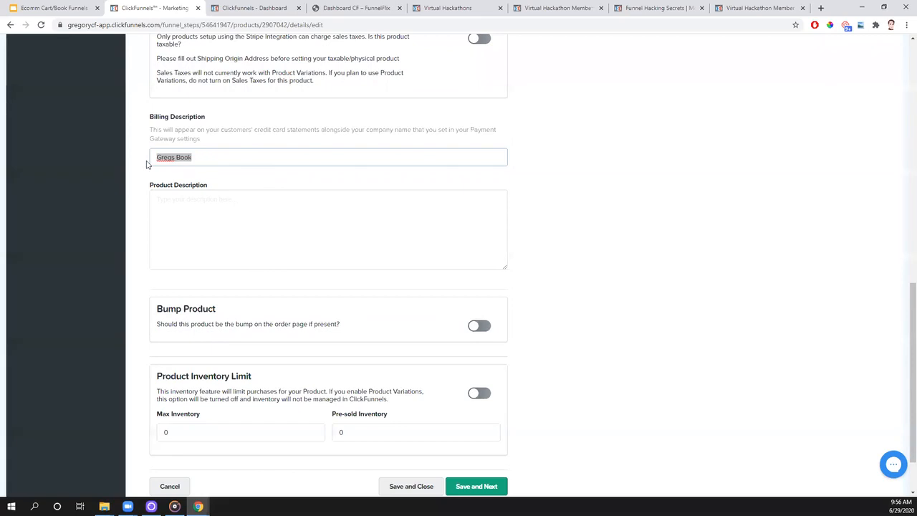
pyautogui.press('BackSpace')
pyautogui.write('Turtles Rock')
pyautogui.press('BackSpace')
pyautogui.press('BackSpace')
pyautogui.press('BackSpace')
pyautogui.press('BackSpace')
pyautogui.write('Are Awesome')
pyautogui.press('BackSpace')
pyautogui.press('BackSpace')
pyautogui.press('BackSpace')
pyautogui.press('BackSpace')
pyautogui.press('BackSpace')
pyautogui.press('BackSpace')
pyautogui.press('BackSpace')
pyautogui.press('BackSpace')
pyautogui.press('BackSpace')
pyautogui.press('BackSpace')
pyautogui.press('BackSpace')
pyautogui.press('BackSpace')
pyautogui.press('BackSpace')
pyautogui.press('BackSpace')
pyautogui.press('BackSpace')
pyautogui.press('BackSpace')
pyautogui.press('BackSpace')
pyautogui.press('BackSpace')
pyautogui.write('Gregs Book')
# - Copy the billing description into the product description, correct it to "Greg's Book", and save the product details to continue
pyautogui.hotkey('ctrl', 'a')
pyautogui.hotkey('ctrl', 'c')
pyautogui.click(204, 203)
pyautogui.hotkey('ctrl', 'v')
pyautogui.click(171, 199)
pyautogui.write("'")
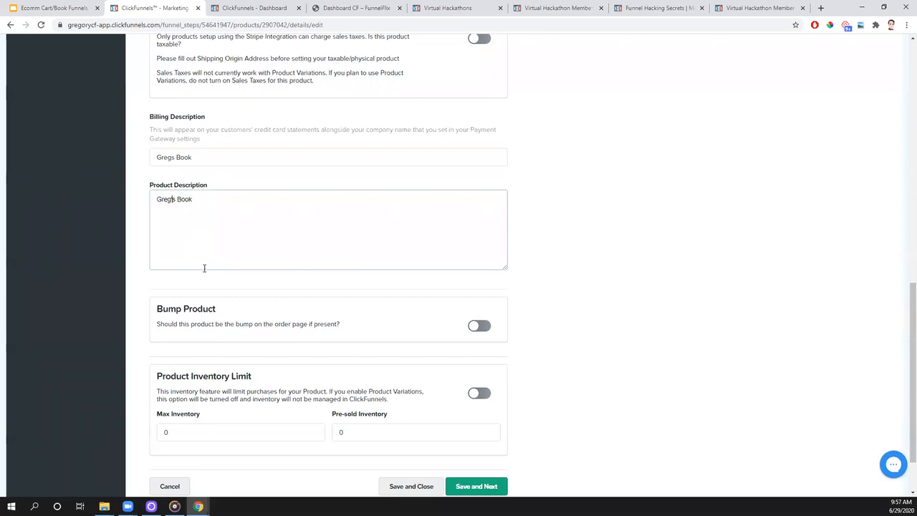
pyautogui.scroll(-2, 78, 239)
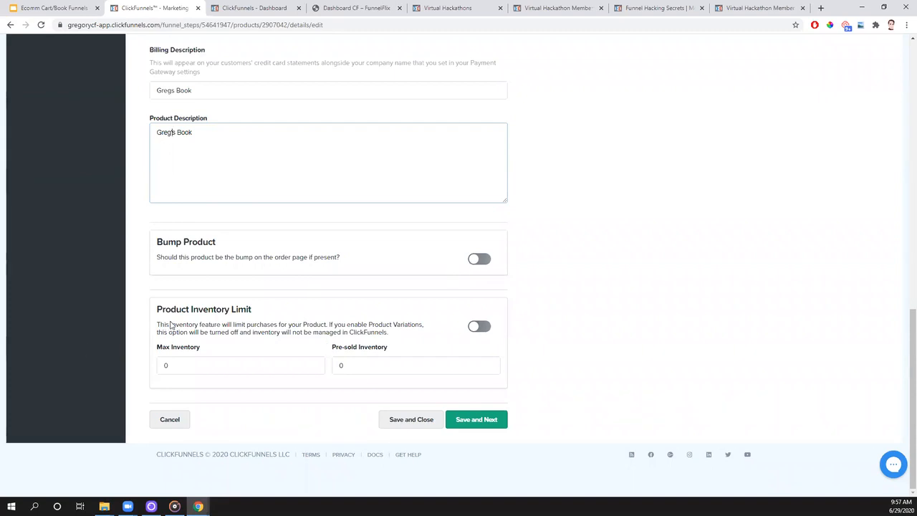
pyautogui.write("'")
pyautogui.click(478, 425)
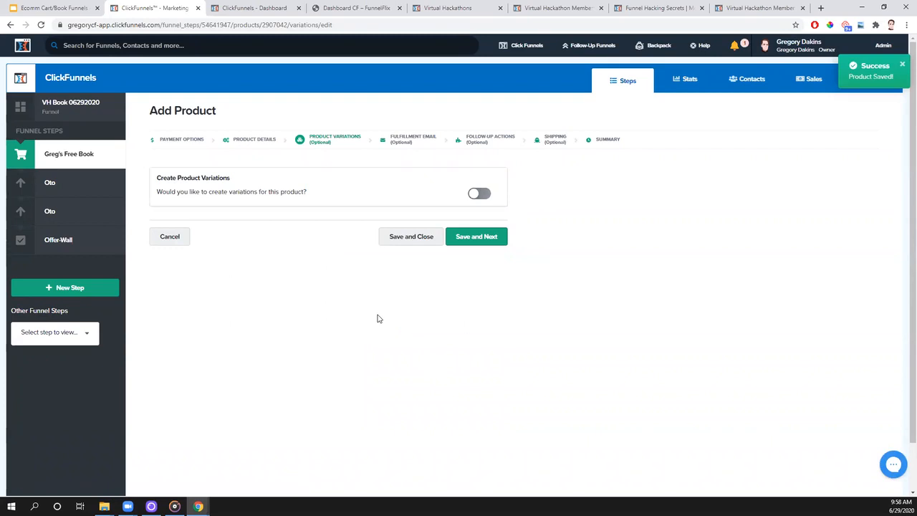
# - Try a "size" product variation with the values small, medium and large, and turn product variations back off
pyautogui.click(489, 198)
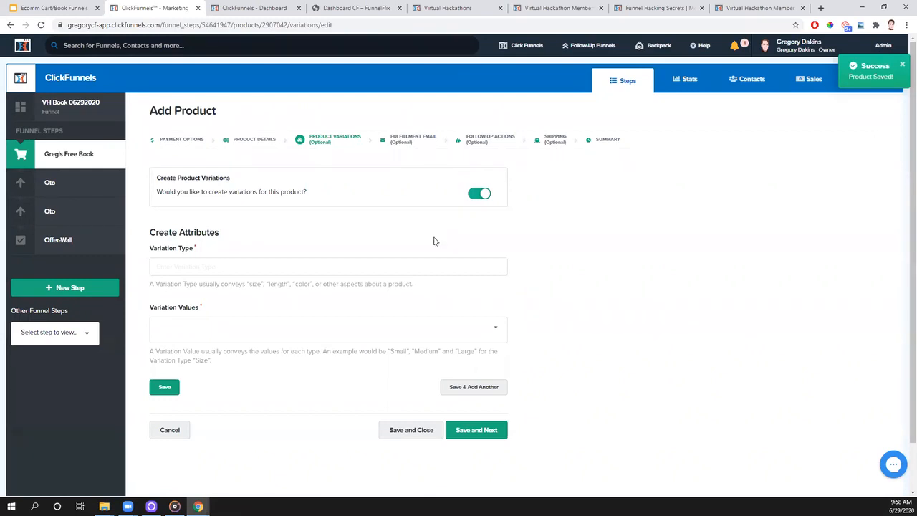
pyautogui.click(204, 267)
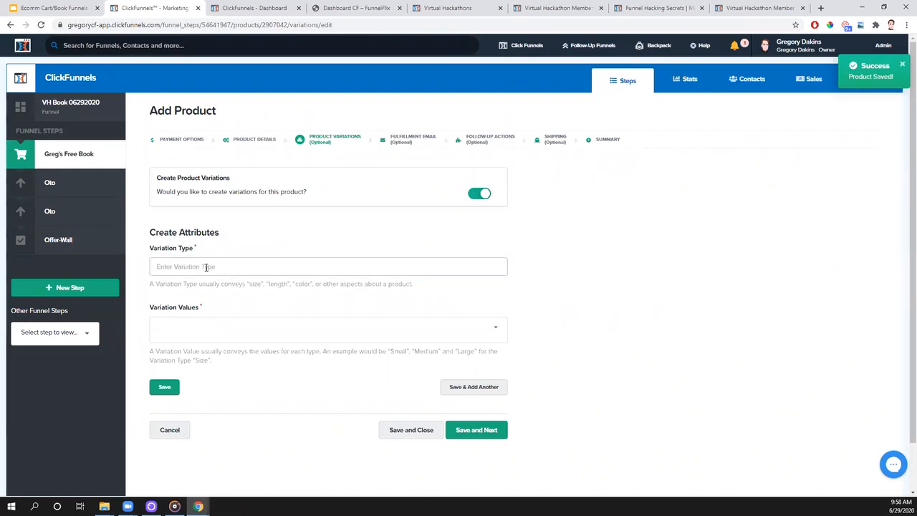
pyautogui.write('size')
pyautogui.click(186, 327)
pyautogui.write('small')
pyautogui.press('Return')
pyautogui.write('medium')
pyautogui.press('Return')
pyautogui.write('large')
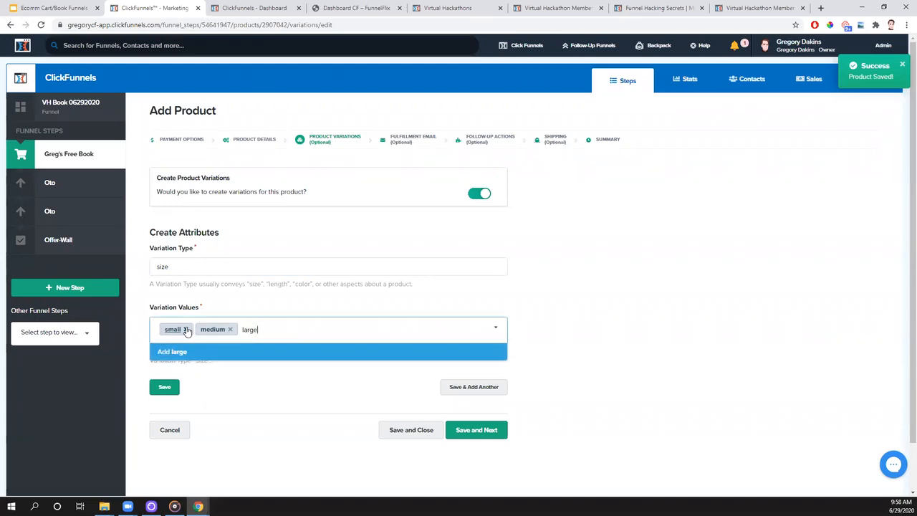
pyautogui.press('Return')
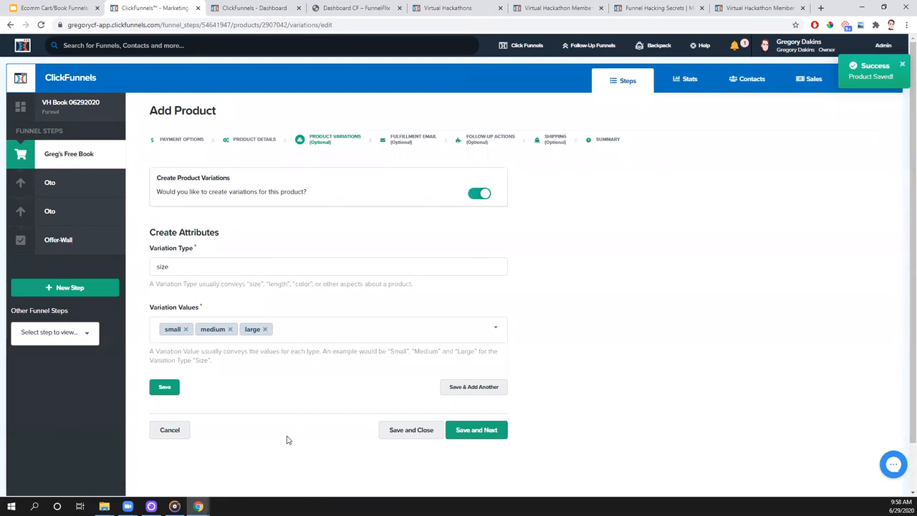
pyautogui.click(476, 195)
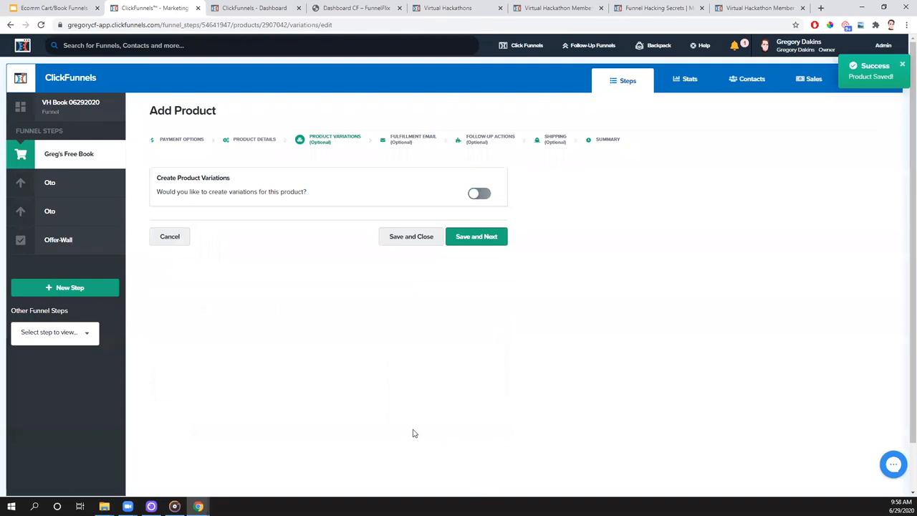
# - Continue without product variations, and turn off the fulfillment email and save after checking the Overview diagram
pyautogui.click(477, 236)
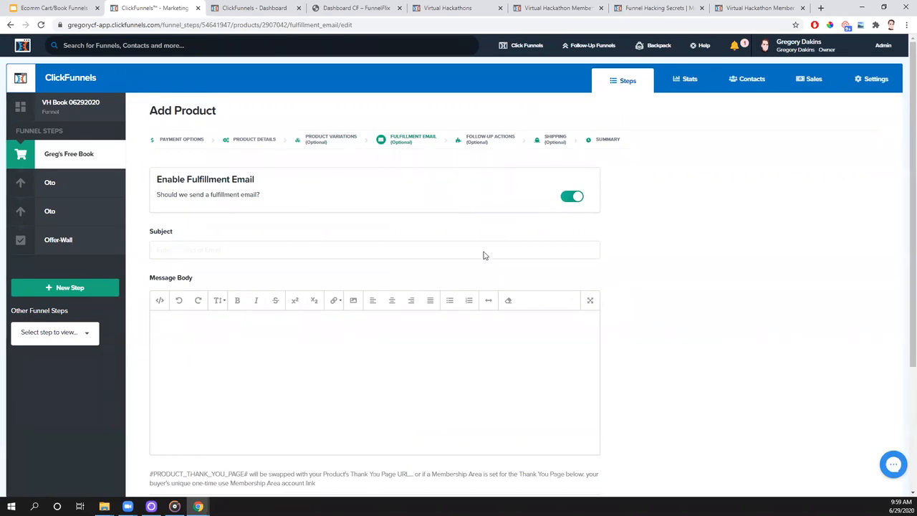
pyautogui.click(53, 8)
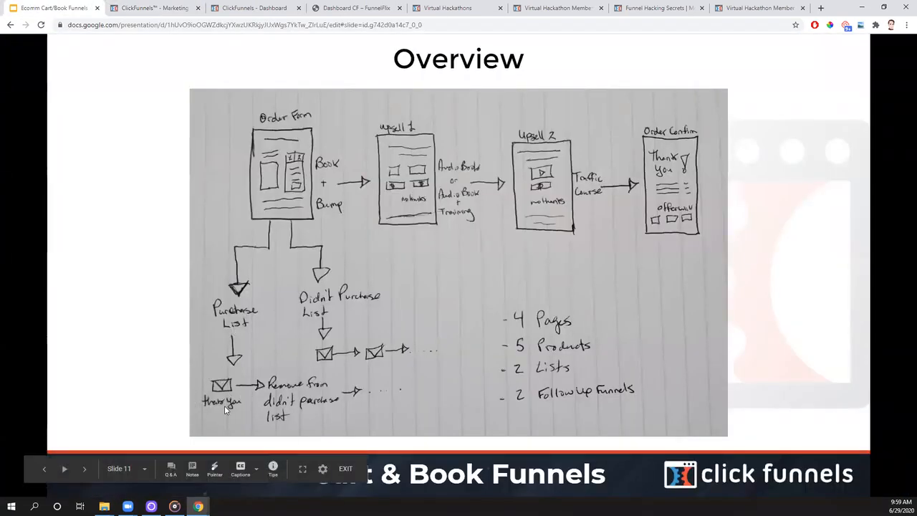
pyautogui.click(149, 8)
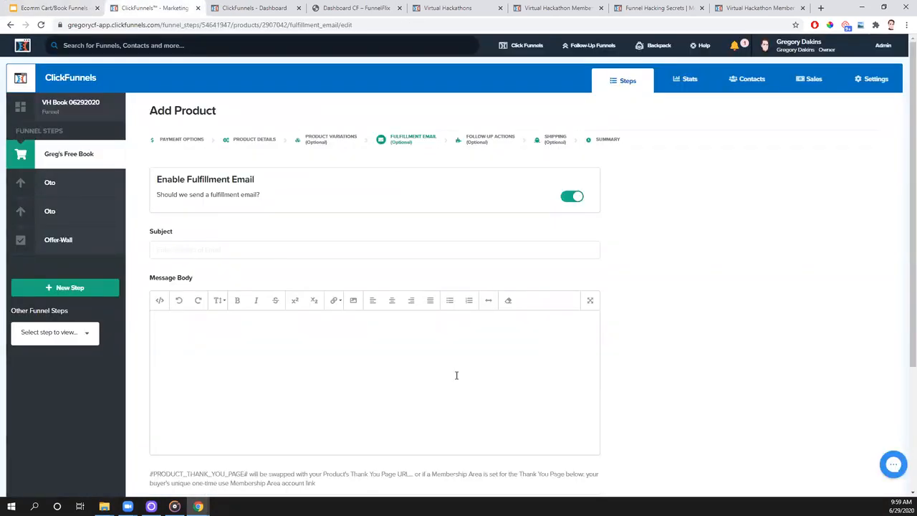
pyautogui.moveTo(594, 55)
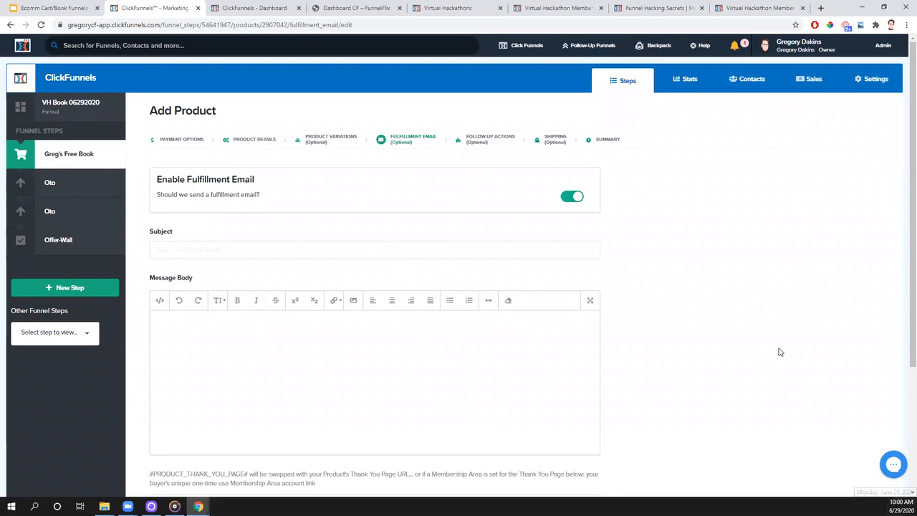
pyautogui.click(571, 198)
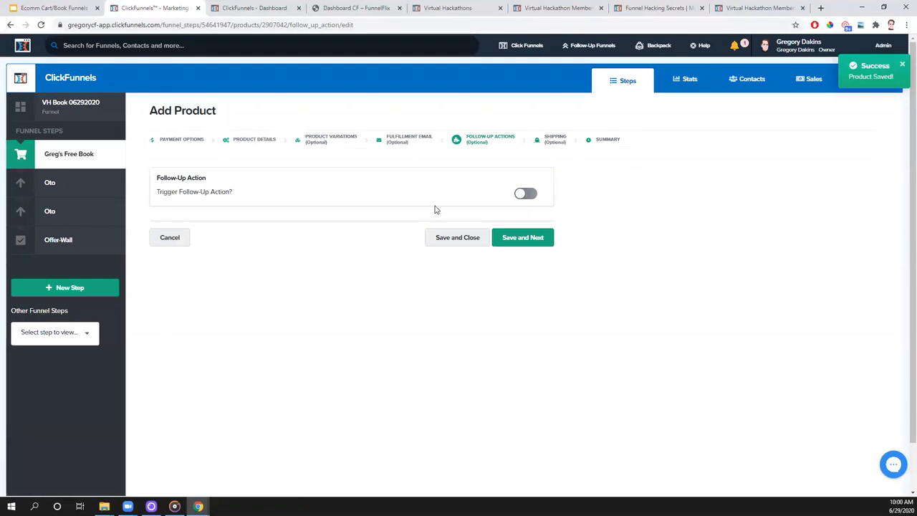
# - Try an add-to-list follow-up action through the ClickFunnels Internal integration, and turn the follow-up action back off
pyautogui.click(531, 200)
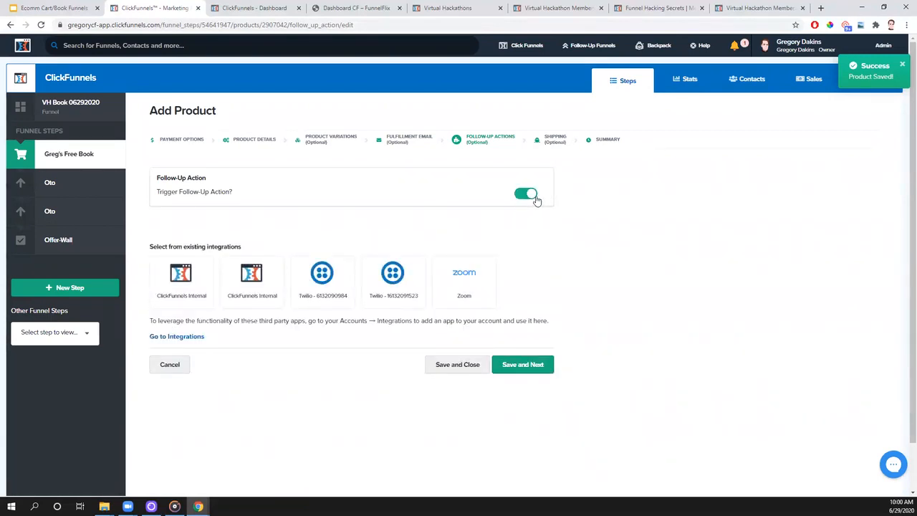
pyautogui.click(189, 306)
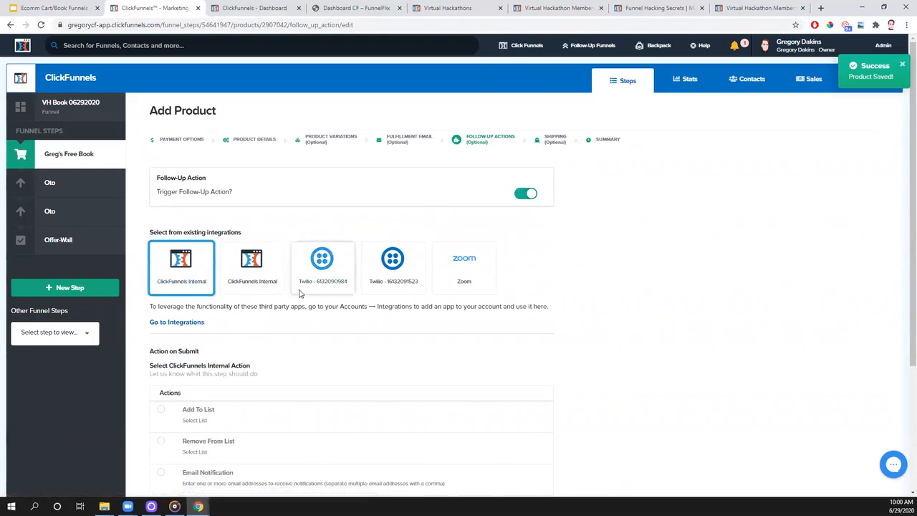
pyautogui.scroll(-2, 301, 298)
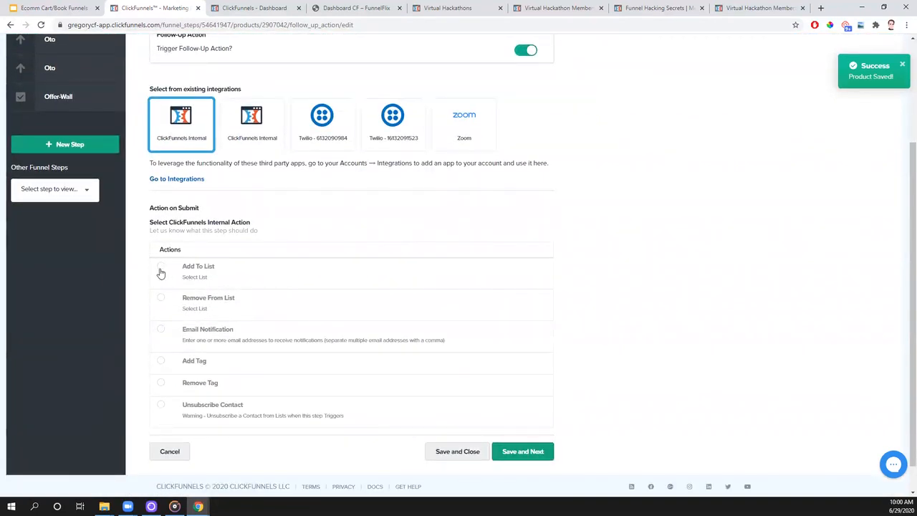
pyautogui.click(160, 273)
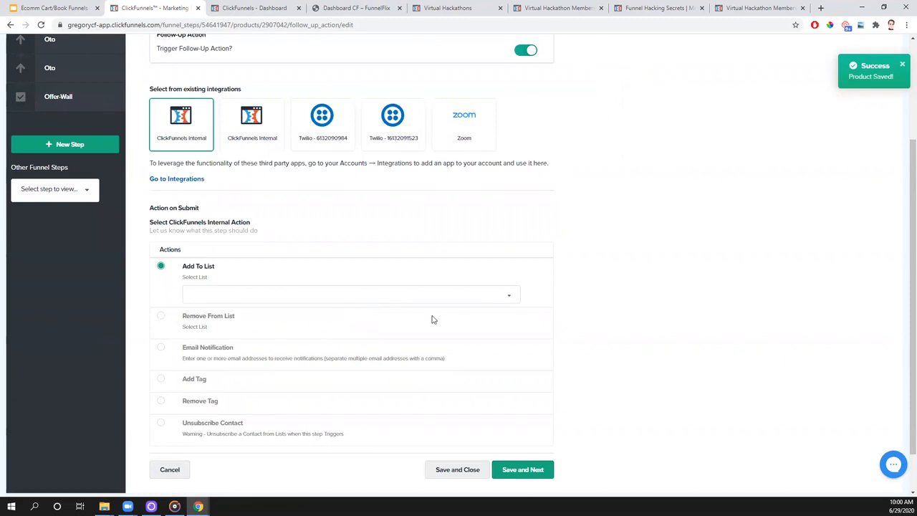
pyautogui.click(488, 299)
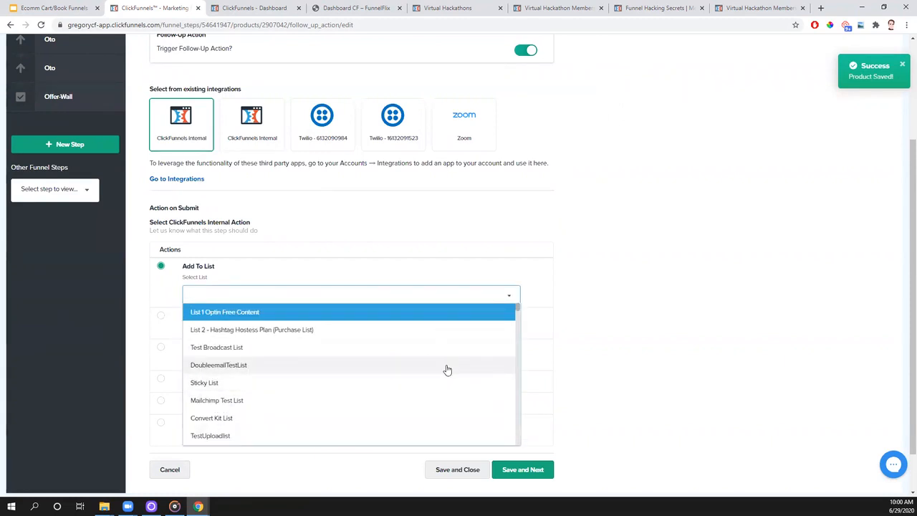
pyautogui.click(609, 308)
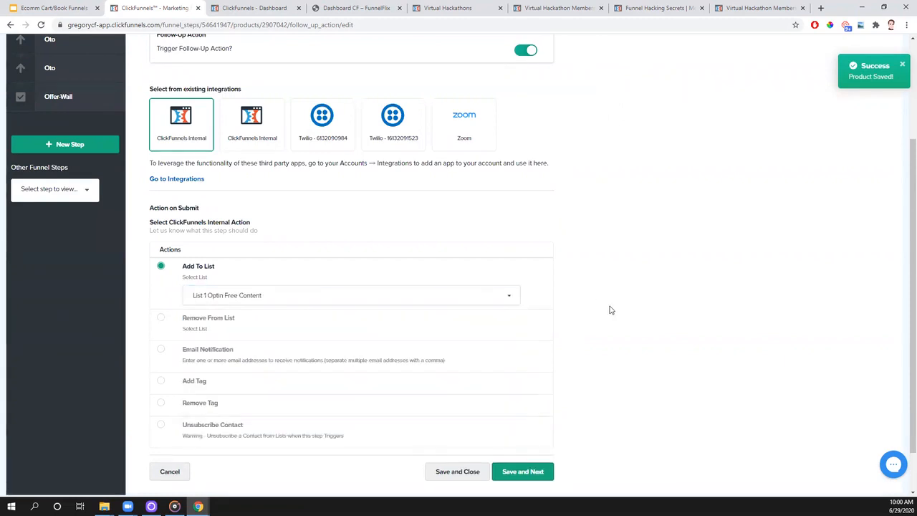
pyautogui.click(524, 52)
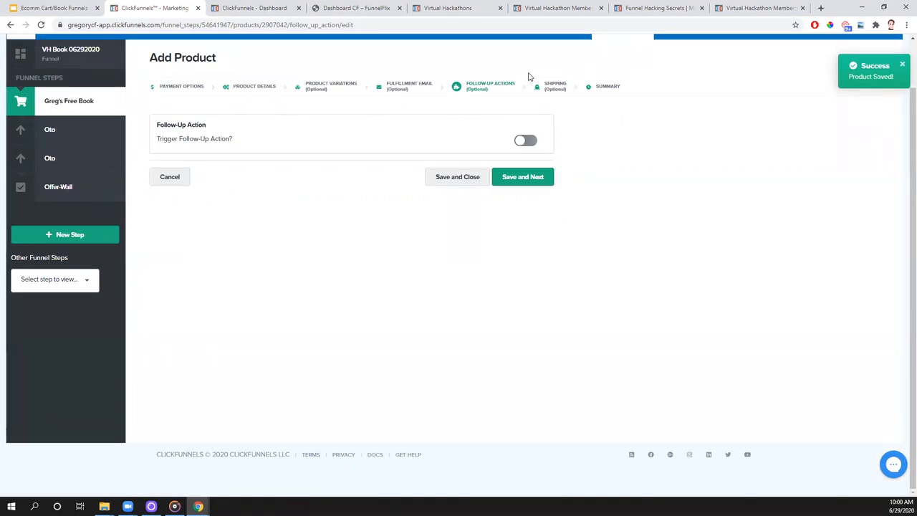
# - Continue without a follow-up action, try the physical product shipping option, turn it back off and save to reach the product summary
pyautogui.click(530, 177)
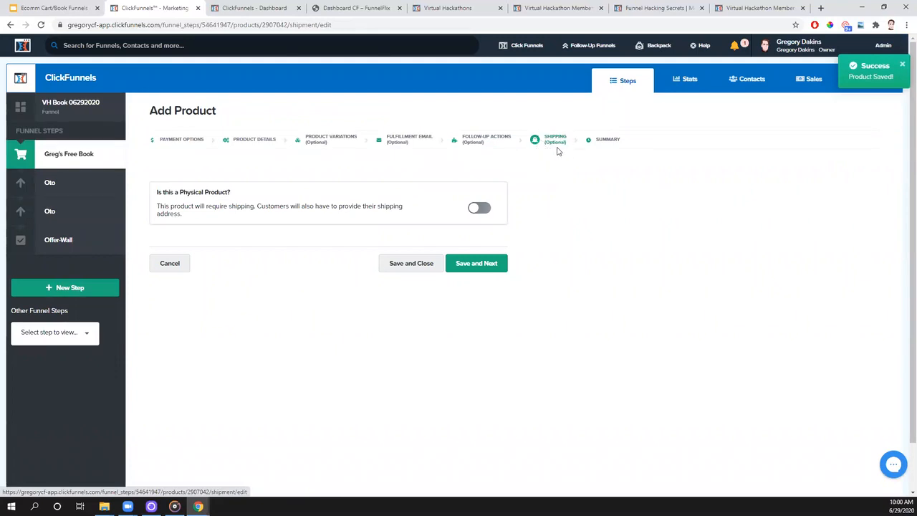
pyautogui.click(486, 210)
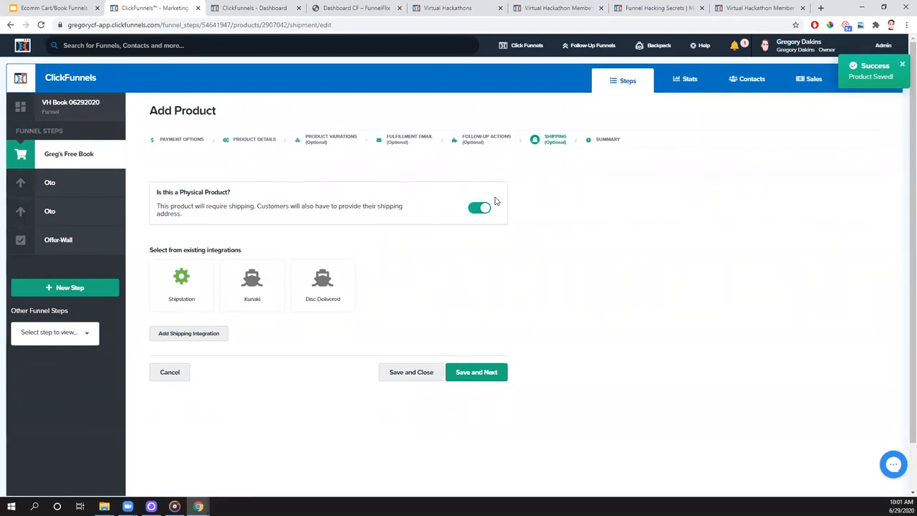
pyautogui.click(701, 45)
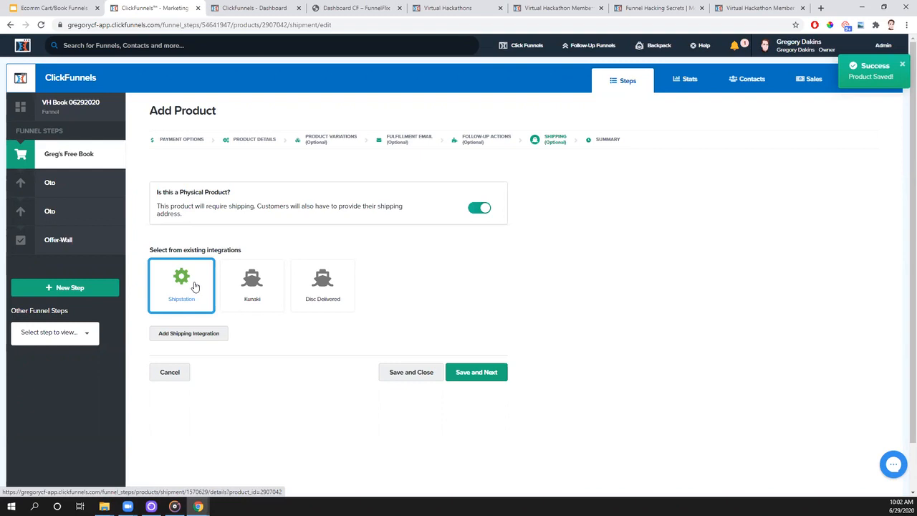
pyautogui.click(903, 65)
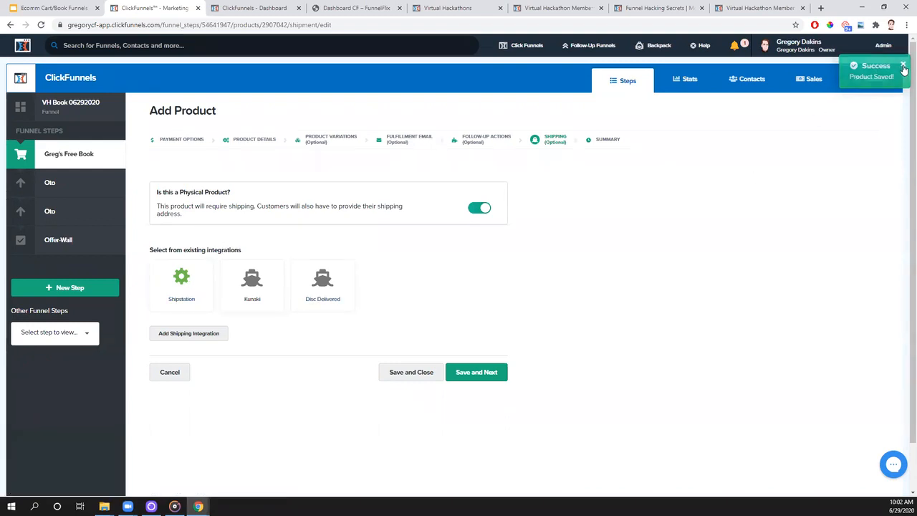
pyautogui.click(476, 209)
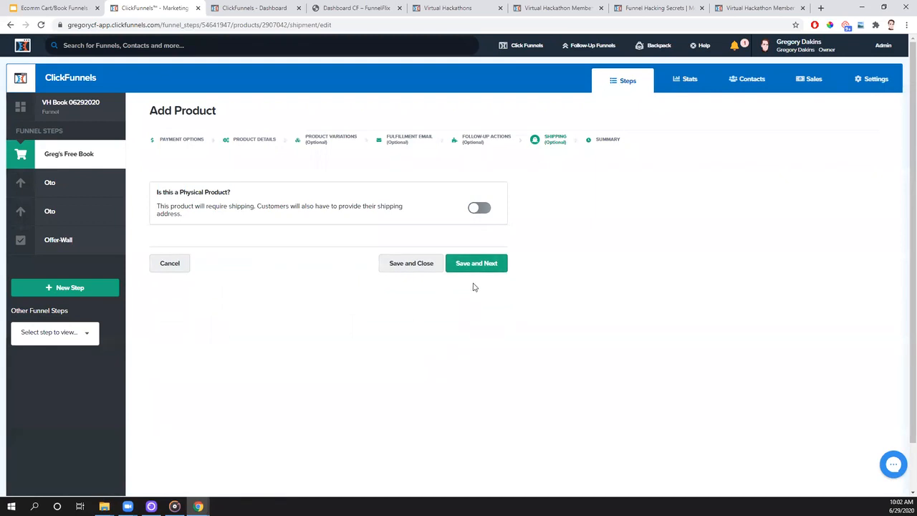
pyautogui.click(478, 264)
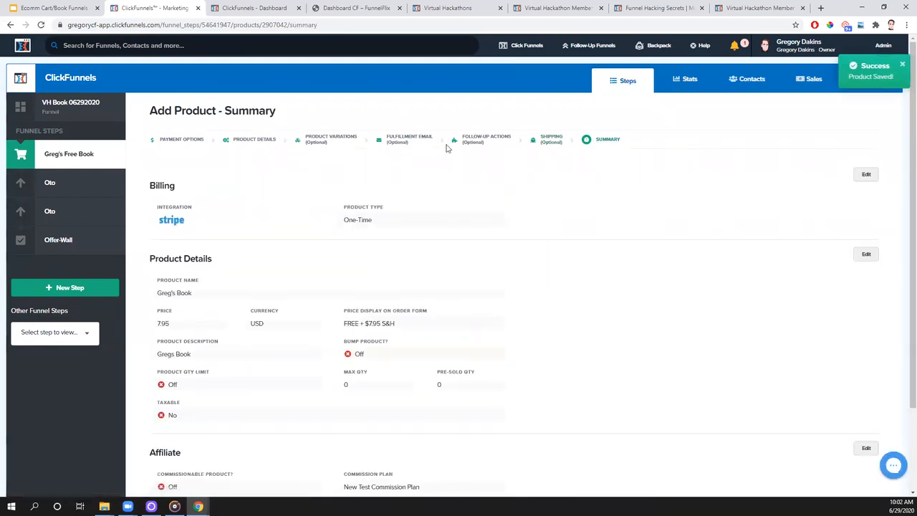
# - View the funnel's sales page, and return to the product list of the Greg's Free Book step
pyautogui.click(811, 81)
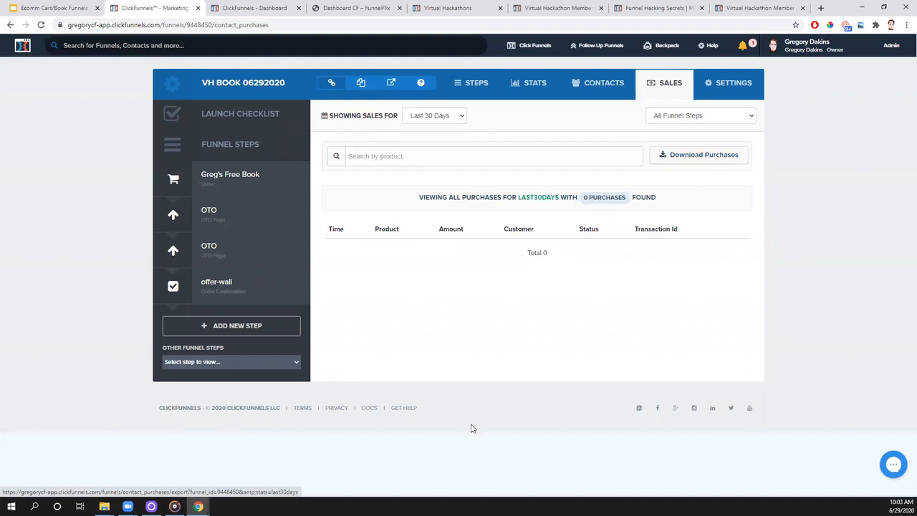
pyautogui.click(251, 181)
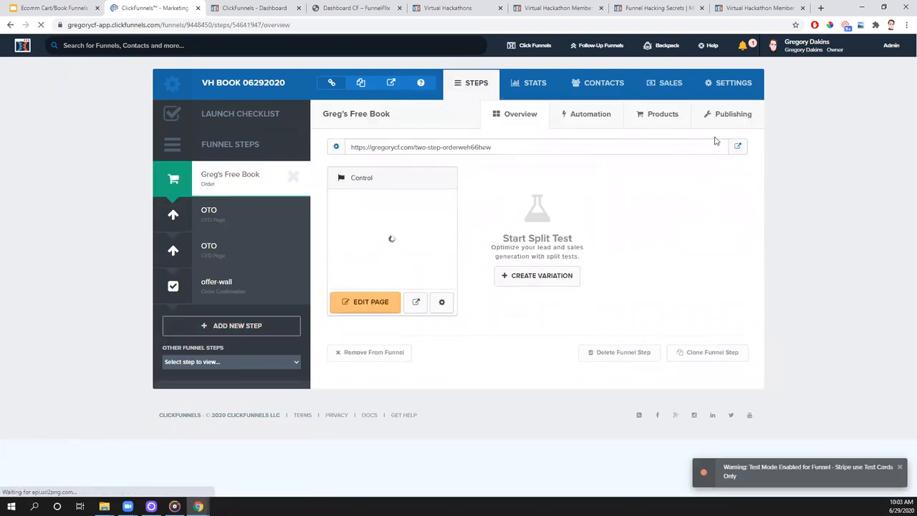
pyautogui.click(660, 114)
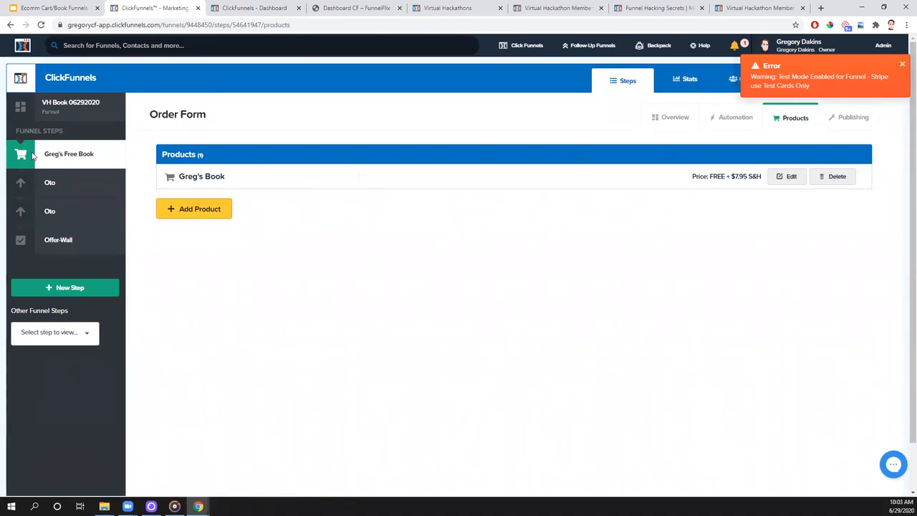
# - Add another product to the order form as a one-time product billed through the Tech Tuesday Stripe integration, and save to continue
pyautogui.click(213, 218)
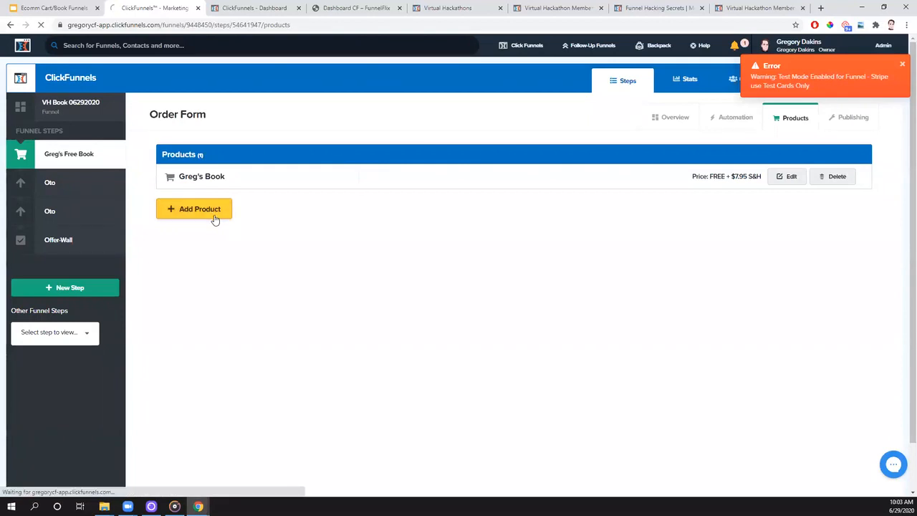
pyautogui.click(180, 230)
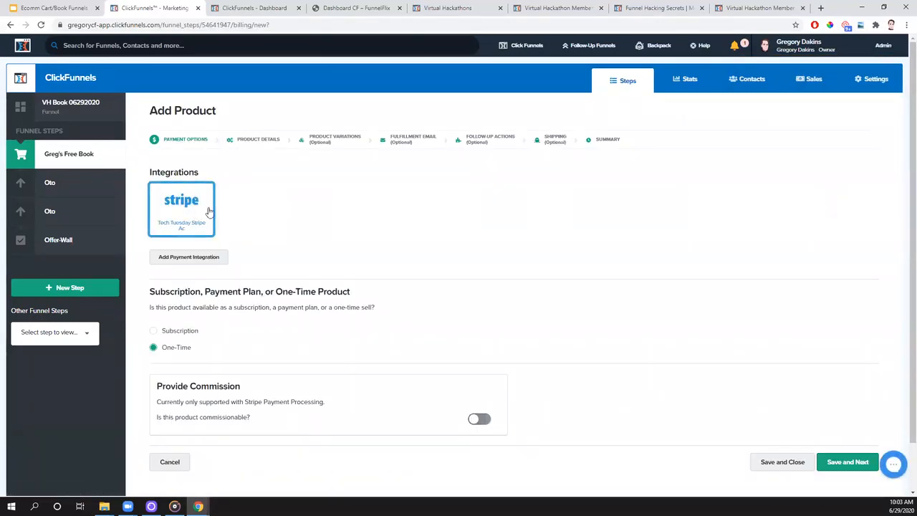
pyautogui.click(840, 464)
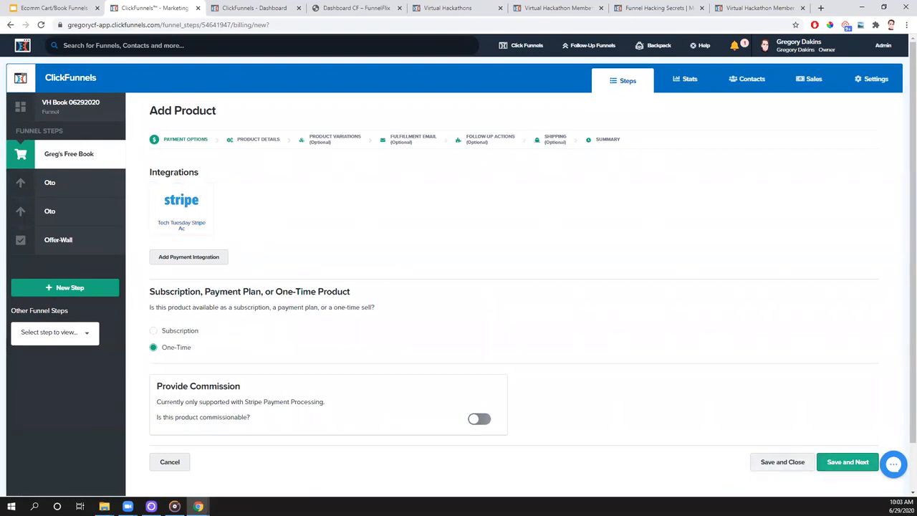
pyautogui.click(201, 214)
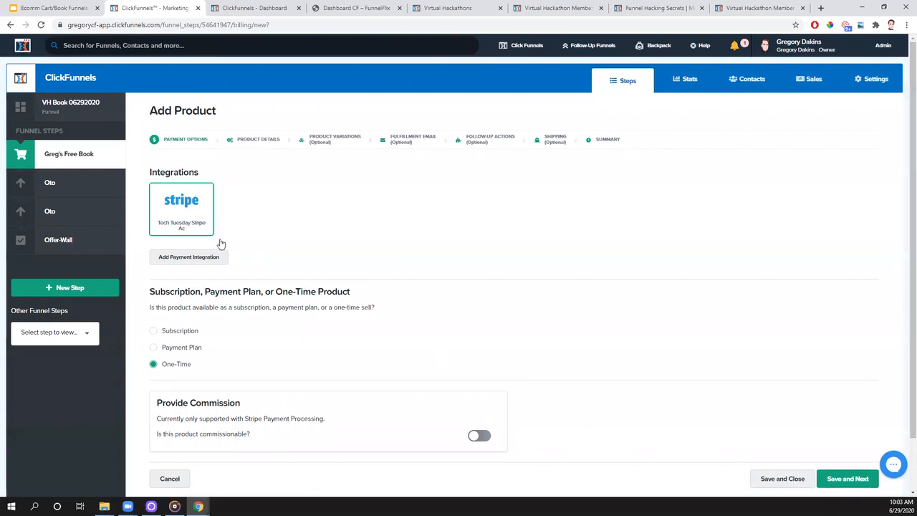
pyautogui.click(848, 479)
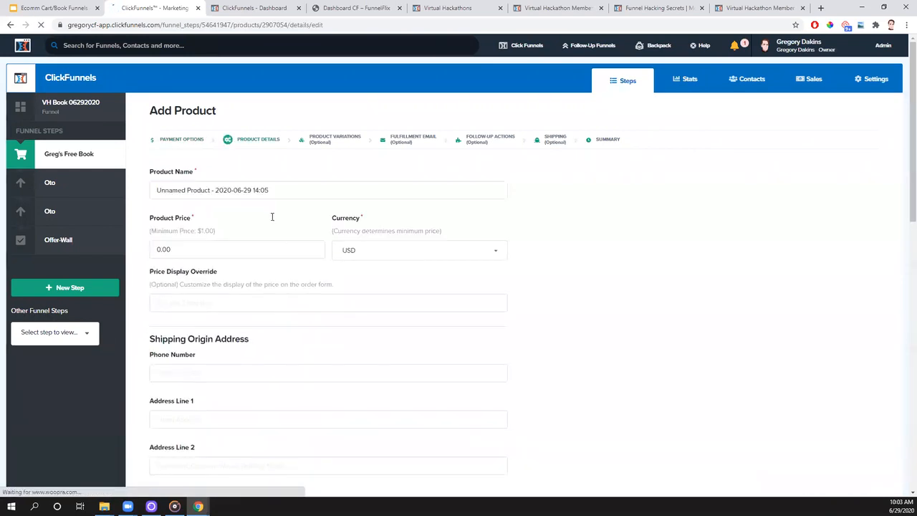
# - Name the product "Greg's Funnel Templates", copy that name, and set the product price to 37.00
pyautogui.moveTo(272, 190); pyautogui.dragTo(132, 190)
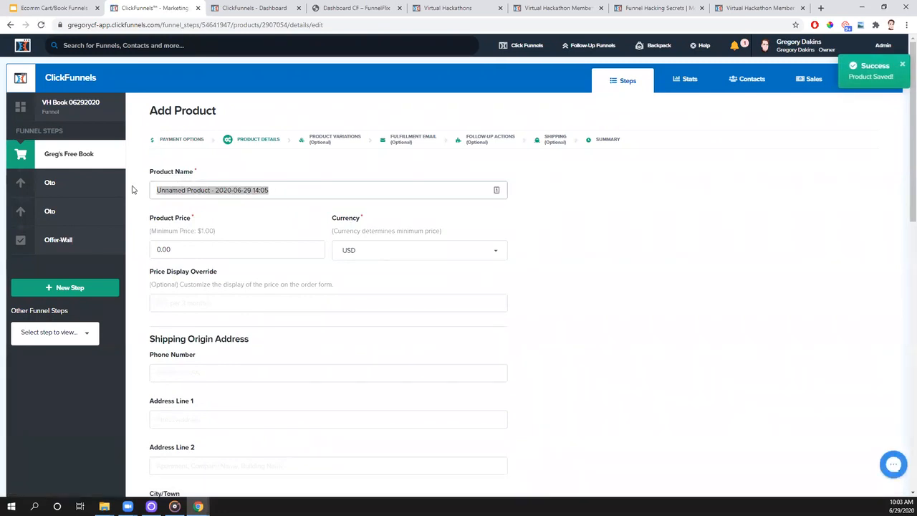
pyautogui.write("Greg's Funnel Templates")
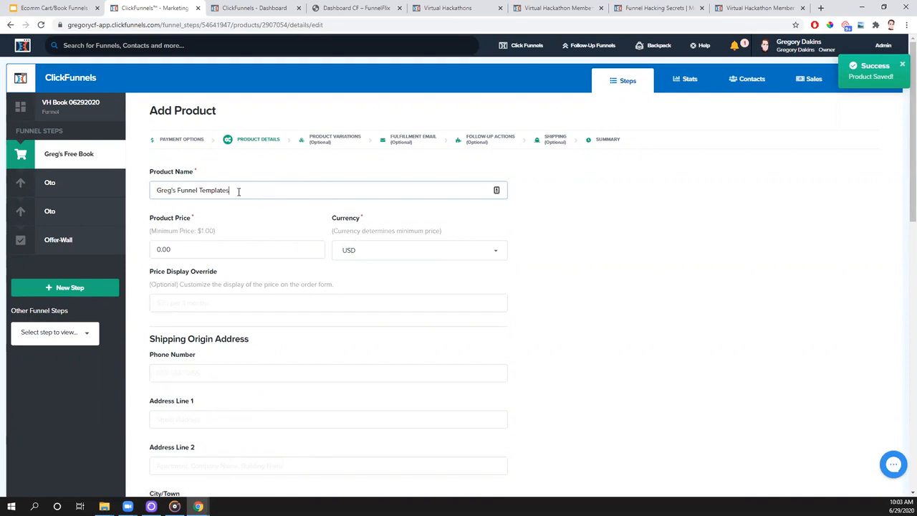
pyautogui.moveTo(239, 190); pyautogui.dragTo(147, 192)
pyautogui.hotkey('ctrl', 'c')
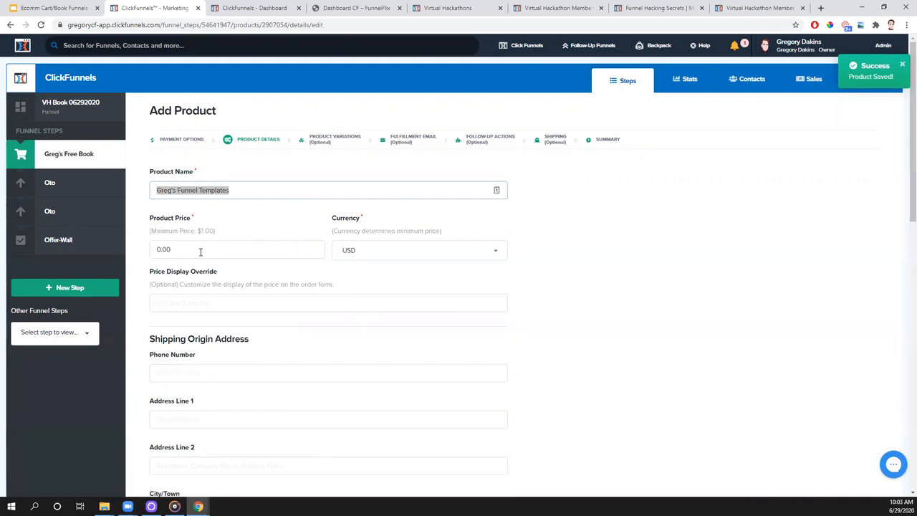
pyautogui.moveTo(200, 251); pyautogui.dragTo(130, 261)
pyautogui.write('37.00')
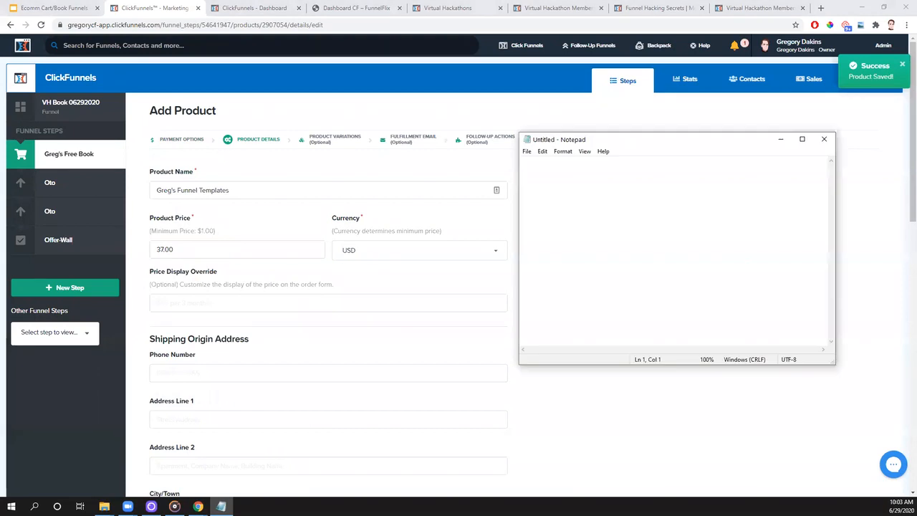
# - Note the product's $37.00 price in the blank Notepad document, and move the Notepad window out of view
pyautogui.write('08 - $37.00')
pyautogui.moveTo(623, 141); pyautogui.dragTo(916, 165)
# - Set the billing description to "Gregs Funnel Templates" and paste "Greg's Funnel Templates" as the product description
pyautogui.scroll(-7, 426, 251)
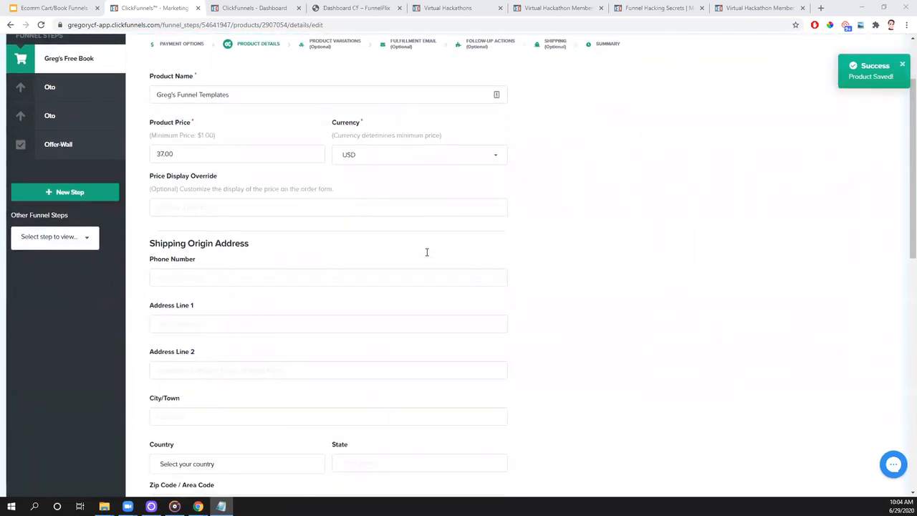
pyautogui.scroll(-2, 426, 252)
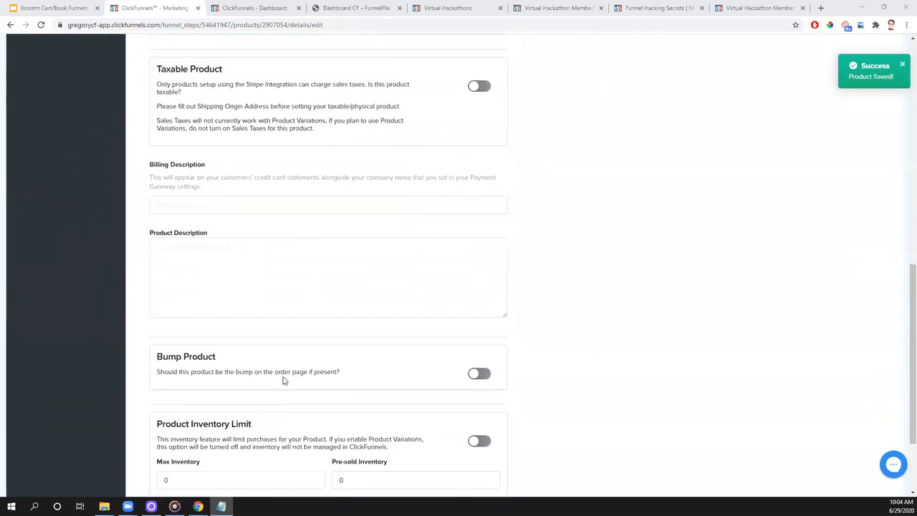
pyautogui.click(222, 206)
pyautogui.write("Greg's")
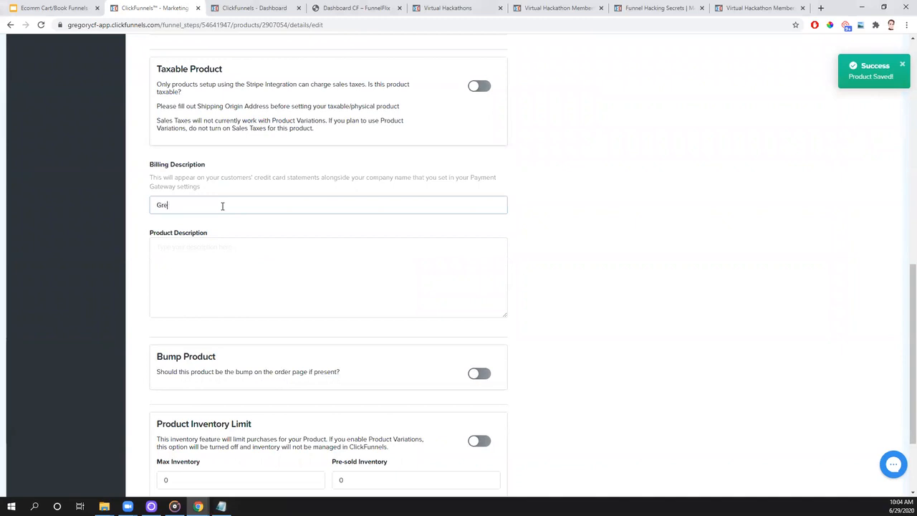
pyautogui.press('BackSpace')
pyautogui.press('BackSpace')
pyautogui.write('s Funnel Templates')
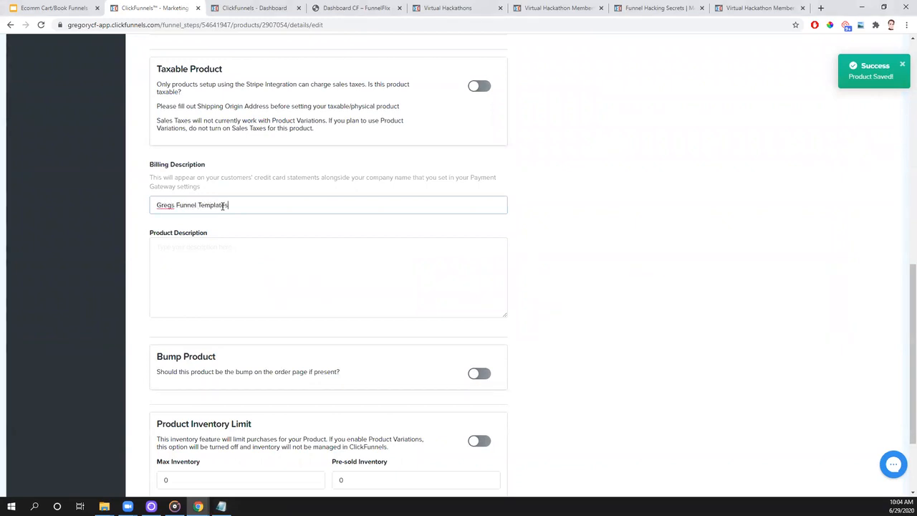
pyautogui.click(225, 270)
pyautogui.hotkey('ctrl', 'v')
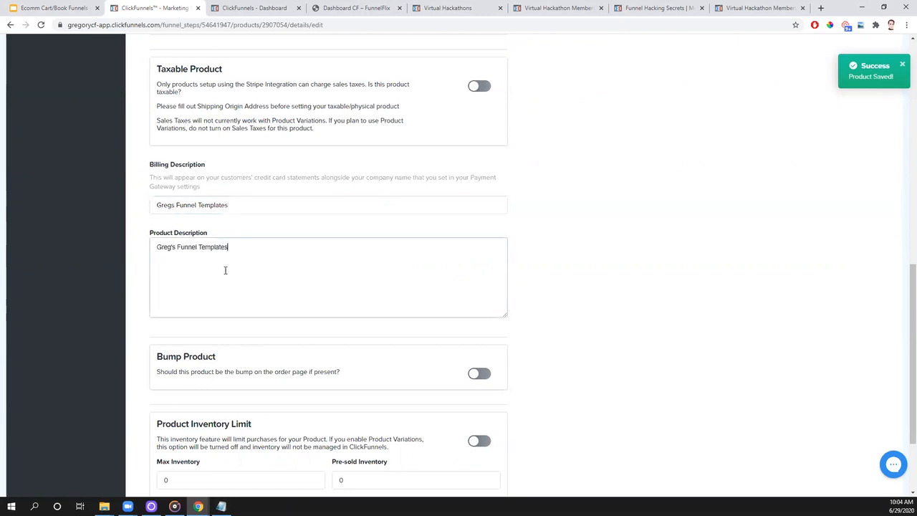
# - Make the product the order page's bump, save its details, and close the product setup without adding variations
pyautogui.scroll(-3, 225, 270)
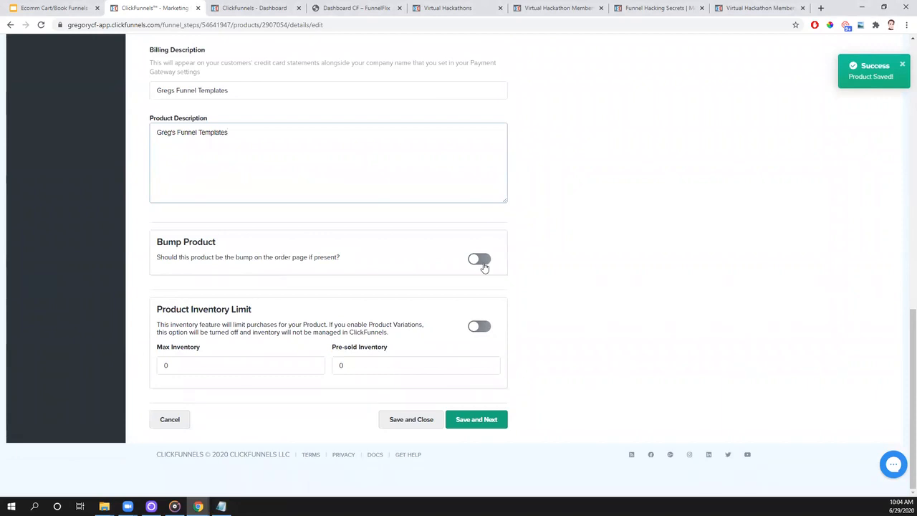
pyautogui.click(486, 262)
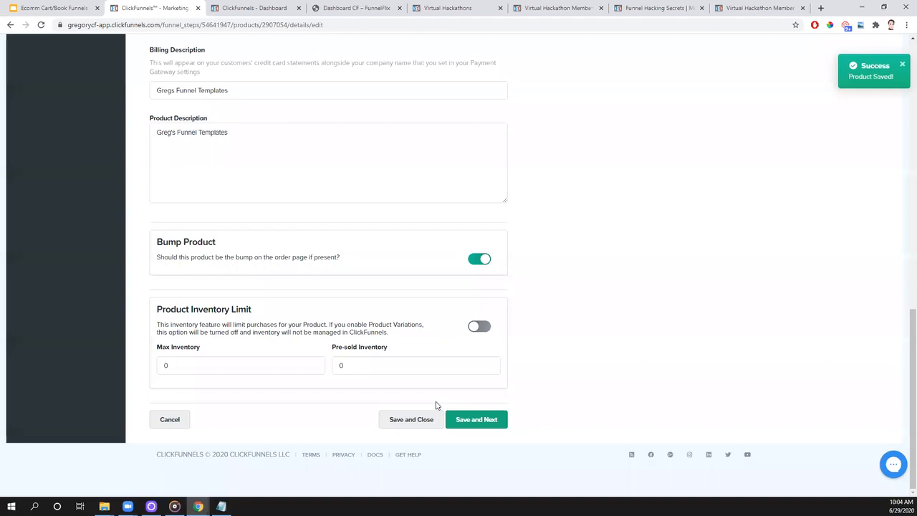
pyautogui.click(485, 428)
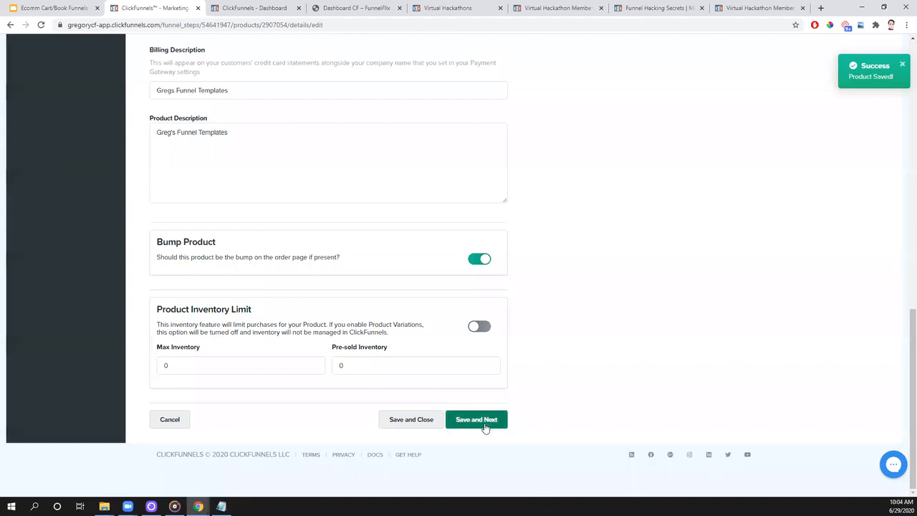
pyautogui.click(485, 428)
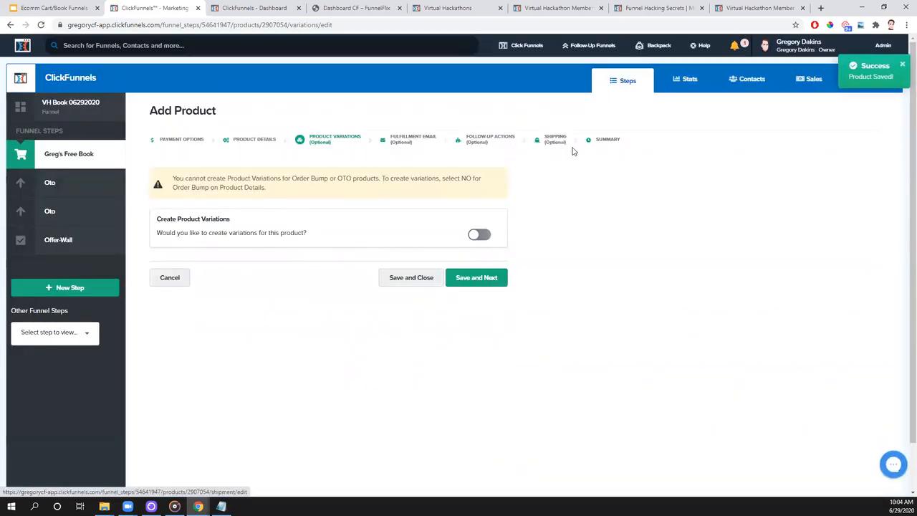
pyautogui.click(413, 279)
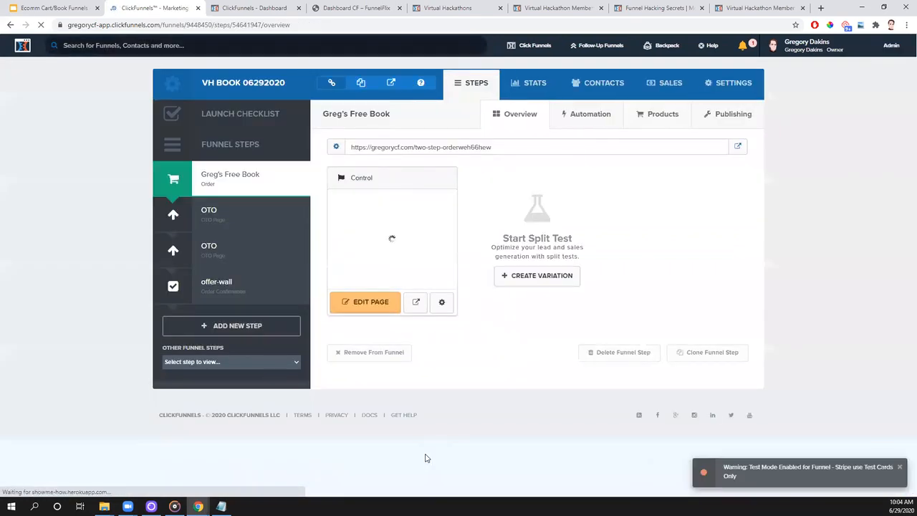
# - Check the order step's products and open the product list of the first OTO step
pyautogui.click(670, 119)
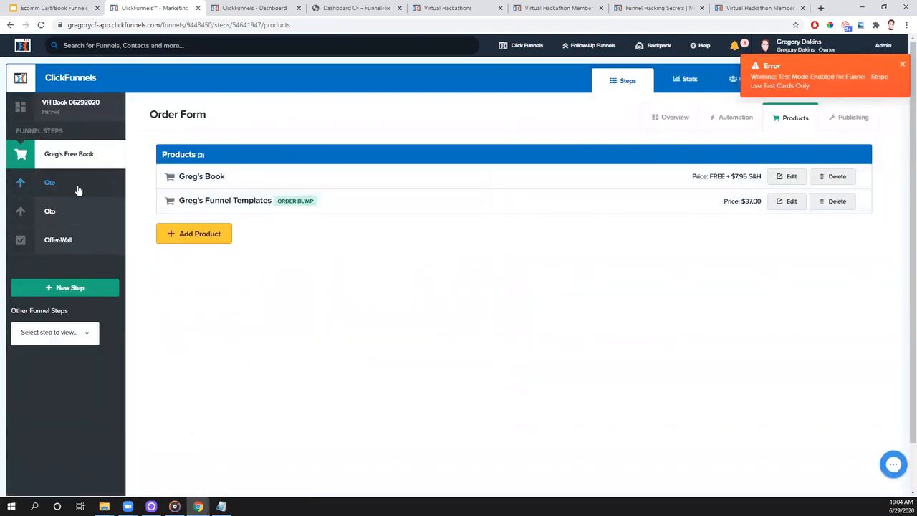
pyautogui.click(79, 190)
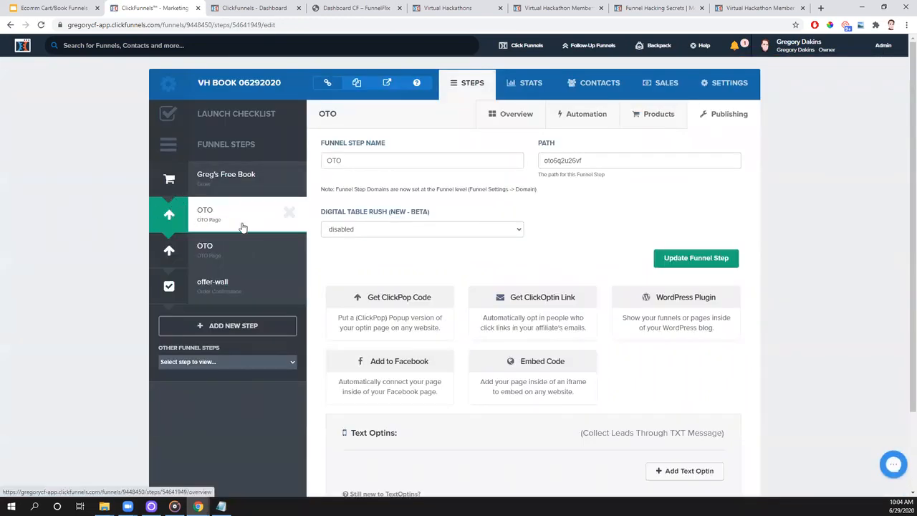
pyautogui.click(656, 115)
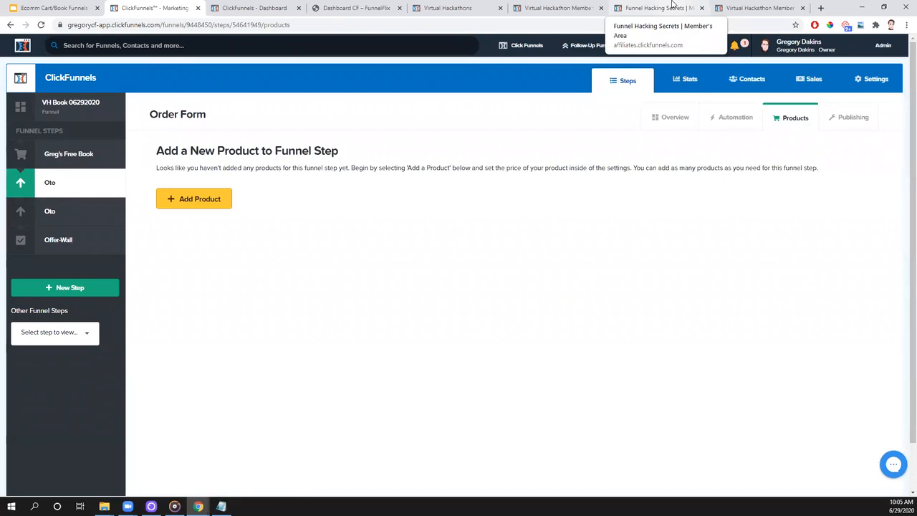
# - Add a one-time Stripe product to the first OTO step and name it "Greg's Audio Book"
pyautogui.click(188, 204)
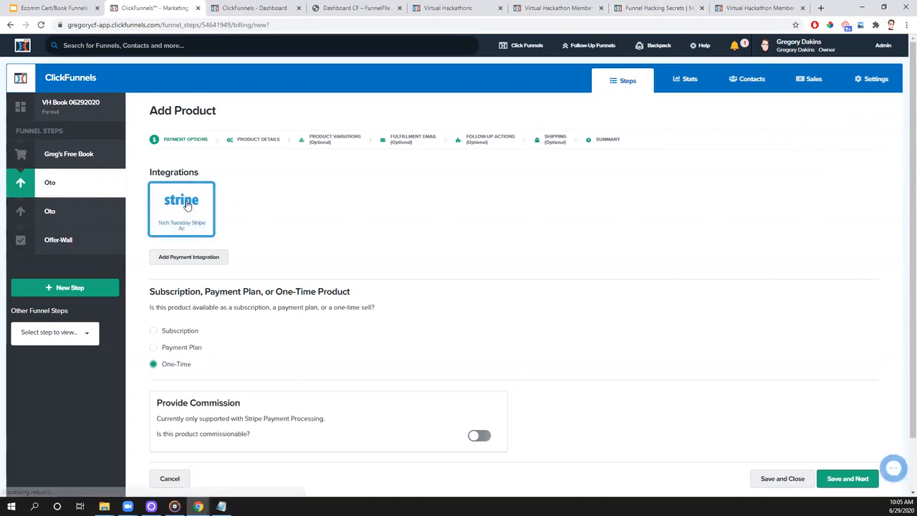
pyautogui.scroll(-1, 188, 340)
pyautogui.click(835, 423)
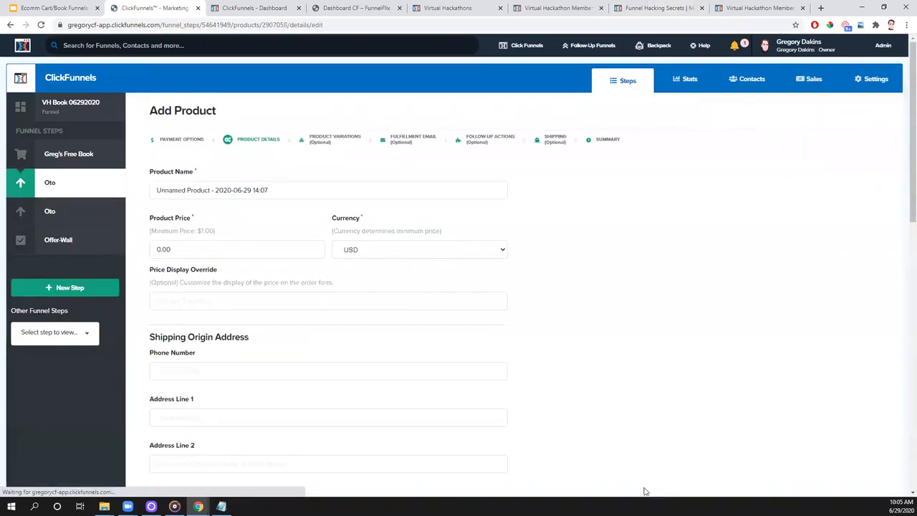
pyautogui.moveTo(278, 192); pyautogui.dragTo(153, 180)
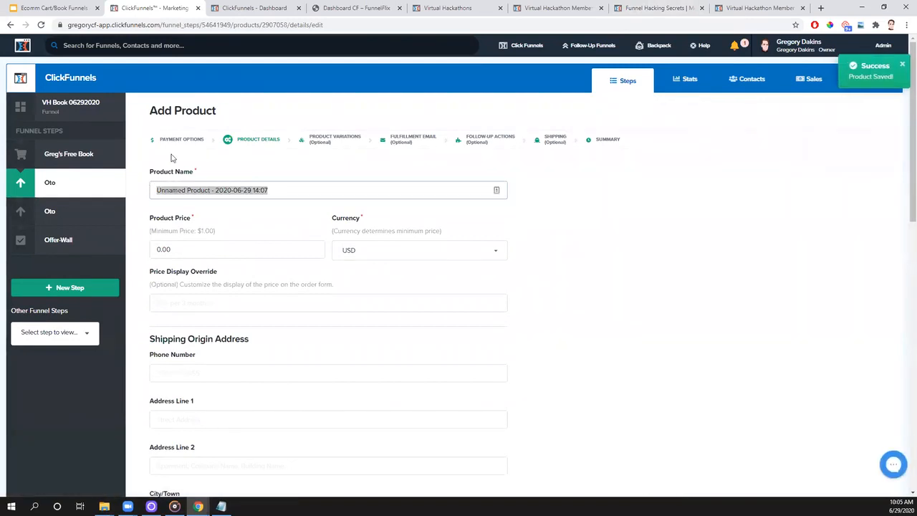
pyautogui.write("Greg's Audio Book")
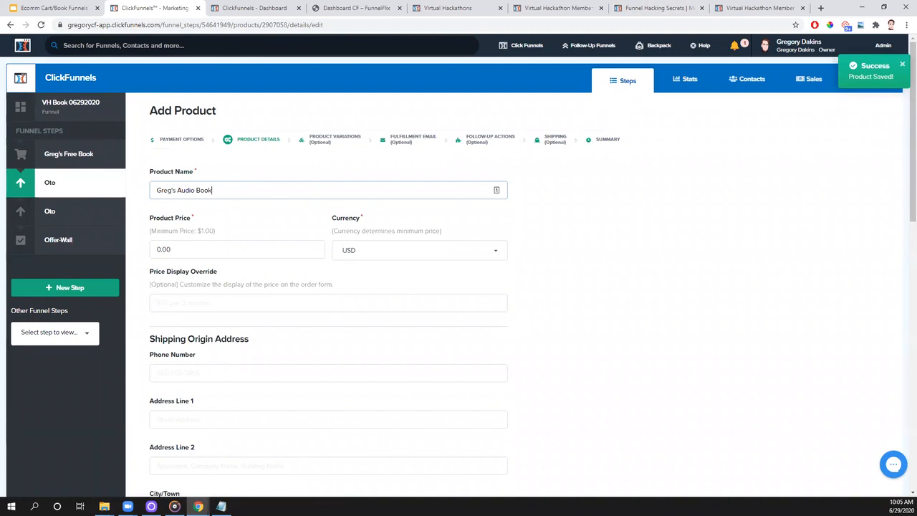
# - Switch to the Notepad notes and add the lines "Audio Book - 67.00" and "Audio Book + Training - 97.00"
pyautogui.hotkey('alt', 'Tab')
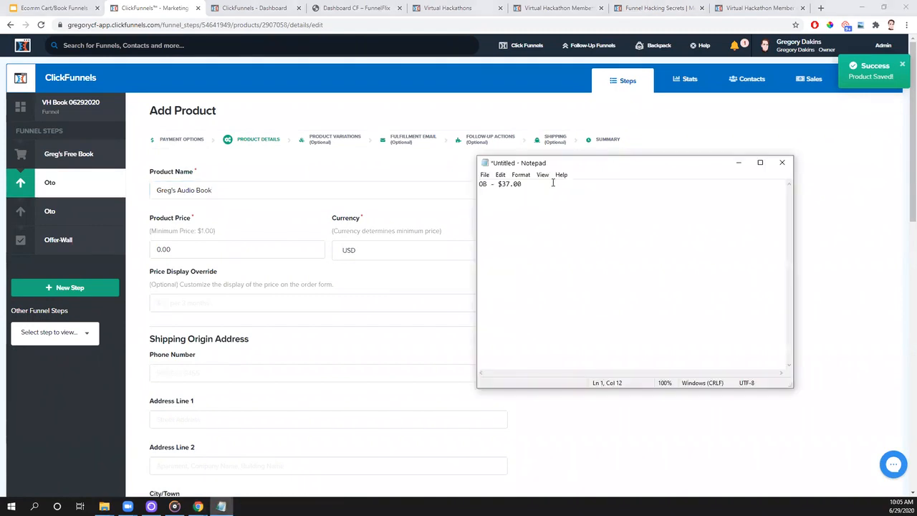
pyautogui.write('Audio Book -')
pyautogui.write('67.00')
pyautogui.press('Return')
pyautogui.write('Audio Book _')
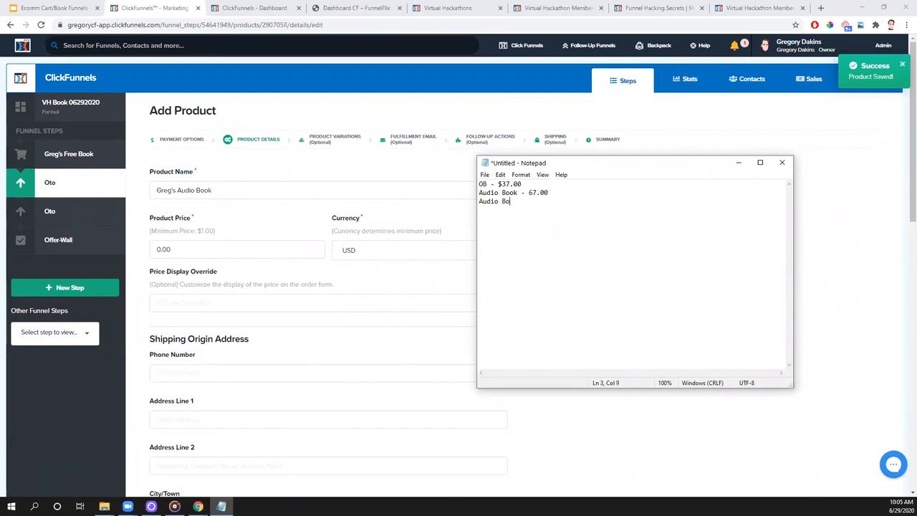
pyautogui.write('+ Training - 97.00')
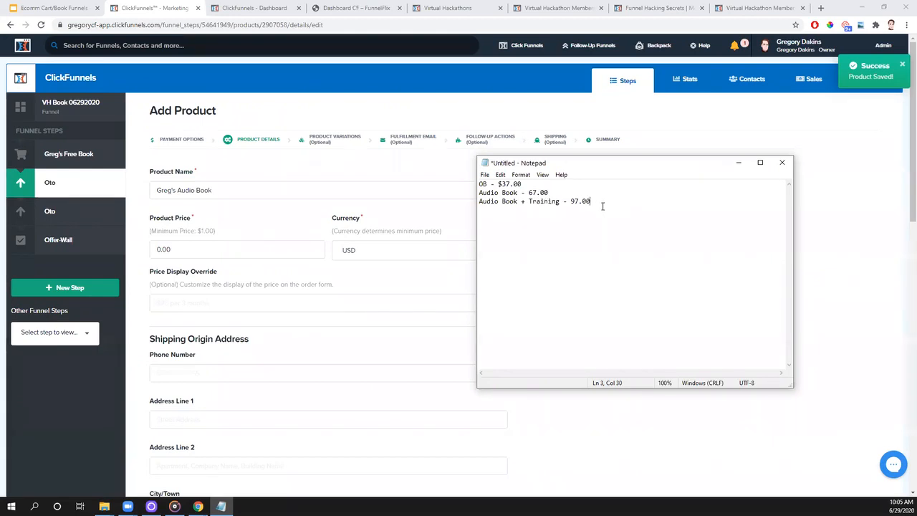
# - Start a new line in the notes and change the Audio Book price to 47.00
pyautogui.press('Return')
pyautogui.press('Right')
pyautogui.press('Right')
pyautogui.press('Right')
pyautogui.press('Right')
pyautogui.press('Right')
pyautogui.press('BackSpace')
pyautogui.write('4')
# - Add the line "Traffic Course - 297.00" below the other prices in the notes
pyautogui.write('Traffic')
pyautogui.write(' Cours')
pyautogui.write('e - 297.00')
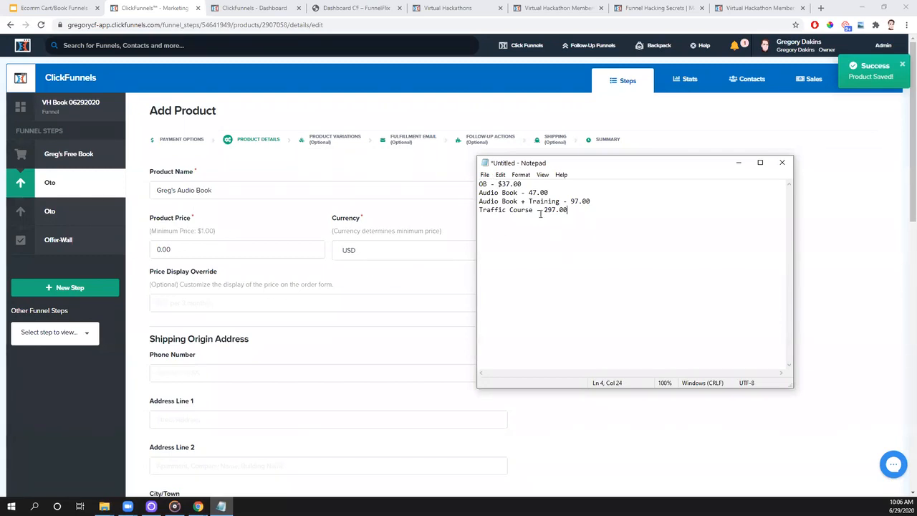
# - Return to the ClickFunnels product form and set the audio book's price to 47.00
pyautogui.click(283, 266)
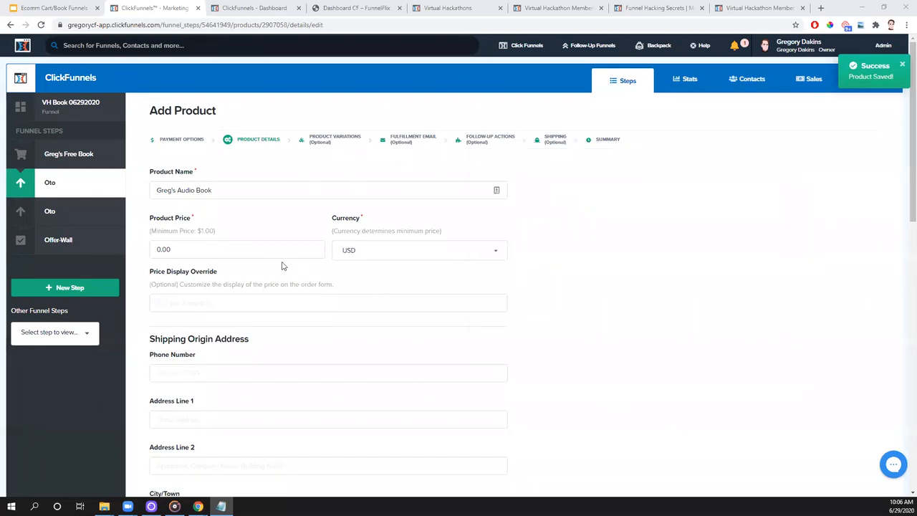
pyautogui.moveTo(215, 251); pyautogui.dragTo(135, 252)
pyautogui.write('47.00')
# - Enter "Gregs Audio Book" as the product's billing description
pyautogui.scroll(-1, 257, 280)
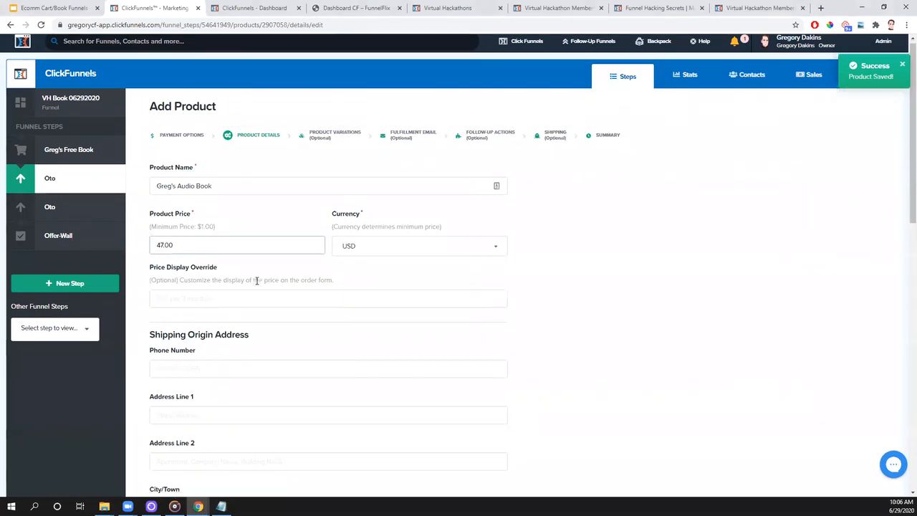
pyautogui.scroll(-5, 257, 281)
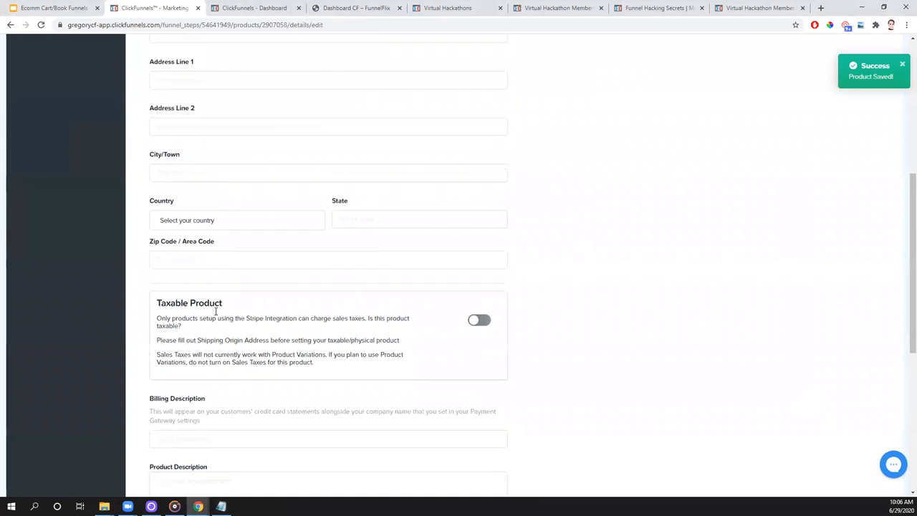
pyautogui.scroll(-3, 216, 311)
pyautogui.click(202, 255)
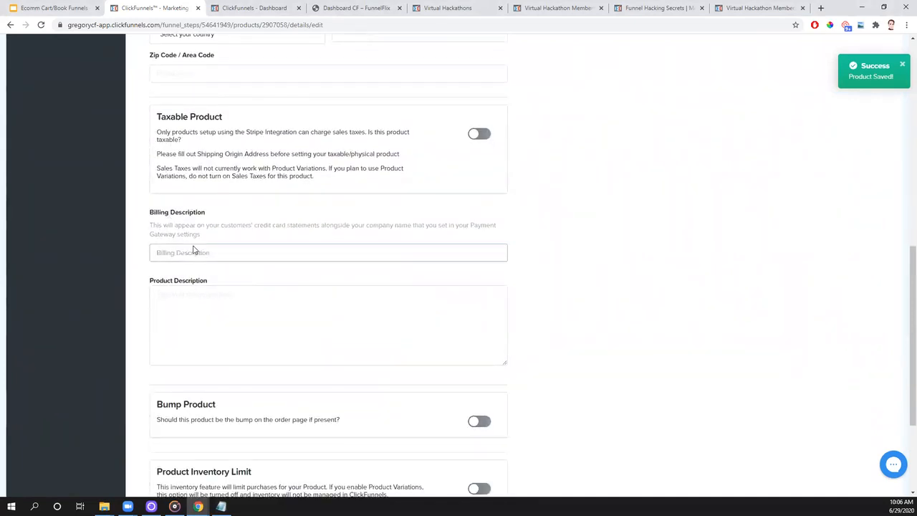
pyautogui.write('Gregs Audiob Book')
pyautogui.press('BackSpace')
pyautogui.press('BackSpace')
pyautogui.press('BackSpace')
pyautogui.press('BackSpace')
pyautogui.press('BackSpace')
pyautogui.write('Book')
# - Enter "Greg's Audio Book" as the product description, then save and close the product
pyautogui.click(254, 325)
pyautogui.write("Greg's Audio Book")
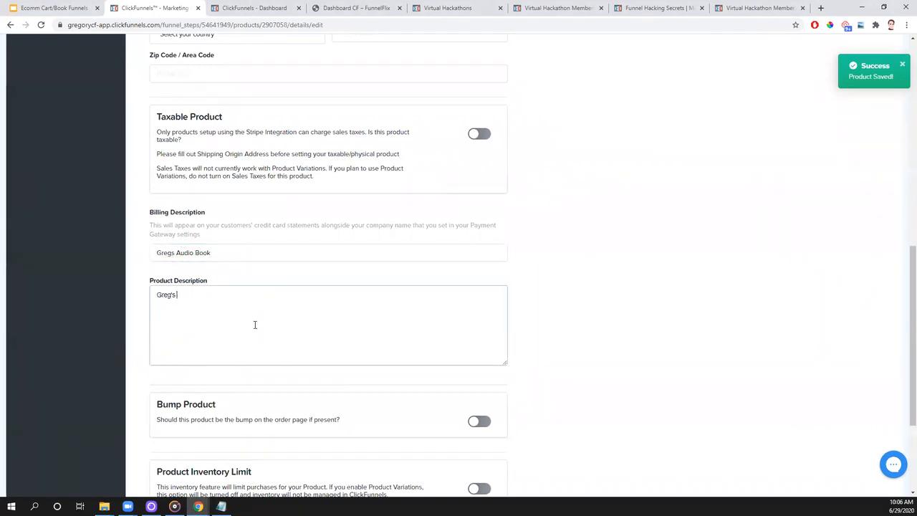
pyautogui.scroll(-3, 254, 325)
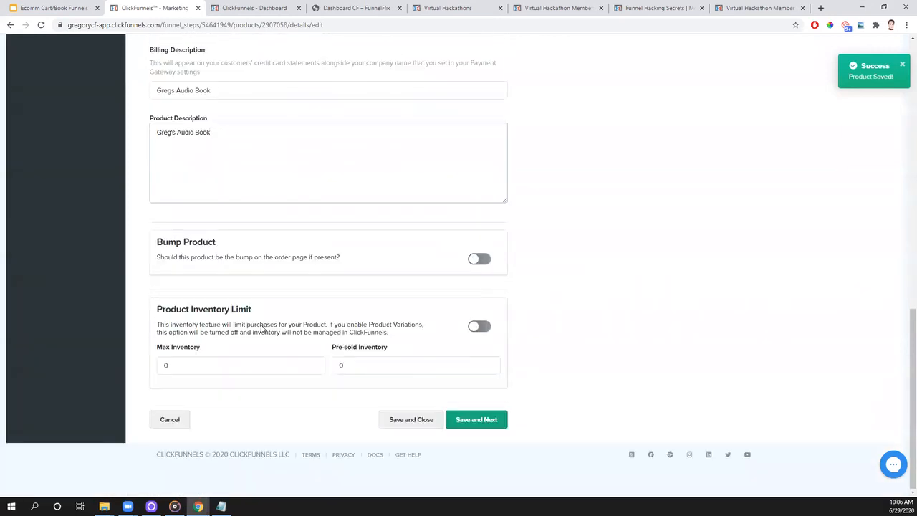
pyautogui.click(408, 423)
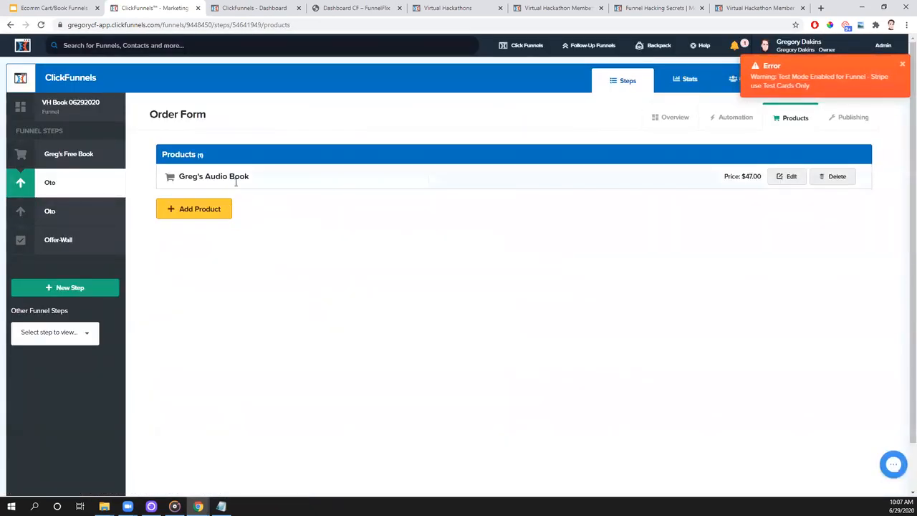
# - Add another one-time Stripe product to the first OTO step, name it "Greg's Audio Book + Training" and copy the name
pyautogui.click(197, 215)
pyautogui.click(190, 210)
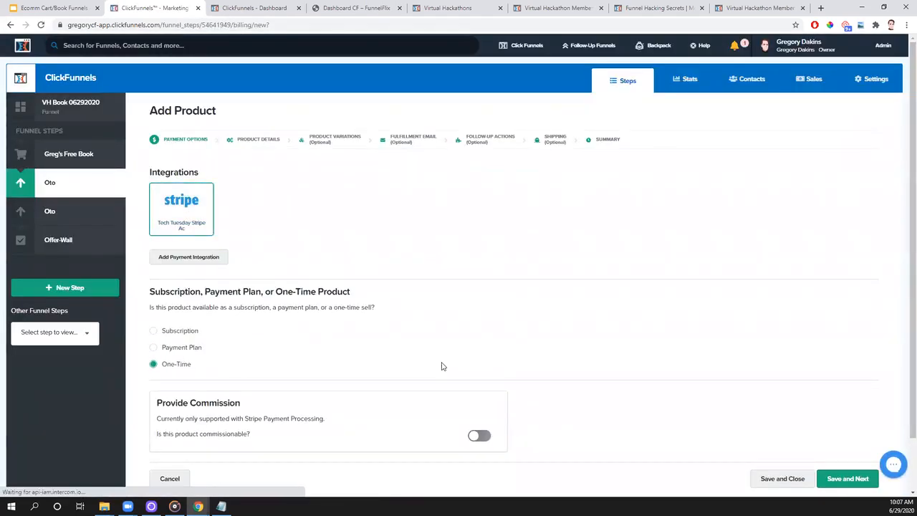
pyautogui.click(835, 488)
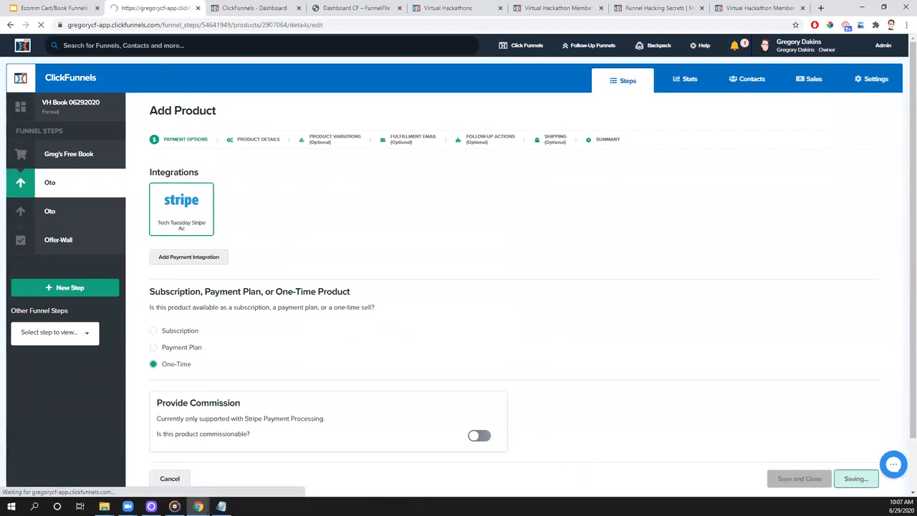
pyautogui.moveTo(271, 190); pyautogui.dragTo(138, 192)
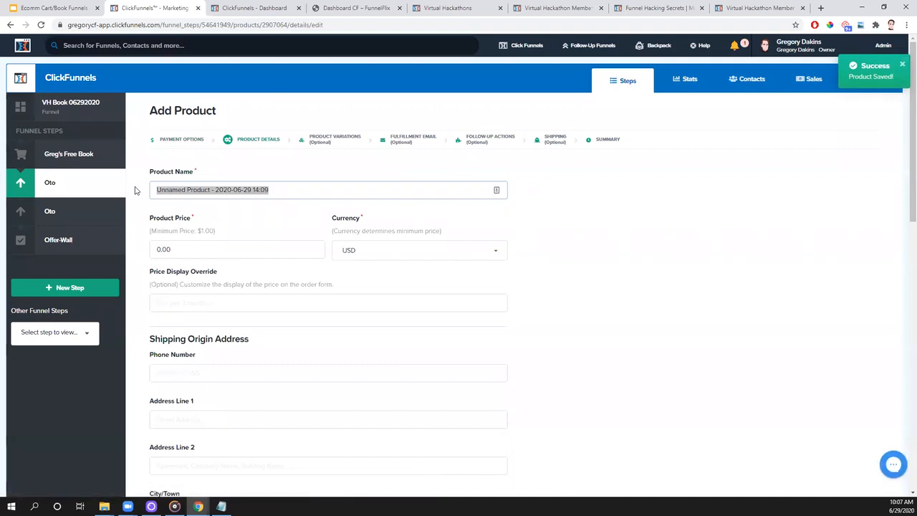
pyautogui.write('Gregf')
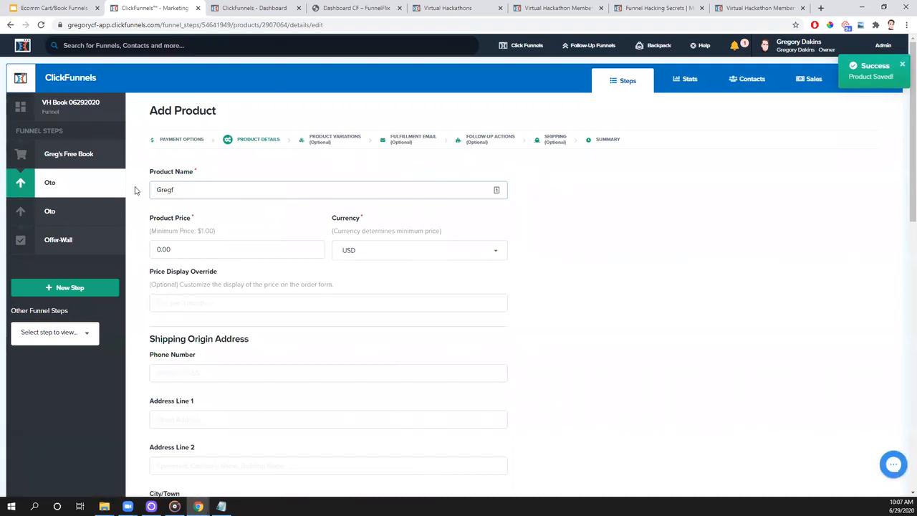
pyautogui.write('s Audio Book + Training')
pyautogui.hotkey('ctrl', 'a')
pyautogui.hotkey('ctrl', 'c')
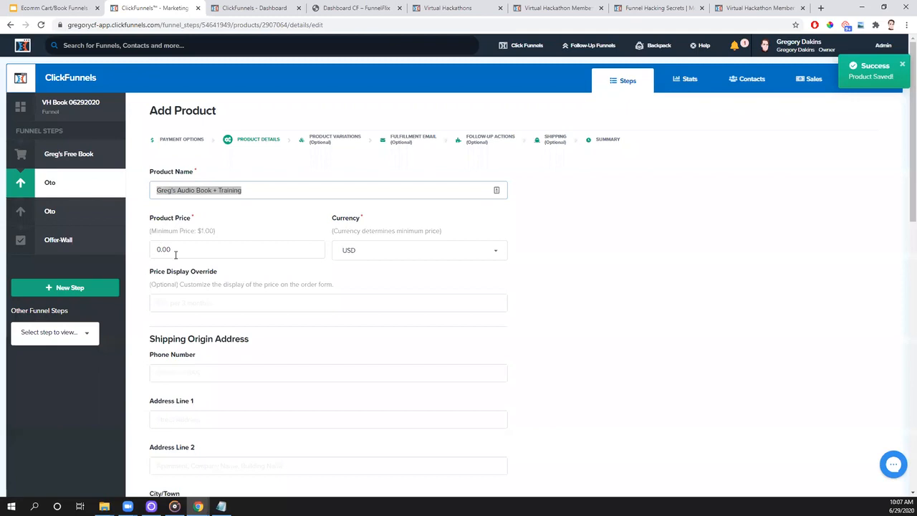
# - Set the product's price to 97.00 and its billing description to "Gregs AB and Training"
pyautogui.press('Tab')
pyautogui.write('97.00')
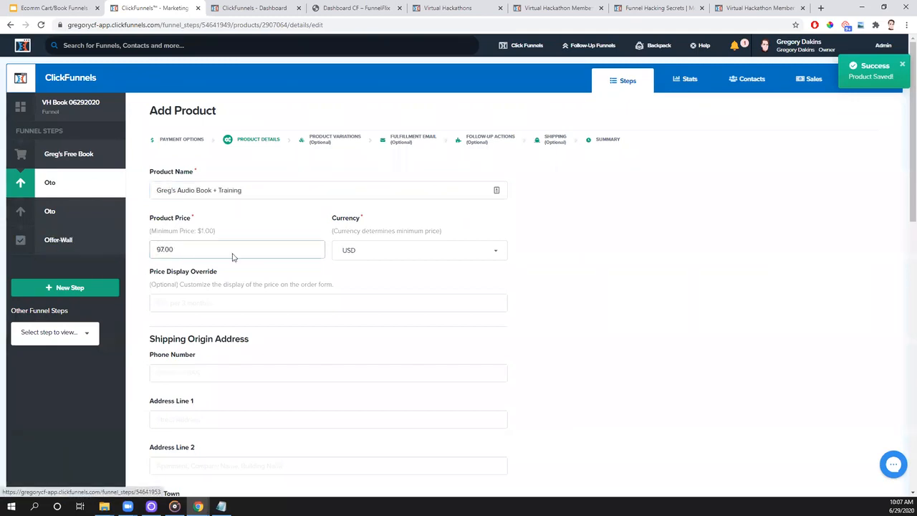
pyautogui.scroll(-5, 330, 277)
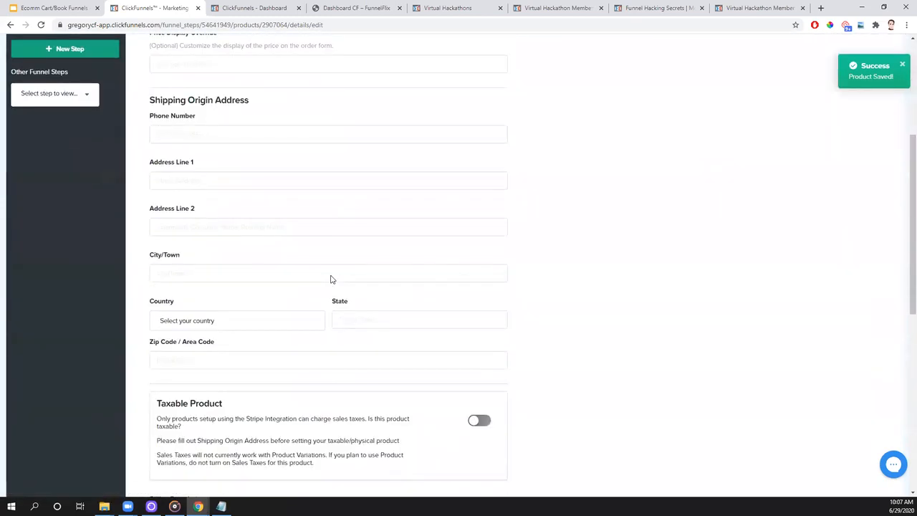
pyautogui.scroll(-1, 331, 279)
pyautogui.click(202, 350)
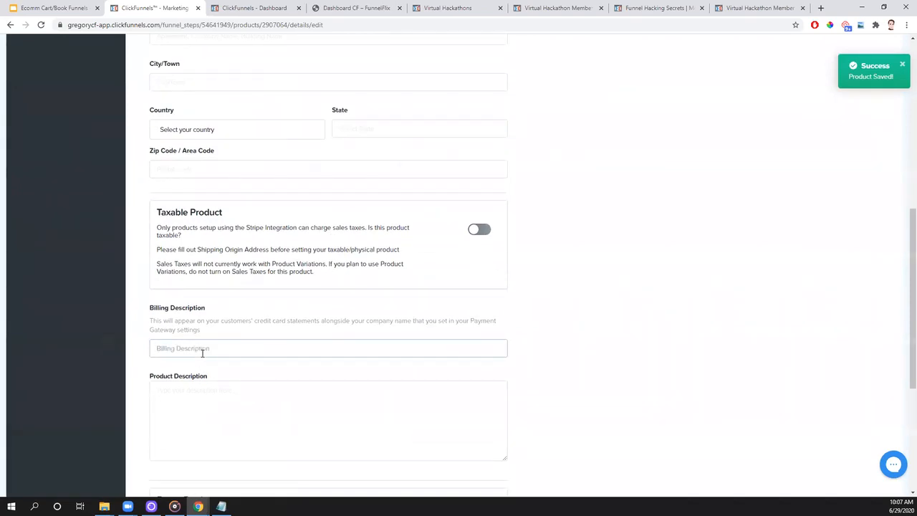
pyautogui.write("Greg's Audio Book + Tr")
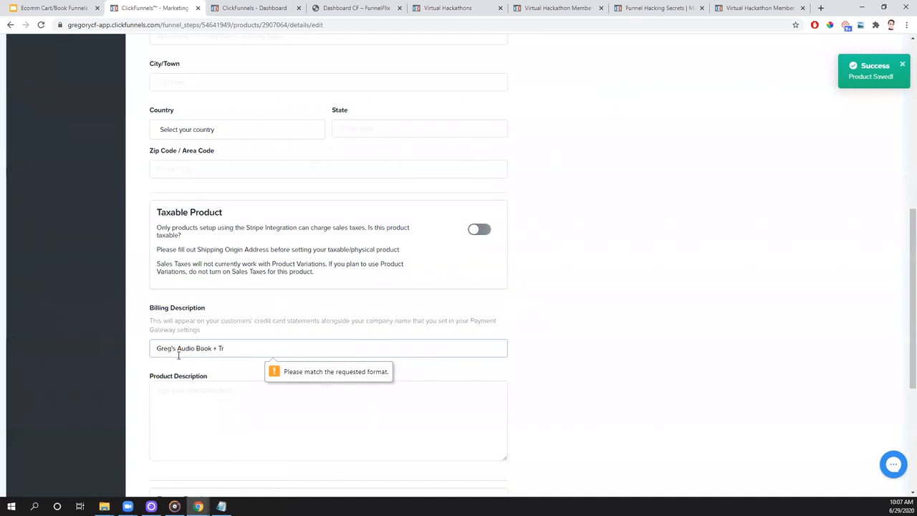
pyautogui.moveTo(233, 354); pyautogui.dragTo(170, 351)
pyautogui.press('BackSpace')
pyautogui.write('s AB + Training')
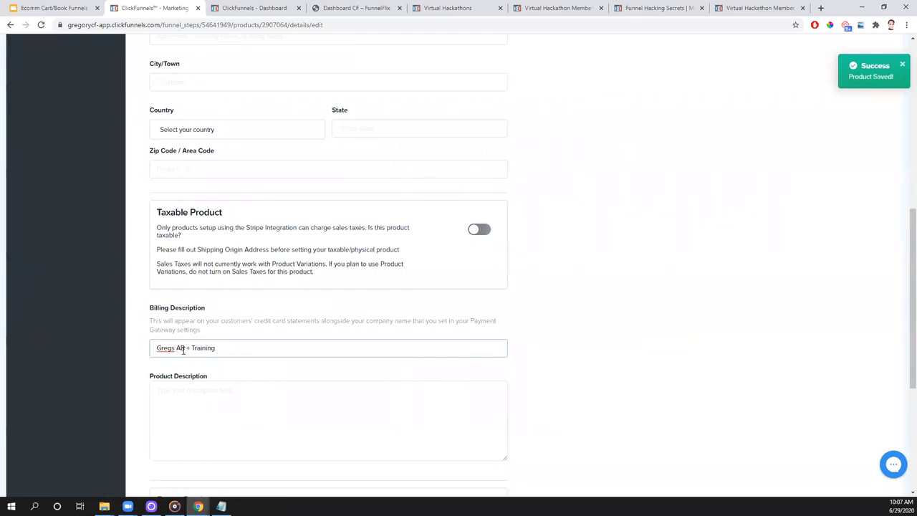
pyautogui.doubleClick(188, 349)
pyautogui.write('and')
# - Paste "Greg's Audio Book + Training" as the product description, then save and close the product
pyautogui.click(206, 396)
pyautogui.hotkey('ctrl', 'v')
pyautogui.scroll(-3, 559, 338)
pyautogui.scroll(-1, 559, 338)
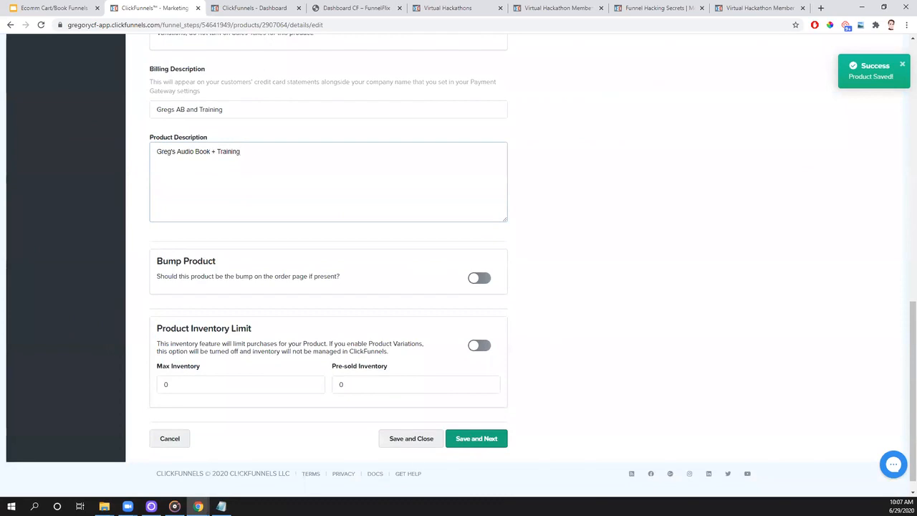
pyautogui.click(414, 440)
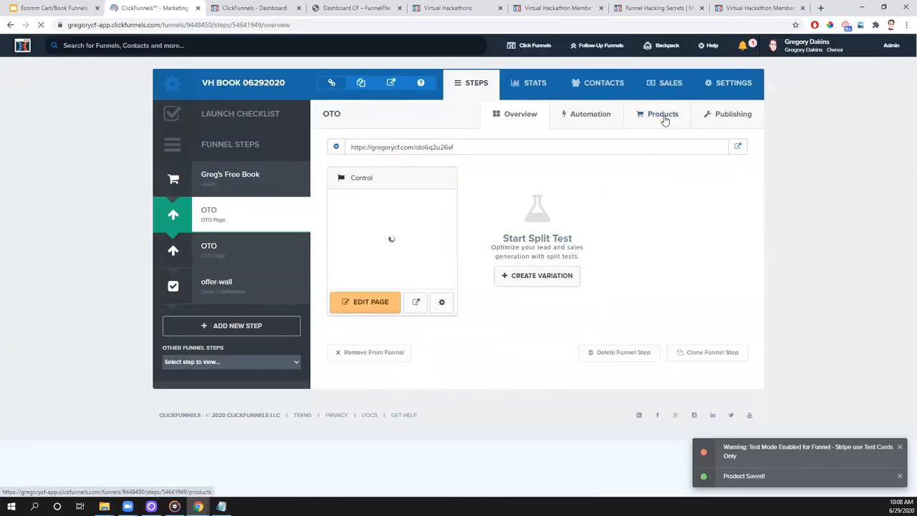
# - Return to the funnel step overview and open the second OTO step
pyautogui.click(663, 116)
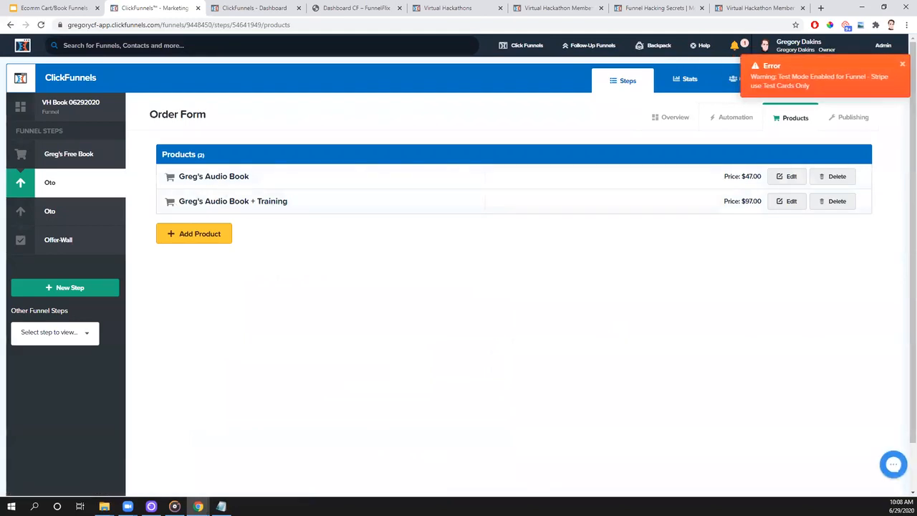
pyautogui.click(677, 118)
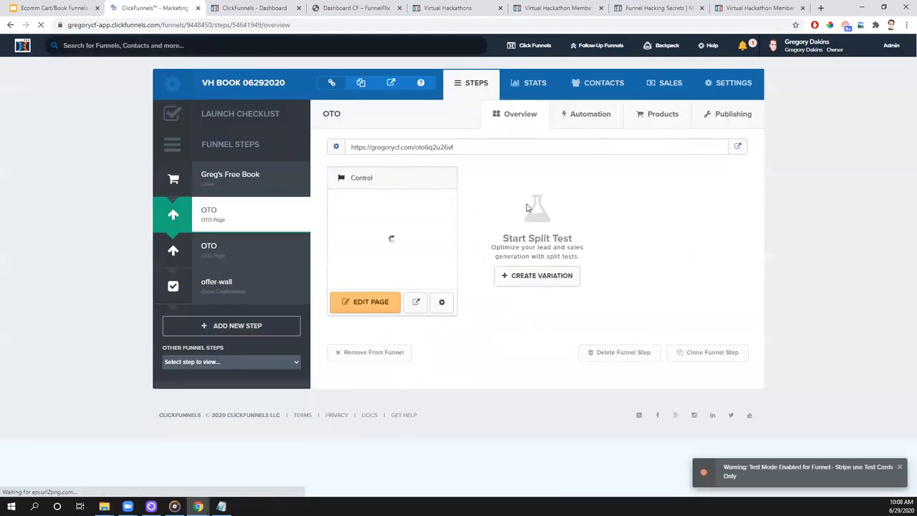
pyautogui.click(256, 255)
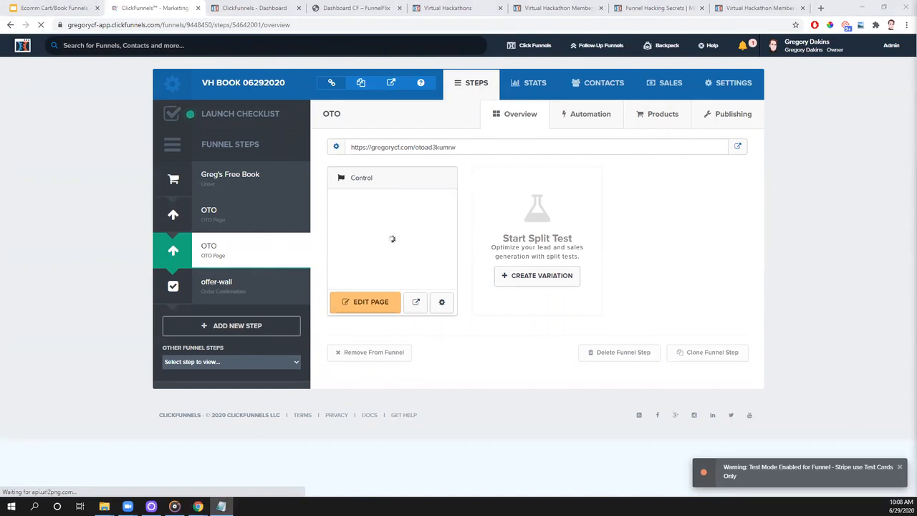
# - Look up the Traffic Course line in the Notepad notes and minimize the notes
pyautogui.click(221, 506)
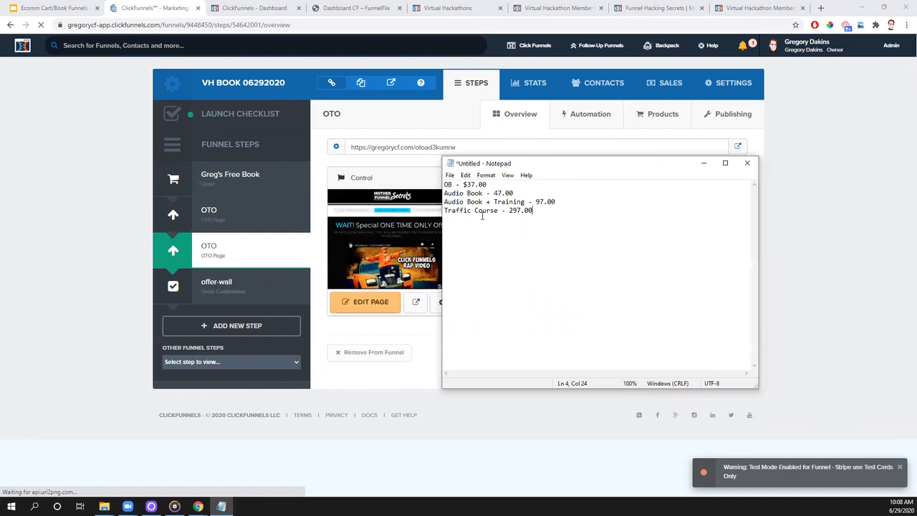
pyautogui.moveTo(534, 211); pyautogui.dragTo(444, 213)
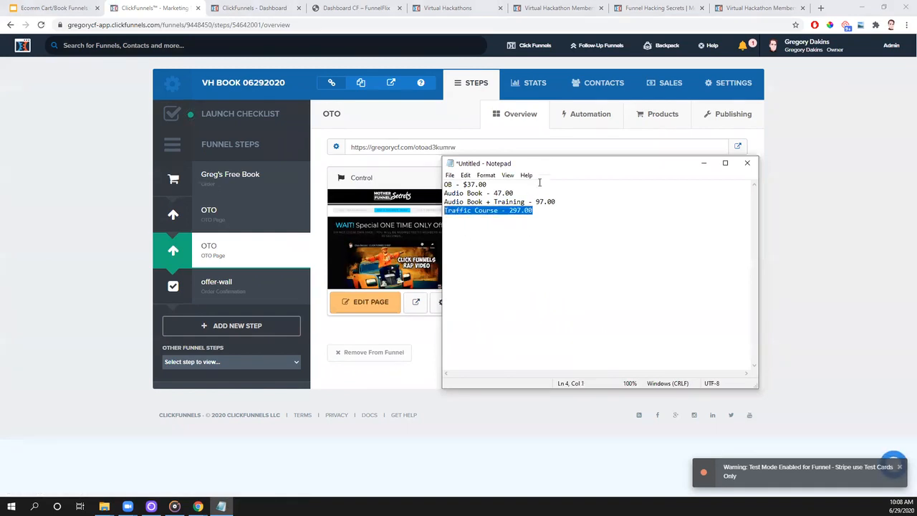
pyautogui.click(703, 163)
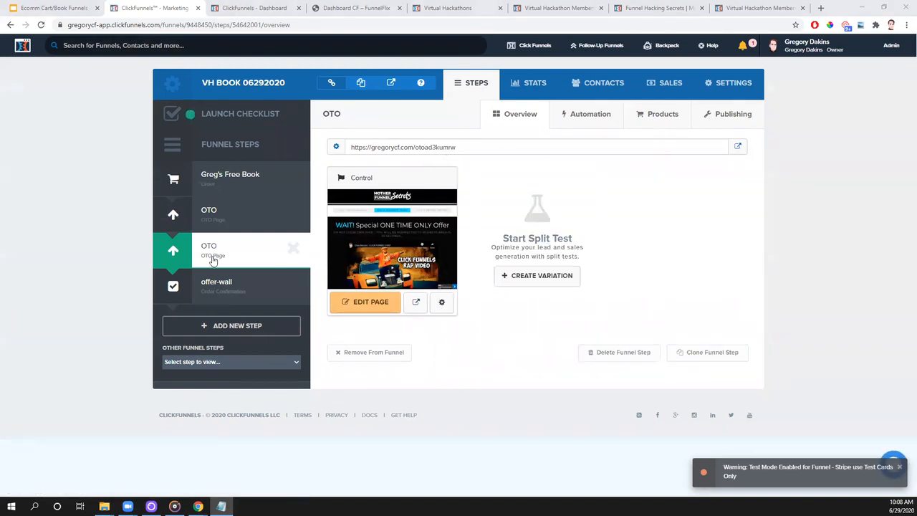
# - Add a one-time product to the second OTO step using the Tech Tuesday Stripe integration
pyautogui.click(656, 122)
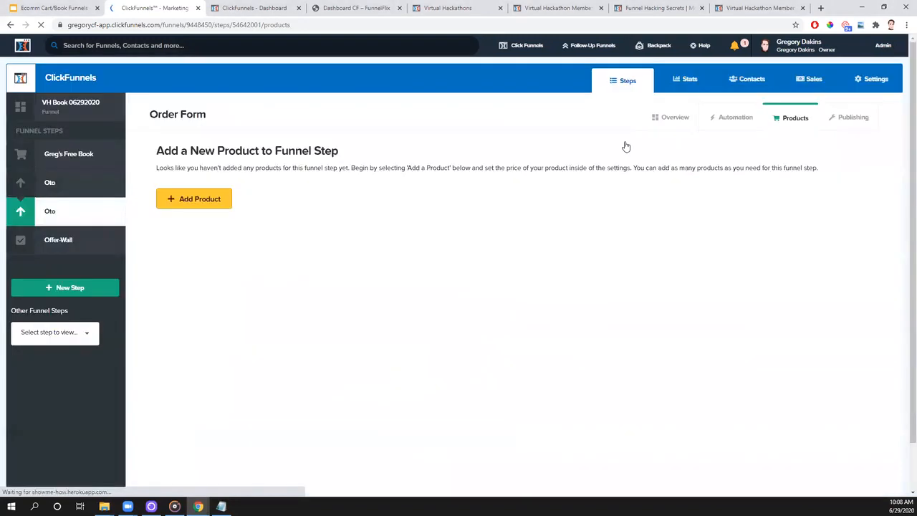
pyautogui.click(212, 207)
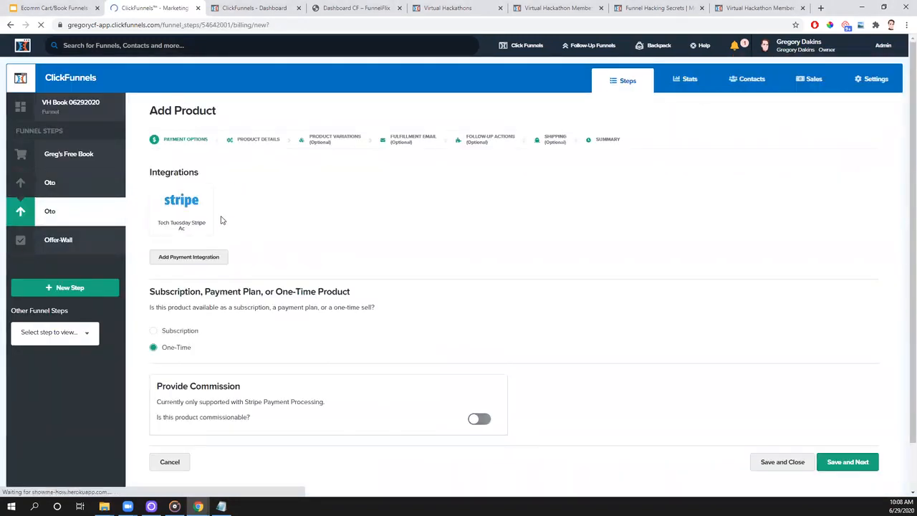
pyautogui.click(188, 205)
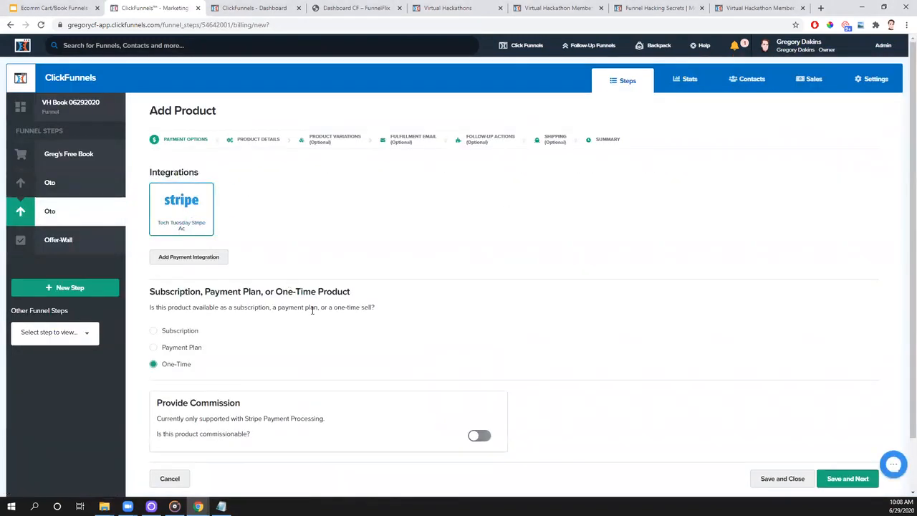
pyautogui.scroll(-2, 385, 361)
pyautogui.click(850, 424)
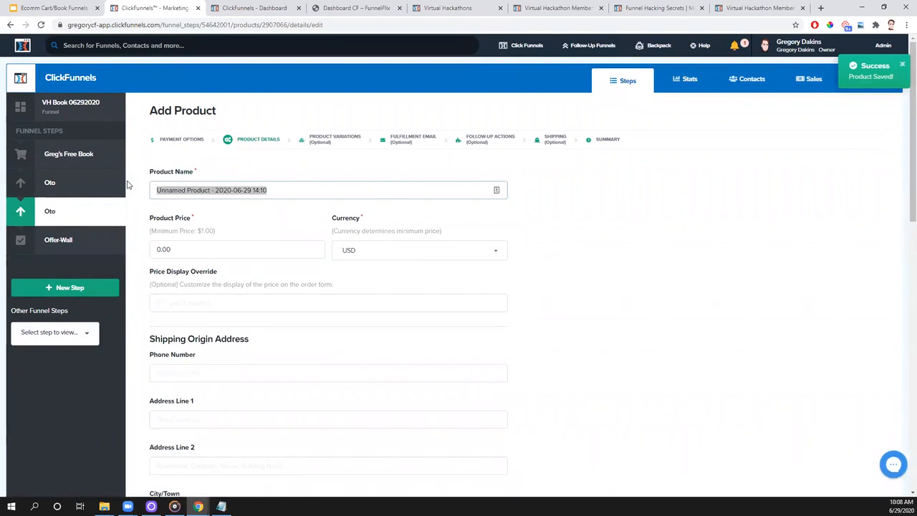
# - Name the product "Greg's Traffic Course", copy the name, and set the price to 297.00
pyautogui.write("Greg's Traffic Cours")
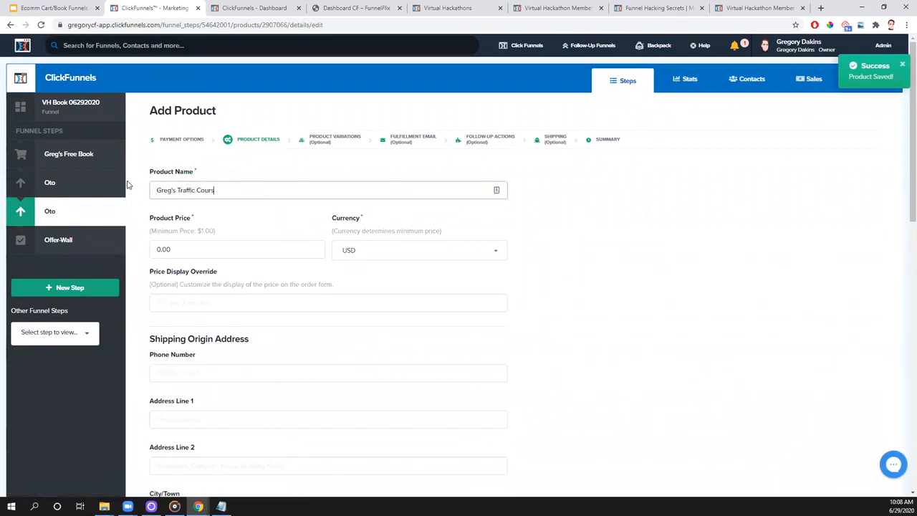
pyautogui.write('e')
pyautogui.hotkey('ctrl', 'a')
pyautogui.hotkey('ctrl', 'c')
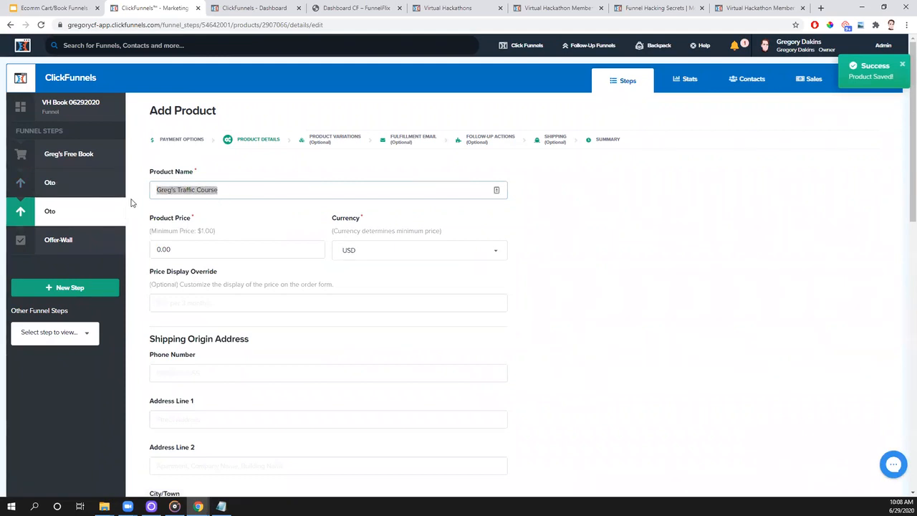
pyautogui.click(222, 251)
pyautogui.write('297')
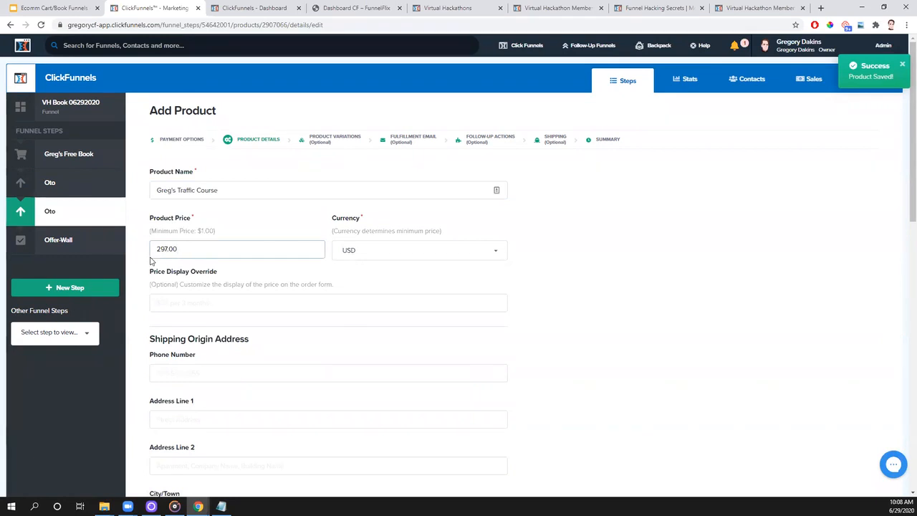
pyautogui.click(651, 281)
# - Enter "Gregs Traffic Course" as the billing description and "Greg's Traffic Course" as the product description
pyautogui.scroll(-3, 654, 281)
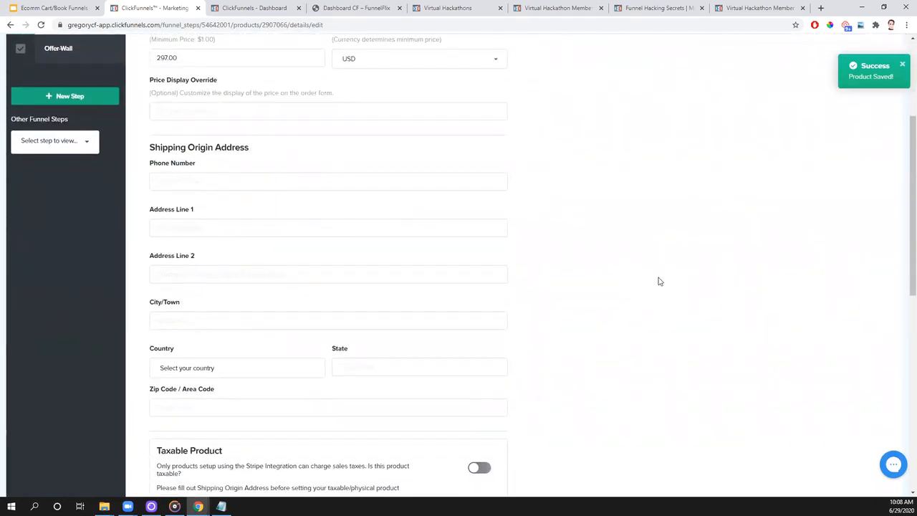
pyautogui.scroll(-7, 657, 281)
pyautogui.click(204, 157)
pyautogui.hotkey('ctrl', 'v')
pyautogui.scroll(-1, 332, 218)
pyautogui.click(420, 420)
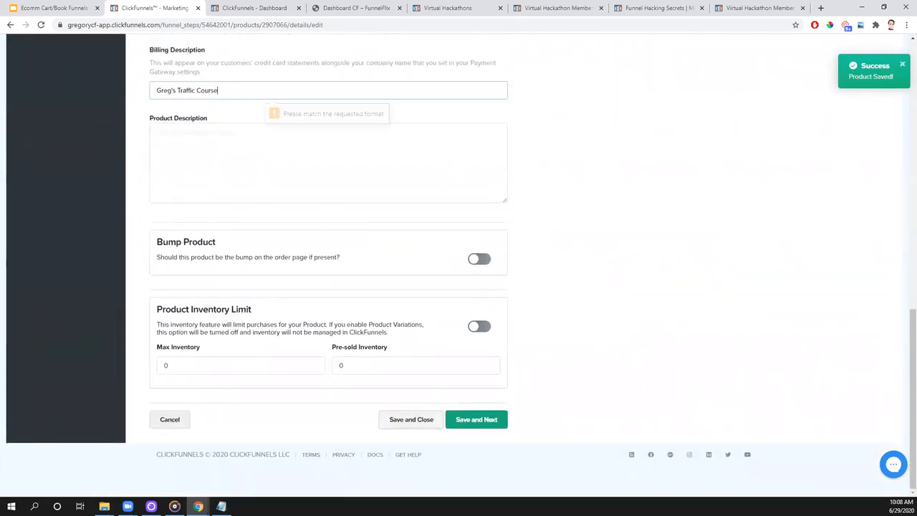
pyautogui.click(173, 89)
pyautogui.press('BackSpace')
pyautogui.click(215, 191)
pyautogui.hotkey('ctrl', 'v')
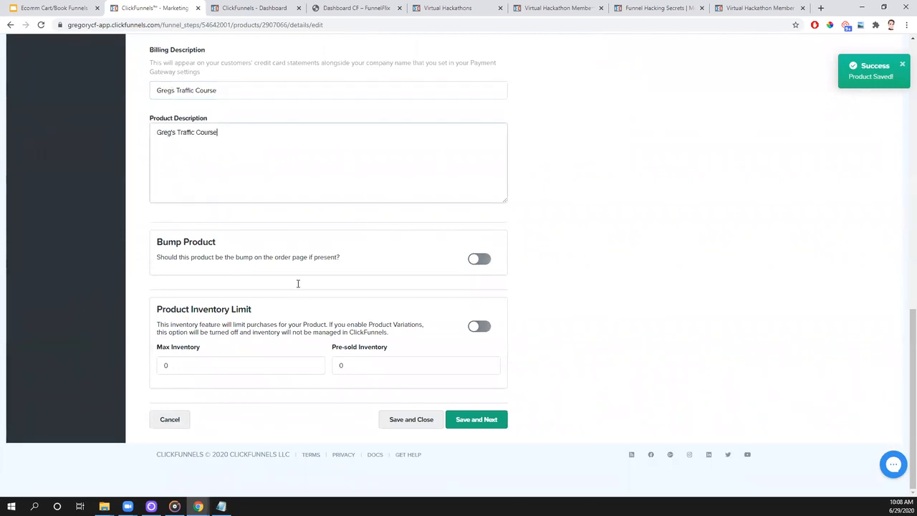
# - Save and close the Traffic Course product and log back in to ClickFunnels with the saved credentials
pyautogui.click(412, 425)
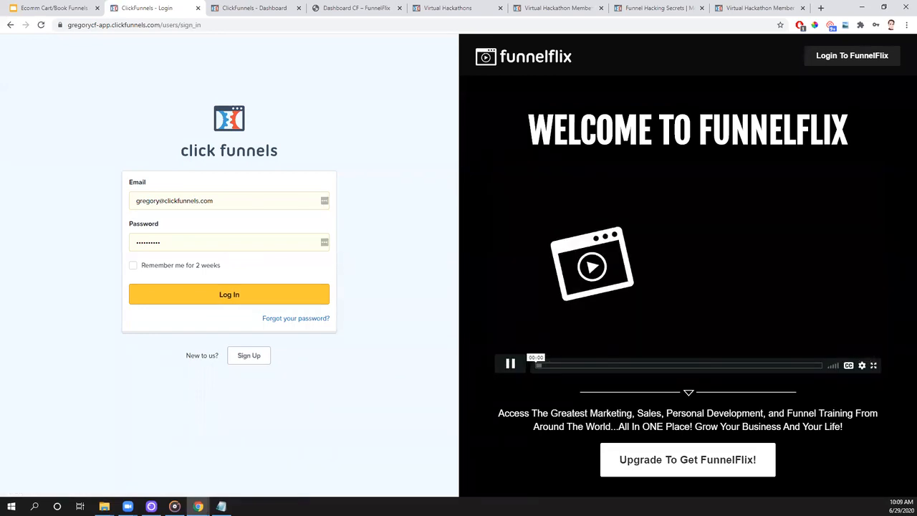
pyautogui.click(229, 295)
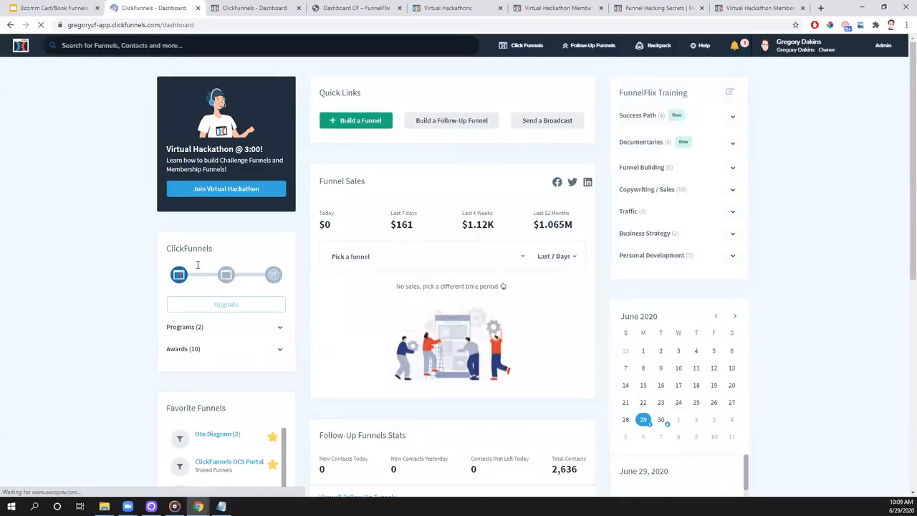
# - Open the second OTO step of the VH Book 06292020 funnel from the New Folder group
pyautogui.moveTo(526, 52)
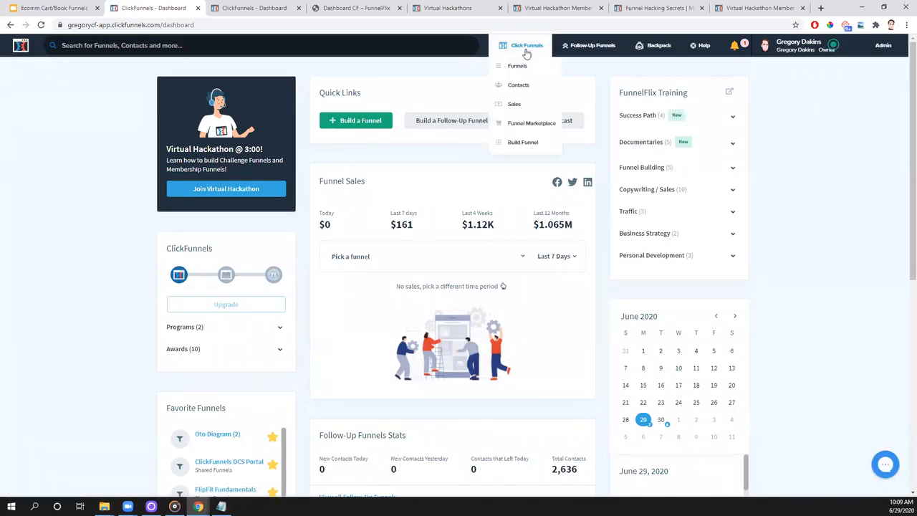
pyautogui.click(548, 145)
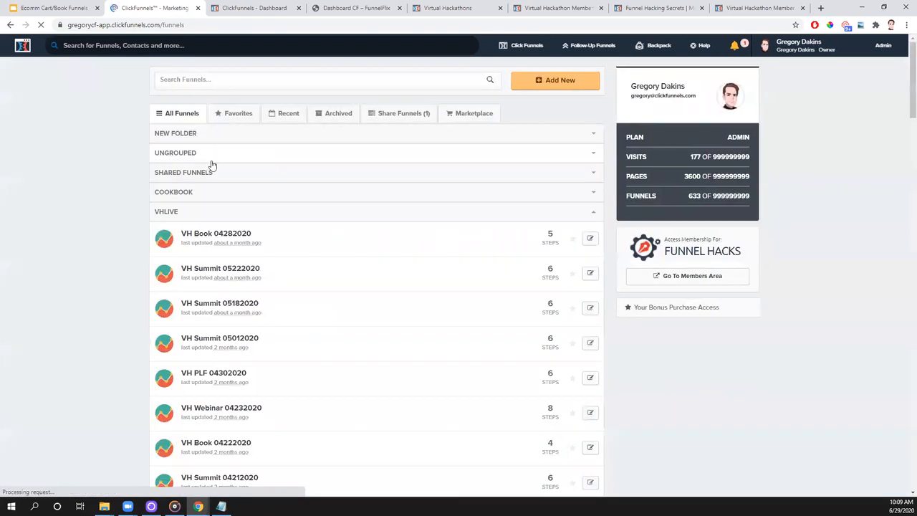
pyautogui.click(185, 133)
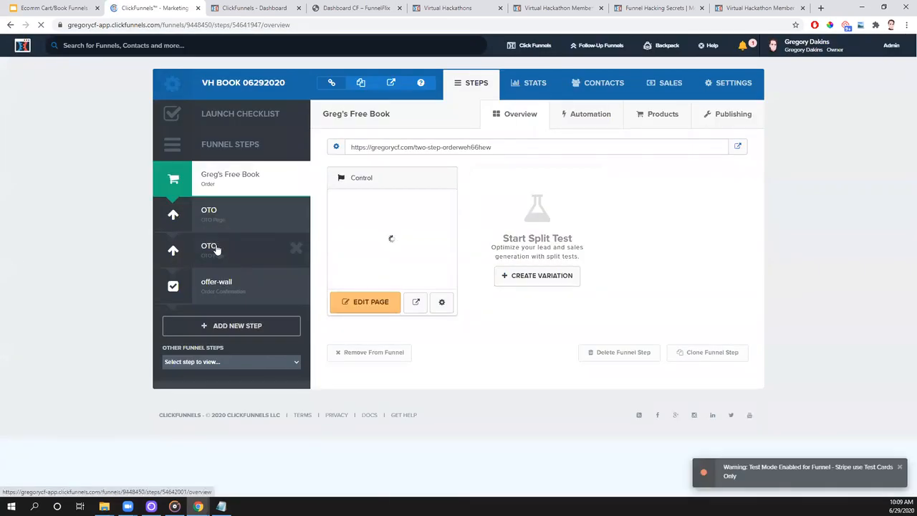
pyautogui.click(216, 249)
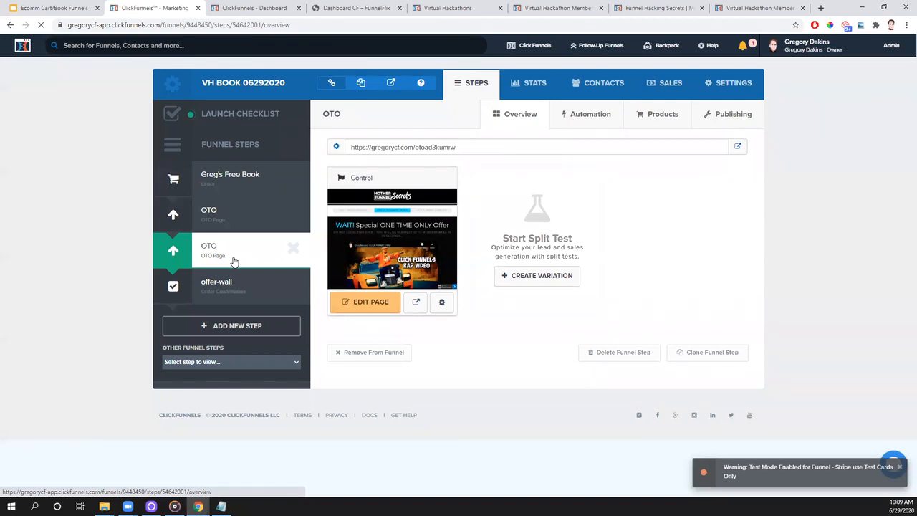
# - Check the hand-drawn Overview slide and the product list of the second OTO step
pyautogui.click(47, 8)
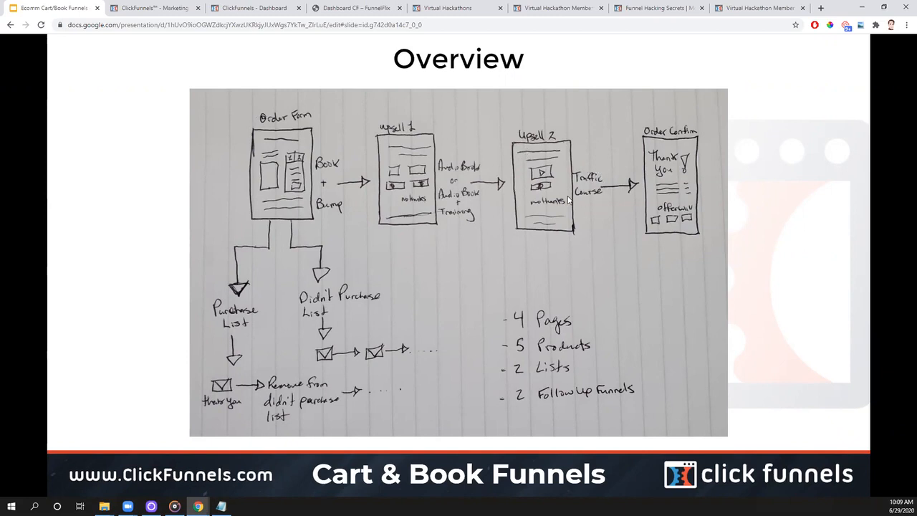
pyautogui.click(147, 11)
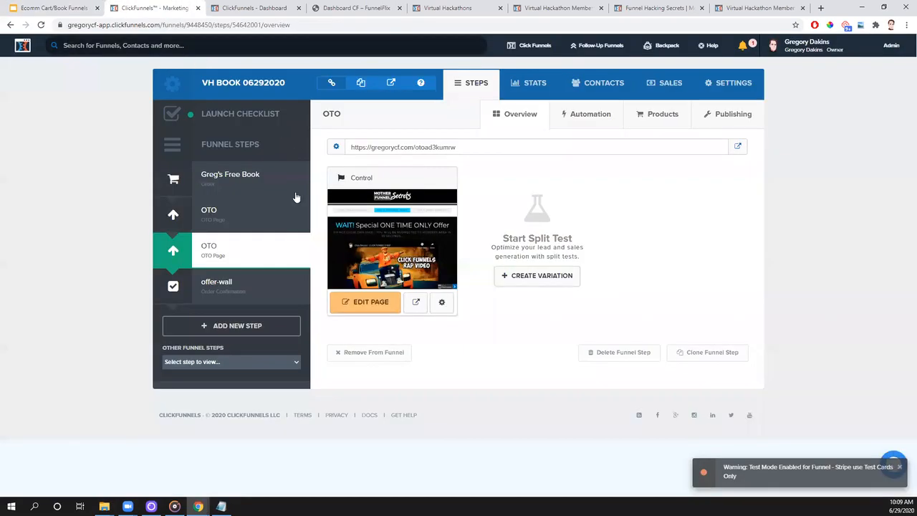
pyautogui.click(660, 115)
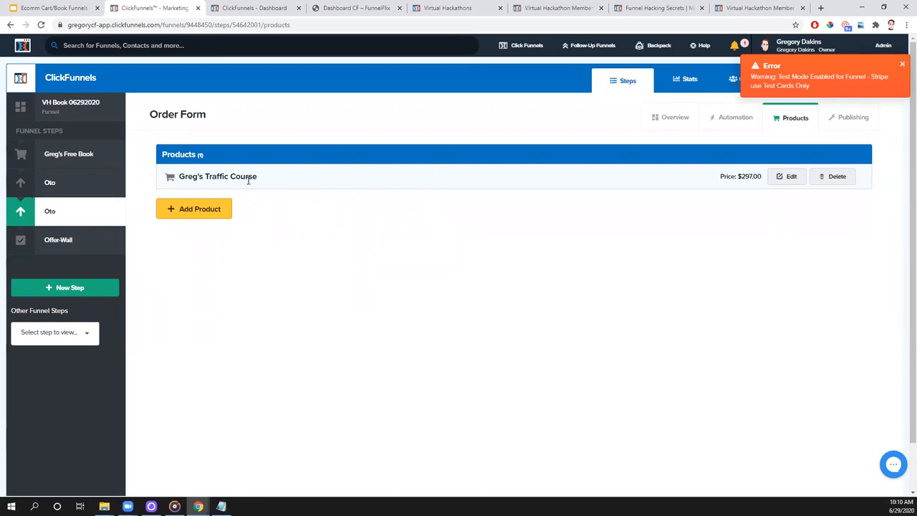
# - Open the Greg's Free Book order page for editing, comparing the step with the Overview slide first
pyautogui.click(70, 153)
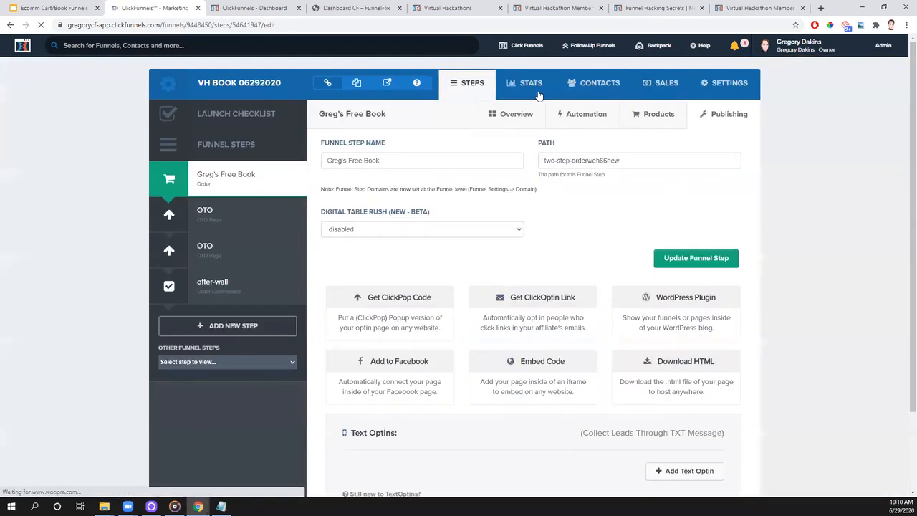
pyautogui.click(524, 119)
pyautogui.click(54, 8)
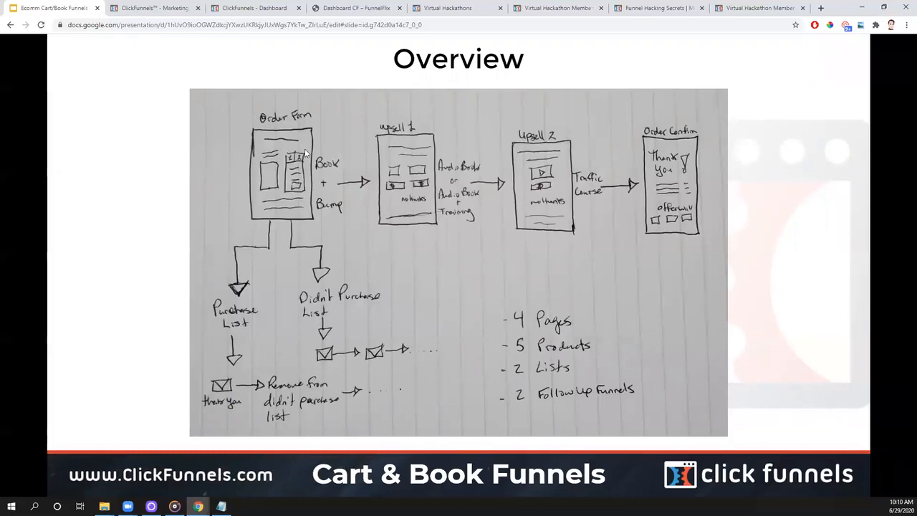
pyautogui.click(154, 9)
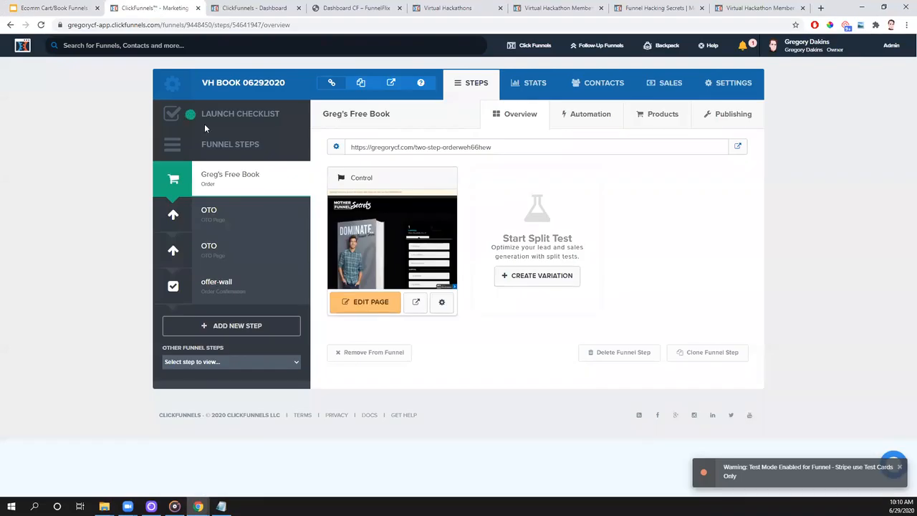
pyautogui.click(358, 308)
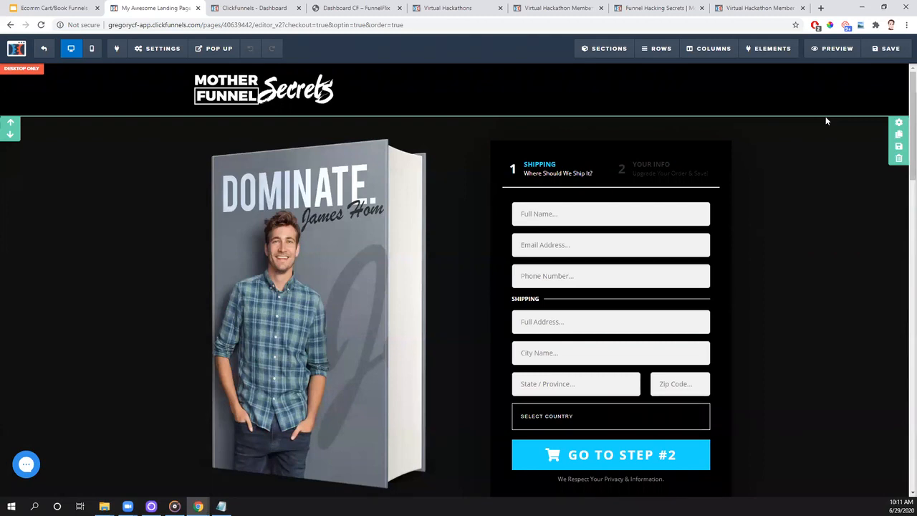
# - Look through the Funnel Builder Secrets course modules in FunnelFlix
pyautogui.click(349, 8)
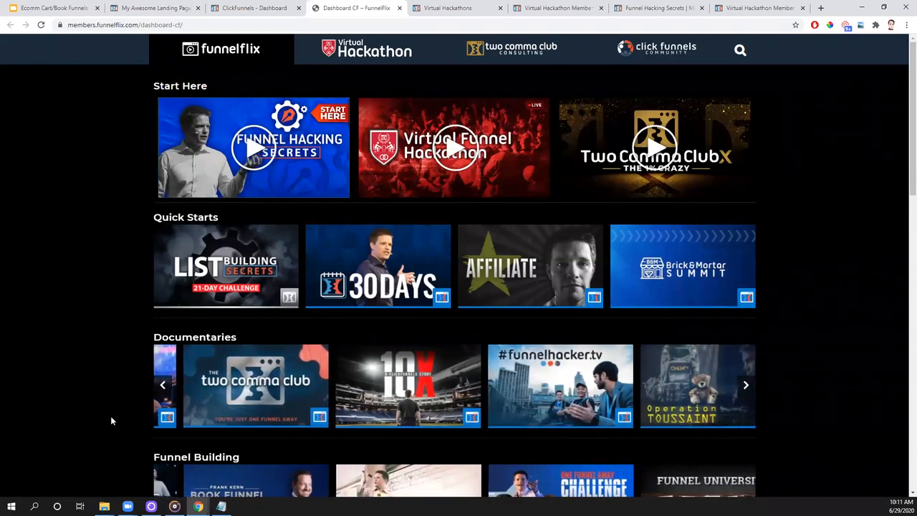
pyautogui.scroll(-1, 178, 274)
pyautogui.scroll(-1, 178, 274)
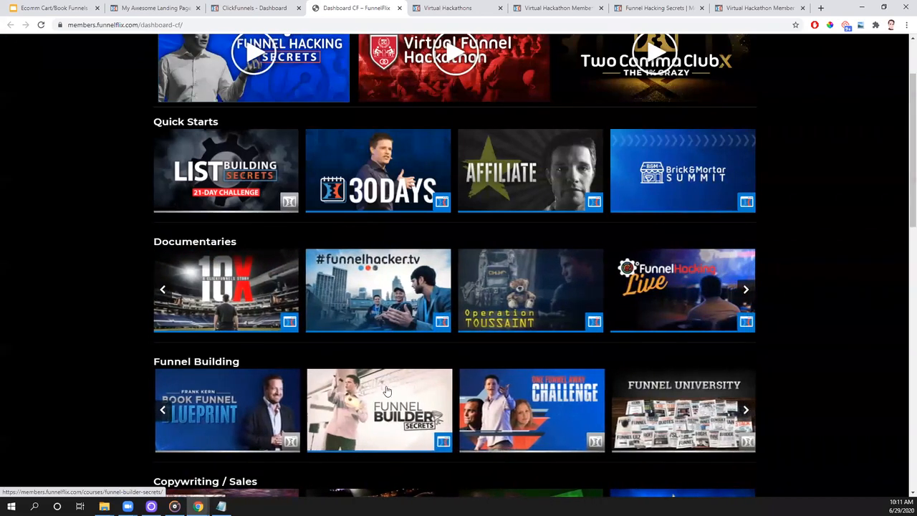
pyautogui.click(389, 423)
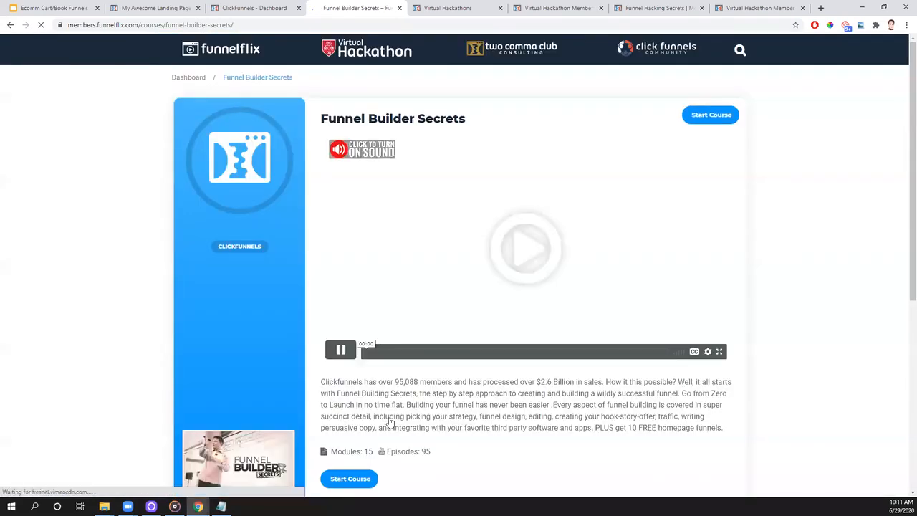
pyautogui.click(711, 115)
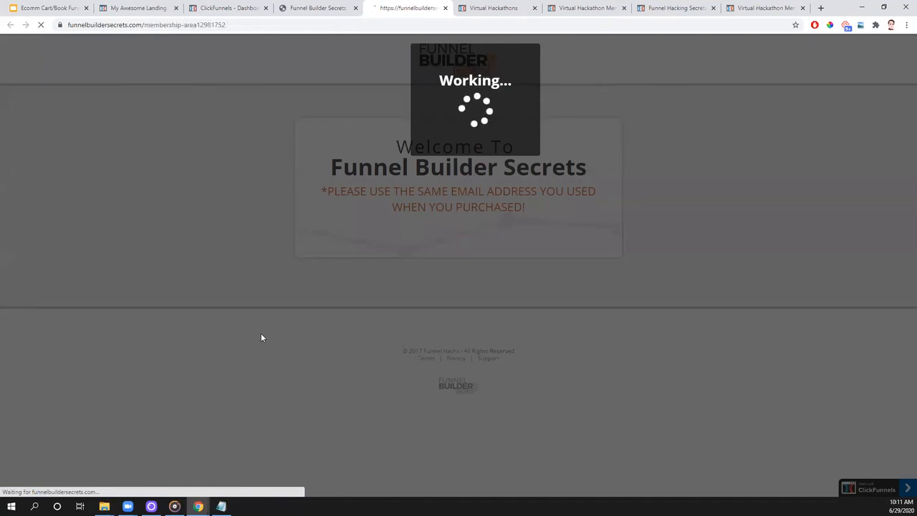
pyautogui.scroll(-1, 261, 337)
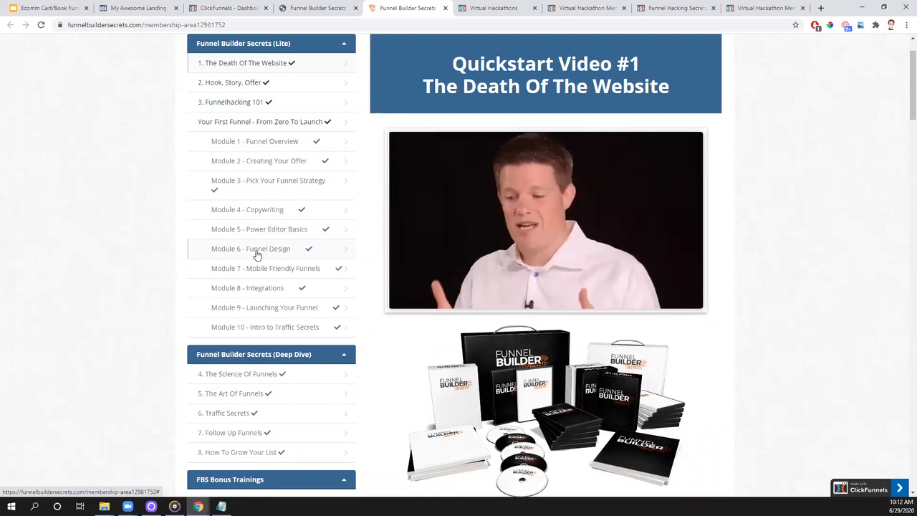
# - Return to the order page editor and open the page's background settings
pyautogui.click(152, 9)
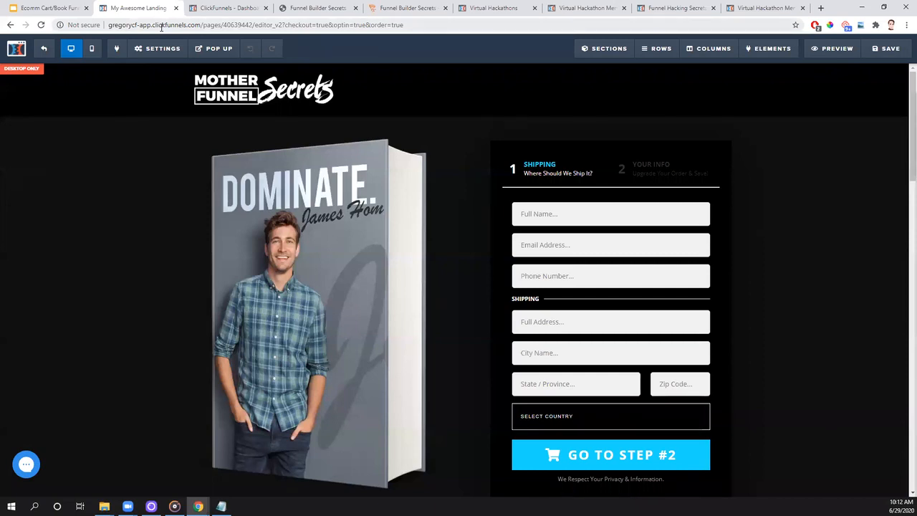
pyautogui.moveTo(159, 49)
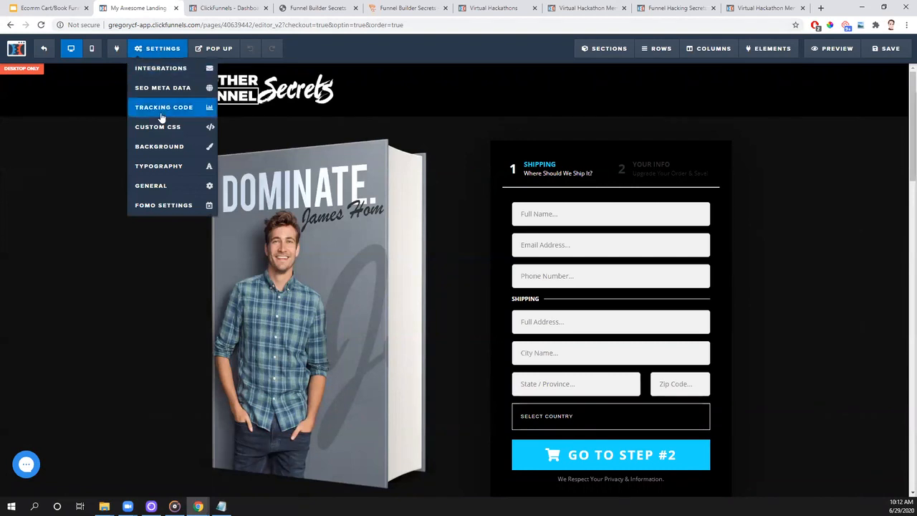
pyautogui.click(178, 146)
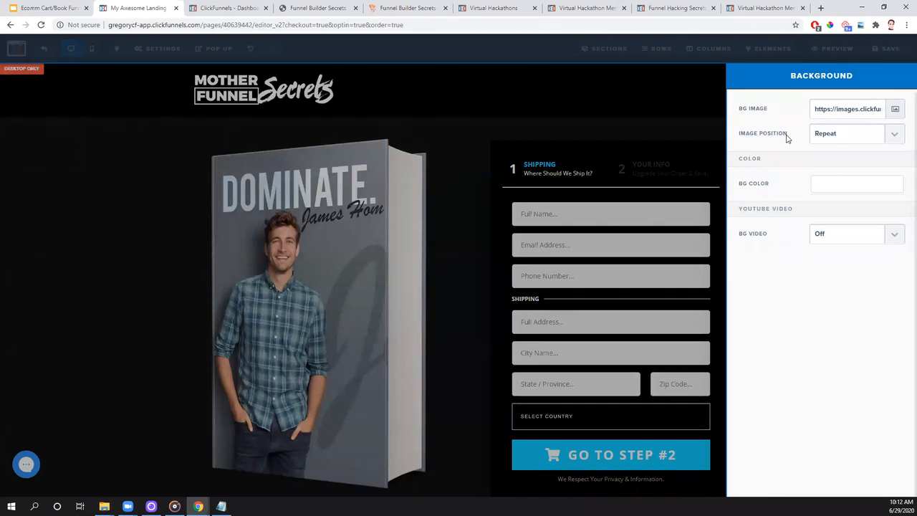
# - Clear the page's background image URL and paste the same URL back in
pyautogui.tripleClick(833, 109)
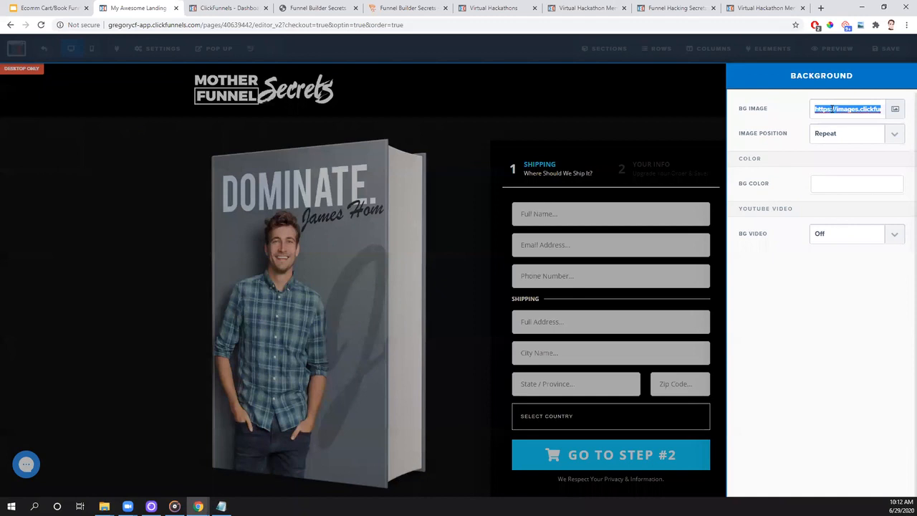
pyautogui.press('BackSpace')
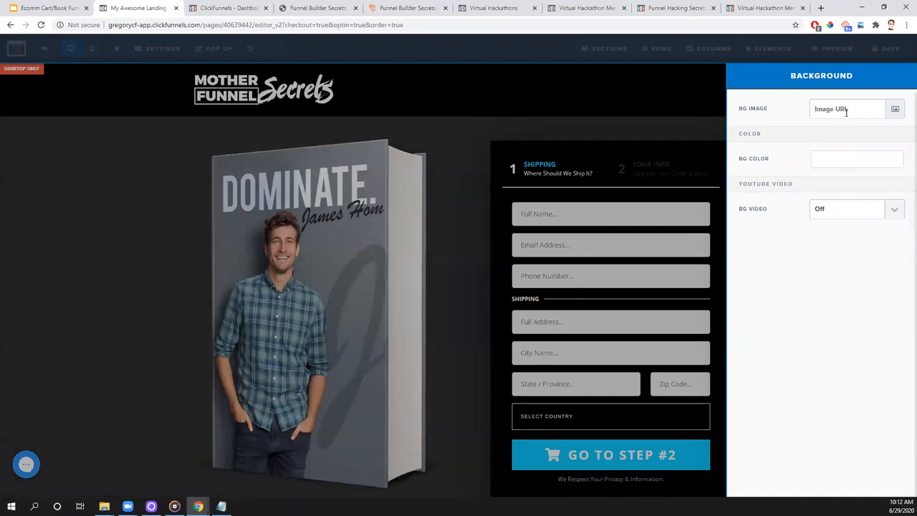
pyautogui.hotkey('ctrl', 'v')
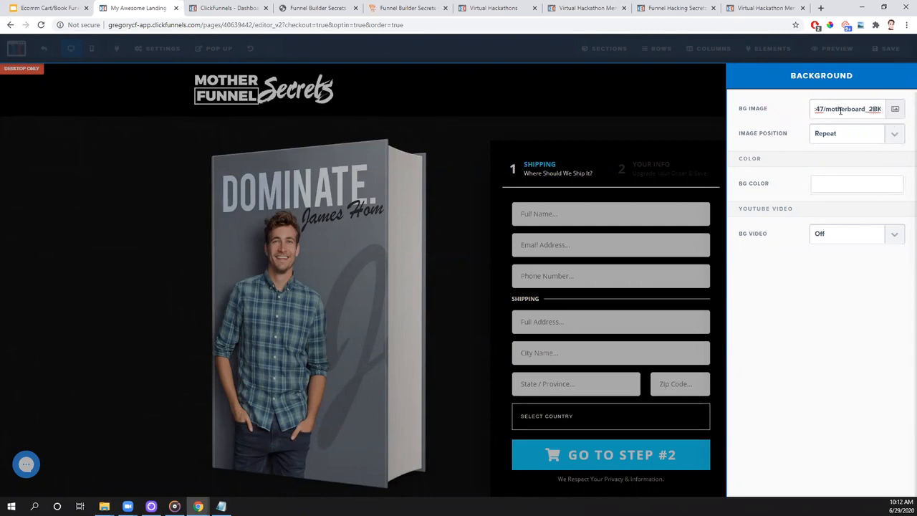
# - Open the background image picker and examine its upload option, preset gradients and textures, and uploaded images
pyautogui.click(895, 110)
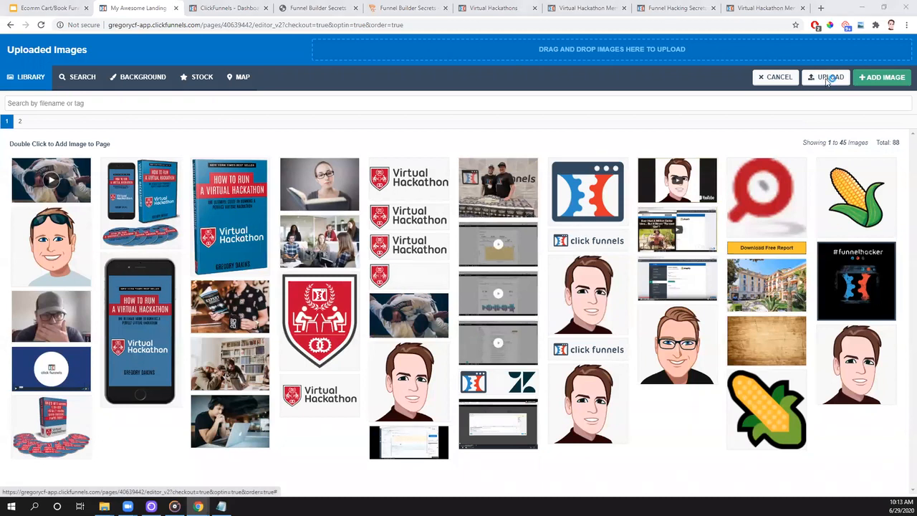
pyautogui.click(828, 78)
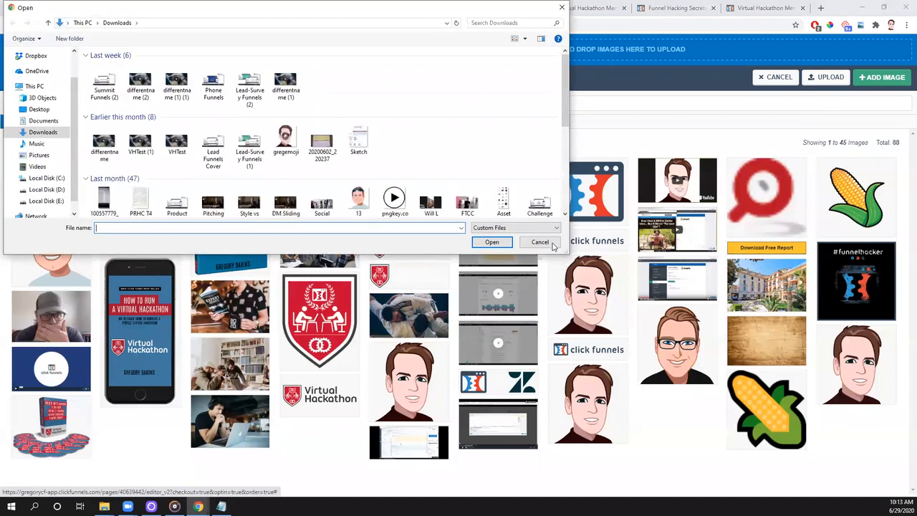
pyautogui.click(550, 243)
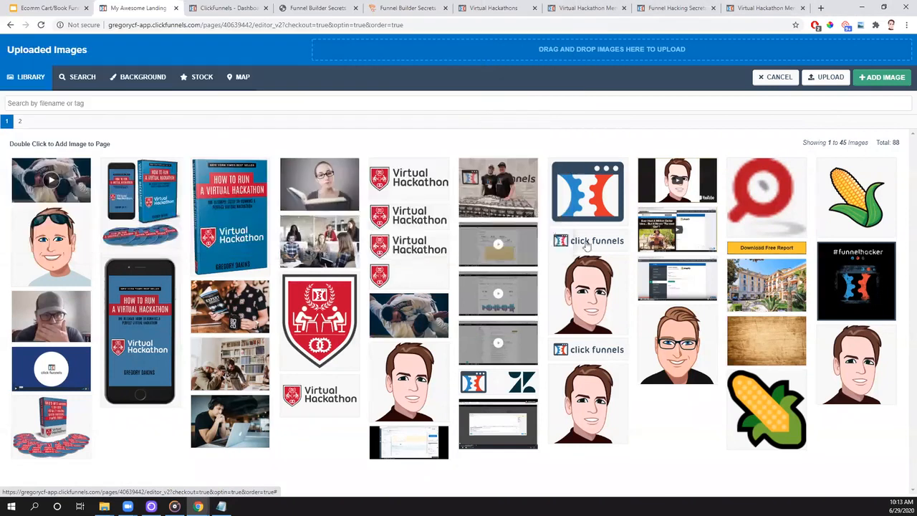
pyautogui.click(142, 79)
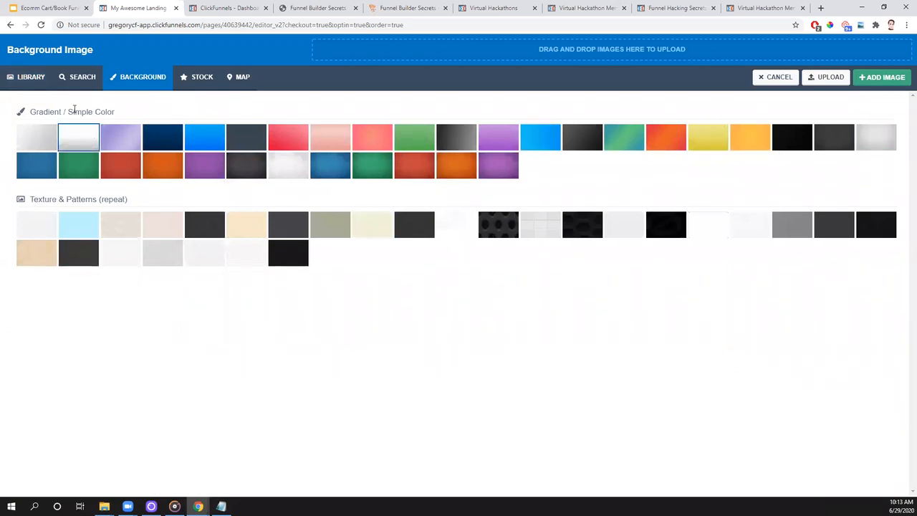
pyautogui.click(26, 76)
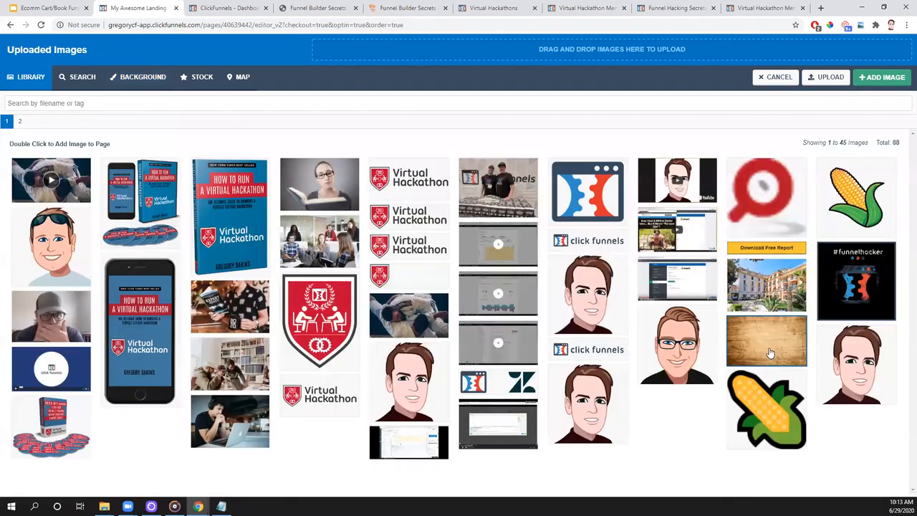
# - Apply the wood texture from the uploaded images as the order page's background and check it along the page
pyautogui.doubleClick(770, 353)
pyautogui.click(791, 343)
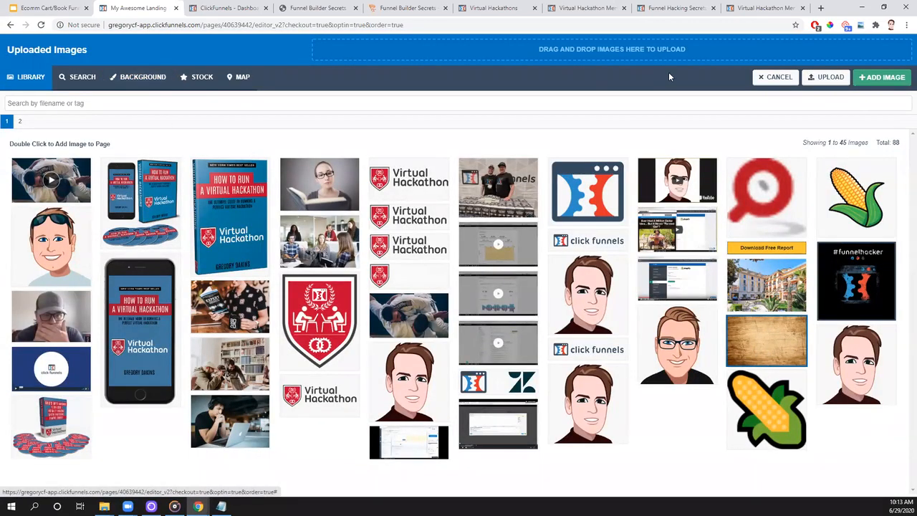
pyautogui.click(765, 77)
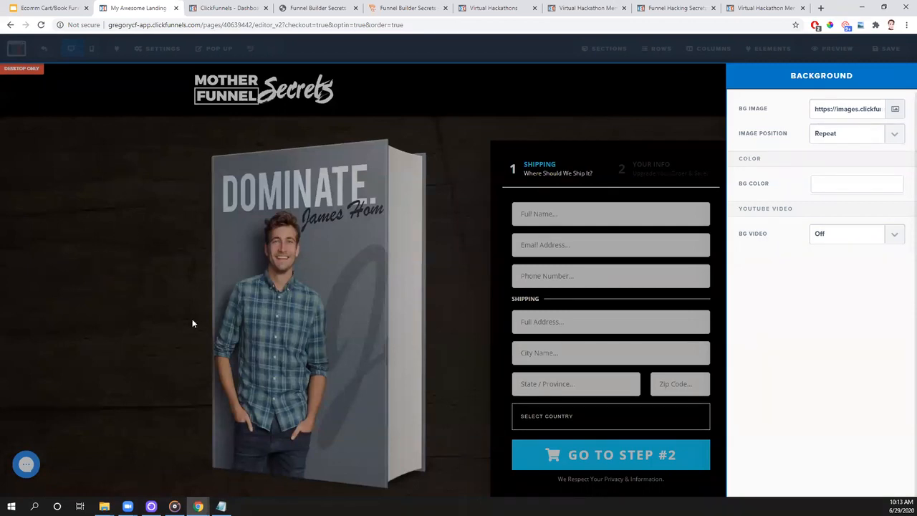
pyautogui.scroll(-3, 179, 179)
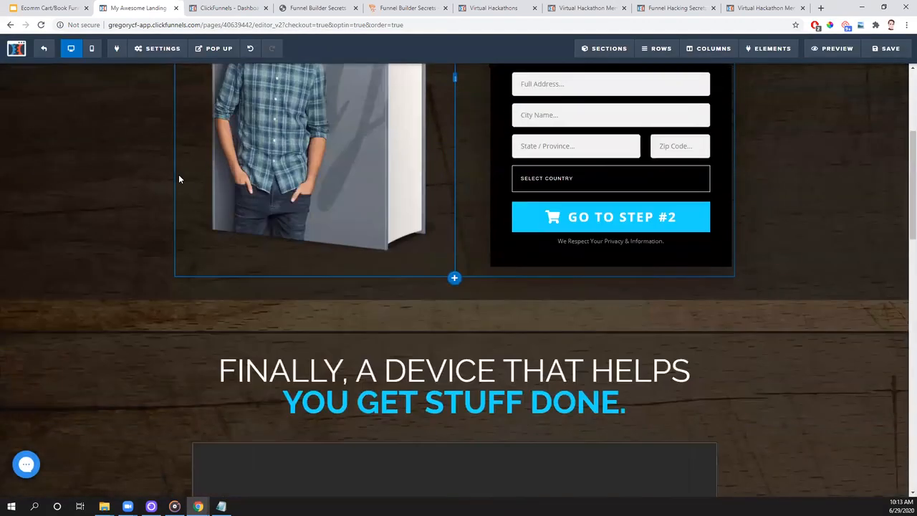
pyautogui.scroll(-3, 179, 179)
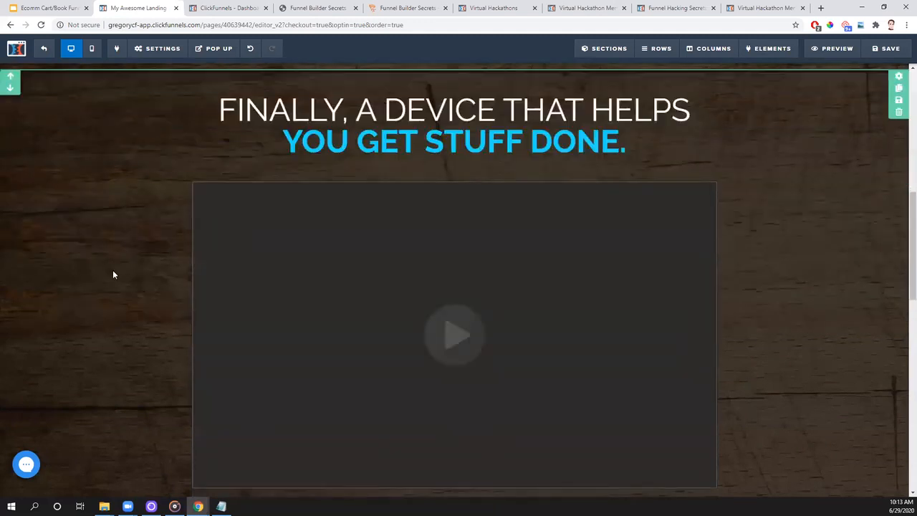
pyautogui.scroll(-3, 112, 273)
pyautogui.scroll(6, 112, 272)
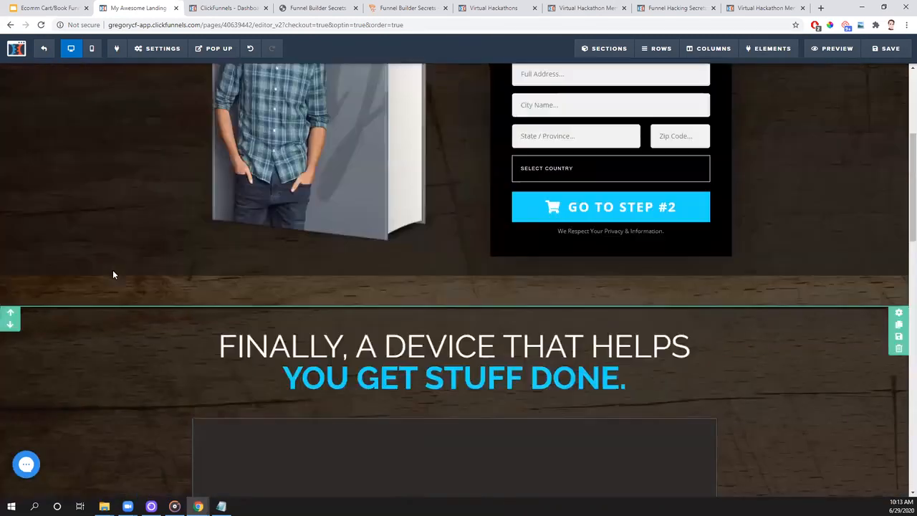
pyautogui.scroll(3, 113, 274)
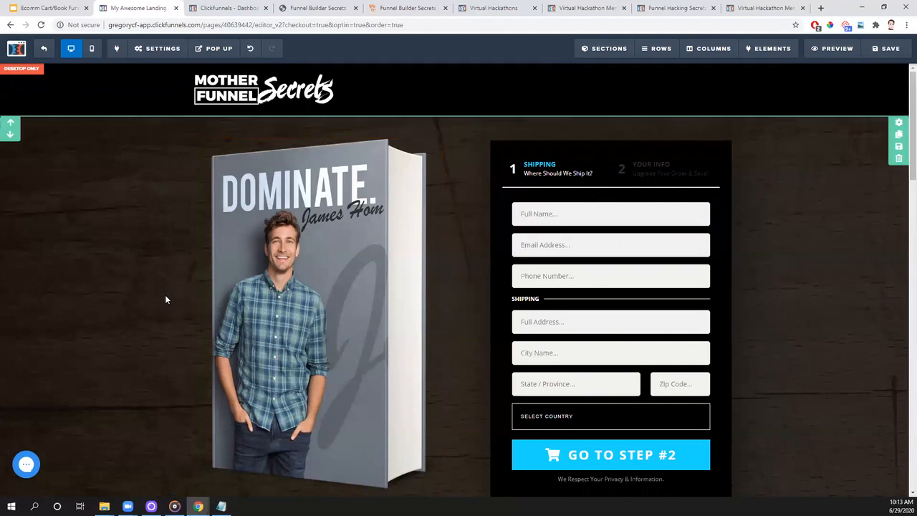
# - Look over the options for adding sections and rows, and examine the header section's settings
pyautogui.moveTo(617, 50)
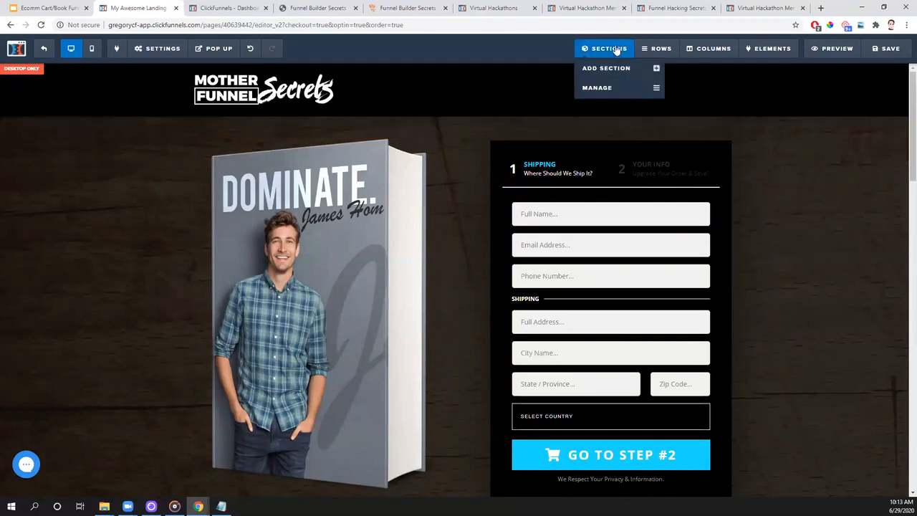
pyautogui.moveTo(649, 53)
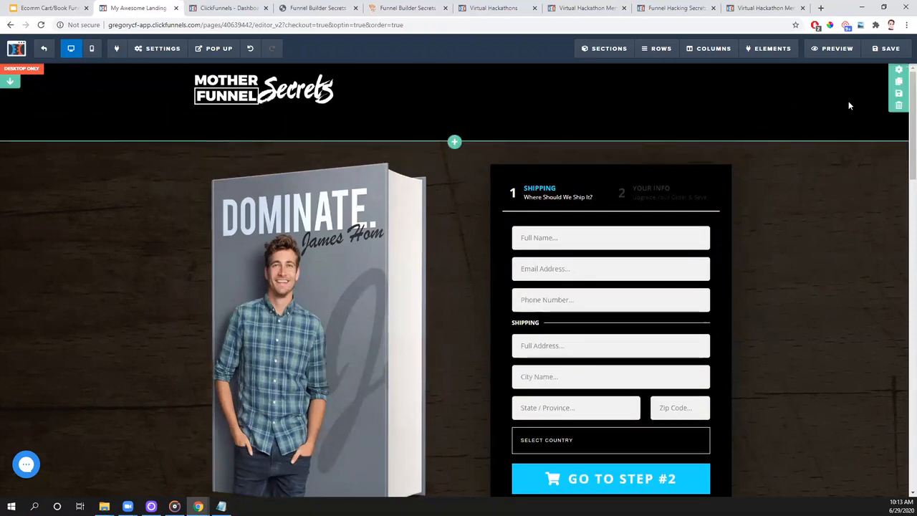
pyautogui.click(900, 71)
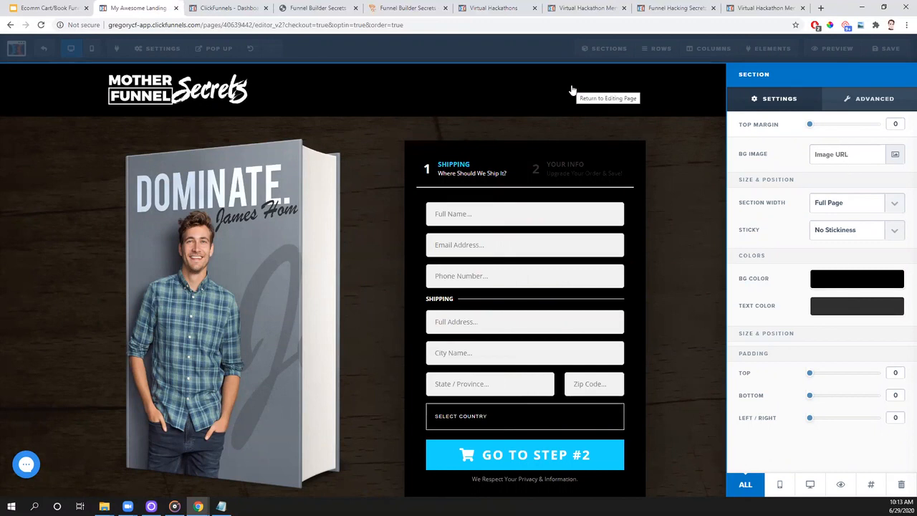
pyautogui.click(706, 204)
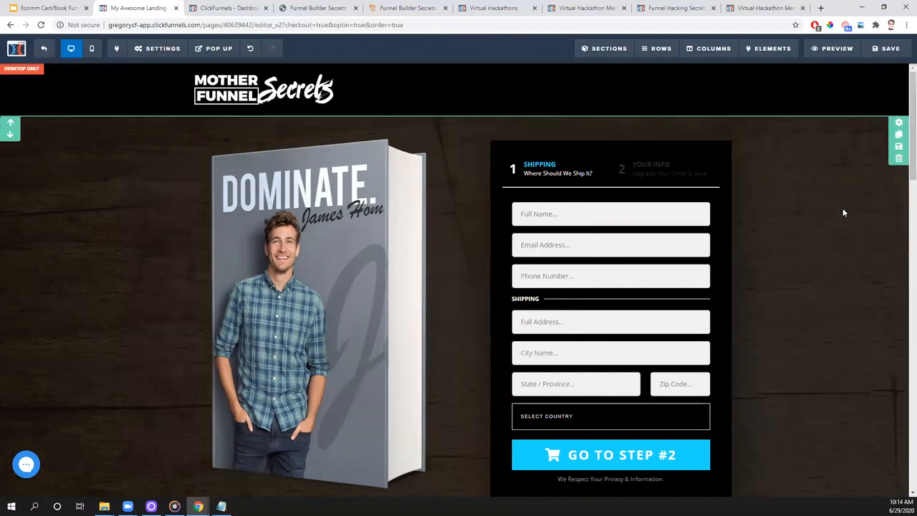
# - Lower the opacity of the dark background color on the section holding the book image and order form
pyautogui.click(900, 125)
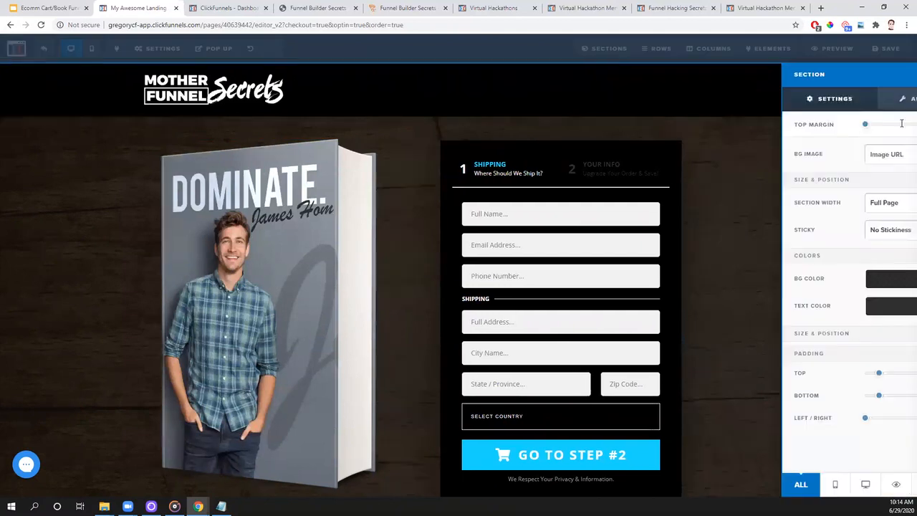
pyautogui.click(858, 281)
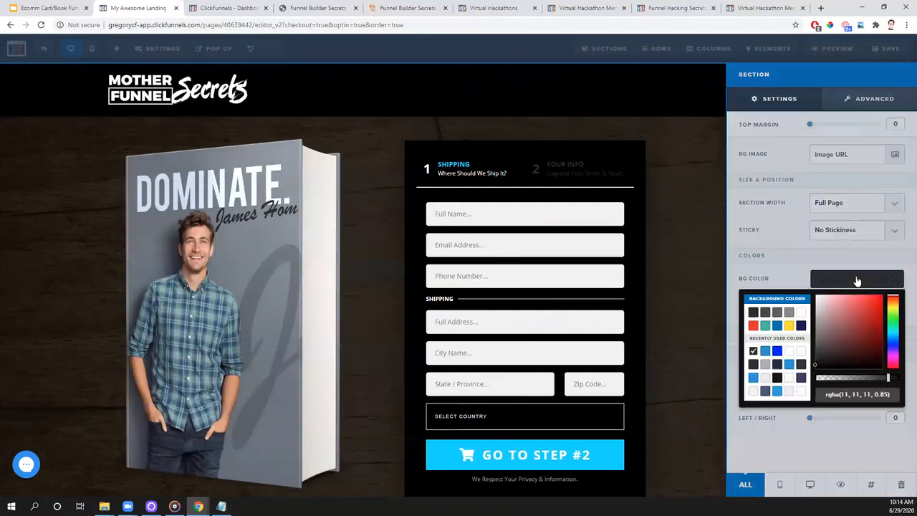
pyautogui.moveTo(892, 381)
pyautogui.mouseDown()
pyautogui.moveTo(806, 385)
pyautogui.moveTo(893, 386)
pyautogui.moveTo(885, 384)
pyautogui.mouseUp()
pyautogui.click(705, 230)
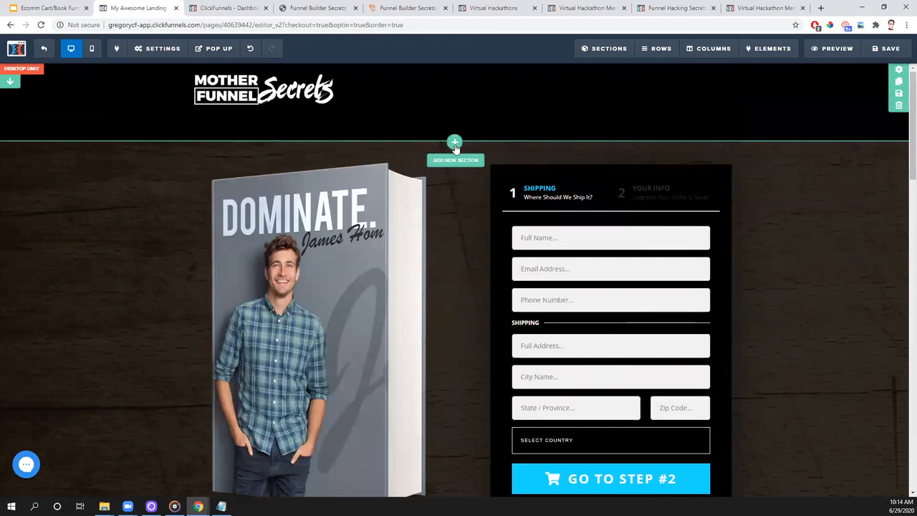
# - Add a full-width section below the header with a one-column row inside it
pyautogui.click(456, 144)
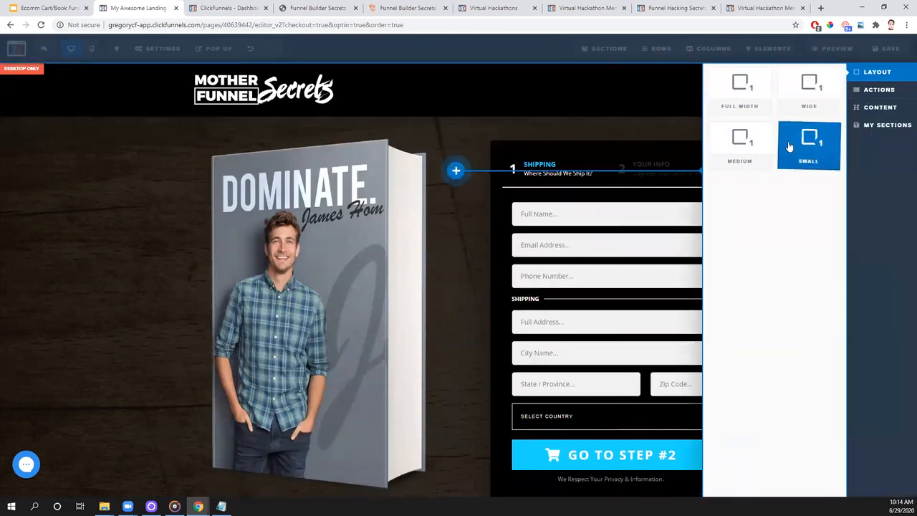
pyautogui.click(754, 105)
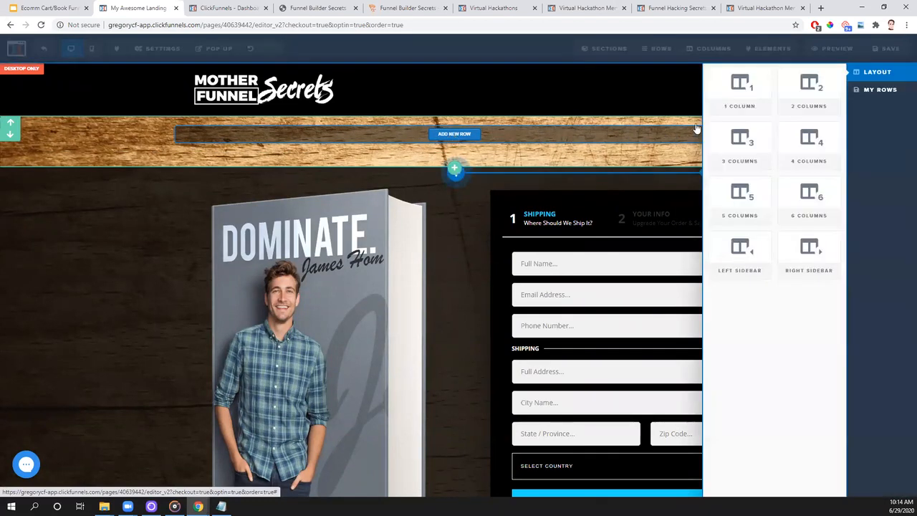
pyautogui.click(740, 86)
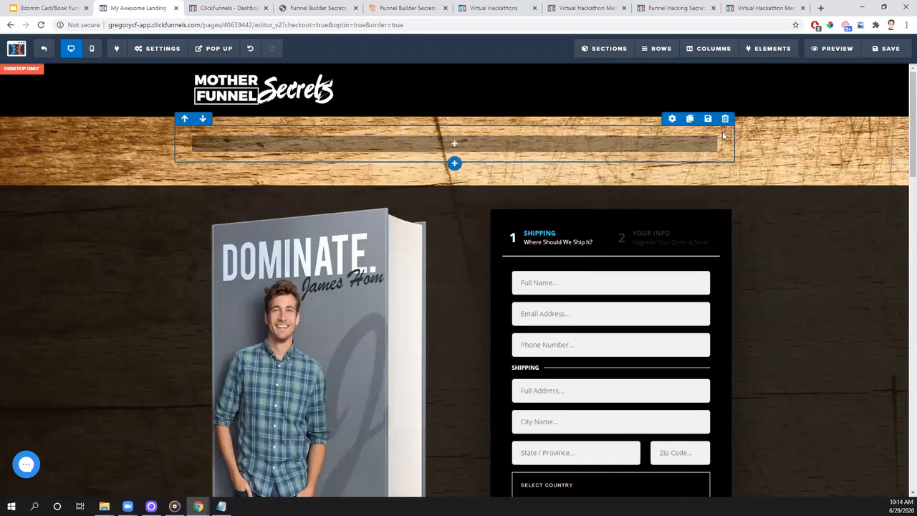
# - Give the new one-column row a semi-transparent blue background color, rgba(0, 117, 178, 0.76)
pyautogui.click(672, 119)
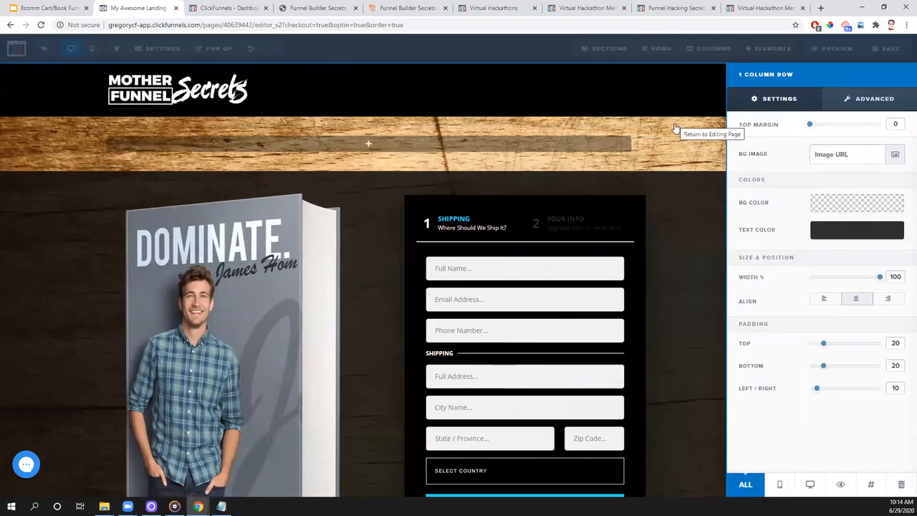
pyautogui.click(854, 206)
pyautogui.click(777, 248)
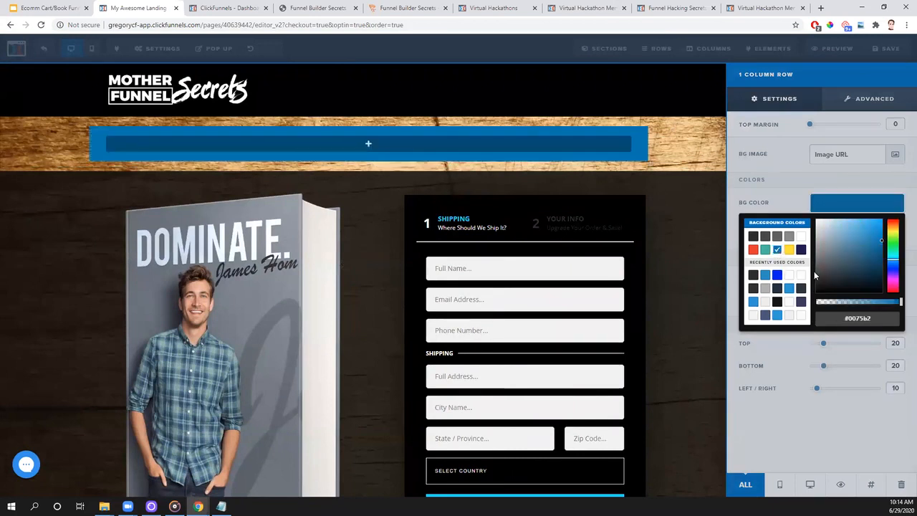
pyautogui.moveTo(901, 302); pyautogui.dragTo(880, 304)
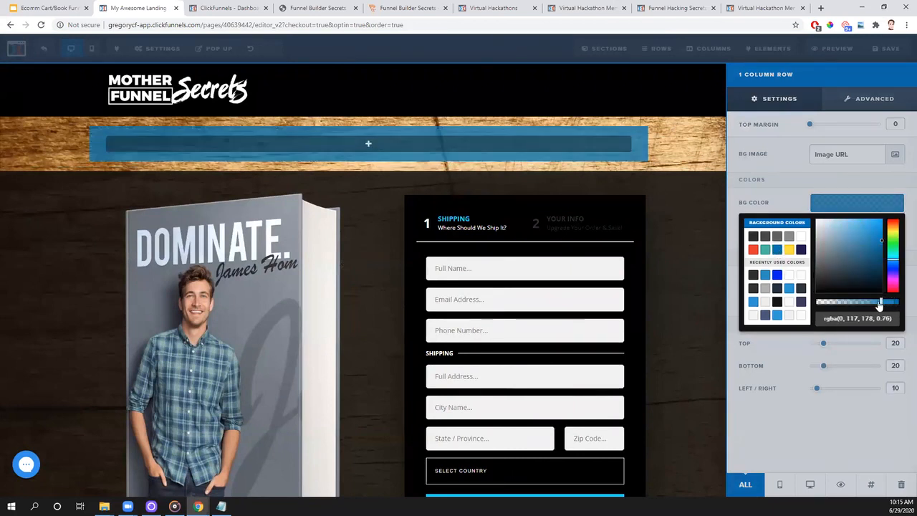
pyautogui.click(681, 164)
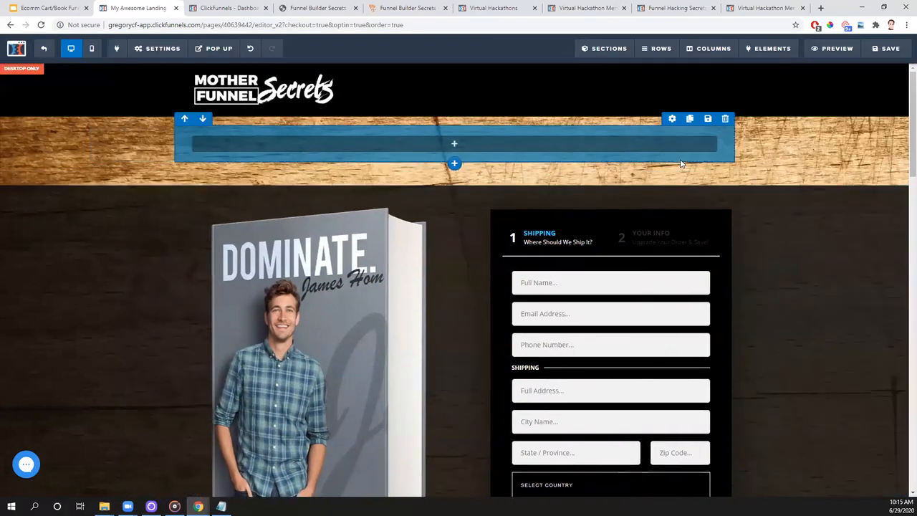
# - Add a two-column row below the blue row and place a headline element in the blue row
pyautogui.click(455, 171)
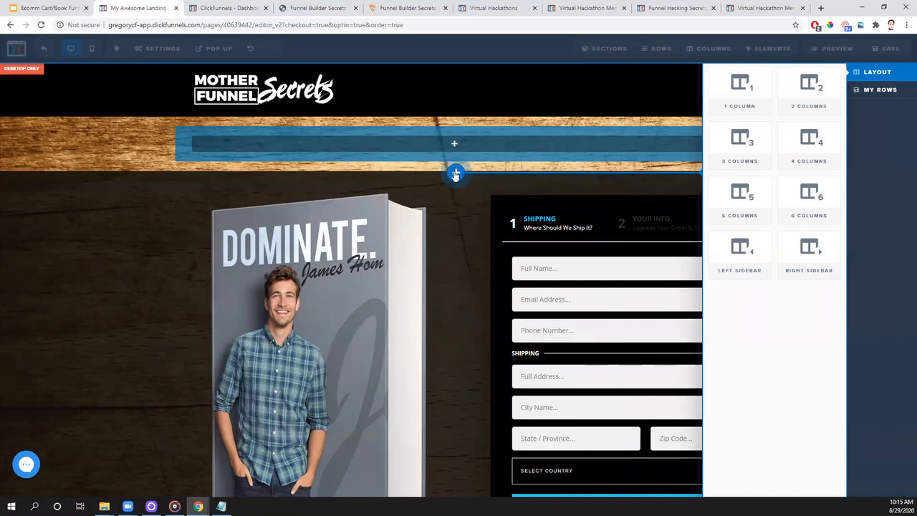
pyautogui.click(817, 84)
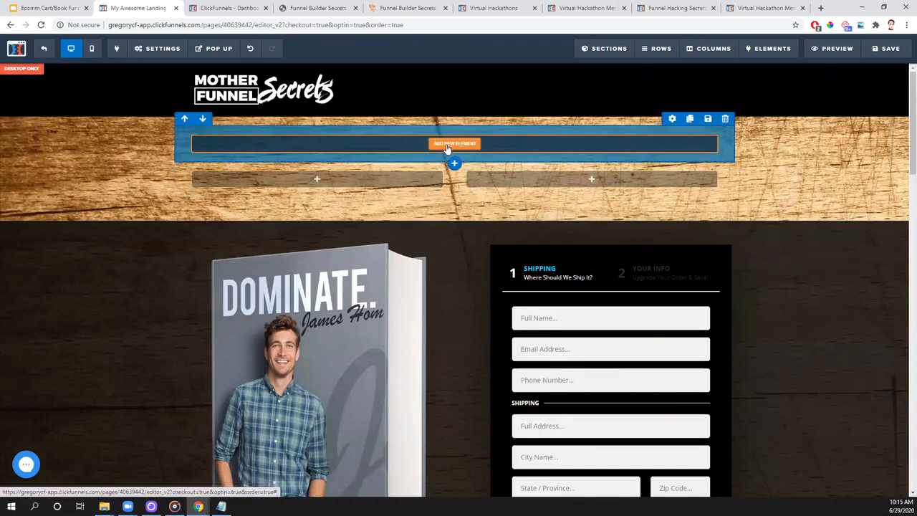
pyautogui.click(447, 147)
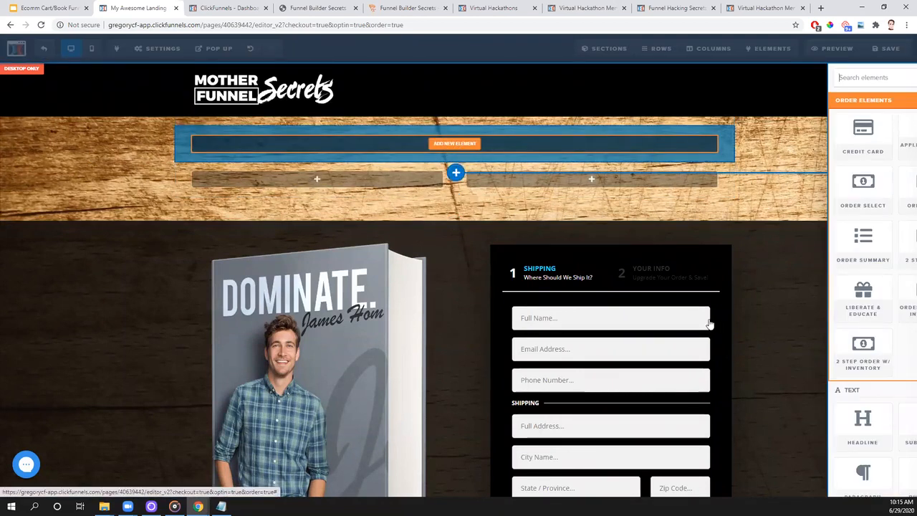
pyautogui.click(803, 331)
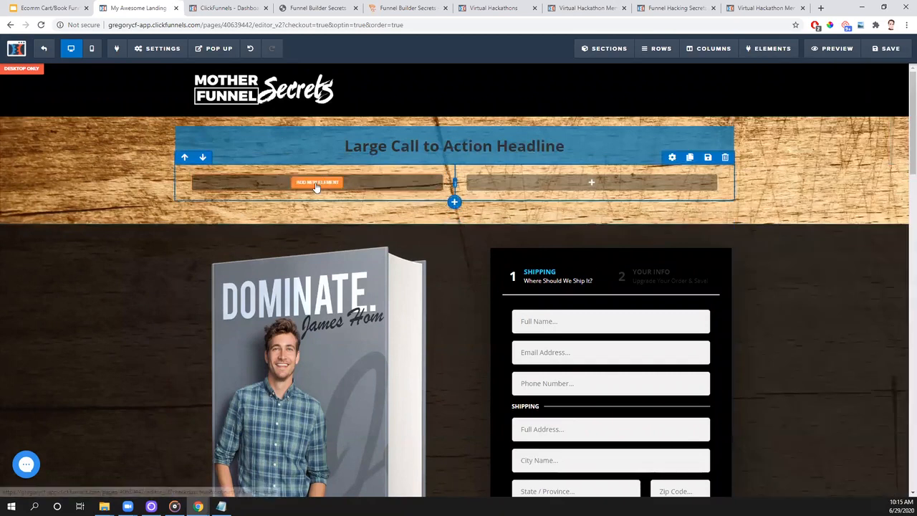
# - Place an image element in the two-column row's first column and a video element in its second column
pyautogui.click(316, 184)
pyautogui.scroll(-5, 745, 258)
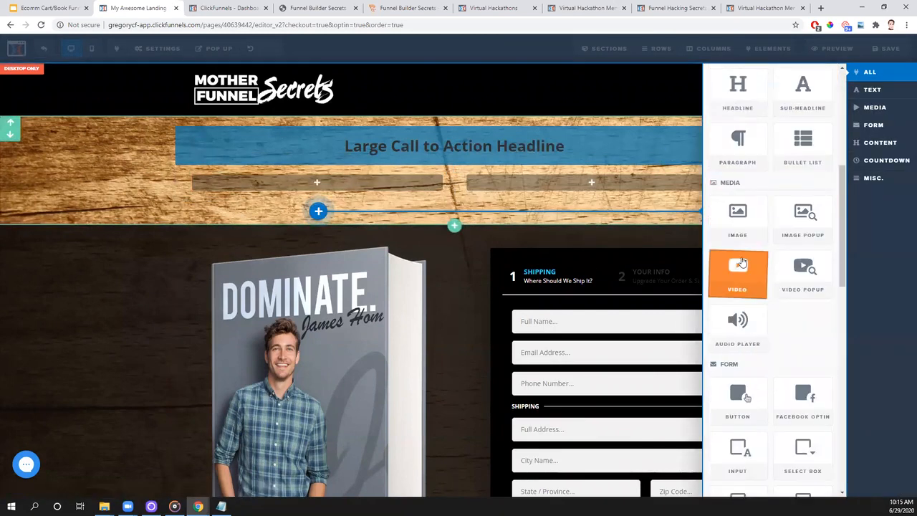
pyautogui.click(741, 265)
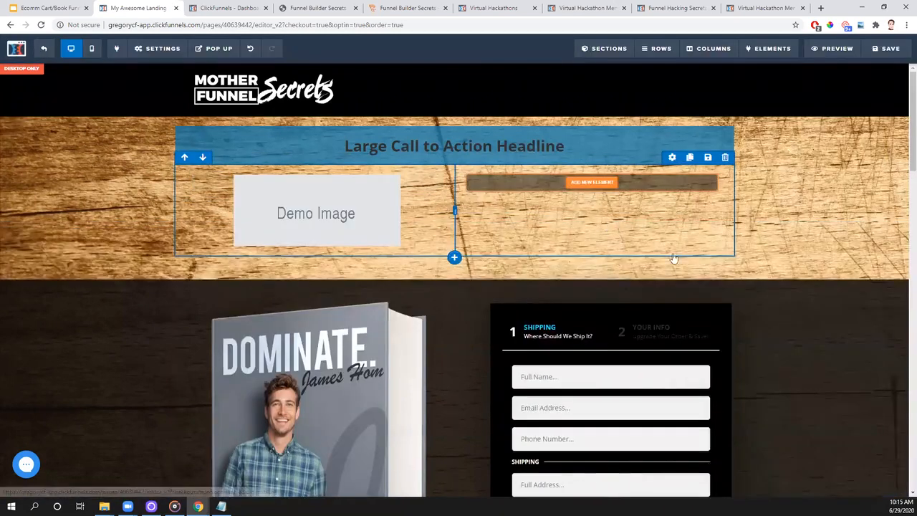
pyautogui.click(592, 182)
pyautogui.scroll(-4, 738, 237)
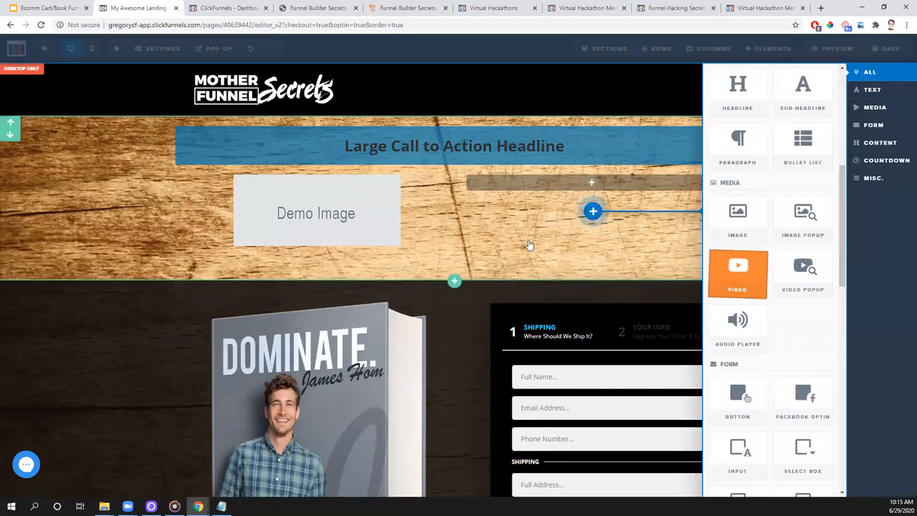
pyautogui.click(738, 266)
pyautogui.scroll(-2, 584, 232)
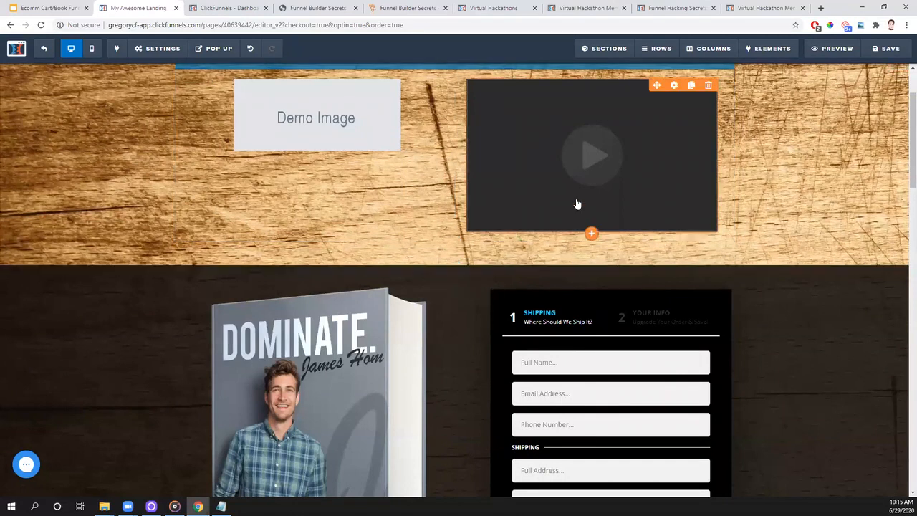
pyautogui.scroll(2, 576, 203)
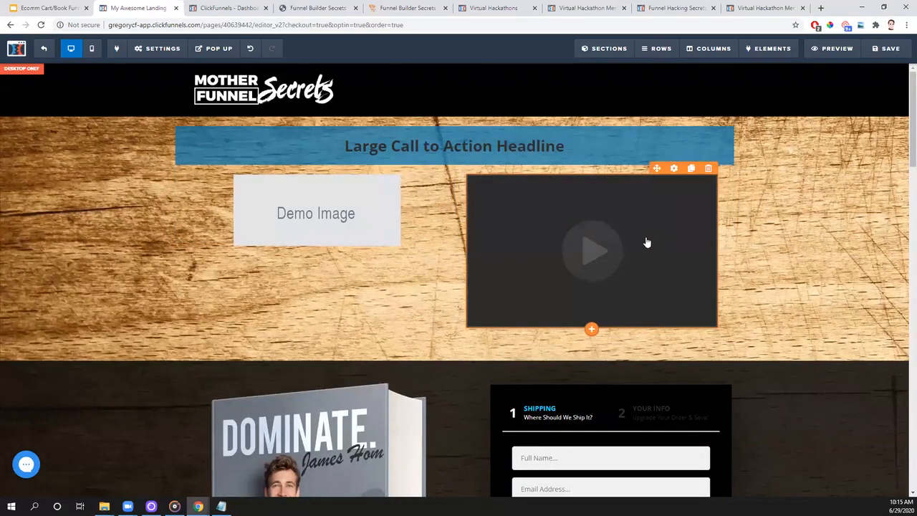
# - Add a button element directly below the video
pyautogui.click(592, 333)
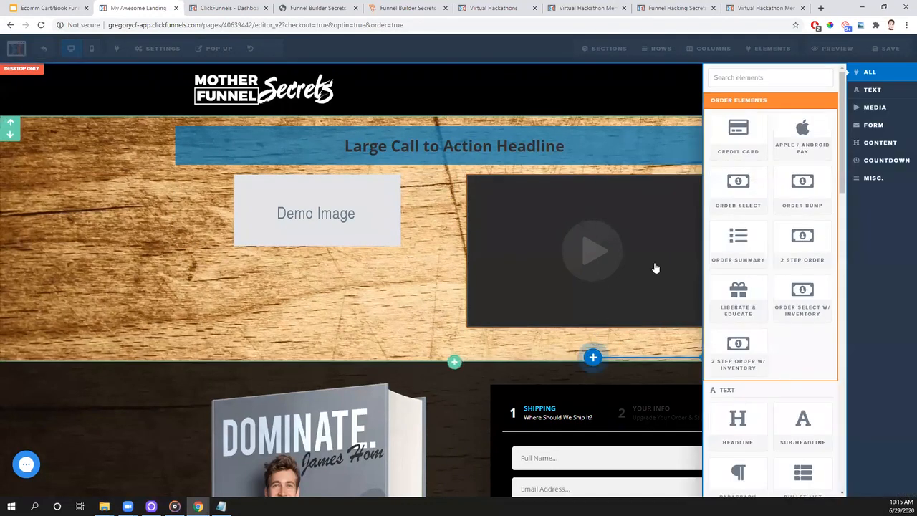
pyautogui.scroll(-1, 759, 261)
pyautogui.scroll(-5, 759, 261)
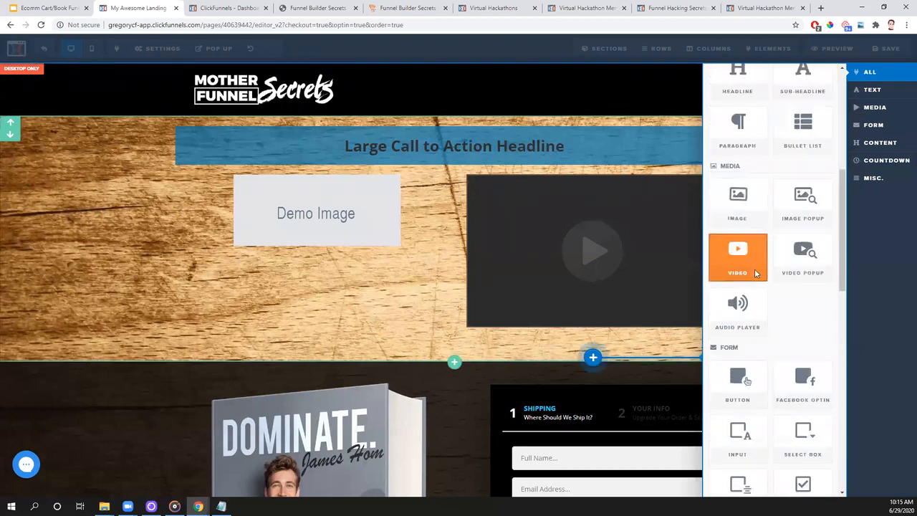
pyautogui.click(721, 385)
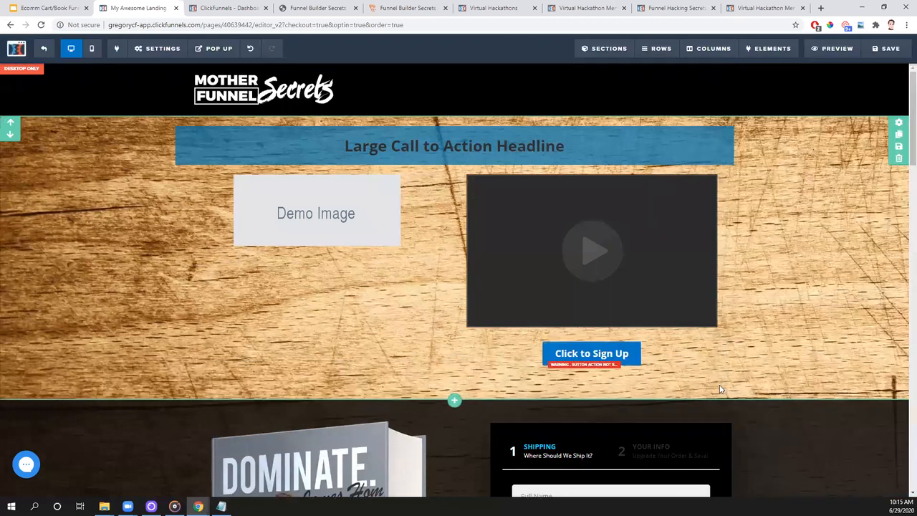
# - View the video's settings and replace the demo image with the Virtual Hackathon logo from the uploaded images
pyautogui.click(647, 212)
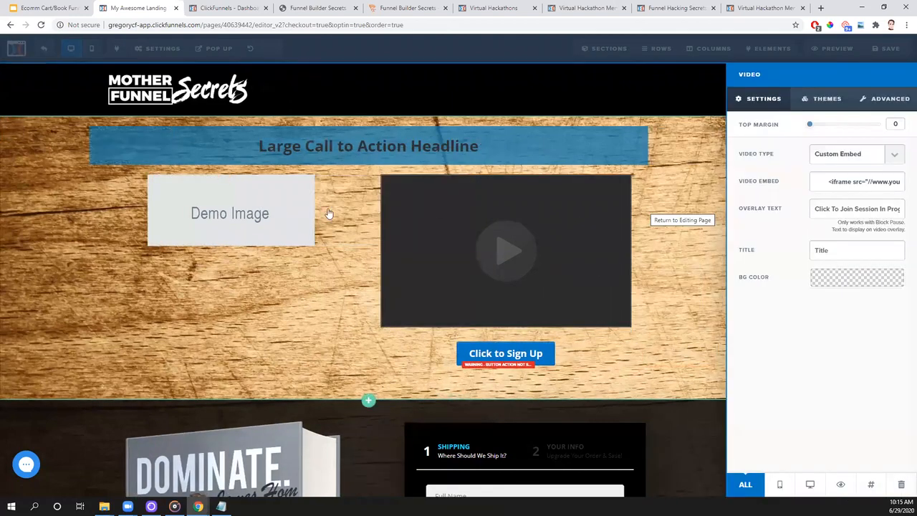
pyautogui.click(284, 216)
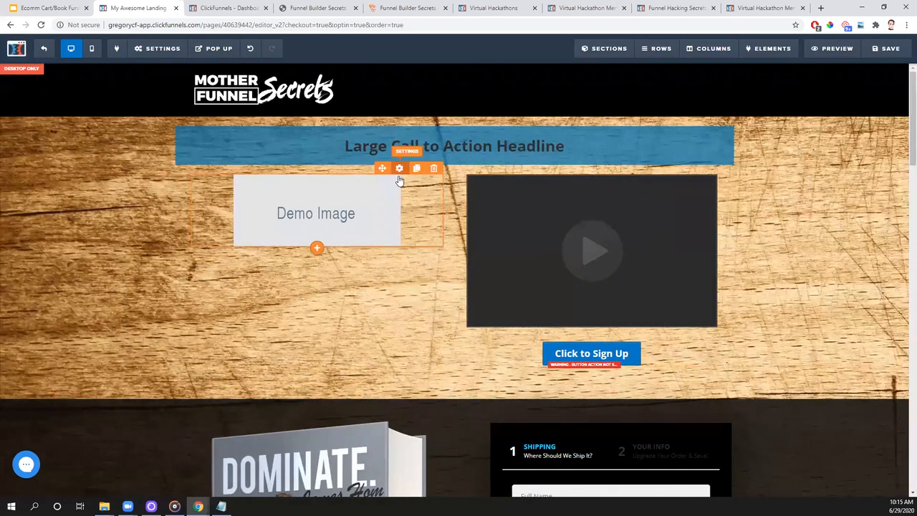
pyautogui.click(399, 180)
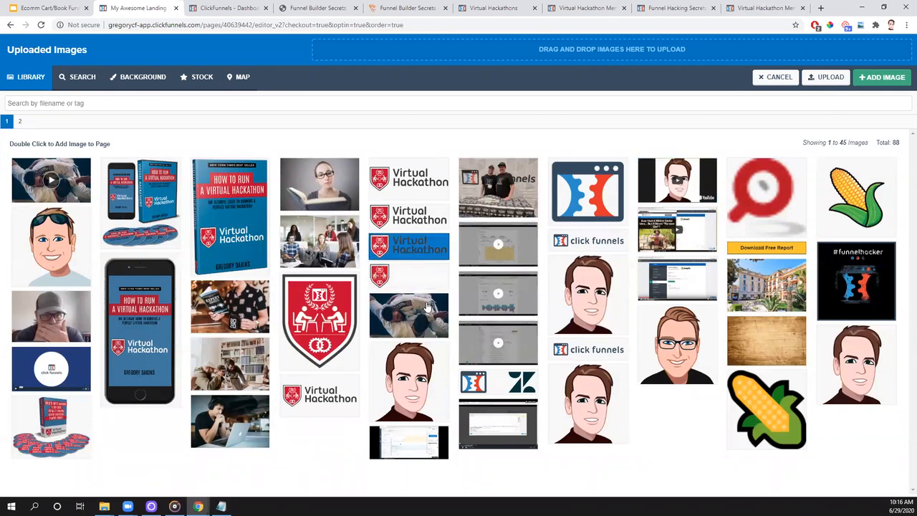
pyautogui.doubleClick(432, 251)
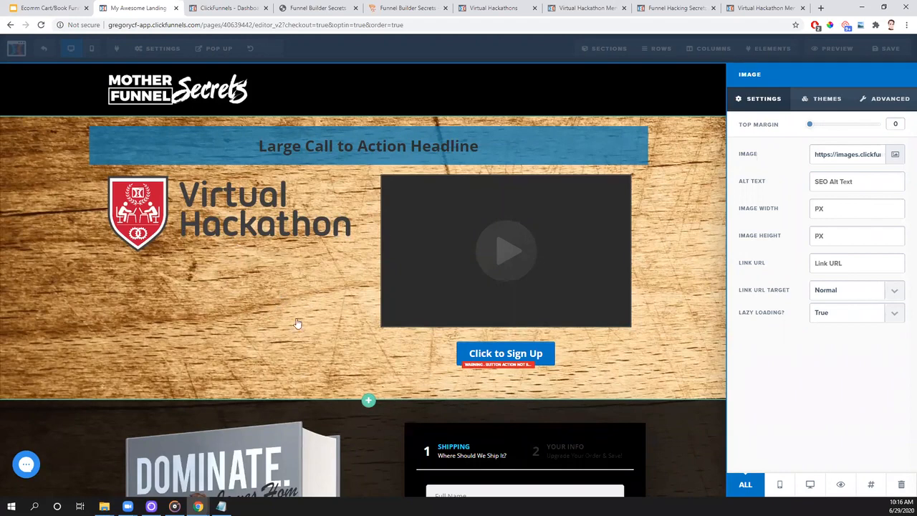
pyautogui.click(450, 366)
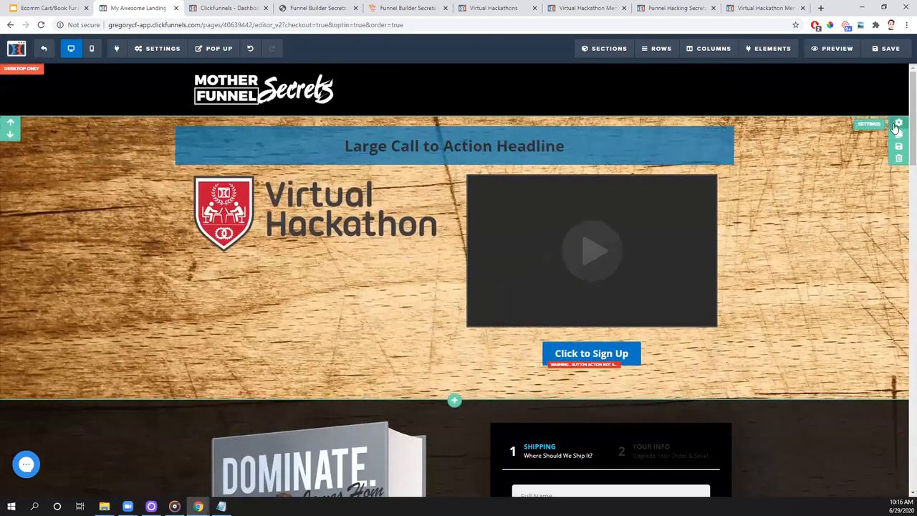
# - Try a greyish-brown tint on the new section's background, and set it to semi-transparent yellow, rgba(255, 227, 0, 0.42)
pyautogui.click(865, 149)
pyautogui.click(849, 281)
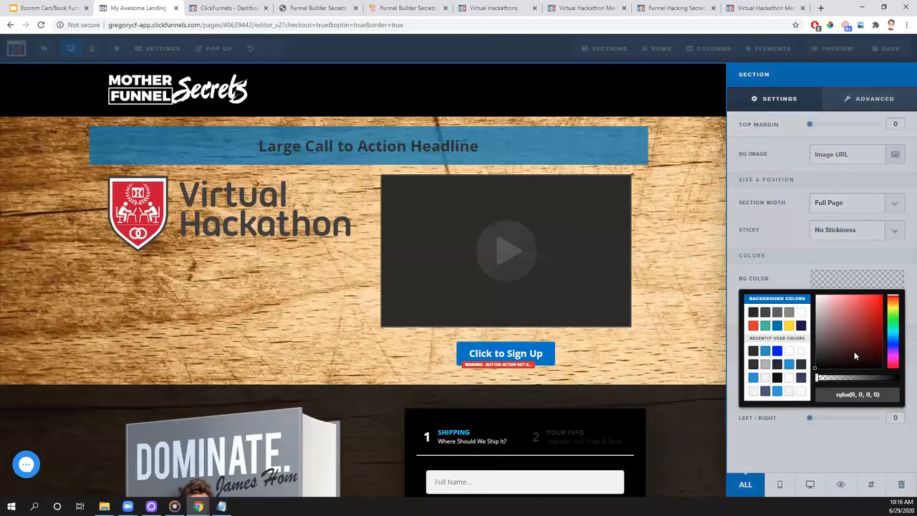
pyautogui.click(823, 340)
pyautogui.moveTo(817, 378); pyautogui.dragTo(878, 377)
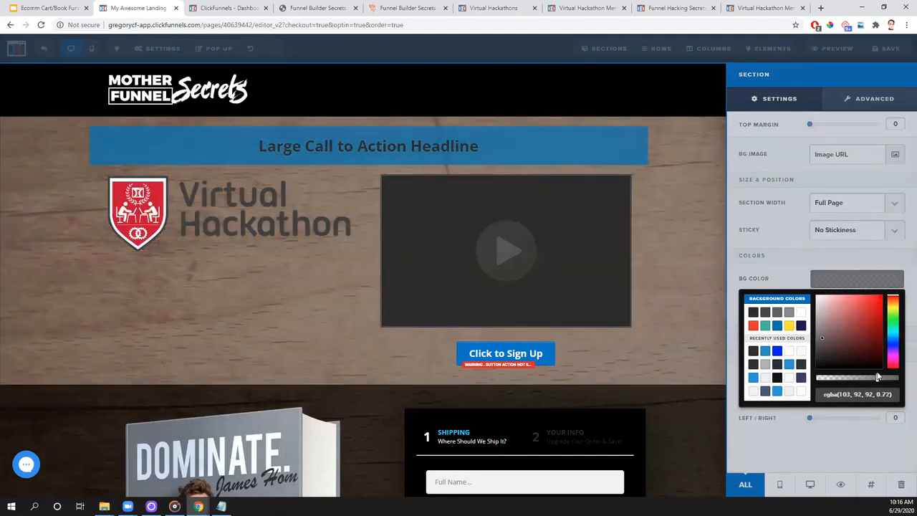
pyautogui.click(789, 326)
pyautogui.moveTo(900, 378); pyautogui.dragTo(853, 378)
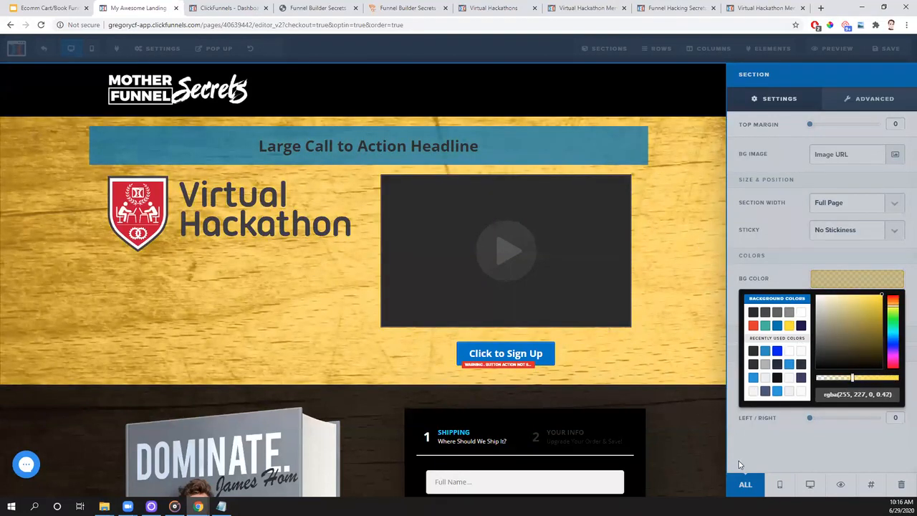
pyautogui.click(706, 458)
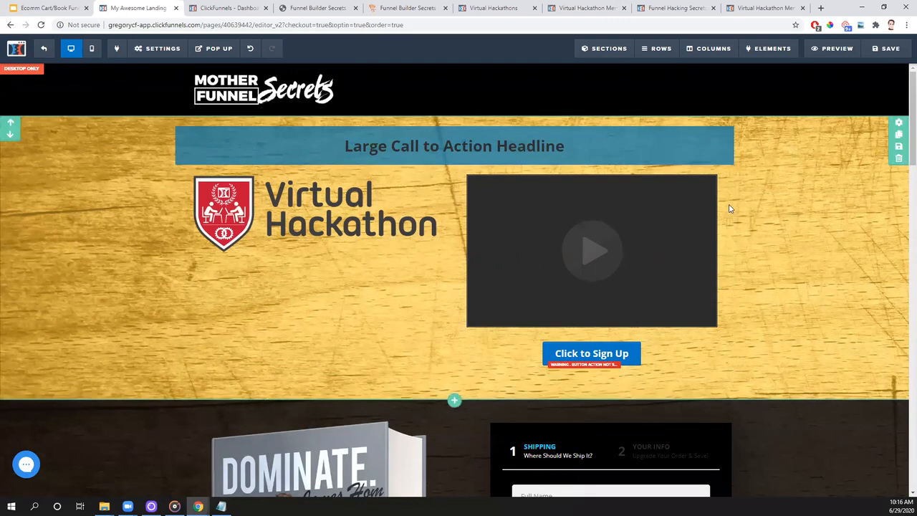
# - Delete the yellow-tinted section containing the headline, logo, video and sign-up button
pyautogui.click(898, 162)
pyautogui.click(503, 80)
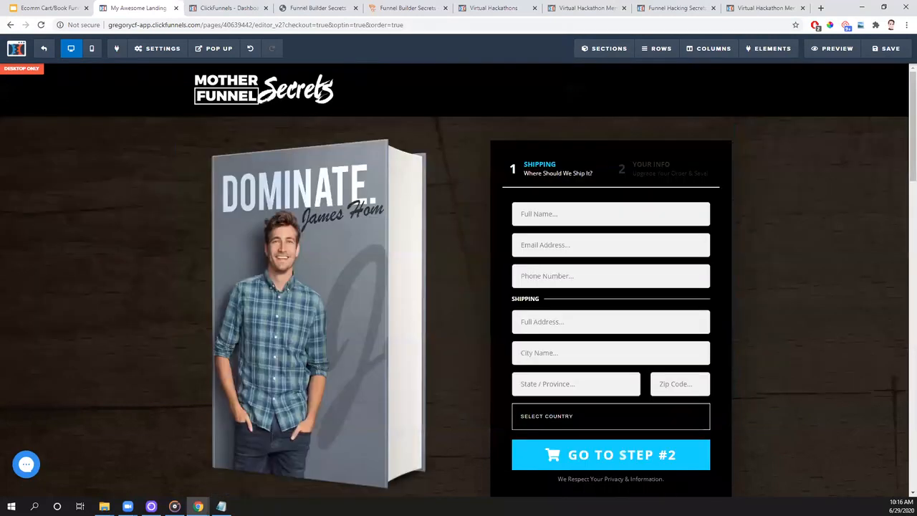
pyautogui.scroll(-20, 758, 259)
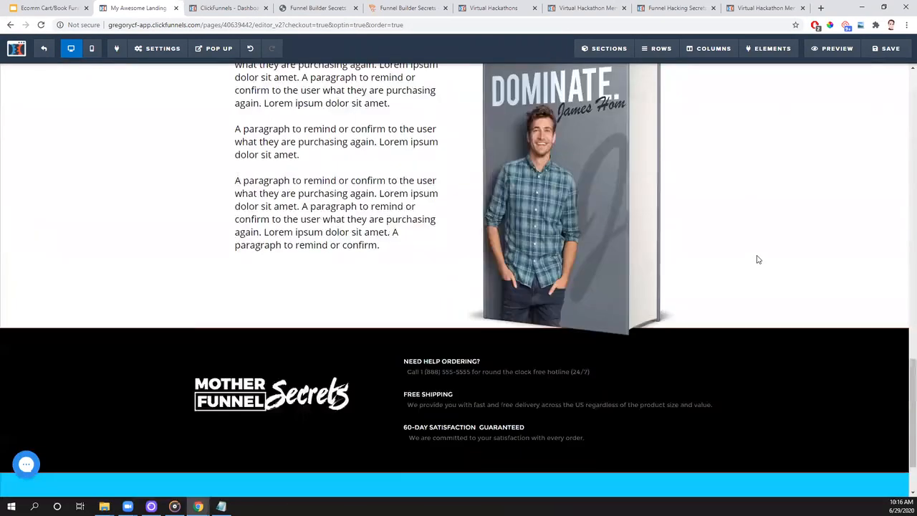
pyautogui.scroll(13, 756, 260)
pyautogui.scroll(8, 753, 261)
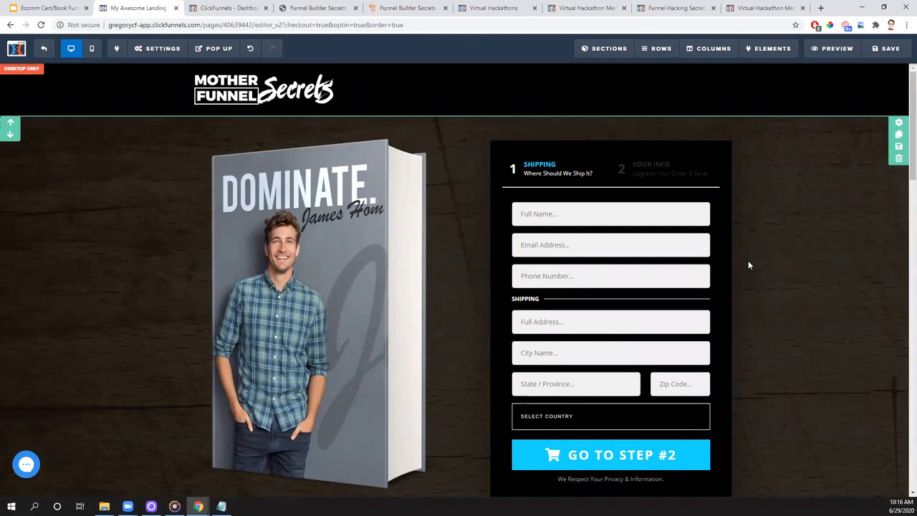
pyautogui.scroll(-3, 754, 266)
pyautogui.scroll(3, 755, 265)
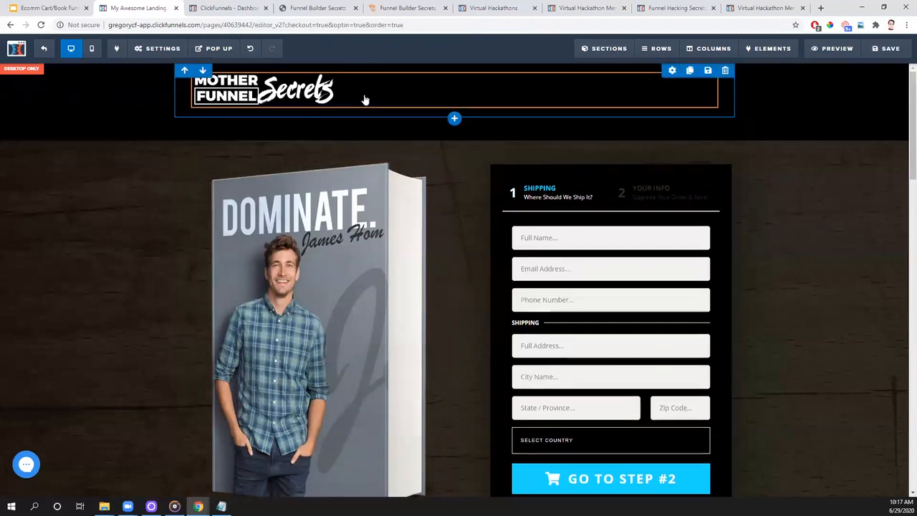
# - Replace the header's Mother Funnel Secrets logo with the white-text Virtual Hackathon logo from the uploaded images
pyautogui.click(292, 101)
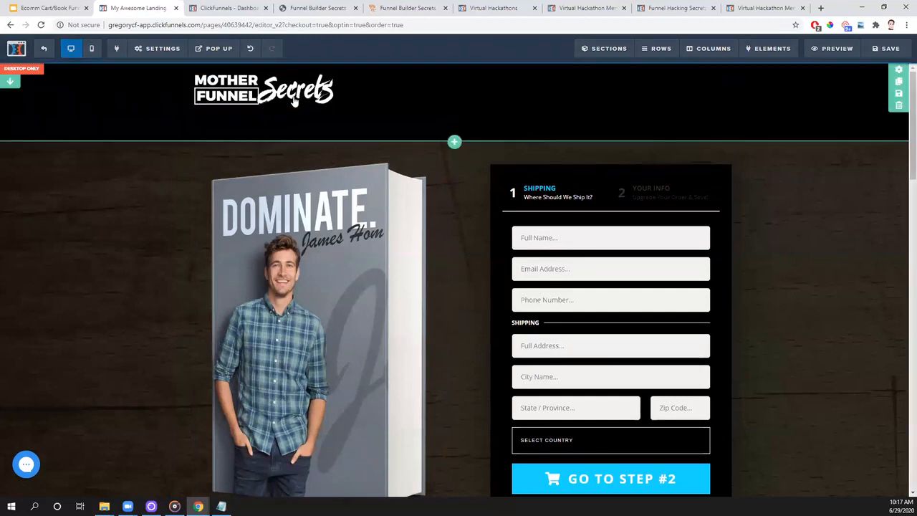
pyautogui.click(895, 154)
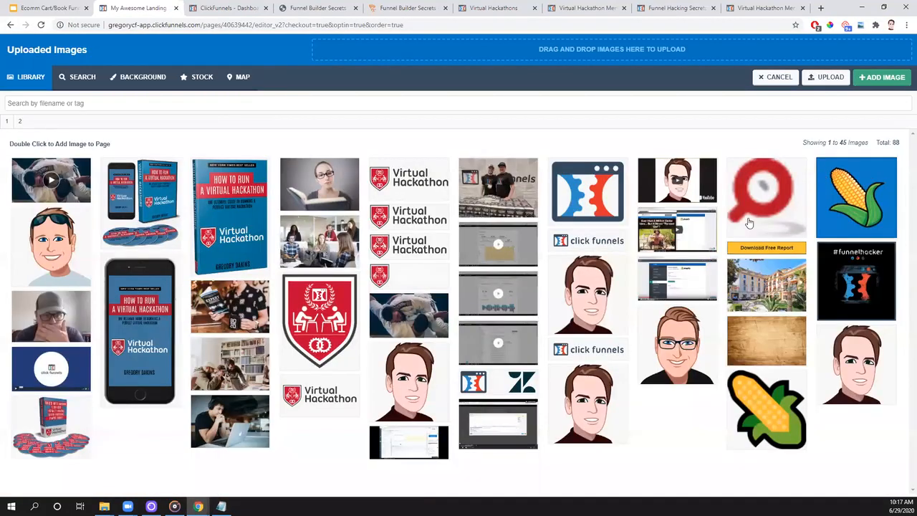
pyautogui.click(412, 282)
pyautogui.doubleClick(412, 282)
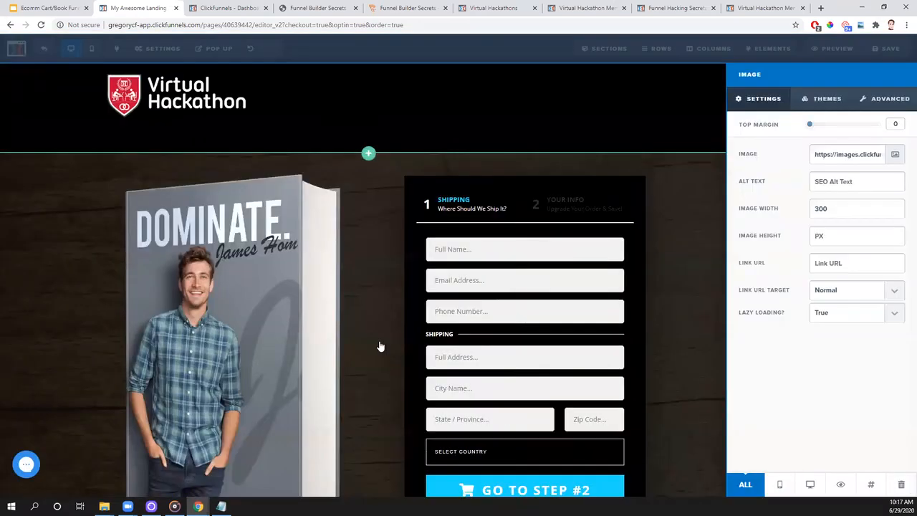
pyautogui.click(406, 309)
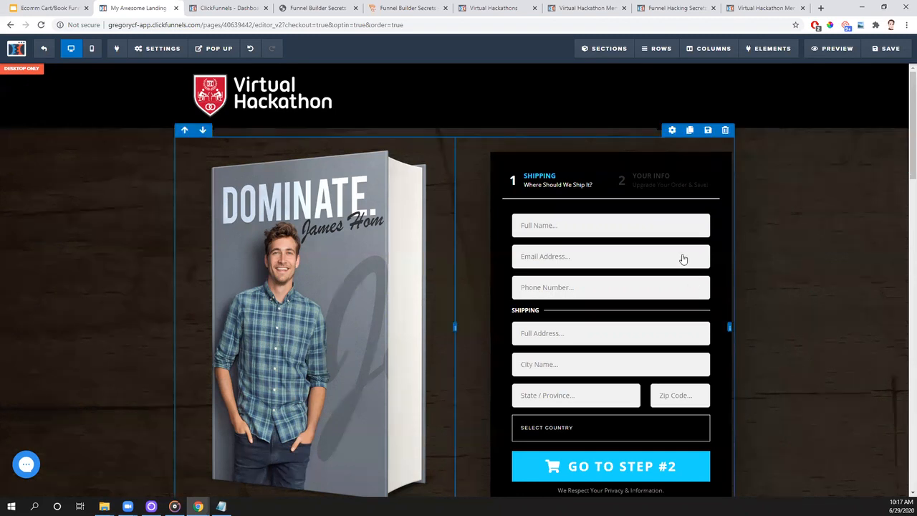
# - Add a 2 Step Order element directly below the existing black order form
pyautogui.scroll(-1, 668, 209)
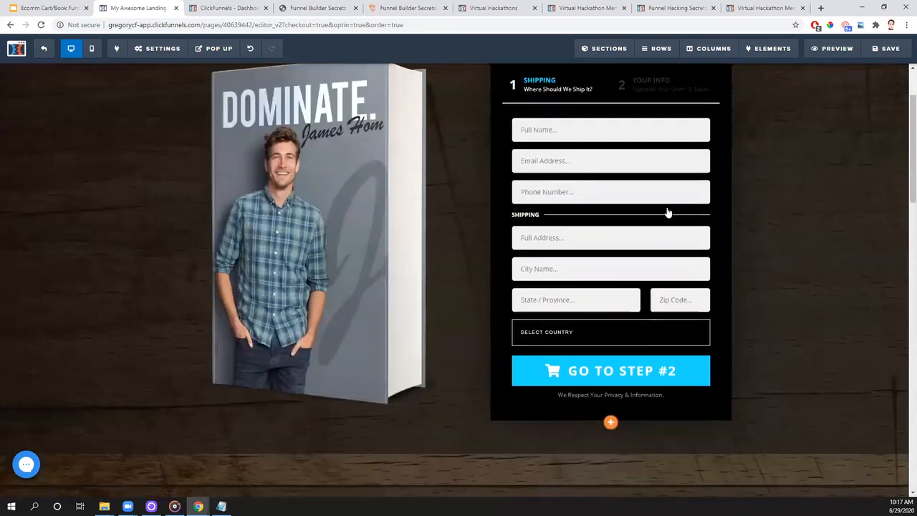
pyautogui.click(610, 424)
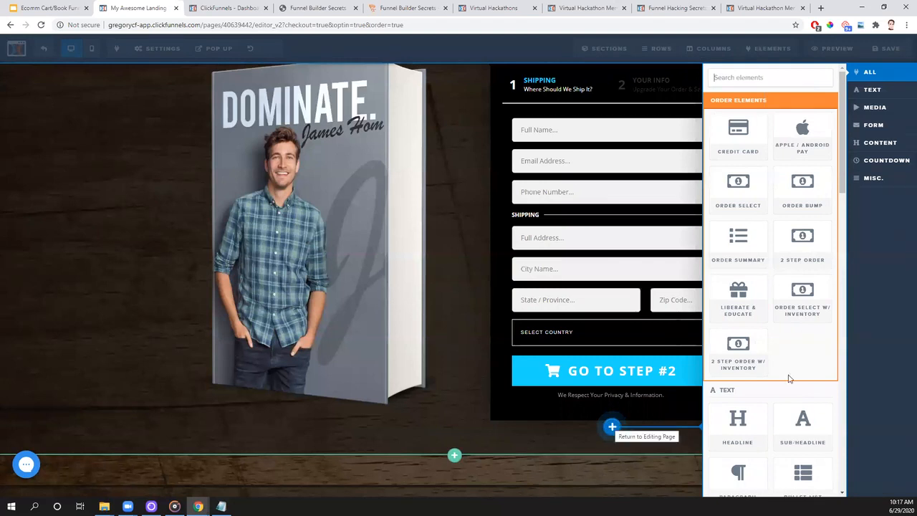
pyautogui.click(797, 262)
pyautogui.scroll(-2, 717, 359)
pyautogui.scroll(-3, 541, 413)
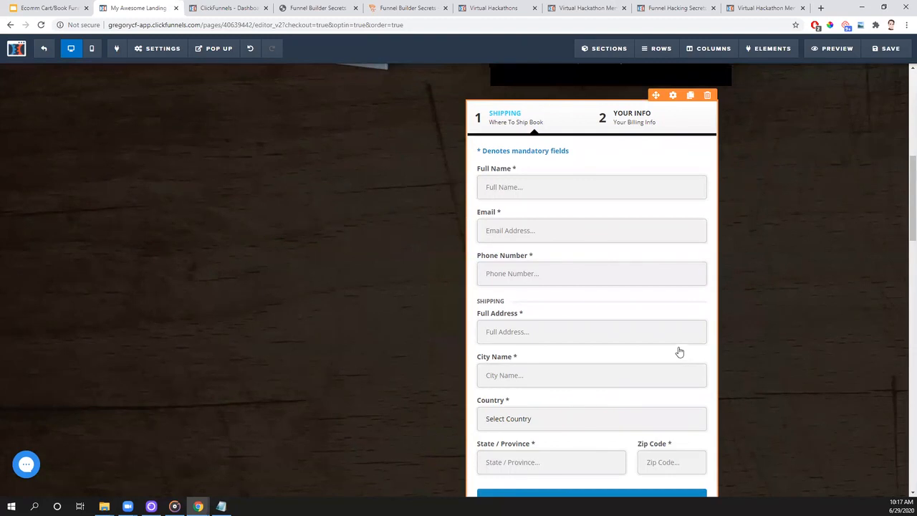
# - Delete the extra 2 Step Order element below the black order form
pyautogui.scroll(2, 616, 284)
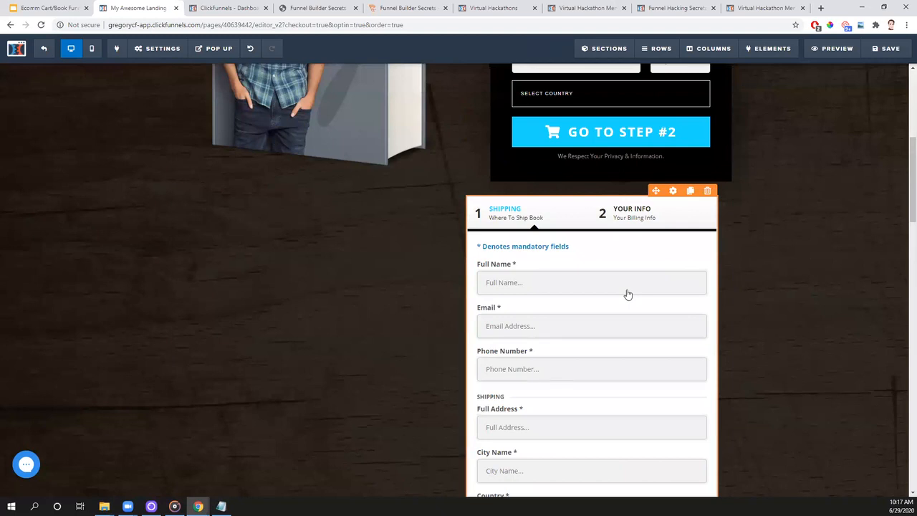
pyautogui.scroll(4, 628, 294)
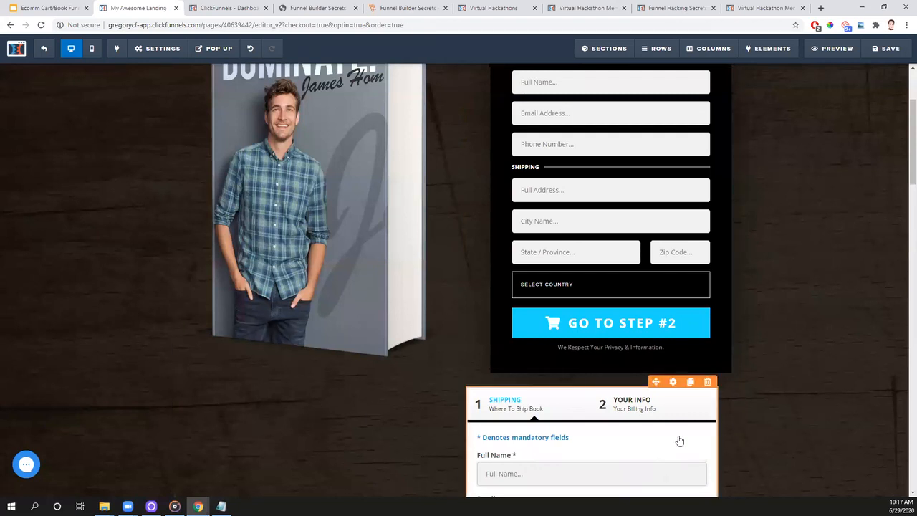
pyautogui.click(709, 383)
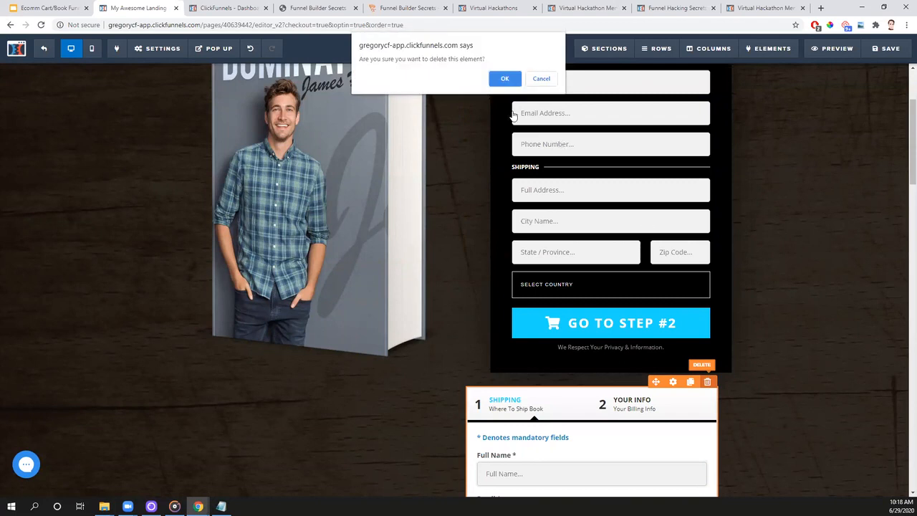
pyautogui.click(505, 78)
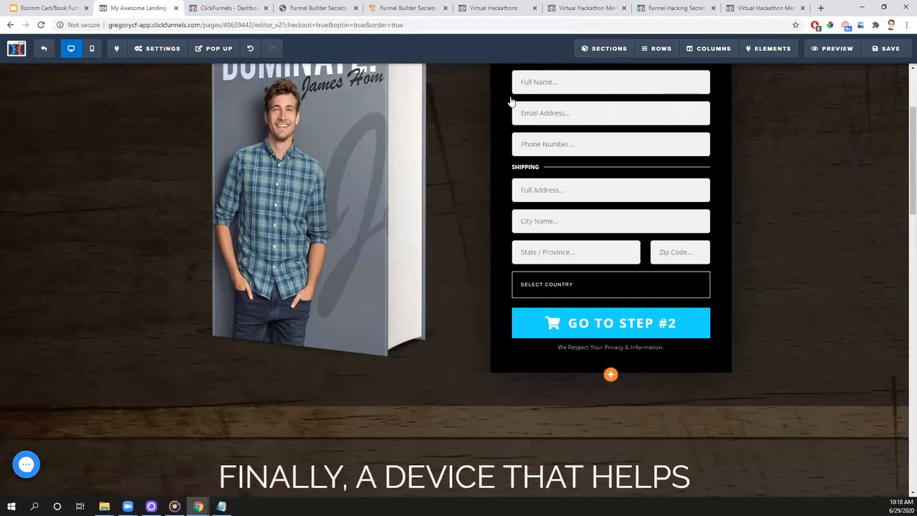
# - Open the black two-step order form's settings, and hide its Step #1 settings and show them again
pyautogui.scroll(2, 809, 358)
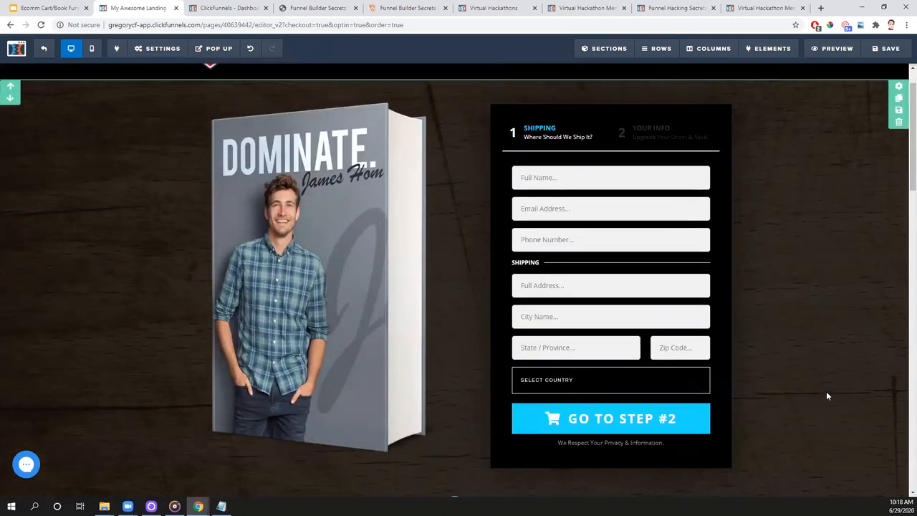
pyautogui.scroll(1, 843, 358)
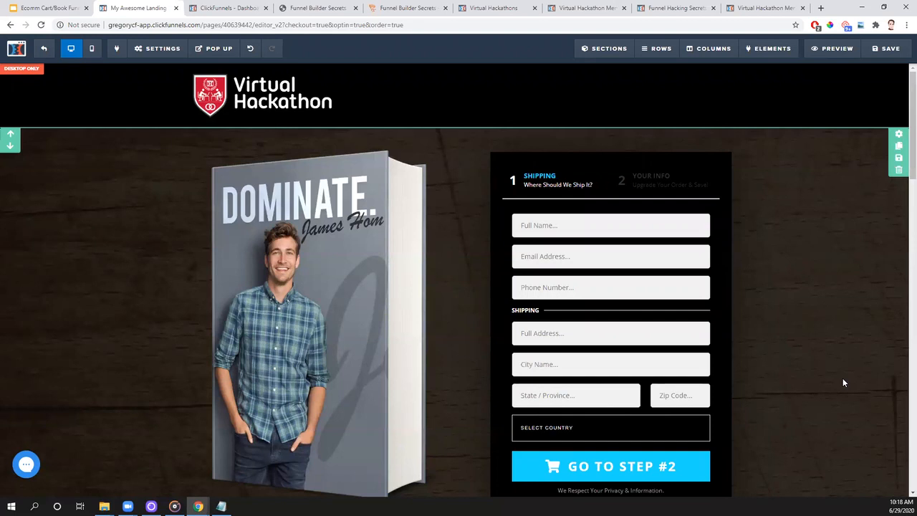
pyautogui.scroll(-1, 798, 265)
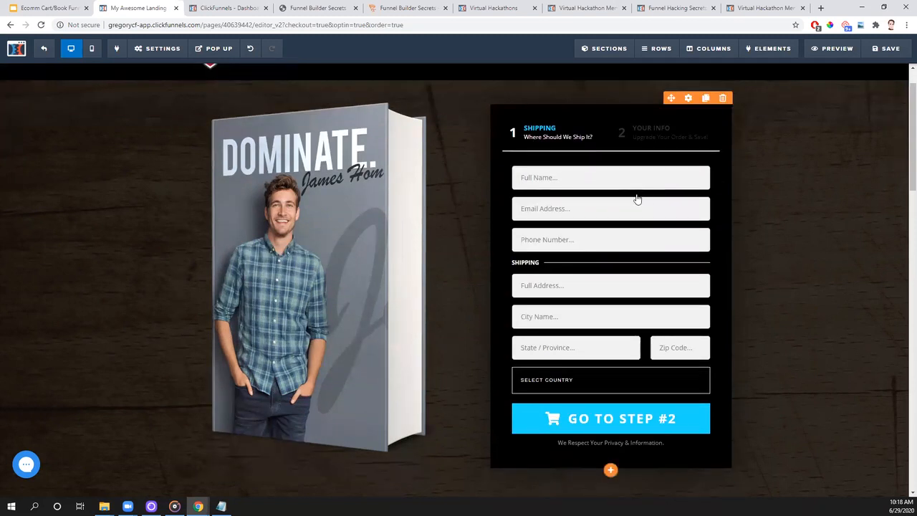
pyautogui.click(688, 98)
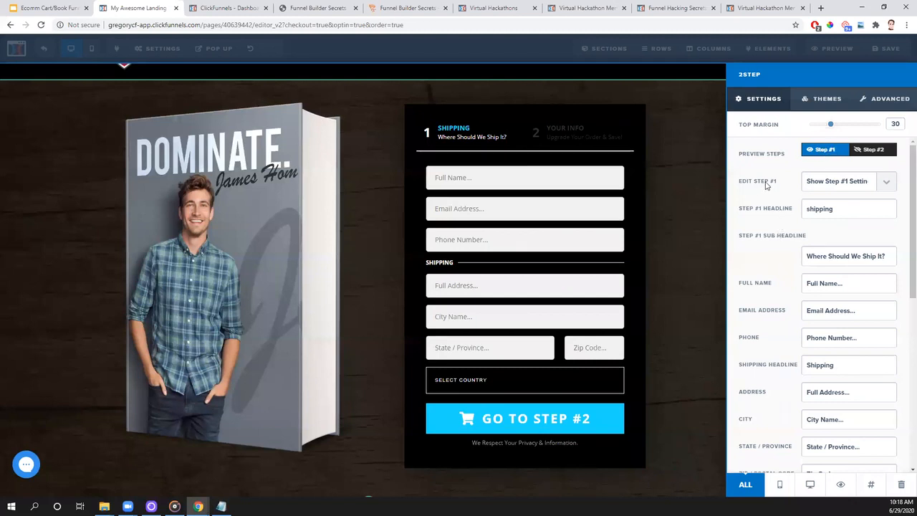
pyautogui.click(887, 189)
pyautogui.click(855, 197)
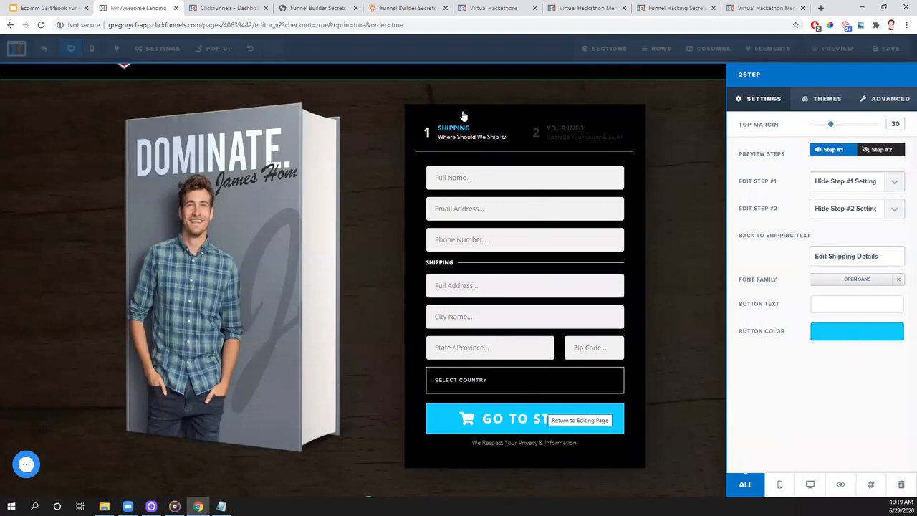
pyautogui.click(894, 184)
pyautogui.click(866, 205)
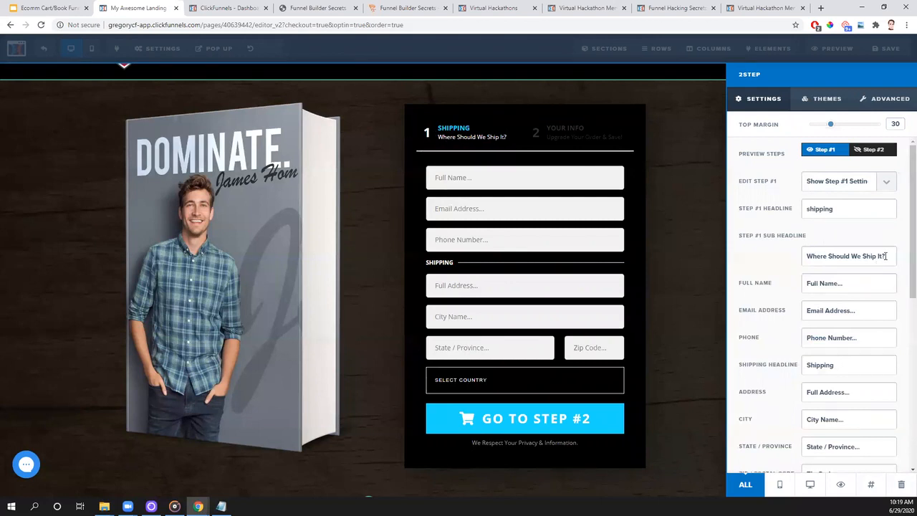
# - Try "Shipping Info?" and "Where Should I Send Your Book?" as the order form's Step #1 sub headline
pyautogui.moveTo(886, 256); pyautogui.dragTo(793, 262)
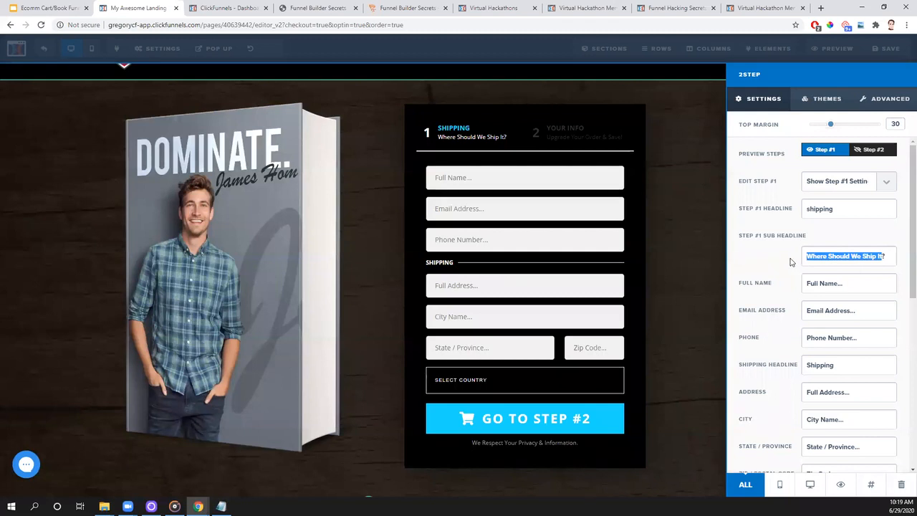
pyautogui.press('BackSpace')
pyautogui.press('Delete')
pyautogui.write('S')
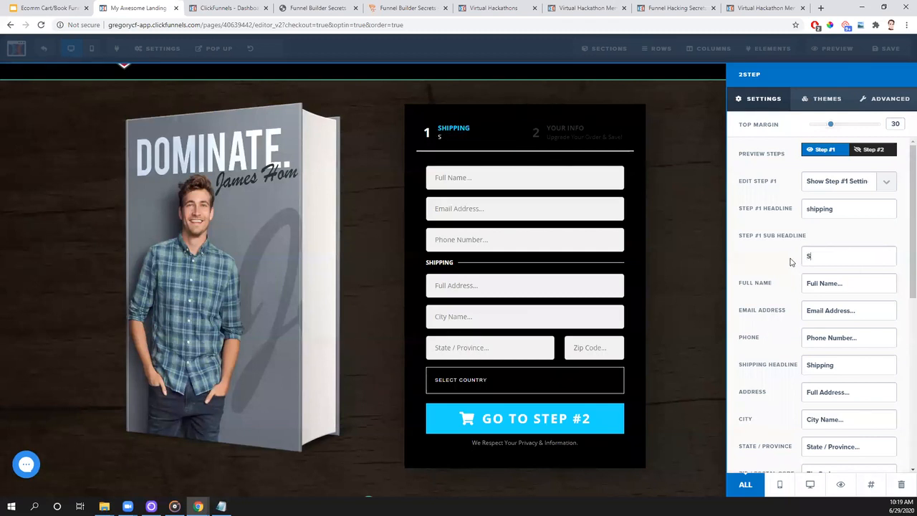
pyautogui.write('hipping Info?')
pyautogui.press('BackSpace')
pyautogui.press('BackSpace')
pyautogui.press('BackSpace')
pyautogui.press('BackSpace')
pyautogui.press('BackSpace')
pyautogui.press('BackSpace')
pyautogui.press('BackSpace')
pyautogui.press('BackSpace')
pyautogui.press('BackSpace')
pyautogui.press('BackSpace')
pyautogui.press('BackSpace')
pyautogui.press('BackSpace')
pyautogui.press('BackSpace')
pyautogui.press('BackSpace')
pyautogui.write('Where Should I send')
pyautogui.press('BackSpace')
pyautogui.press('BackSpace')
pyautogui.press('BackSpace')
pyautogui.write('Sned')
pyautogui.press('BackSpace')
pyautogui.press('BackSpace')
pyautogui.press('BackSpace')
pyautogui.write('end Your Book?')
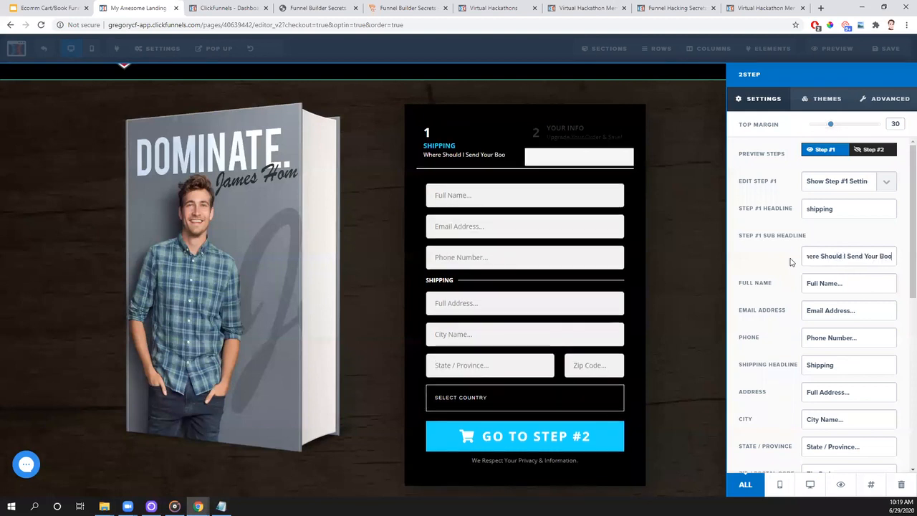
# - Set the order form's Step #1 sub headline to "Shipping Info"
pyautogui.press('BackSpace')
pyautogui.press('BackSpace')
pyautogui.press('BackSpace')
pyautogui.press('BackSpace')
pyautogui.press('BackSpace')
pyautogui.press('BackSpace')
pyautogui.press('BackSpace')
pyautogui.press('BackSpace')
pyautogui.press('BackSpace')
pyautogui.press('BackSpace')
pyautogui.press('BackSpace')
pyautogui.press('BackSpace')
pyautogui.press('BackSpace')
pyautogui.press('BackSpace')
pyautogui.press('BackSpace')
pyautogui.press('BackSpace')
pyautogui.press('BackSpace')
pyautogui.press('BackSpace')
pyautogui.press('BackSpace')
pyautogui.press('BackSpace')
pyautogui.press('BackSpace')
pyautogui.press('BackSpace')
pyautogui.press('BackSpace')
pyautogui.press('BackSpace')
pyautogui.press('BackSpace')
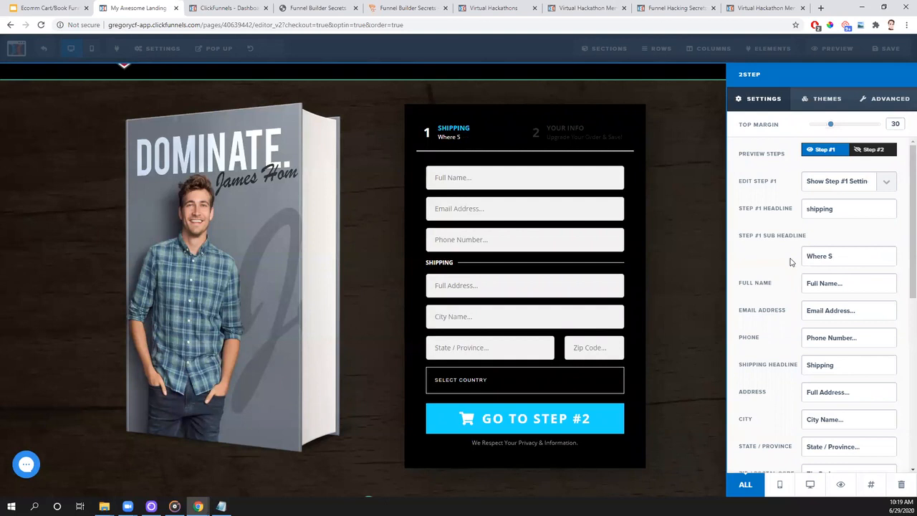
pyautogui.write('Shipping Info')
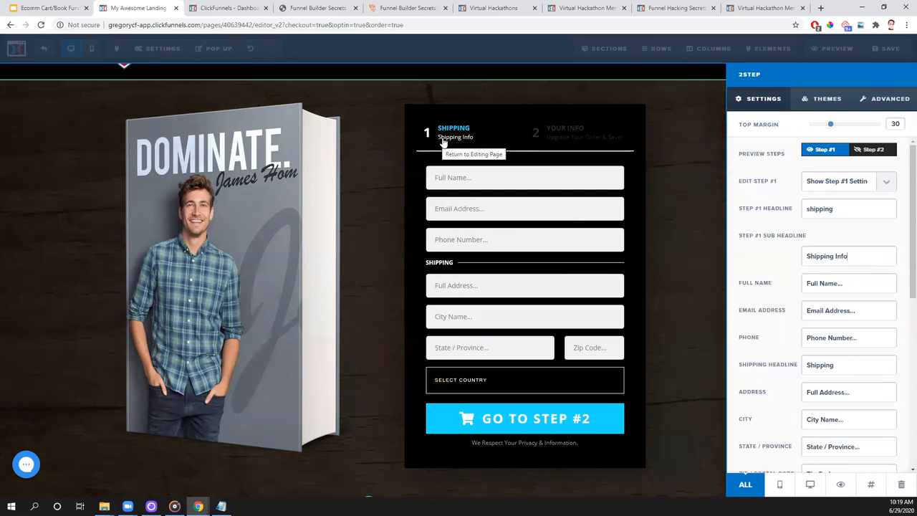
# - In the order form's advanced settings, hide the phone number field and the shipping fields
pyautogui.scroll(-2, 867, 250)
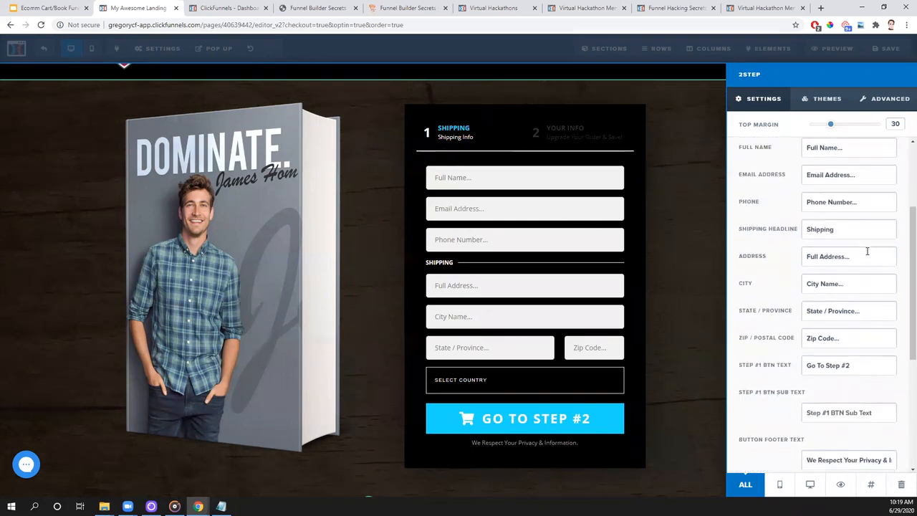
pyautogui.scroll(-3, 868, 251)
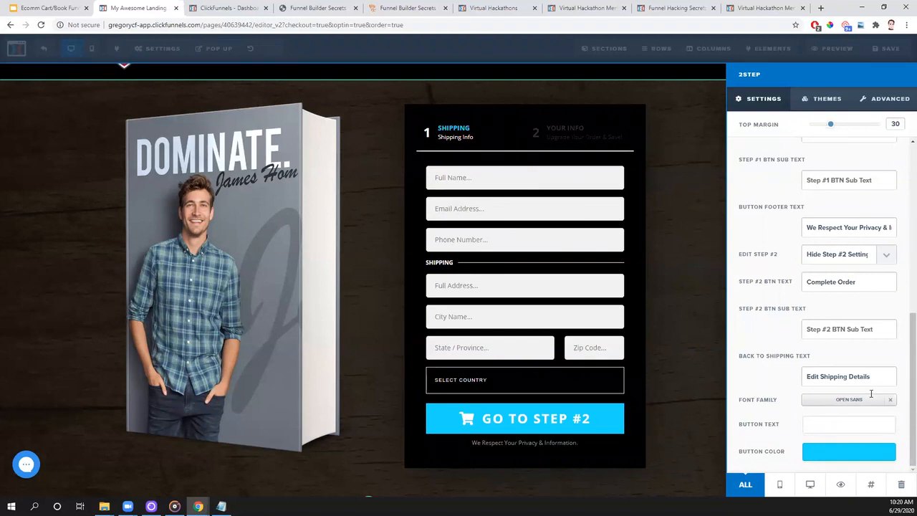
pyautogui.click(892, 100)
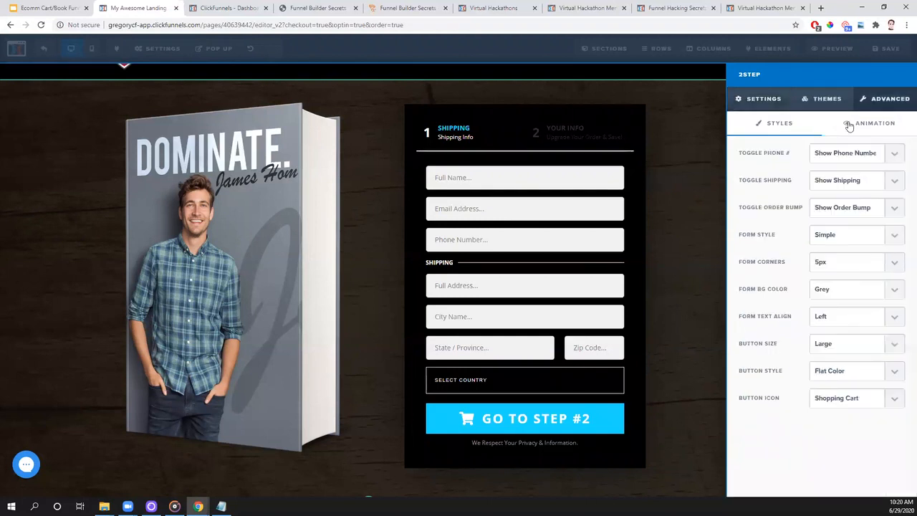
pyautogui.click(888, 155)
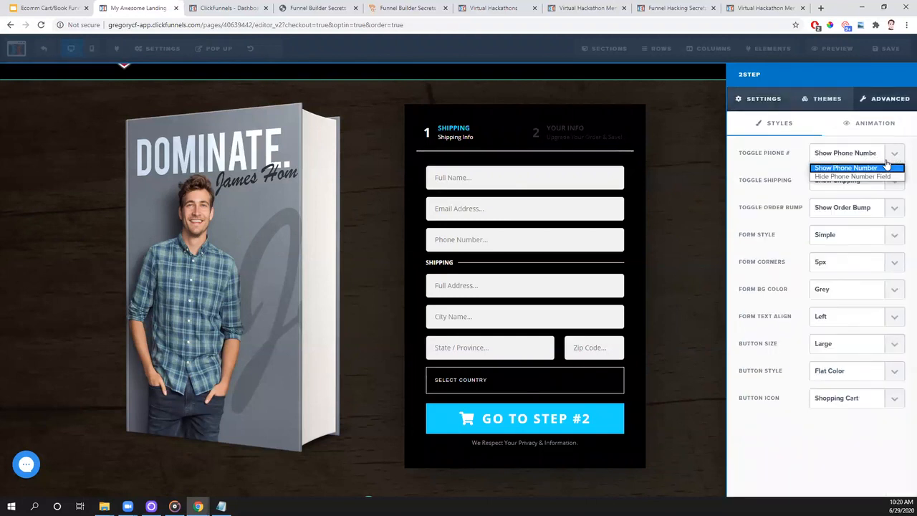
pyautogui.click(873, 180)
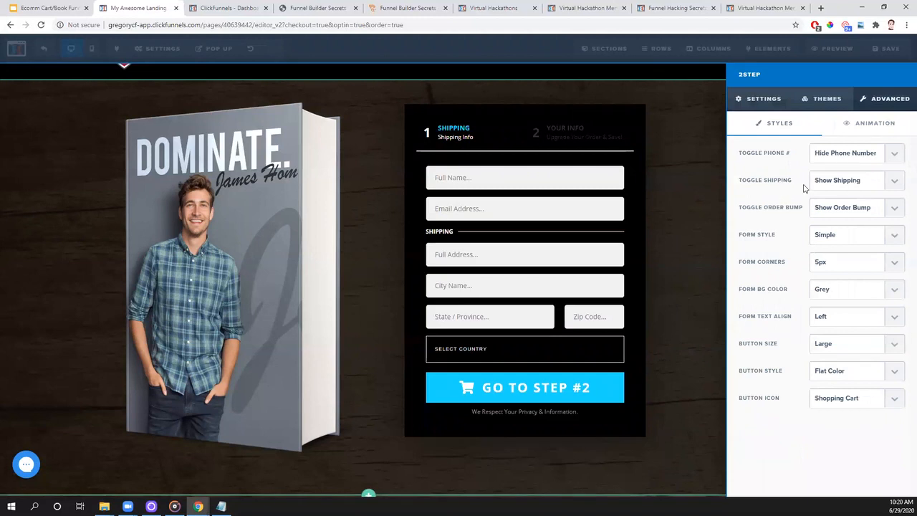
pyautogui.click(900, 188)
pyautogui.click(883, 204)
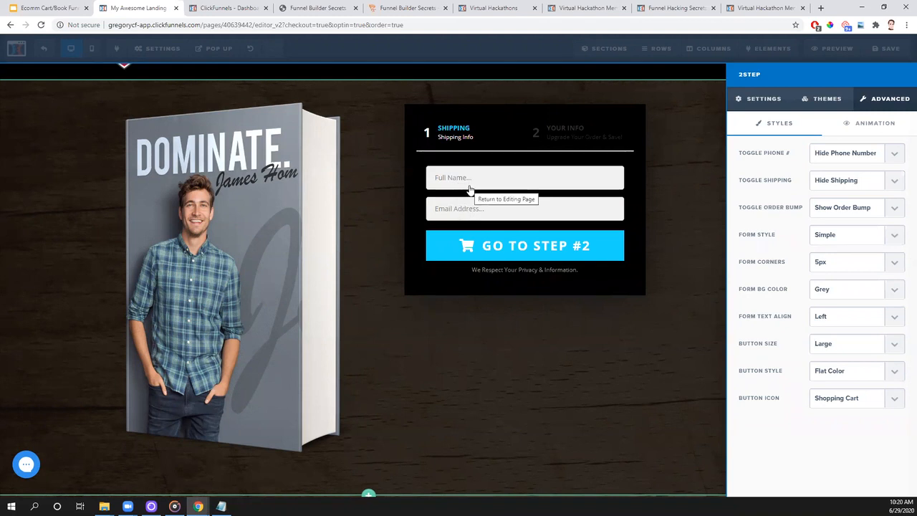
# - Set the order form to show the shipping fields and the phone number again
pyautogui.click(893, 183)
pyautogui.click(878, 195)
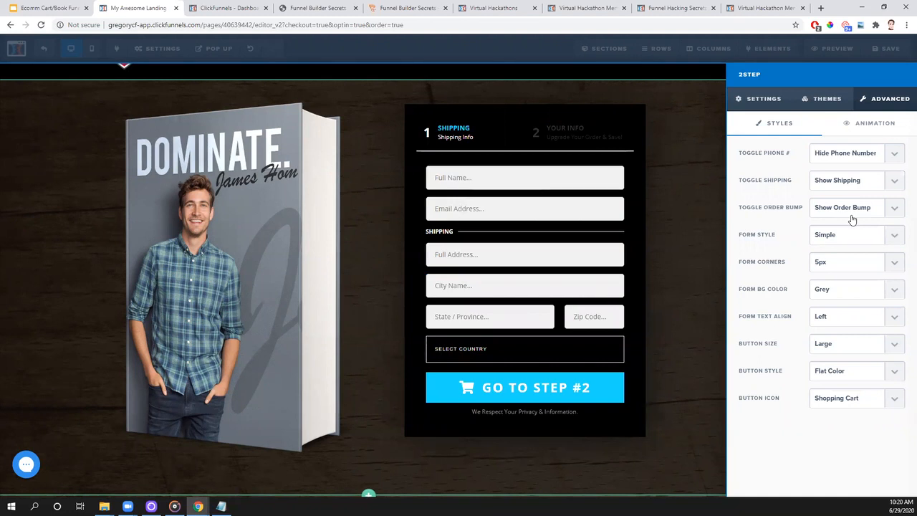
pyautogui.click(896, 156)
pyautogui.click(872, 169)
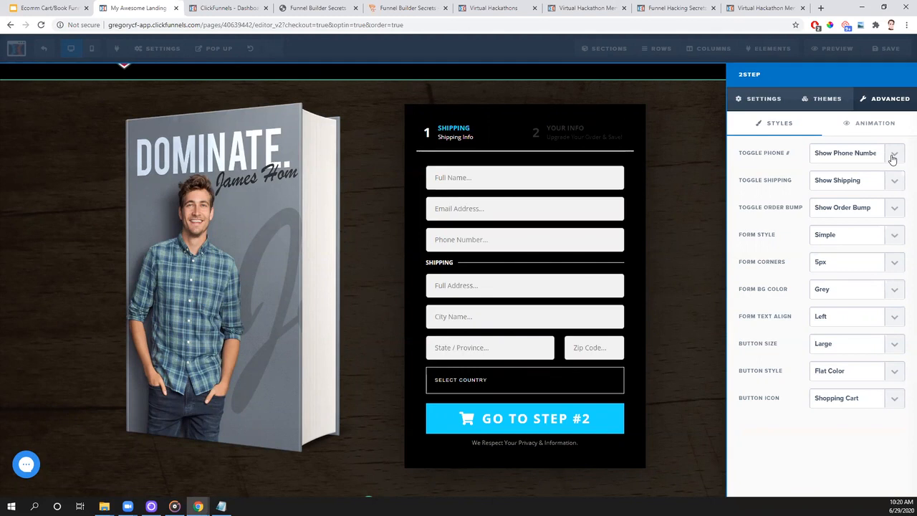
# - Hide the order form's phone number field in the advanced options, and collapse the Step #1 settings
pyautogui.click(893, 159)
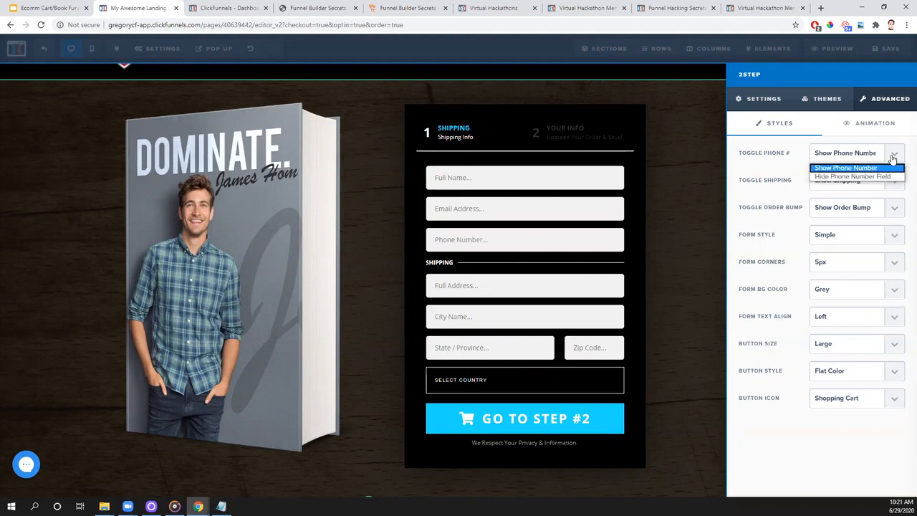
pyautogui.click(856, 177)
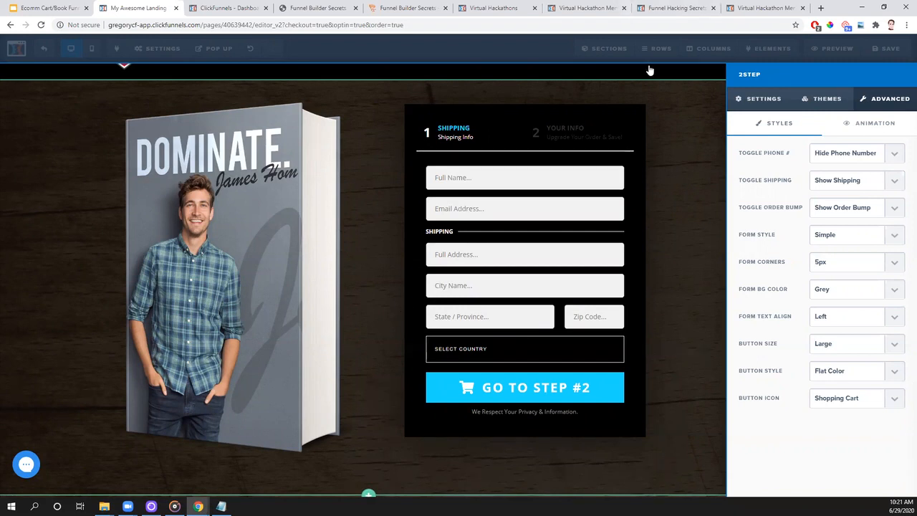
pyautogui.click(745, 101)
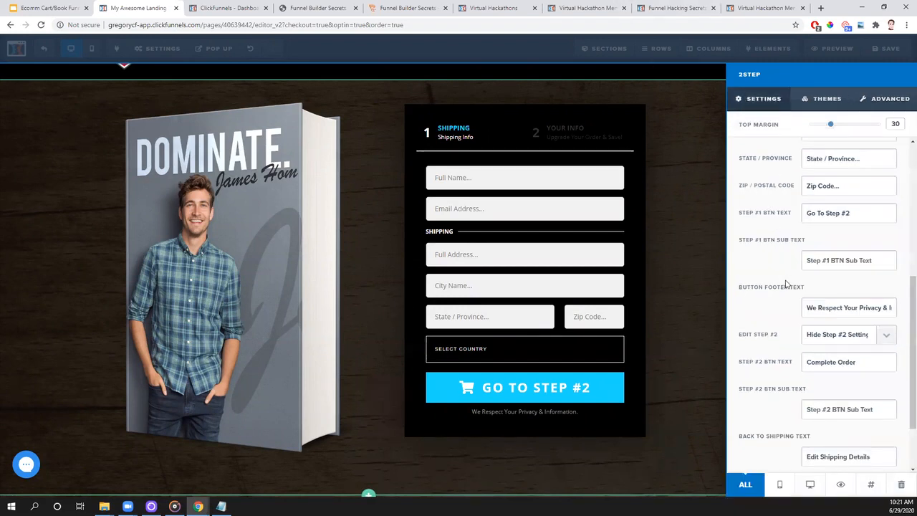
pyautogui.scroll(-1, 855, 227)
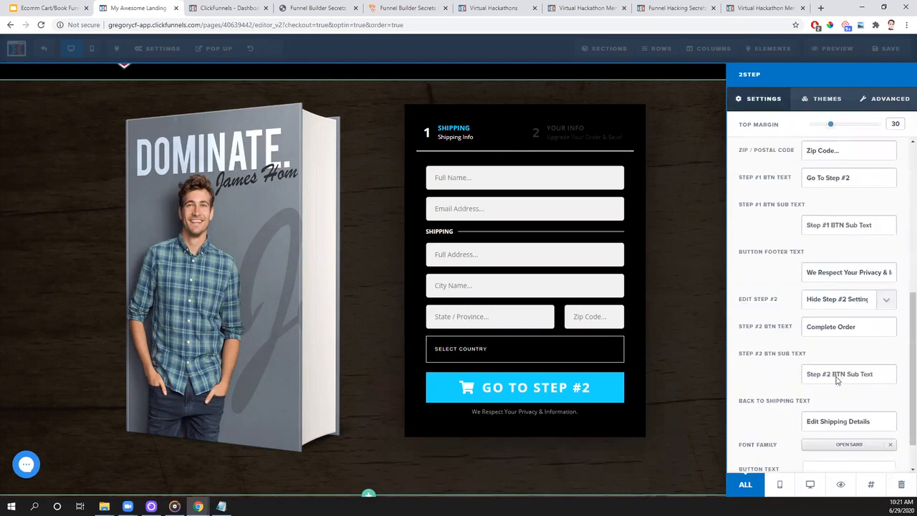
pyautogui.scroll(5, 761, 206)
pyautogui.click(883, 184)
pyautogui.click(849, 198)
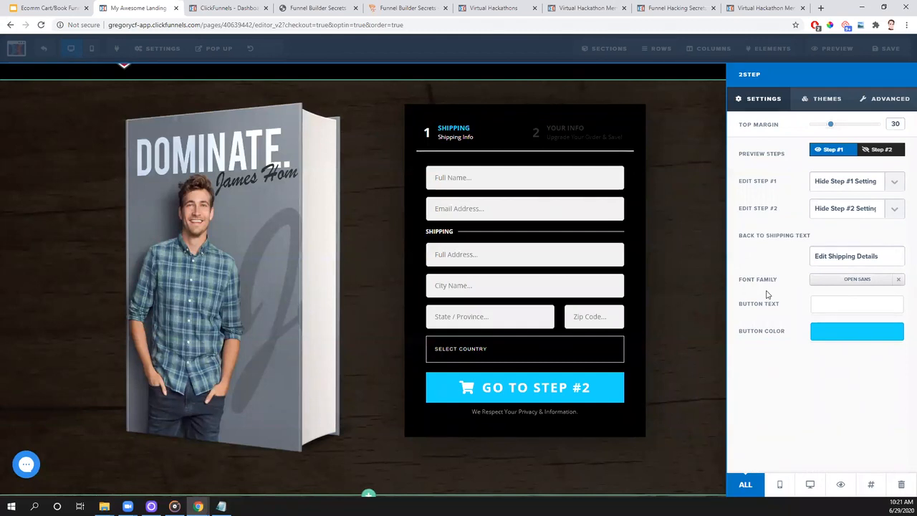
# - Show the order form's Step #2 settings and switch the form preview to Step #2
pyautogui.click(893, 214)
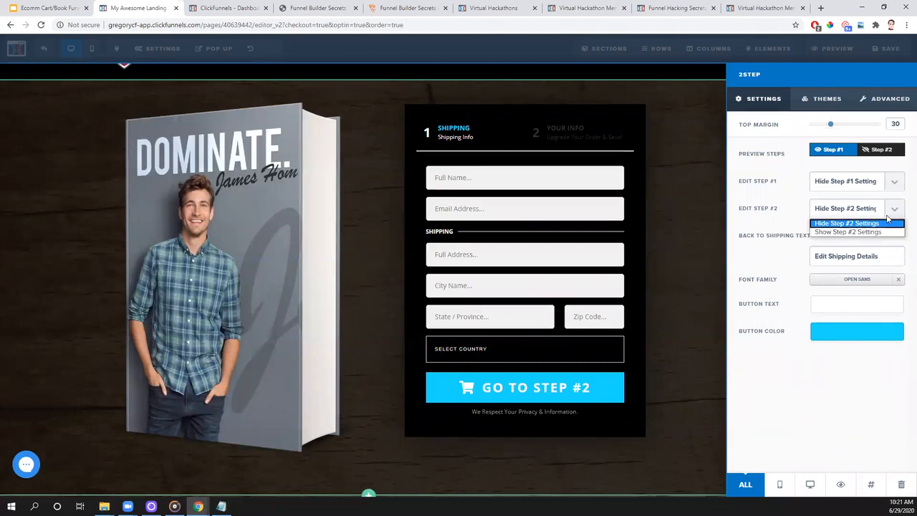
pyautogui.click(866, 231)
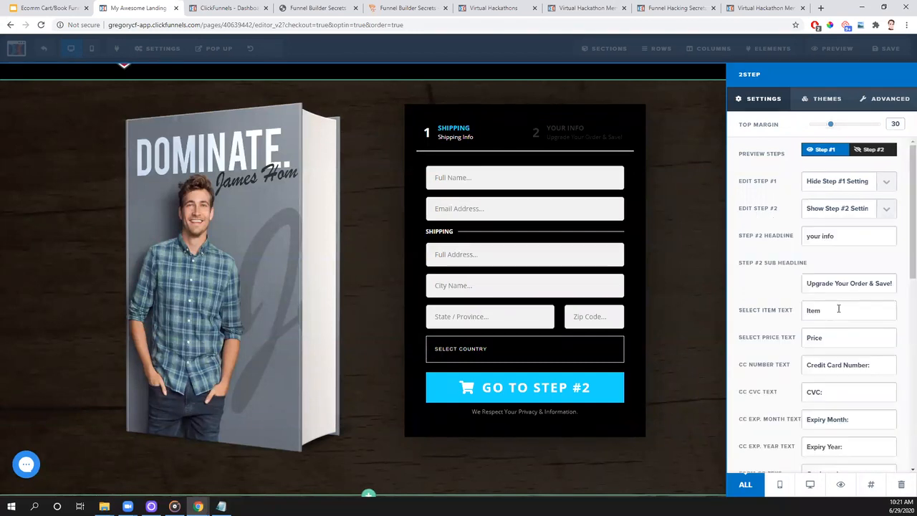
pyautogui.click(869, 152)
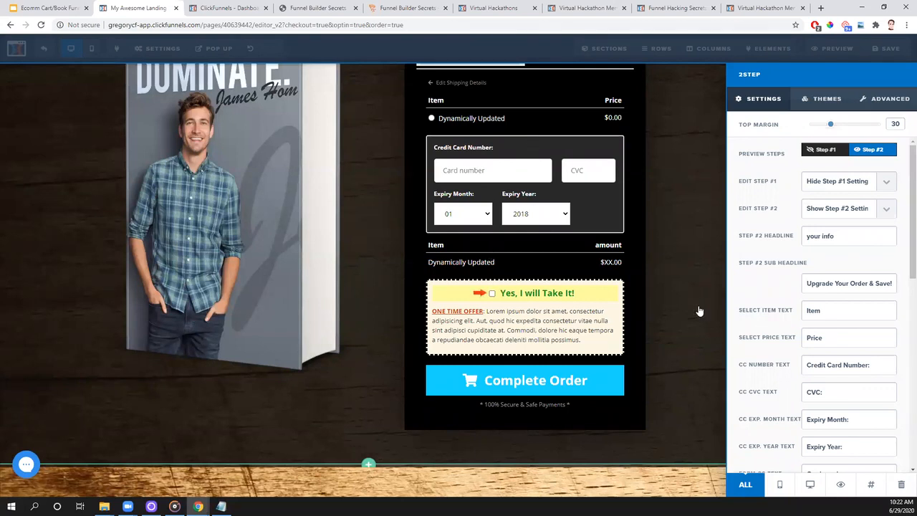
pyautogui.scroll(-1, 825, 223)
pyautogui.scroll(-4, 826, 223)
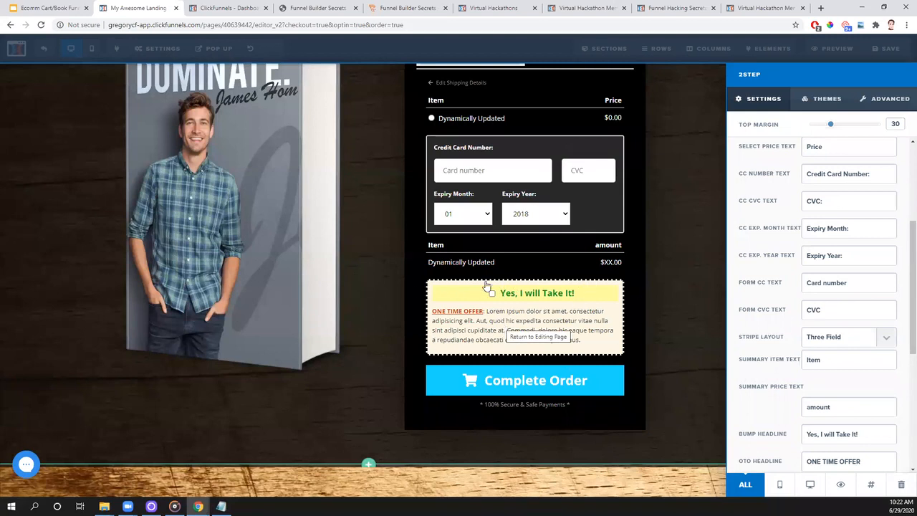
# - Try hiding the order bump on Step #2 of the form, and set it to show again
pyautogui.click(884, 107)
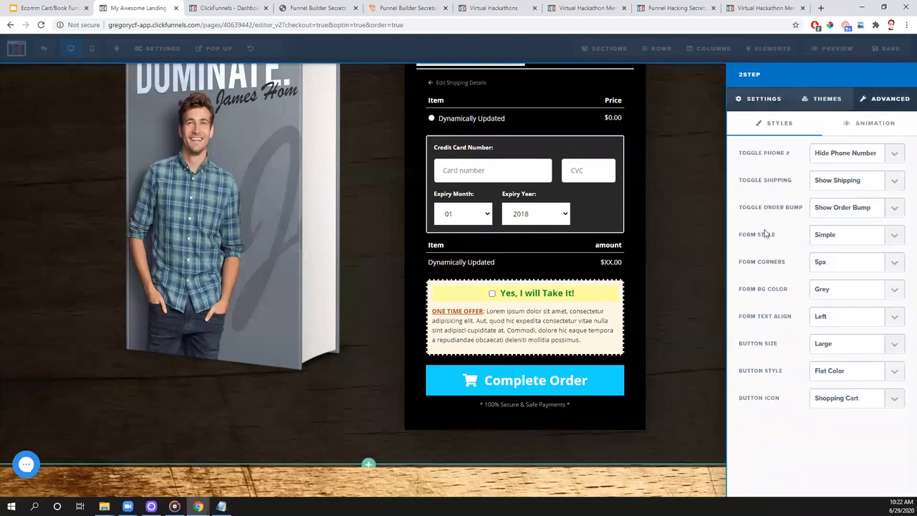
pyautogui.click(894, 208)
pyautogui.click(871, 232)
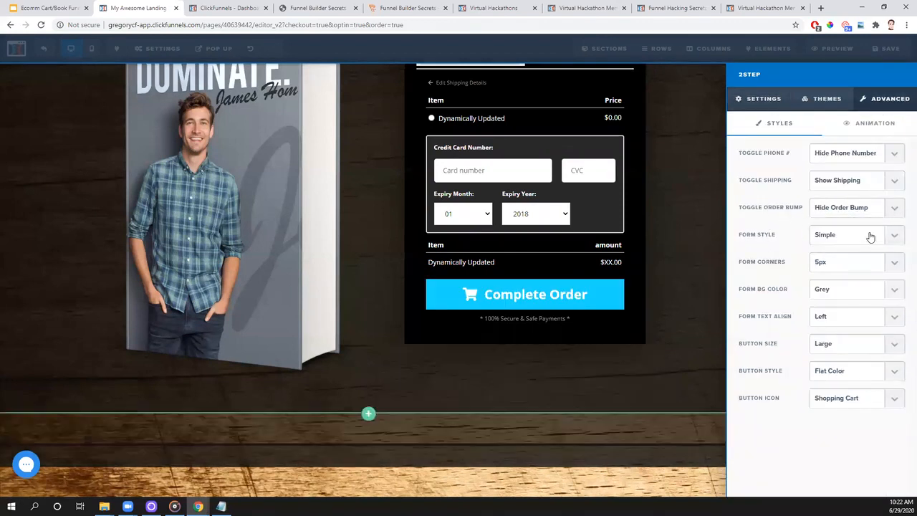
pyautogui.click(894, 207)
pyautogui.click(851, 219)
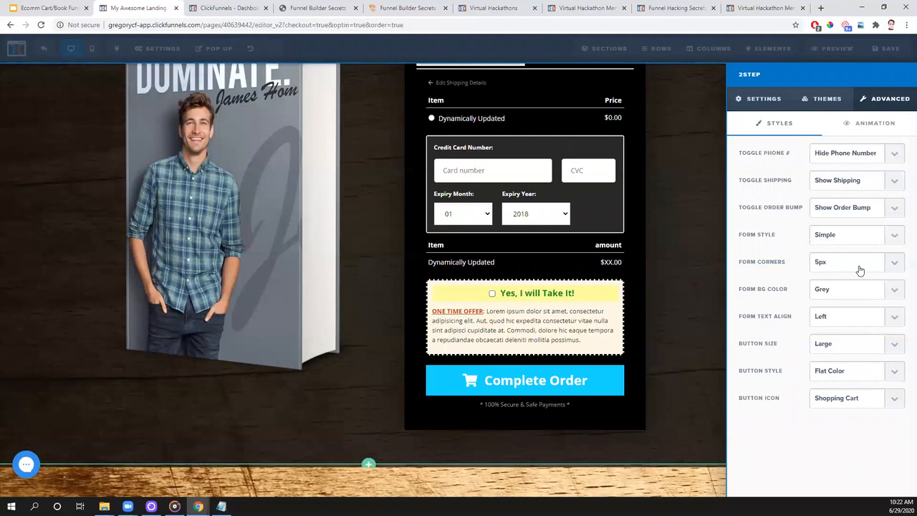
# - Find the order bump text settings for Step #2 and check the order bump's price in the Notepad price list
pyautogui.click(782, 105)
pyautogui.scroll(-1, 775, 370)
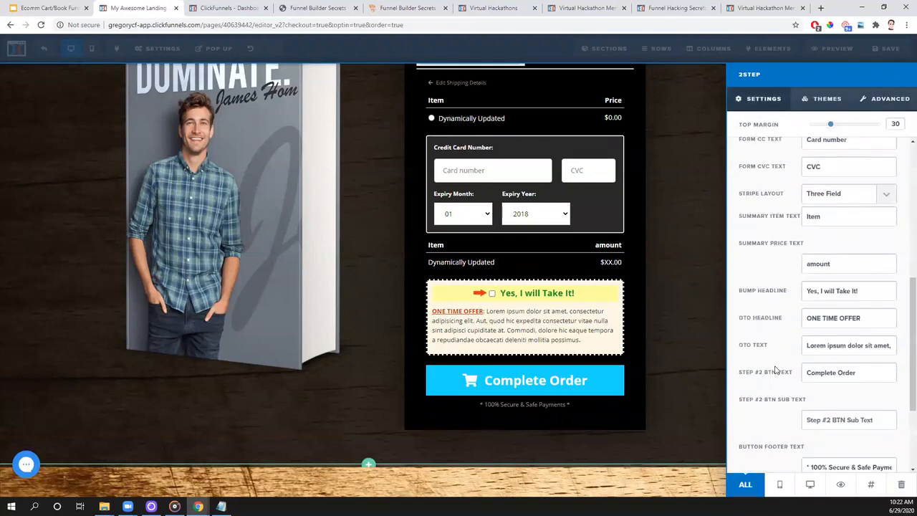
pyautogui.scroll(-2, 776, 370)
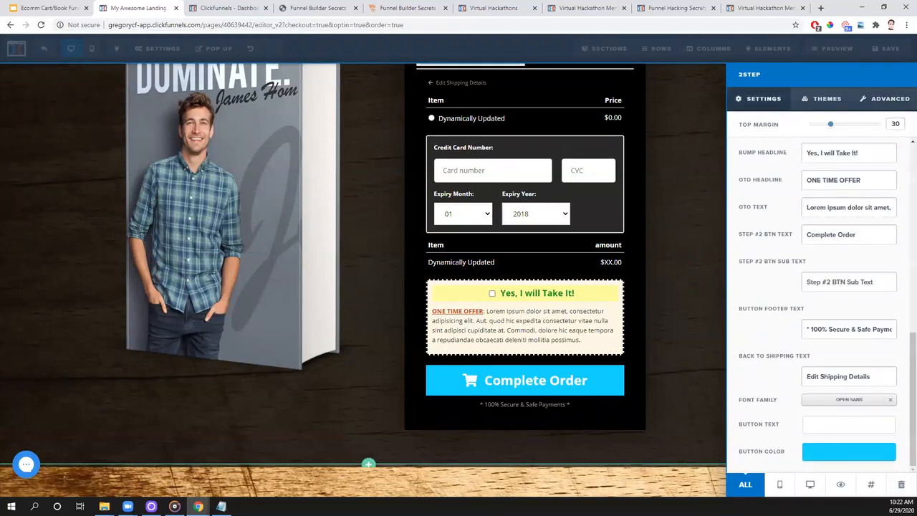
pyautogui.hotkey('alt', 'Tab')
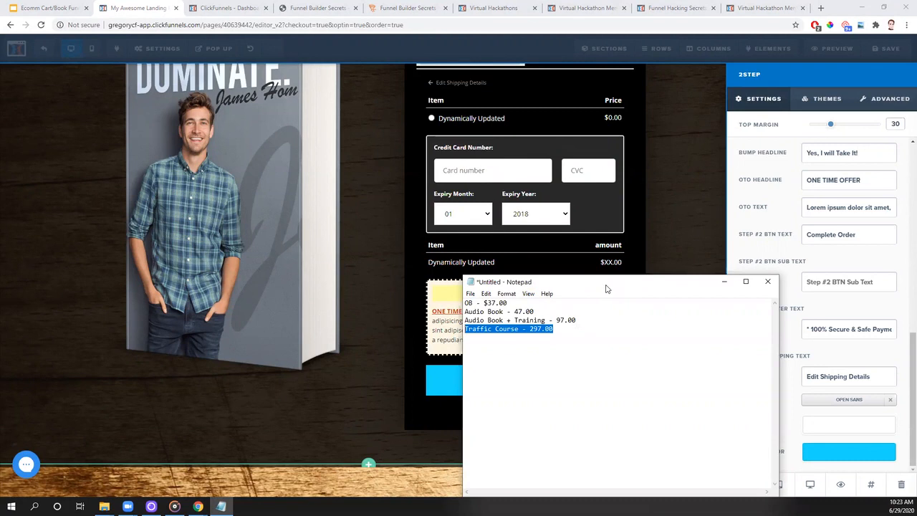
pyautogui.hotkey('alt', 'Tab')
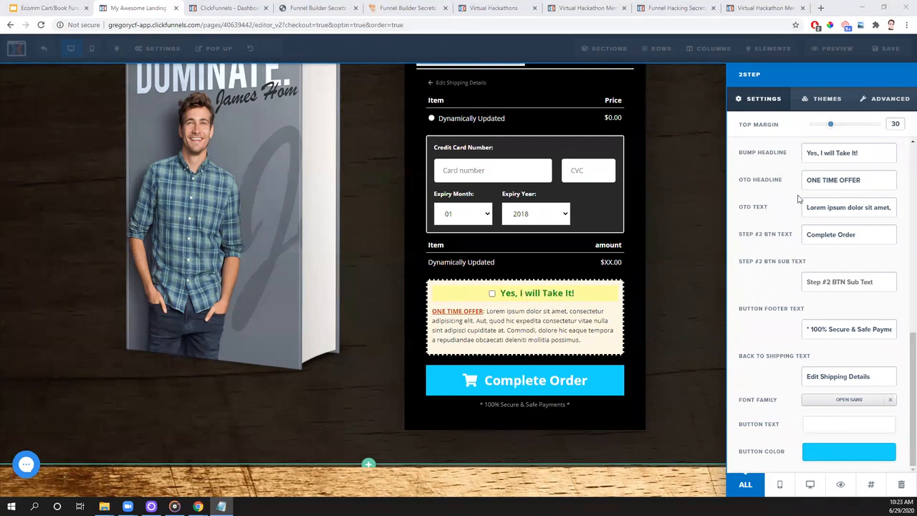
# - Set the order bump headline to "Yes, I Want [seller's first name]'s Templates"
pyautogui.scroll(2, 831, 271)
pyautogui.moveTo(863, 250); pyautogui.dragTo(826, 254)
pyautogui.write('W')
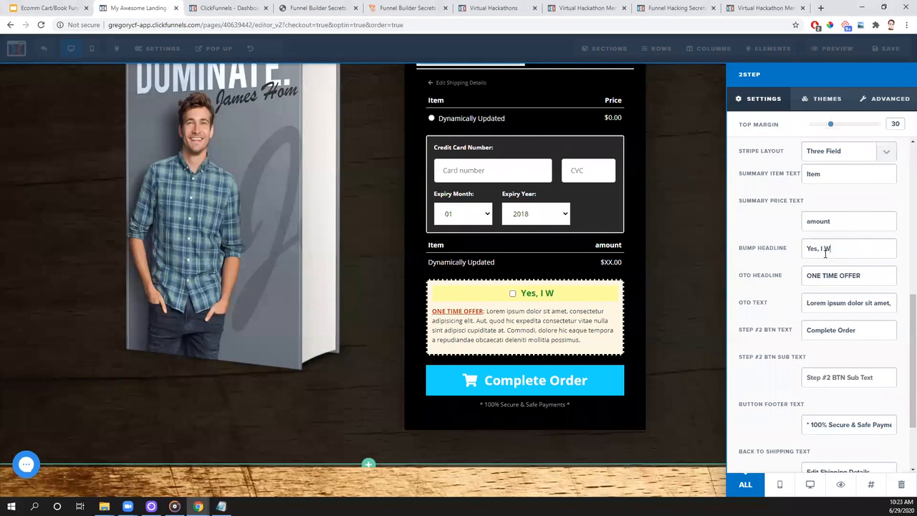
pyautogui.write("ant Greg's Templates")
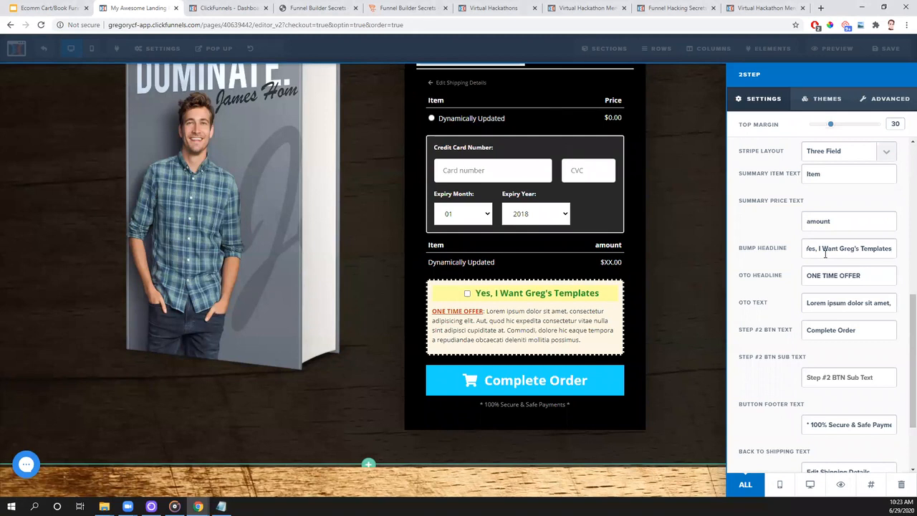
# - Set the order bump's OTO headline to "ONLY $37.00"
pyautogui.moveTo(865, 277); pyautogui.dragTo(772, 279)
pyautogui.write('Onl')
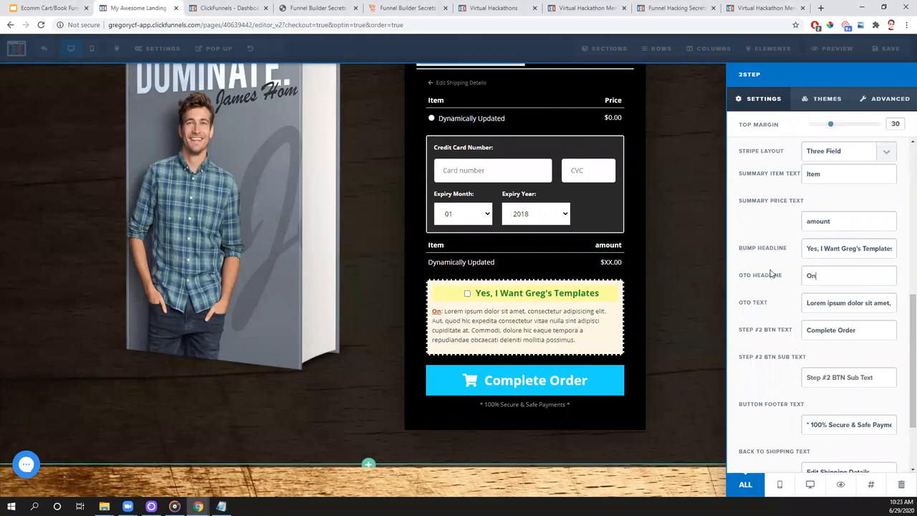
pyautogui.press('BackSpace')
pyautogui.press('BackSpace')
pyautogui.write('NM')
pyautogui.press('BackSpace')
pyautogui.write('L')
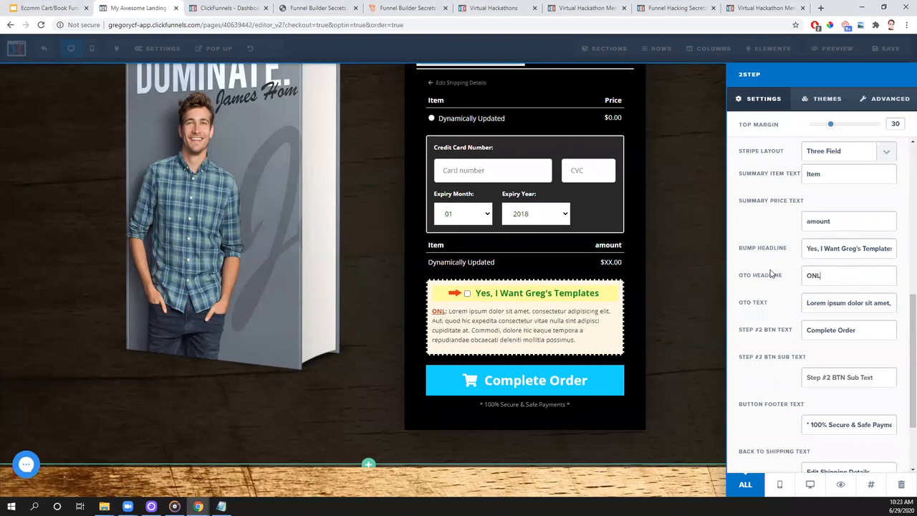
pyautogui.write('Y $37.00')
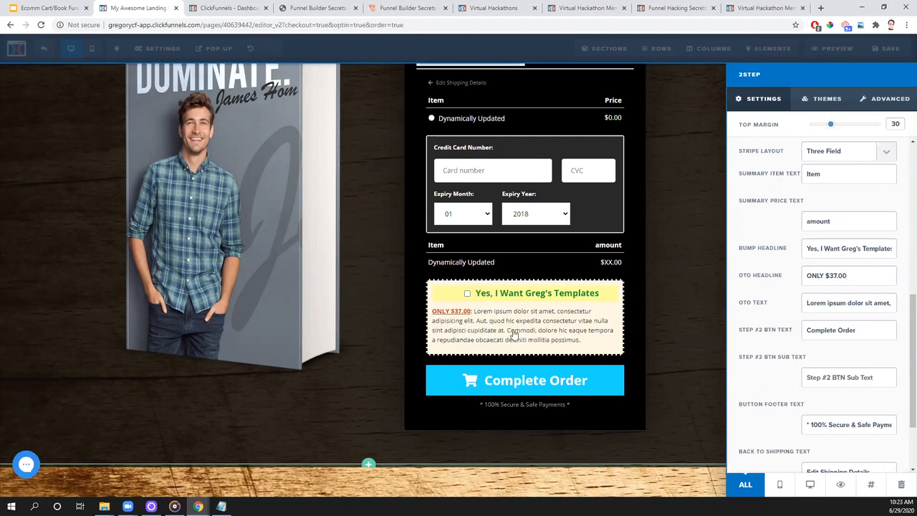
# - Set the OTO text to "The description of [seller's first name]'s 3 Funnel Templates and everything you get when you check the box above."
pyautogui.tripleClick(840, 302)
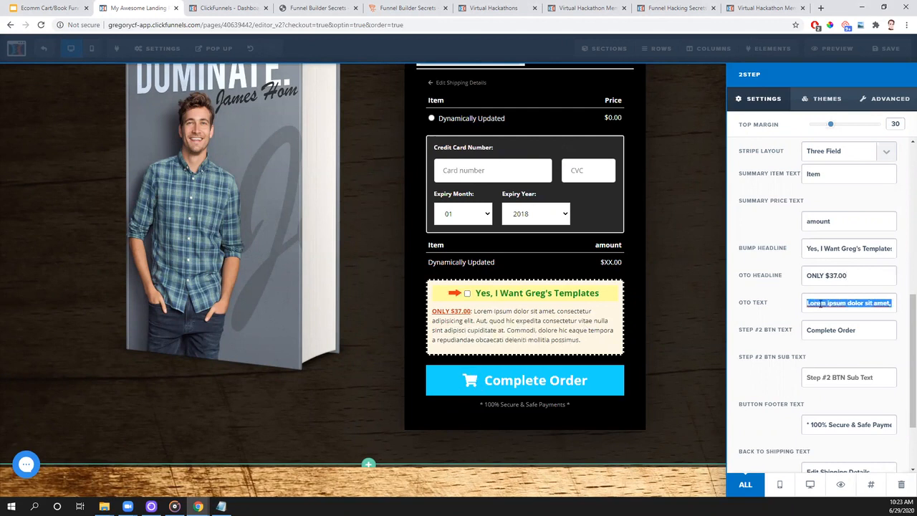
pyautogui.press('BackSpace')
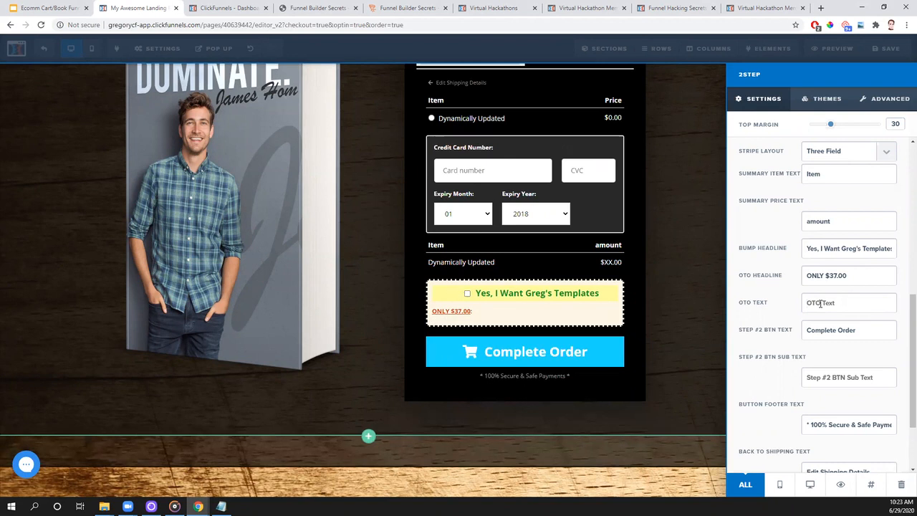
pyautogui.write('The description of ')
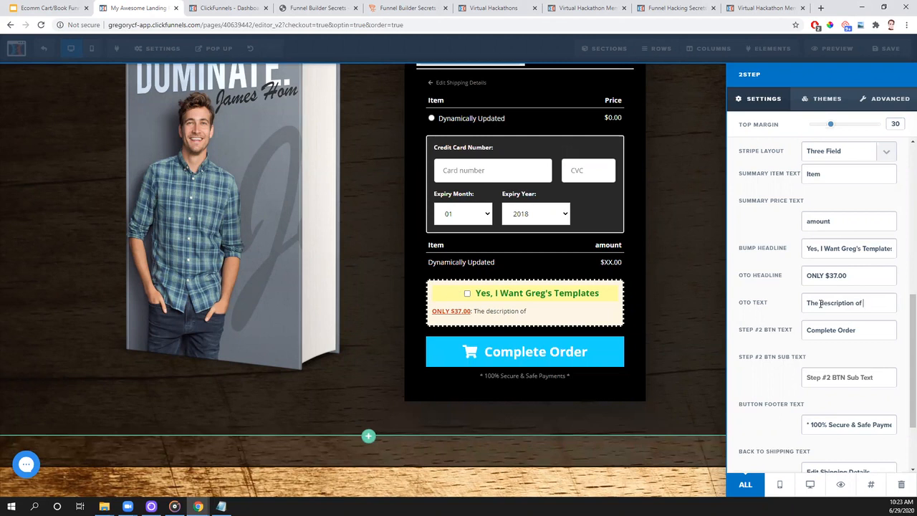
pyautogui.write("Greg's 3 Fu")
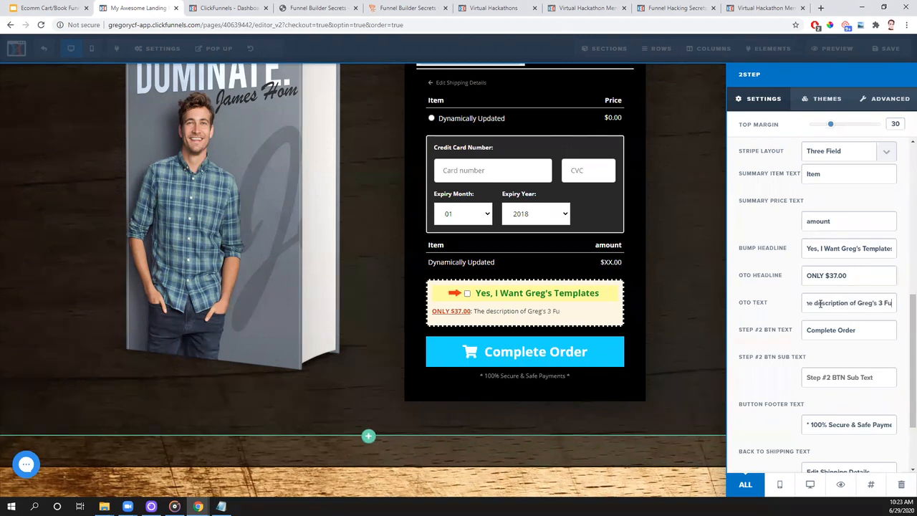
pyautogui.write('nnel Templates and')
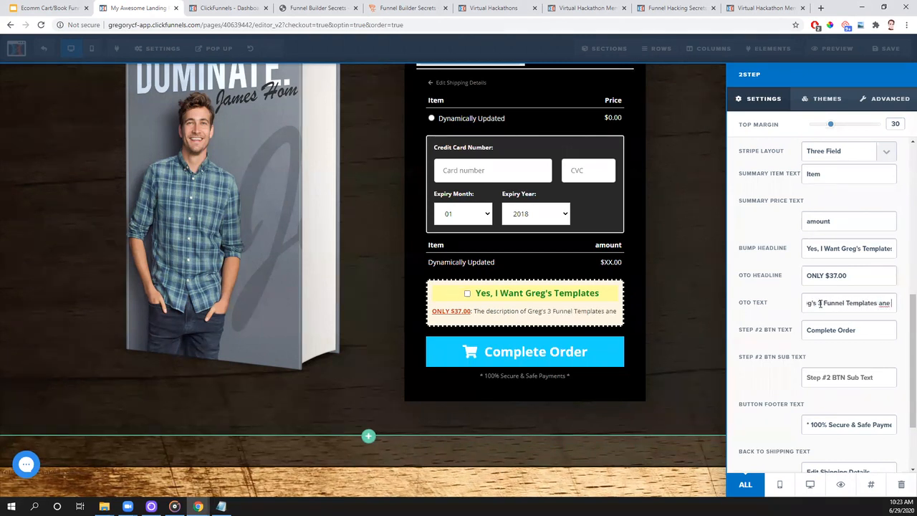
pyautogui.write(' everything you')
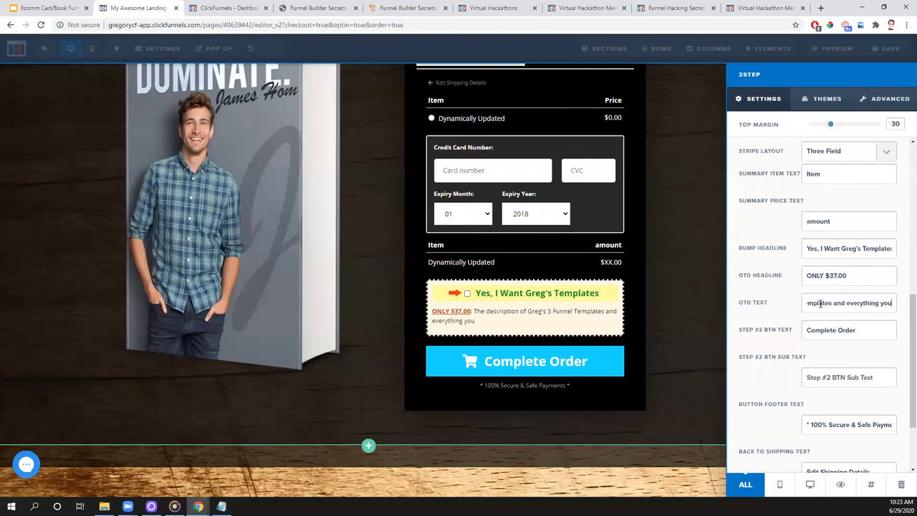
pyautogui.write(' get when you check the')
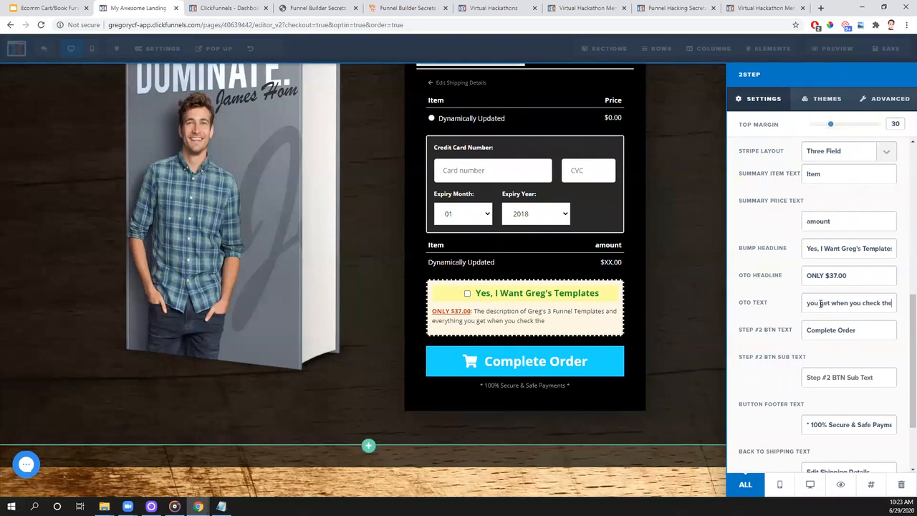
pyautogui.write(' box above.')
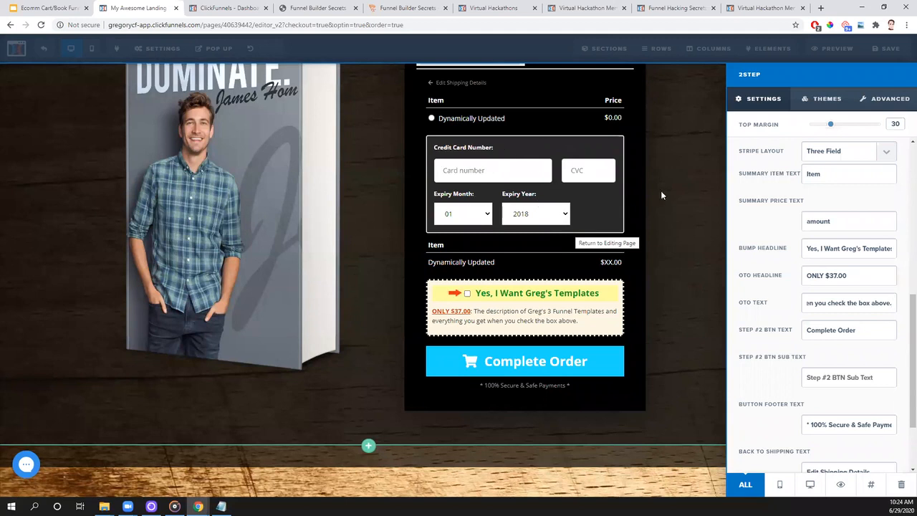
# - Change the order form's Stripe layout to One Field
pyautogui.scroll(-3, 860, 233)
pyautogui.scroll(8, 846, 280)
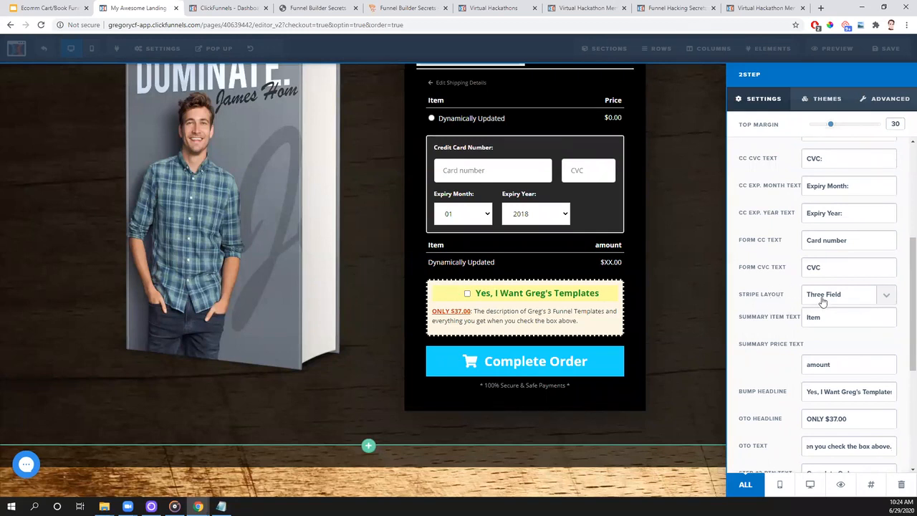
pyautogui.click(884, 295)
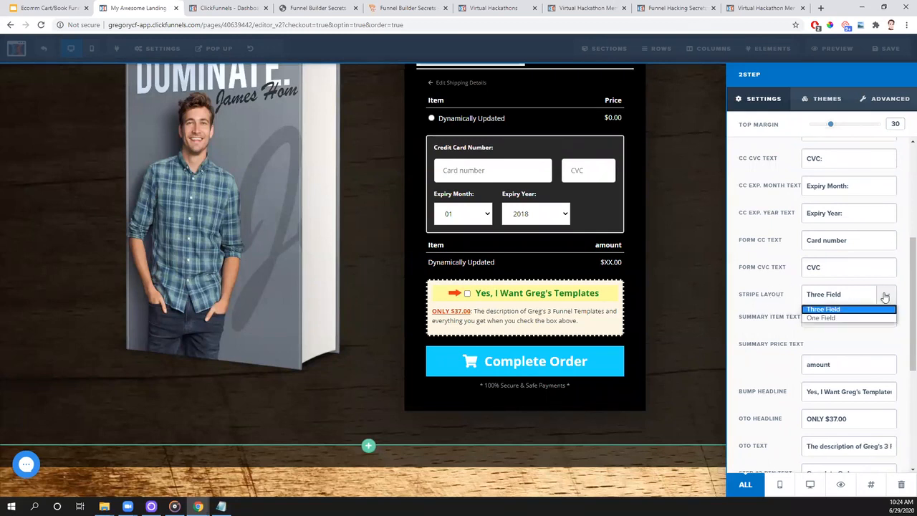
pyautogui.click(851, 317)
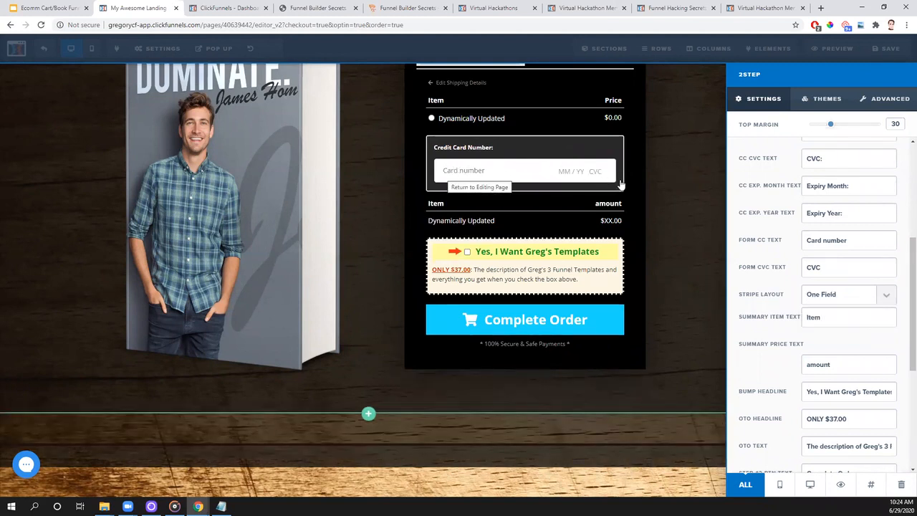
# - Close the order form settings, save the page, and open its preview in an incognito window
pyautogui.click(681, 259)
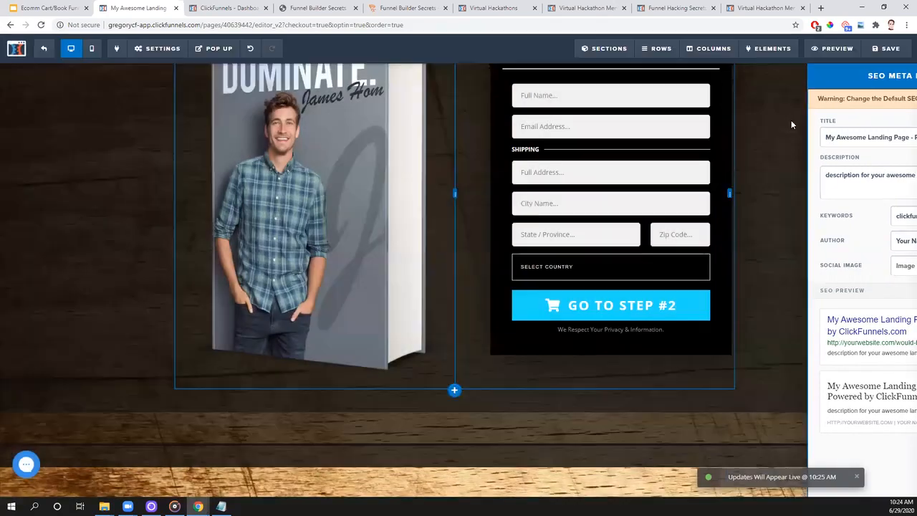
pyautogui.click(791, 125)
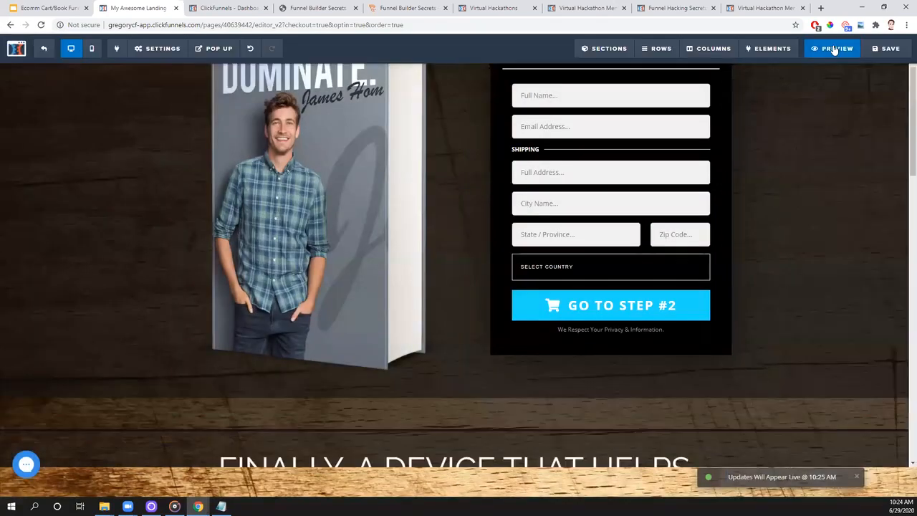
pyautogui.rightClick(837, 48)
pyautogui.click(795, 77)
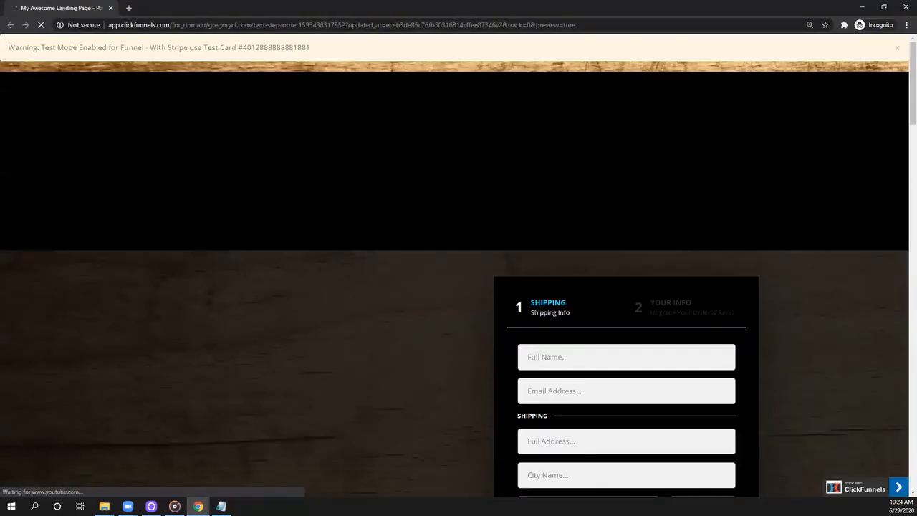
# - Fill in the customer's full name and email address in the shipping step of the previewed order form
pyautogui.scroll(-3, 709, 305)
pyautogui.click(582, 106)
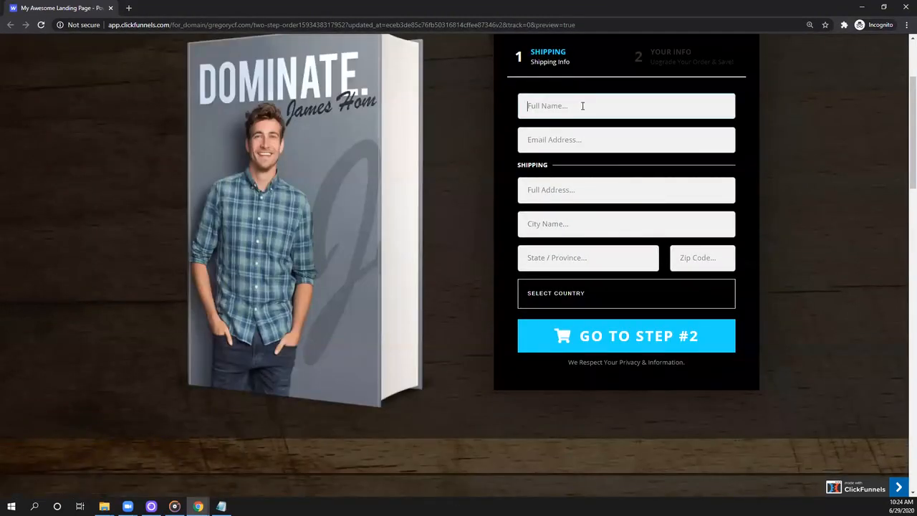
pyautogui.press('Tab')
# - Fill in the shipping street address, city, state or province, and zip code with placeholder details
pyautogui.press('Tab')
pyautogui.write('123 Fake St.')
pyautogui.press('Tab')
pyautogui.write('Fakesville')
pyautogui.press('Tab')
pyautogui.write('Faketario')
pyautogui.press('Tab')
pyautogui.write('2lk34l2k3')
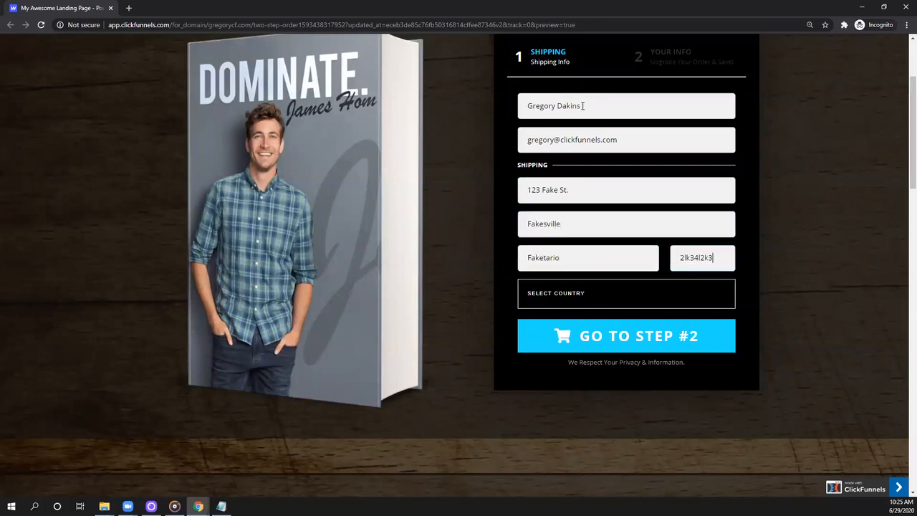
# - Select Canada as the shipping country and continue to the order form's second step
pyautogui.click(561, 290)
pyautogui.press('c')
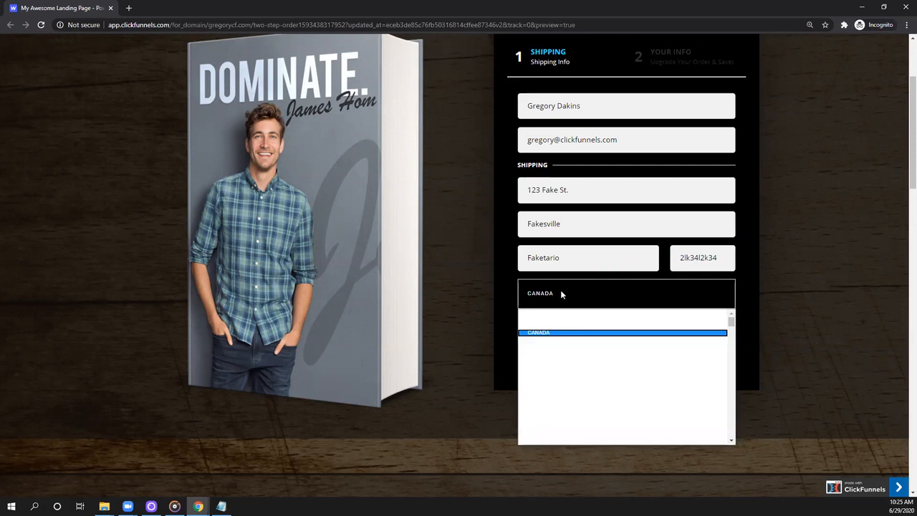
pyautogui.press('Return')
pyautogui.click(638, 335)
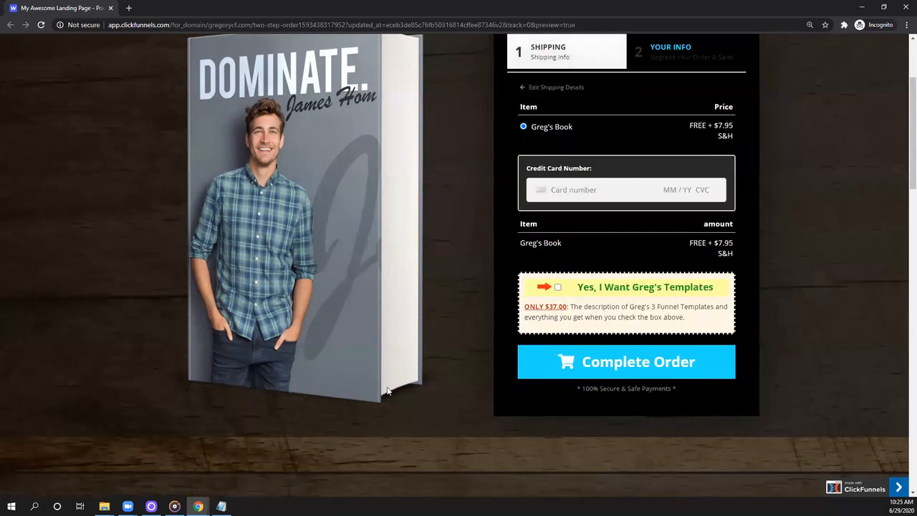
# - Review the second order step, toggle the order bump checkbox to test it, and close the preview
pyautogui.scroll(2, 445, 335)
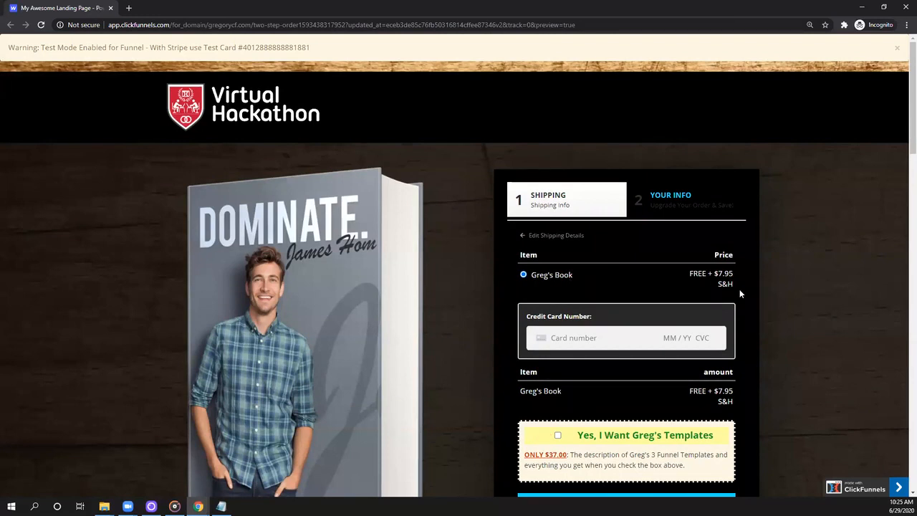
pyautogui.scroll(-2, 740, 289)
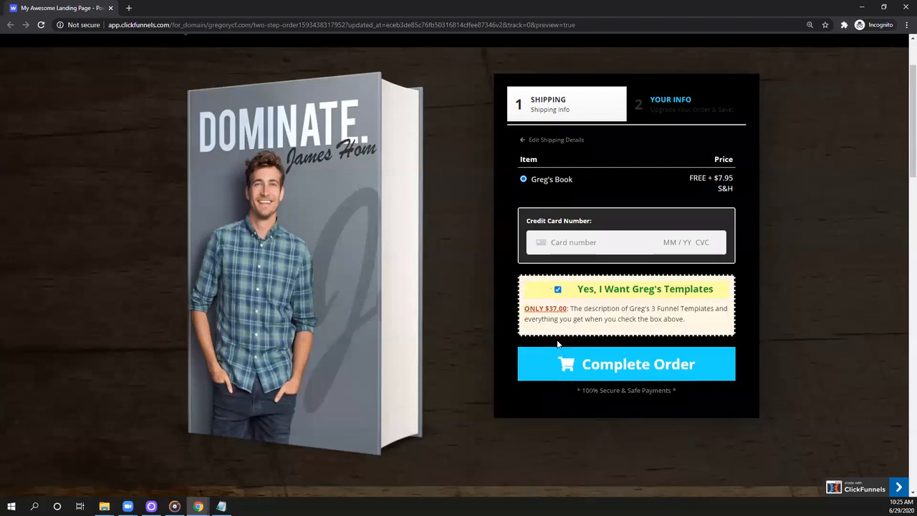
pyautogui.click(558, 289)
pyautogui.click(558, 291)
pyautogui.click(558, 291)
pyautogui.click(111, 8)
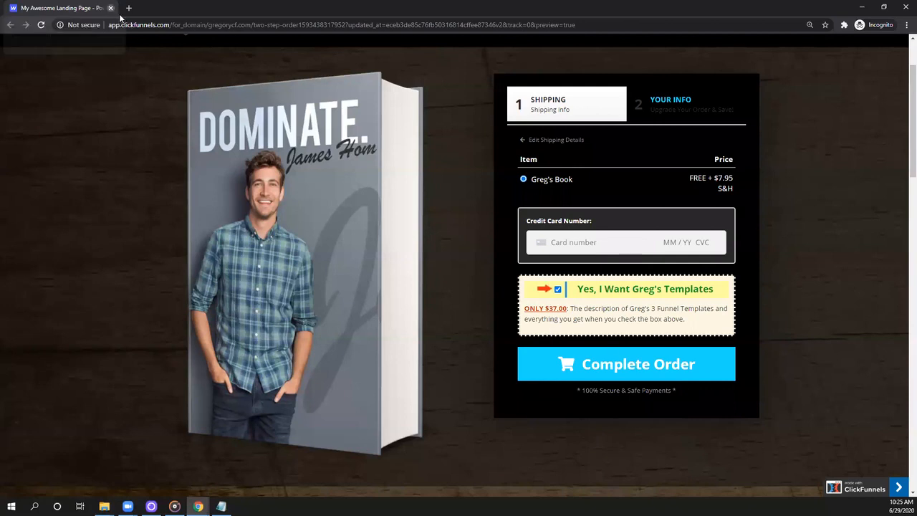
# - Look over the order page in the editor and save it
pyautogui.scroll(2, 491, 401)
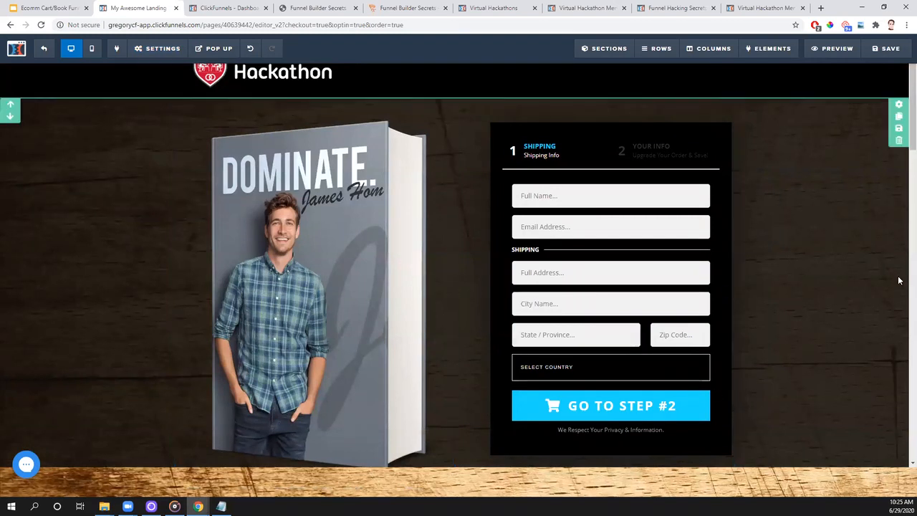
pyautogui.scroll(-5, 859, 270)
pyautogui.scroll(5, 859, 270)
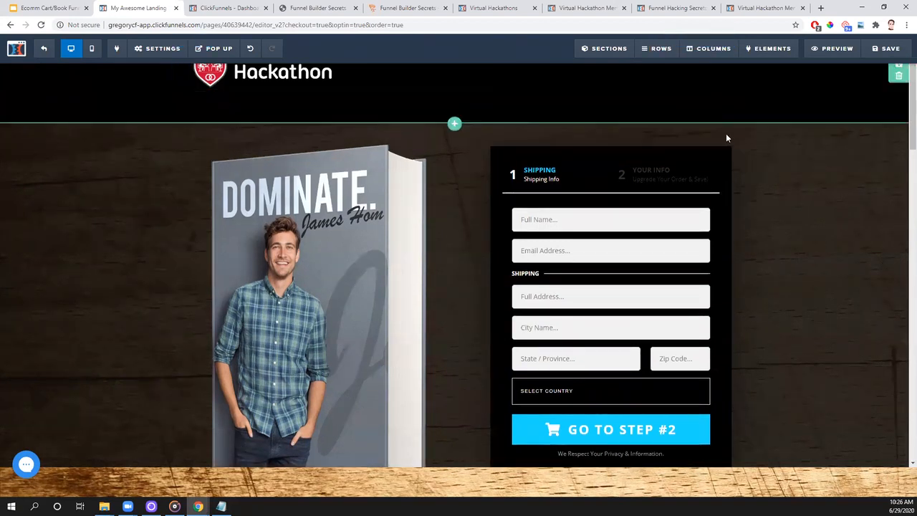
pyautogui.click(891, 51)
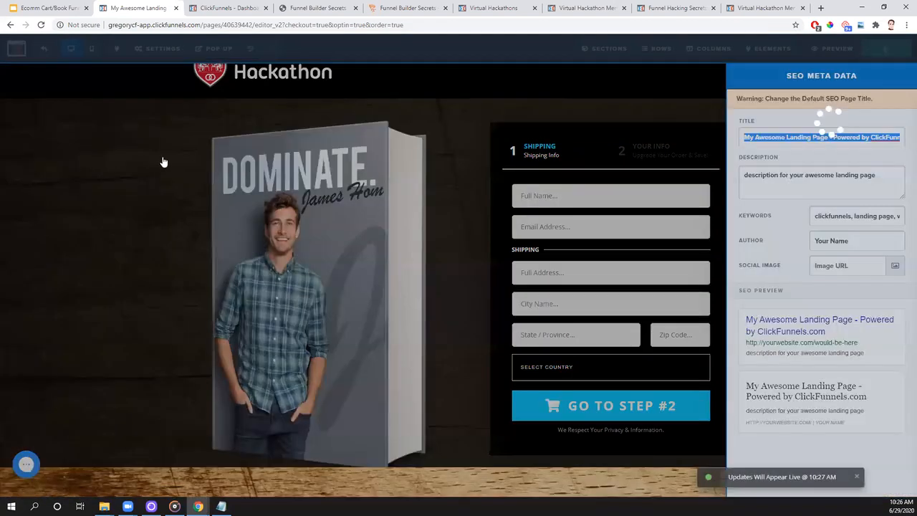
# - Check the page's SEO meta data settings, and exit to the funnel step before reopening the order page in the editor
pyautogui.click(164, 162)
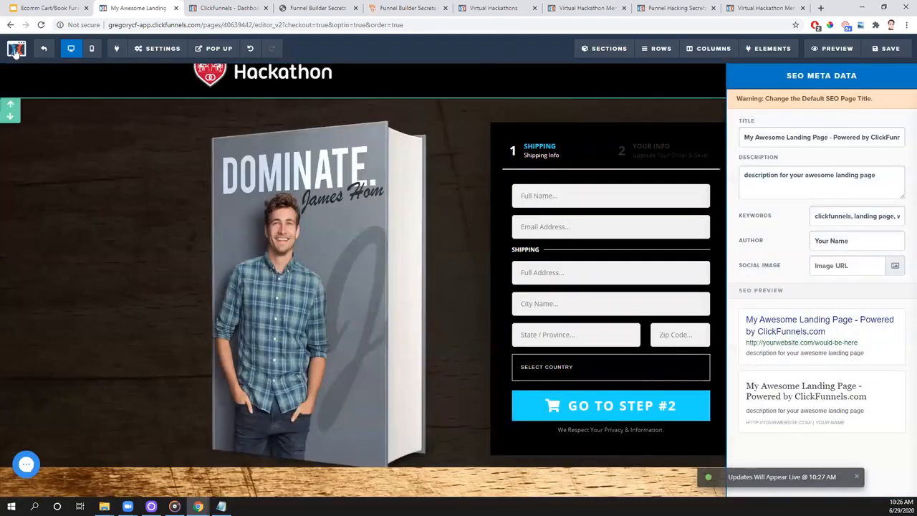
pyautogui.click(43, 55)
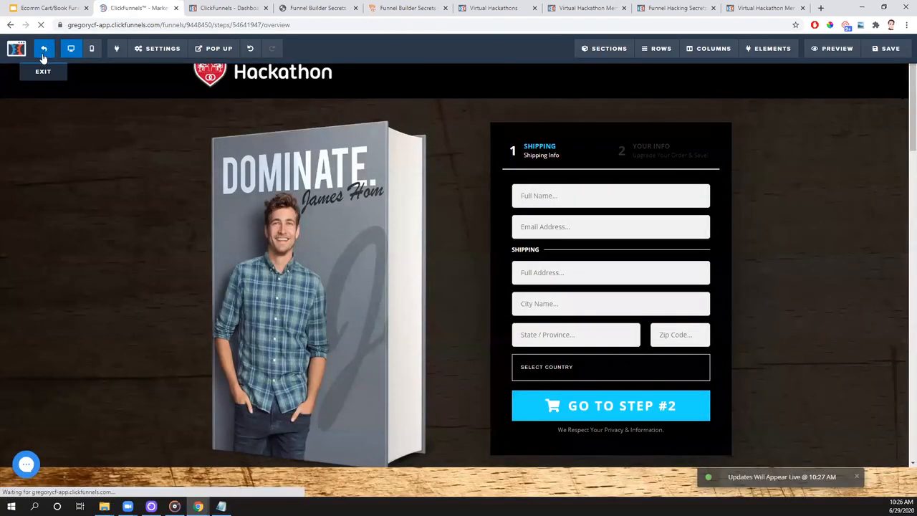
pyautogui.click(375, 306)
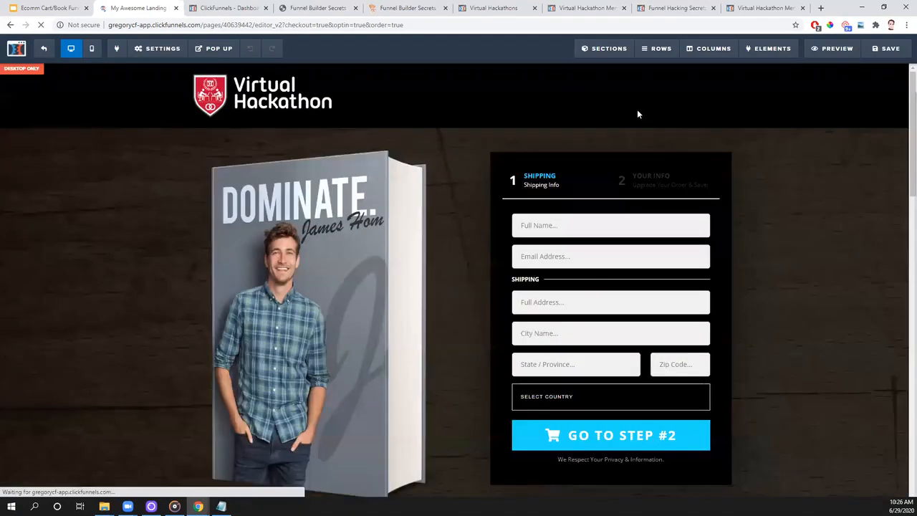
# - Replace the DOMINATE book image beside the order form with the blue "How to Run a Virtual Hackathon" cover from the image library
pyautogui.scroll(-3, 728, 236)
pyautogui.scroll(2, 732, 237)
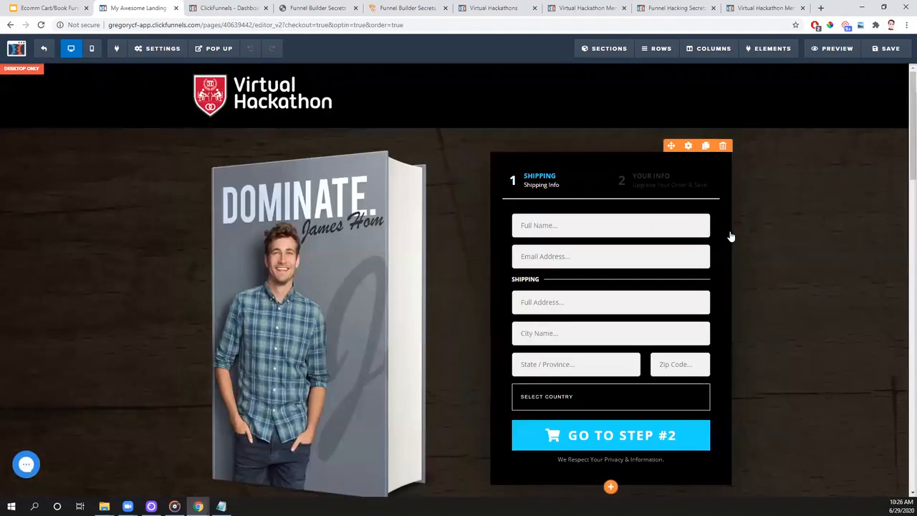
pyautogui.scroll(-1, 731, 236)
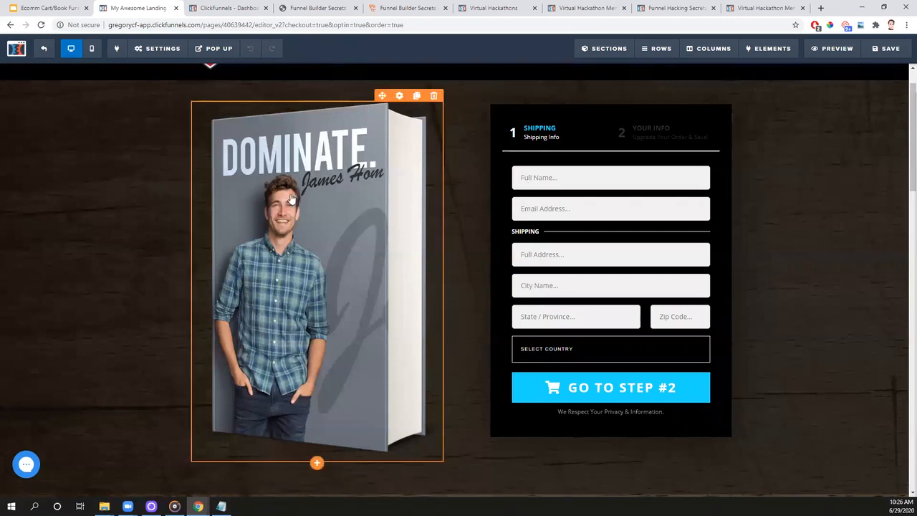
pyautogui.click(399, 96)
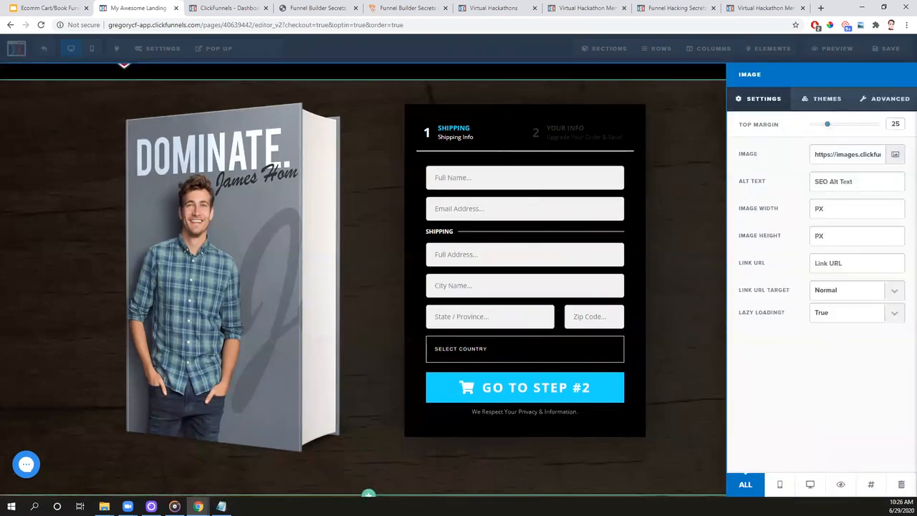
pyautogui.click(896, 154)
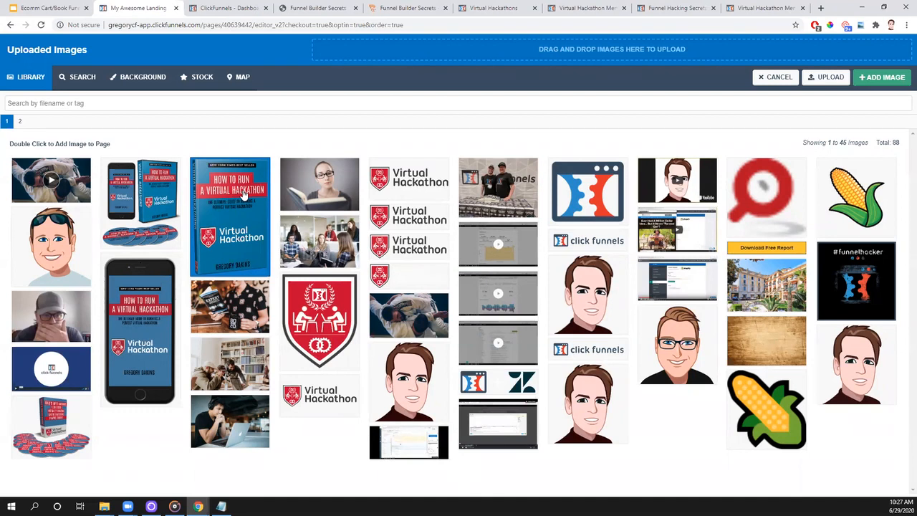
pyautogui.doubleClick(234, 244)
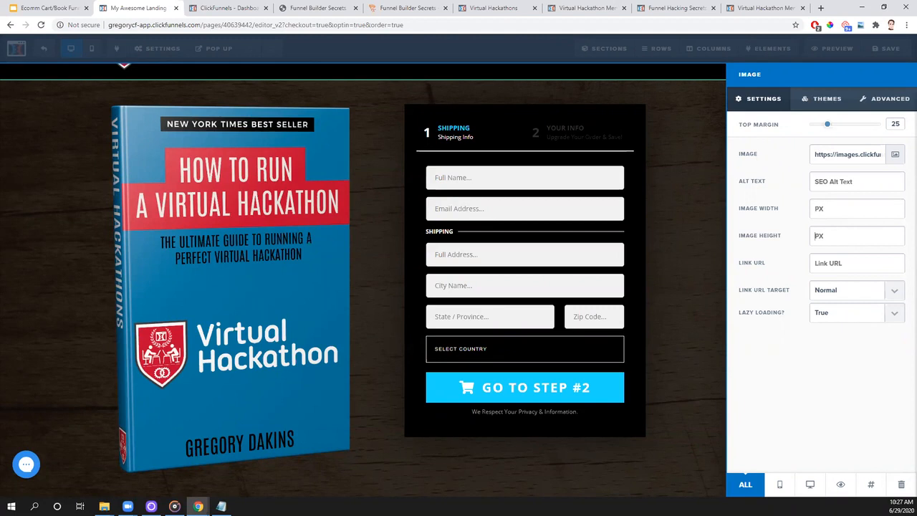
# - Try an image height of 450 and a width of 555555 on the book cover, and clear the width
pyautogui.write('450')
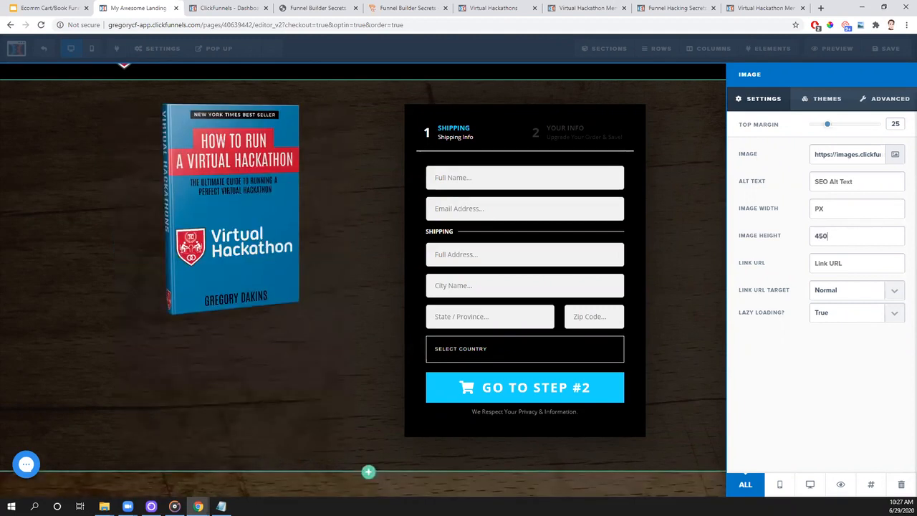
pyautogui.write('555555')
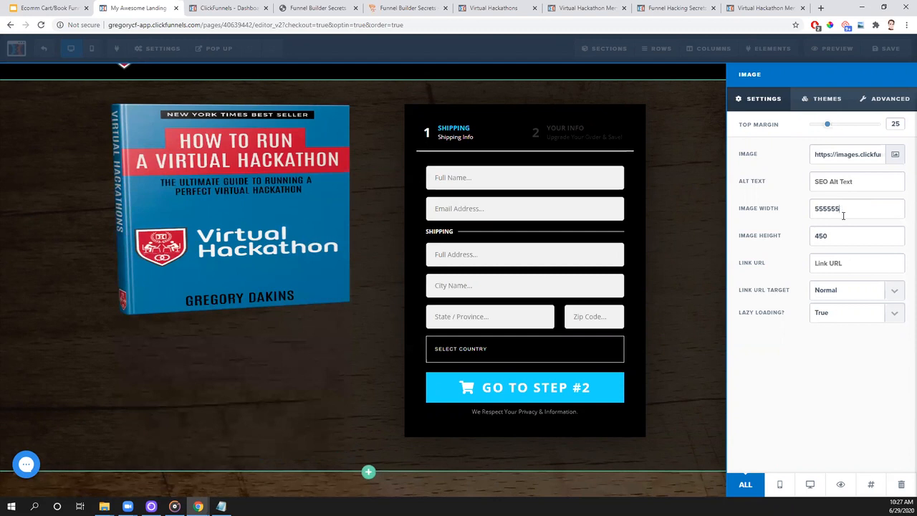
pyautogui.press('BackSpace')
pyautogui.press('BackSpace')
pyautogui.press('BackSpace')
pyautogui.press('BackSpace')
pyautogui.press('BackSpace')
pyautogui.press('BackSpace')
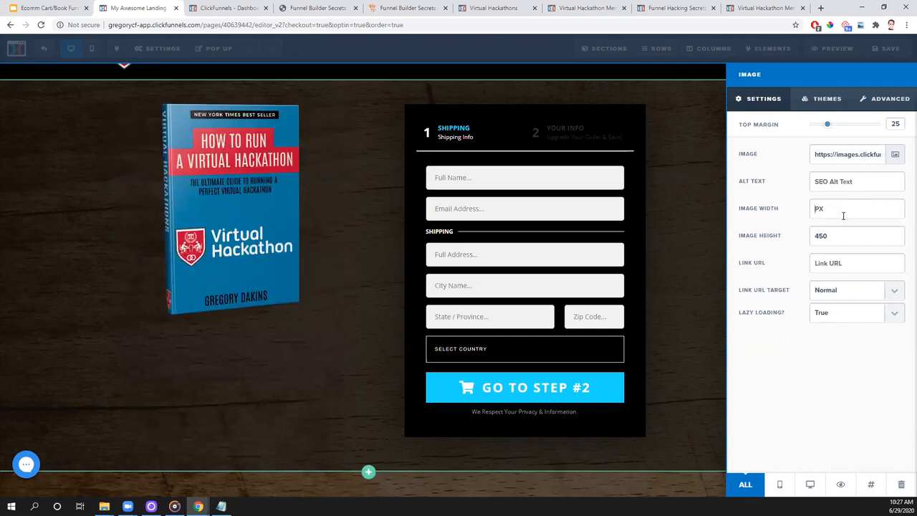
# - Set the book cover's image height to 600 and its top margin to 80, and close the image settings
pyautogui.doubleClick(809, 235)
pyautogui.write('600')
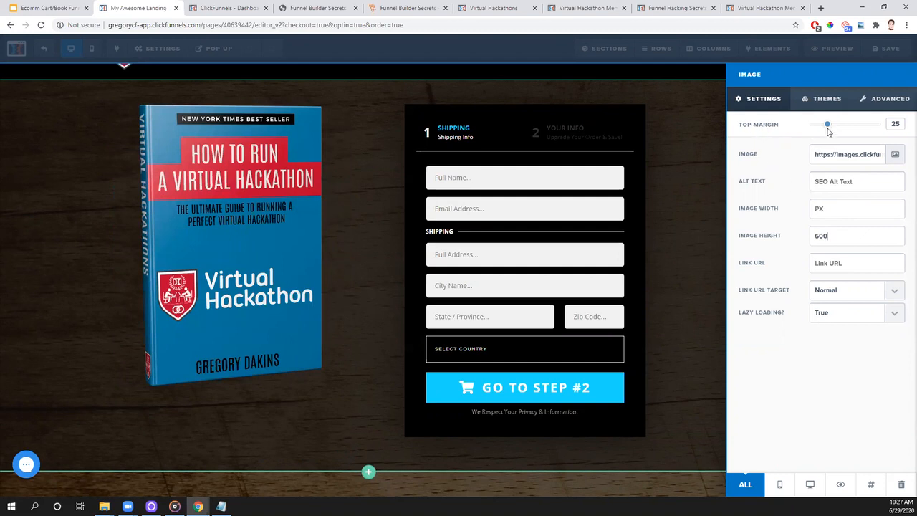
pyautogui.moveTo(827, 124); pyautogui.dragTo(860, 145)
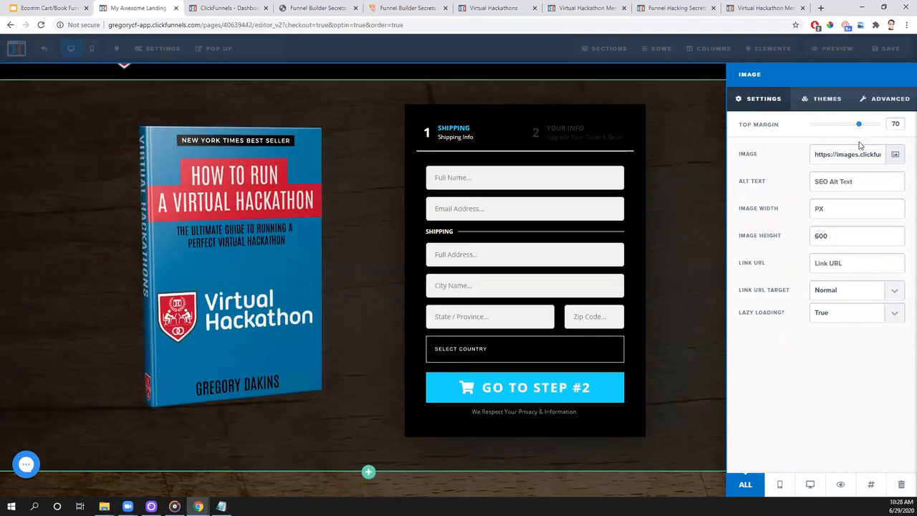
pyautogui.moveTo(859, 124); pyautogui.dragTo(805, 130)
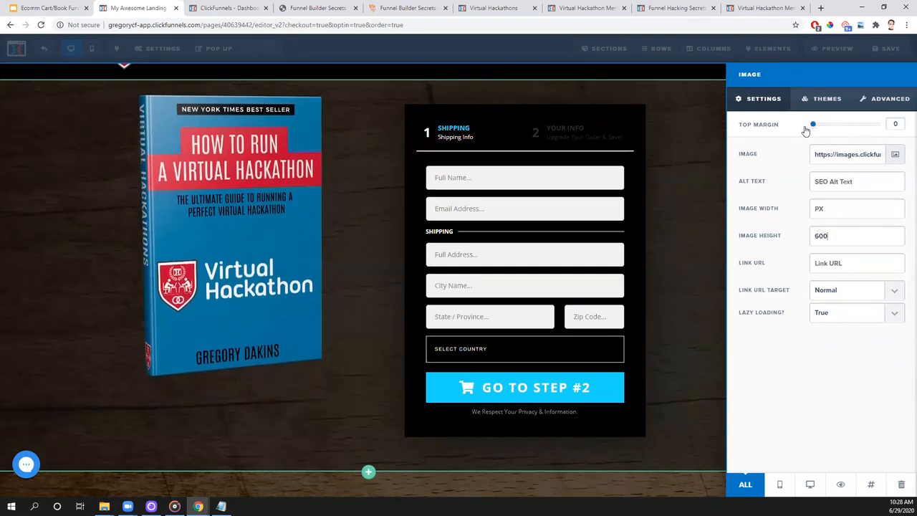
pyautogui.moveTo(823, 126)
pyautogui.mouseDown()
pyautogui.moveTo(840, 126)
pyautogui.moveTo(810, 125)
pyautogui.mouseUp()
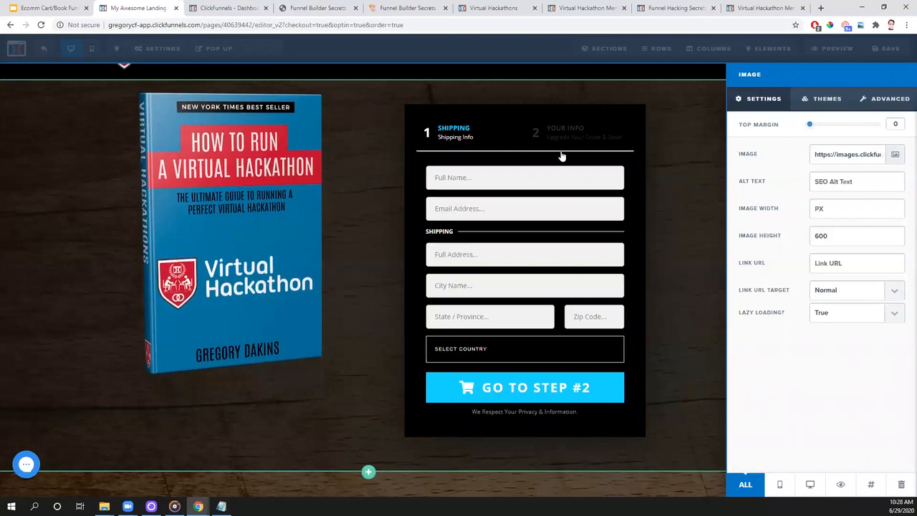
pyautogui.moveTo(810, 126); pyautogui.dragTo(868, 127)
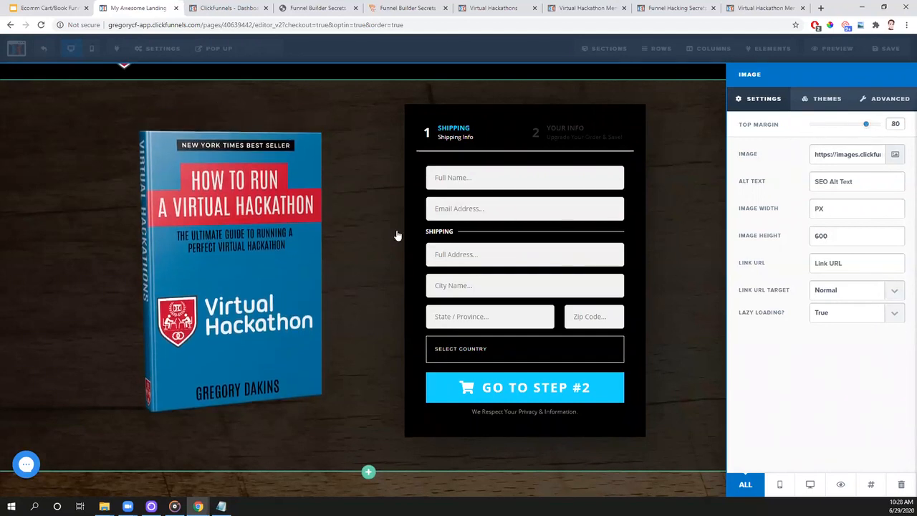
pyautogui.click(653, 436)
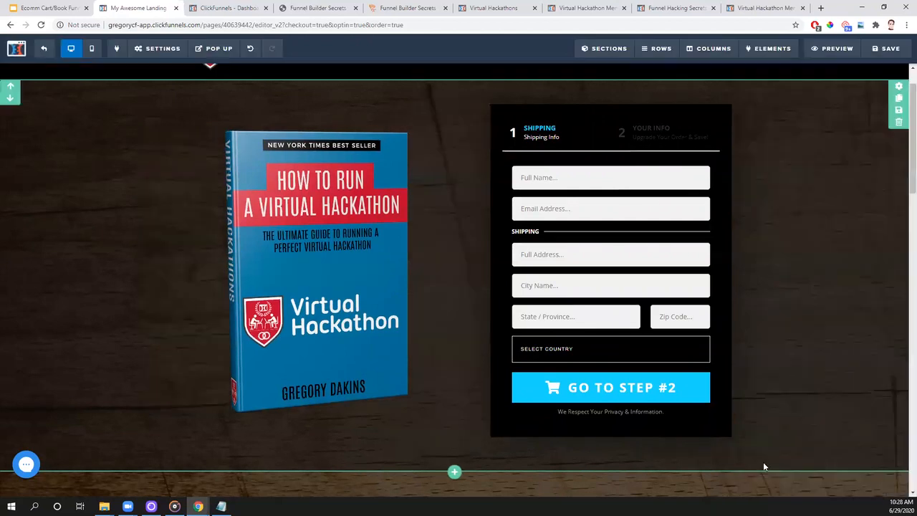
# - Replace the DOMINATE book image near the page's end with the "How to Run a Virtual Hackathon" cover and set its height to 450
pyautogui.scroll(1, 884, 378)
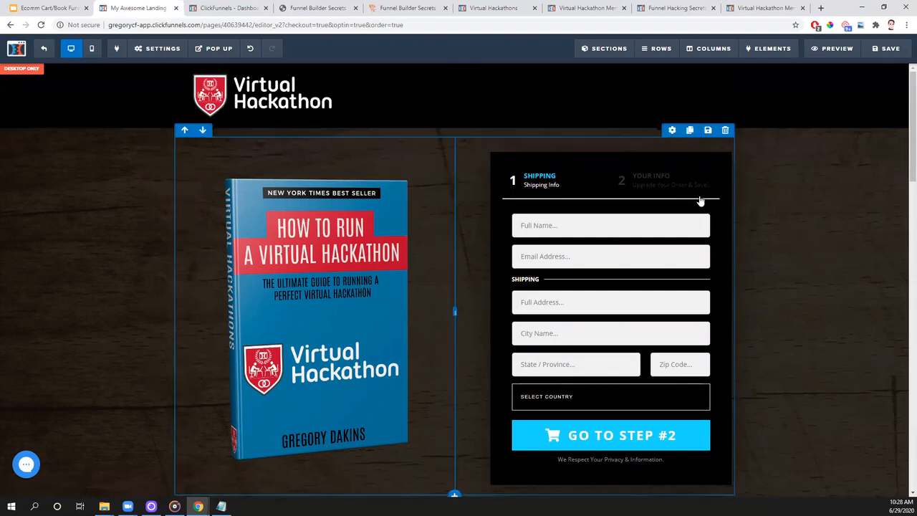
pyautogui.scroll(-8, 699, 197)
pyautogui.scroll(-10, 698, 196)
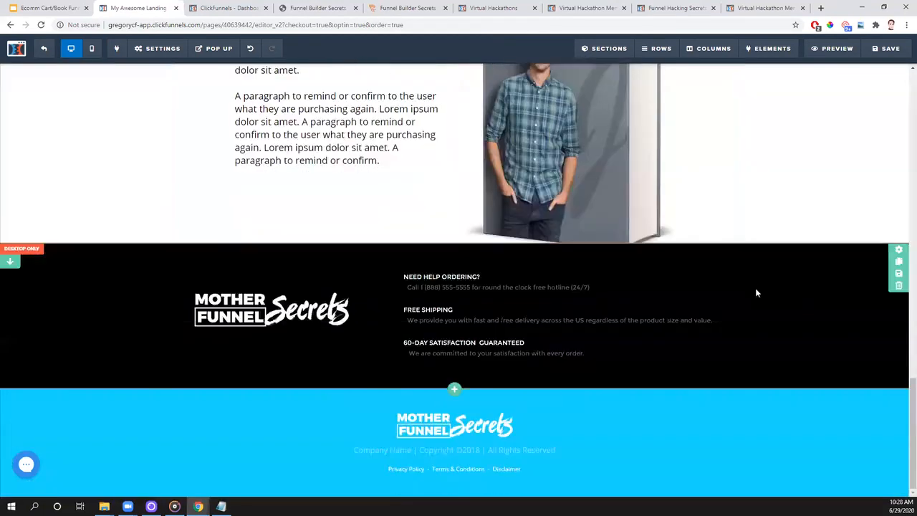
pyautogui.scroll(3, 755, 289)
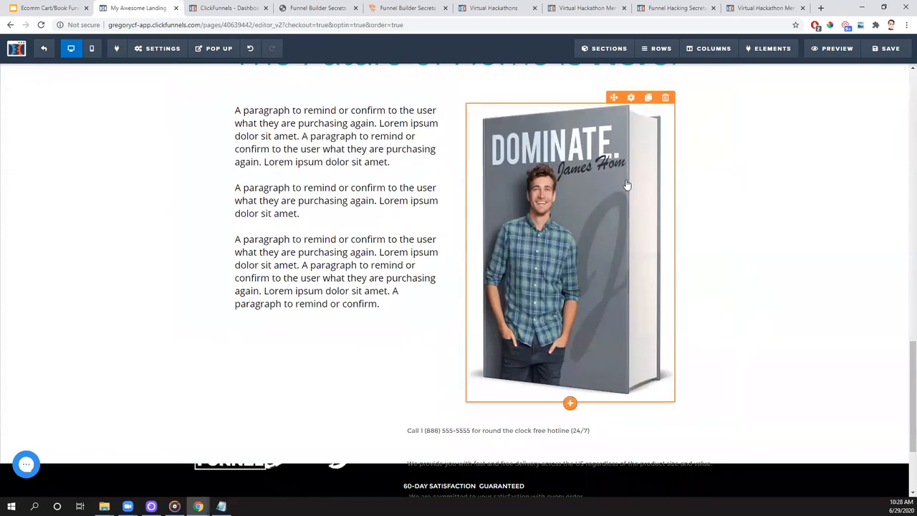
pyautogui.click(648, 187)
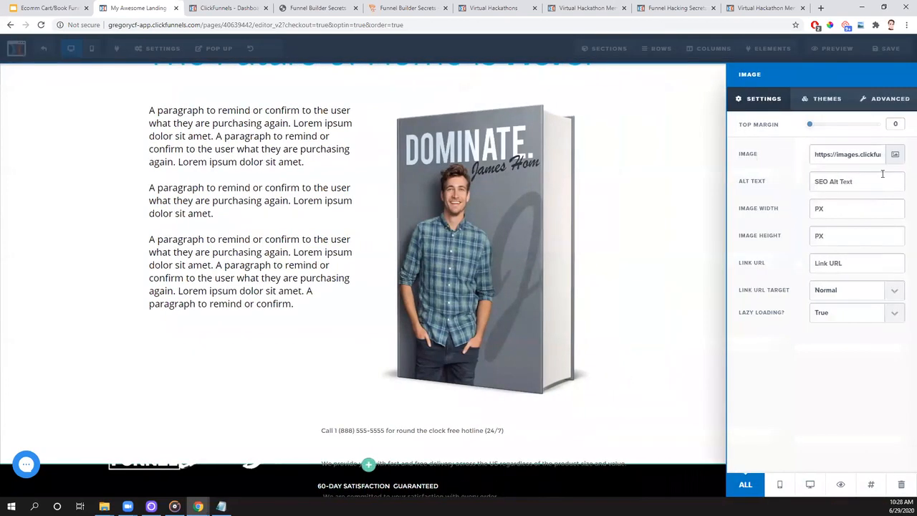
pyautogui.click(895, 153)
pyautogui.doubleClick(228, 244)
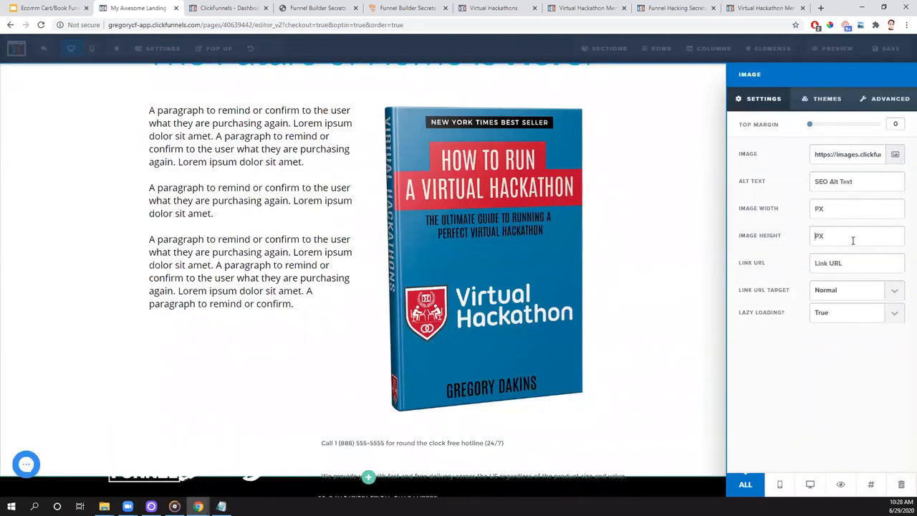
pyautogui.write('450')
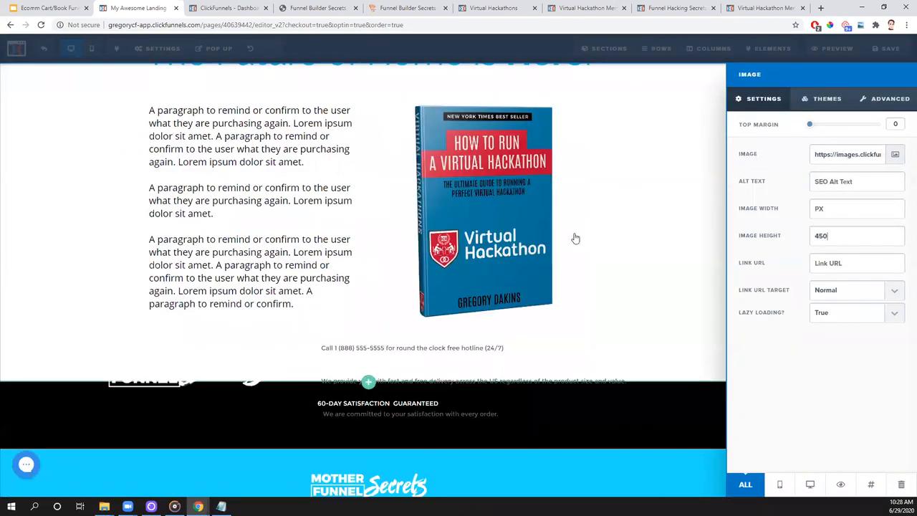
pyautogui.click(635, 218)
# - Delete the black desktop-only section with the ordering help, free shipping and satisfaction guarantee text
pyautogui.scroll(-3, 795, 254)
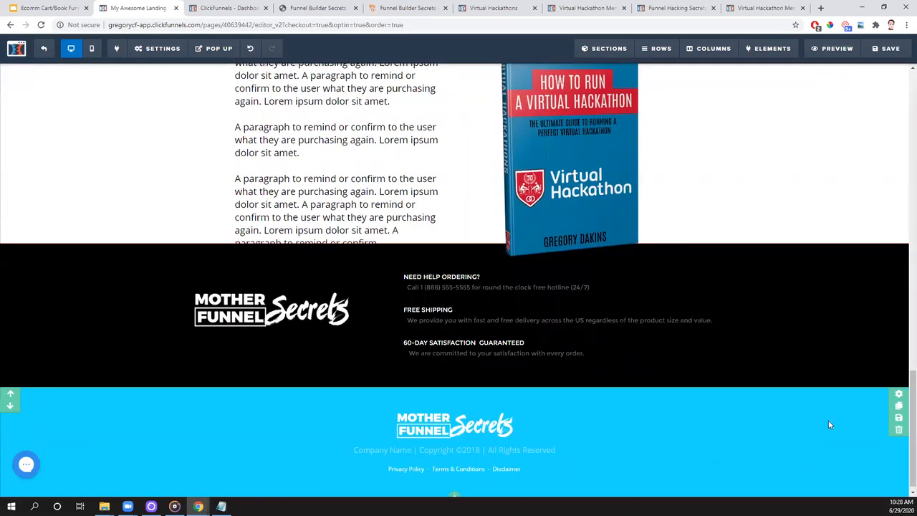
pyautogui.click(899, 285)
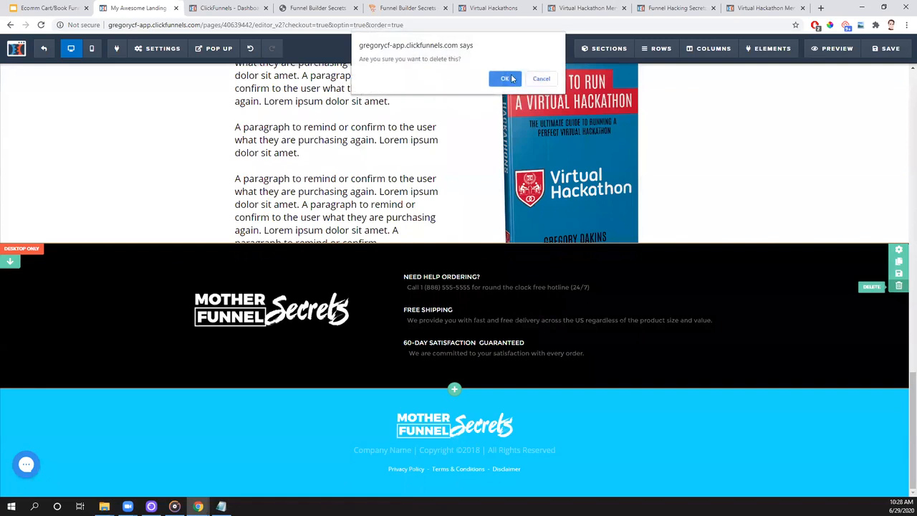
pyautogui.press('Return')
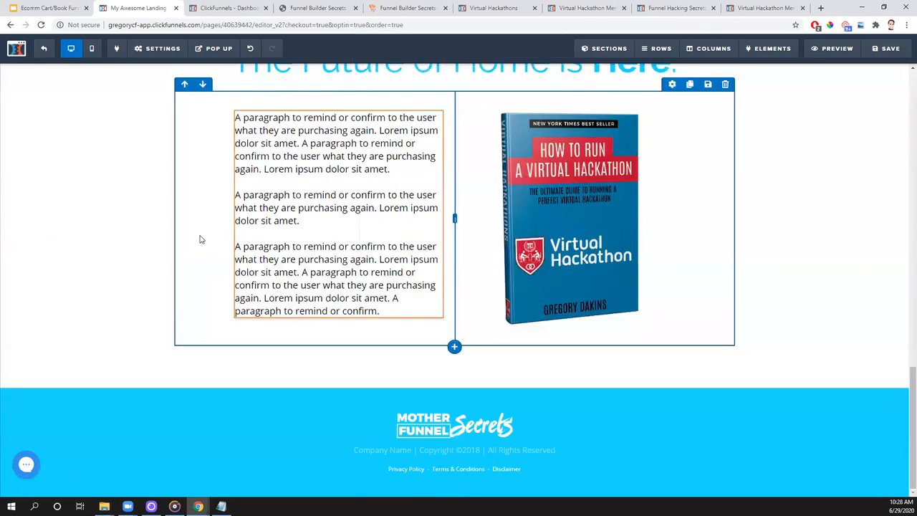
# - Replace the Mother Funnel Secrets logo in the blue footer with the Virtual Hackathon logo from the image library
pyautogui.click(455, 426)
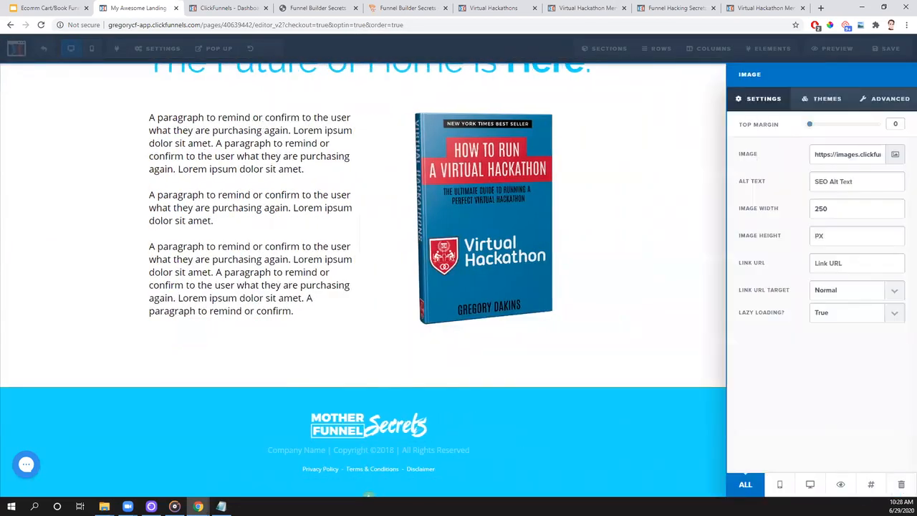
pyautogui.click(895, 155)
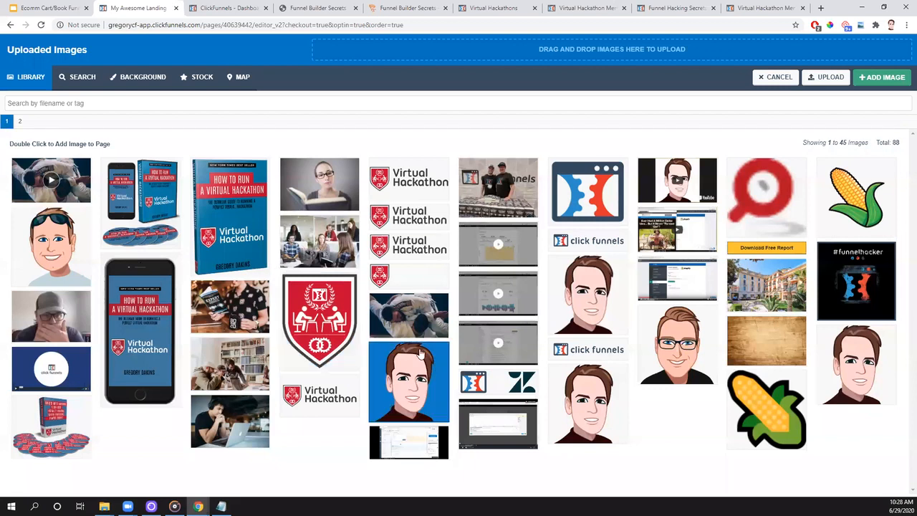
pyautogui.doubleClick(418, 254)
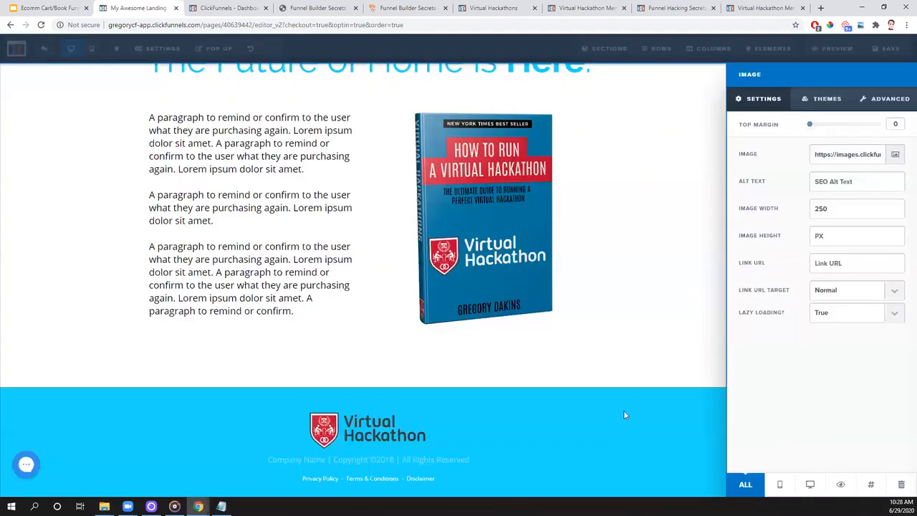
pyautogui.click(624, 410)
# - Reword the headline above the video to "FINALLY, A BOOK ON RUNNING HACKATHONS!"
pyautogui.scroll(6, 327, 239)
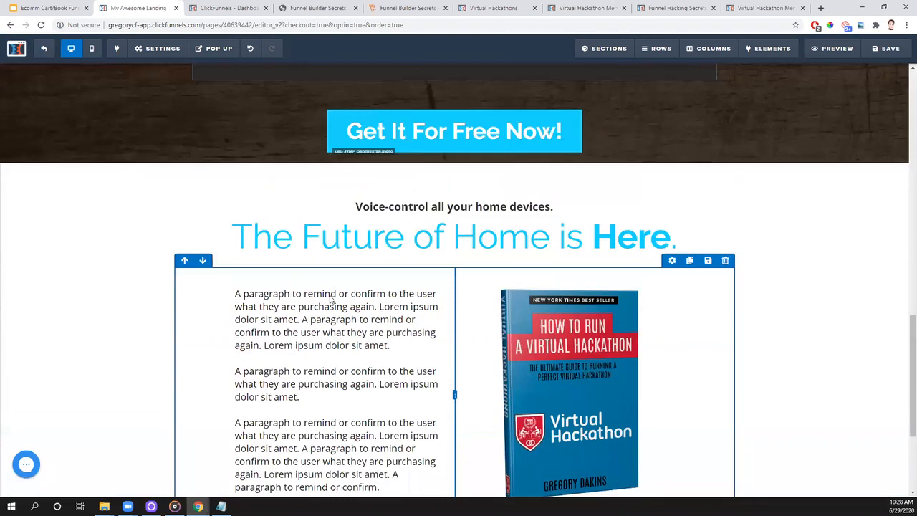
pyautogui.scroll(8, 344, 401)
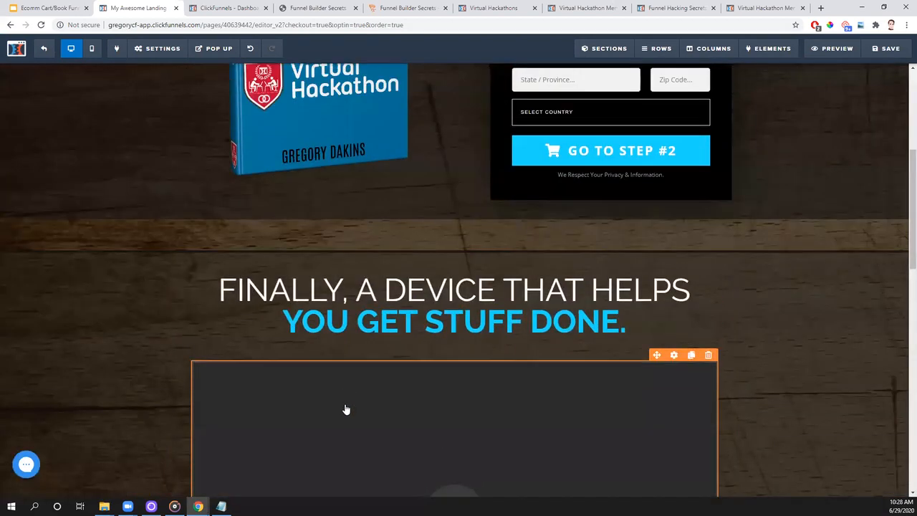
pyautogui.scroll(-5, 344, 409)
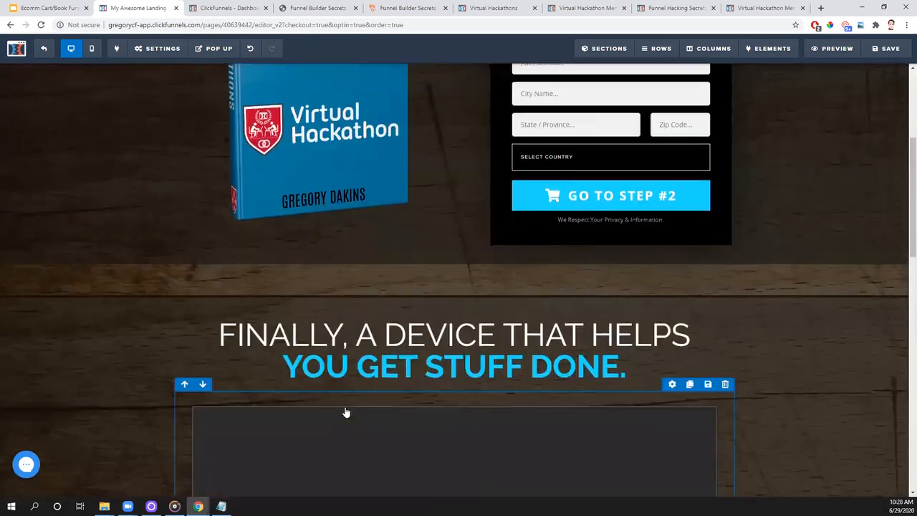
pyautogui.click(622, 243)
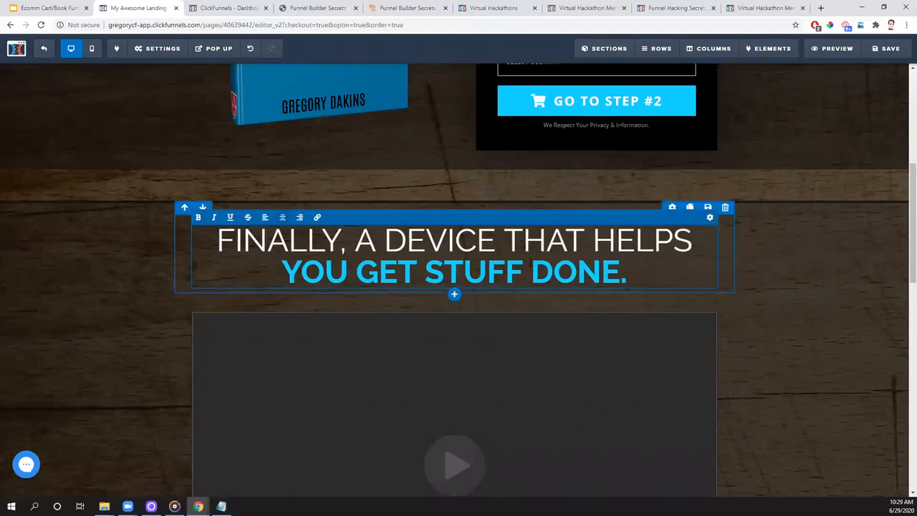
pyautogui.moveTo(621, 273); pyautogui.dragTo(387, 245)
pyautogui.write('BOOK ON ')
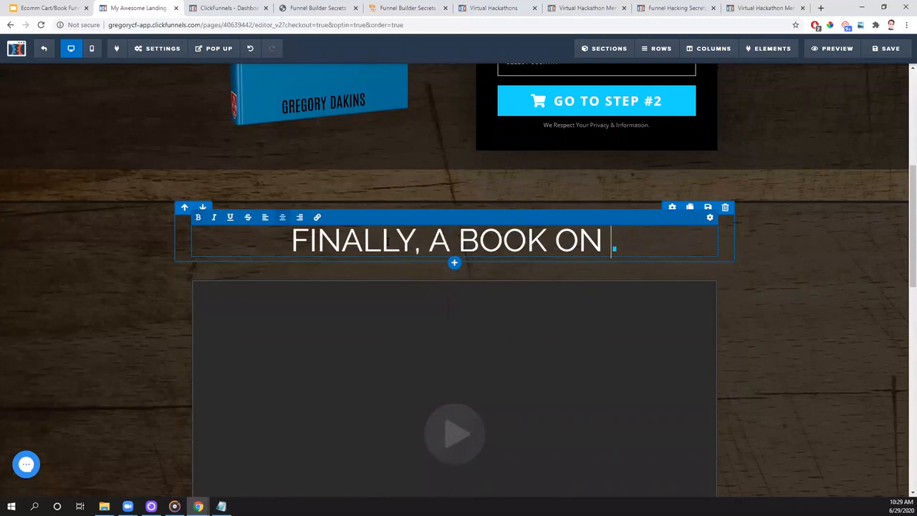
pyautogui.write('R')
pyautogui.write('UNNING HACKATHONS')
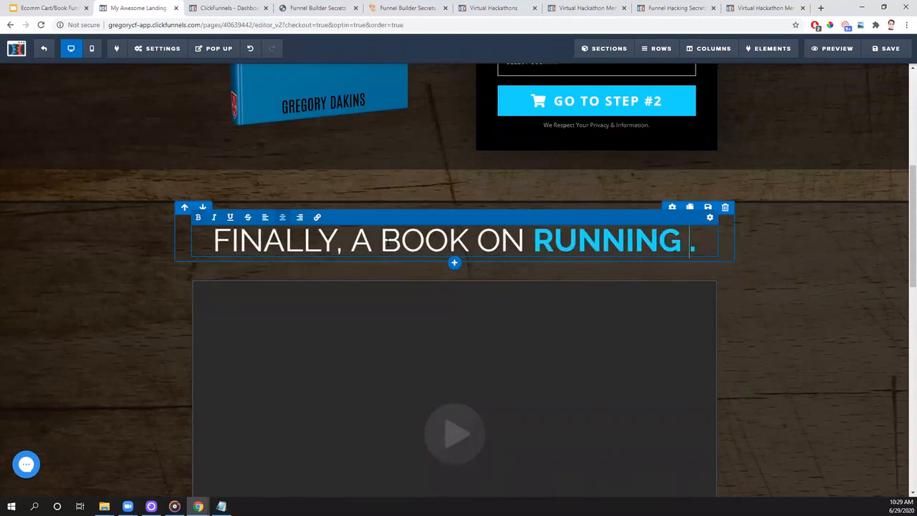
pyautogui.write('!')
pyautogui.press('Delete')
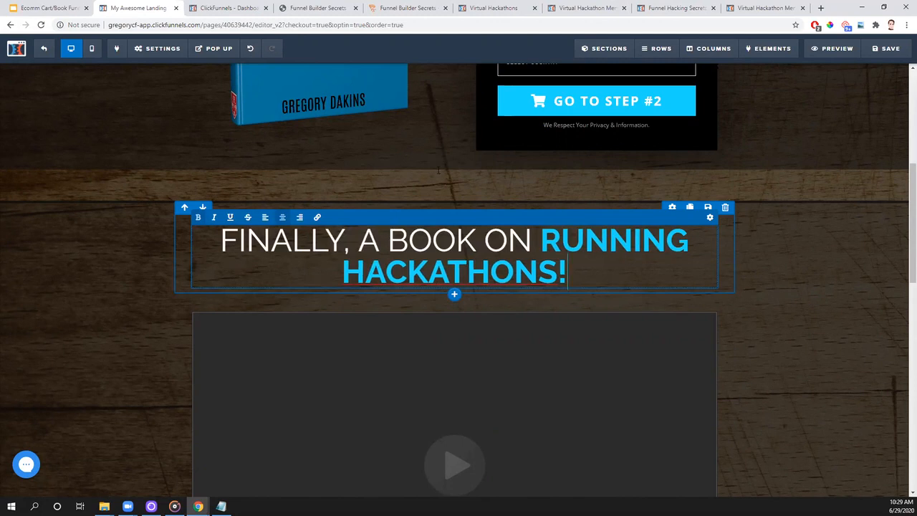
pyautogui.click(789, 230)
# - Examine the rest of the order page and the Module 4 - Copywriting lesson in the Funnel Builder Secrets members area
pyautogui.scroll(-6, 607, 262)
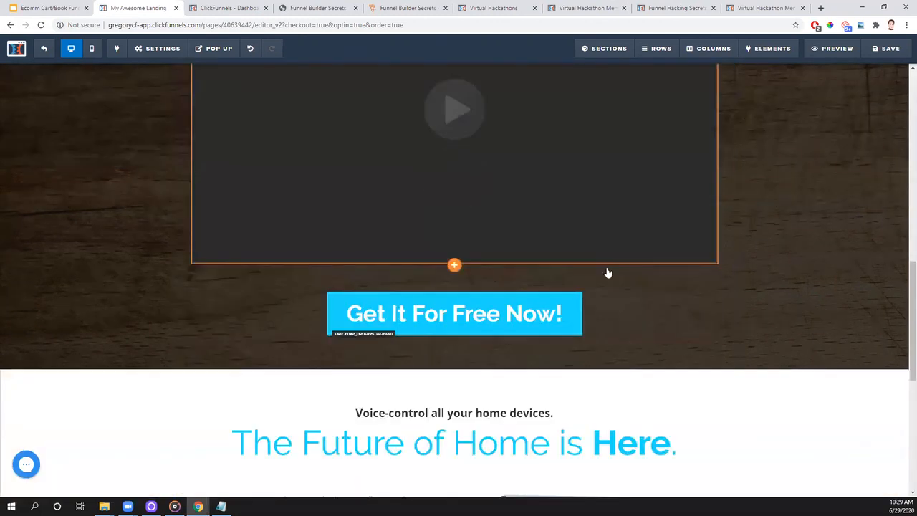
pyautogui.scroll(-1, 350, 420)
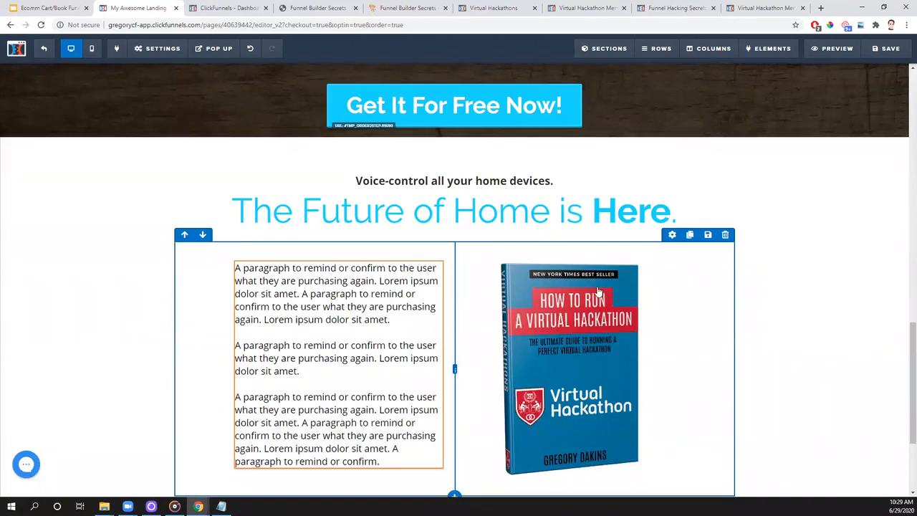
pyautogui.scroll(-1, 617, 323)
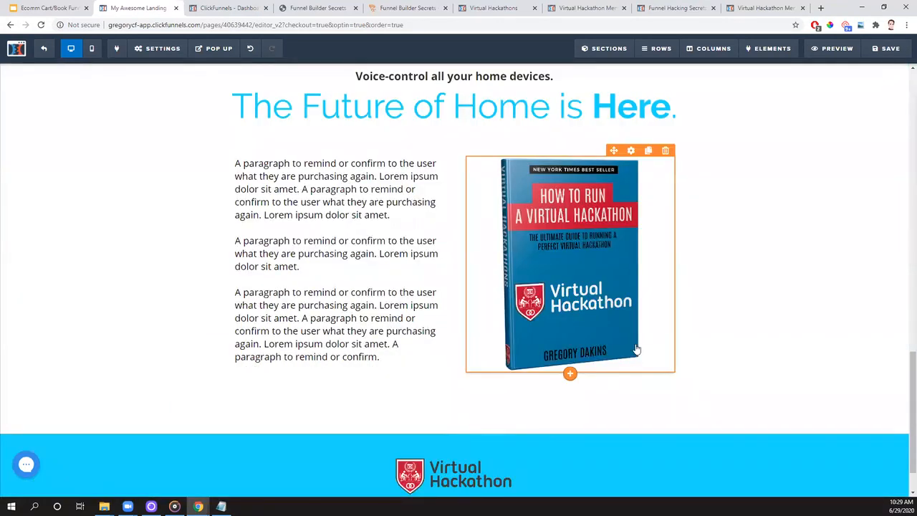
pyautogui.scroll(10, 636, 349)
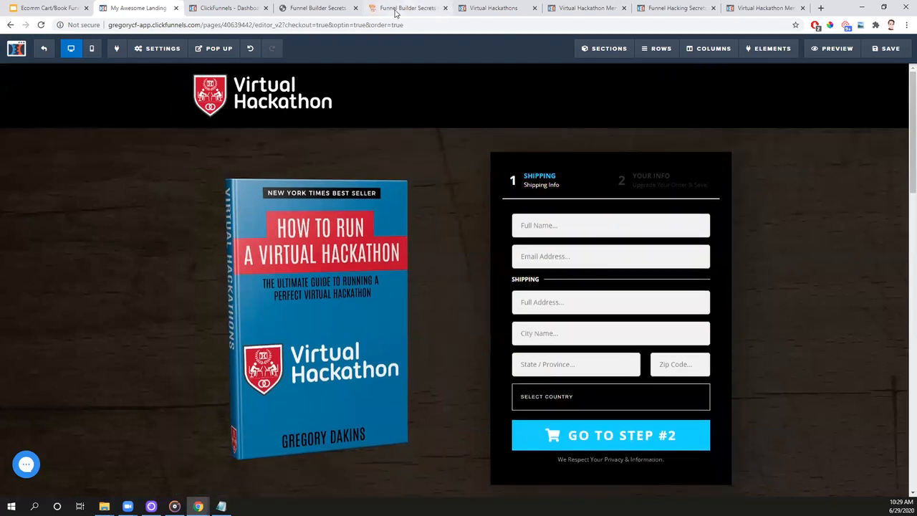
pyautogui.click(406, 8)
pyautogui.click(267, 210)
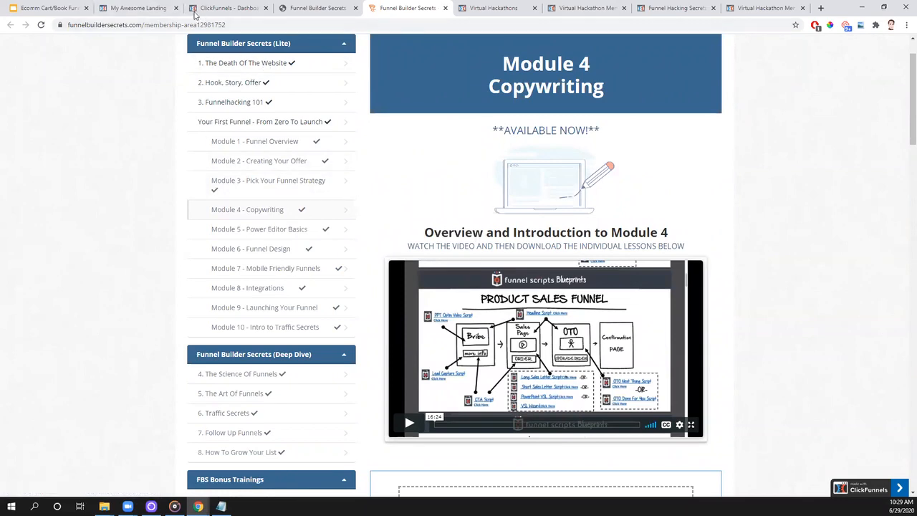
# - Back in the page editor, set the SEO title to the author's first name in possessive form followed by "FREE Book!"
pyautogui.click(130, 8)
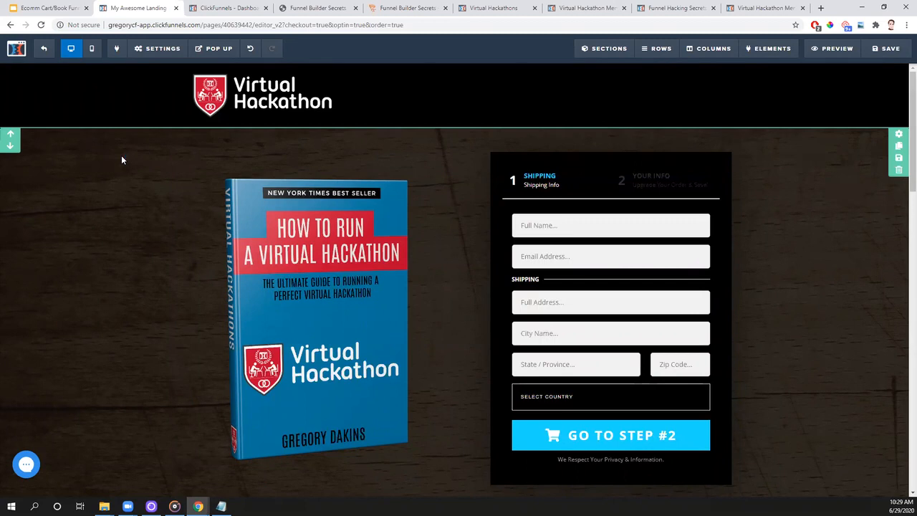
pyautogui.moveTo(159, 54)
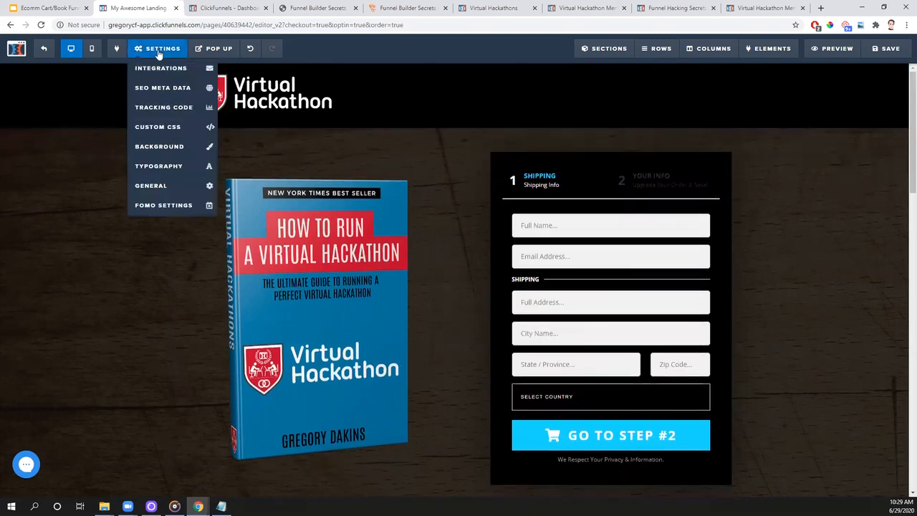
pyautogui.click(163, 88)
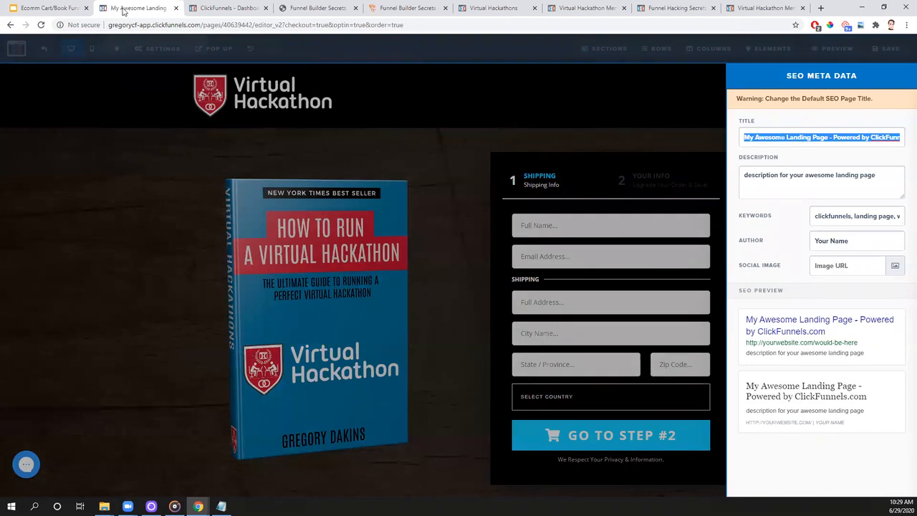
pyautogui.tripleClick(795, 139)
pyautogui.press('BackSpace')
pyautogui.write("Greg's F")
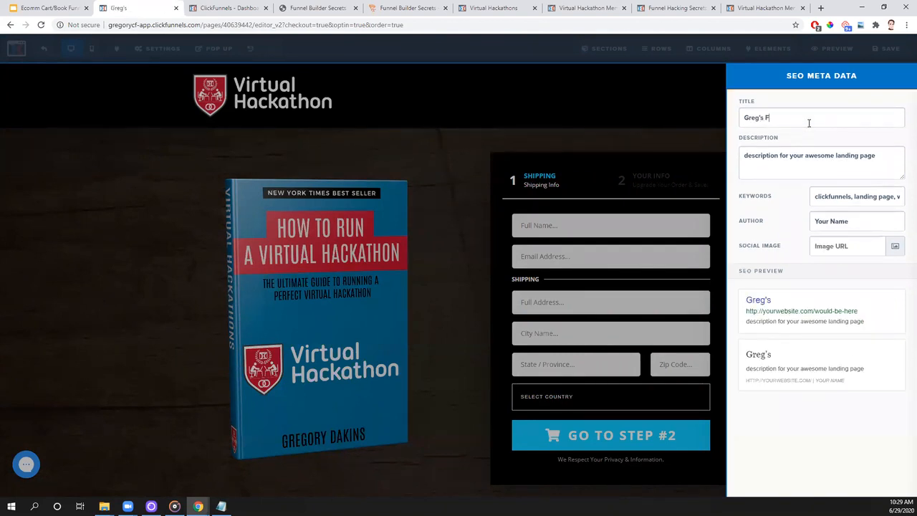
pyautogui.write('REE Book!')
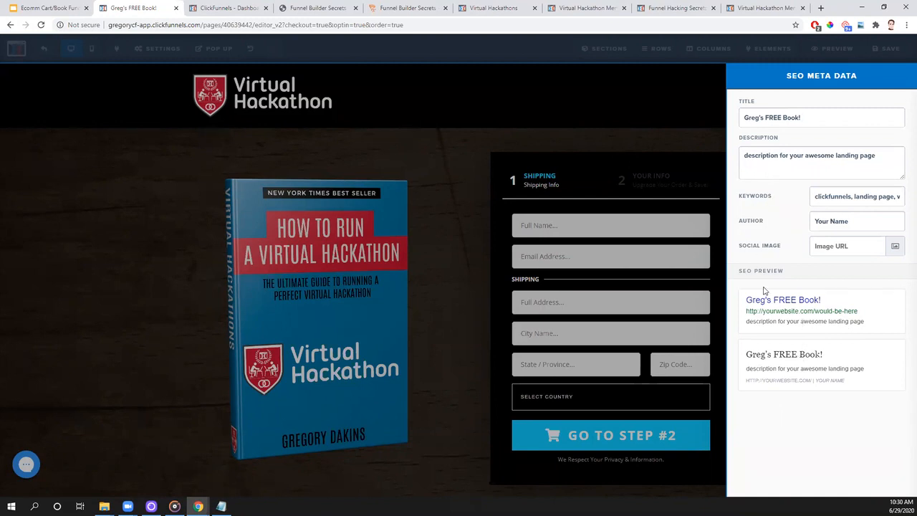
# - Set the SEO description to "This FREE BOOK will change how you run your Hackathons forever! Claim your copy now while supplies last!!"
pyautogui.moveTo(882, 156); pyautogui.dragTo(733, 150)
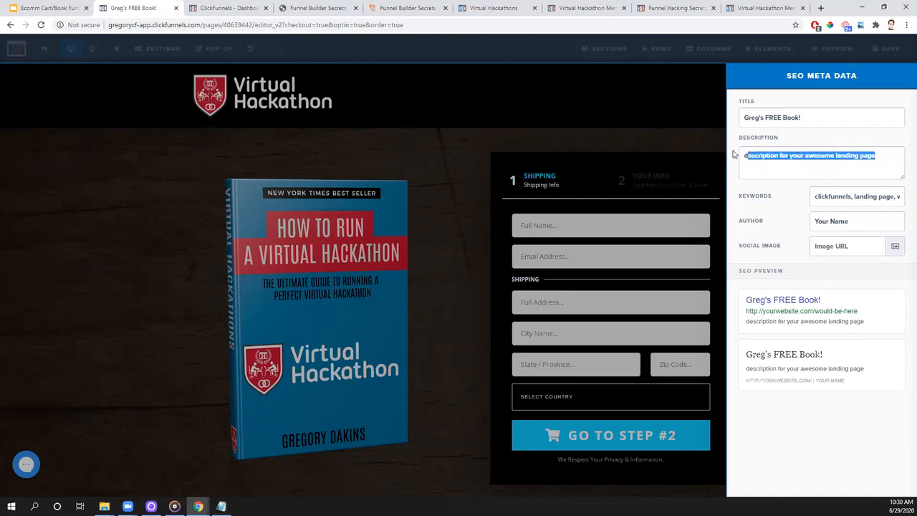
pyautogui.write('This FREE BOOK will c')
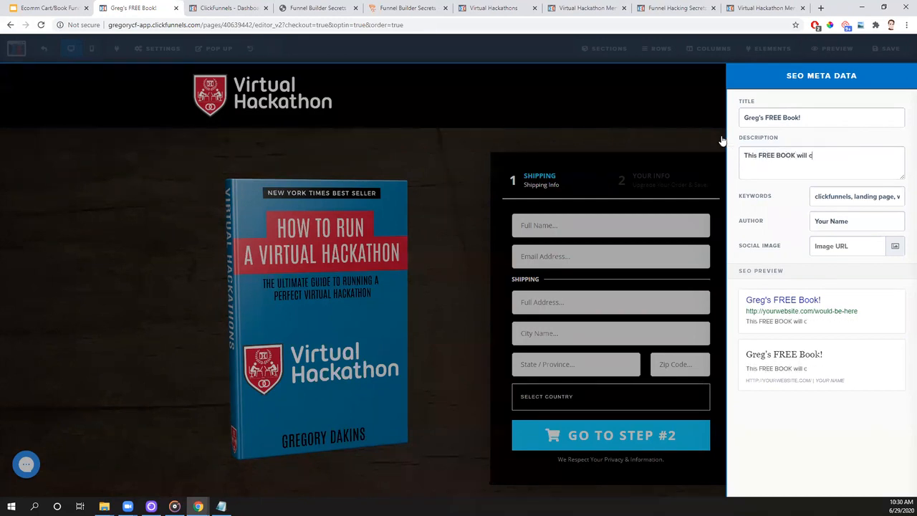
pyautogui.write('hange how you run your')
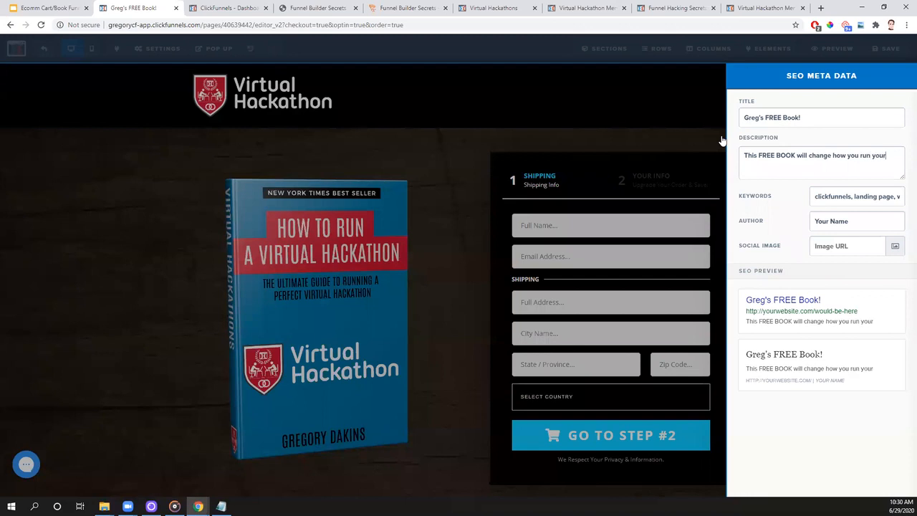
pyautogui.write(' Hackathons forever')
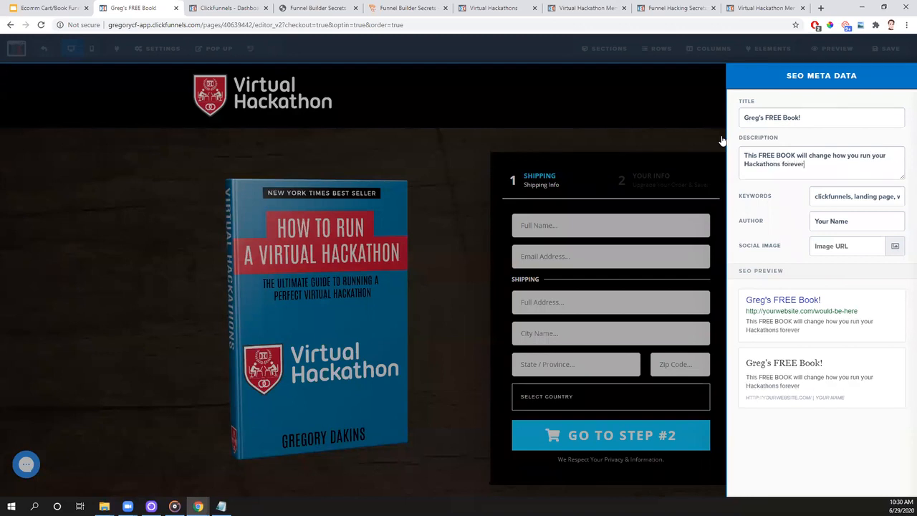
pyautogui.write('! Claim your copy now while supplies last!!')
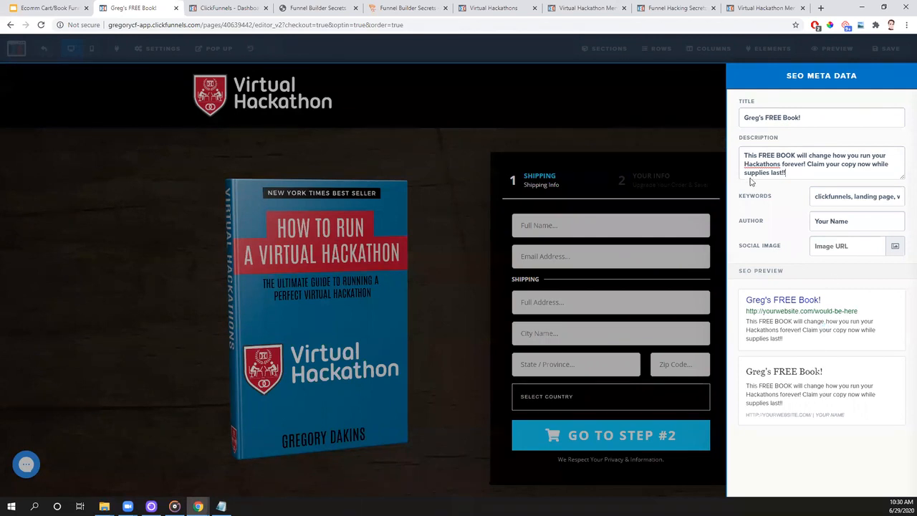
# - Replace the SEO keywords with "funnels, funnel building, hackathons,"
pyautogui.tripleClick(863, 204)
pyautogui.press('BackSpace')
pyautogui.write('funnels, funnel building, hackathons,')
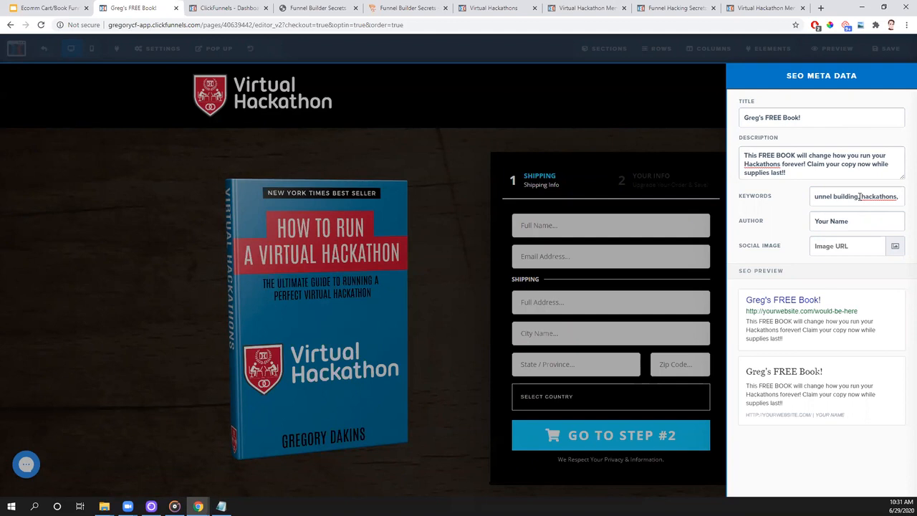
pyautogui.moveTo(862, 196); pyautogui.dragTo(842, 201)
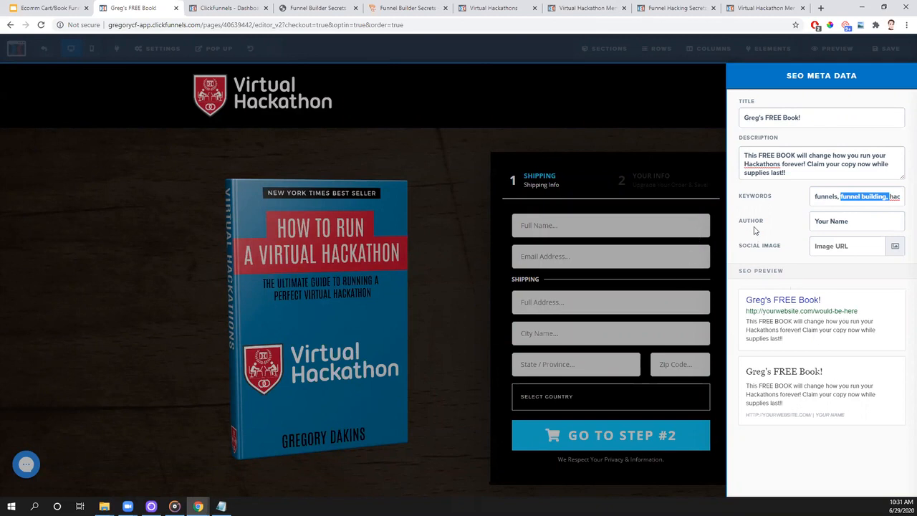
# - Enter the author's full name in the SEO meta data and correct its capitalization
pyautogui.moveTo(866, 225); pyautogui.dragTo(815, 229)
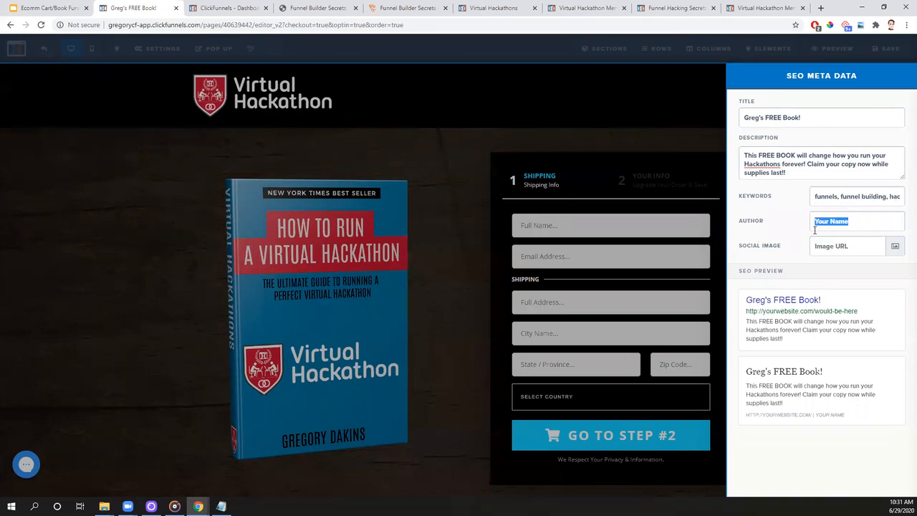
pyautogui.press('BackSpace')
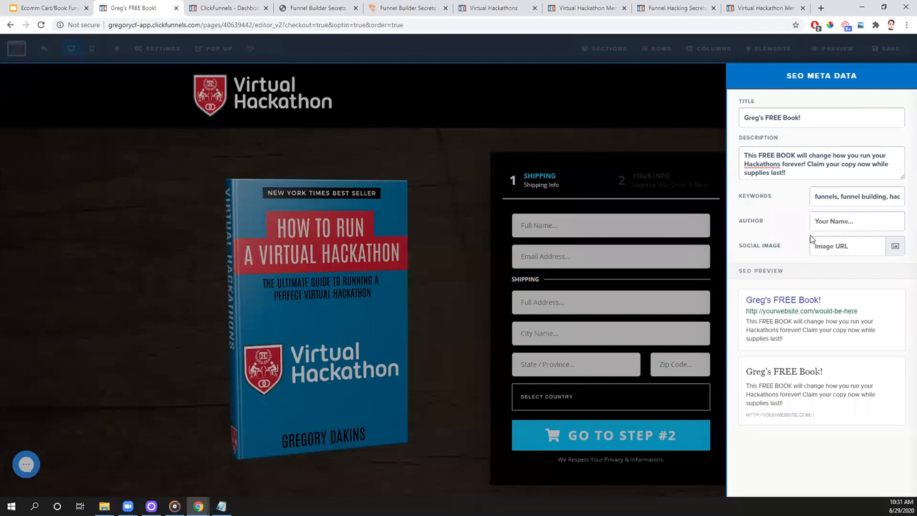
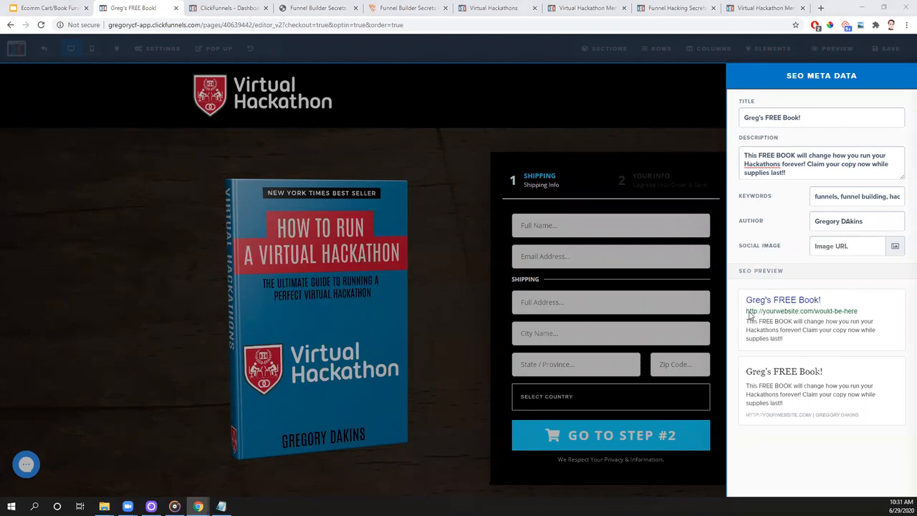
pyautogui.click(851, 224)
pyautogui.press('BackSpace')
pyautogui.write('a')
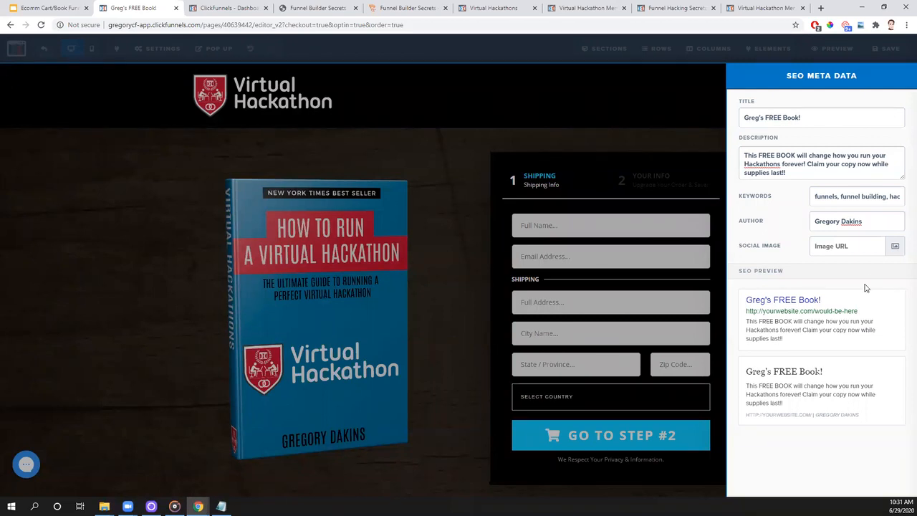
# - Browse the uploaded images, stock images and image search options for the page's social image
pyautogui.click(894, 251)
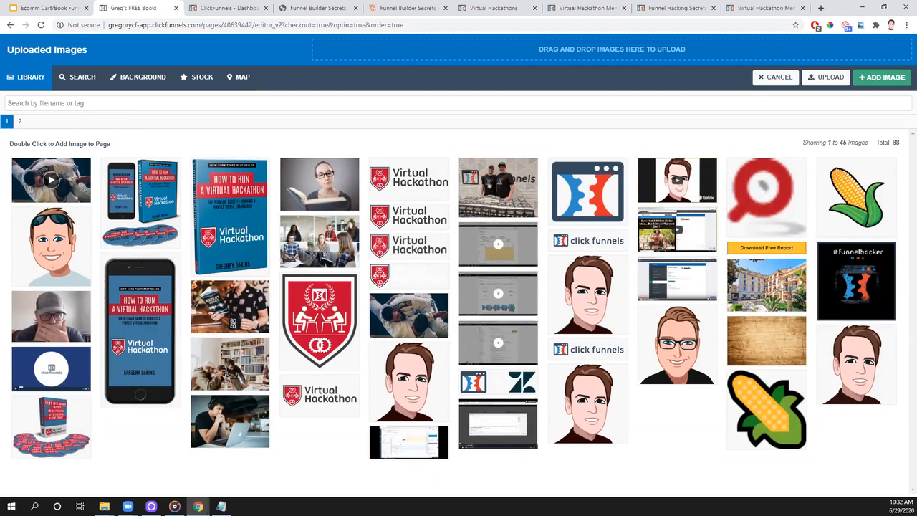
pyautogui.click(325, 399)
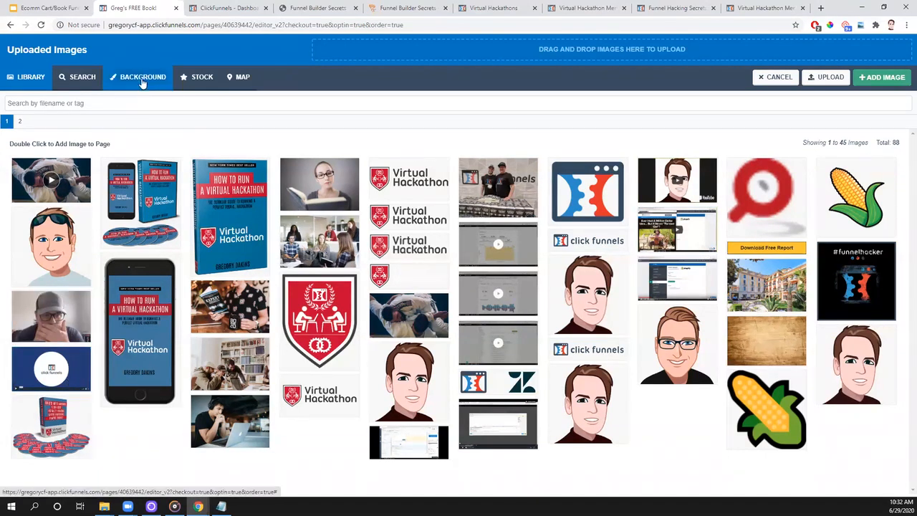
pyautogui.click(199, 84)
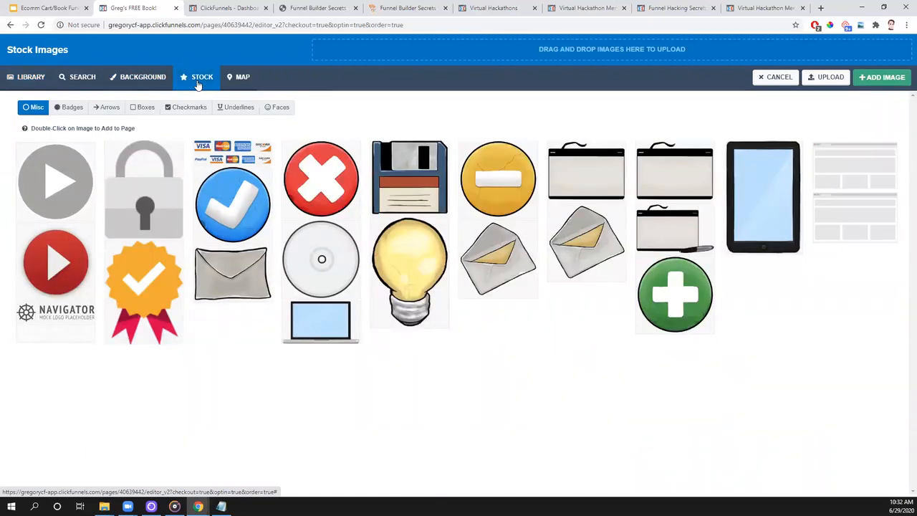
pyautogui.click(81, 85)
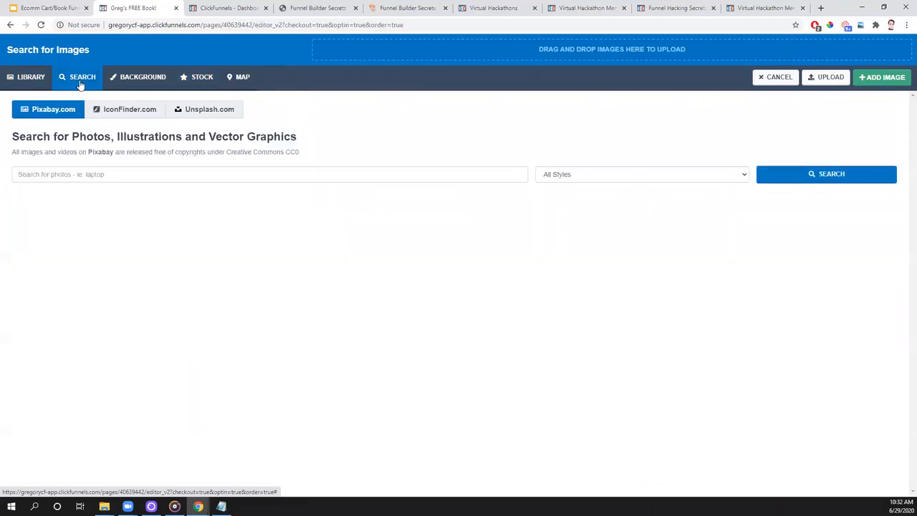
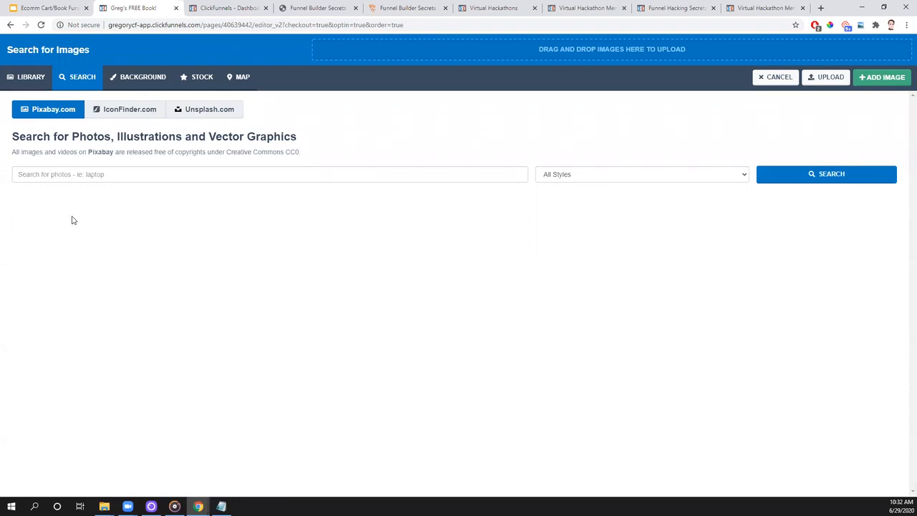
# - Search Pixabay and IconFinder for "book" images and browse the icon results
pyautogui.click(72, 174)
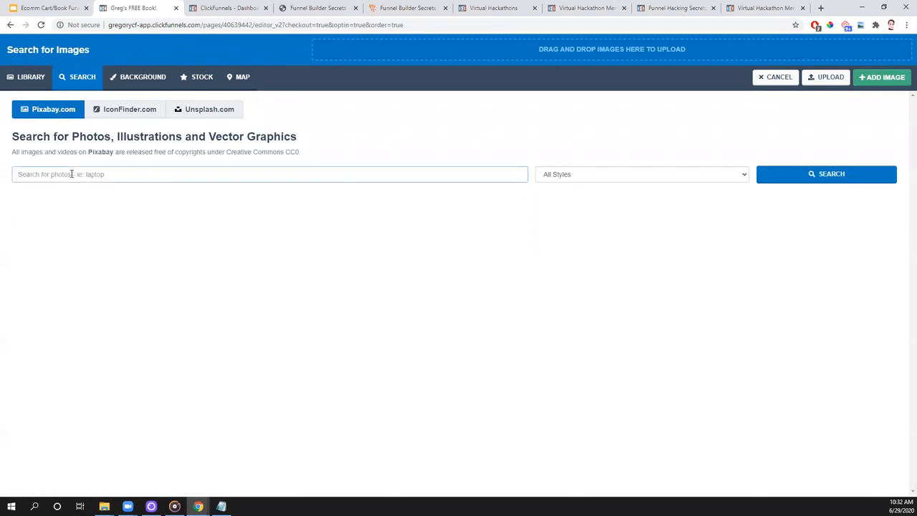
pyautogui.write('book')
pyautogui.press('Return')
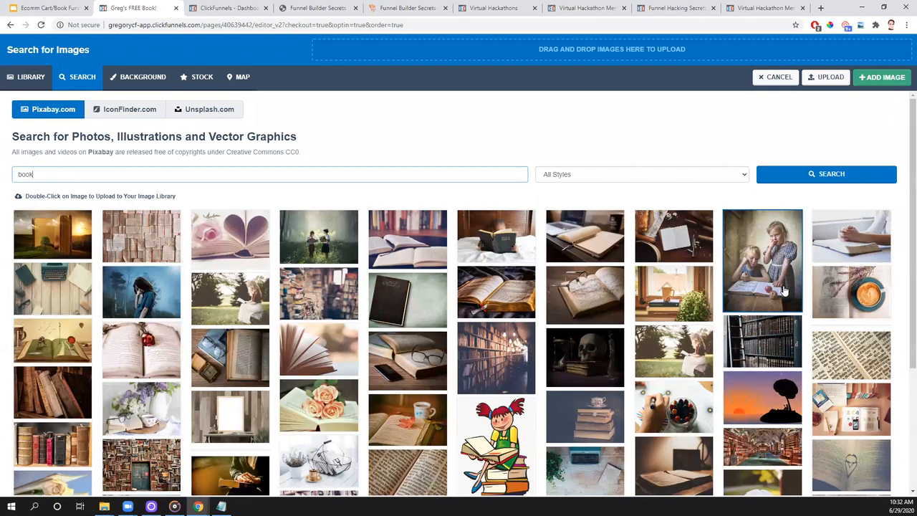
pyautogui.click(117, 109)
pyautogui.click(112, 171)
pyautogui.write('book')
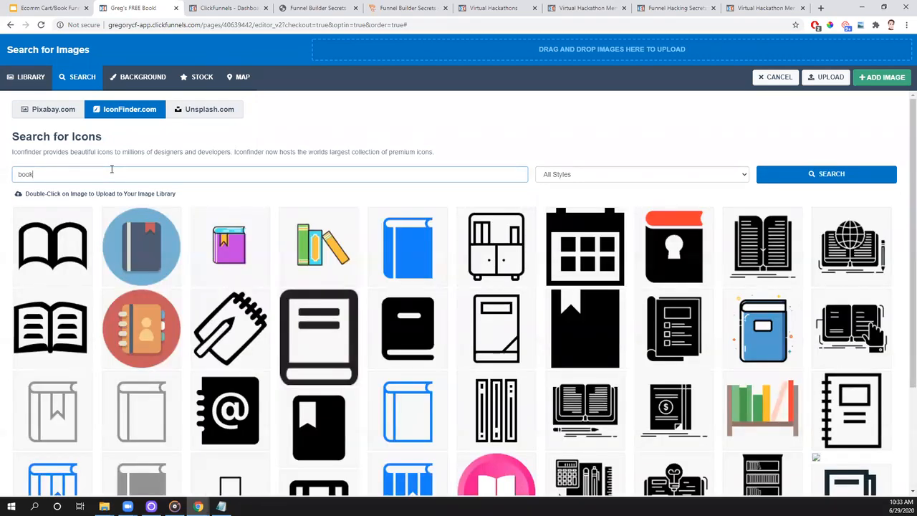
pyautogui.scroll(-2, 409, 319)
pyautogui.scroll(2, 410, 319)
# - Search Unsplash for "free book" photos and browse the results
pyautogui.click(199, 115)
pyautogui.click(124, 173)
pyautogui.write('free book')
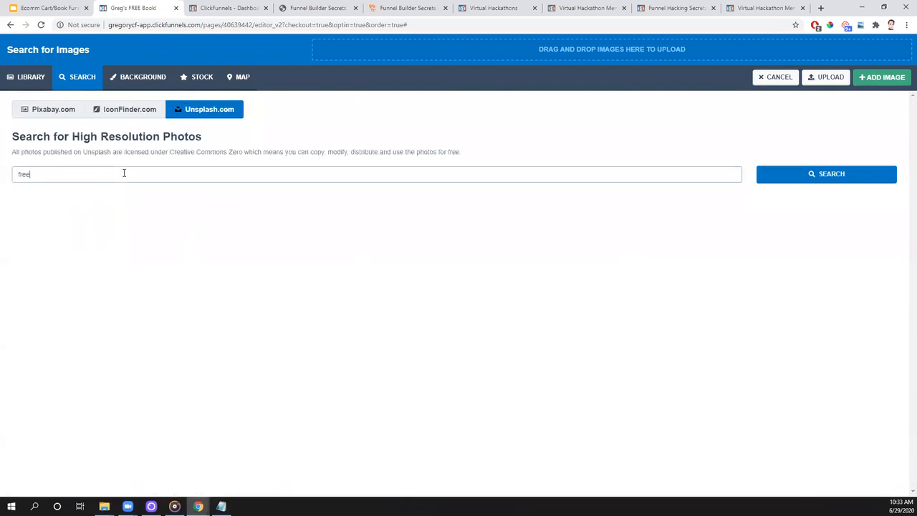
pyautogui.press('Return')
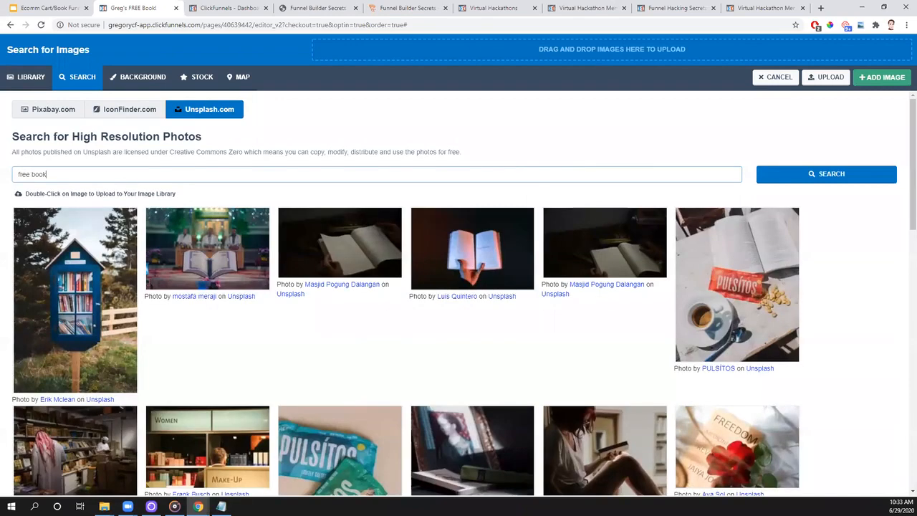
pyautogui.scroll(-8, 477, 377)
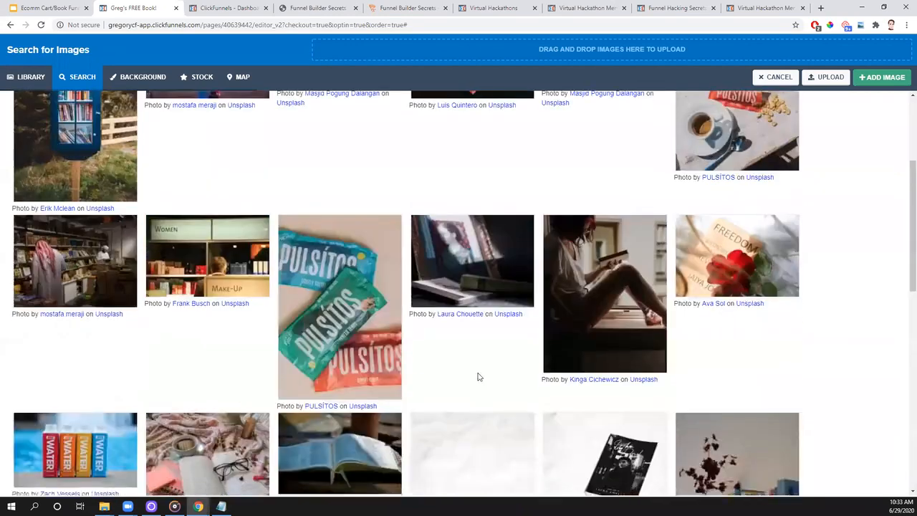
pyautogui.scroll(-3, 479, 376)
pyautogui.scroll(6, 480, 373)
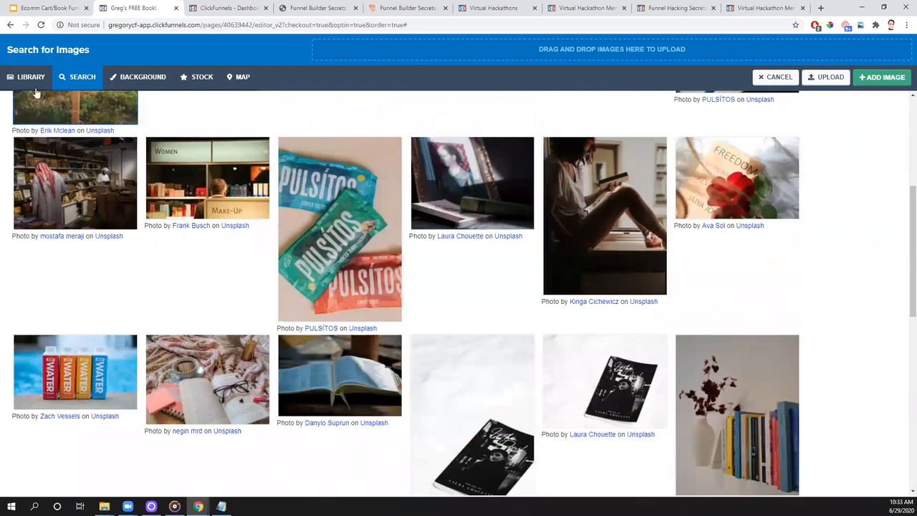
# - Set the library photo of the person holding a book and a mug as the SEO social image, and save the page
pyautogui.click(20, 76)
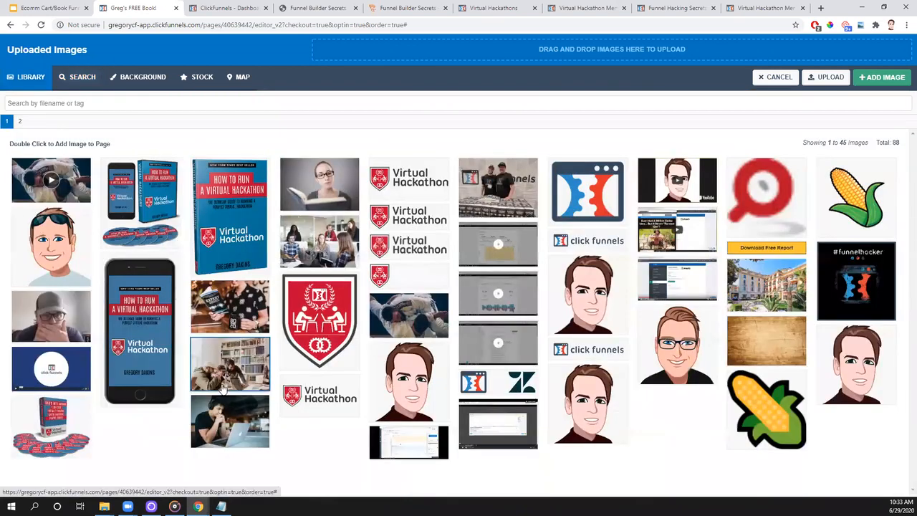
pyautogui.doubleClick(235, 324)
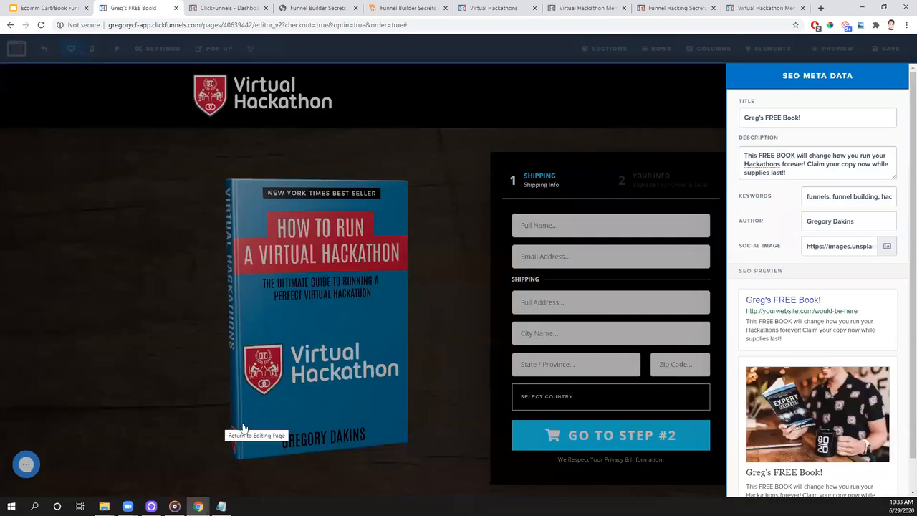
pyautogui.scroll(-1, 812, 421)
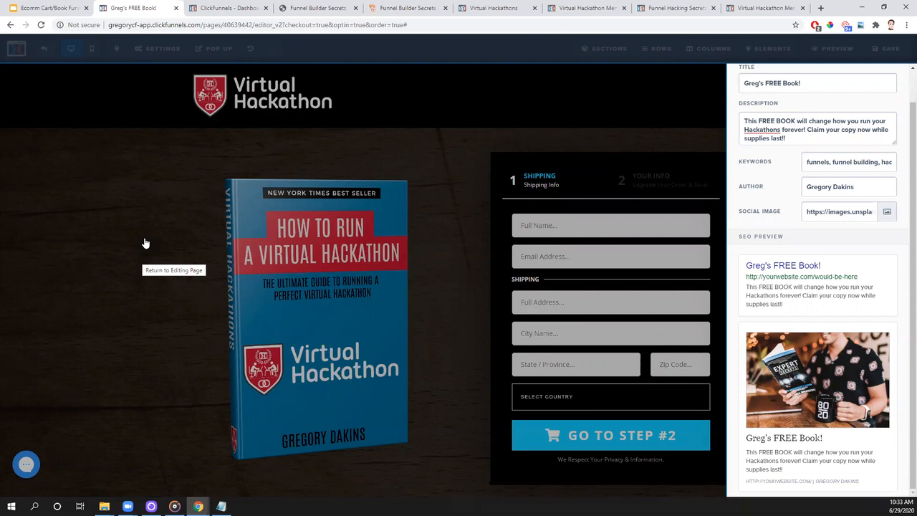
pyautogui.click(120, 372)
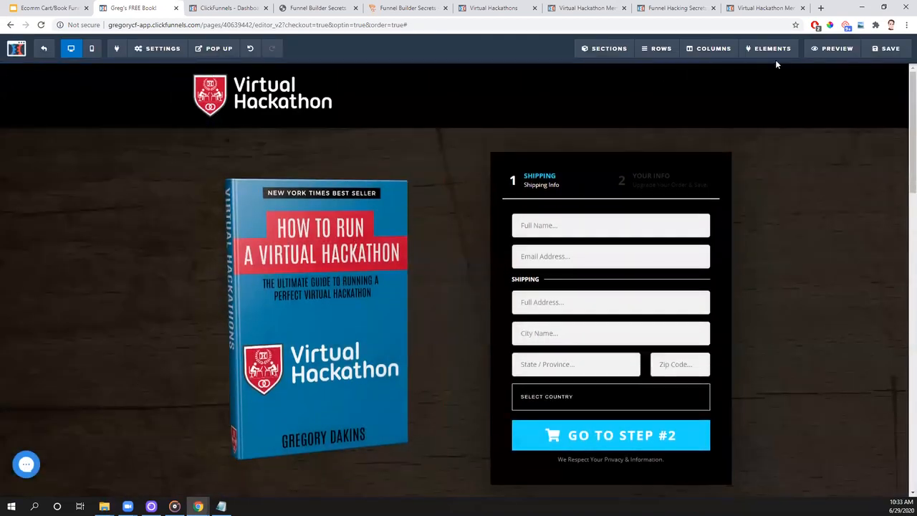
pyautogui.click(888, 48)
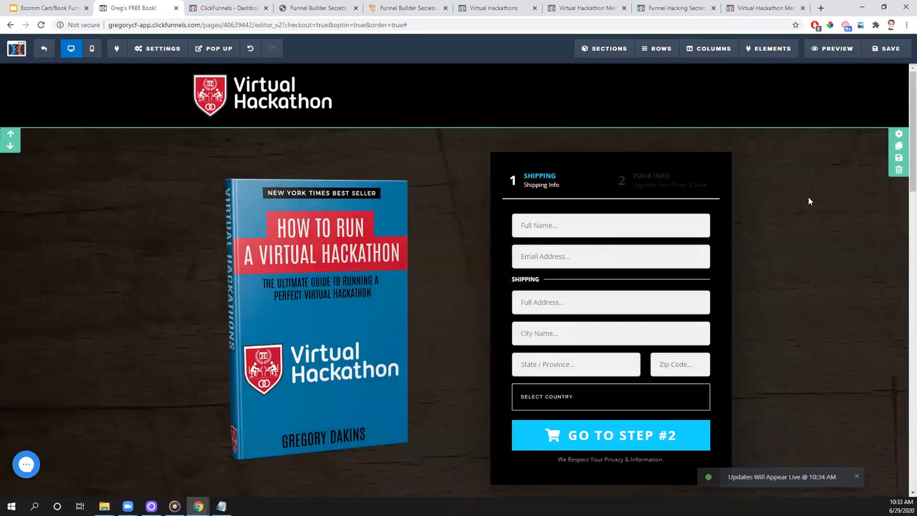
# - Try setting Search Engines to Hide in the general settings, return it to Show, and save the page
pyautogui.click(163, 48)
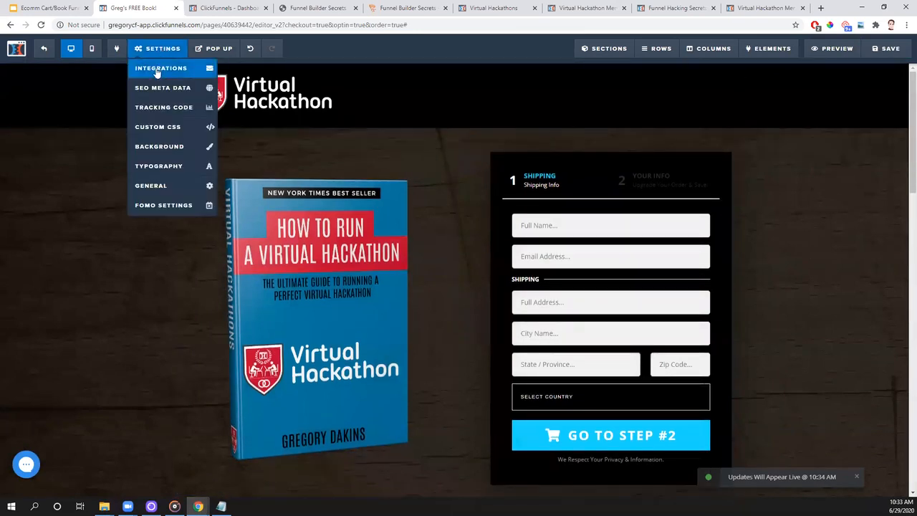
pyautogui.click(157, 188)
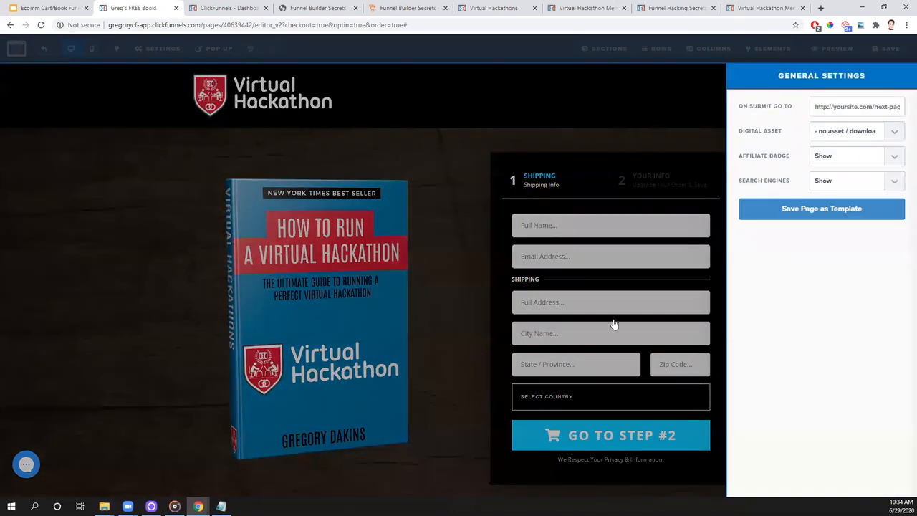
pyautogui.click(823, 185)
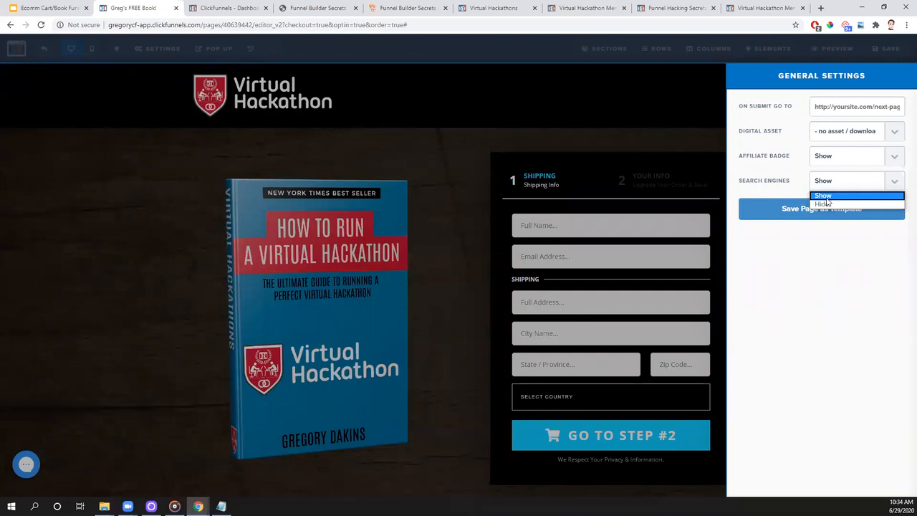
pyautogui.click(825, 204)
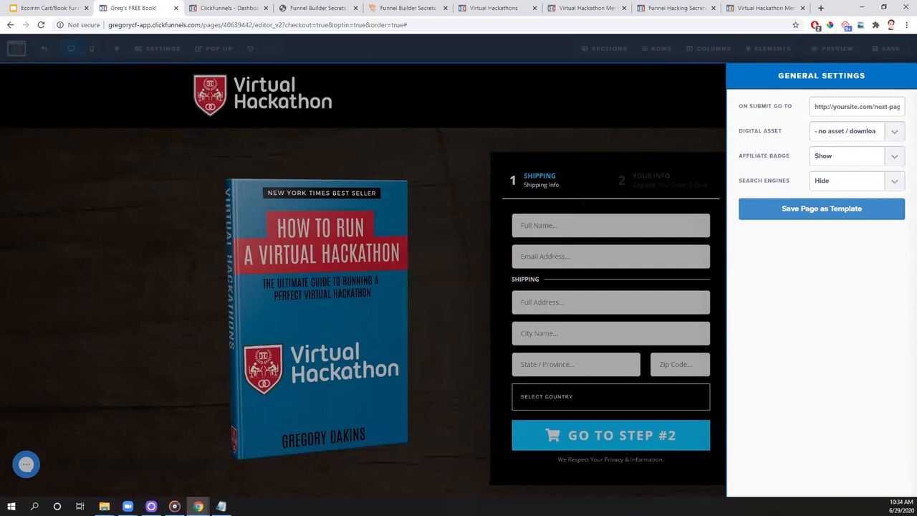
pyautogui.click(866, 185)
pyautogui.click(845, 195)
pyautogui.click(466, 151)
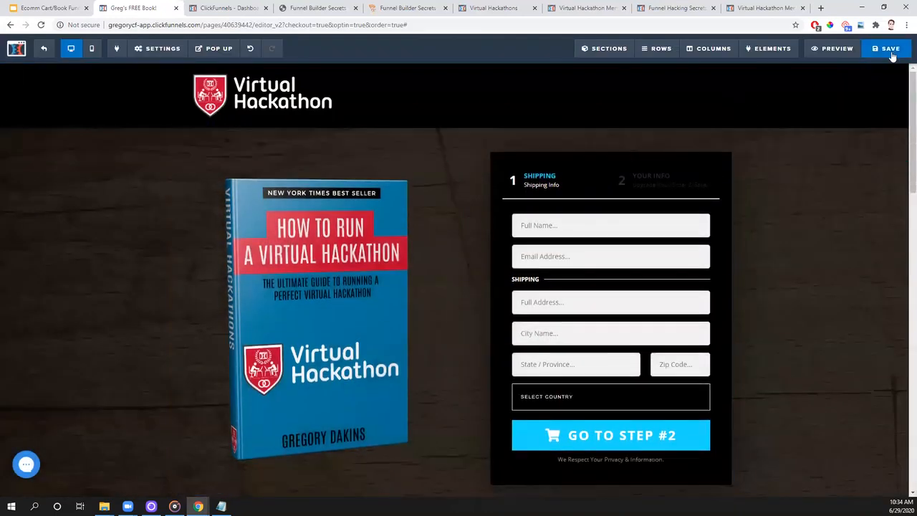
pyautogui.click(890, 51)
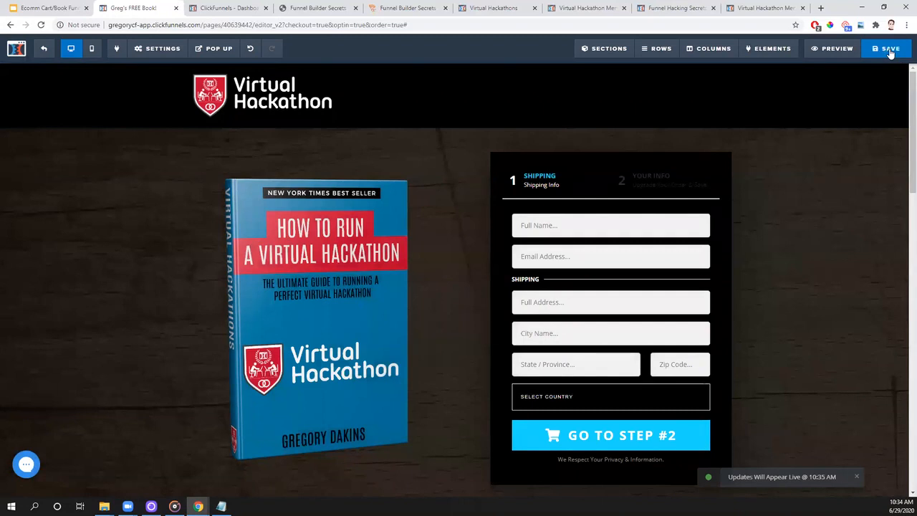
# - Leave the order page editor and open the funnel's first OTO page for editing
pyautogui.click(43, 51)
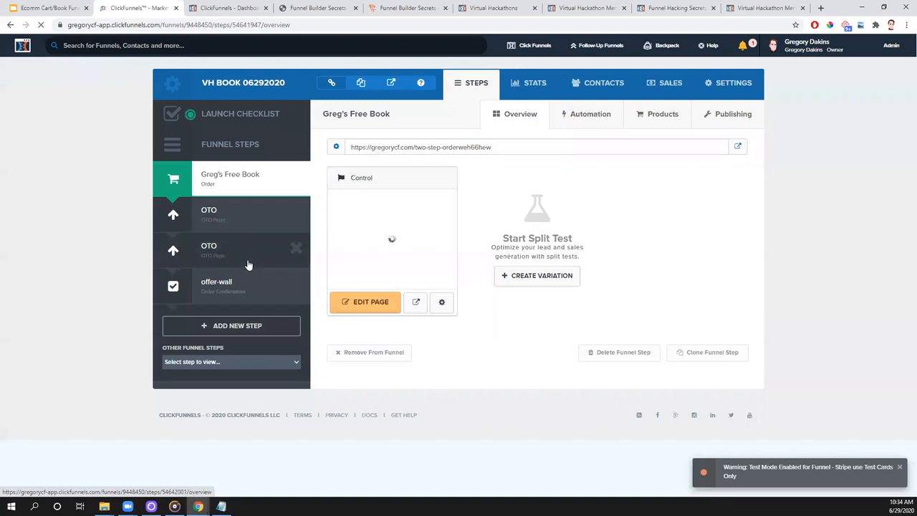
pyautogui.click(237, 224)
pyautogui.click(381, 310)
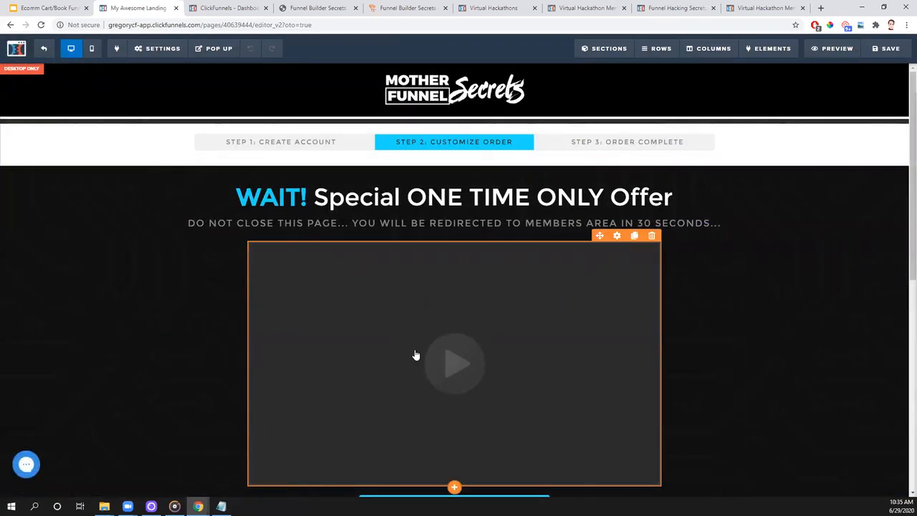
# - Delete the row holding the video and DOWNLOAD NOW! button, and add a two-column row below the one-time offer headline
pyautogui.scroll(-1, 203, 261)
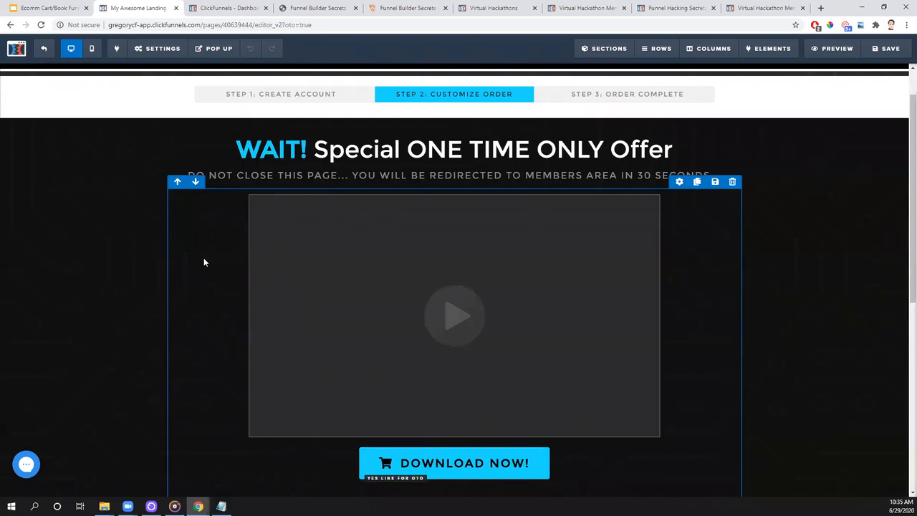
pyautogui.scroll(-3, 198, 242)
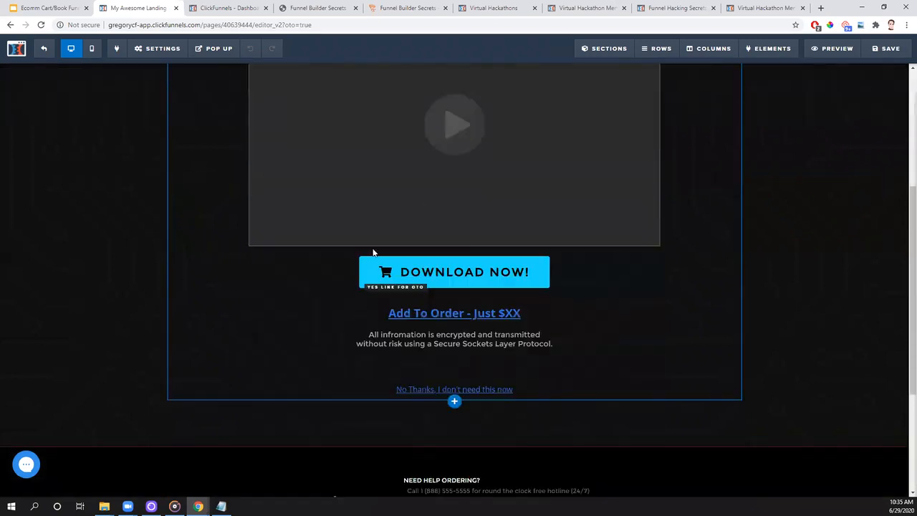
pyautogui.scroll(2, 557, 271)
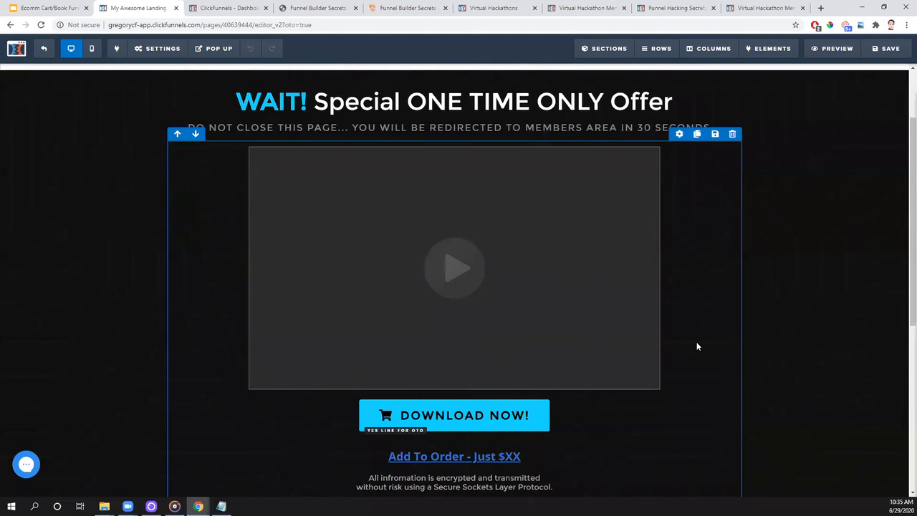
pyautogui.click(732, 134)
pyautogui.click(502, 78)
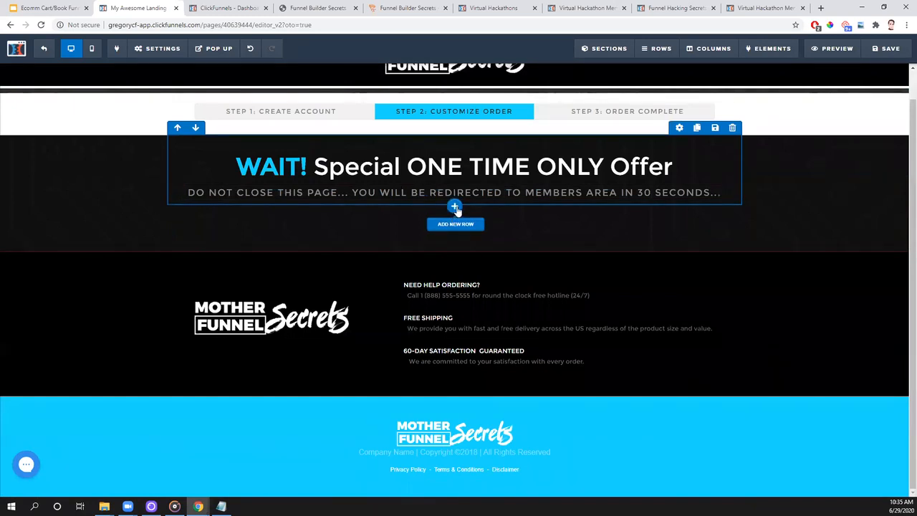
pyautogui.click(455, 208)
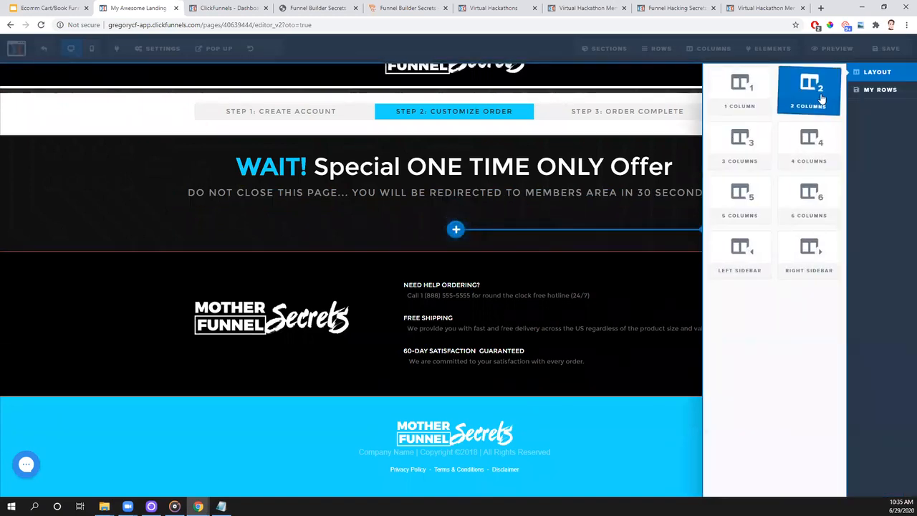
pyautogui.click(822, 96)
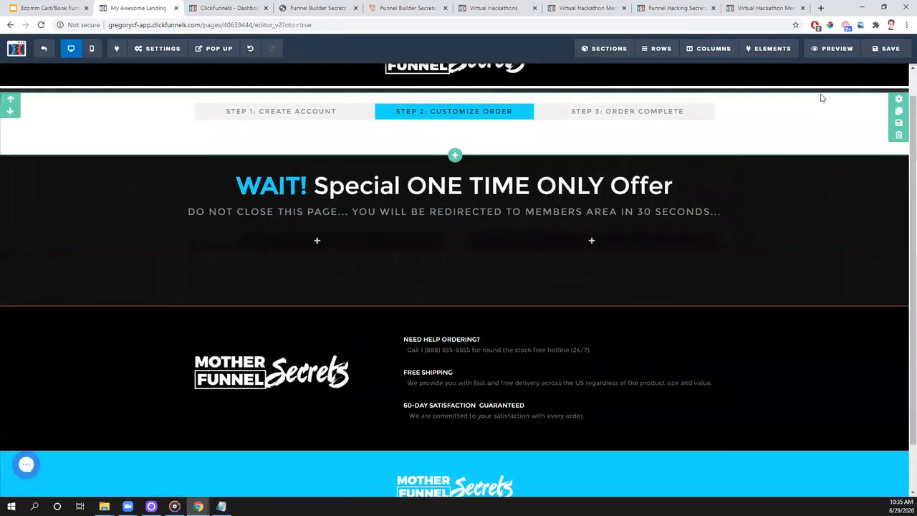
# - Add an image element to the right column of the new row
pyautogui.moveTo(608, 225)
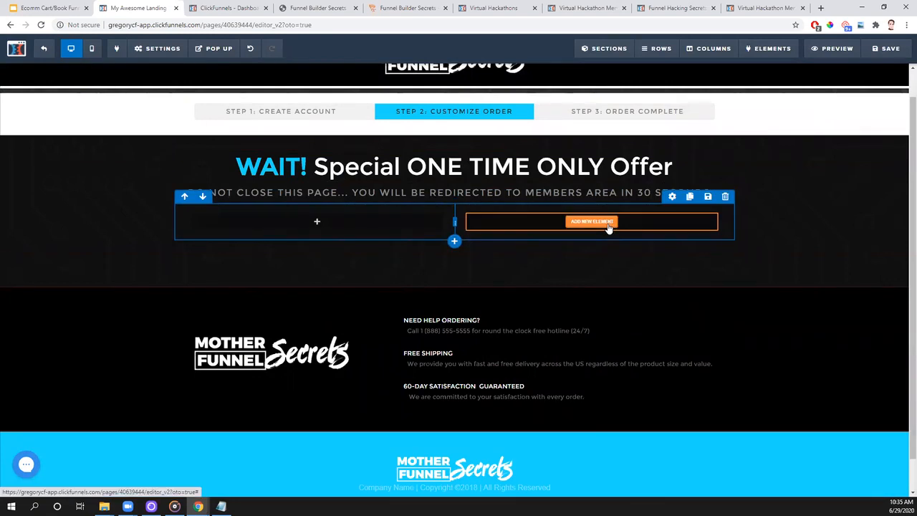
pyautogui.moveTo(306, 225)
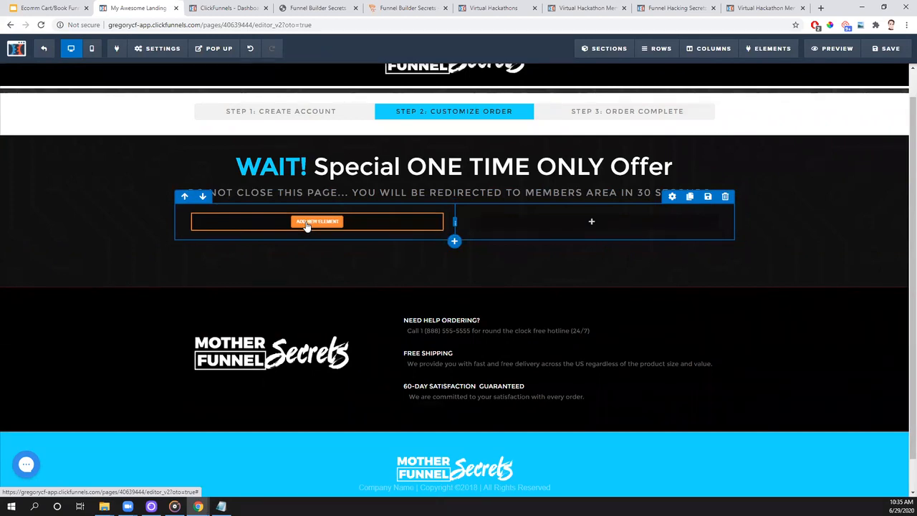
pyautogui.moveTo(579, 234)
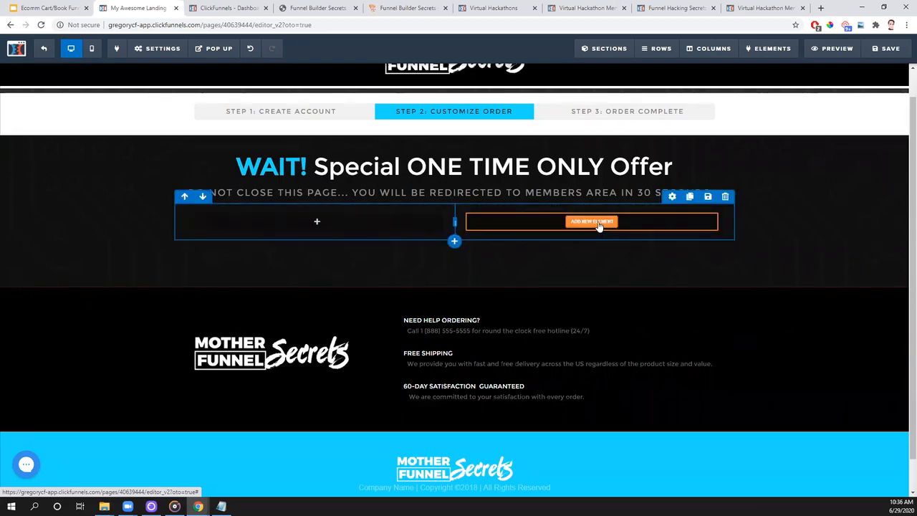
pyautogui.click(594, 222)
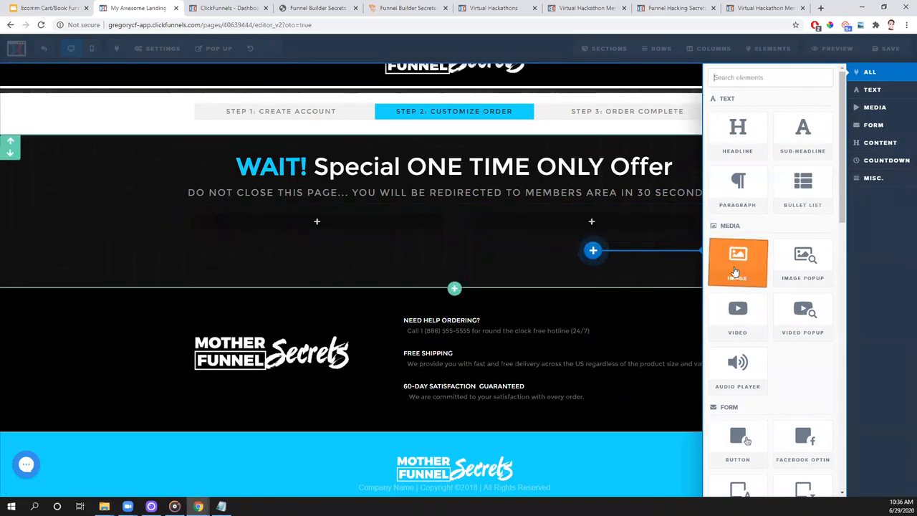
pyautogui.click(736, 271)
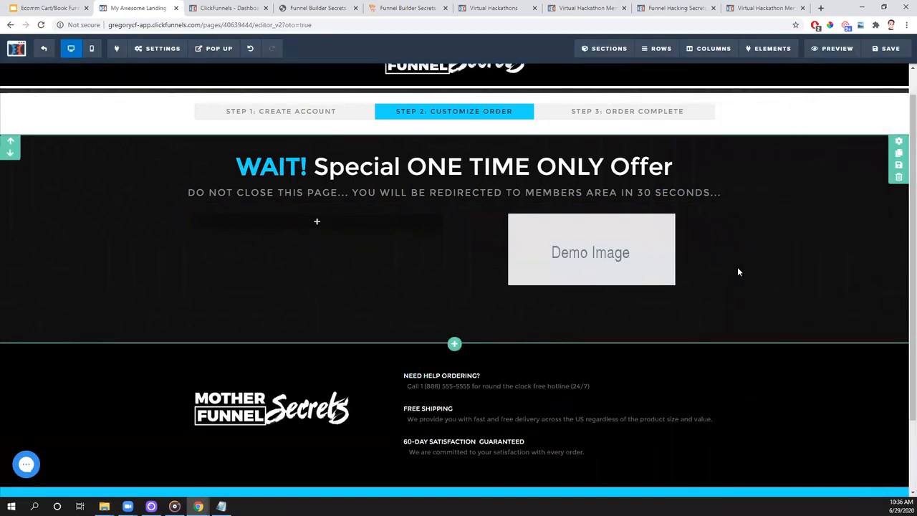
# - Replace the demo image with the library's phone mockup of the Virtual Hackathon book and set its height to 350 px
pyautogui.click(665, 251)
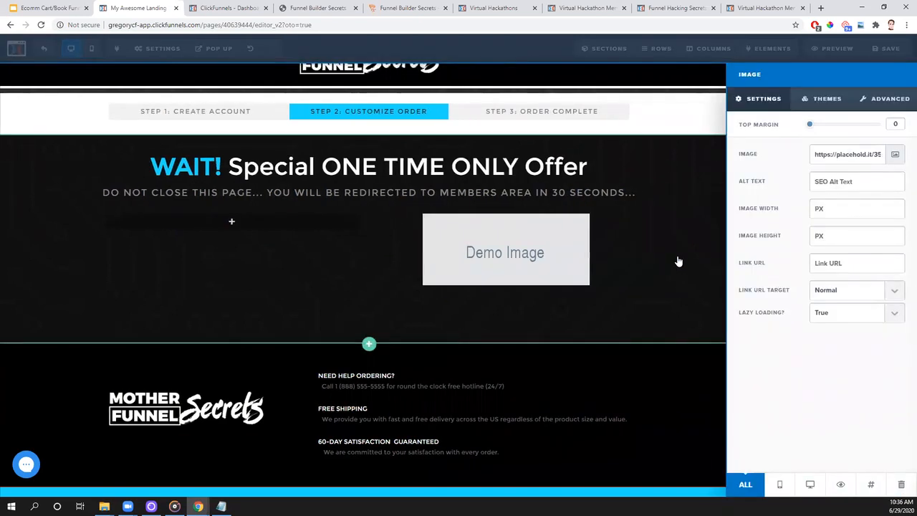
pyautogui.click(895, 154)
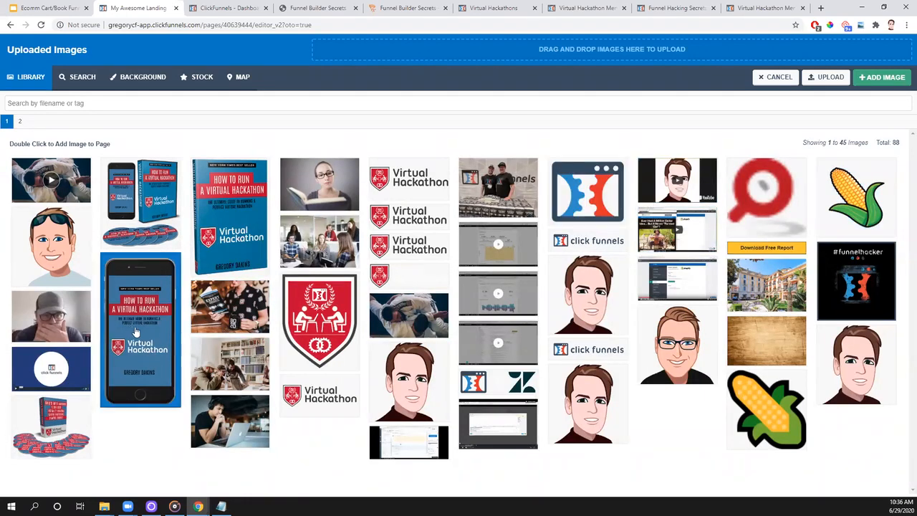
pyautogui.click(832, 77)
pyautogui.doubleClick(145, 326)
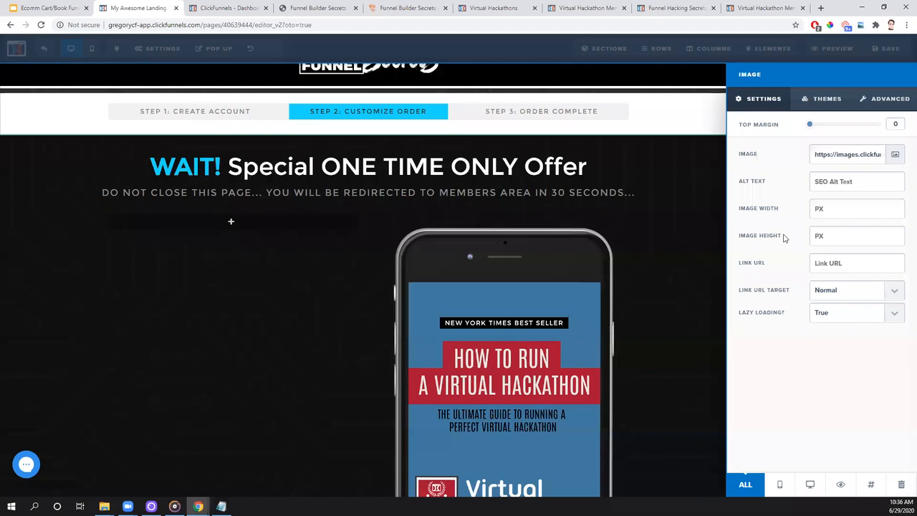
pyautogui.click(852, 236)
pyautogui.write('350')
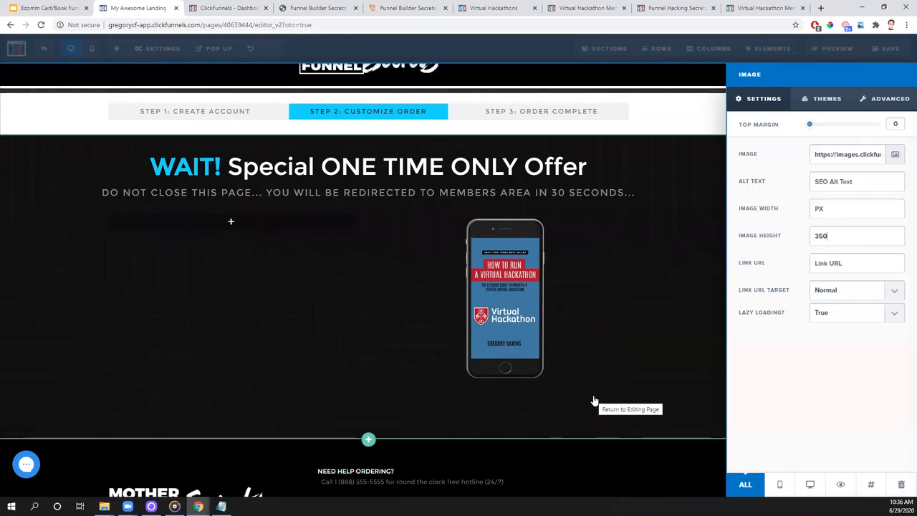
# - Add a button element below the phone mockup image and open the button's settings
pyautogui.click(612, 262)
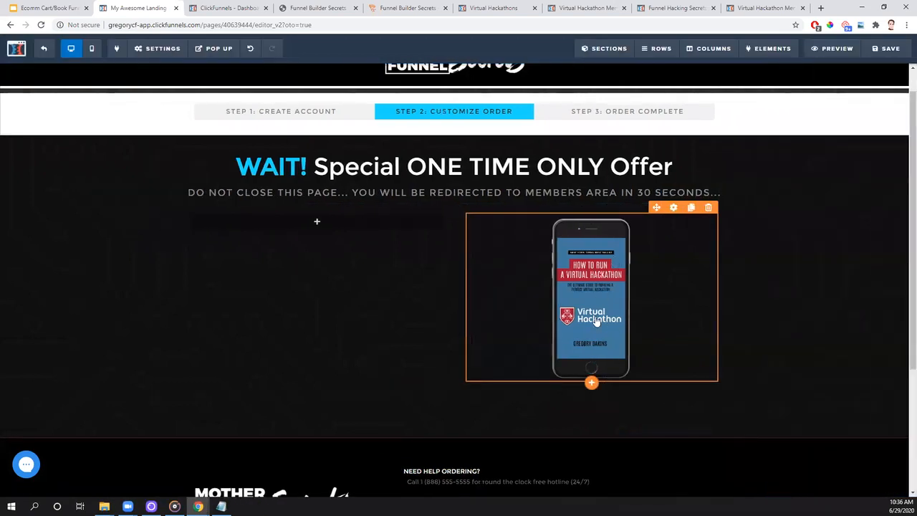
pyautogui.click(592, 384)
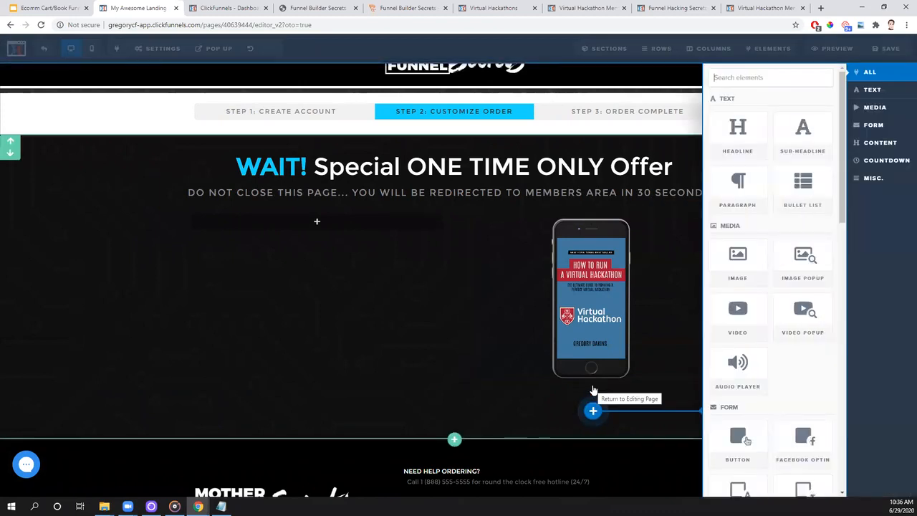
pyautogui.click(747, 444)
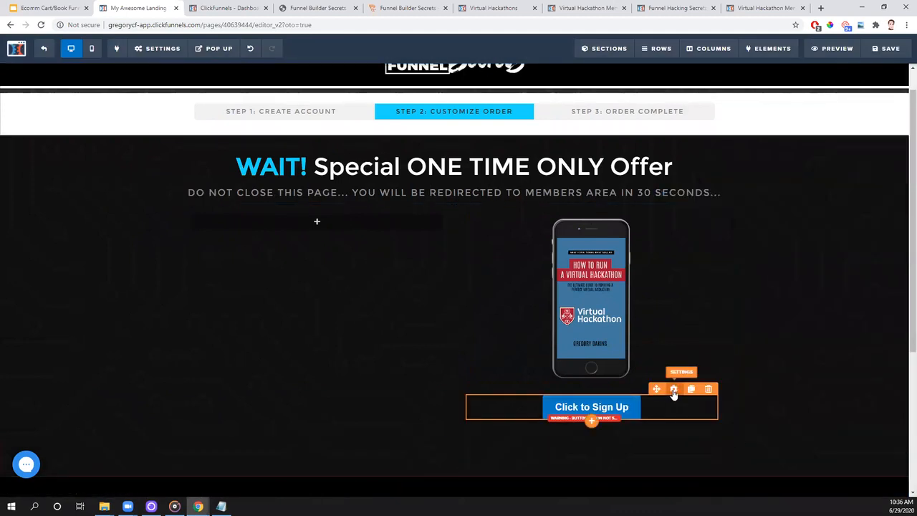
pyautogui.click(635, 410)
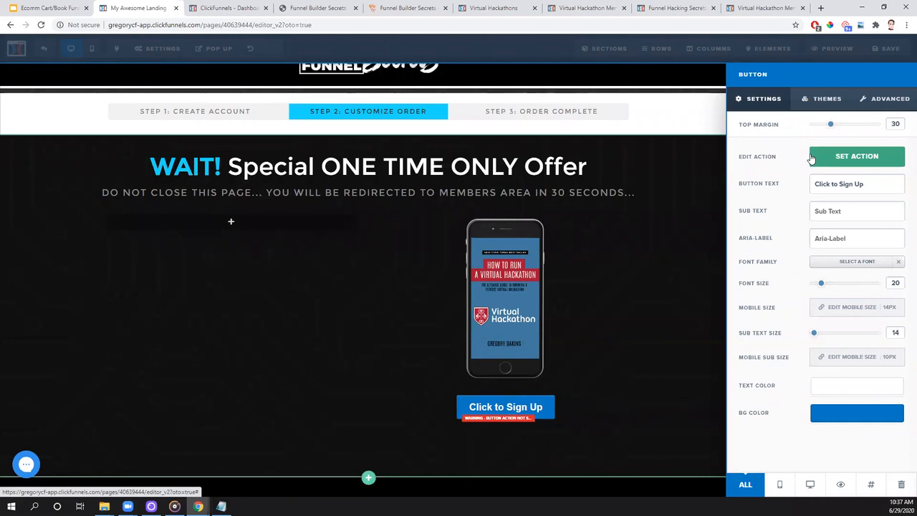
# - Switch to Notepad and check the audio book's price in the product list
pyautogui.click(220, 506)
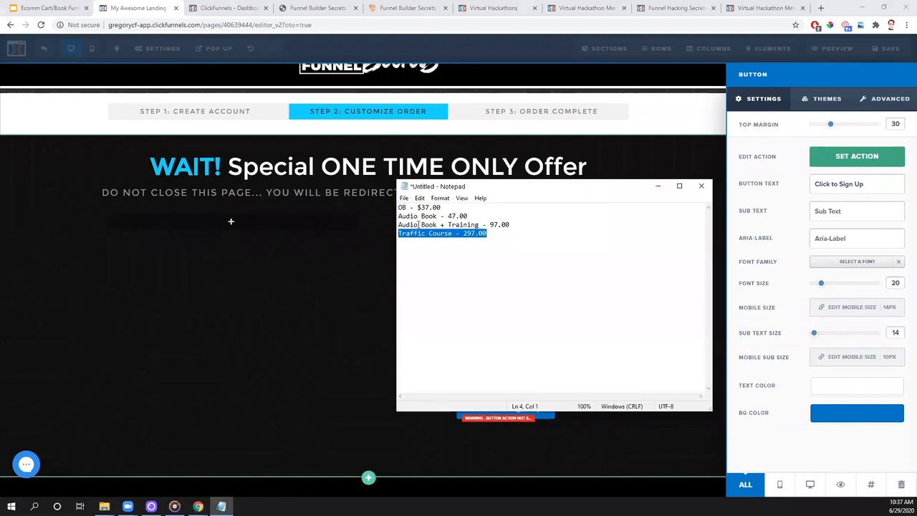
pyautogui.moveTo(475, 217); pyautogui.dragTo(398, 216)
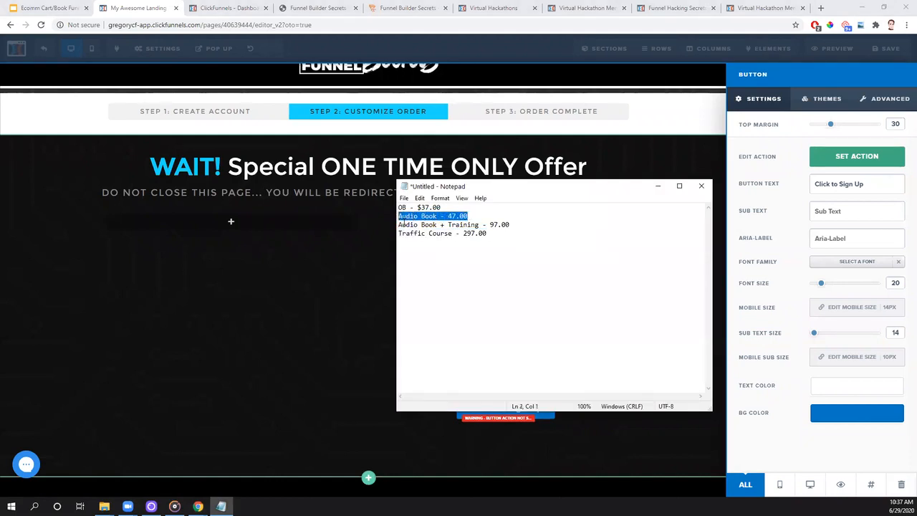
pyautogui.moveTo(523, 188); pyautogui.dragTo(535, 197)
pyautogui.click(752, 197)
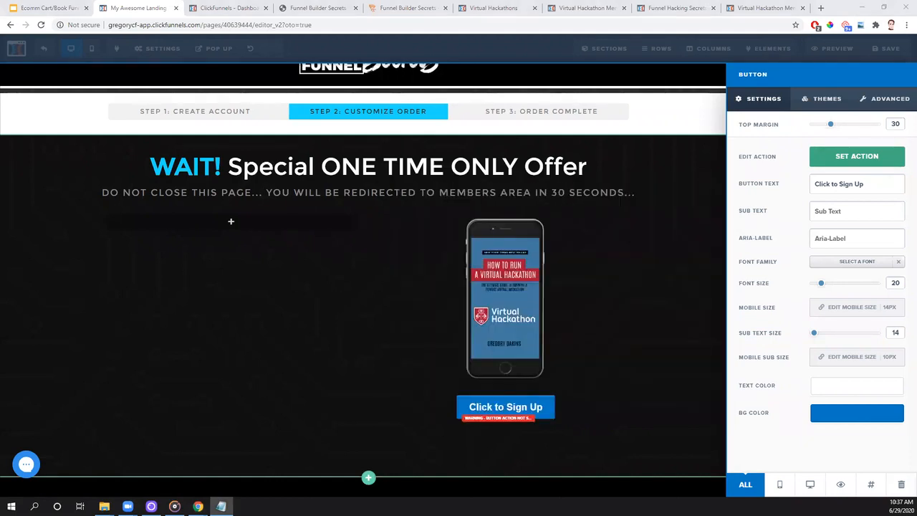
# - Set the button's action to the one-click upsell for the audio book without training
pyautogui.click(833, 164)
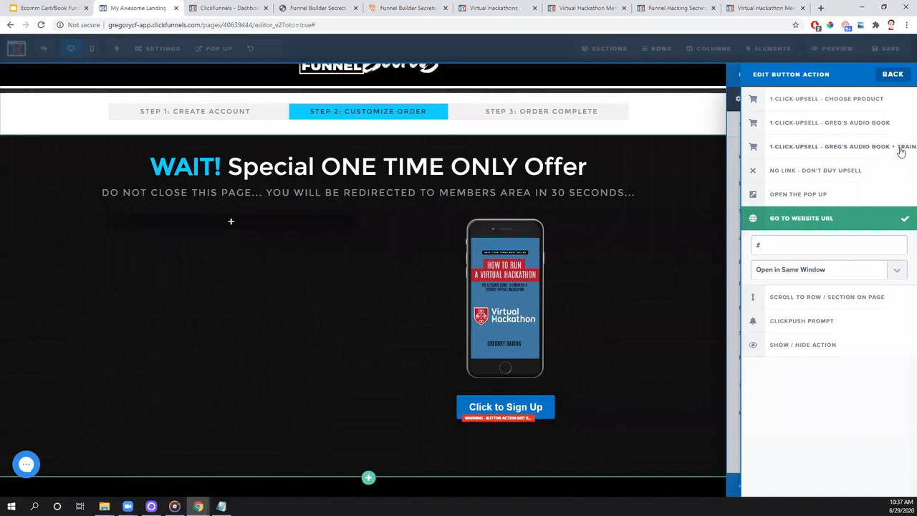
pyautogui.click(836, 127)
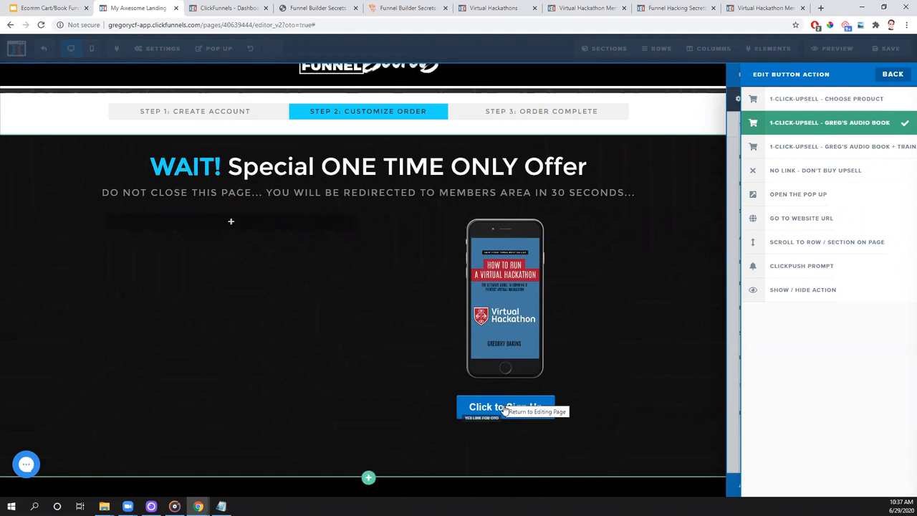
pyautogui.click(894, 75)
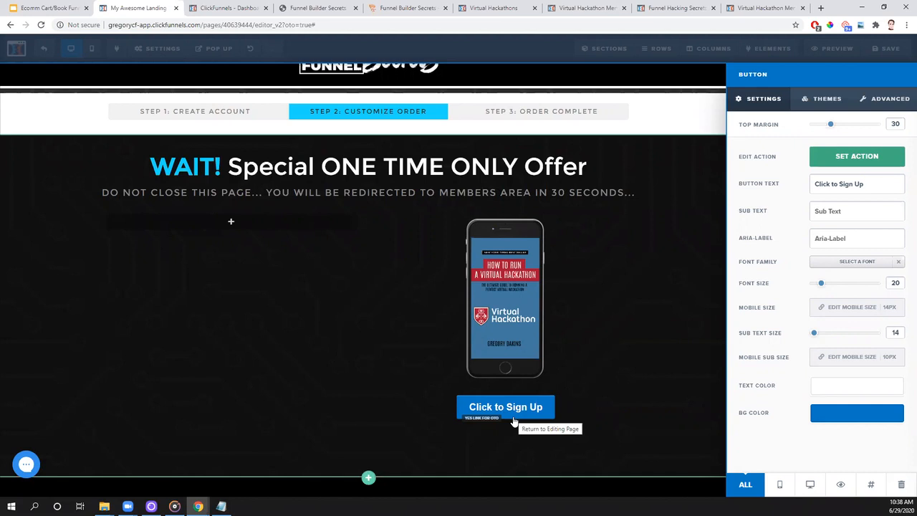
# - Label the button "Purchase Audio Book" with the sub text "Click To Instantly Be Charged $47.00"
pyautogui.moveTo(875, 185); pyautogui.dragTo(810, 188)
pyautogui.write('Pur')
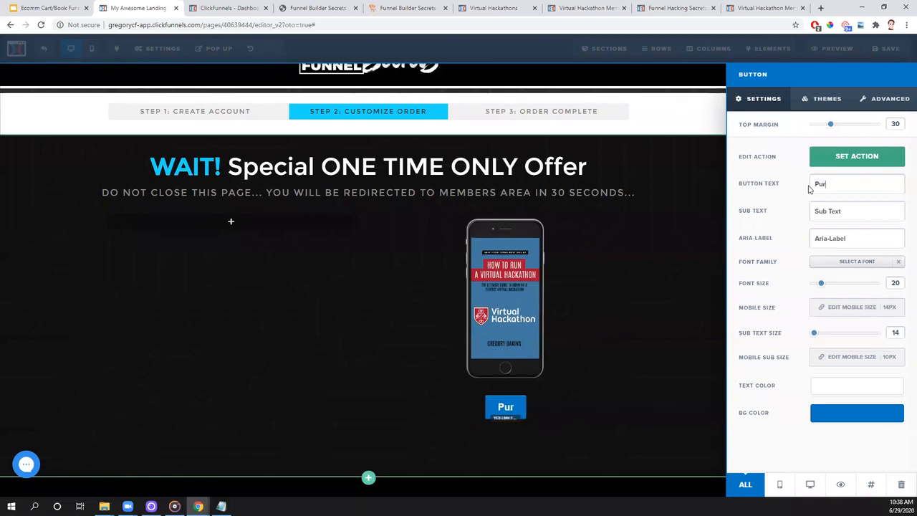
pyautogui.write('chase Audio Book')
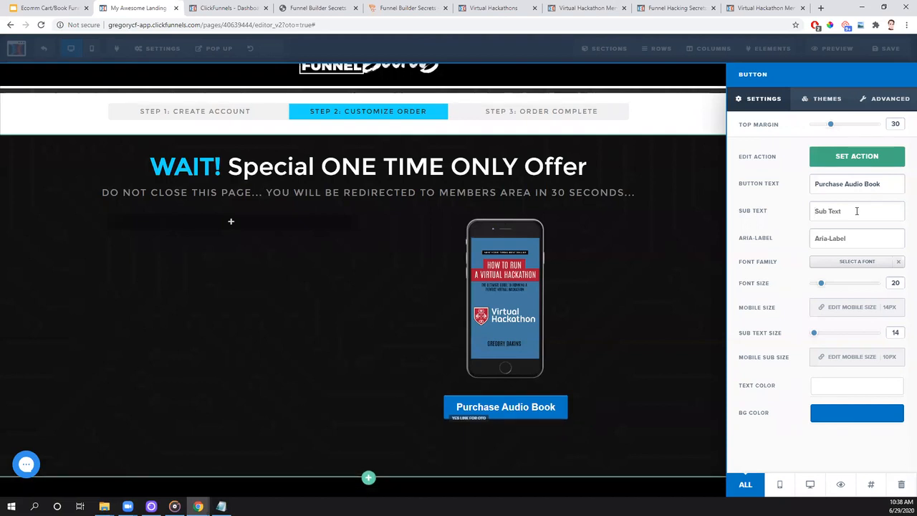
pyautogui.write('Click To ')
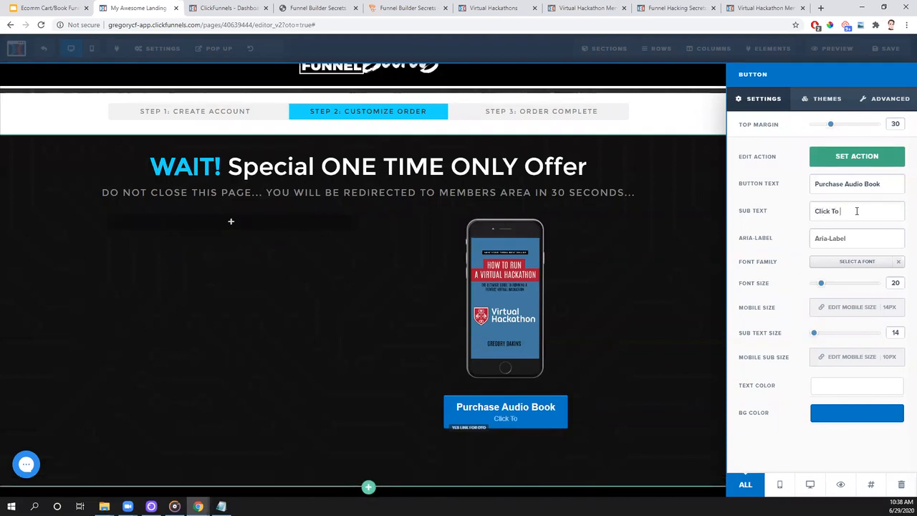
pyautogui.write('Instantly Be Char')
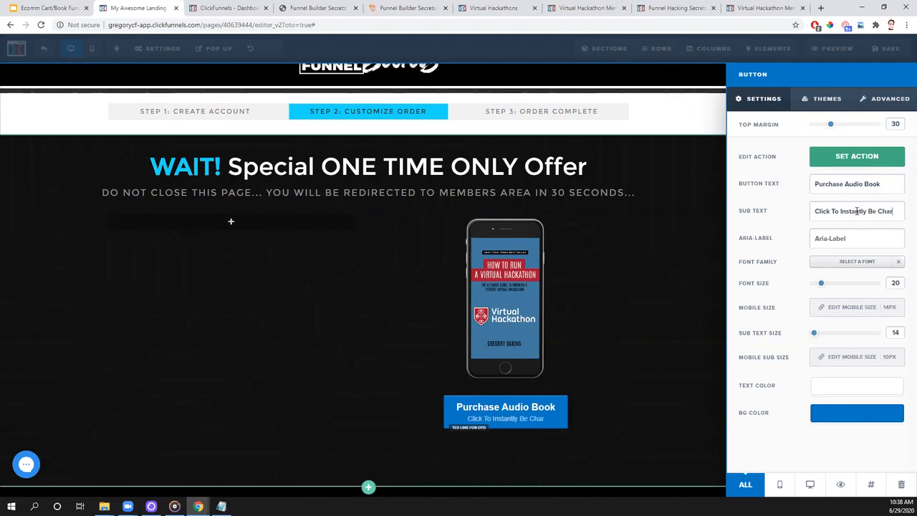
pyautogui.write('ged $4')
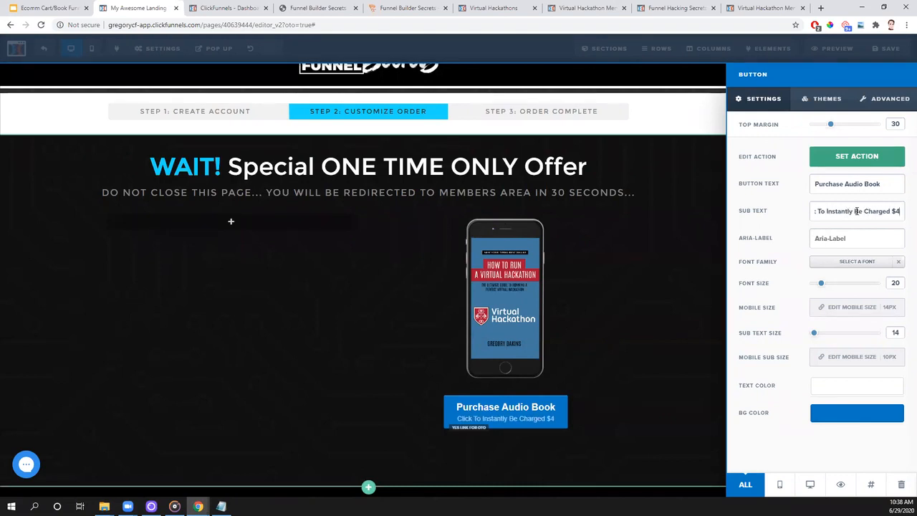
pyautogui.write('7.00')
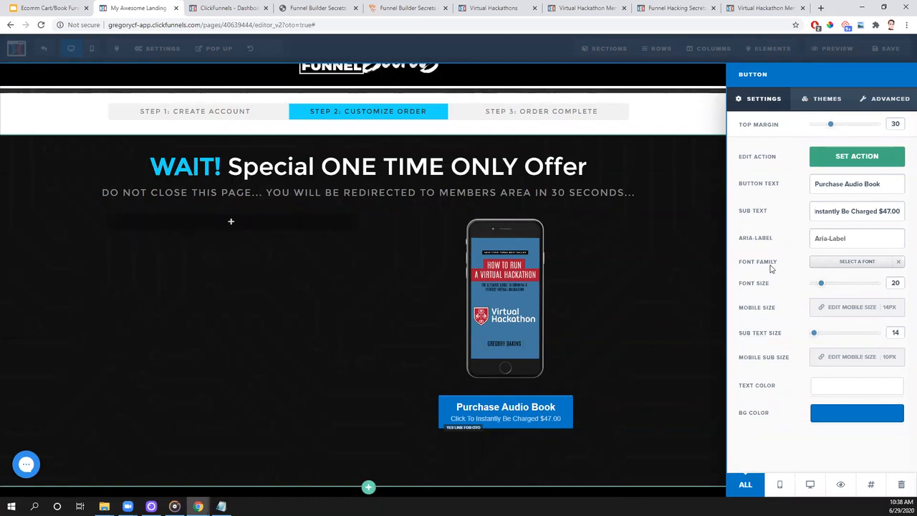
# - Set the purchase button's font family to the Google font Montserrat
pyautogui.click(836, 268)
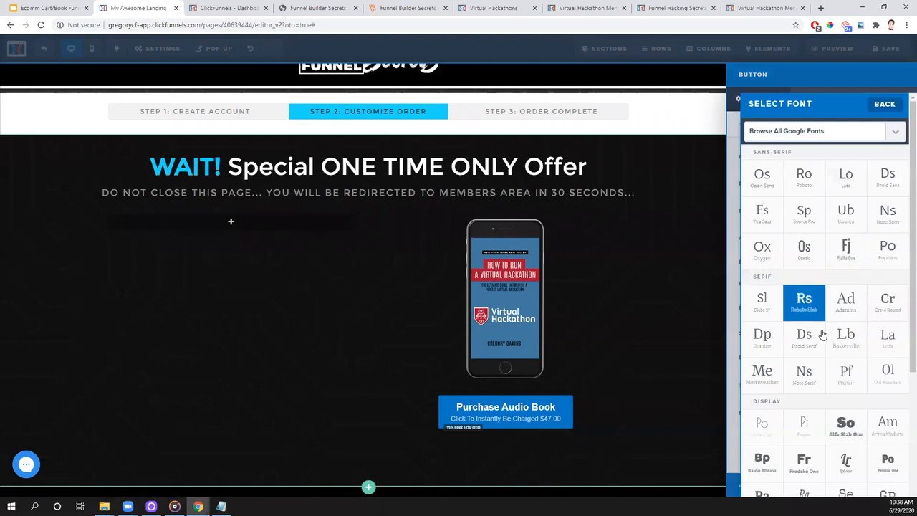
pyautogui.click(799, 132)
pyautogui.scroll(-8, 787, 224)
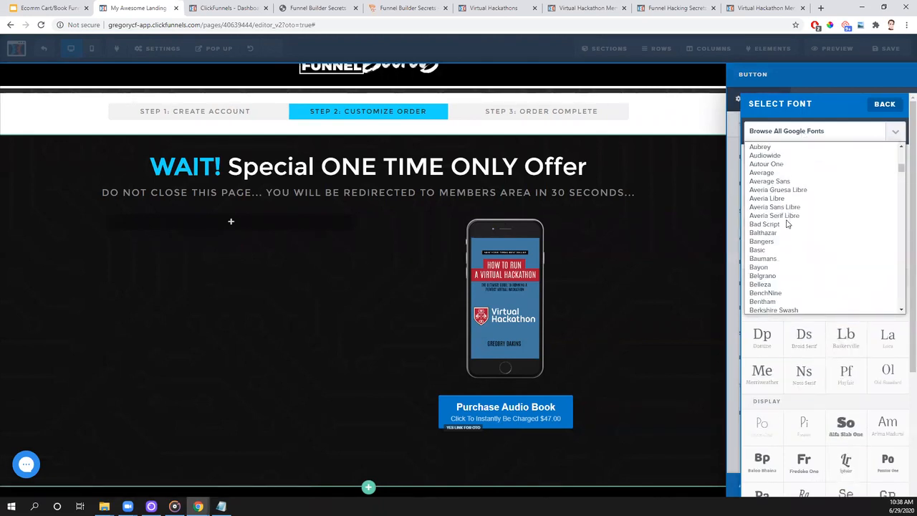
pyautogui.scroll(-3, 785, 224)
pyautogui.hotkey('ctrl', 'f')
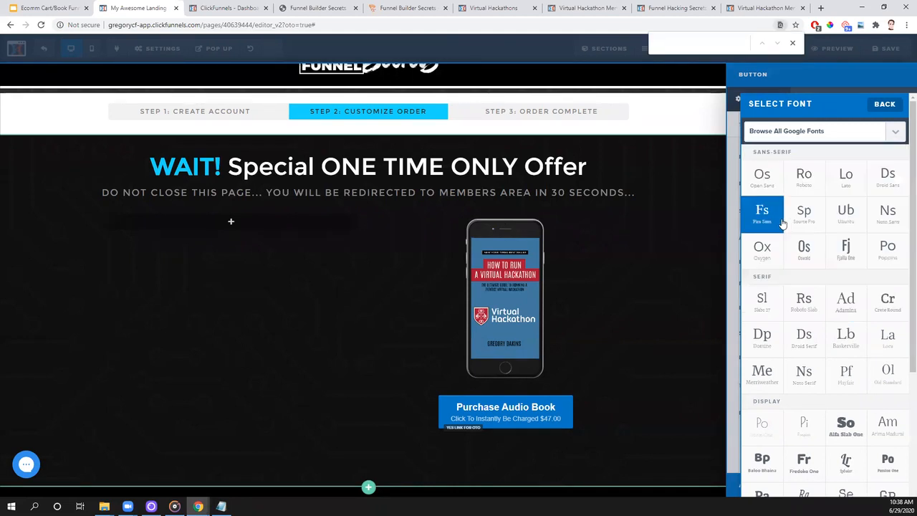
pyautogui.click(795, 134)
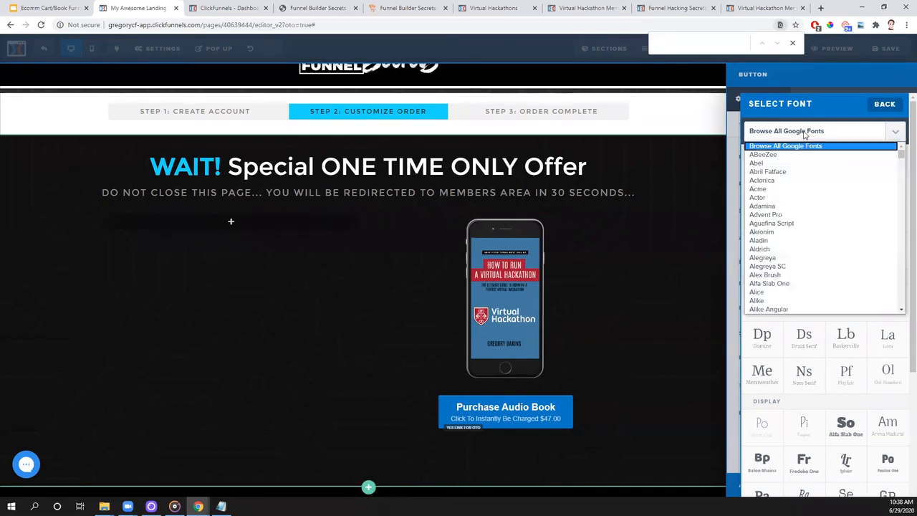
pyautogui.write('mons')
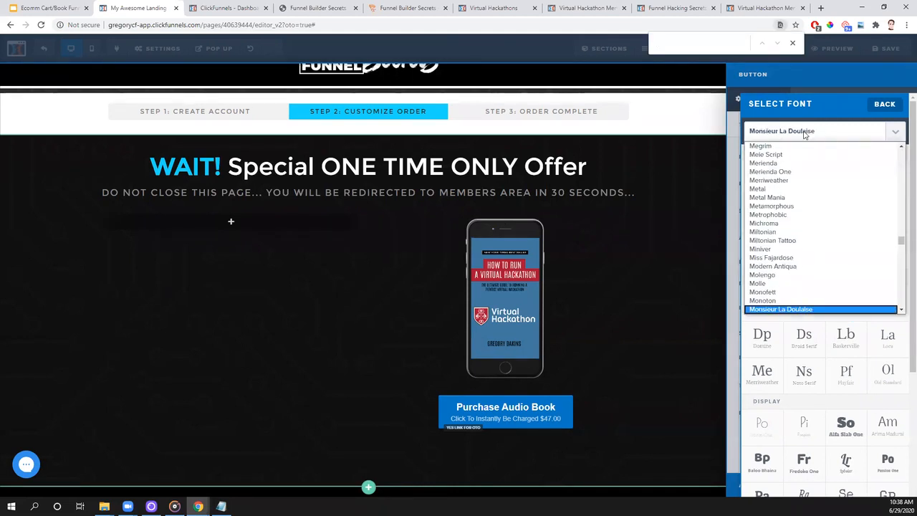
pyautogui.press('Down')
pyautogui.press('Down')
pyautogui.press('Down')
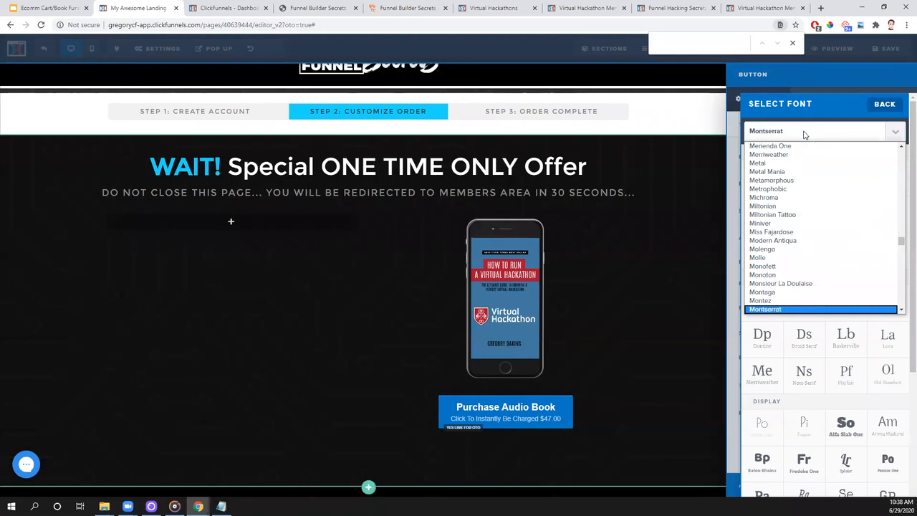
pyautogui.press('Return')
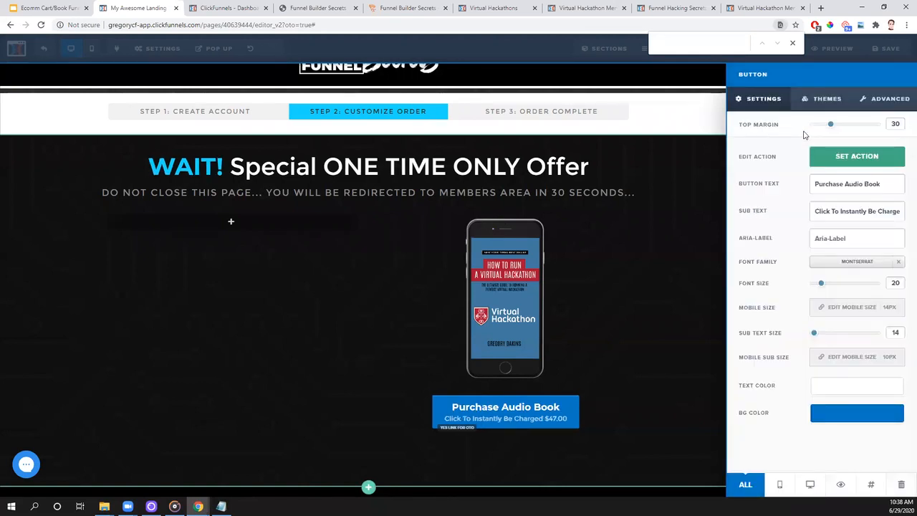
pyautogui.click(793, 43)
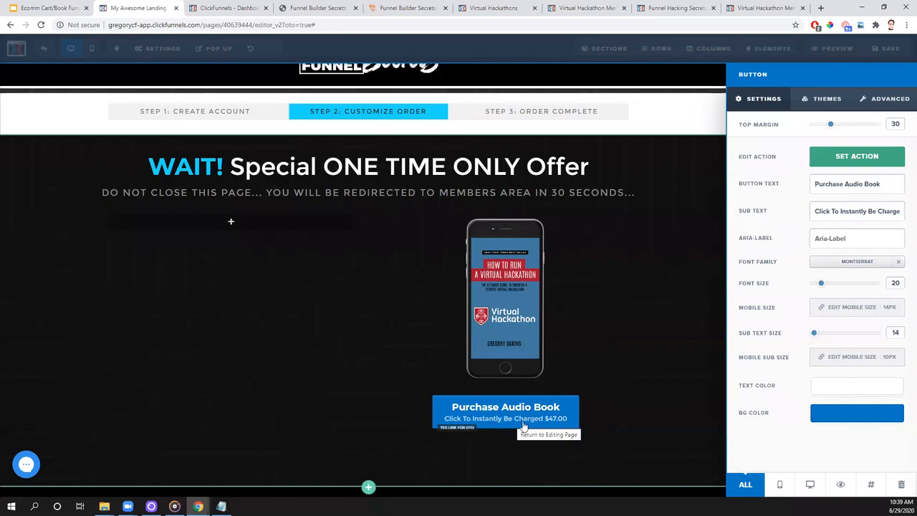
# - Enlarge the button's font size to 28 and sub text size to 20, and make its background orange
pyautogui.moveTo(821, 283)
pyautogui.mouseDown()
pyautogui.moveTo(894, 284)
pyautogui.moveTo(805, 297)
pyautogui.moveTo(829, 298)
pyautogui.mouseUp()
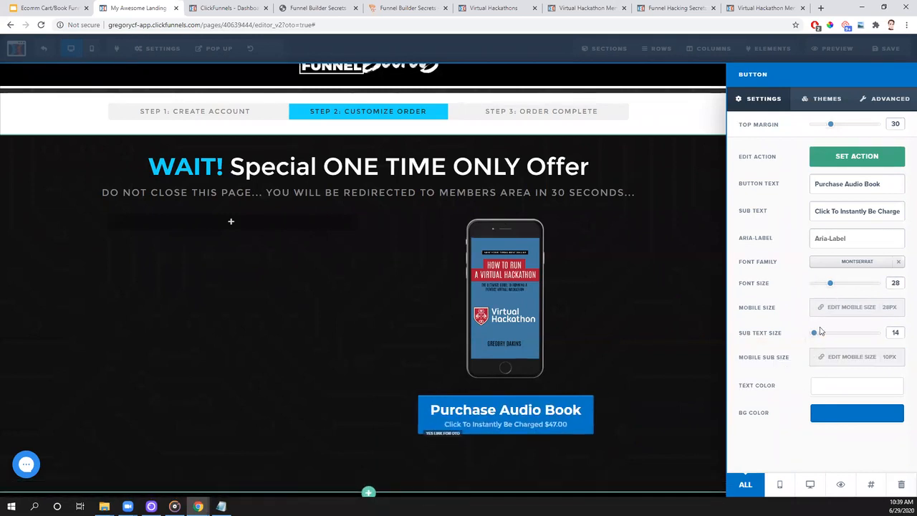
pyautogui.moveTo(814, 333)
pyautogui.mouseDown()
pyautogui.moveTo(882, 336)
pyautogui.moveTo(820, 338)
pyautogui.mouseUp()
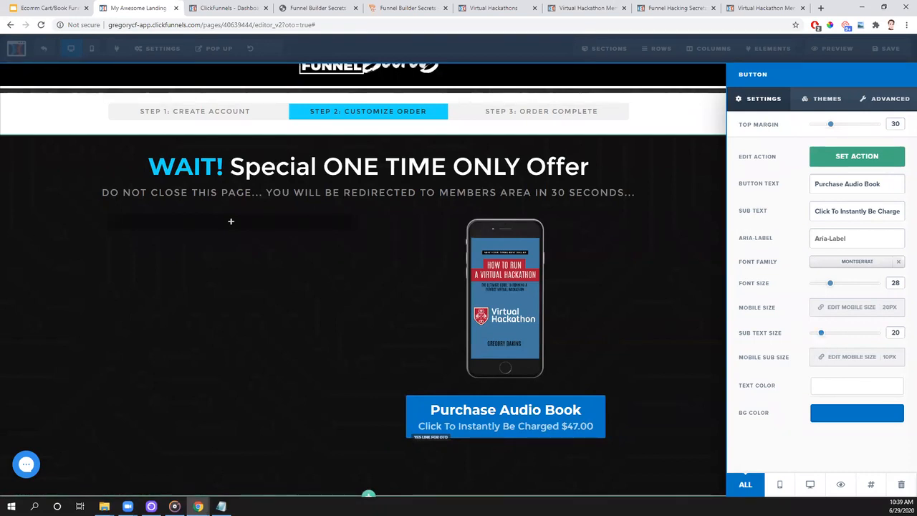
pyautogui.click(834, 419)
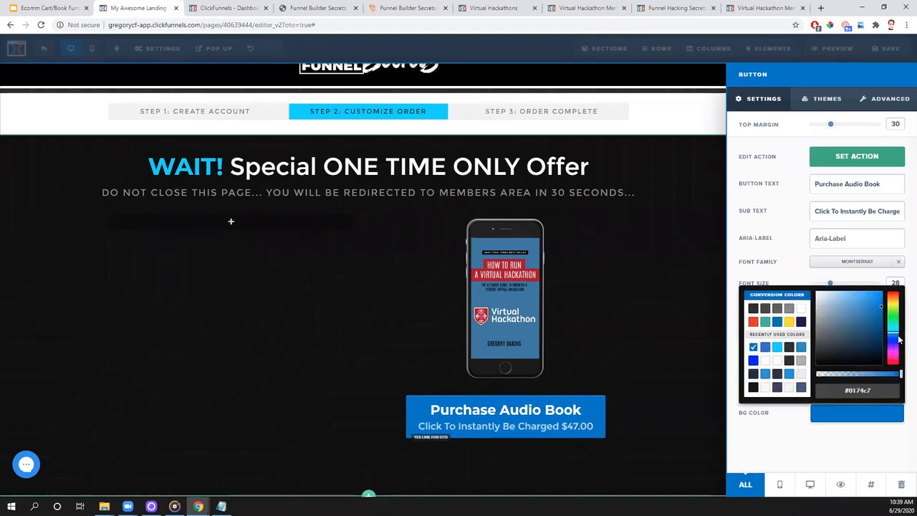
pyautogui.moveTo(892, 337); pyautogui.dragTo(879, 294)
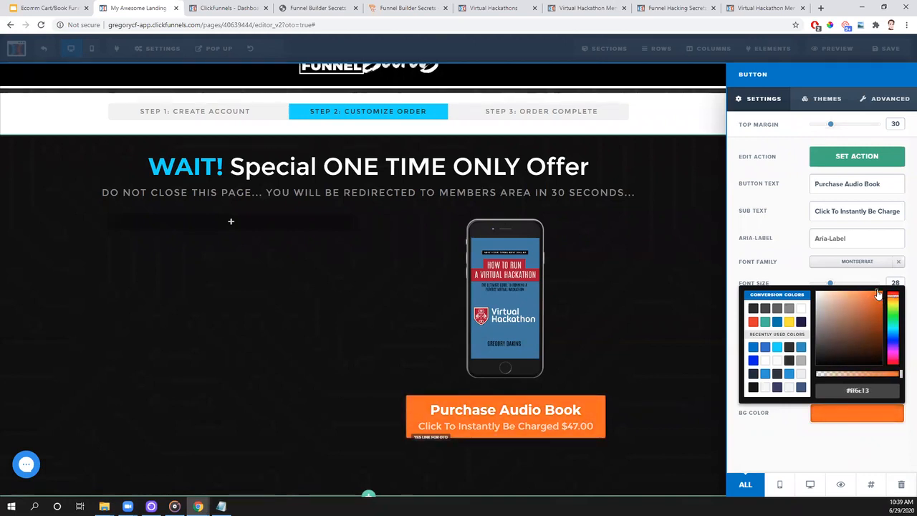
pyautogui.click(768, 445)
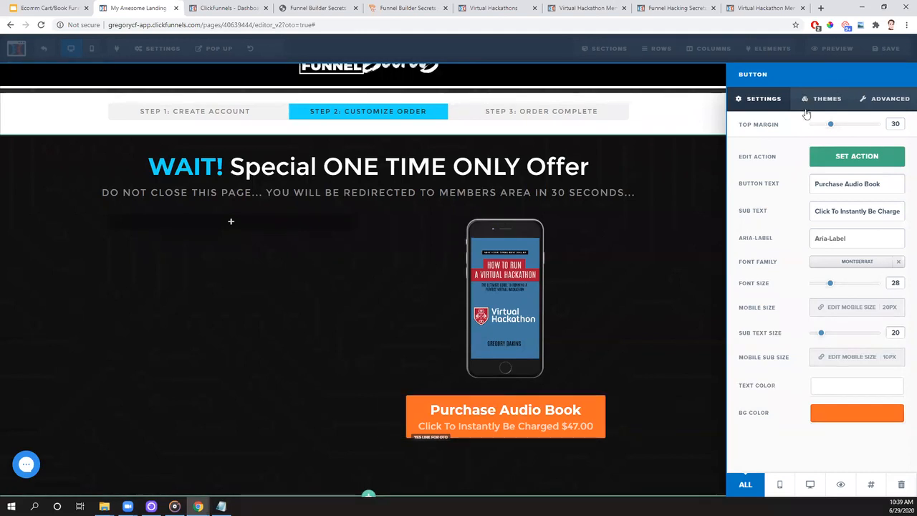
# - Look through the available button themes and the purchase button's advanced style options
pyautogui.click(828, 100)
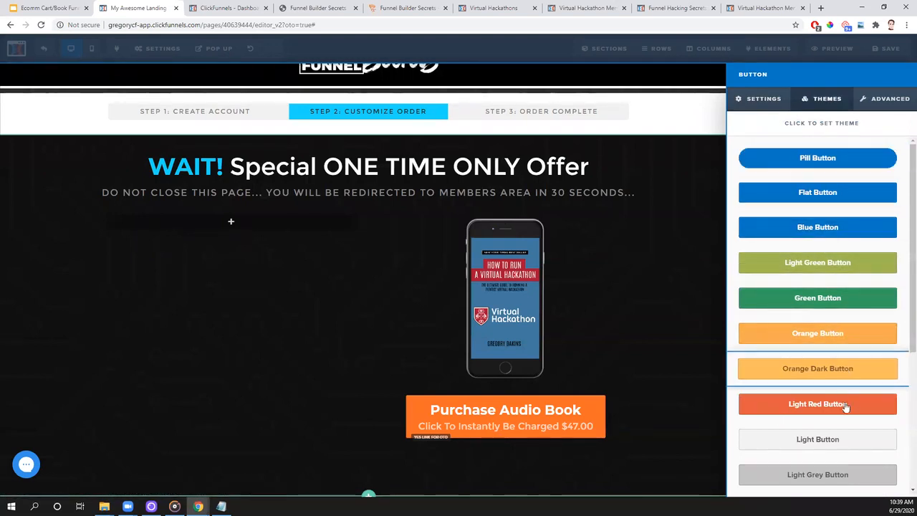
pyautogui.scroll(-3, 836, 337)
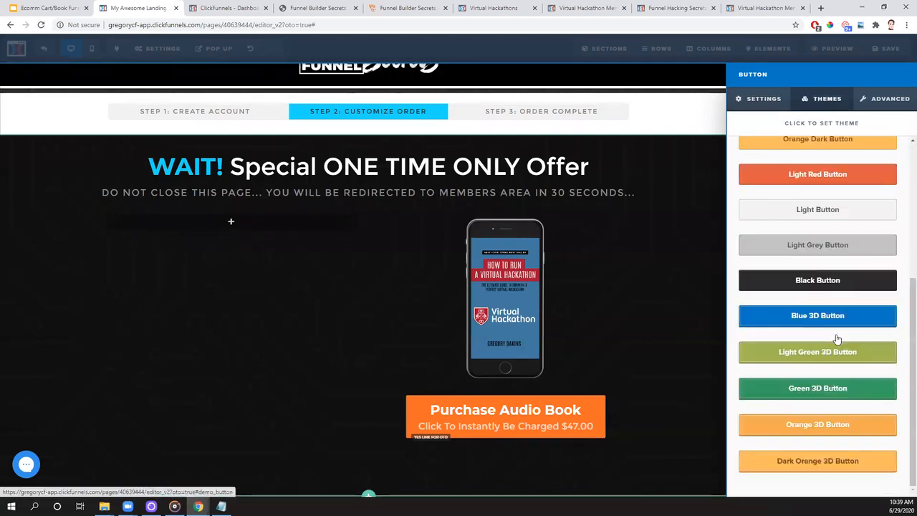
pyautogui.scroll(3, 835, 338)
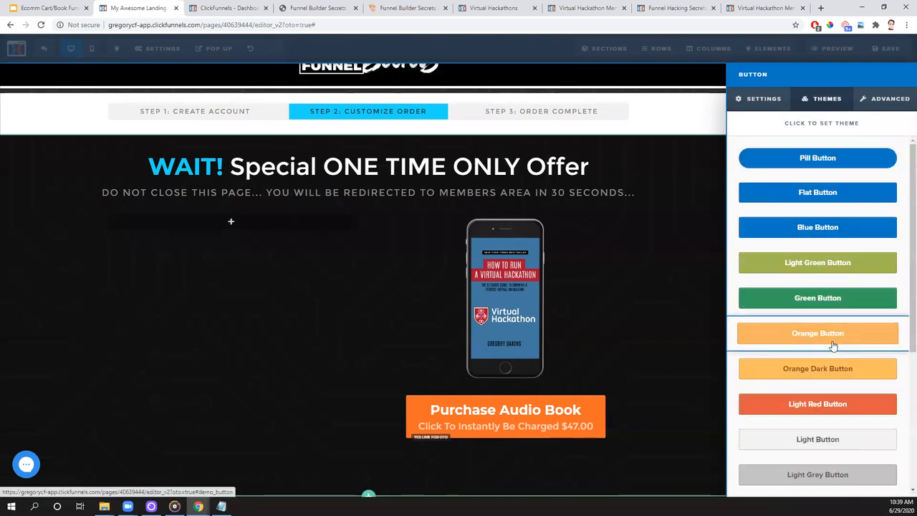
pyautogui.click(866, 101)
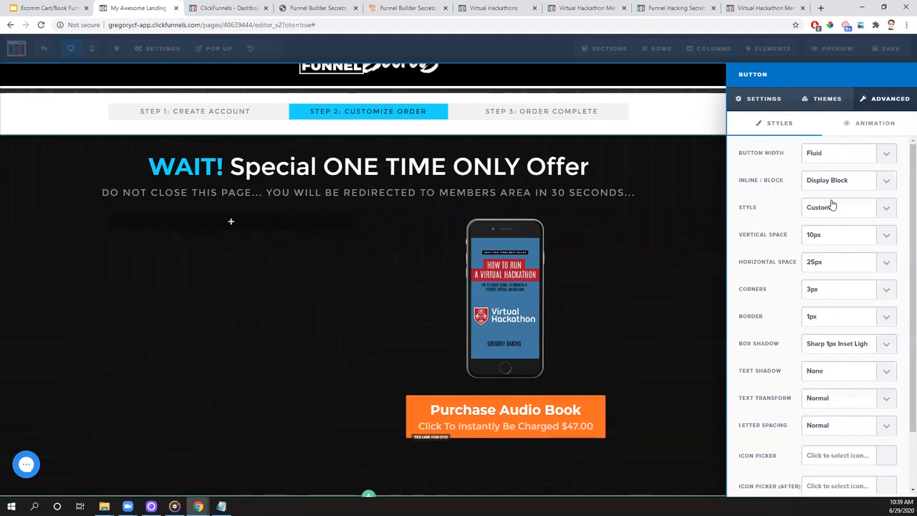
pyautogui.scroll(-1, 835, 230)
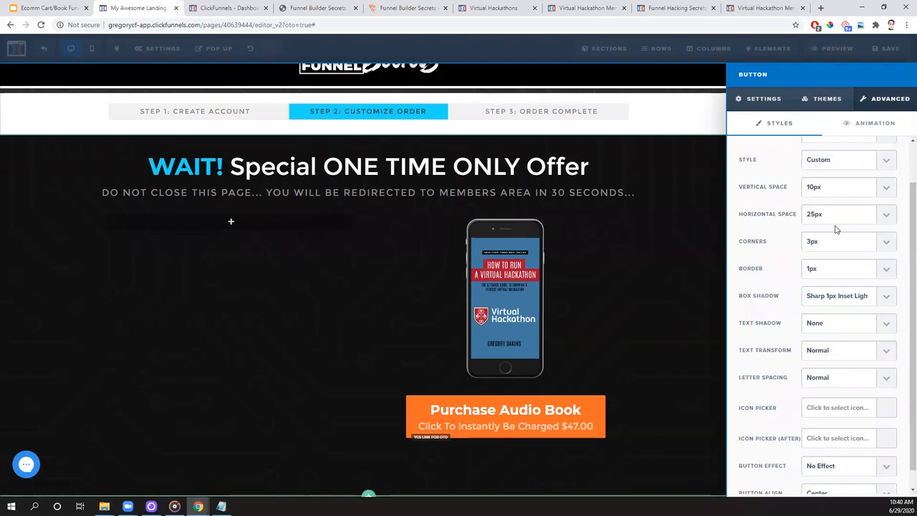
pyautogui.scroll(-1, 815, 262)
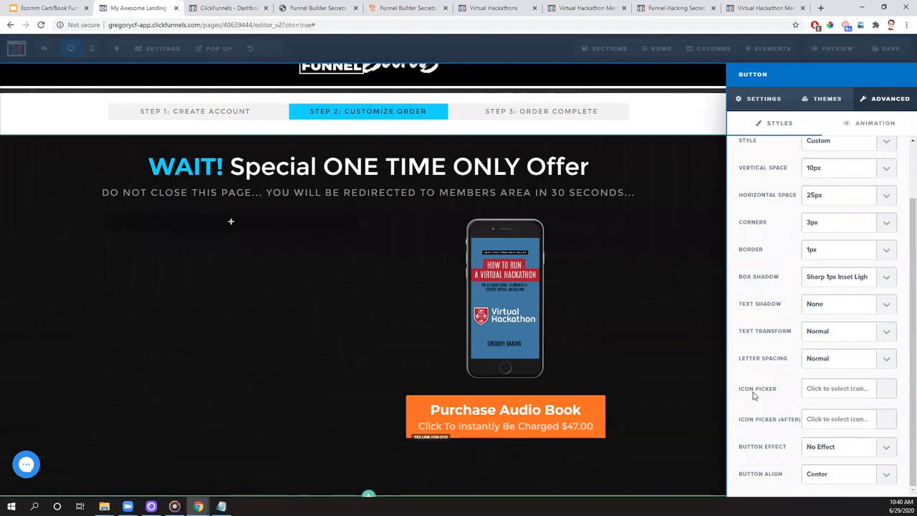
# - Add the cart-plus icon (fas fa-cart-plus) before the purchase button's text, filtering the icon list by "cart"
pyautogui.click(829, 393)
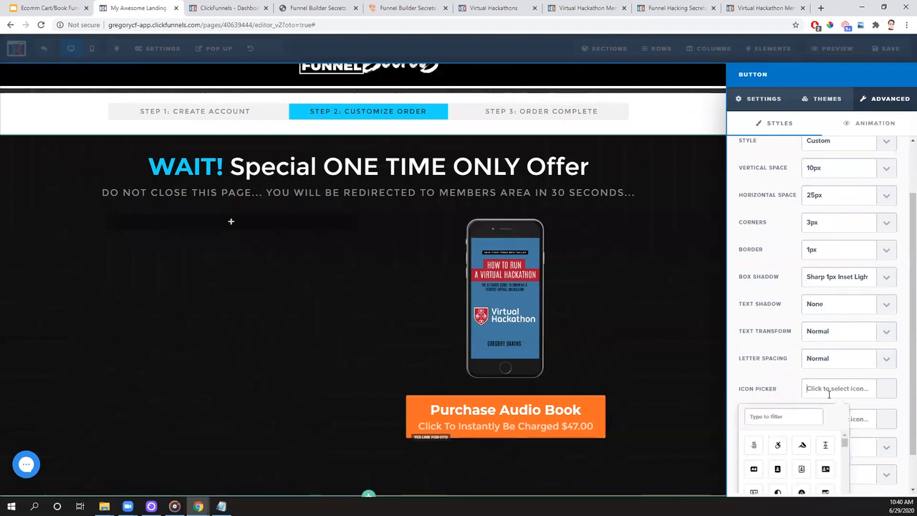
pyautogui.scroll(-2, 868, 361)
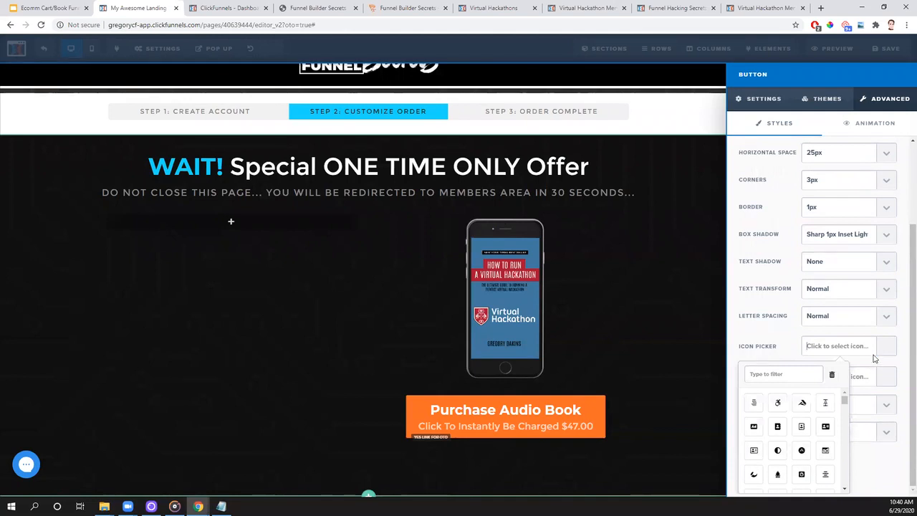
pyautogui.click(754, 451)
pyautogui.click(754, 475)
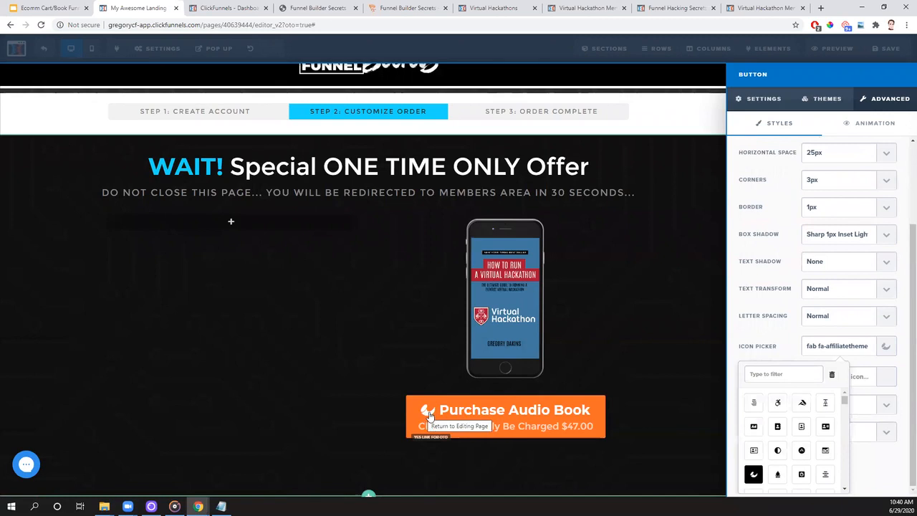
pyautogui.scroll(-5, 802, 420)
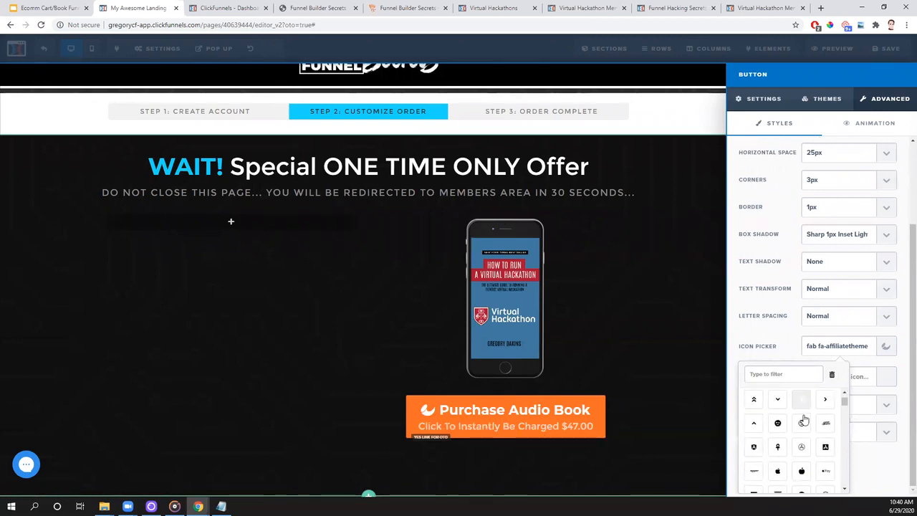
pyautogui.scroll(-3, 804, 420)
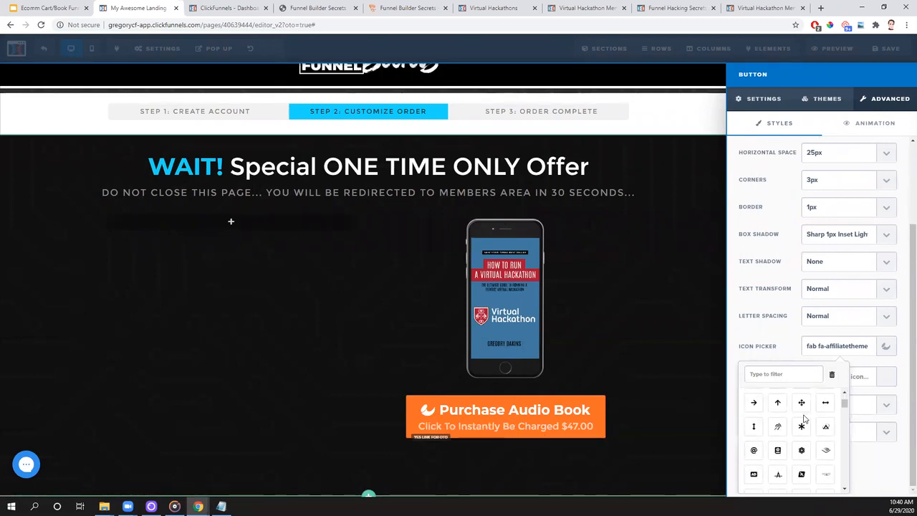
pyautogui.scroll(-2, 804, 420)
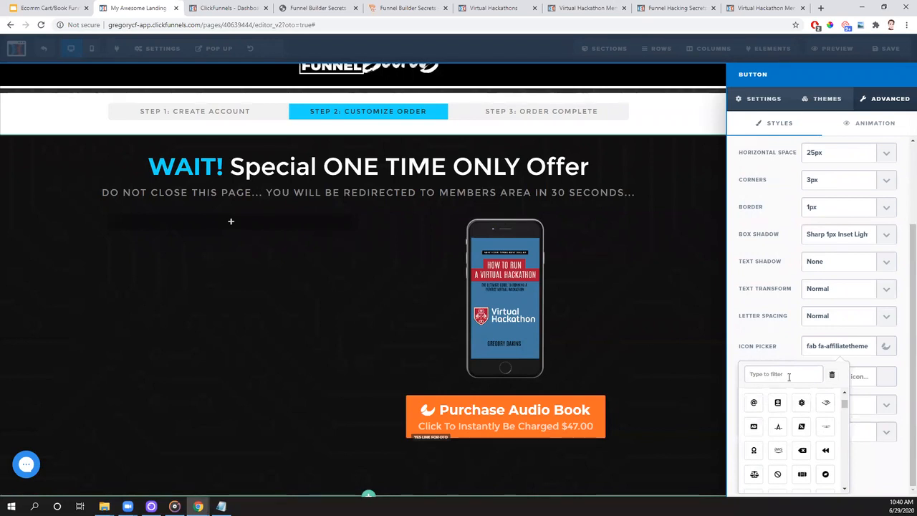
pyautogui.write('cart')
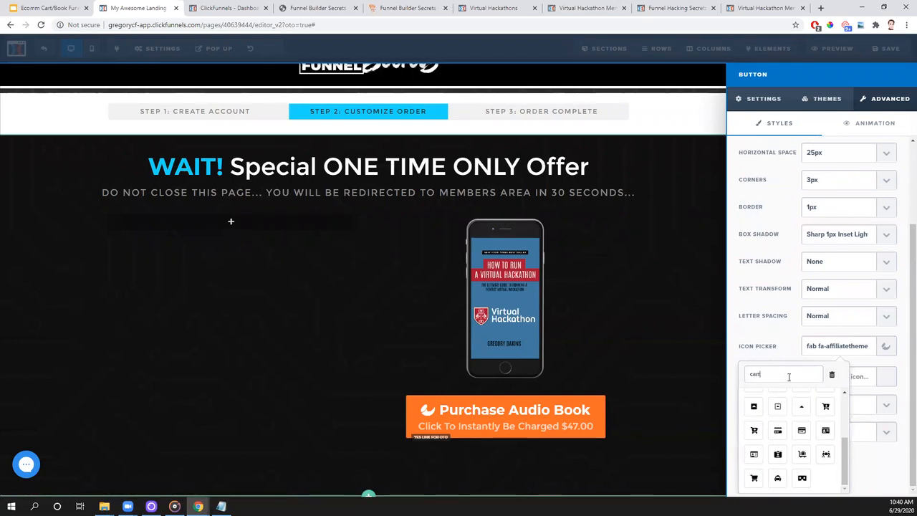
pyautogui.click(778, 402)
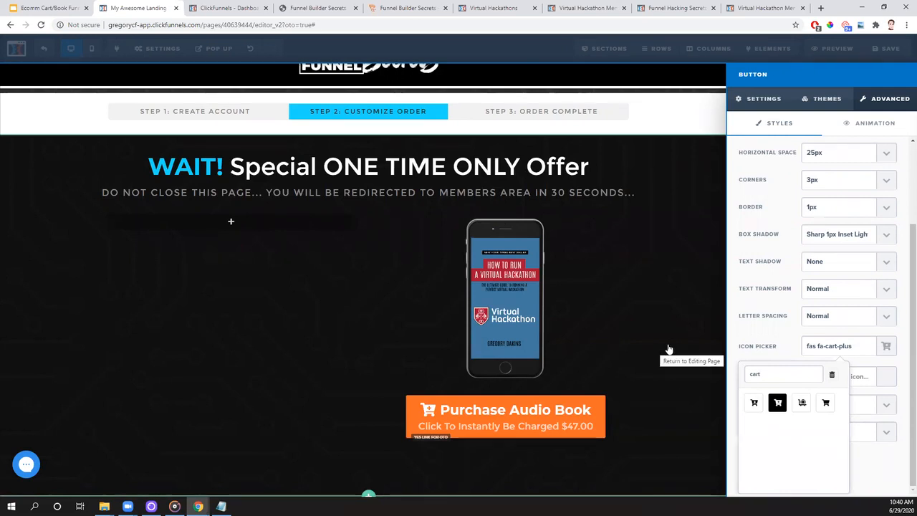
pyautogui.click(773, 333)
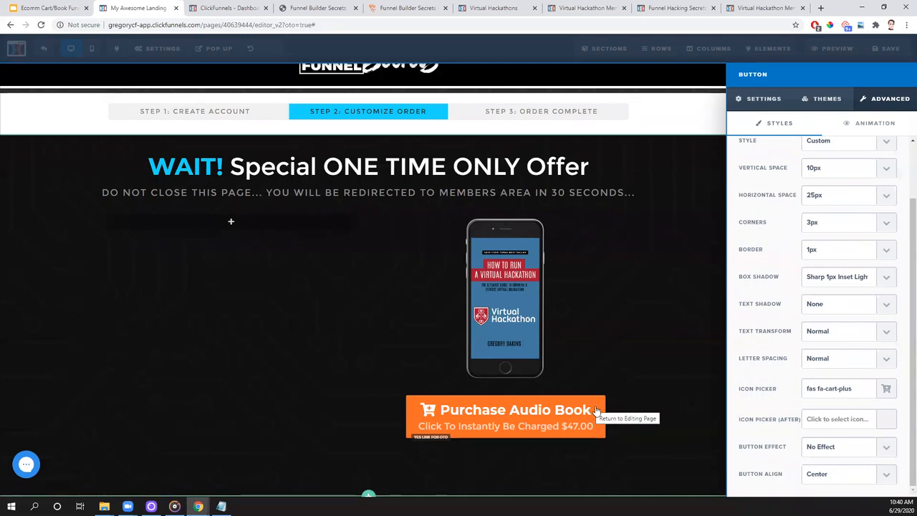
# - Try the Rocking (loop) effect on the purchase button and set it back to No Effect
pyautogui.click(880, 448)
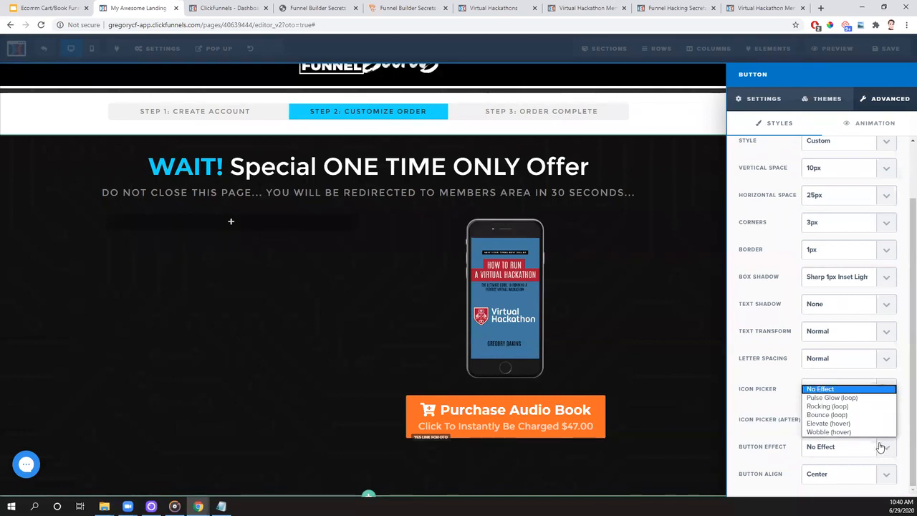
pyautogui.click(830, 407)
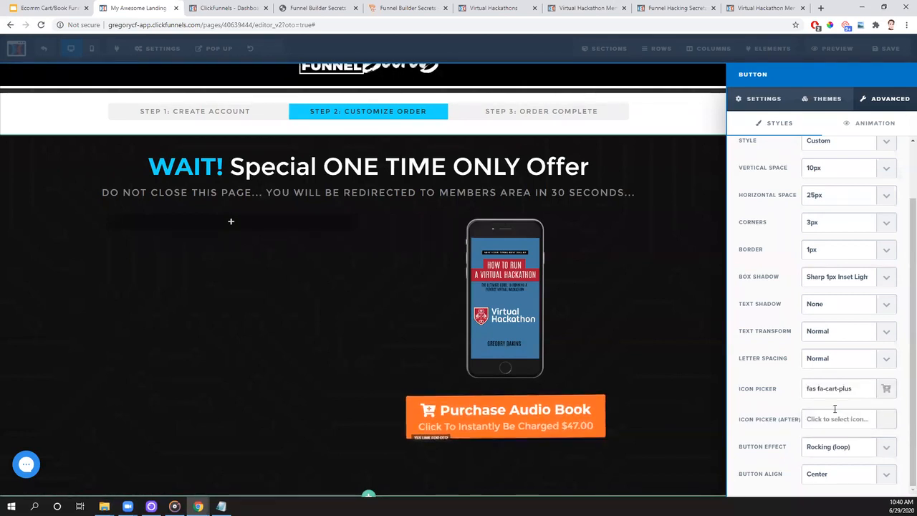
pyautogui.click(889, 451)
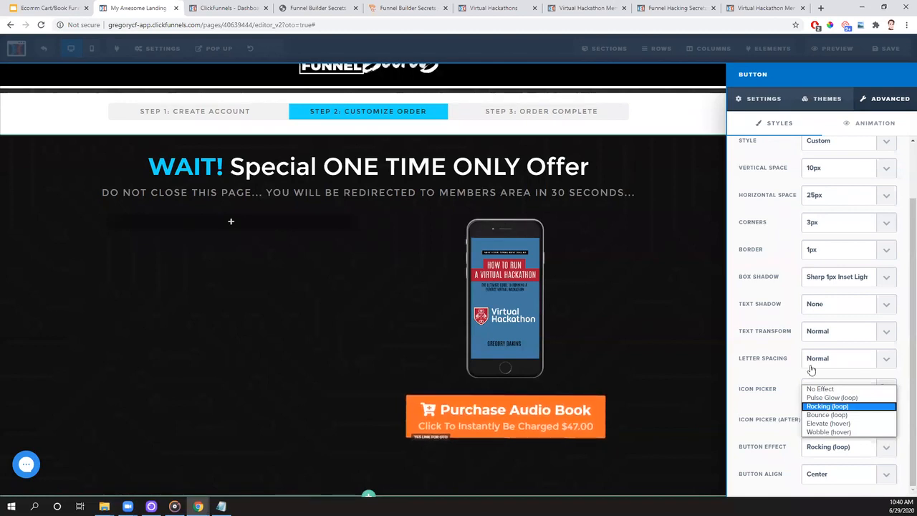
pyautogui.click(820, 389)
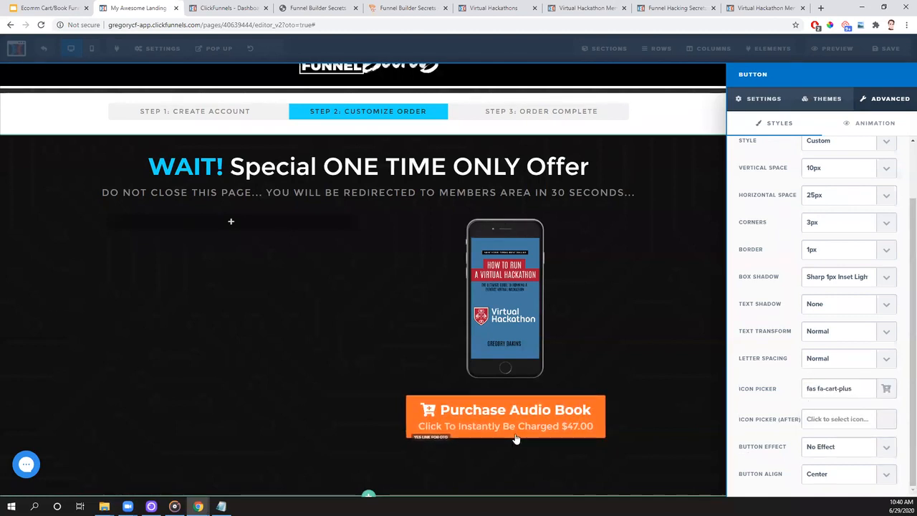
# - Reduce the purchase button's top margin so it sits closer to the phone image
pyautogui.click(692, 421)
pyautogui.click(677, 399)
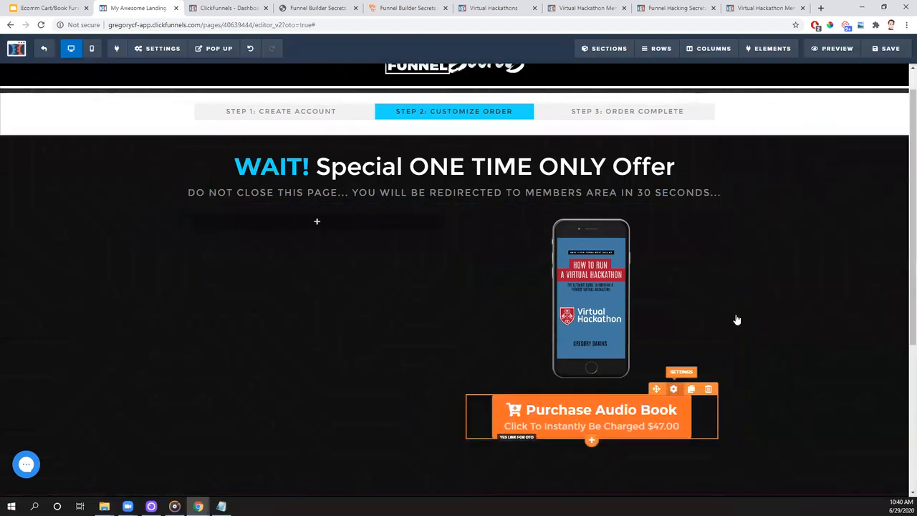
pyautogui.moveTo(831, 126); pyautogui.dragTo(817, 126)
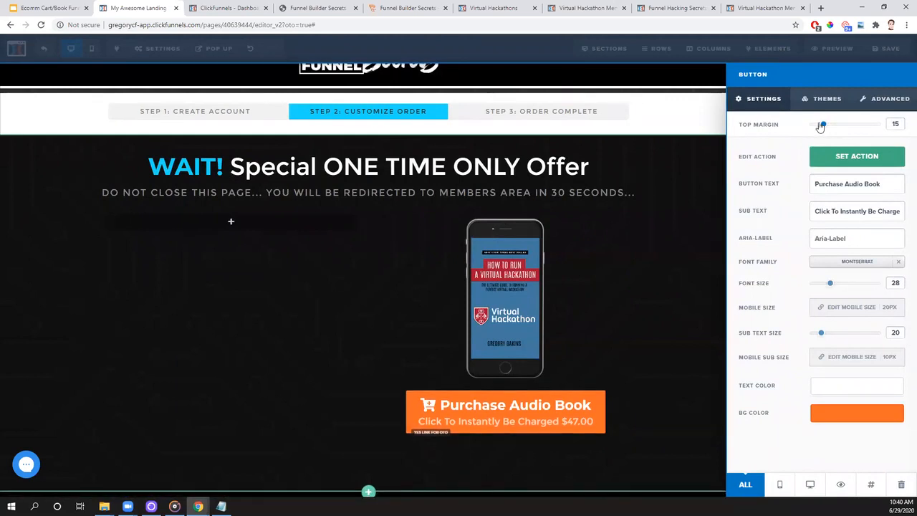
pyautogui.click(674, 305)
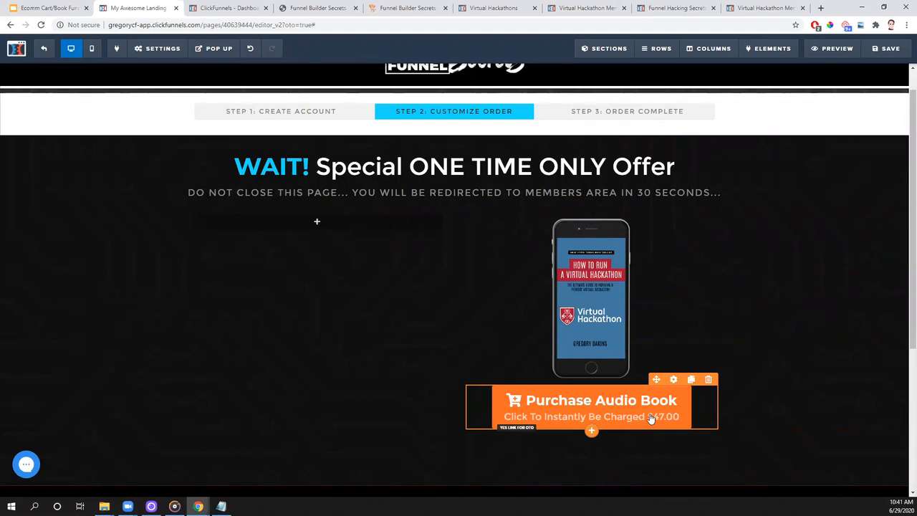
pyautogui.click(592, 433)
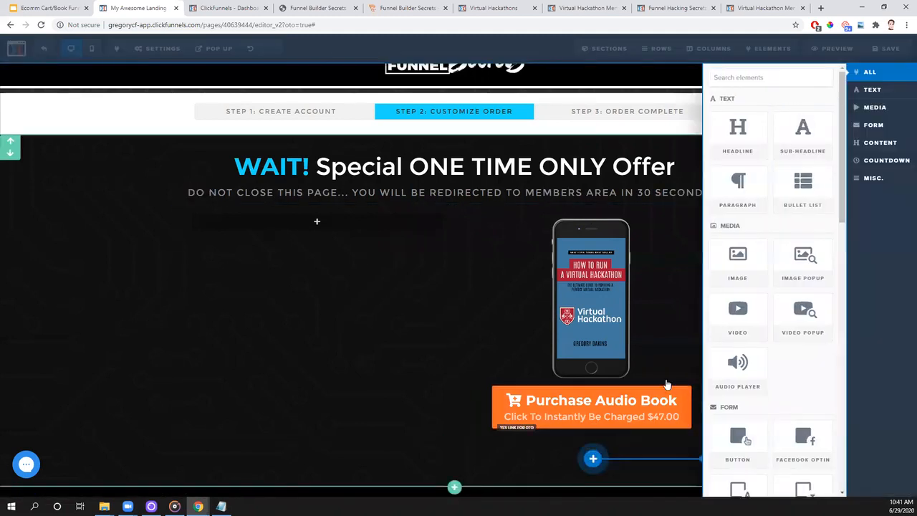
pyautogui.click(823, 141)
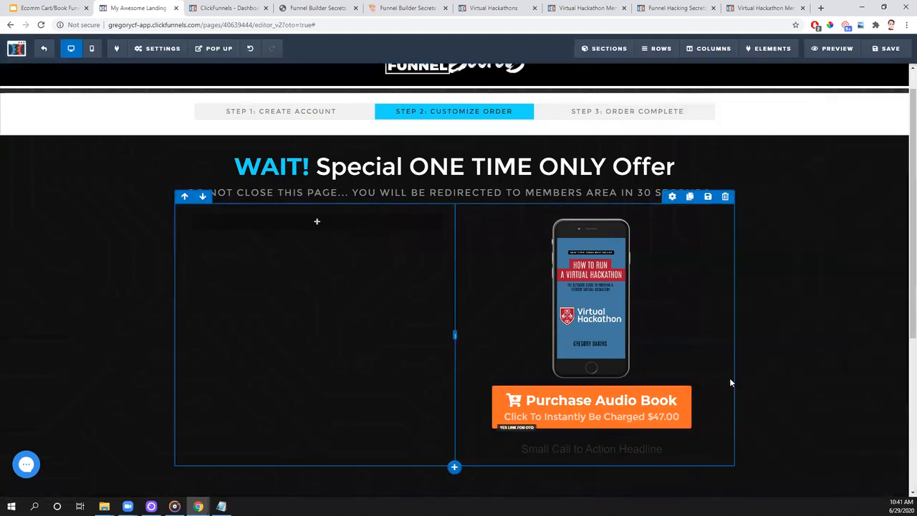
pyautogui.click(635, 452)
pyautogui.moveTo(665, 450); pyautogui.dragTo(564, 455)
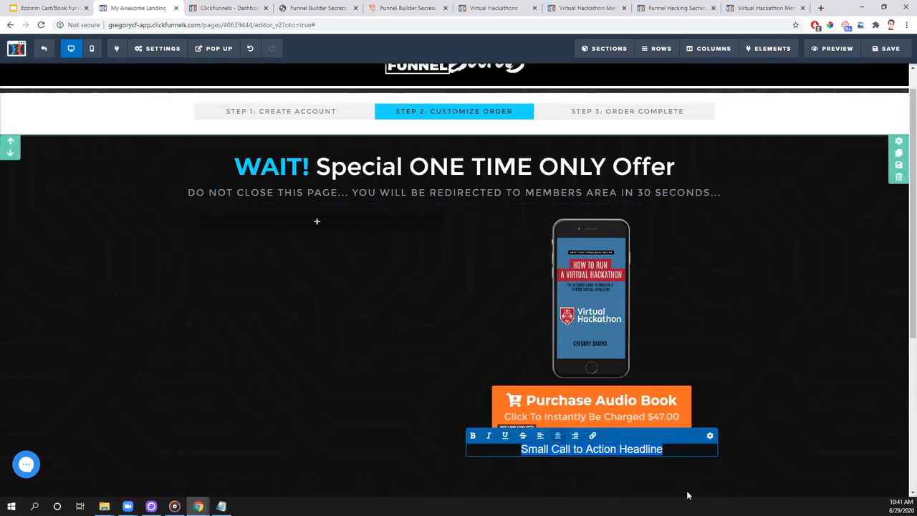
pyautogui.click(769, 452)
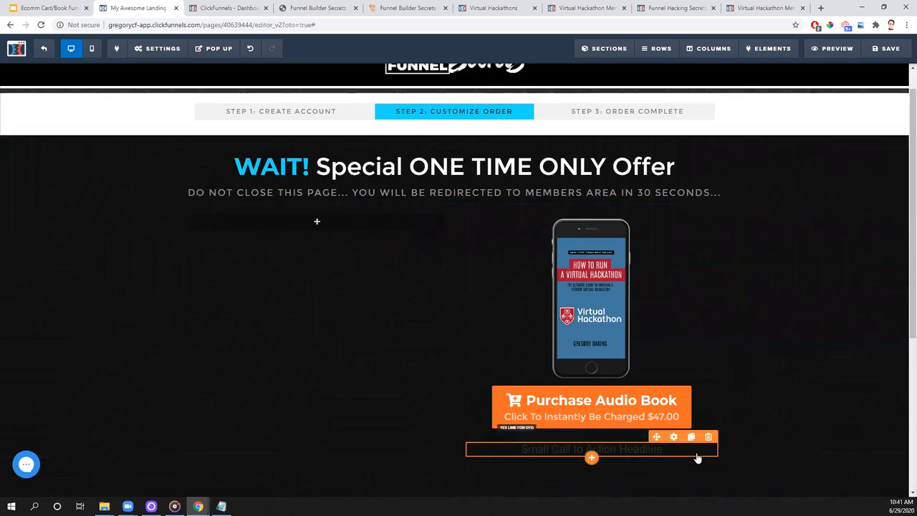
pyautogui.click(708, 437)
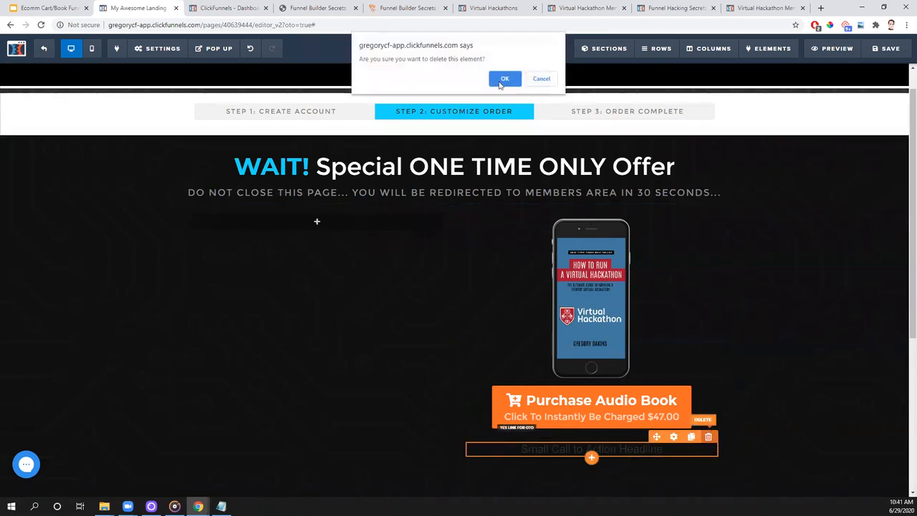
pyautogui.click(504, 79)
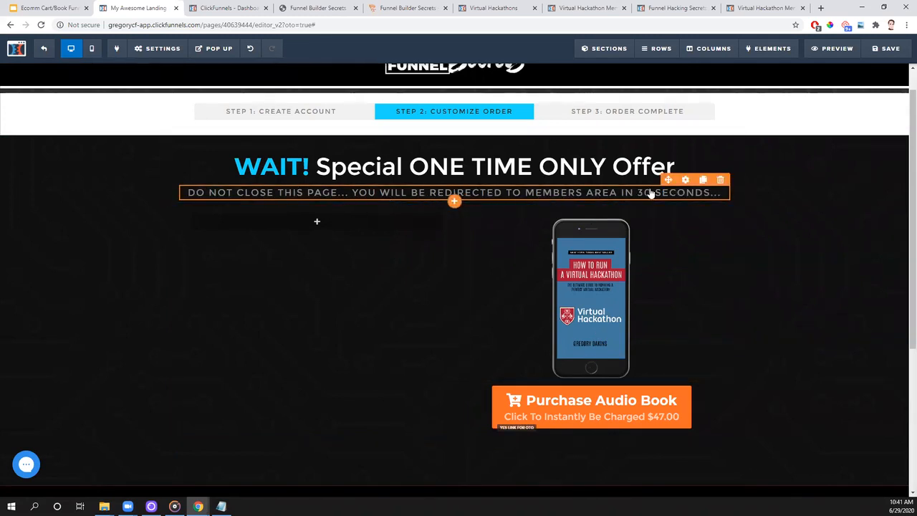
# - Clone the "Do not close this page" sub-headline and place the copy directly below the purchase button
pyautogui.click(703, 180)
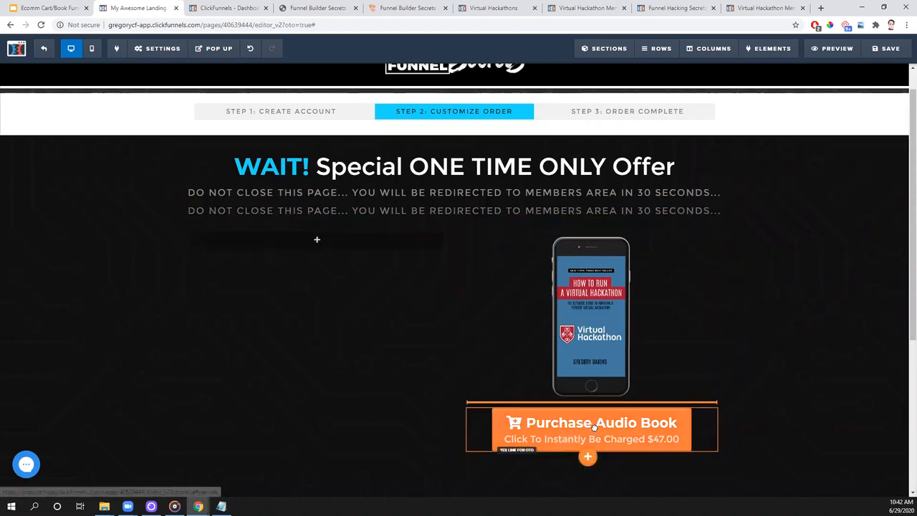
pyautogui.moveTo(600, 445); pyautogui.dragTo(592, 473)
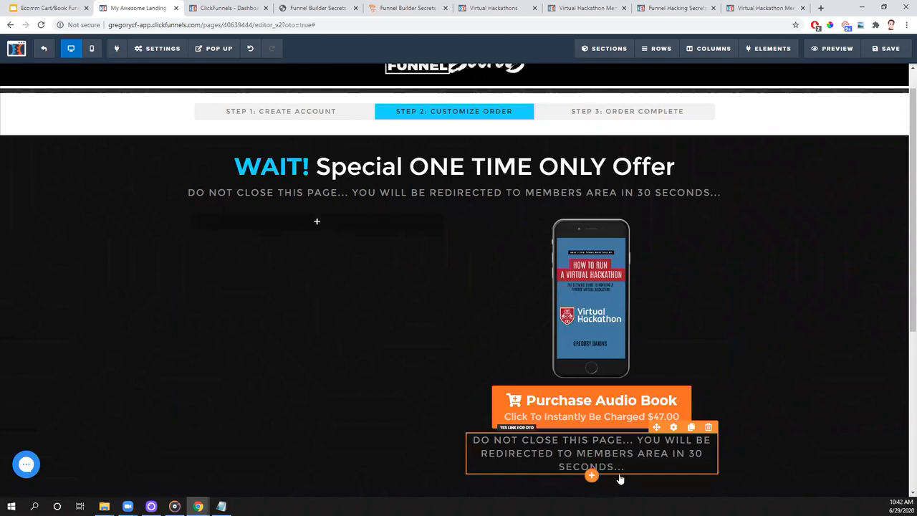
# - Replace the copied sub-headline's text with "PURCHASE AUDIO BOOK FOR $47.00!"
pyautogui.click(633, 466)
pyautogui.press('BackSpace')
pyautogui.press('BackSpace')
pyautogui.press('BackSpace')
pyautogui.press('BackSpace')
pyautogui.press('BackSpace')
pyautogui.press('BackSpace')
pyautogui.press('BackSpace')
pyautogui.press('BackSpace')
pyautogui.press('BackSpace')
pyautogui.press('BackSpace')
pyautogui.press('BackSpace')
pyautogui.press('BackSpace')
pyautogui.press('BackSpace')
pyautogui.press('BackSpace')
pyautogui.press('BackSpace')
pyautogui.press('BackSpace')
pyautogui.press('BackSpace')
pyautogui.press('BackSpace')
pyautogui.press('BackSpace')
pyautogui.press('BackSpace')
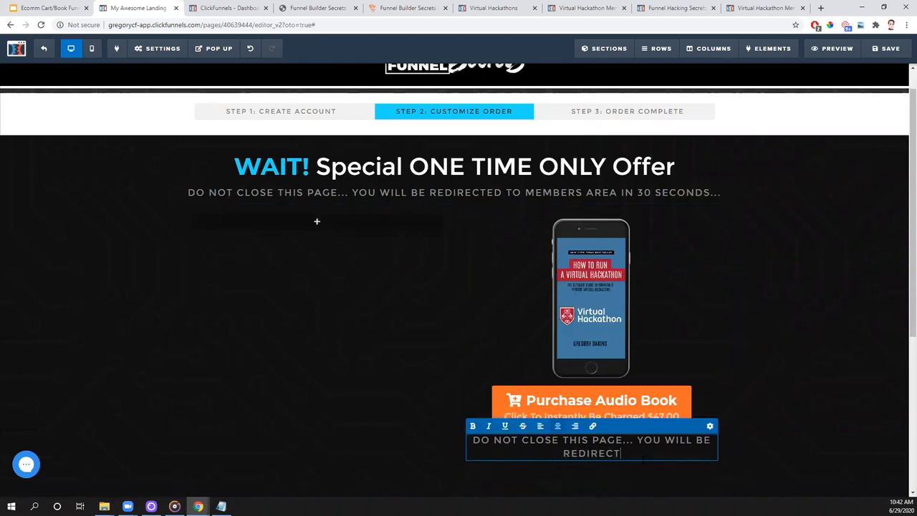
pyautogui.press('BackSpace')
pyautogui.press('BackSpace')
pyautogui.press('BackSpace')
pyautogui.press('BackSpace')
pyautogui.press('BackSpace')
pyautogui.press('BackSpace')
pyautogui.press('BackSpace')
pyautogui.press('BackSpace')
pyautogui.press('BackSpace')
pyautogui.press('BackSpace')
pyautogui.press('BackSpace')
pyautogui.press('BackSpace')
pyautogui.press('BackSpace')
pyautogui.press('BackSpace')
pyautogui.press('BackSpace')
pyautogui.press('BackSpace')
pyautogui.press('BackSpace')
pyautogui.press('BackSpace')
pyautogui.press('BackSpace')
pyautogui.press('BackSpace')
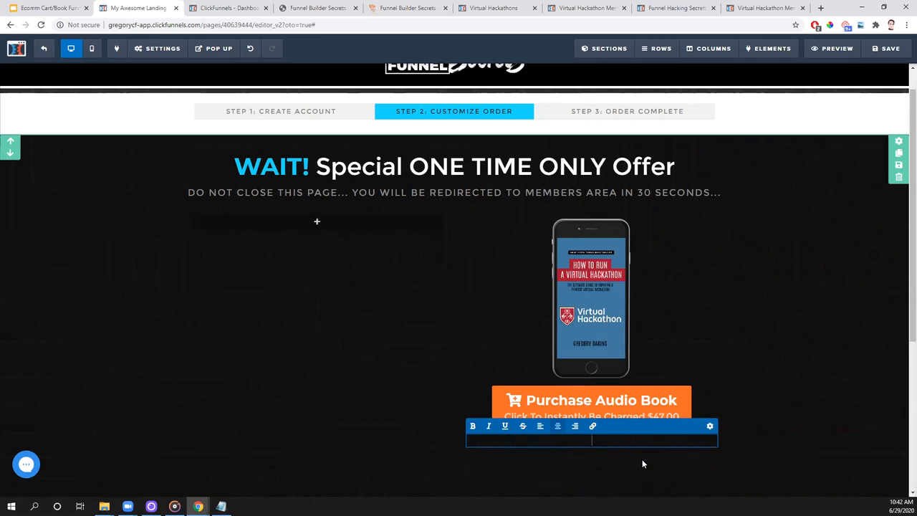
pyautogui.write('PURCHASE AUDIO BOOK FOR $47.')
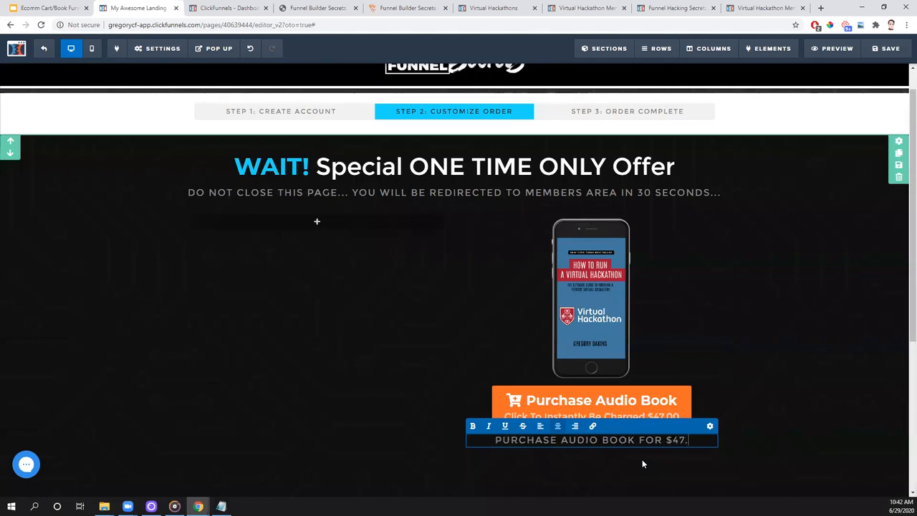
pyautogui.write('00!')
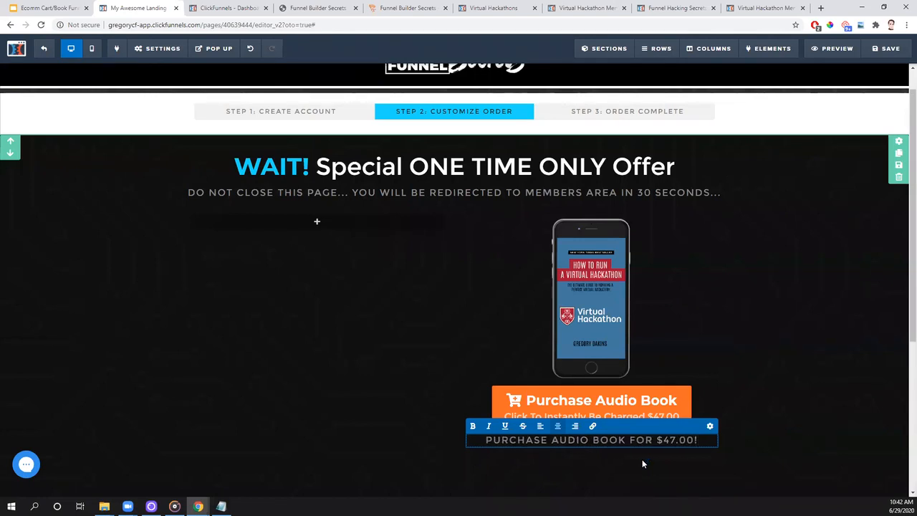
# - Turn the whole "PURCHASE AUDIO BOOK FOR $47.00!" line into a link with the target #yes-link
pyautogui.moveTo(701, 440); pyautogui.dragTo(483, 441)
pyautogui.click(593, 427)
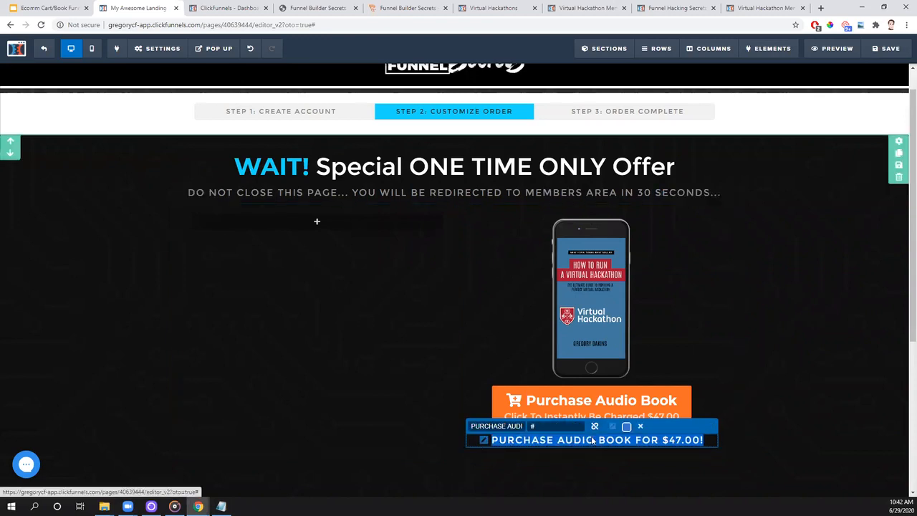
pyautogui.moveTo(539, 428); pyautogui.dragTo(532, 429)
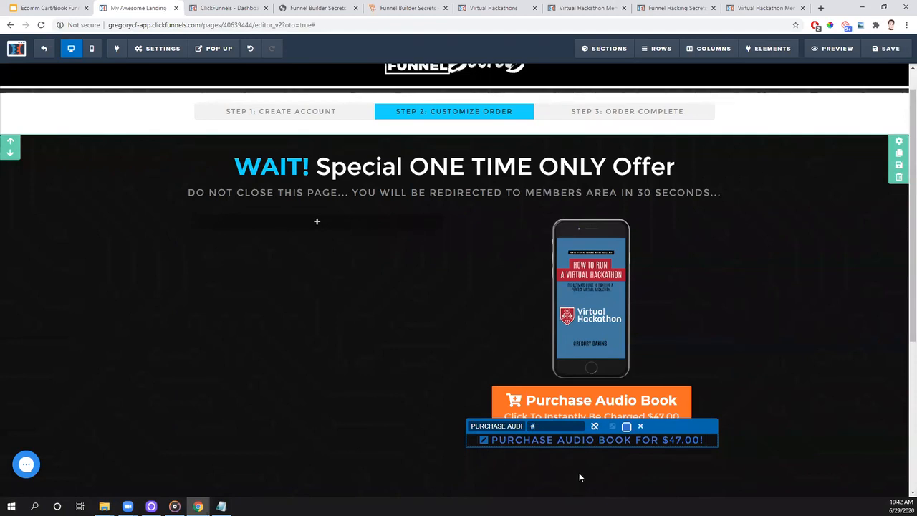
pyautogui.click(533, 467)
pyautogui.click(703, 444)
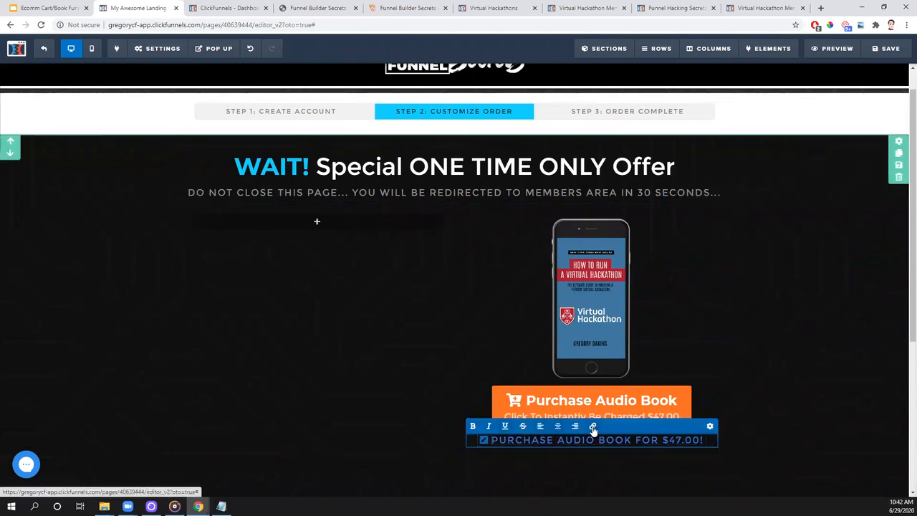
pyautogui.click(485, 441)
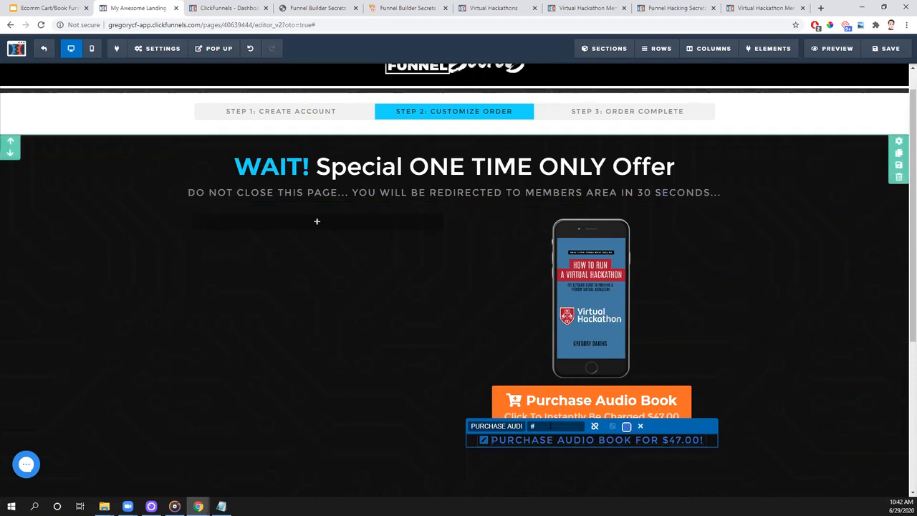
pyautogui.click(534, 428)
pyautogui.write('link-2')
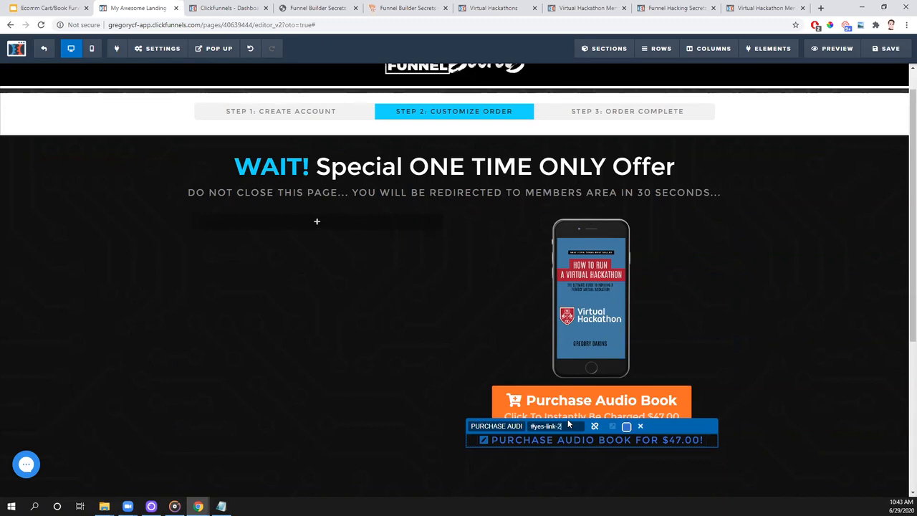
pyautogui.press('BackSpace')
pyautogui.press('BackSpace')
# - Set the color of the purchase text link to white (#ffffff)
pyautogui.click(627, 427)
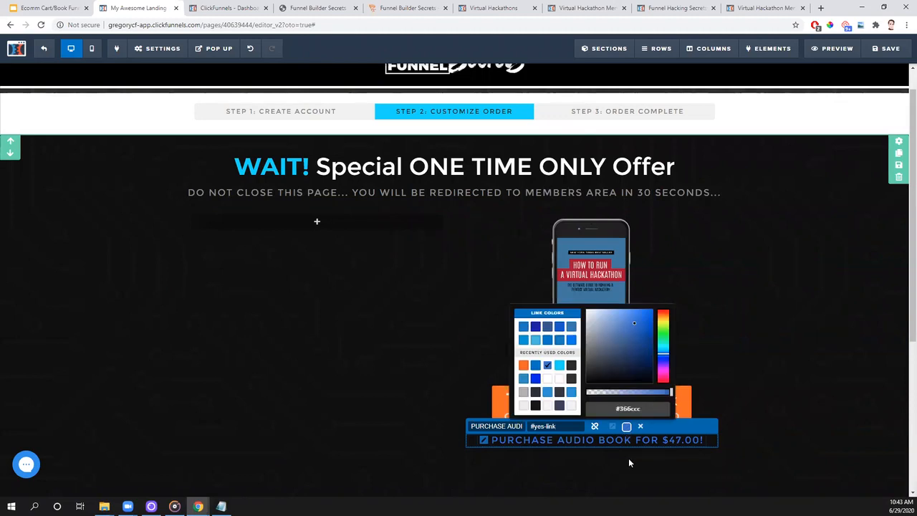
pyautogui.moveTo(610, 376)
pyautogui.mouseDown()
pyautogui.moveTo(599, 322)
pyautogui.moveTo(579, 308)
pyautogui.mouseUp()
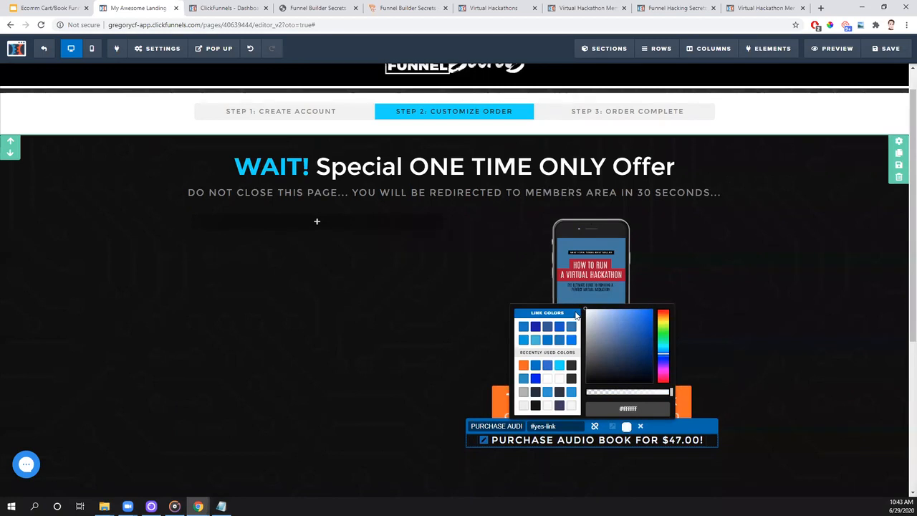
# - Clone the phone image, purchase button and text link, and place the copies in the empty left column of the offer row
pyautogui.click(831, 254)
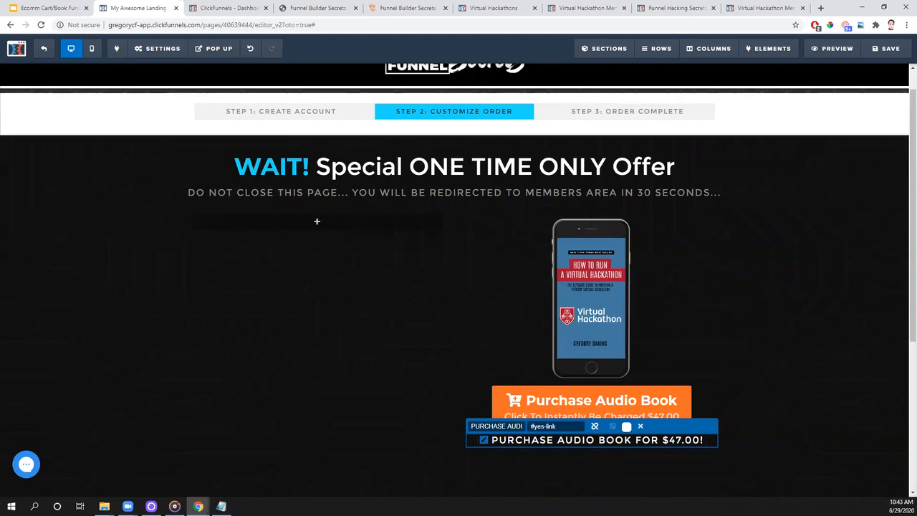
pyautogui.click(835, 372)
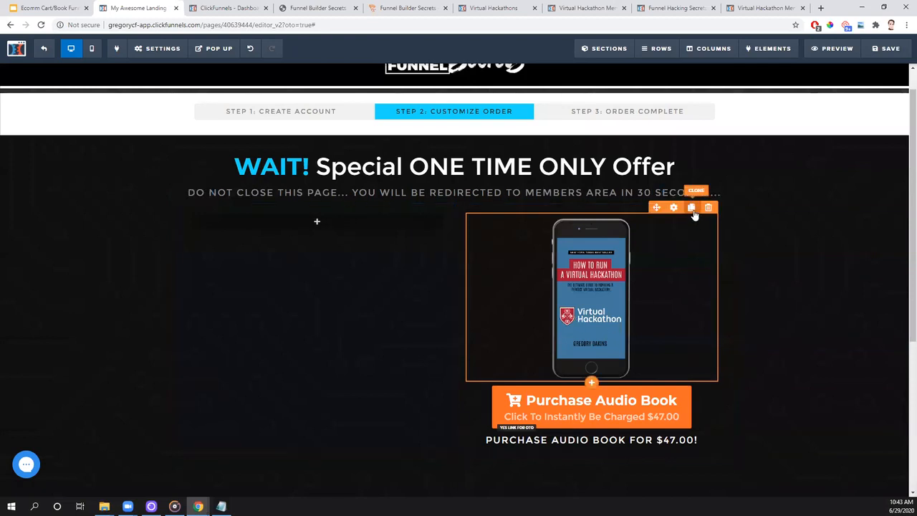
pyautogui.click(692, 211)
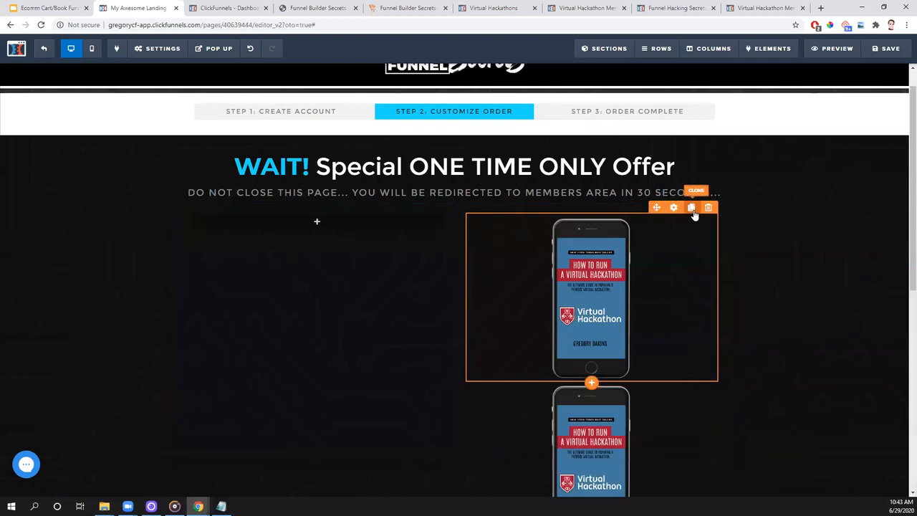
pyautogui.moveTo(330, 213); pyautogui.dragTo(336, 226)
pyautogui.click(691, 372)
pyautogui.moveTo(592, 446); pyautogui.dragTo(334, 408)
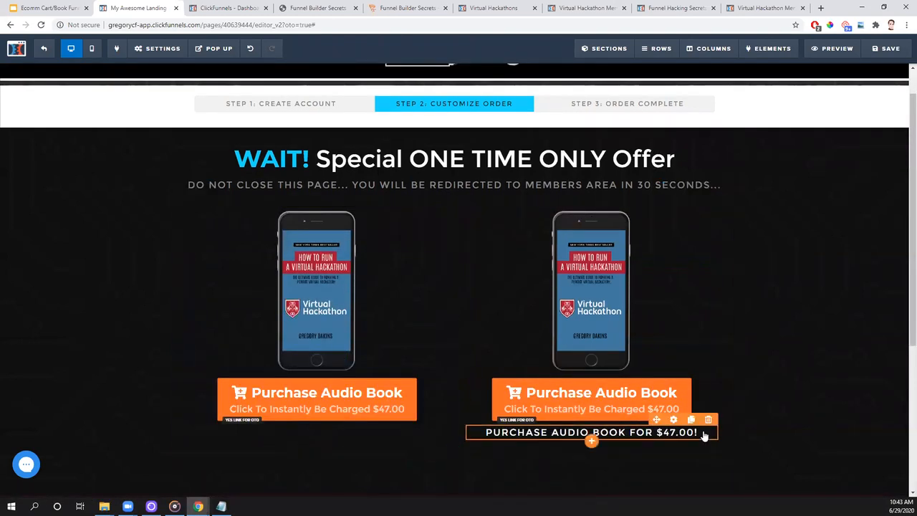
pyautogui.click(692, 420)
pyautogui.moveTo(654, 456); pyautogui.dragTo(316, 424)
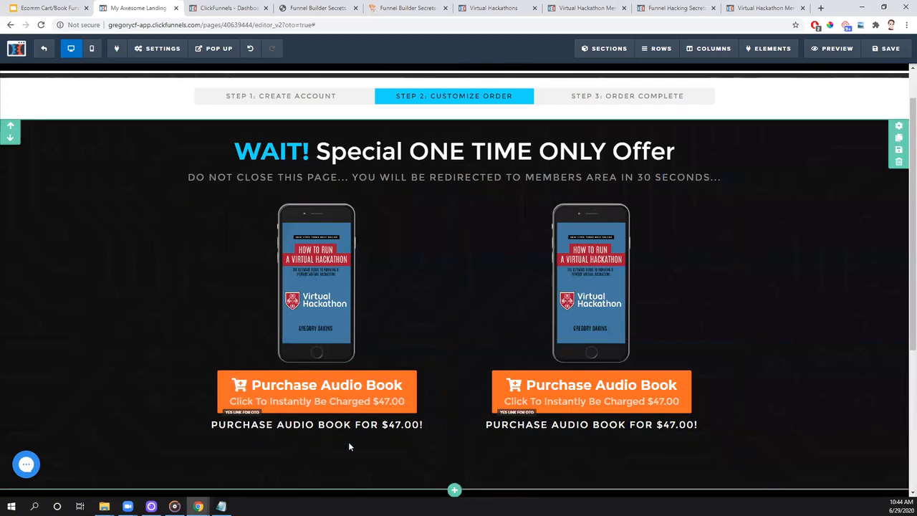
# - Replace the left column's phone image with the bundle image showing the phone, box and discs
pyautogui.click(317, 351)
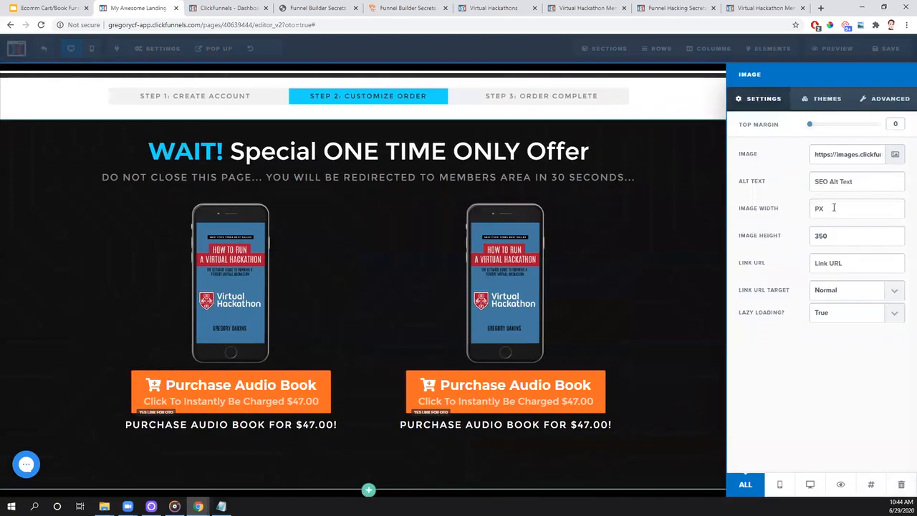
pyautogui.click(895, 154)
pyautogui.click(156, 197)
pyautogui.doubleClick(156, 197)
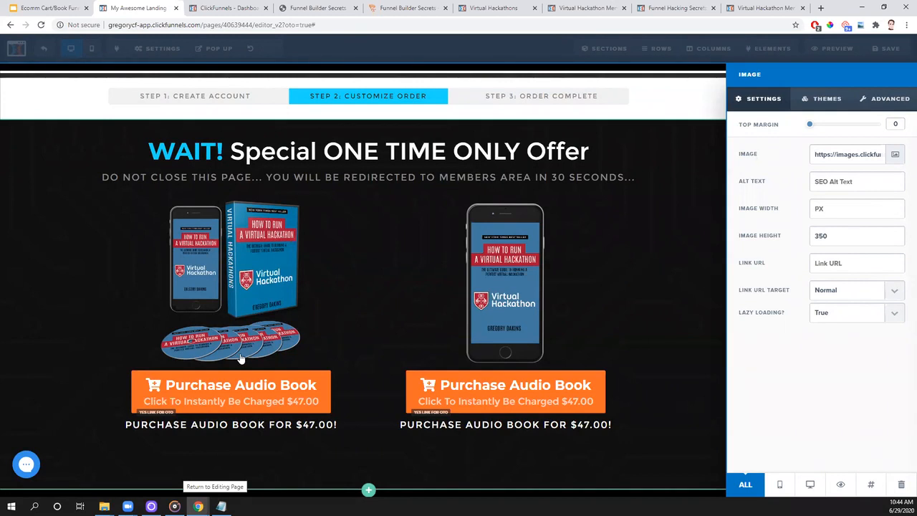
# - Set the left purchase button's action to the 1-click upsell for the audio book + training product
pyautogui.click(382, 388)
pyautogui.click(398, 379)
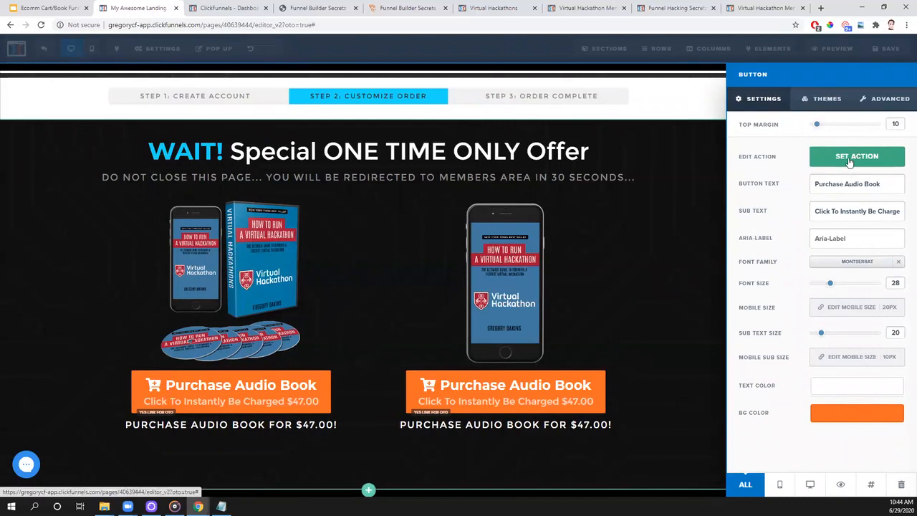
pyautogui.click(849, 159)
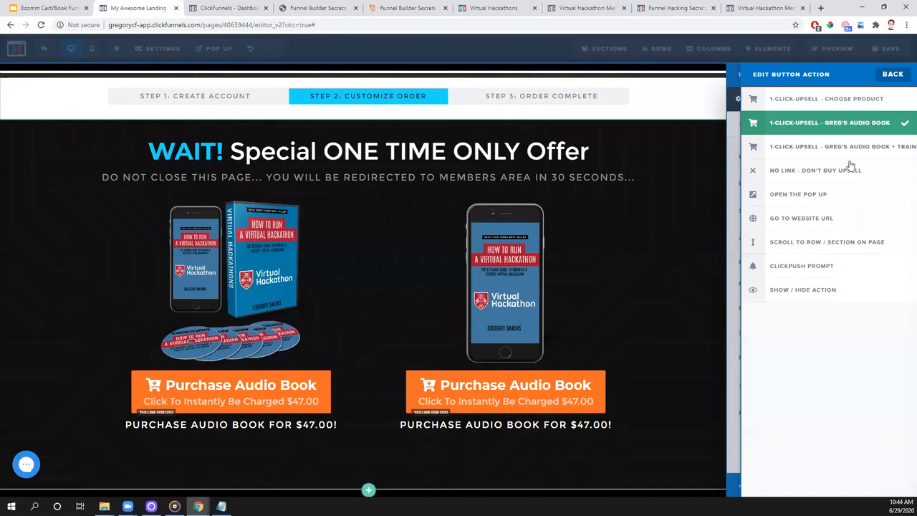
pyautogui.click(875, 147)
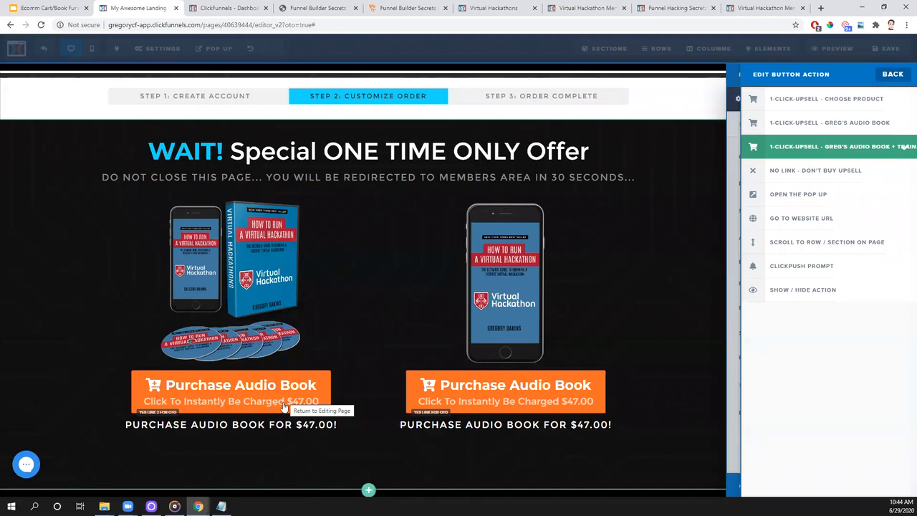
pyautogui.click(895, 74)
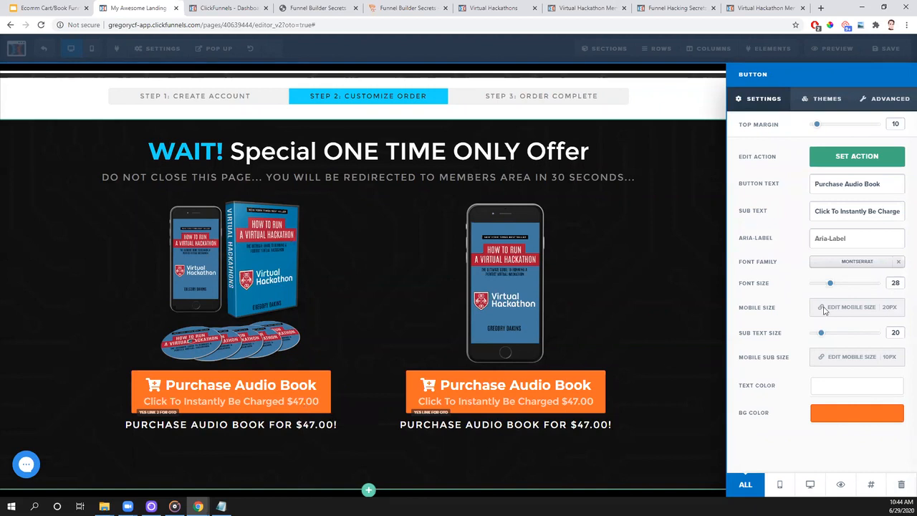
# - Change the left button's text to "Purchase Audio Book & Training" and reduce its font size to 24
pyautogui.click(897, 183)
pyautogui.write('& Training')
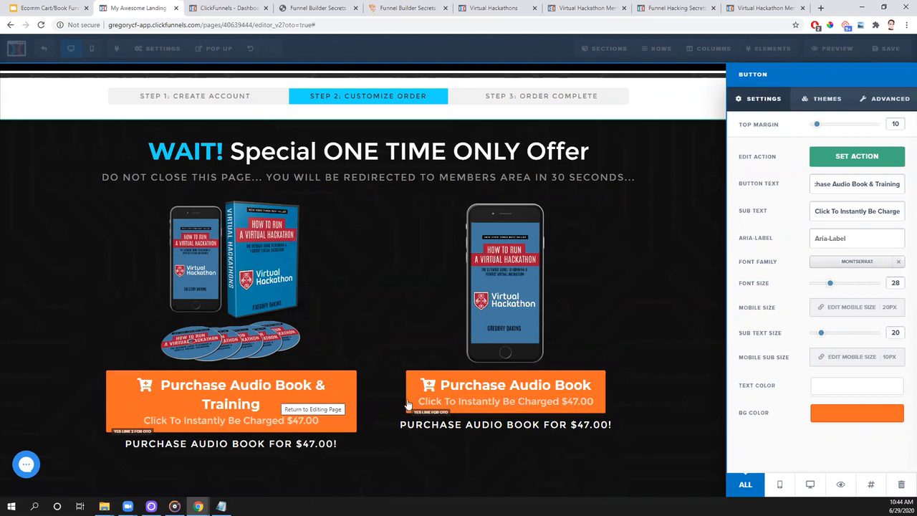
pyautogui.moveTo(831, 283); pyautogui.dragTo(825, 287)
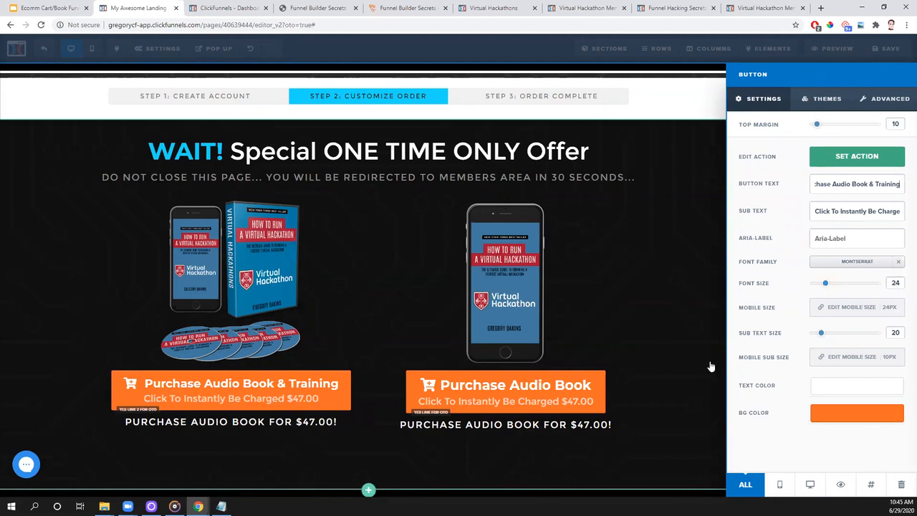
# - Change the price in the left button's sub text so it reads "Click To Instantly Be Charged $97.00"
pyautogui.moveTo(867, 212); pyautogui.dragTo(885, 212)
pyautogui.click(886, 213)
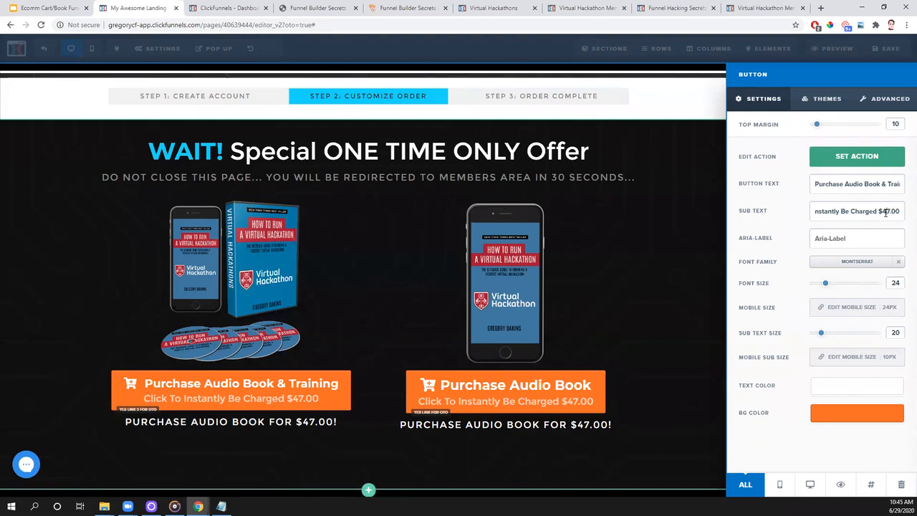
pyautogui.press('BackSpace')
pyautogui.write('9')
pyautogui.click(4, 285)
# - Replace the text line below the left button with "PURCHASE AUDIO BOOK + TRAINING FOR $97.00"
pyautogui.scroll(-1, 156, 340)
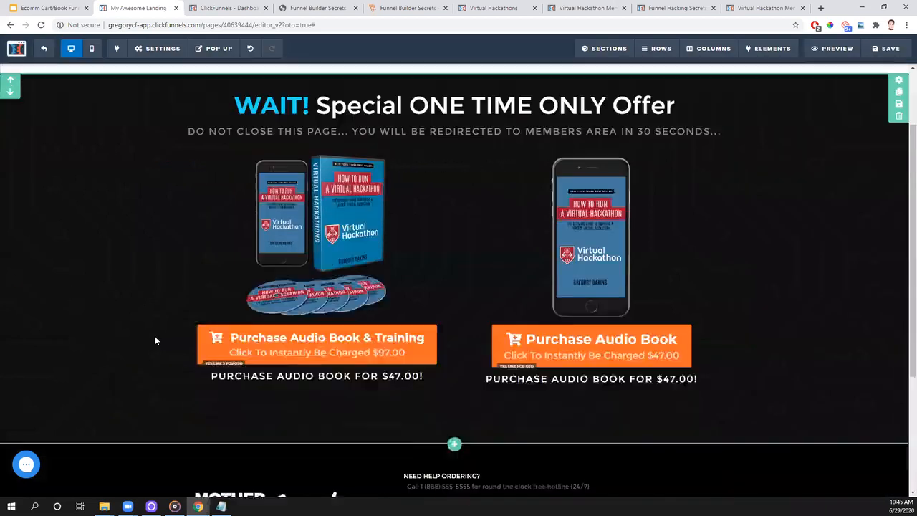
pyautogui.scroll(-1, 155, 340)
pyautogui.scroll(1, 205, 363)
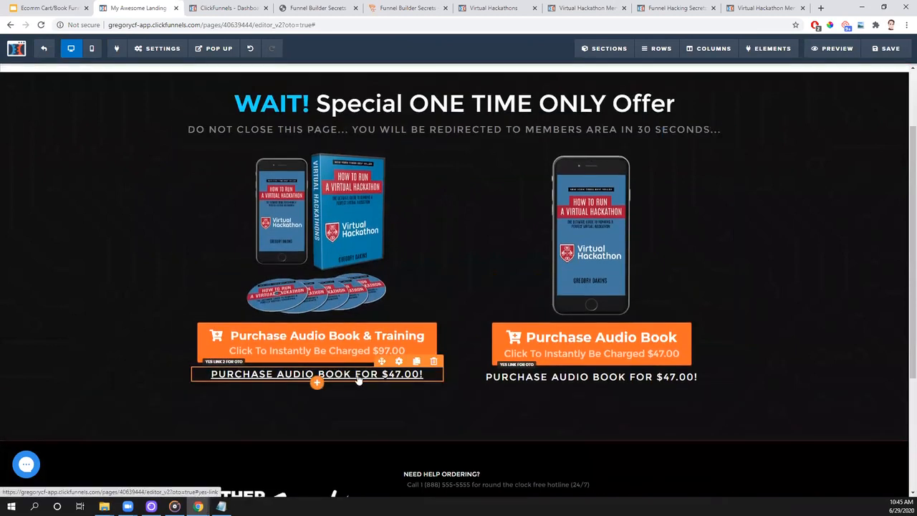
pyautogui.click(427, 376)
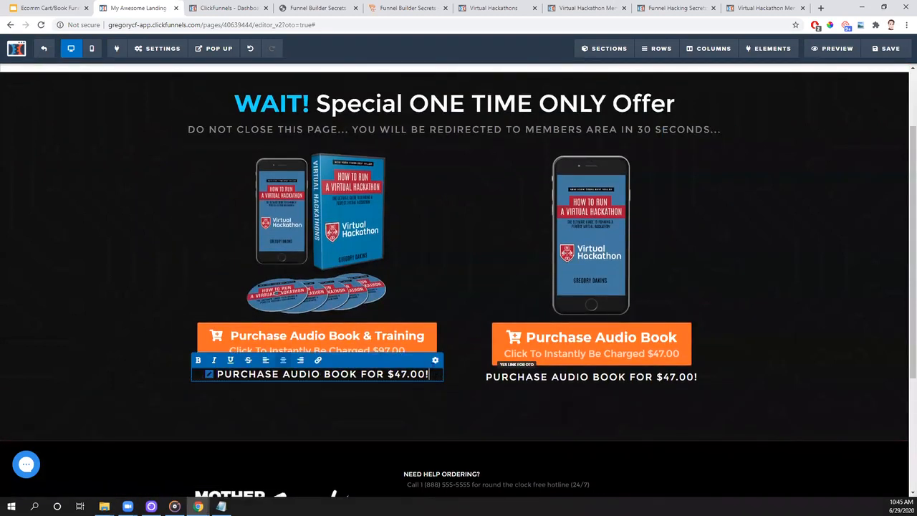
pyautogui.press('BackSpace')
pyautogui.press('BackSpace')
pyautogui.press('BackSpace')
pyautogui.press('BackSpace')
pyautogui.press('BackSpace')
pyautogui.press('BackSpace')
pyautogui.press('BackSpace')
pyautogui.press('BackSpace')
pyautogui.press('BackSpace')
pyautogui.press('BackSpace')
pyautogui.press('BackSpace')
pyautogui.press('BackSpace')
pyautogui.press('BackSpace')
pyautogui.press('BackSpace')
pyautogui.press('BackSpace')
pyautogui.press('BackSpace')
pyautogui.press('BackSpace')
pyautogui.press('BackSpace')
pyautogui.press('BackSpace')
pyautogui.press('BackSpace')
pyautogui.press('BackSpace')
pyautogui.press('BackSpace')
pyautogui.press('BackSpace')
pyautogui.press('BackSpace')
pyautogui.press('BackSpace')
pyautogui.press('BackSpace')
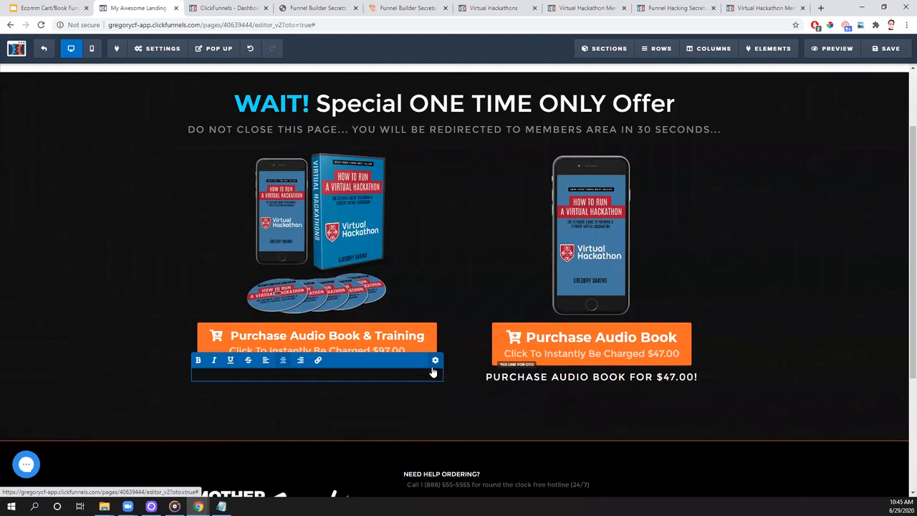
pyautogui.write('PURCHASE AUDIO BOOK ')
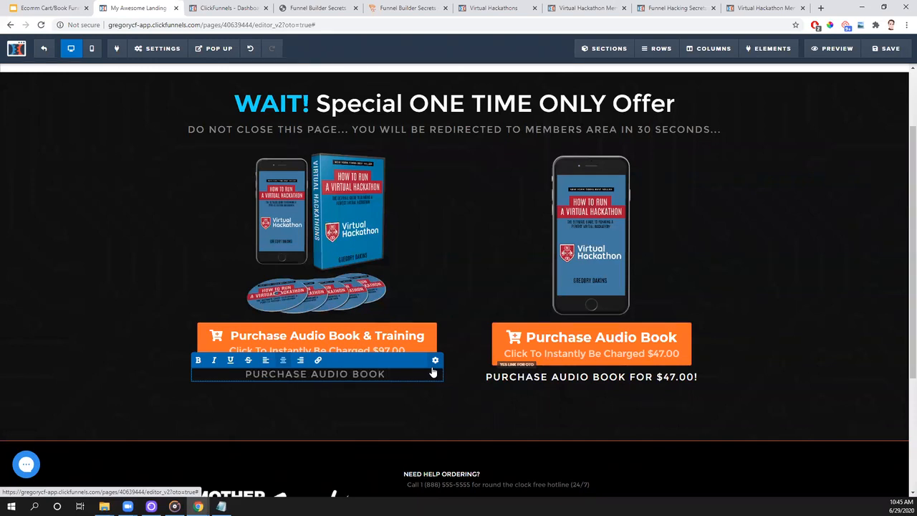
pyautogui.write('+ TRAINING')
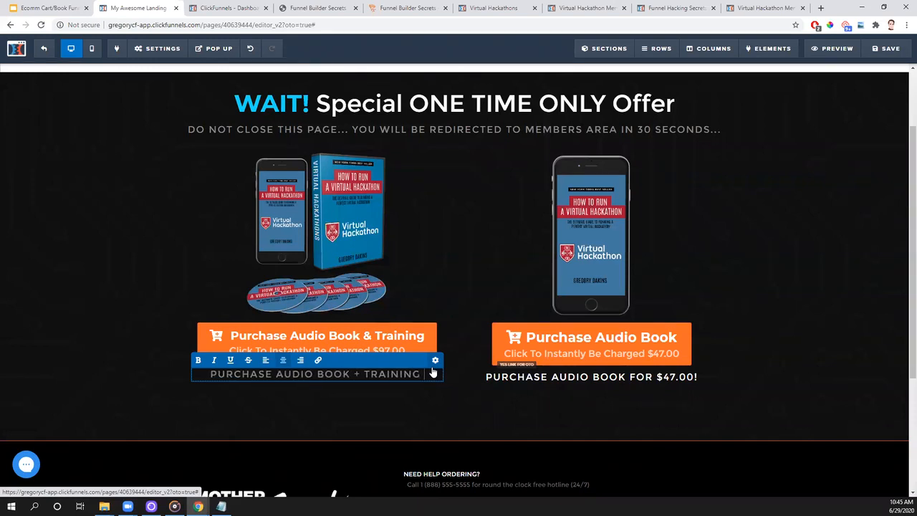
pyautogui.write(' FOR $97.00')
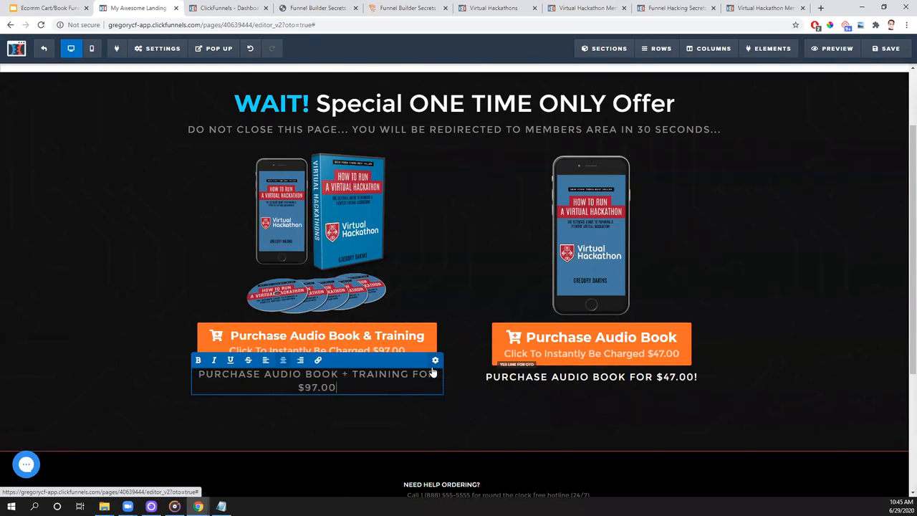
# - Turn the whole audio book + training line into a link with the target #yes-link-2 and color it white (#ffffff)
pyautogui.click(435, 361)
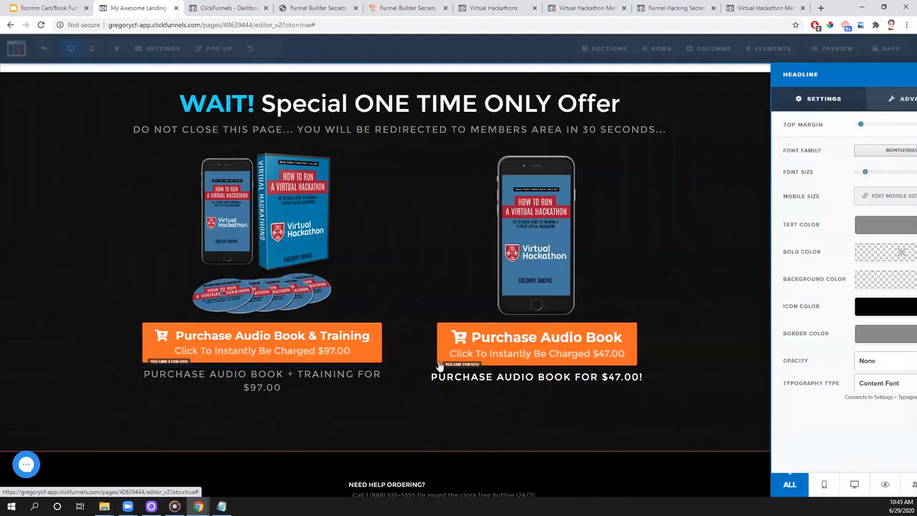
pyautogui.click(313, 395)
pyautogui.doubleClick(315, 388)
pyautogui.moveTo(263, 386); pyautogui.dragTo(200, 375)
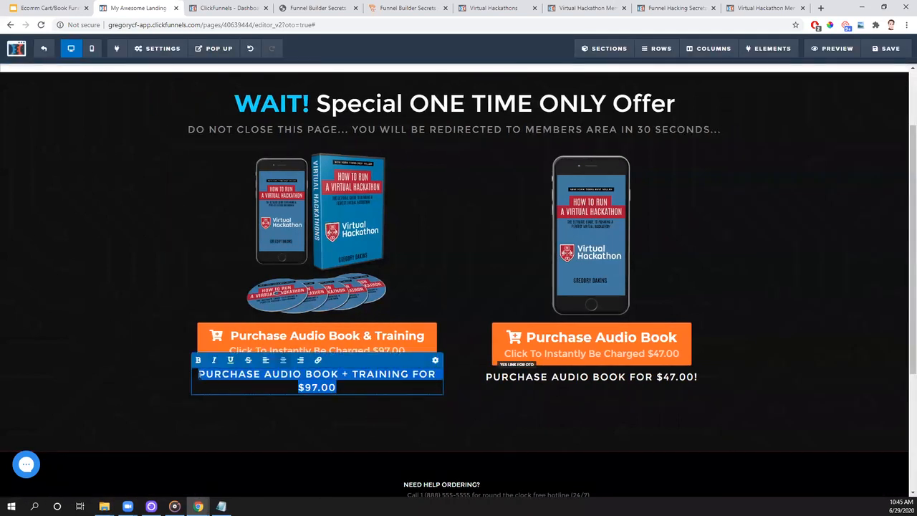
pyautogui.click(318, 360)
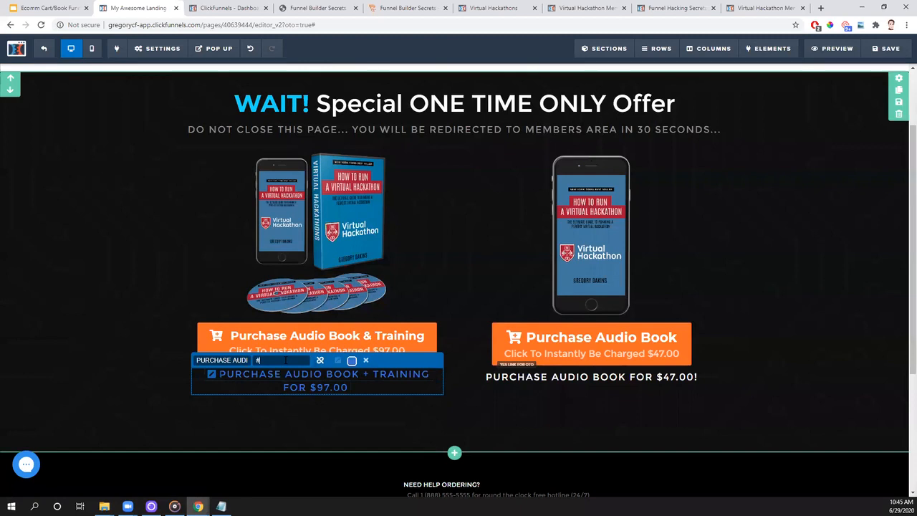
pyautogui.write('yes-link-2')
pyautogui.click(352, 363)
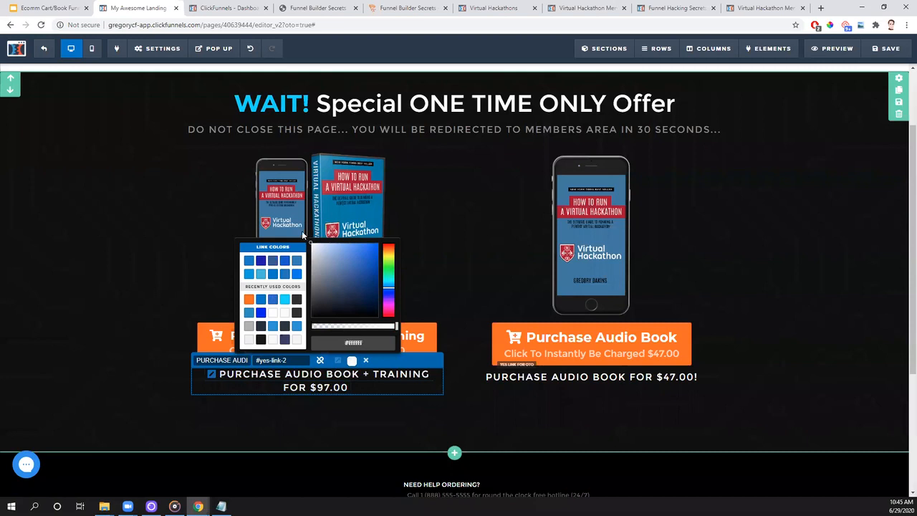
pyautogui.click(563, 430)
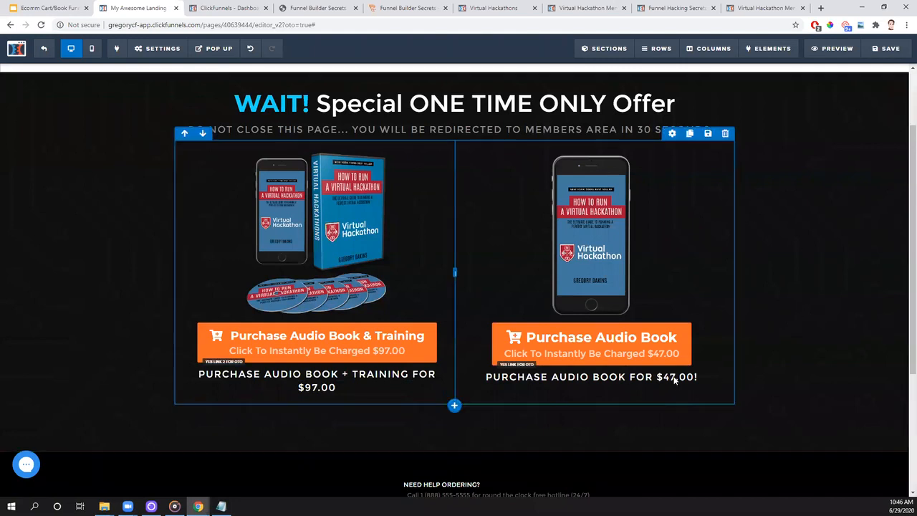
# - Add a new one-column row directly below the two-column offer row
pyautogui.scroll(2, 783, 390)
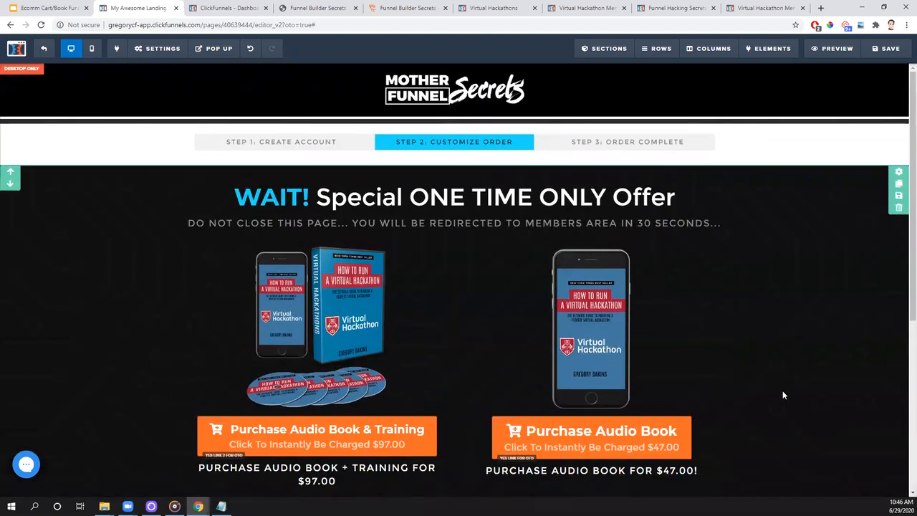
pyautogui.scroll(-1, 784, 395)
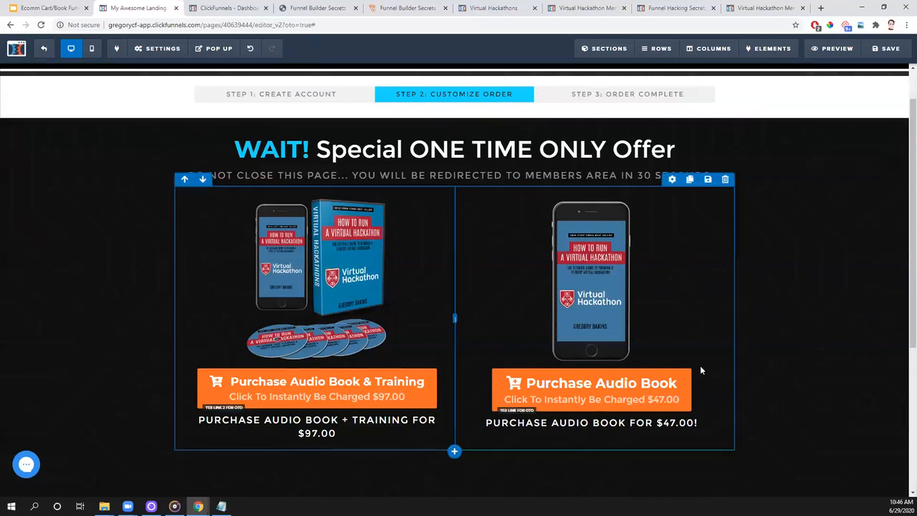
pyautogui.scroll(-2, 700, 366)
pyautogui.scroll(2, 701, 371)
pyautogui.scroll(-1, 542, 440)
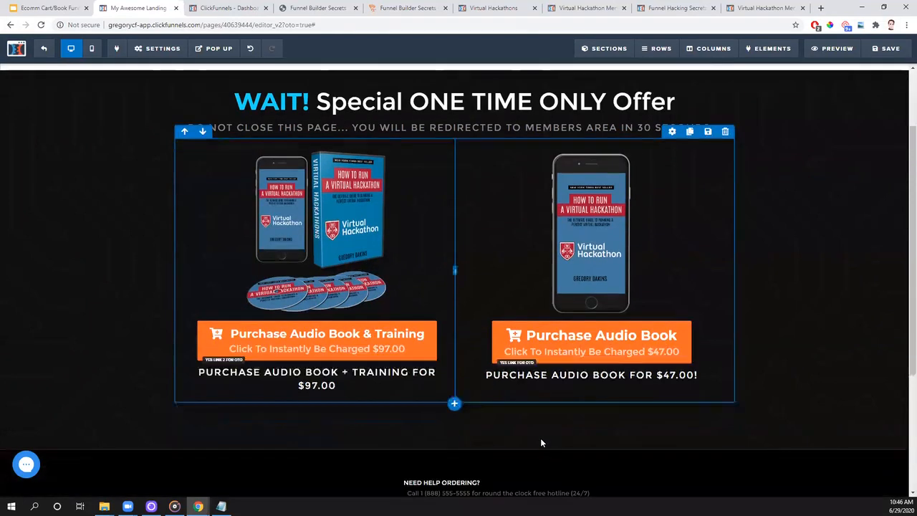
pyautogui.click(456, 413)
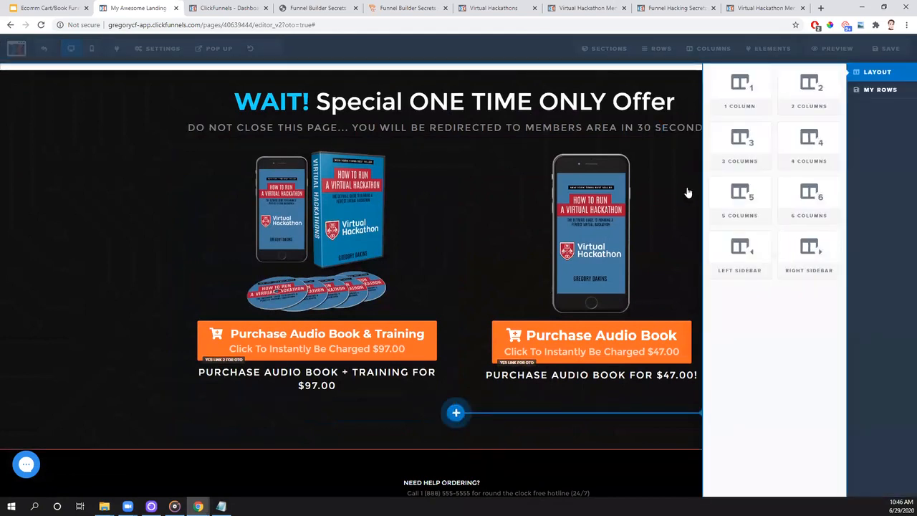
pyautogui.click(738, 90)
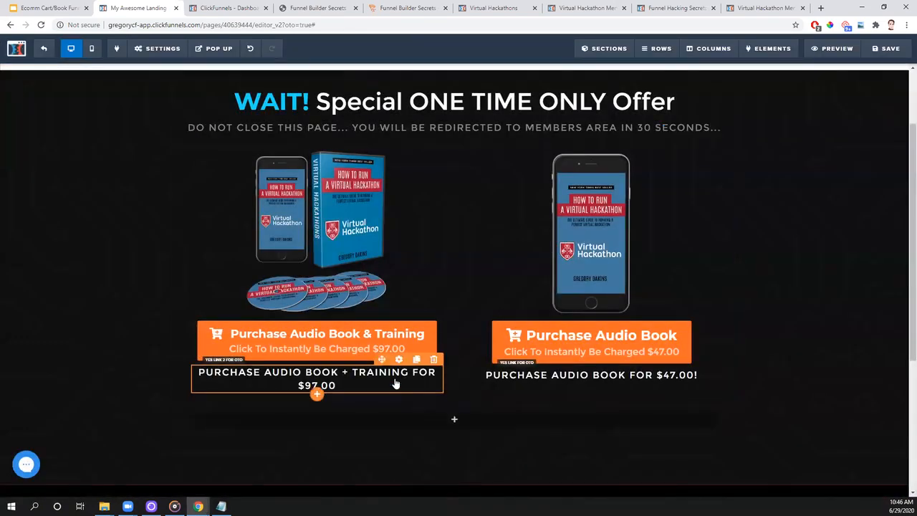
# - Clone the "PURCHASE AUDIO BOOK + TRAINING FOR $97.00" text link and move the copy into the new one-column row
pyautogui.click(416, 361)
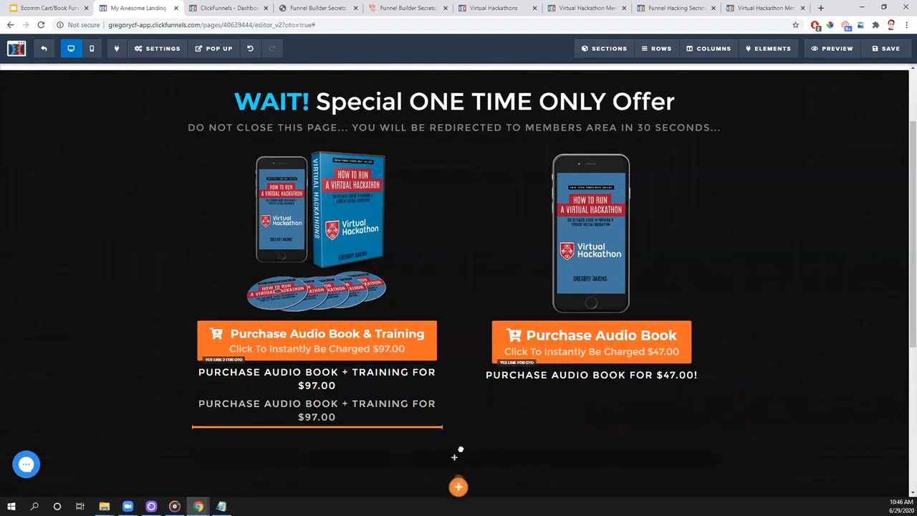
pyautogui.scroll(-2, 470, 373)
pyautogui.moveTo(471, 374); pyautogui.dragTo(478, 349)
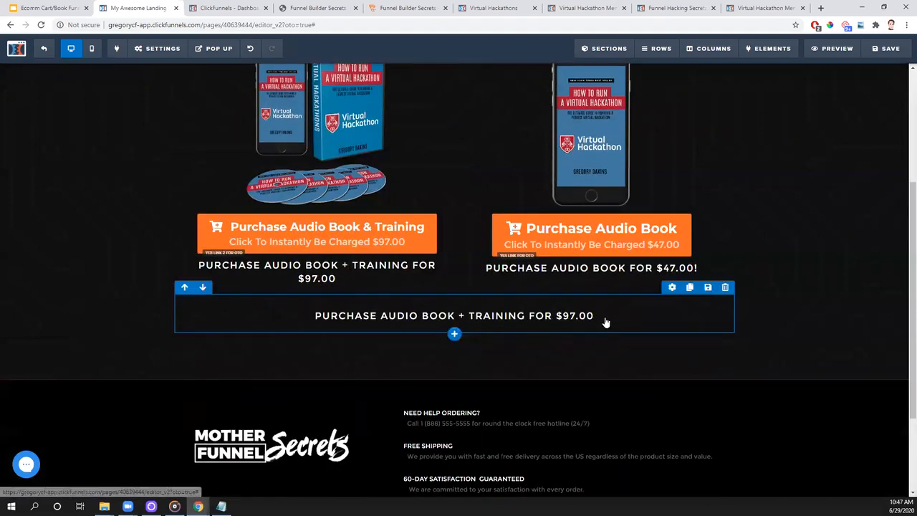
# - Replace the cloned text line in the one-column row with "NO THANK YOU, I DON'T NEED THIS RIGHT NOW"
pyautogui.click(608, 318)
pyautogui.press('BackSpace')
pyautogui.press('BackSpace')
pyautogui.press('BackSpace')
pyautogui.press('BackSpace')
pyautogui.press('BackSpace')
pyautogui.press('BackSpace')
pyautogui.press('BackSpace')
pyautogui.press('BackSpace')
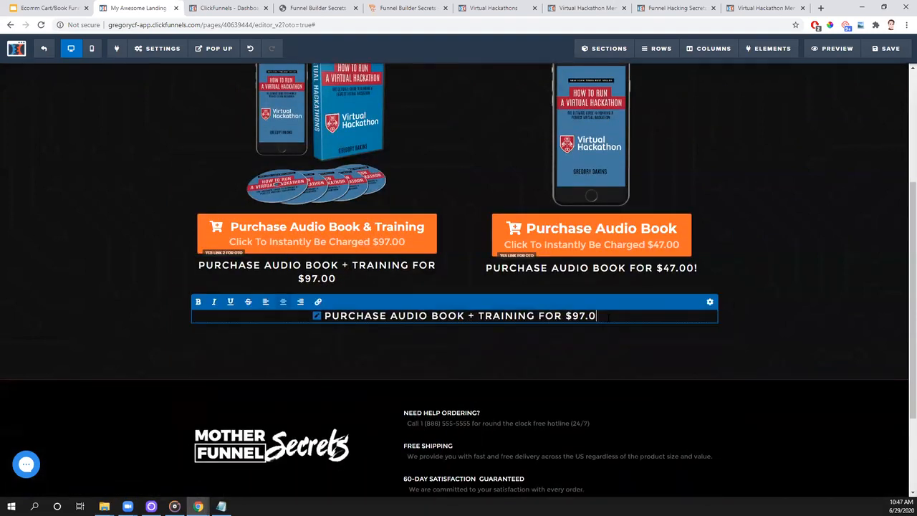
pyautogui.press('BackSpace')
pyautogui.press('BackSpace')
pyautogui.press('BackSpace')
pyautogui.press('BackSpace')
pyautogui.press('BackSpace')
pyautogui.press('BackSpace')
pyautogui.press('BackSpace')
pyautogui.press('BackSpace')
pyautogui.press('BackSpace')
pyautogui.press('BackSpace')
pyautogui.press('BackSpace')
pyautogui.press('BackSpace')
pyautogui.press('BackSpace')
pyautogui.press('BackSpace')
pyautogui.press('BackSpace')
pyautogui.press('BackSpace')
pyautogui.press('BackSpace')
pyautogui.press('BackSpace')
pyautogui.press('BackSpace')
pyautogui.press('BackSpace')
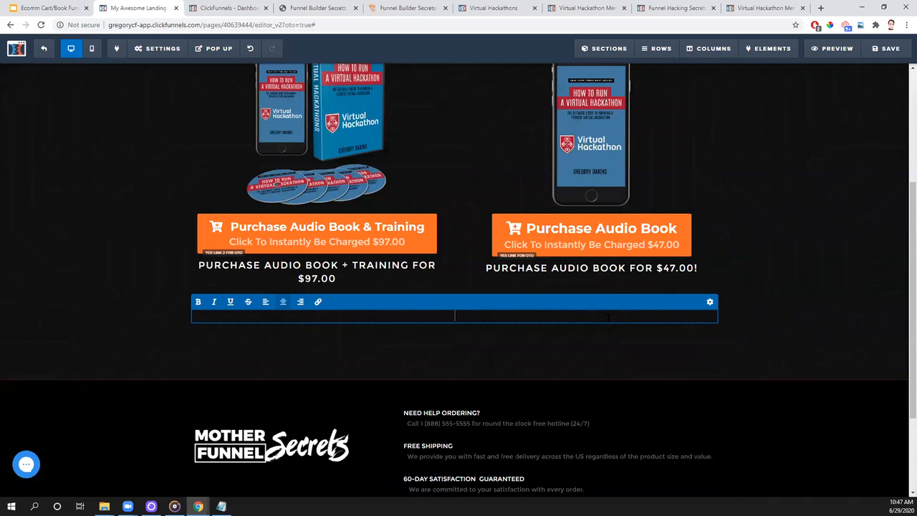
pyautogui.write("NO THANK YOU, I DON'T NEED THIS RIGHT NOW")
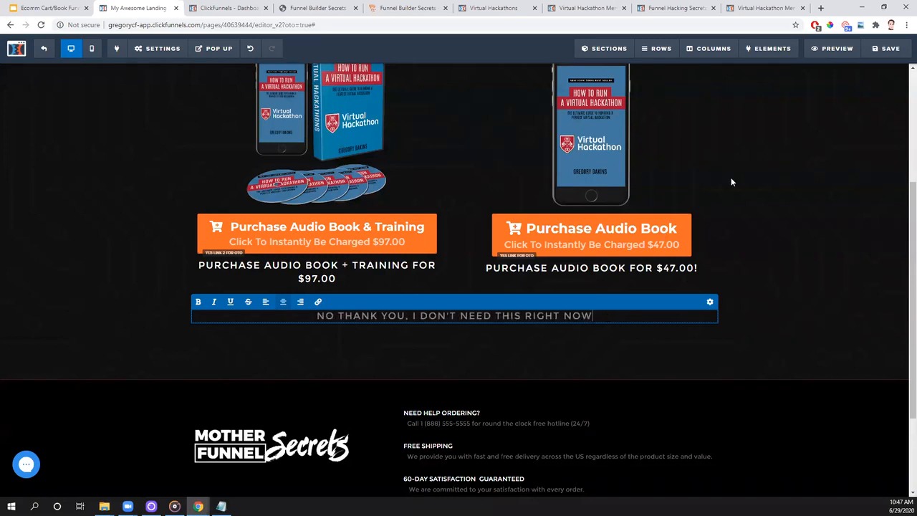
# - Turn the whole "NO THANK YOU" line into a link with the target #no-link and color it white (#ffffff)
pyautogui.hotkey('shift', 'Left')
pyautogui.hotkey('shift', 'Left')
pyautogui.hotkey('shift', 'Left')
pyautogui.hotkey('shift', 'Left')
pyautogui.hotkey('shift', 'Left')
pyautogui.hotkey('shift', 'Left')
pyautogui.hotkey('shift', 'Left')
pyautogui.hotkey('shift', 'Left')
pyautogui.hotkey('shift', 'Left')
pyautogui.hotkey('shift', 'Left')
pyautogui.hotkey('shift', 'Left')
pyautogui.hotkey('shift', 'Left')
pyautogui.hotkey('shift', 'Left')
pyautogui.hotkey('shift', 'Left')
pyautogui.hotkey('shift', 'Left')
pyautogui.hotkey('shift', 'Left')
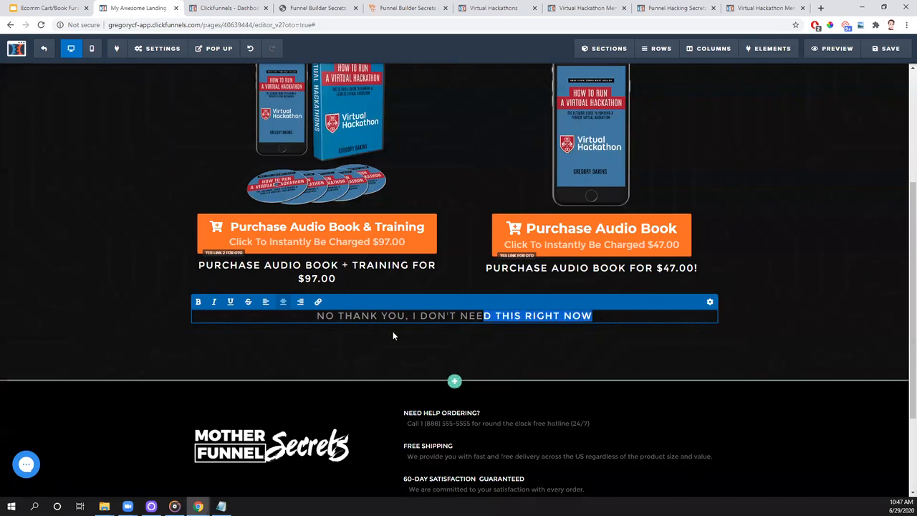
pyautogui.hotkey('ctrl', 'a')
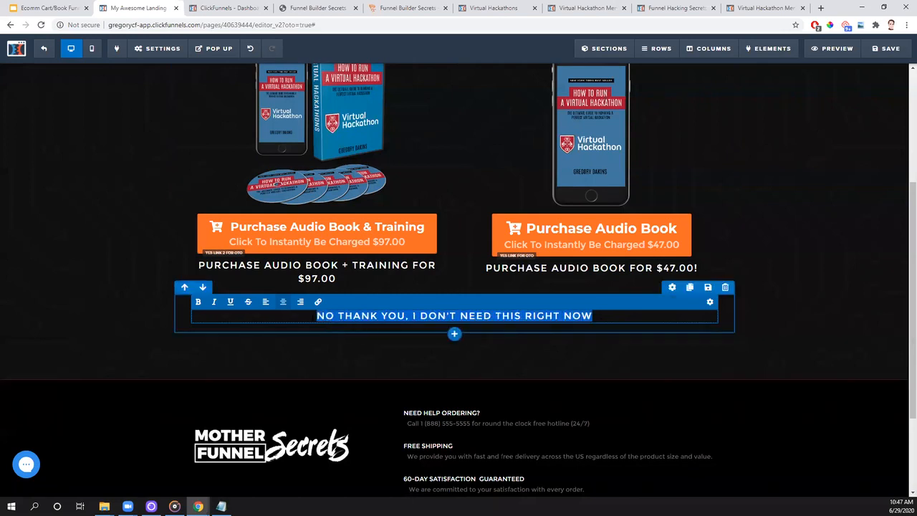
pyautogui.click(317, 301)
pyautogui.click(279, 302)
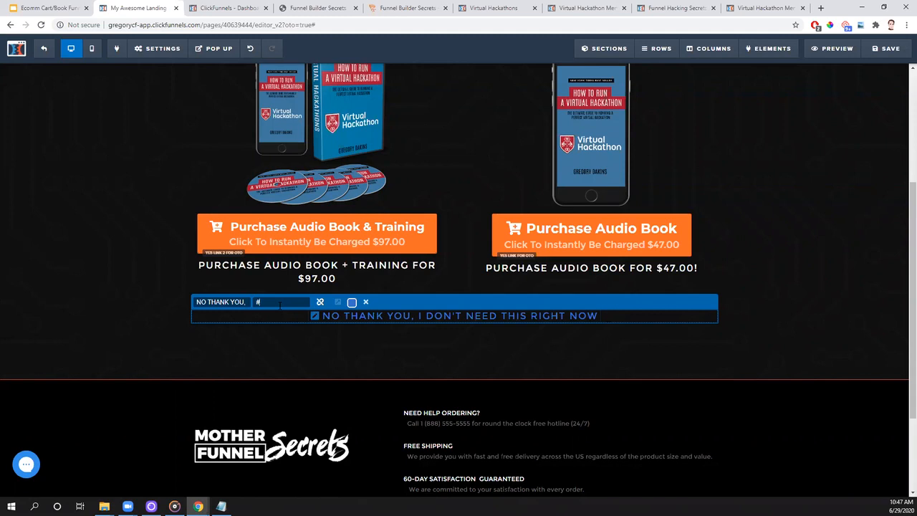
pyautogui.write('no-link')
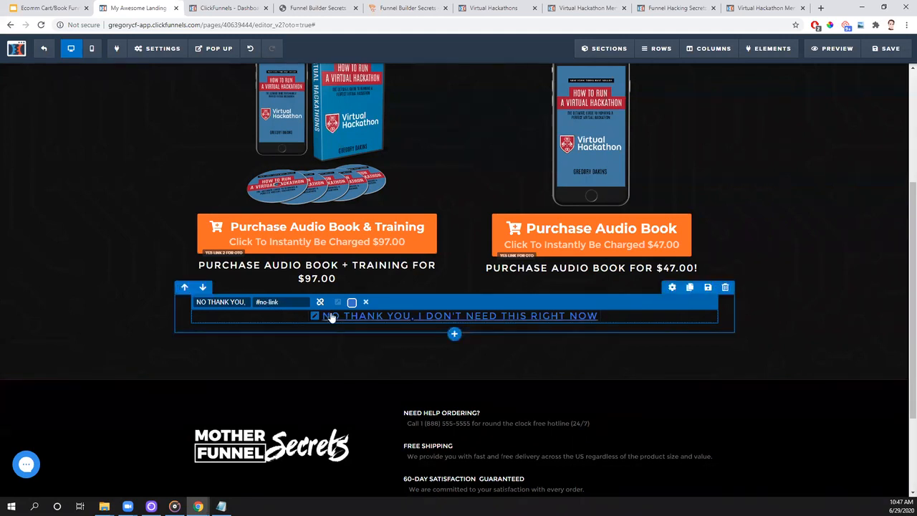
pyautogui.click(352, 302)
pyautogui.click(450, 187)
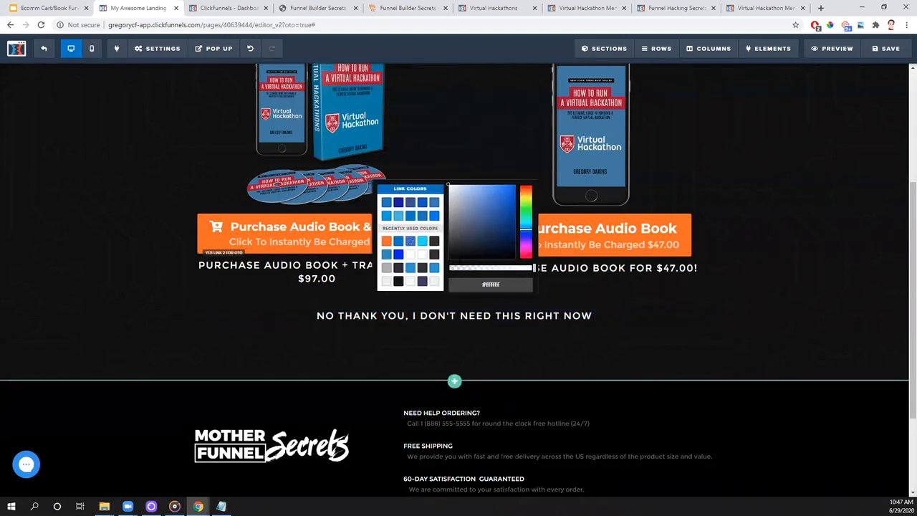
pyautogui.click(793, 331)
pyautogui.scroll(2, 564, 431)
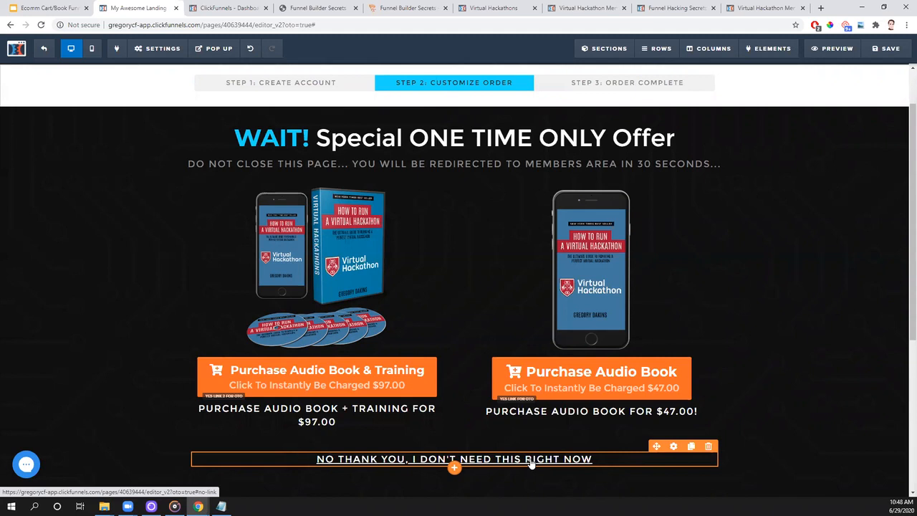
pyautogui.scroll(-2, 504, 432)
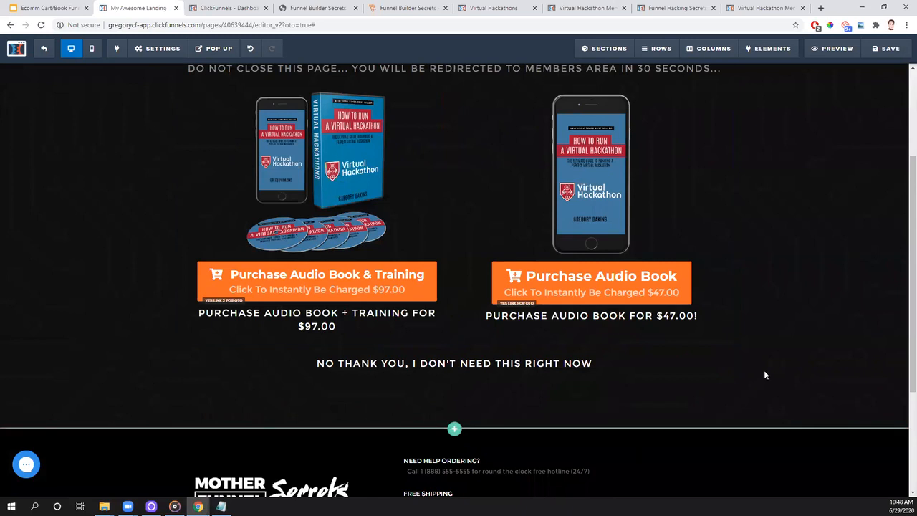
pyautogui.scroll(2, 763, 379)
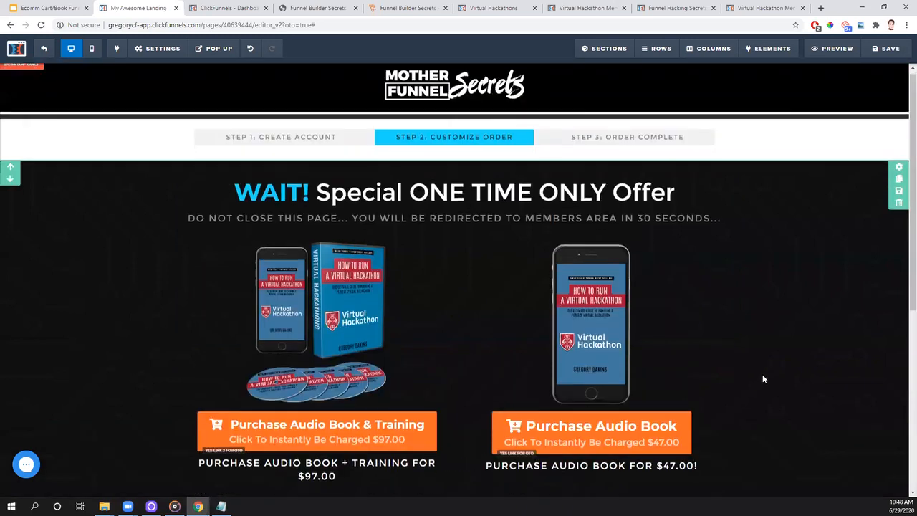
pyautogui.scroll(-1, 764, 379)
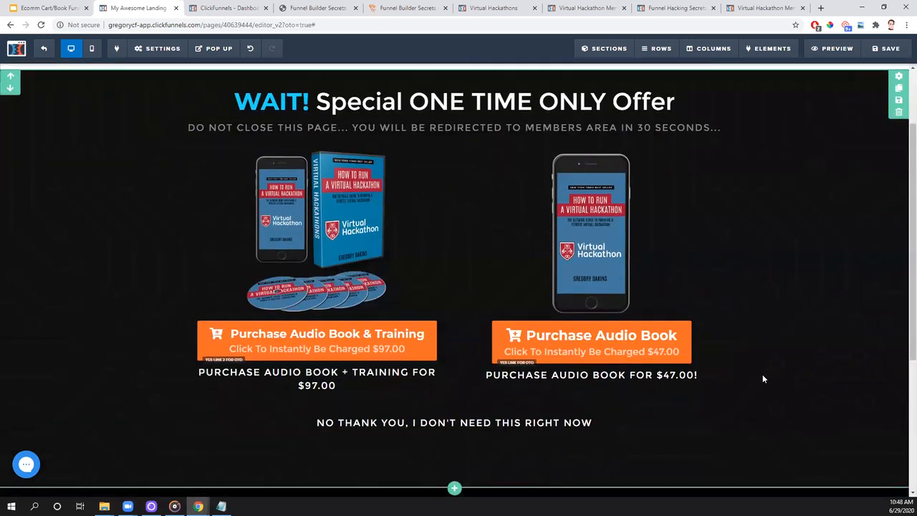
pyautogui.scroll(1, 751, 374)
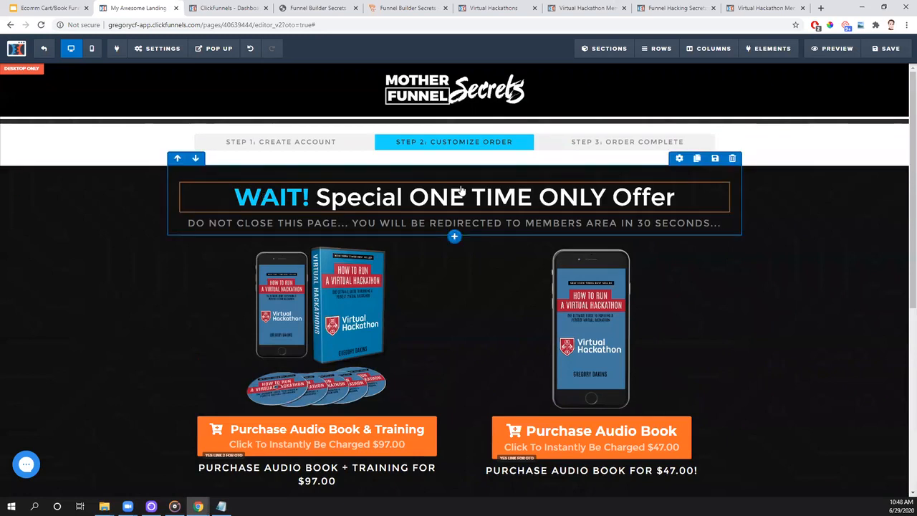
pyautogui.scroll(1, 368, 86)
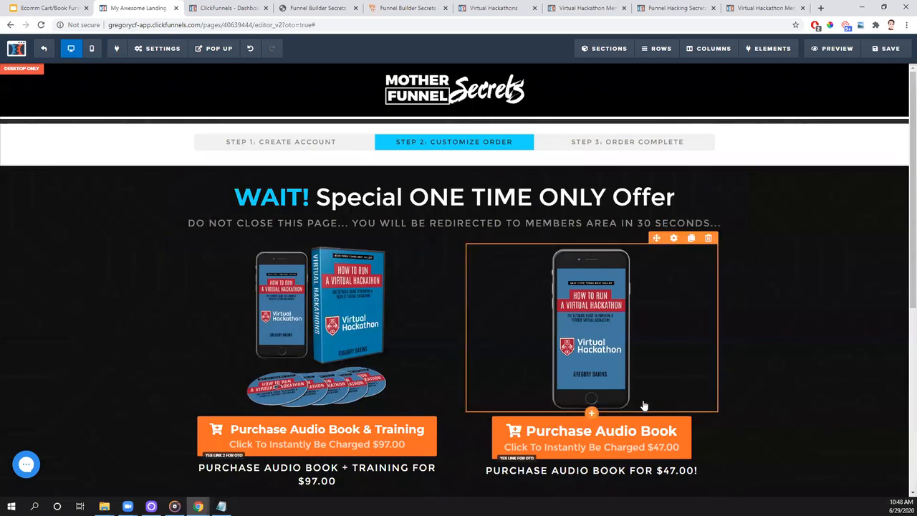
# - Replace the page's SEO title with the author's first name in possessive form followed by "Audio Book"
pyautogui.click(154, 52)
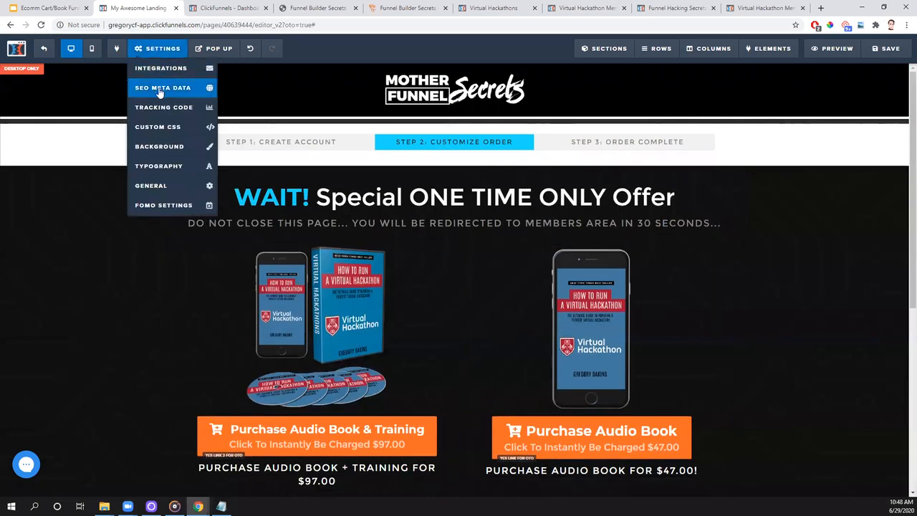
pyautogui.click(159, 88)
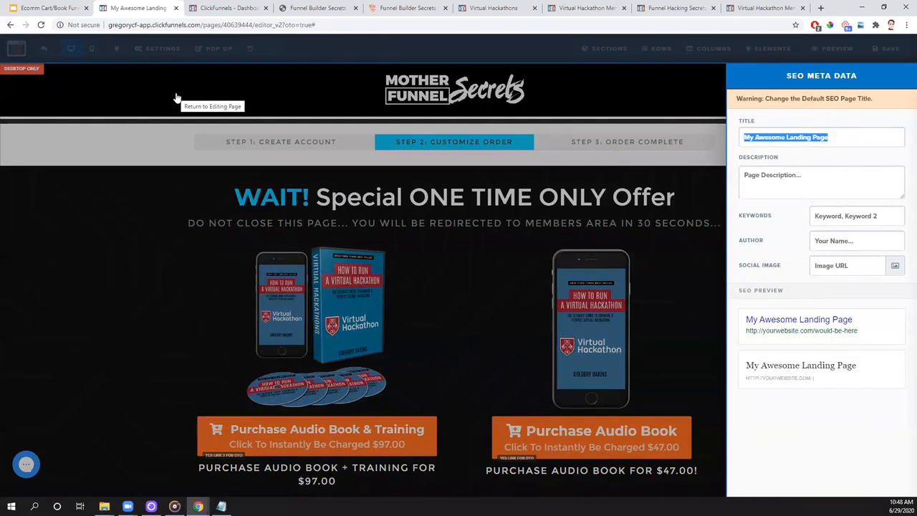
pyautogui.click(846, 136)
pyautogui.moveTo(847, 137); pyautogui.dragTo(745, 138)
pyautogui.press('BackSpace')
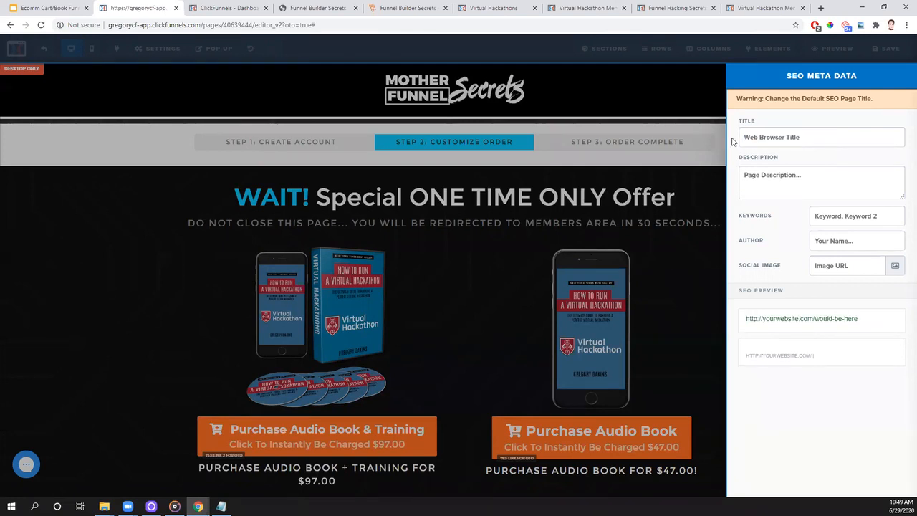
pyautogui.write("Greg's Audio ")
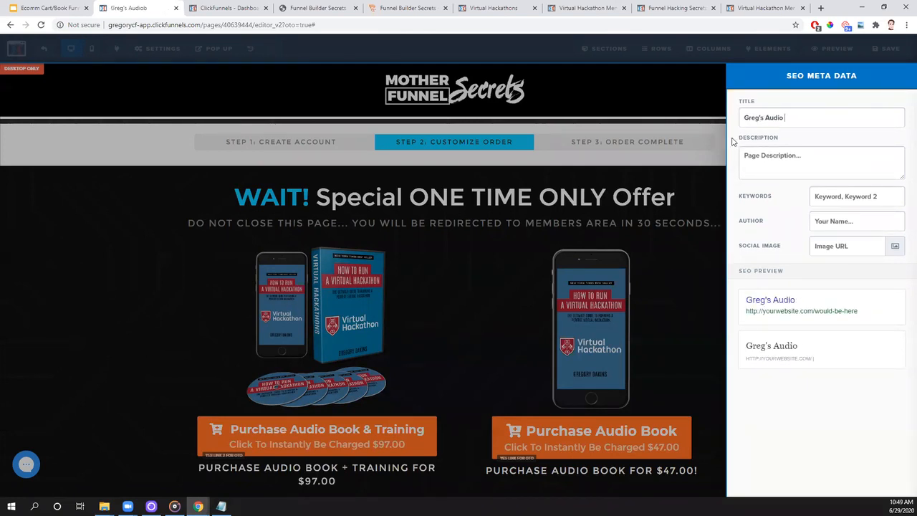
pyautogui.write('Book')
pyautogui.click(121, 264)
# - Change the search engine visibility option in the page's general settings and save the page
pyautogui.moveTo(162, 55)
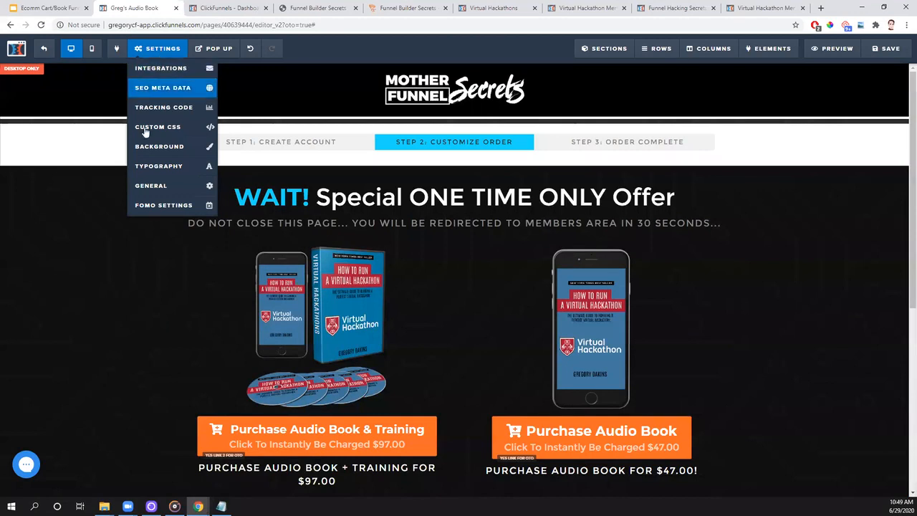
pyautogui.click(151, 185)
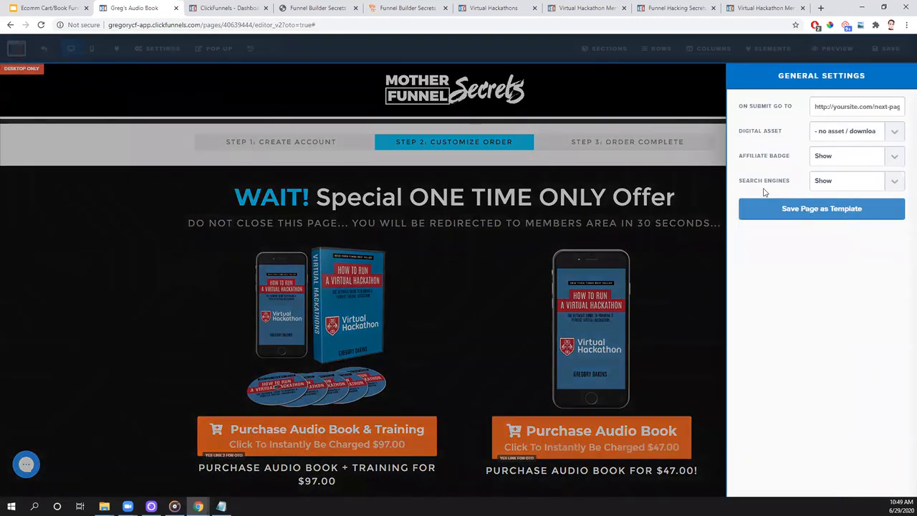
pyautogui.click(868, 182)
pyautogui.click(867, 204)
pyautogui.click(664, 364)
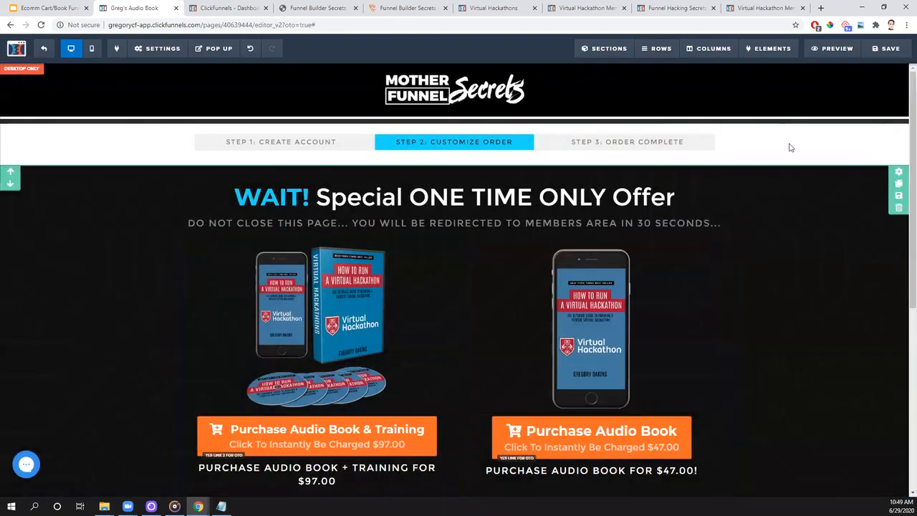
pyautogui.click(889, 48)
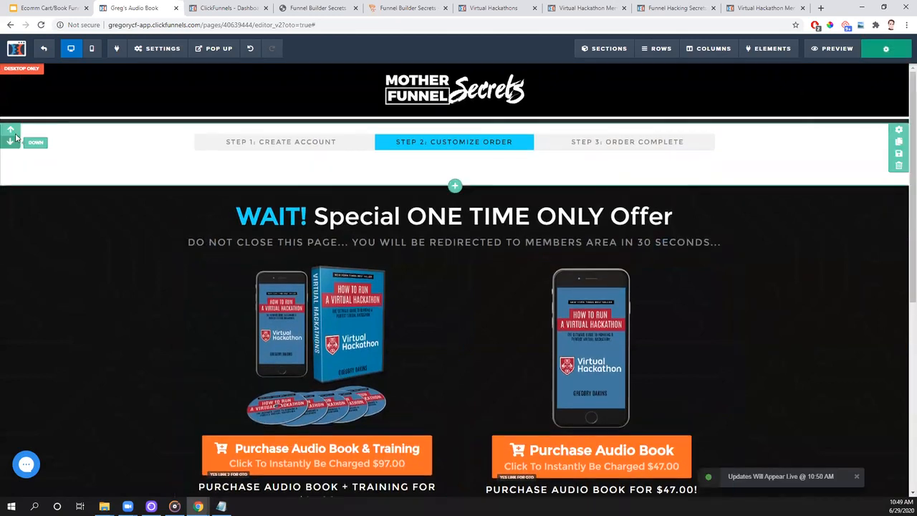
# - Return to the funnel steps and open the second OTO page for editing
pyautogui.click(44, 48)
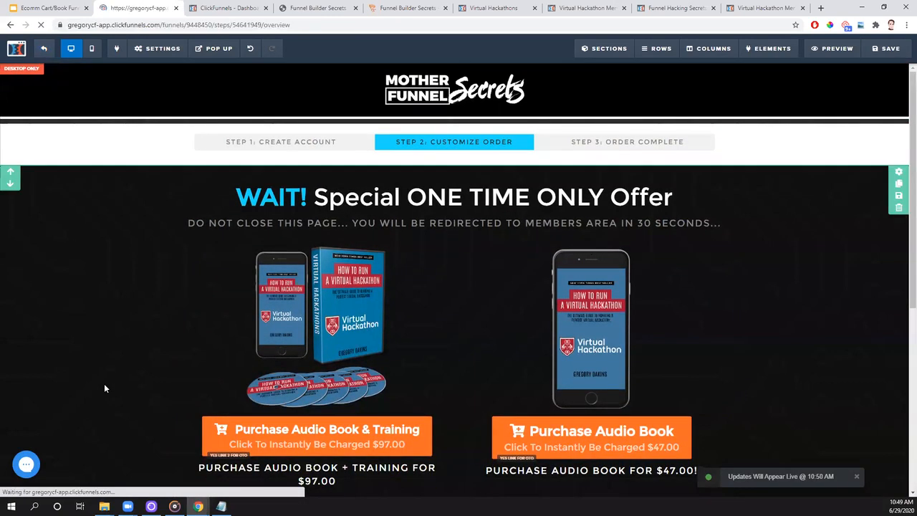
pyautogui.click(220, 267)
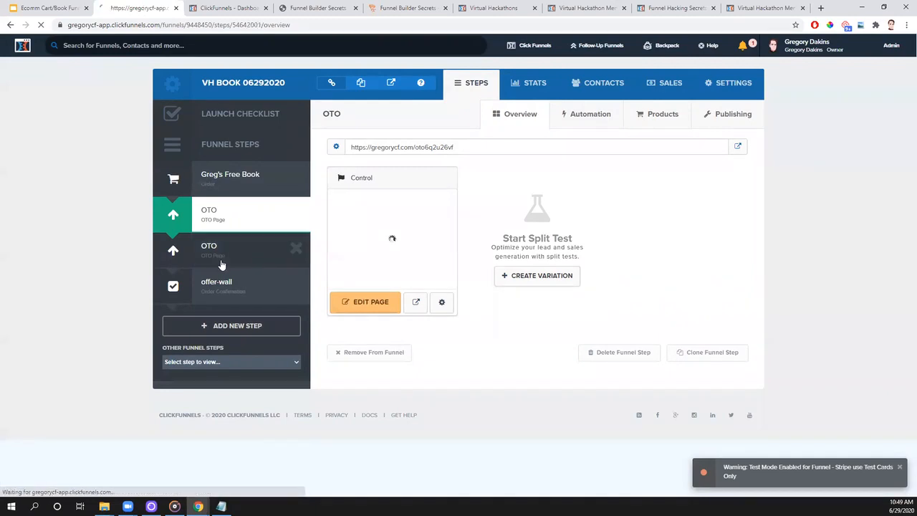
pyautogui.click(373, 300)
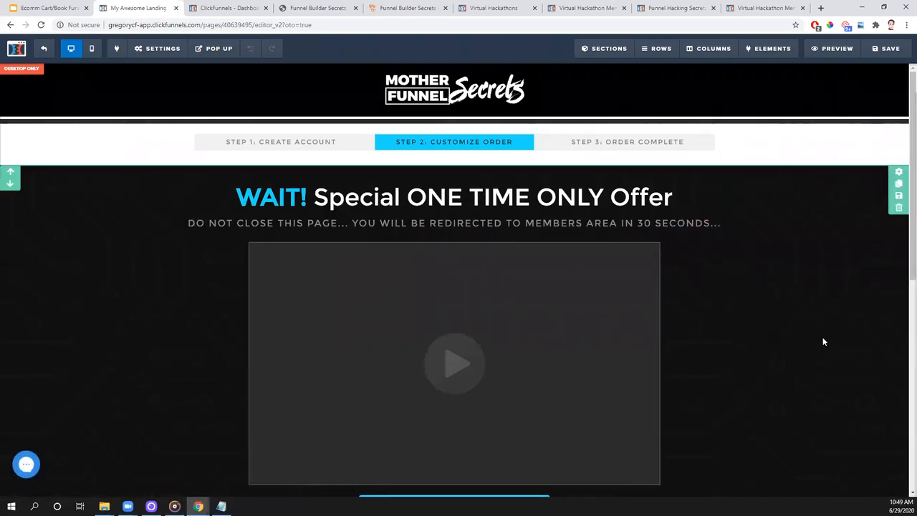
# - Delete the video placeholder below the headline of the second OTO page
pyautogui.scroll(-2, 822, 342)
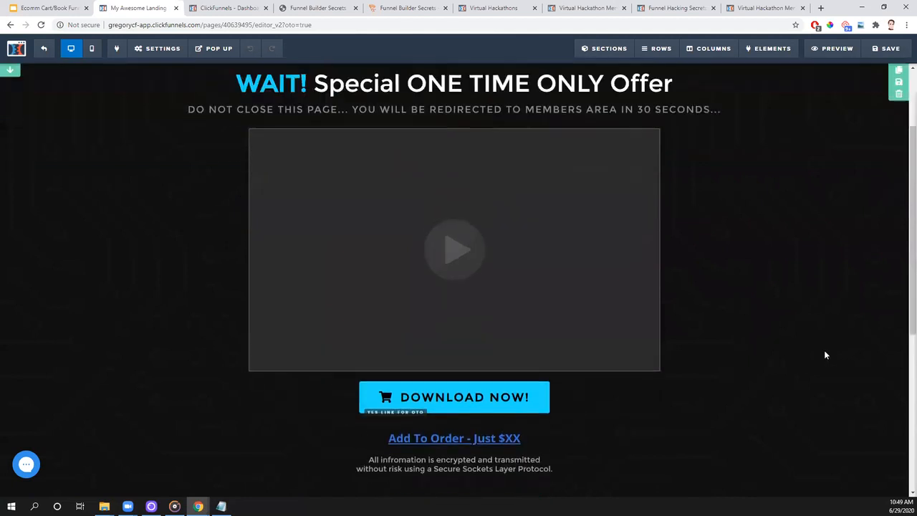
pyautogui.scroll(2, 530, 272)
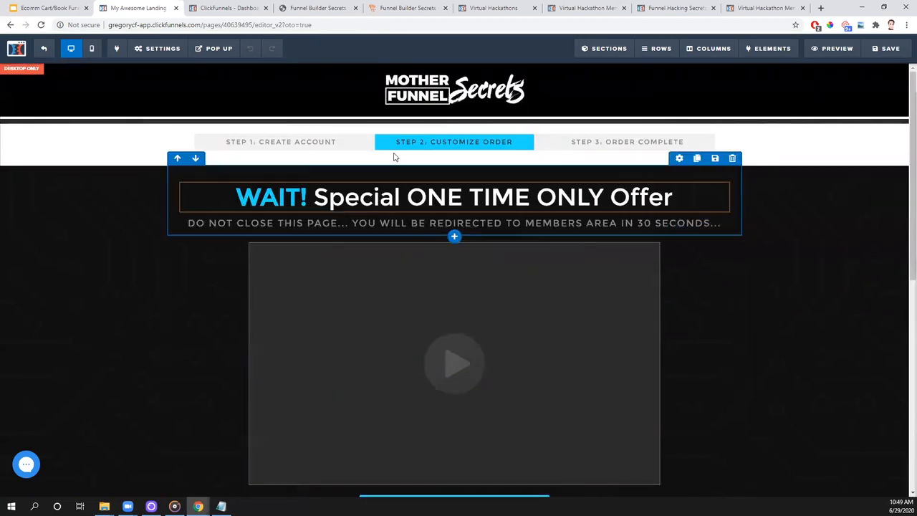
pyautogui.scroll(-4, 792, 415)
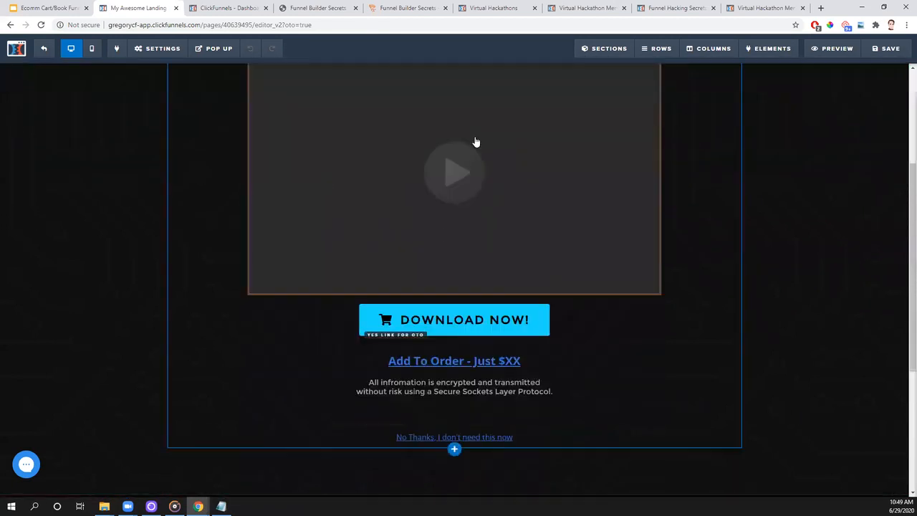
pyautogui.scroll(4, 578, 333)
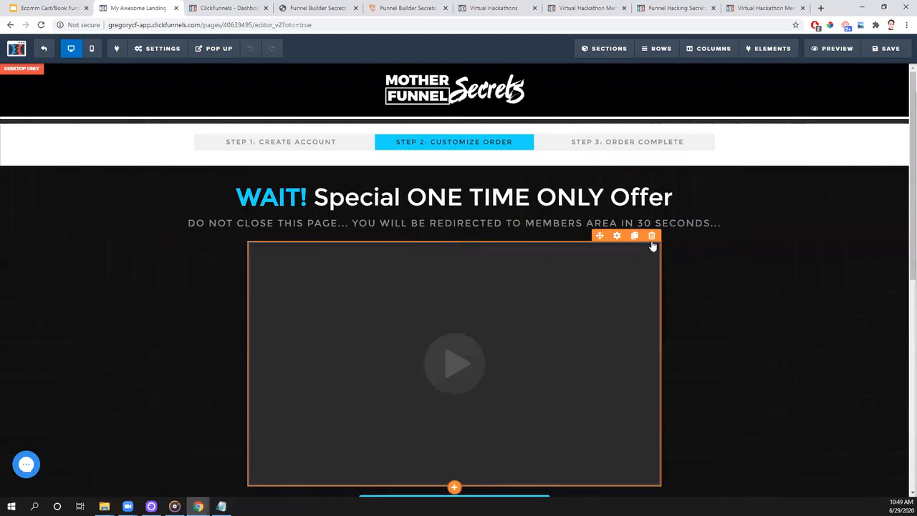
pyautogui.click(652, 236)
pyautogui.click(501, 79)
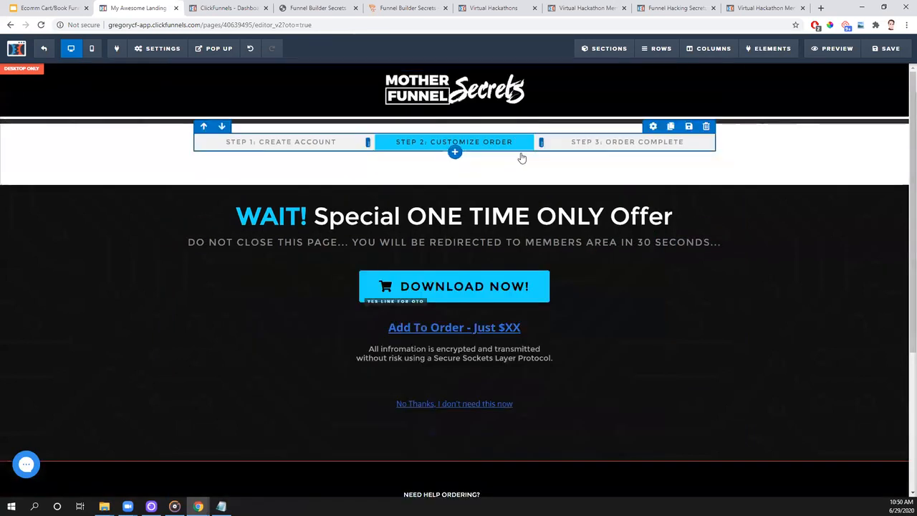
# - Add an image element directly above the "DOWNLOAD NOW!" button
pyautogui.click(455, 282)
pyautogui.click(742, 272)
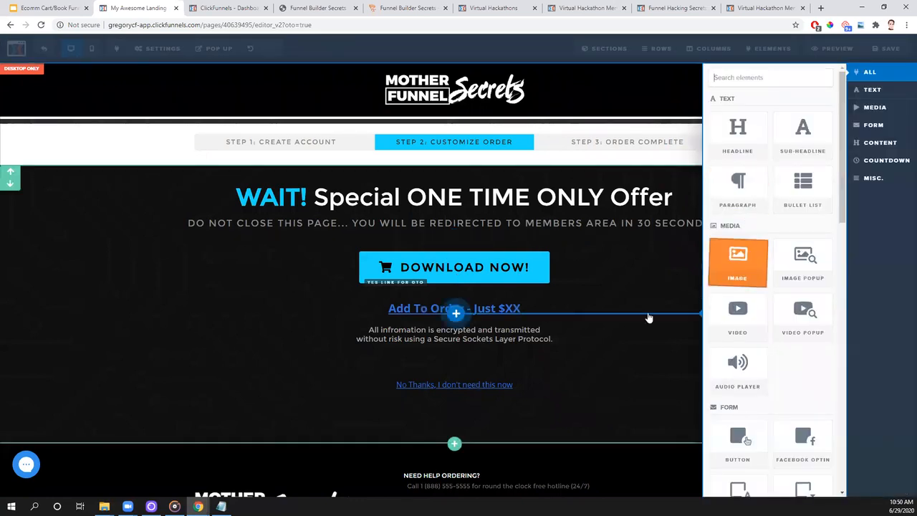
pyautogui.moveTo(496, 317); pyautogui.dragTo(501, 272)
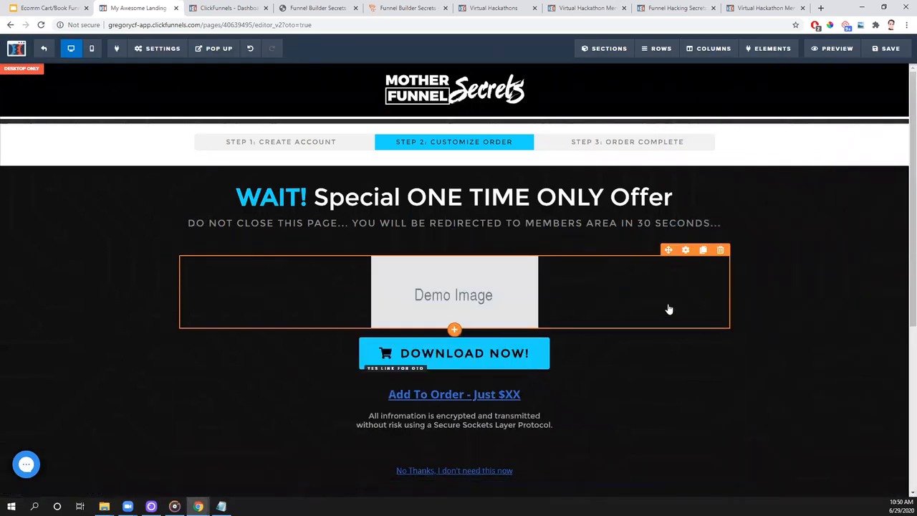
# - Replace the demo image with the traffic course box-and-discs picture from the image library and set its height to 400 px
pyautogui.click(686, 251)
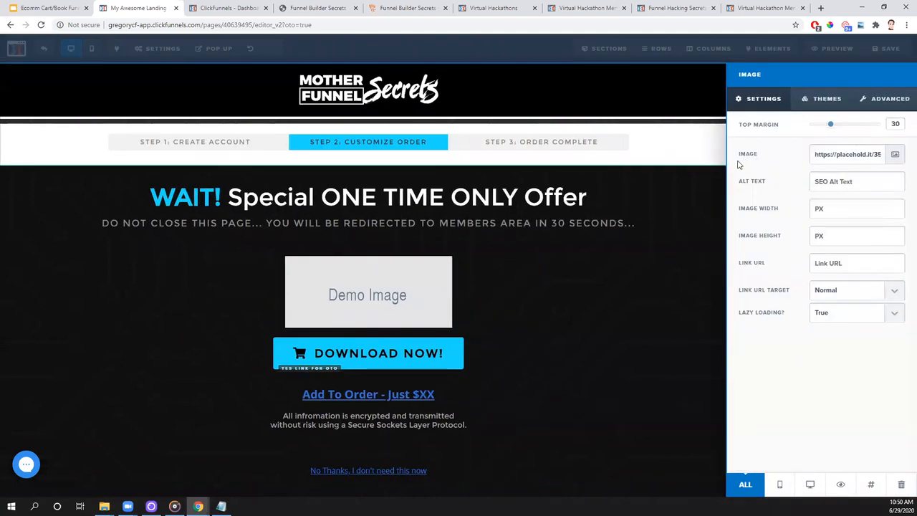
pyautogui.click(895, 155)
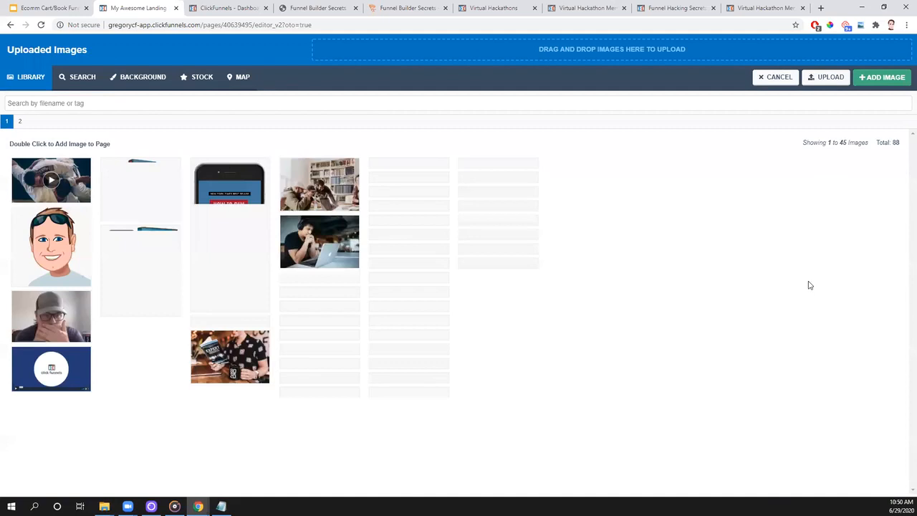
pyautogui.click(72, 446)
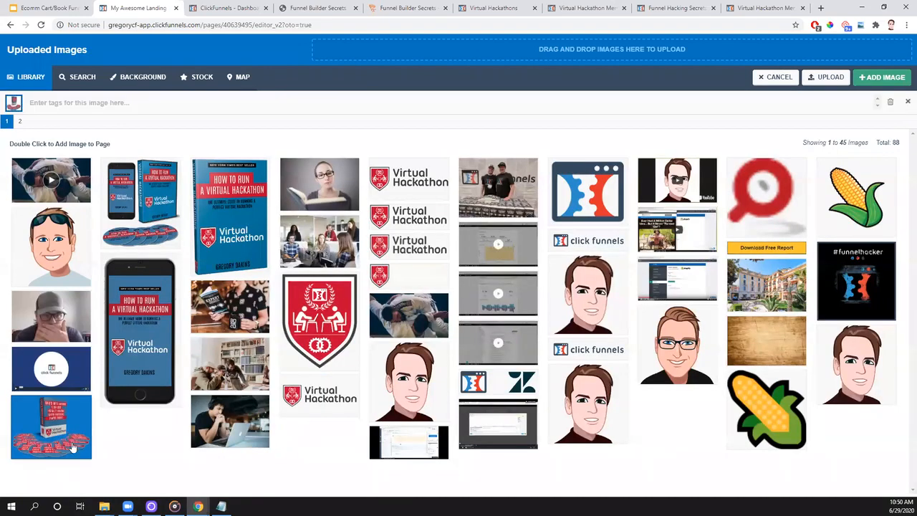
pyautogui.doubleClick(71, 446)
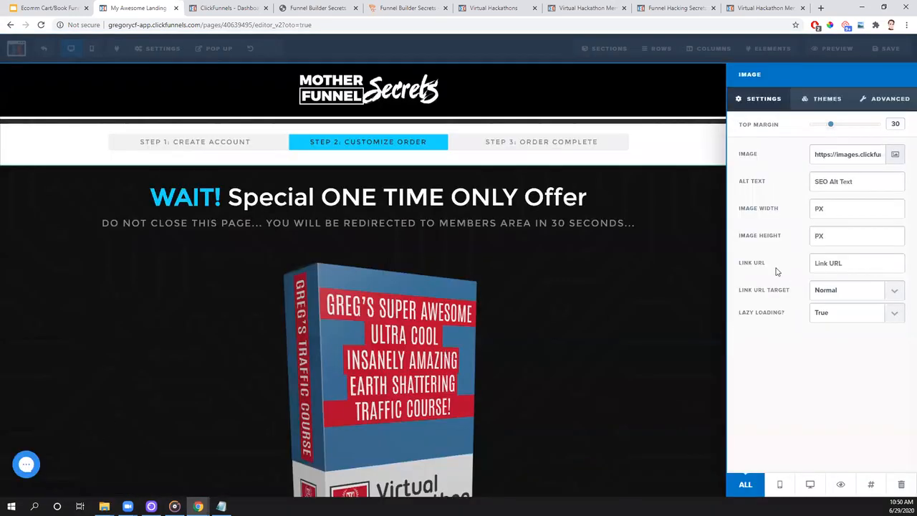
pyautogui.write('400')
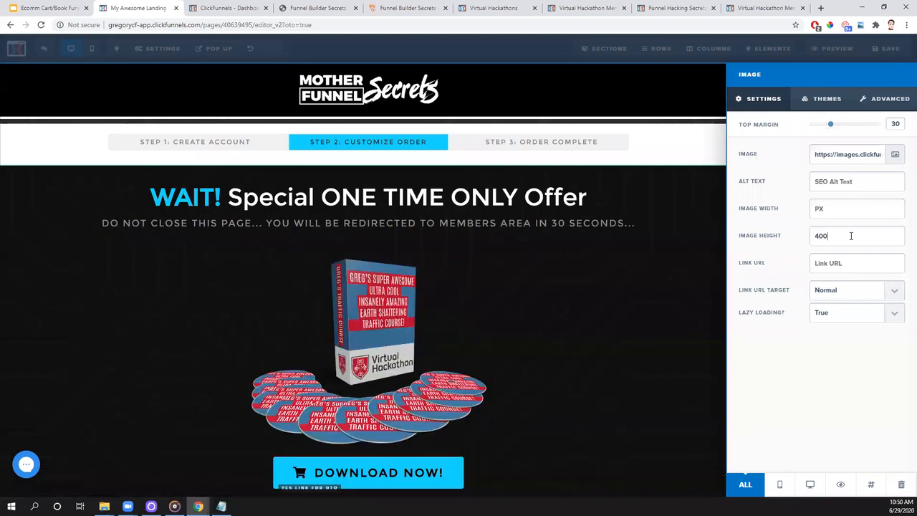
pyautogui.click(581, 271)
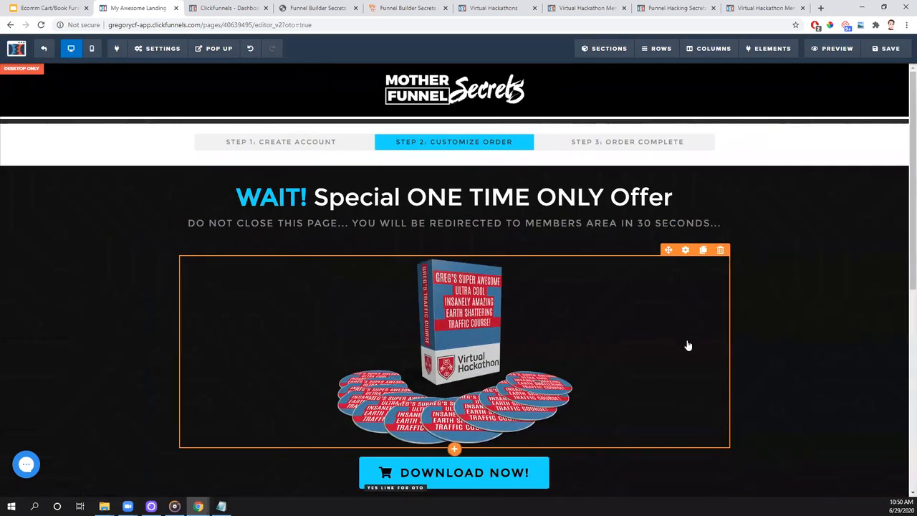
# - Check the "DOWNLOAD NOW!" button's one-click upsell action and set its button text to "Purchase Greg's Traffic Course"
pyautogui.scroll(-2, 770, 327)
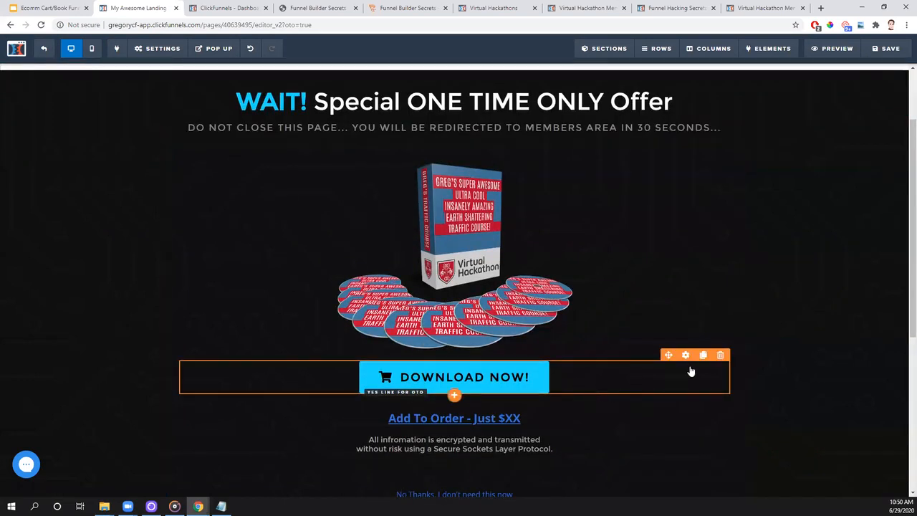
pyautogui.click(678, 385)
pyautogui.click(849, 159)
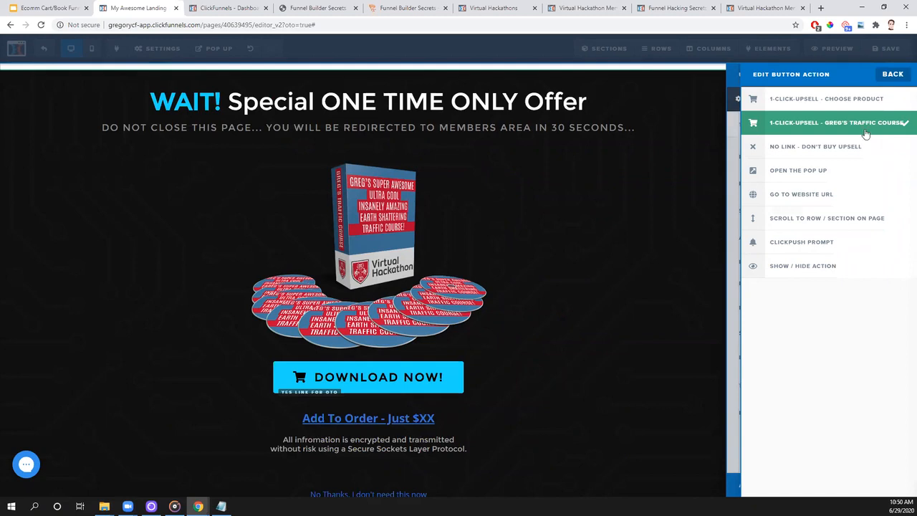
pyautogui.click(895, 75)
pyautogui.moveTo(862, 183); pyautogui.dragTo(776, 171)
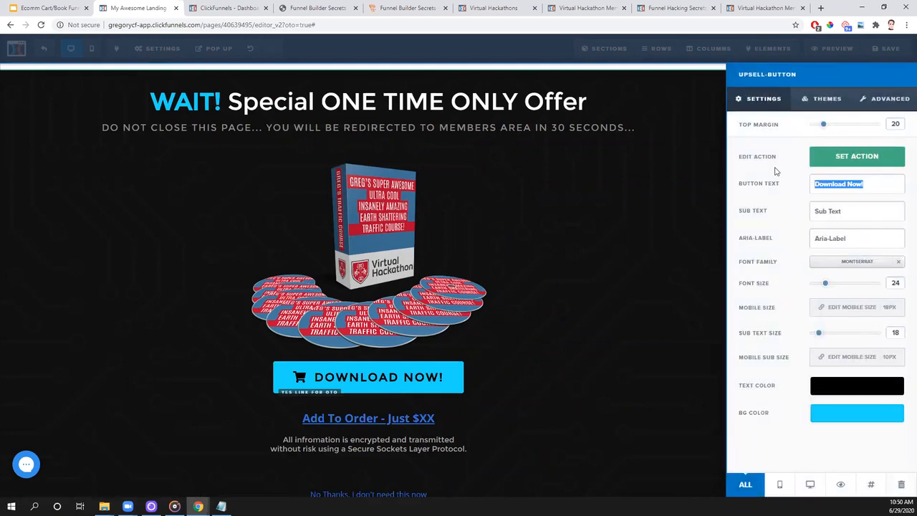
pyautogui.write('Y')
pyautogui.press('BackSpace')
pyautogui.write('POur')
pyautogui.press('BackSpace')
pyautogui.press('BackSpace')
pyautogui.press('BackSpace')
pyautogui.write('urchase ')
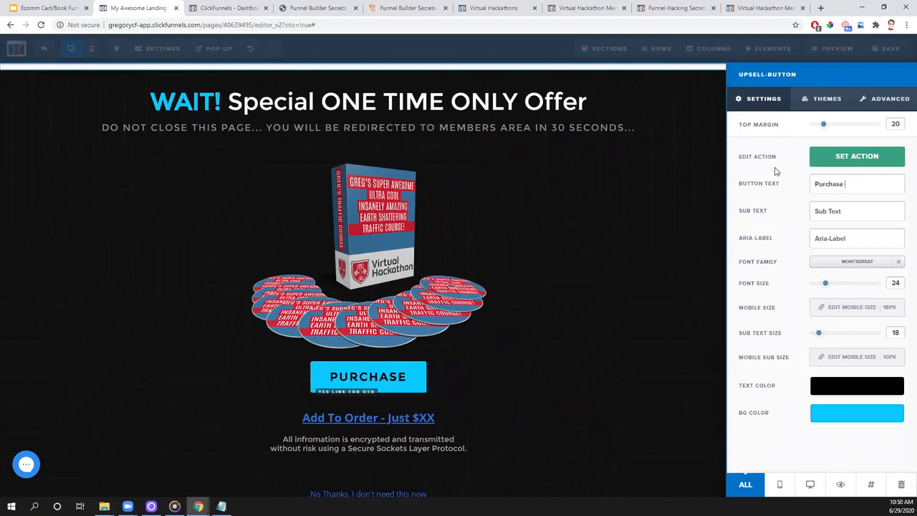
pyautogui.write("Greg's Traffic Course")
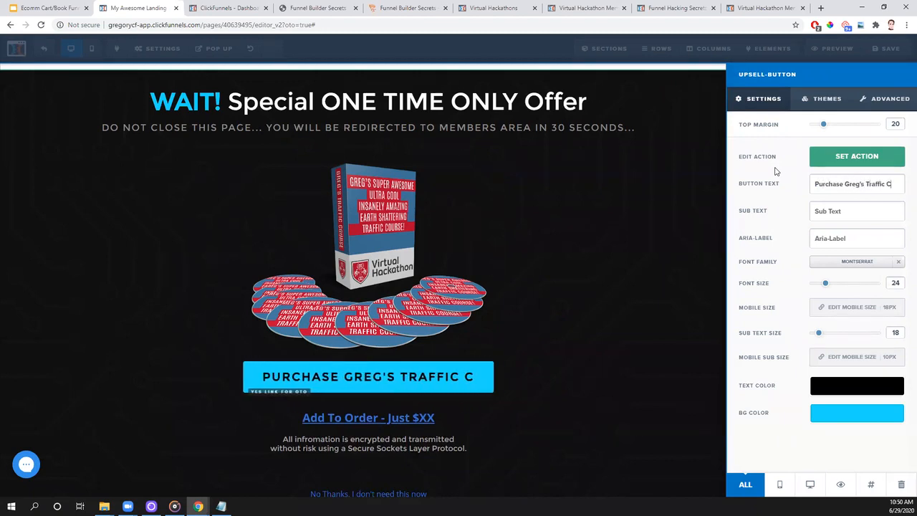
# - Add the sub text "Click To Instantly Be Charged $297.00" to the purchase button
pyautogui.click(853, 209)
pyautogui.write('Click To ')
pyautogui.write('Instantly')
pyautogui.write(' Be Charged')
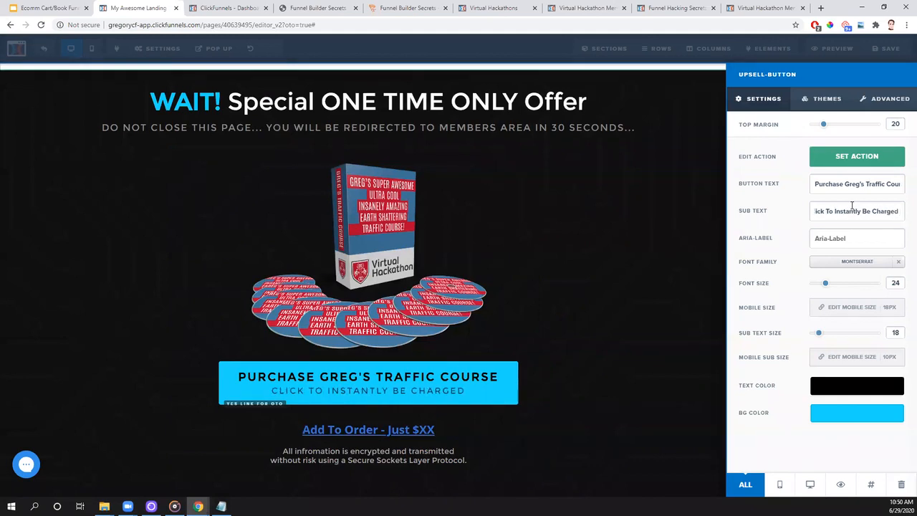
pyautogui.write(' $297.00')
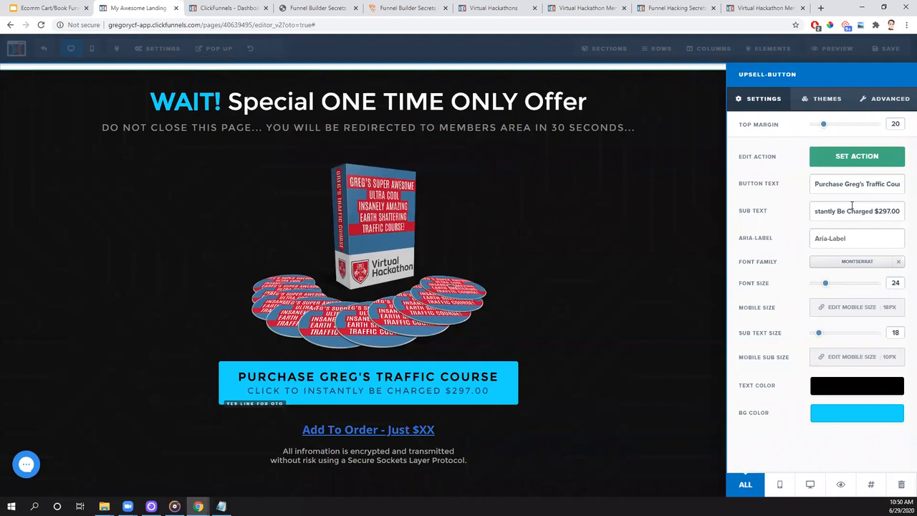
pyautogui.click(682, 308)
# - Delete the "Add To Order - Just $XX" link below the purchase button
pyautogui.scroll(-3, 682, 307)
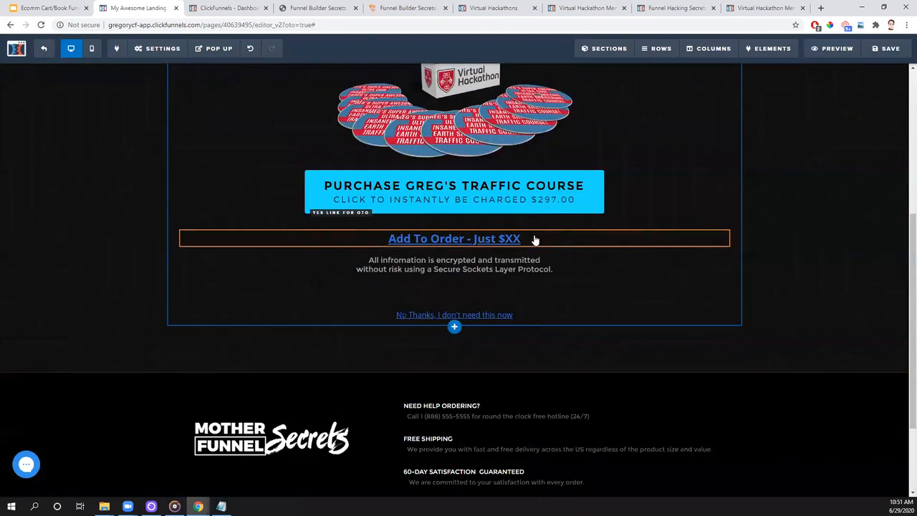
pyautogui.moveTo(540, 242)
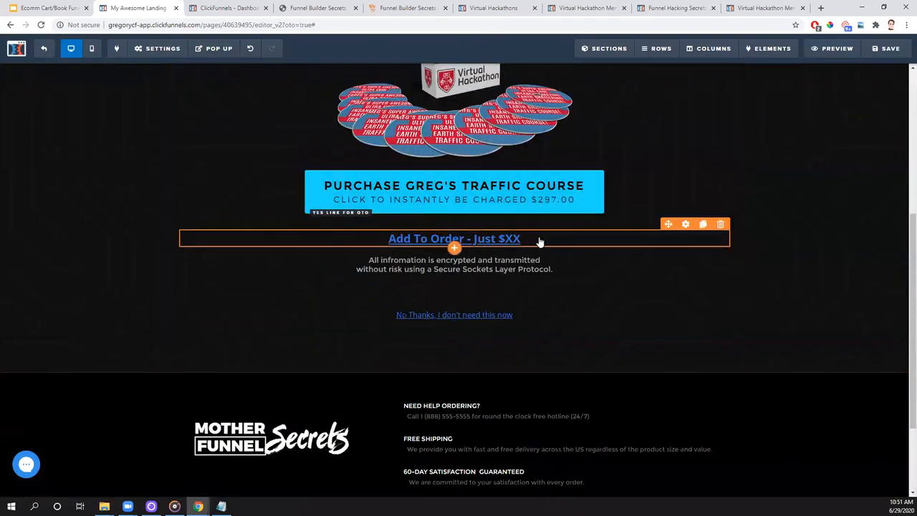
pyautogui.click(720, 225)
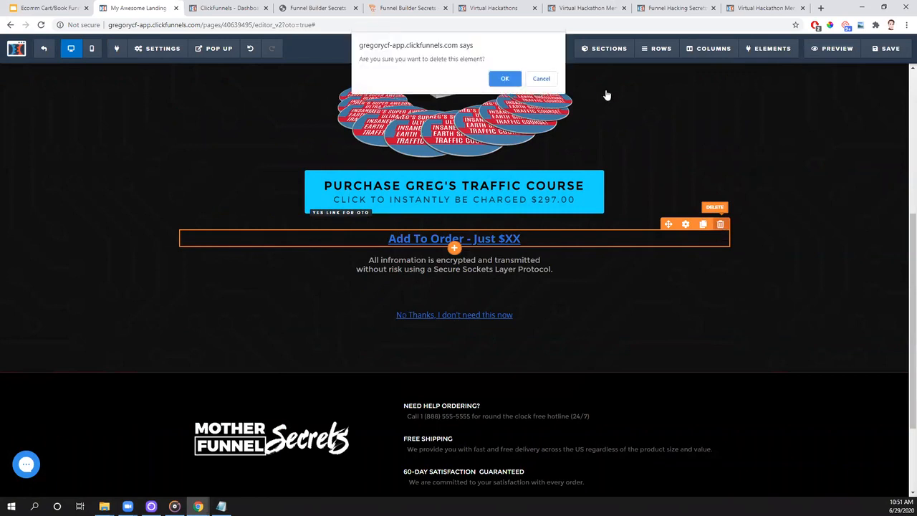
pyautogui.click(505, 79)
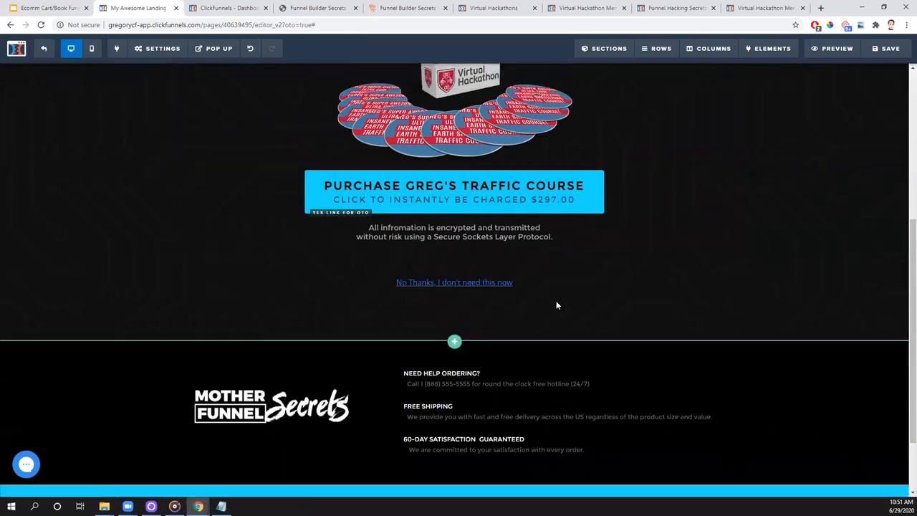
# - Check the link target of "No Thanks, I don't need this now" and save the page
pyautogui.click(390, 289)
pyautogui.click(398, 289)
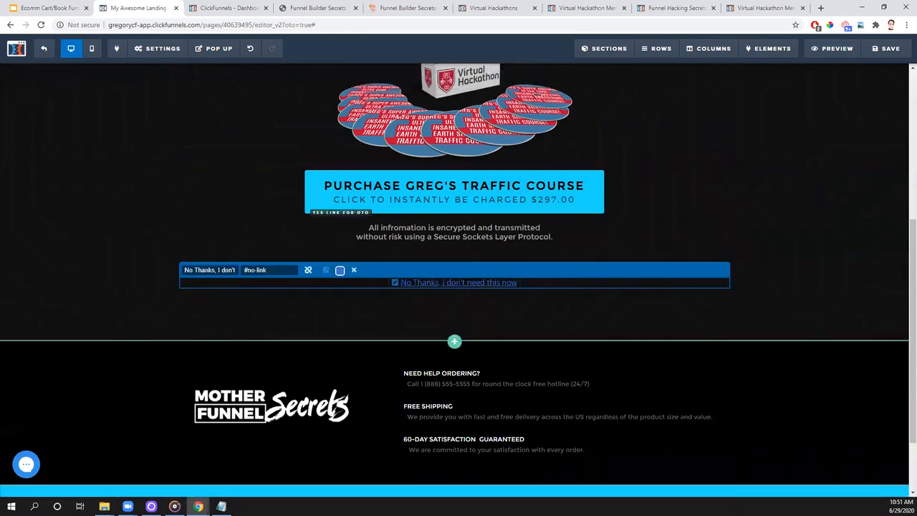
pyautogui.click(798, 307)
pyautogui.scroll(5, 799, 330)
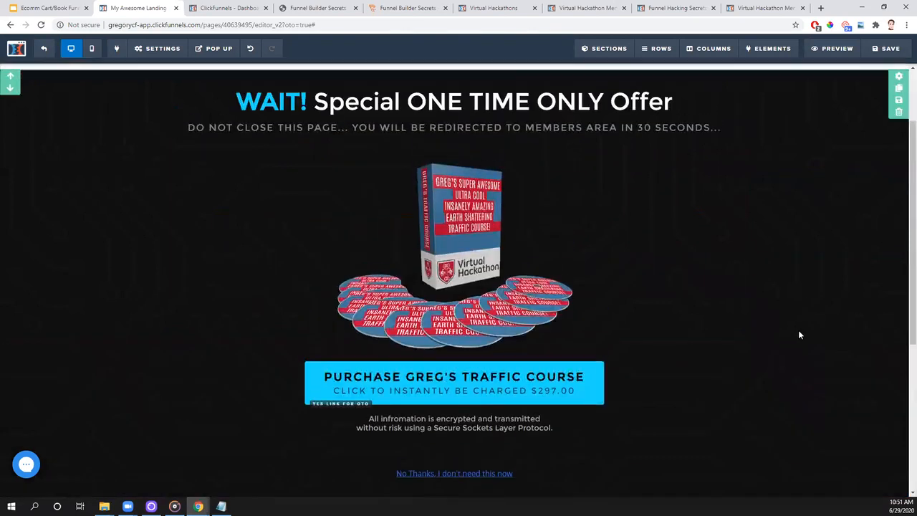
pyautogui.click(886, 48)
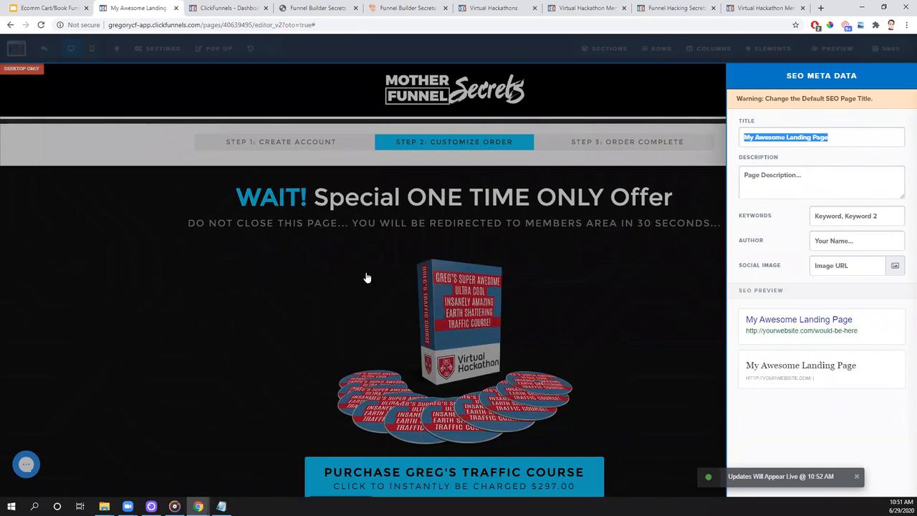
pyautogui.click(223, 237)
# - Set the search engines option to Hide in the page's general settings and save the page
pyautogui.click(167, 48)
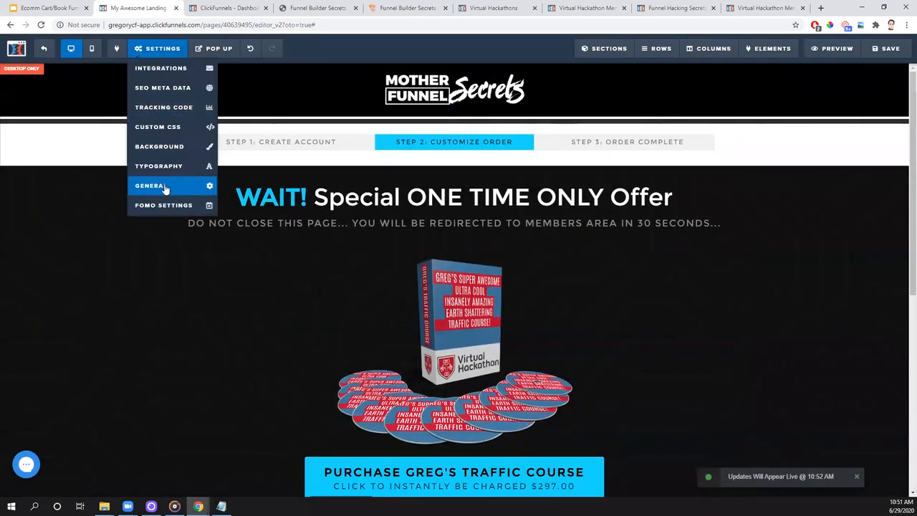
pyautogui.click(164, 188)
pyautogui.click(893, 180)
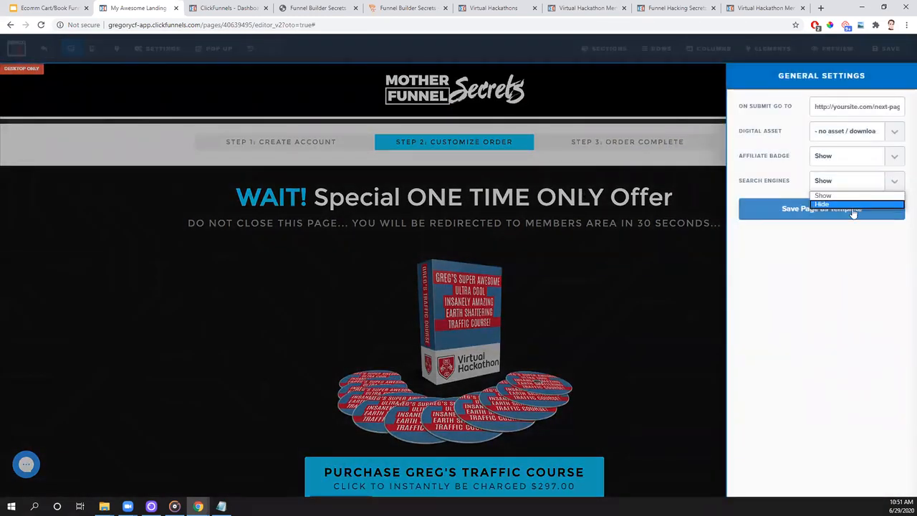
pyautogui.click(822, 205)
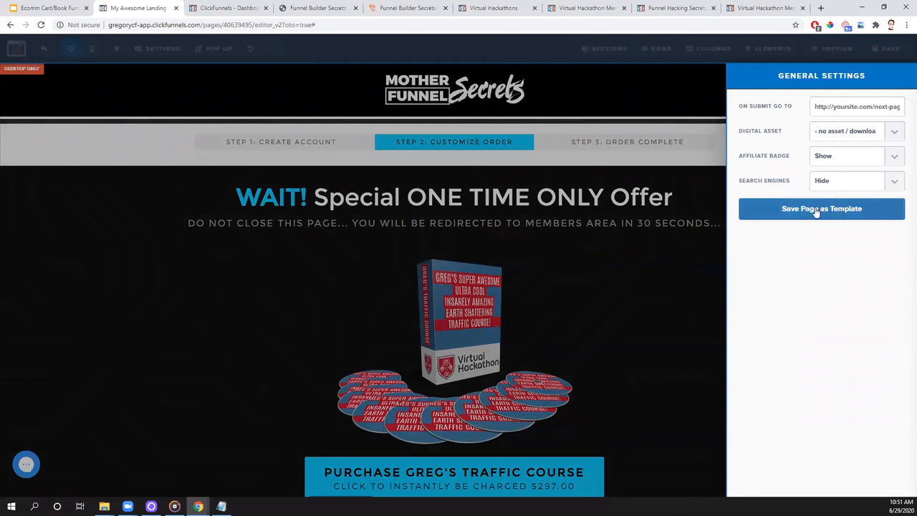
pyautogui.click(722, 213)
pyautogui.click(890, 50)
# - Return to the funnel steps and open the offer-wall order confirmation page for editing
pyautogui.click(46, 49)
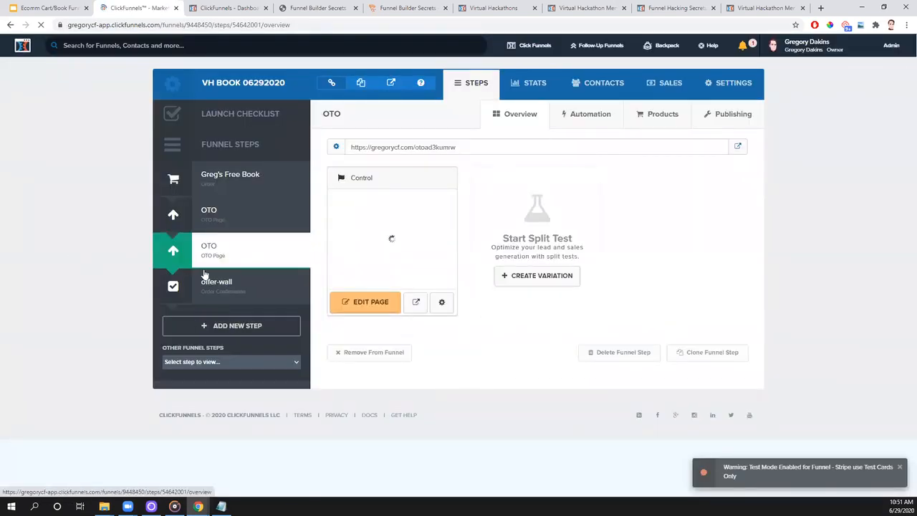
pyautogui.click(226, 296)
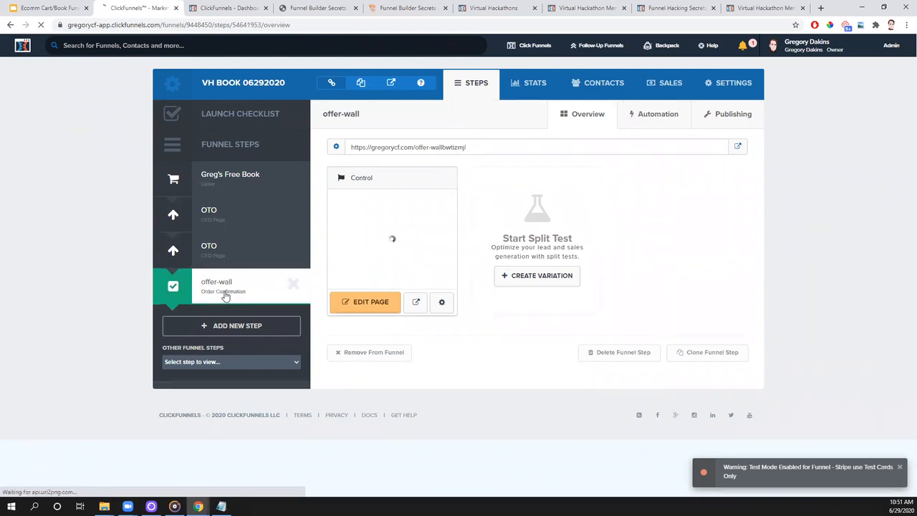
pyautogui.click(372, 303)
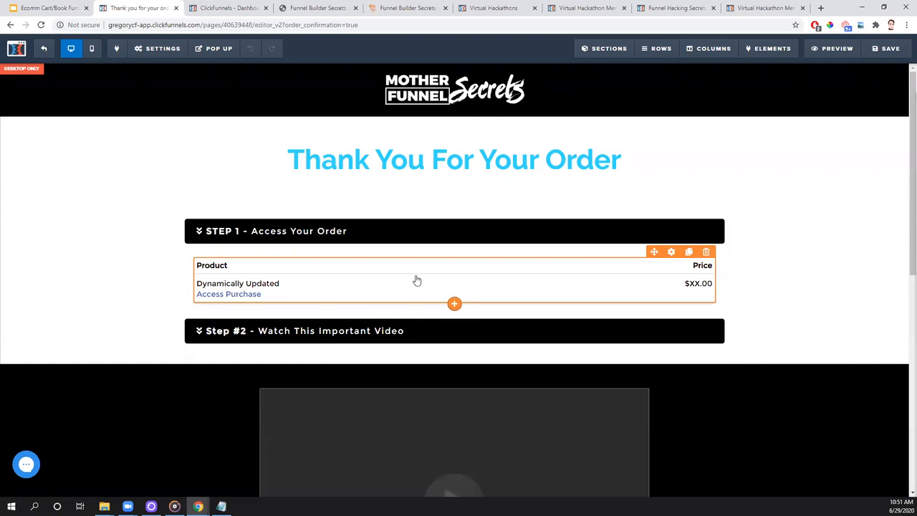
# - Clear the "Access Purchase" download text from the order summary element under Step 1
pyautogui.click(455, 303)
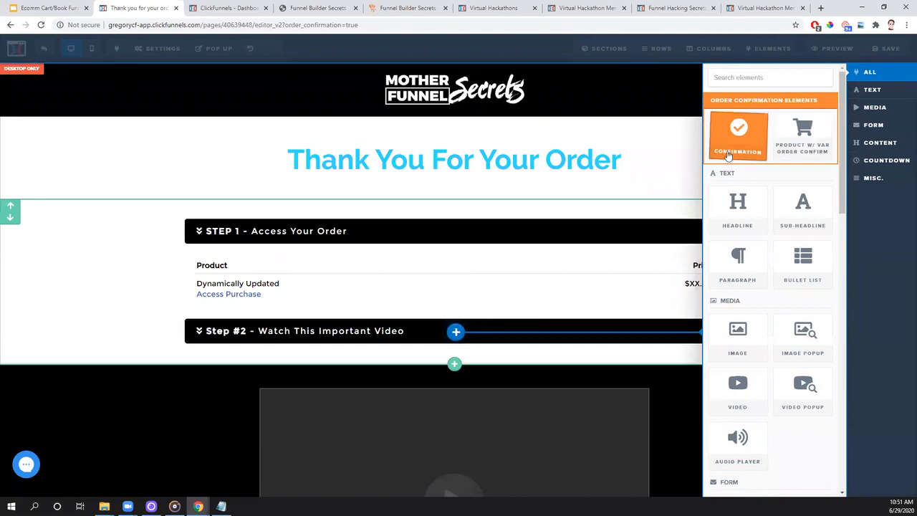
pyautogui.moveTo(741, 156); pyautogui.dragTo(621, 329)
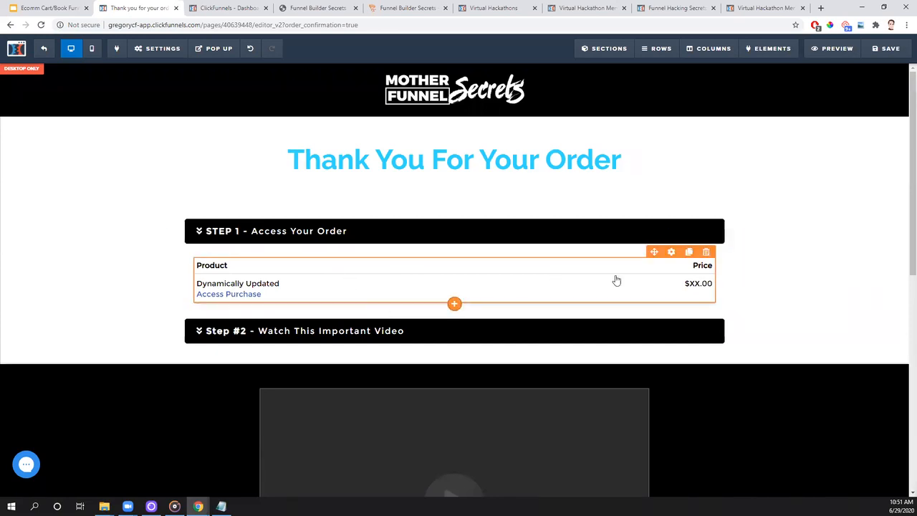
pyautogui.click(713, 302)
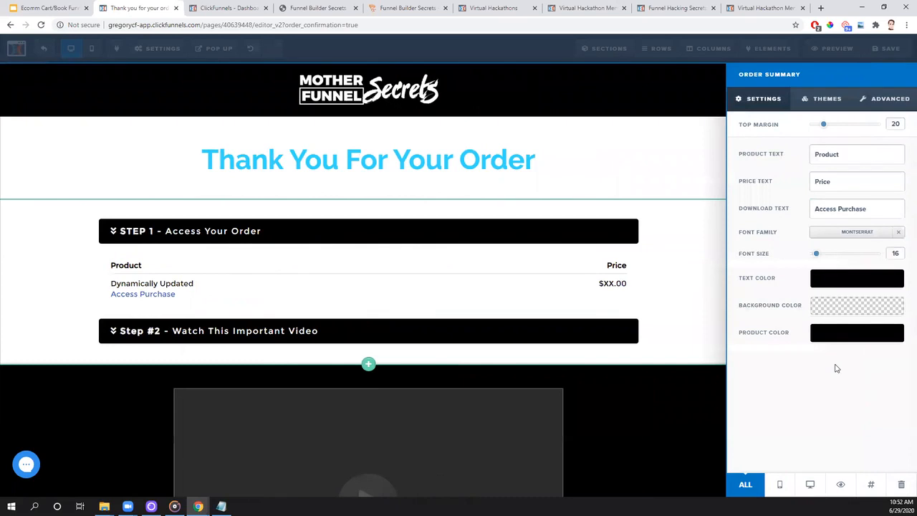
pyautogui.moveTo(870, 209); pyautogui.dragTo(803, 219)
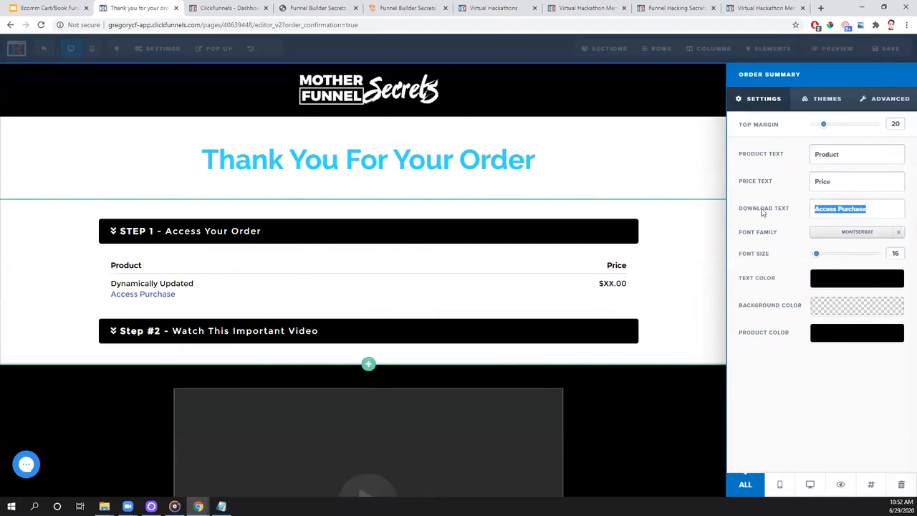
pyautogui.press('BackSpace')
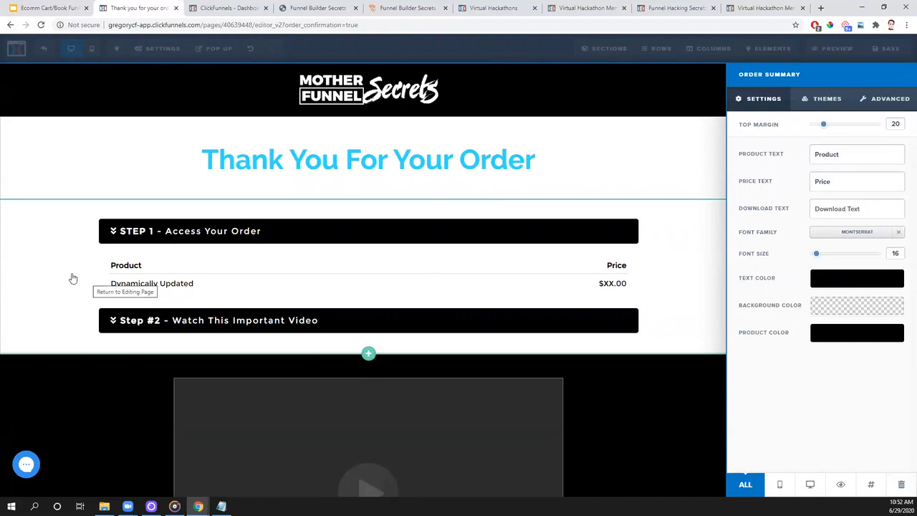
pyautogui.click(54, 247)
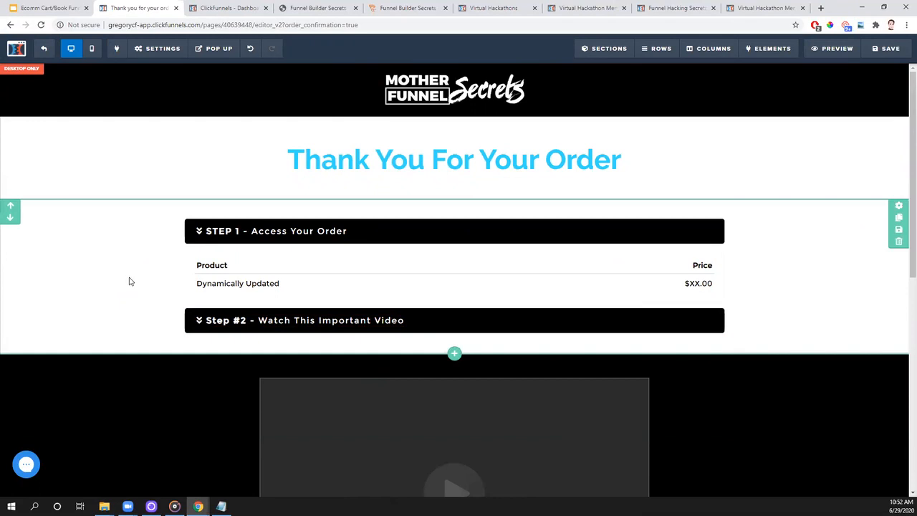
# - Change the Step 1 heading from "Access Your Order" to "Access Your Receipt"
pyautogui.click(215, 230)
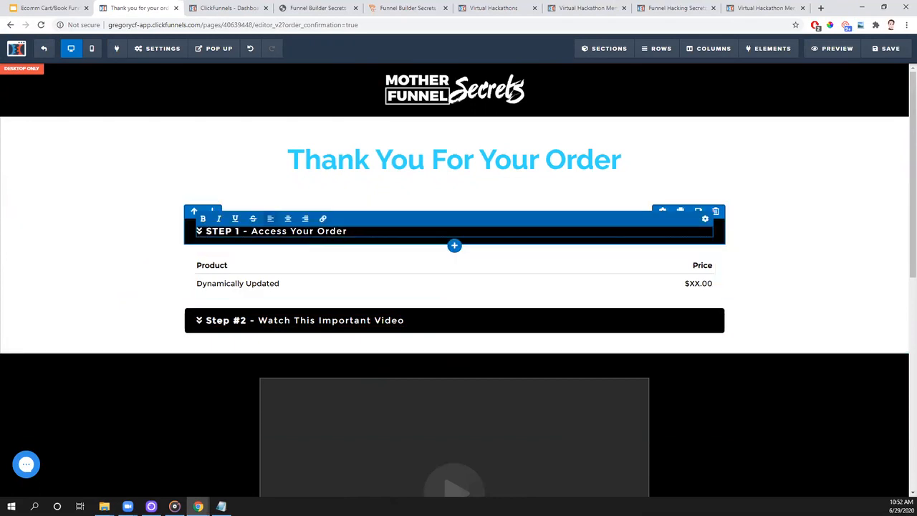
pyautogui.press('BackSpace')
pyautogui.press('BackSpace')
pyautogui.press('BackSpace')
pyautogui.press('BackSpace')
pyautogui.press('BackSpace')
pyautogui.write('Receipt')
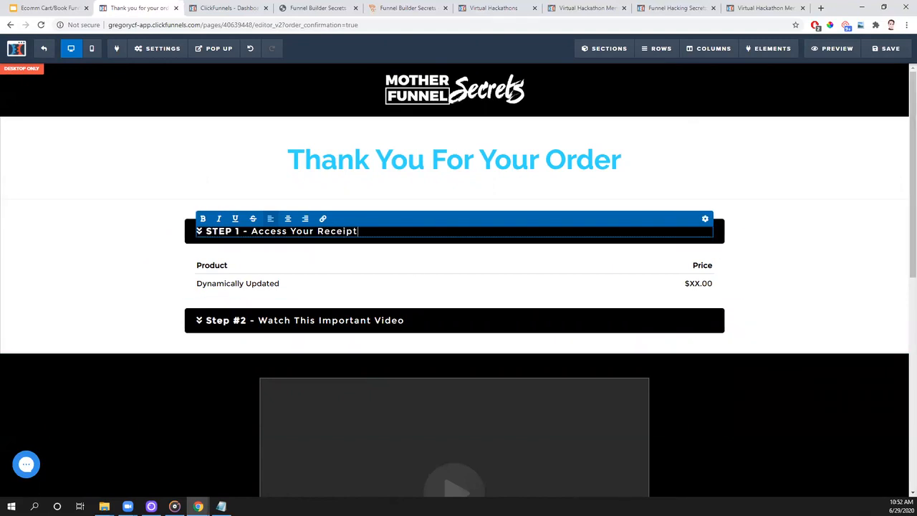
pyautogui.click(828, 275)
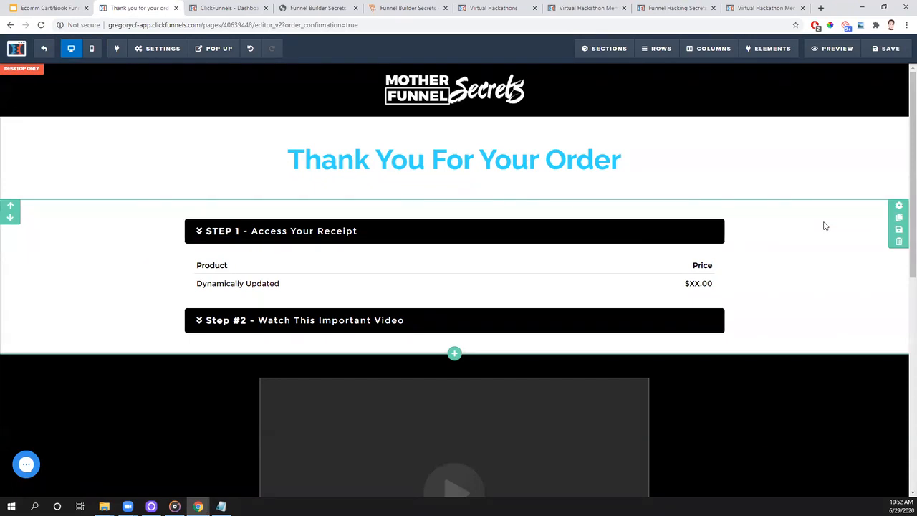
# - Move the "Join The VIP Newsletter" button directly below the video and delete the two-column row with the message button and captions
pyautogui.scroll(-3, 824, 227)
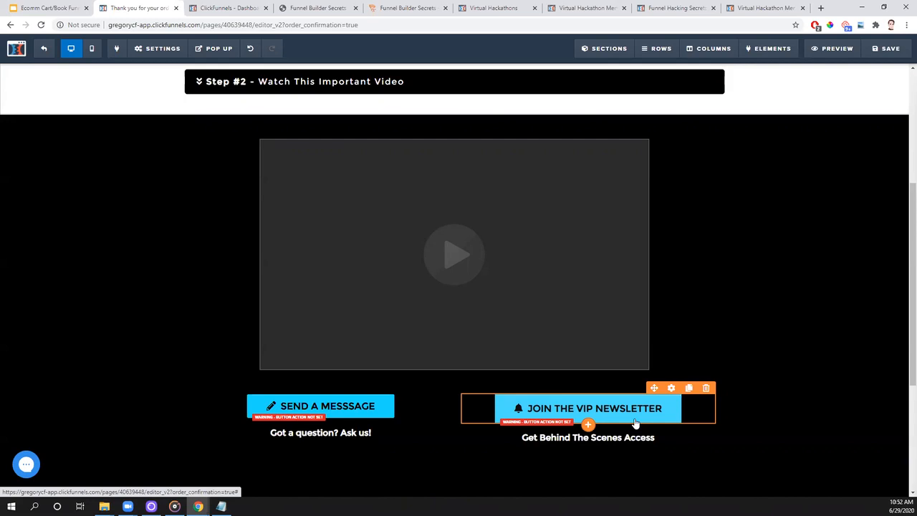
pyautogui.scroll(3, 814, 336)
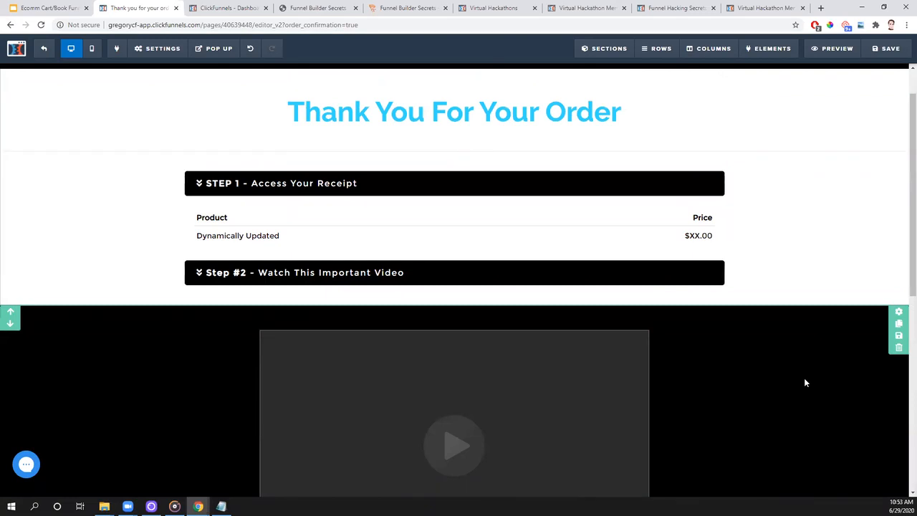
pyautogui.scroll(-2, 804, 378)
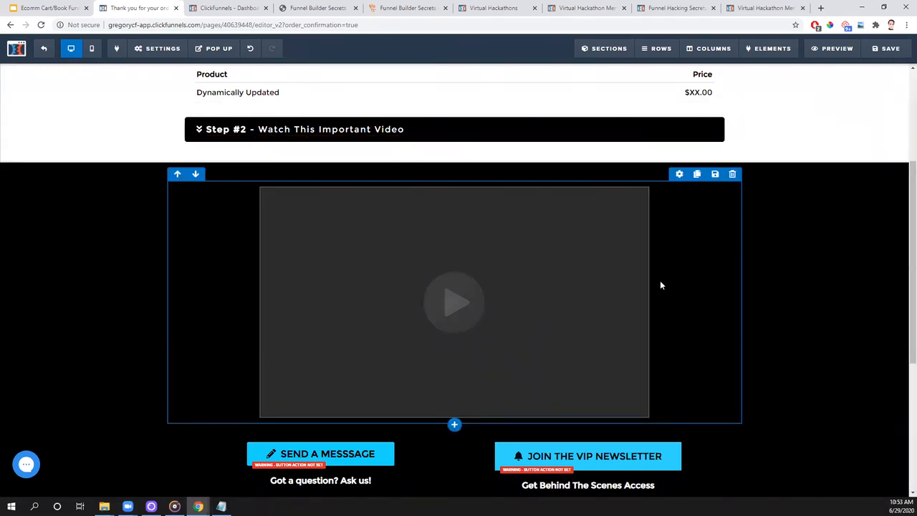
pyautogui.moveTo(577, 459); pyautogui.dragTo(434, 413)
pyautogui.scroll(-1, 458, 430)
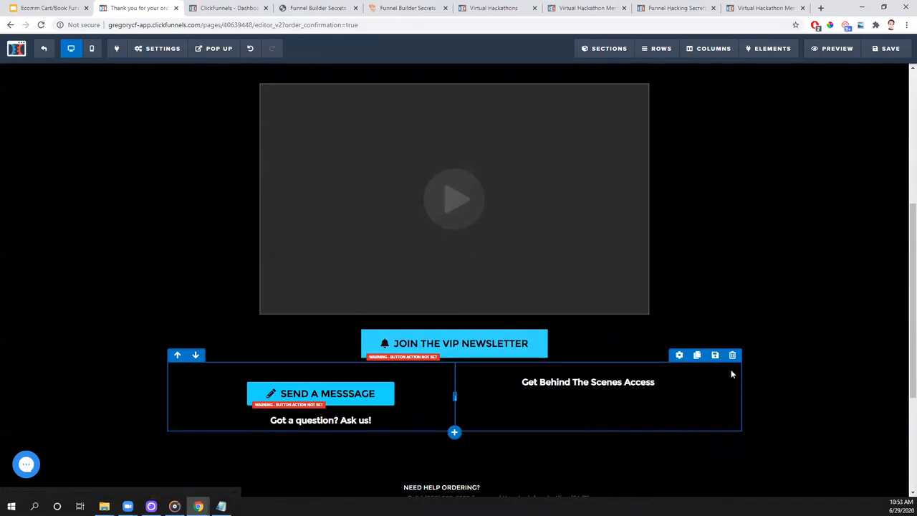
pyautogui.click(732, 355)
pyautogui.click(506, 80)
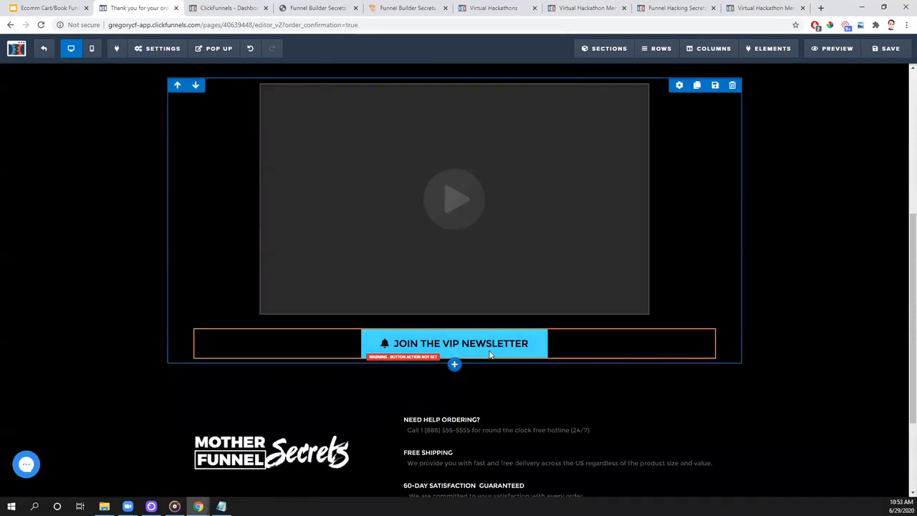
# - Change the text of the button below the video to "Purchase This Special Offer"
pyautogui.click(679, 334)
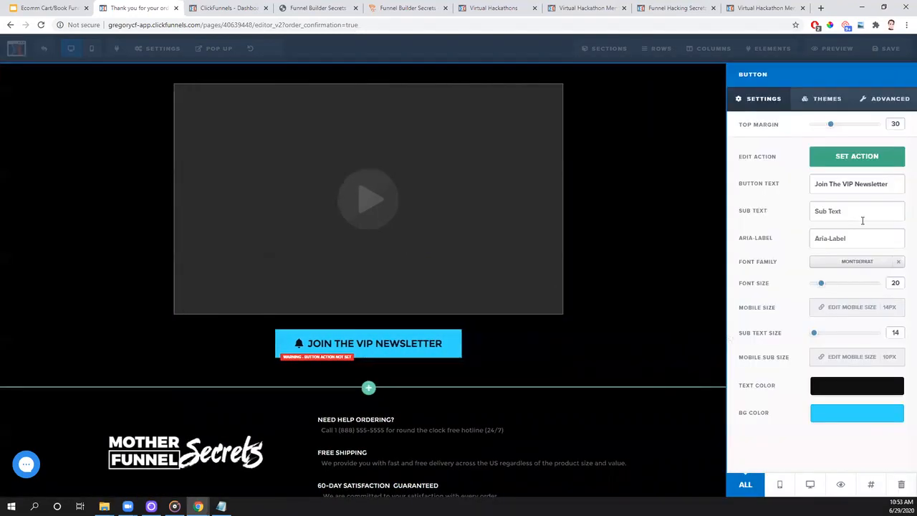
pyautogui.moveTo(892, 185); pyautogui.dragTo(815, 194)
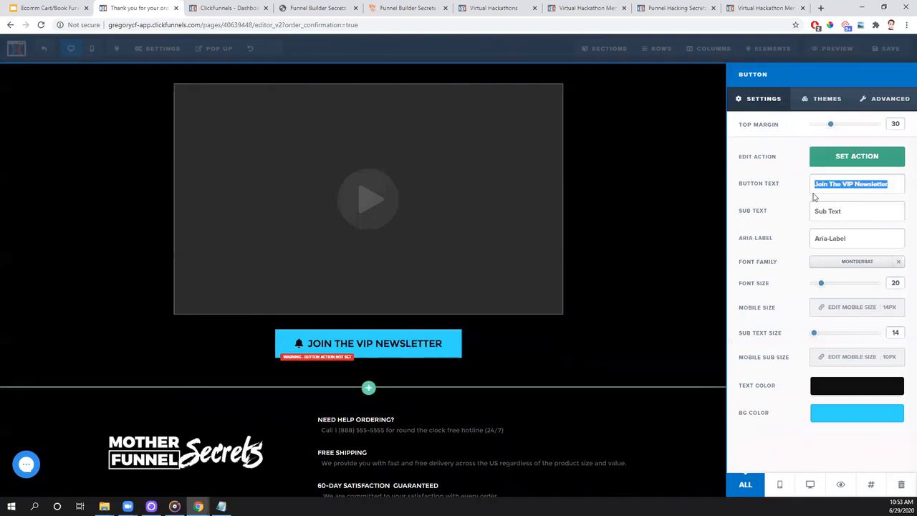
pyautogui.write('Purcha')
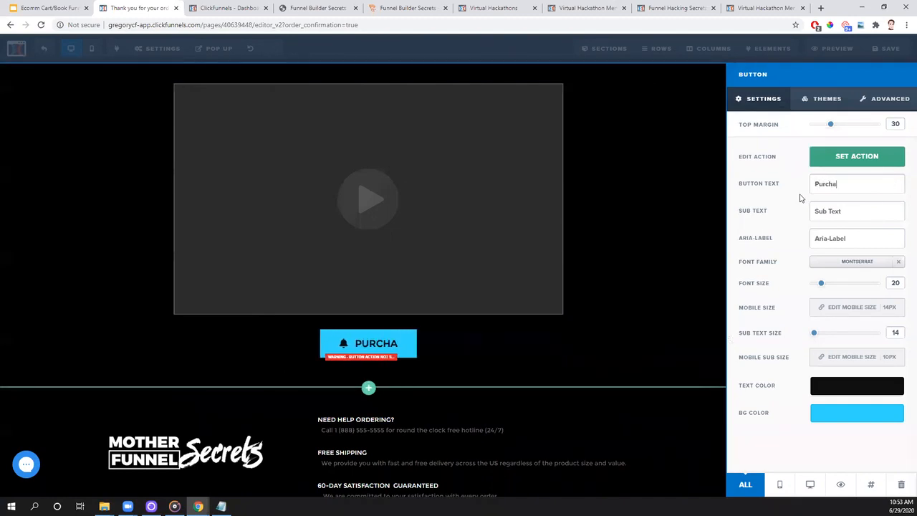
pyautogui.write('se Funnel HAcks')
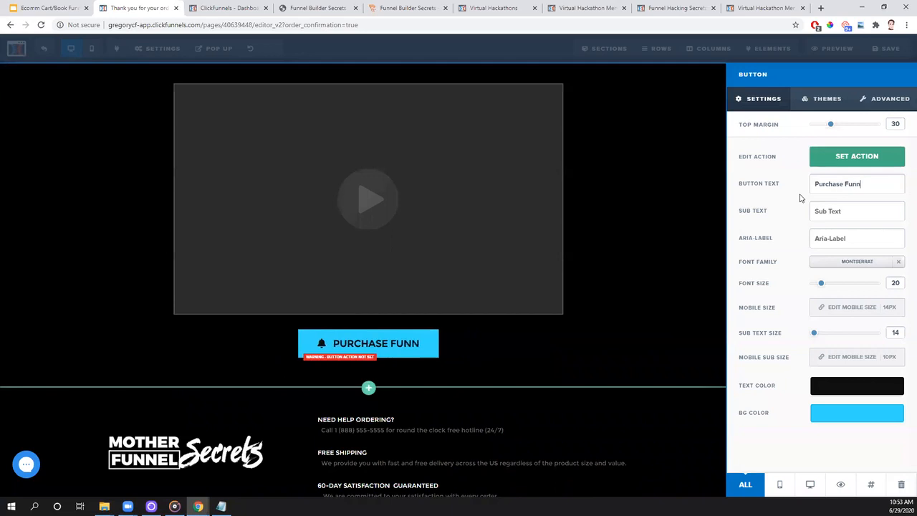
pyautogui.press('BackSpace')
pyautogui.press('BackSpace')
pyautogui.press('BackSpace')
pyautogui.press('BackSpace')
pyautogui.press('BackSpace')
pyautogui.press('BackSpace')
pyautogui.press('BackSpace')
pyautogui.press('BackSpace')
pyautogui.press('BackSpace')
pyautogui.press('BackSpace')
pyautogui.press('BackSpace')
pyautogui.press('BackSpace')
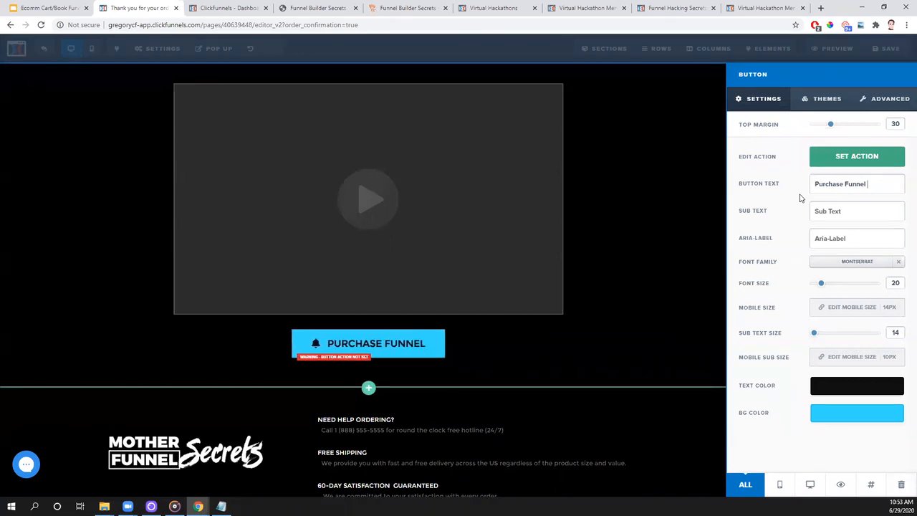
pyautogui.write('This Sp')
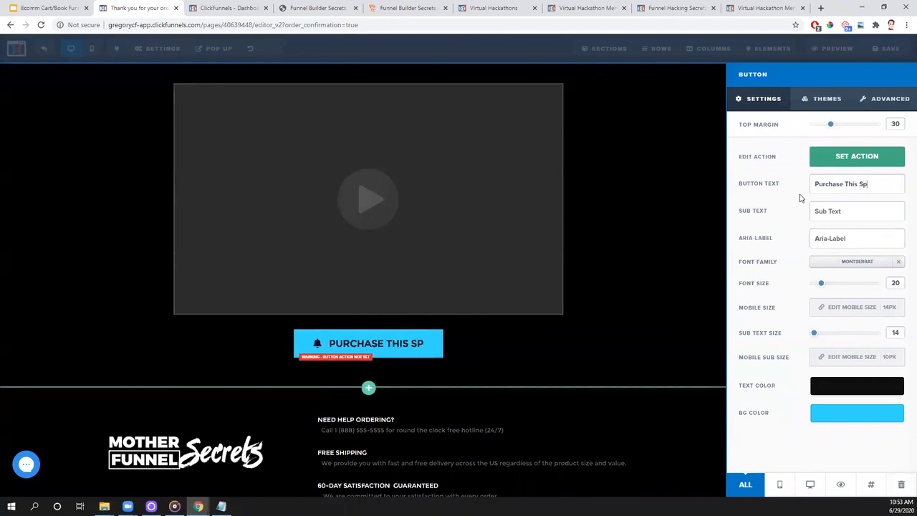
pyautogui.write('ecial OFfer')
pyautogui.press('BackSpace')
pyautogui.press('BackSpace')
pyautogui.press('BackSpace')
pyautogui.press('BackSpace')
pyautogui.write('ffer')
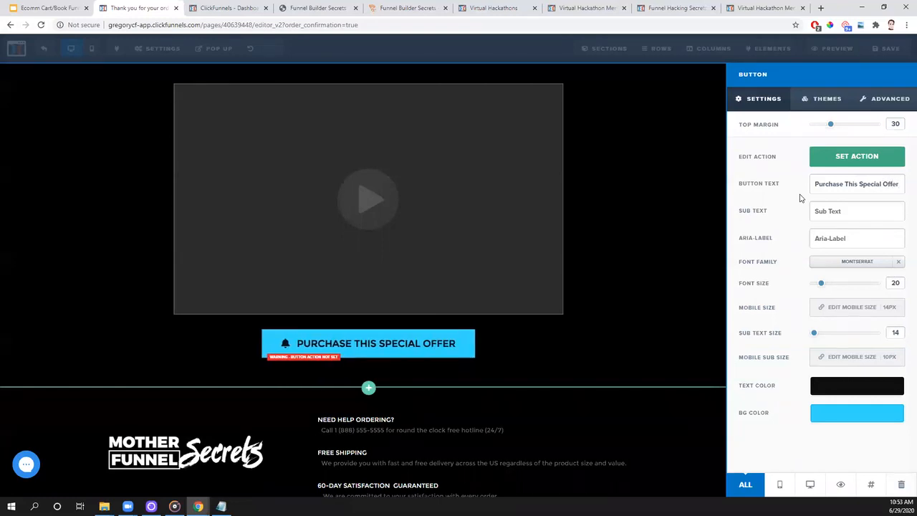
pyautogui.click(843, 165)
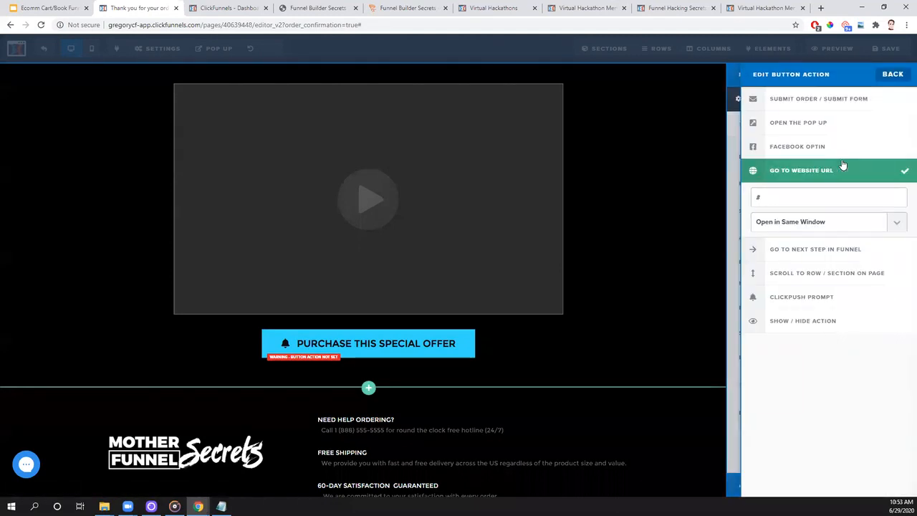
pyautogui.doubleClick(756, 199)
pyautogui.write('https')
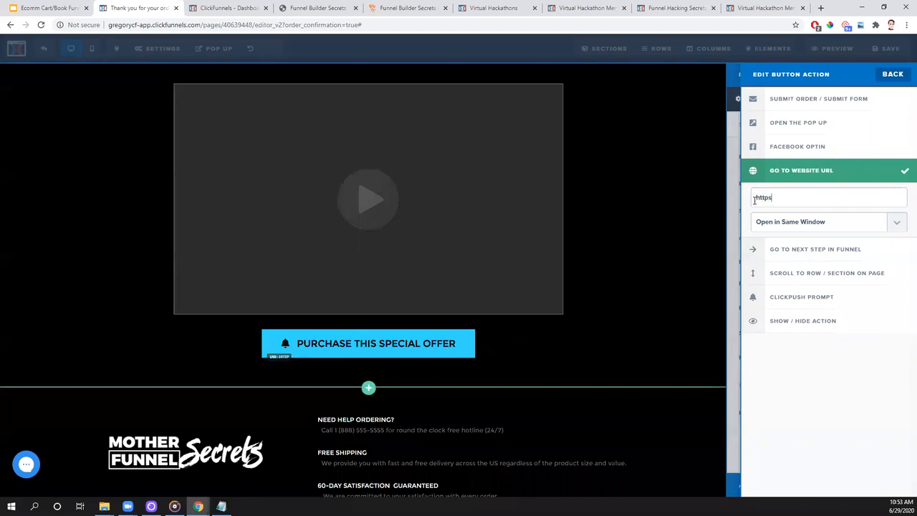
pyautogui.write('://trafficscecrets.com')
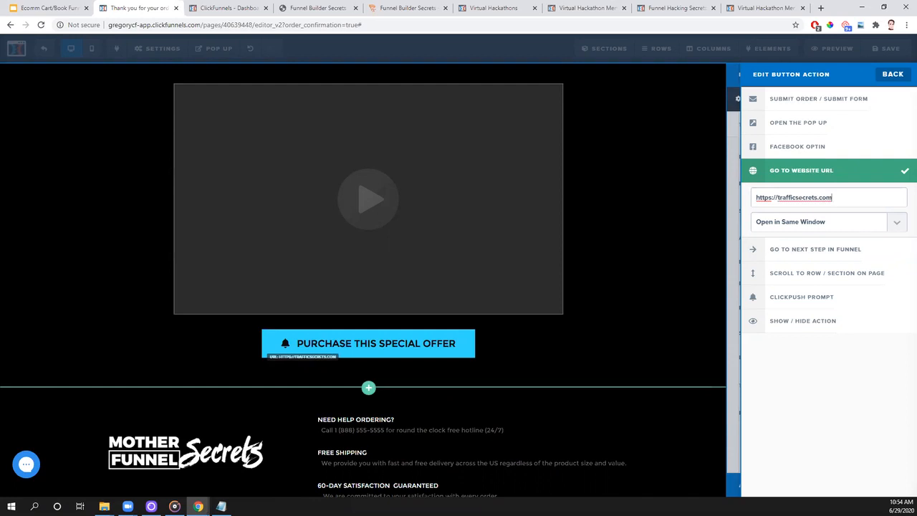
pyautogui.click(896, 222)
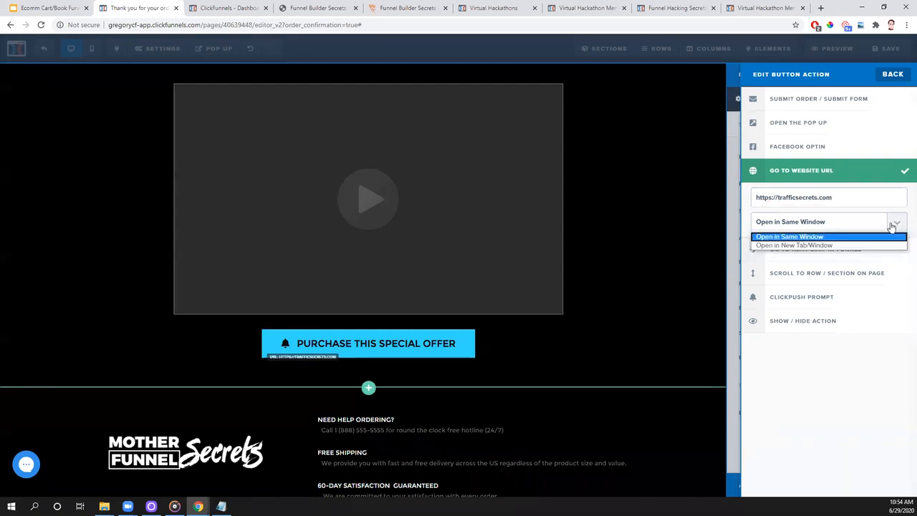
pyautogui.click(831, 245)
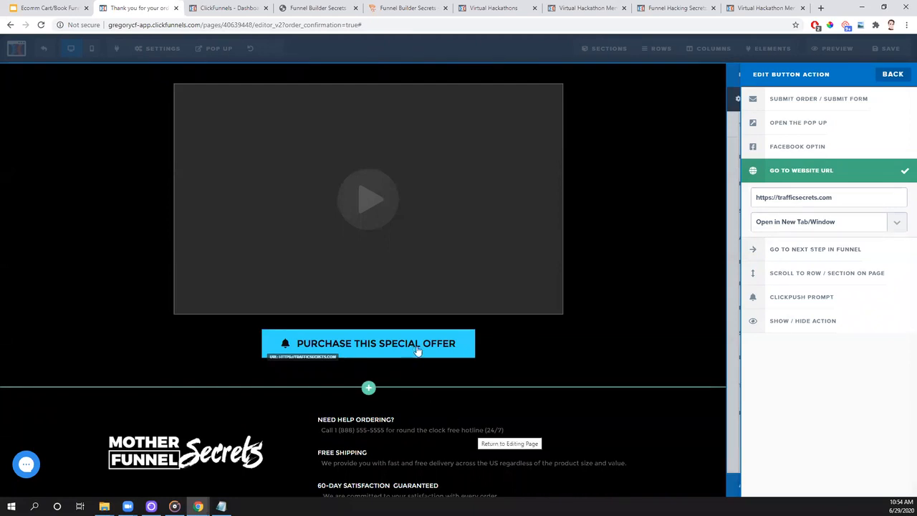
pyautogui.click(635, 301)
# - Save the order confirmation page and return to the funnel steps
pyautogui.scroll(2, 695, 401)
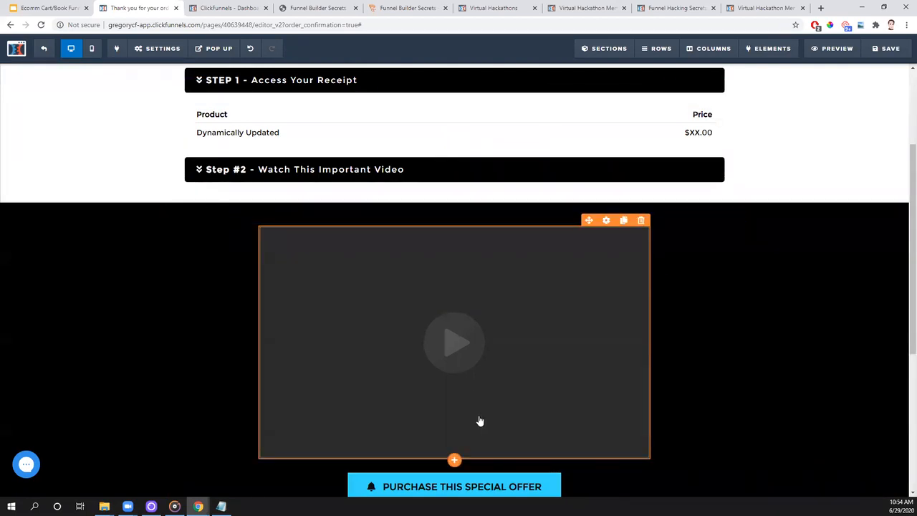
pyautogui.scroll(-4, 684, 367)
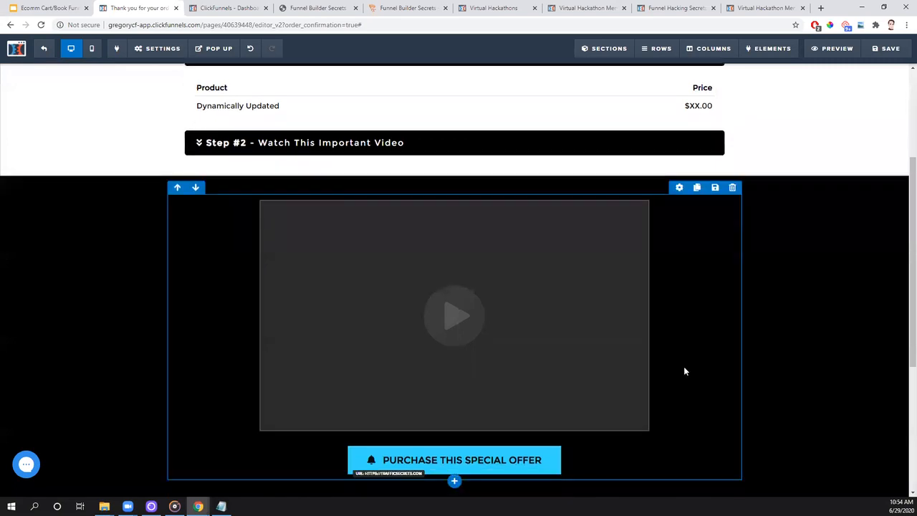
pyautogui.scroll(7, 684, 375)
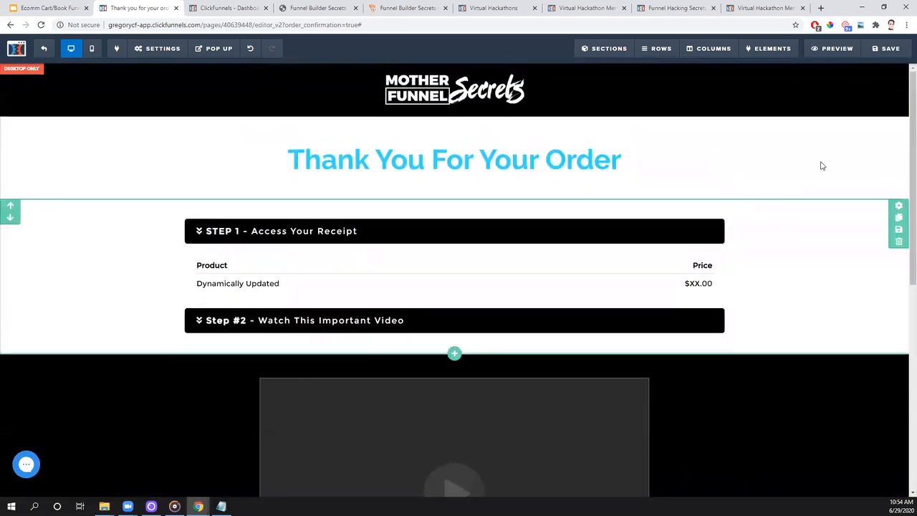
pyautogui.click(898, 55)
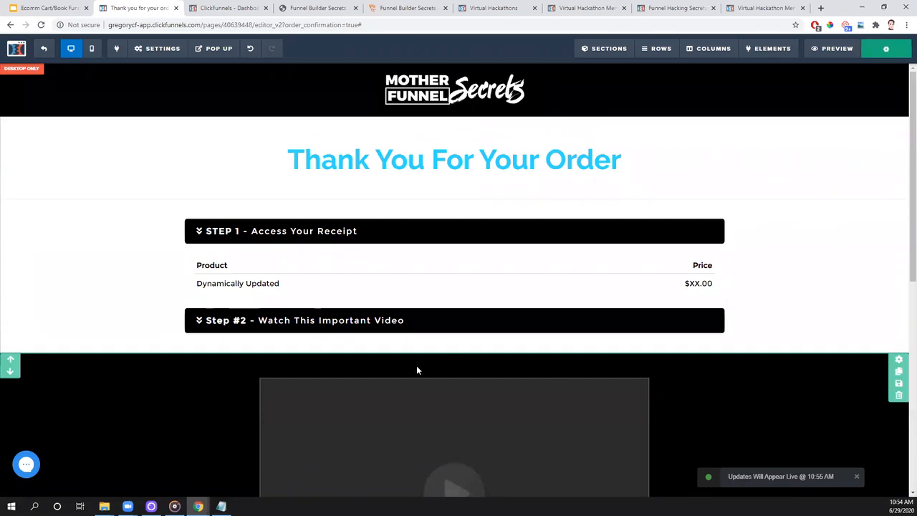
pyautogui.click(45, 52)
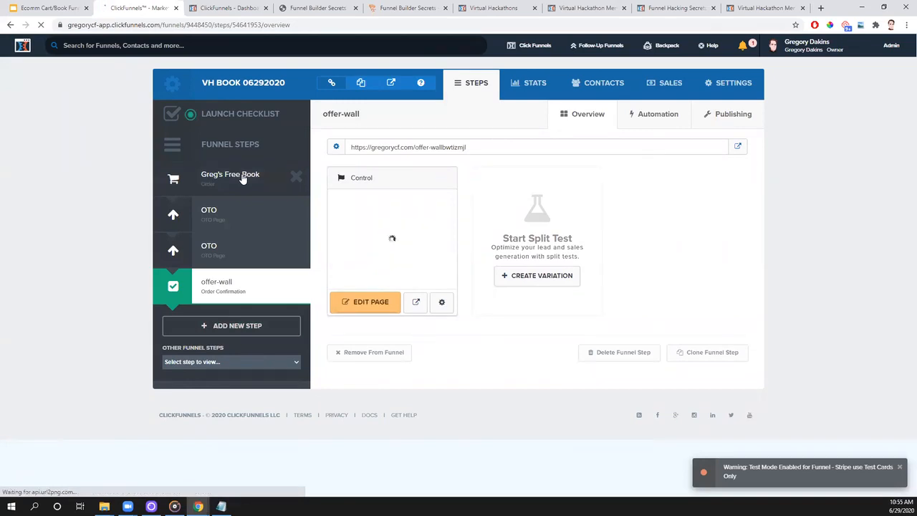
# - Switch to the Google Slides presentation to review the funnel's Overview sketch
pyautogui.click(46, 7)
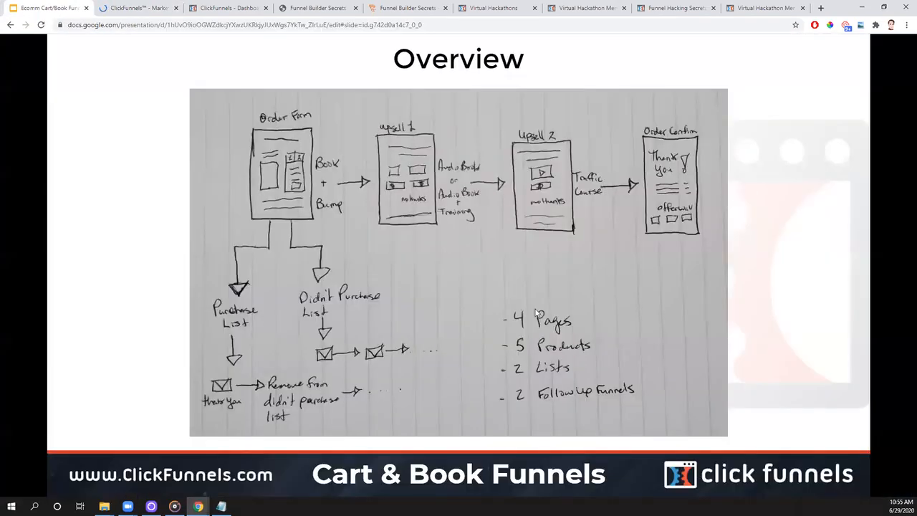
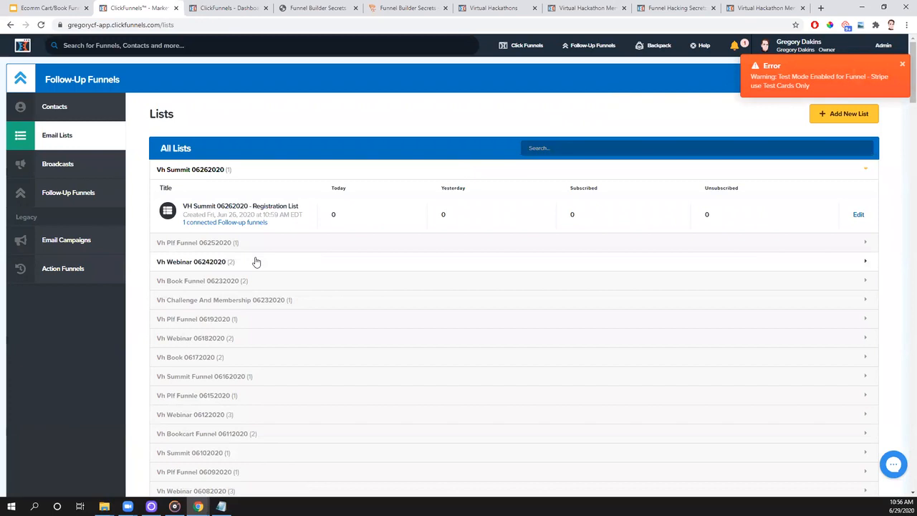
# - Start a new email list named "VH Book 06292020 - Book Non-Buyers List"
pyautogui.click(217, 261)
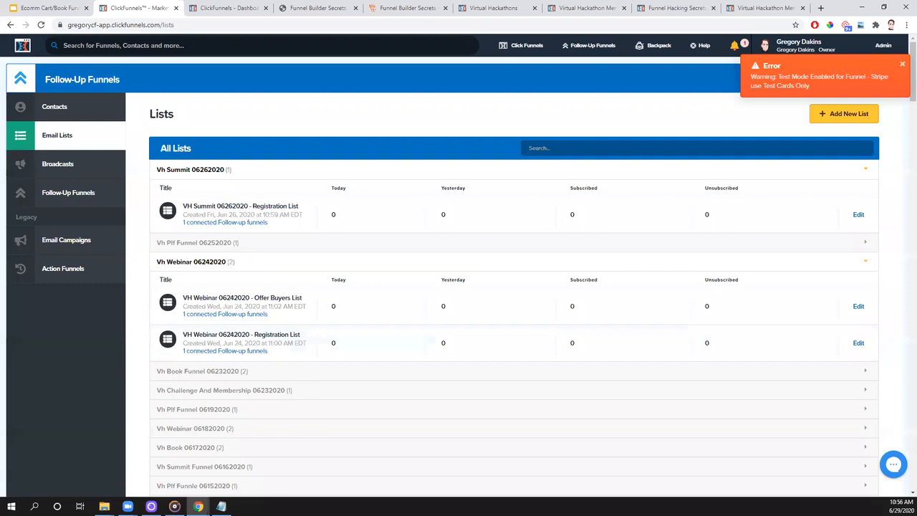
pyautogui.click(904, 67)
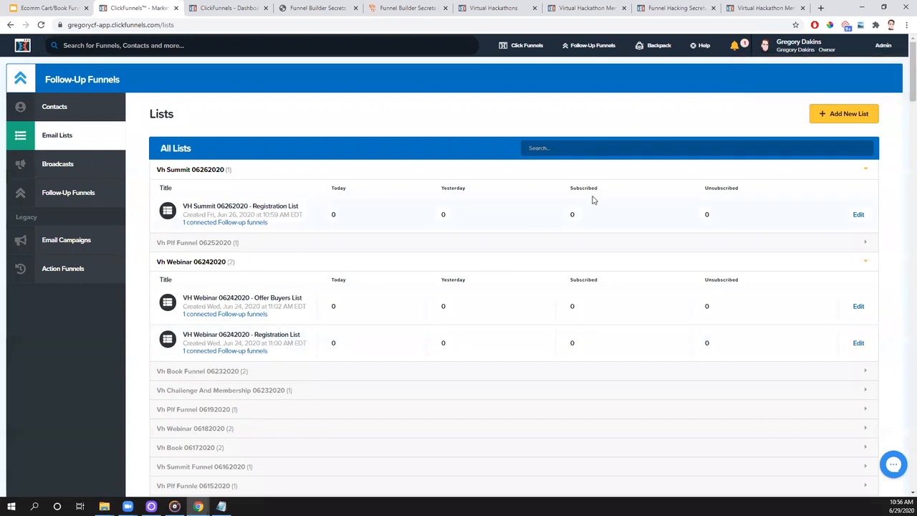
pyautogui.click(847, 117)
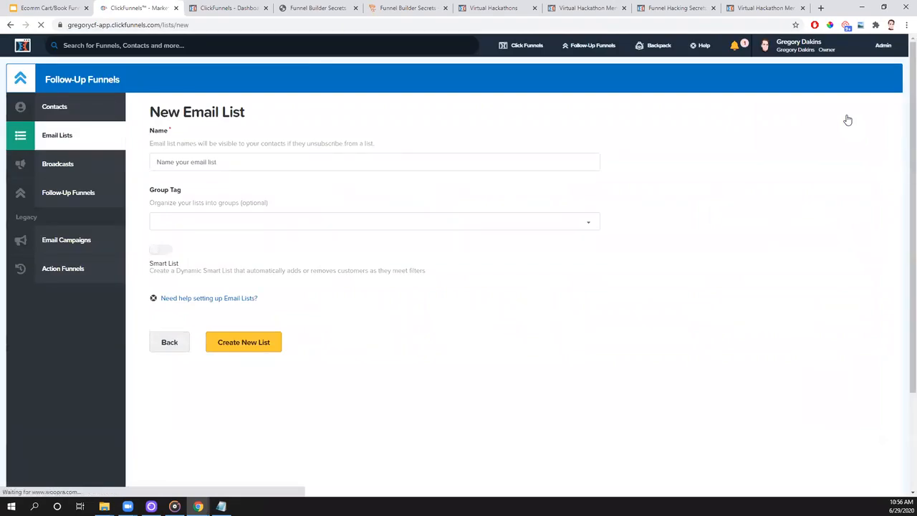
pyautogui.click(217, 163)
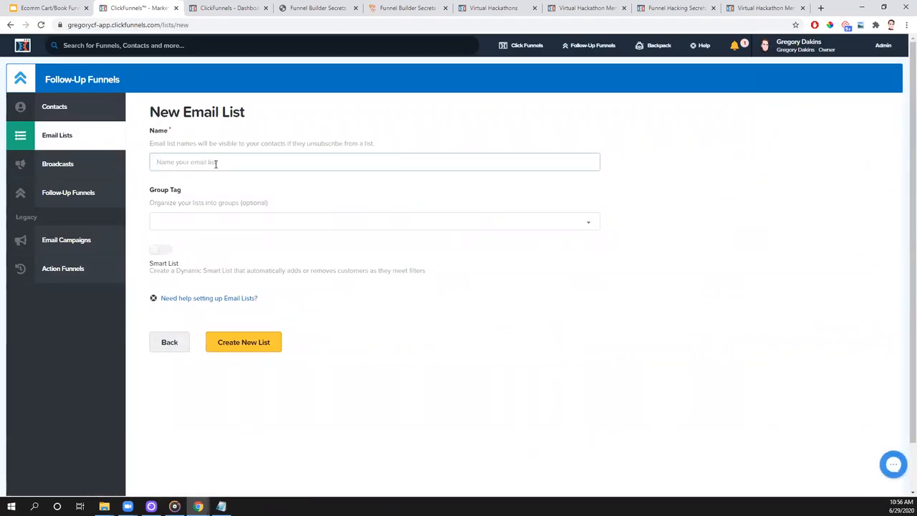
pyautogui.write('VH Book 06292020 - Book Non-Buyers List')
# - Add the new group tag "VH Book 06292020" to the non-buyers list and create the list
pyautogui.moveTo(217, 162); pyautogui.dragTo(151, 166)
pyautogui.hotkey('ctrl', 'c')
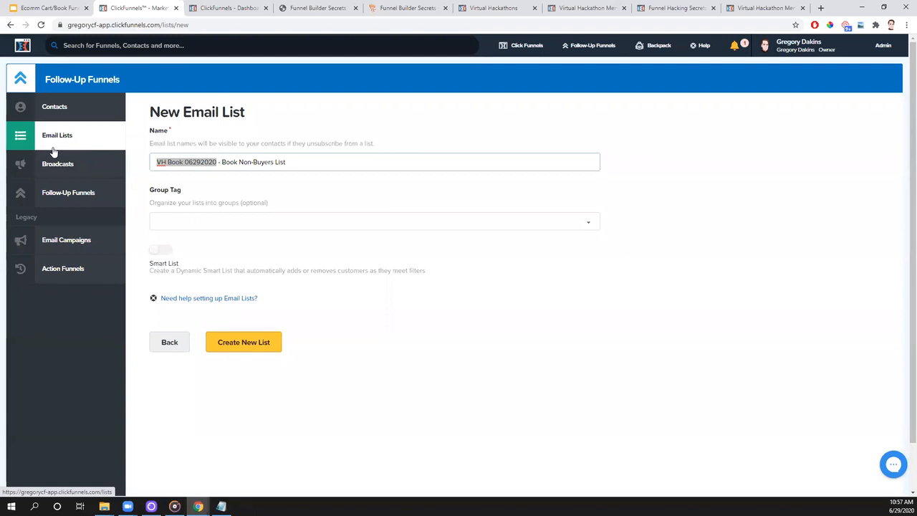
pyautogui.click(185, 220)
pyautogui.hotkey('ctrl', 'v')
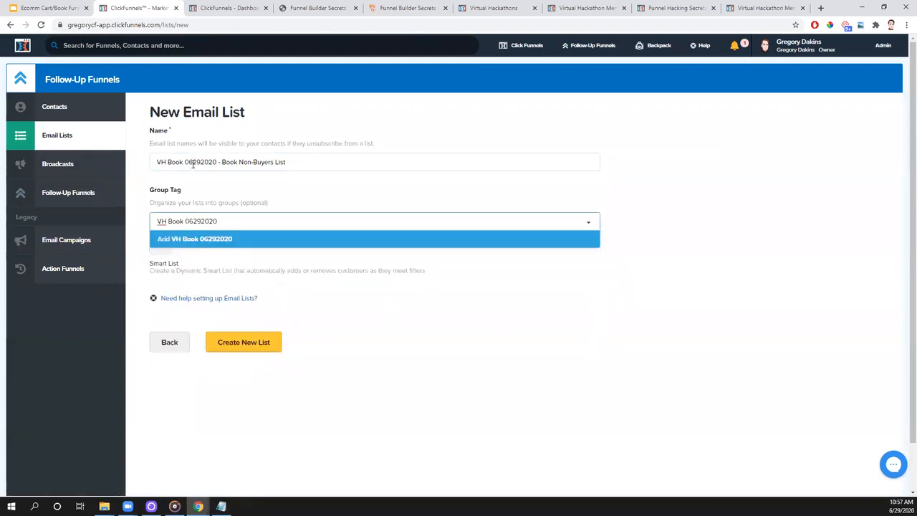
pyautogui.click(190, 241)
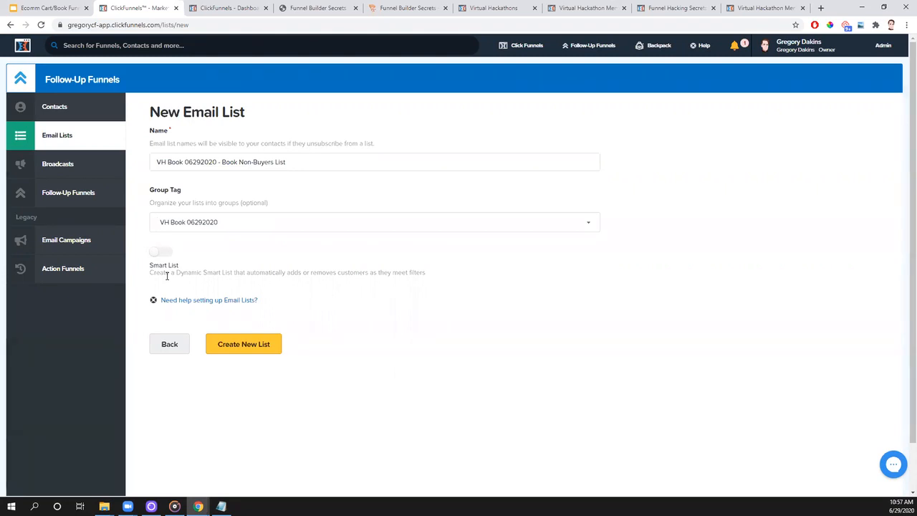
pyautogui.moveTo(595, 53)
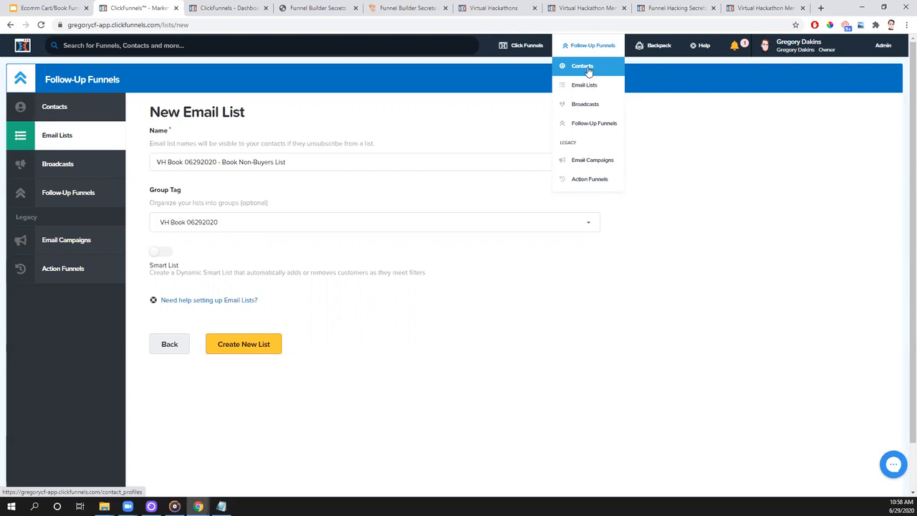
pyautogui.moveTo(519, 54)
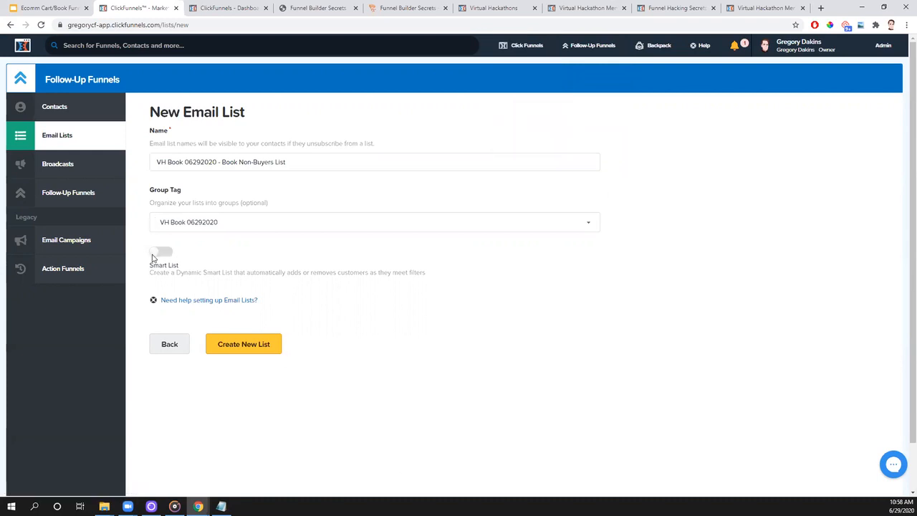
pyautogui.click(236, 355)
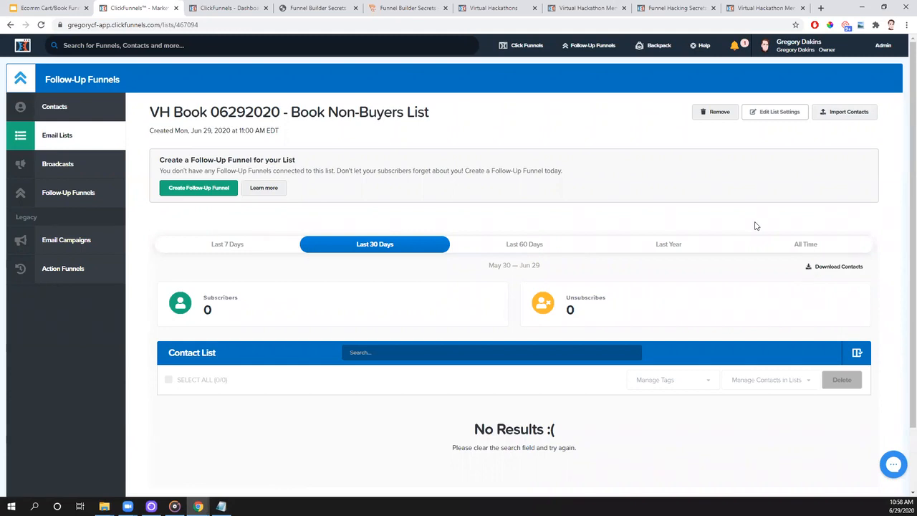
# - Check the non-buyers list's settings and return to the overview of all email lists
pyautogui.click(765, 114)
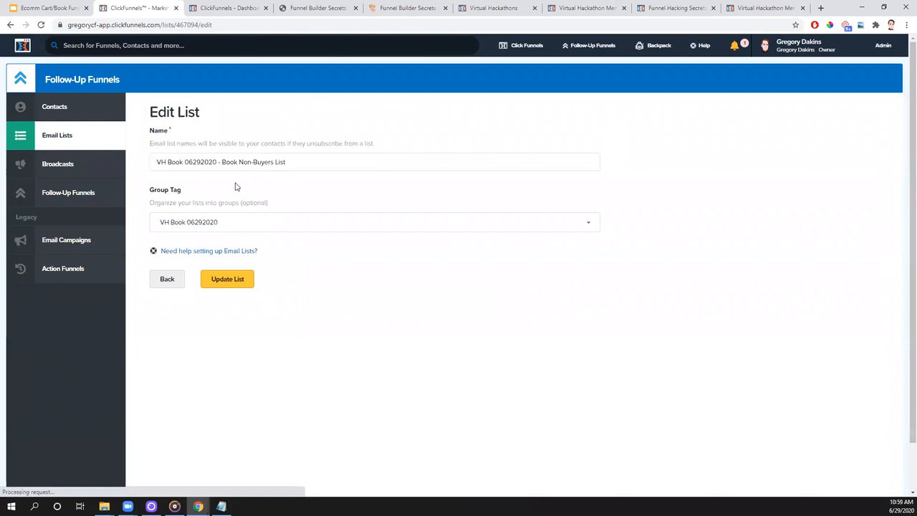
pyautogui.hotkey('alt', 'Left')
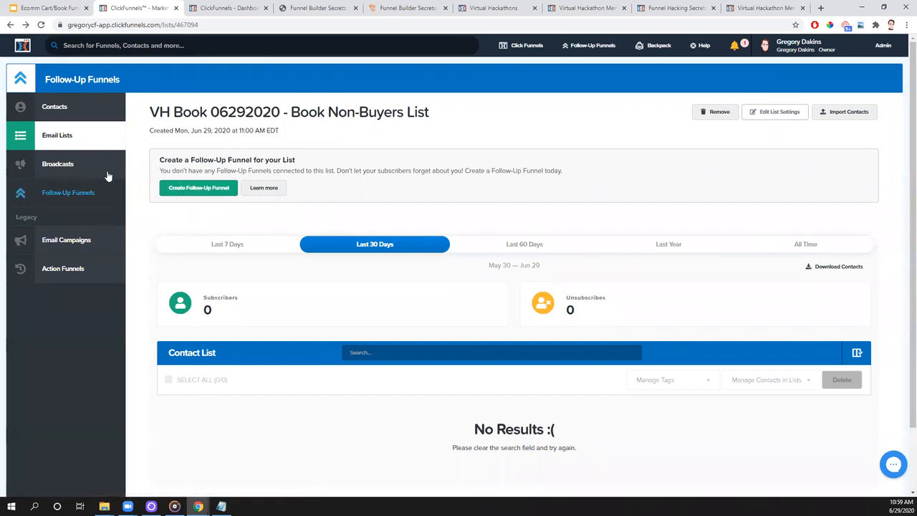
pyautogui.click(65, 167)
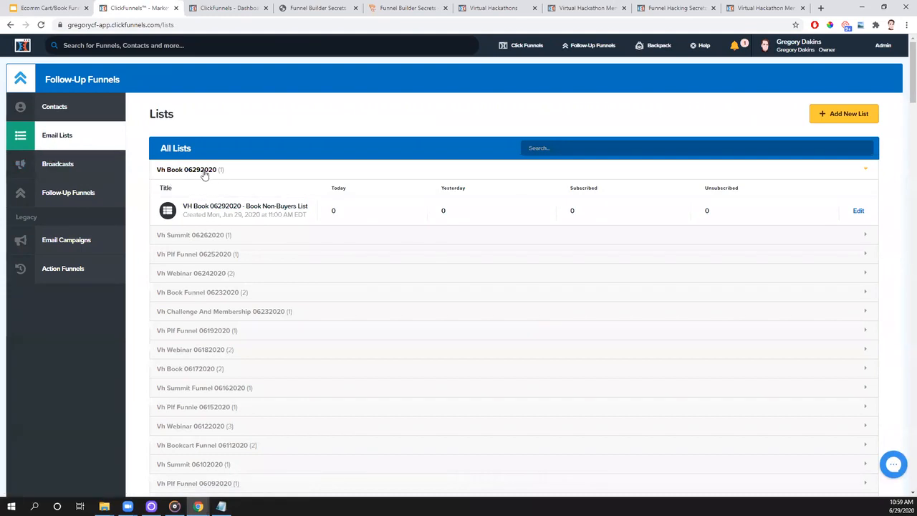
# - Start another email list named "VH Book 06292020 - Book Buyers List"
pyautogui.click(853, 122)
pyautogui.click(278, 161)
pyautogui.hotkey('ctrl', 'v')
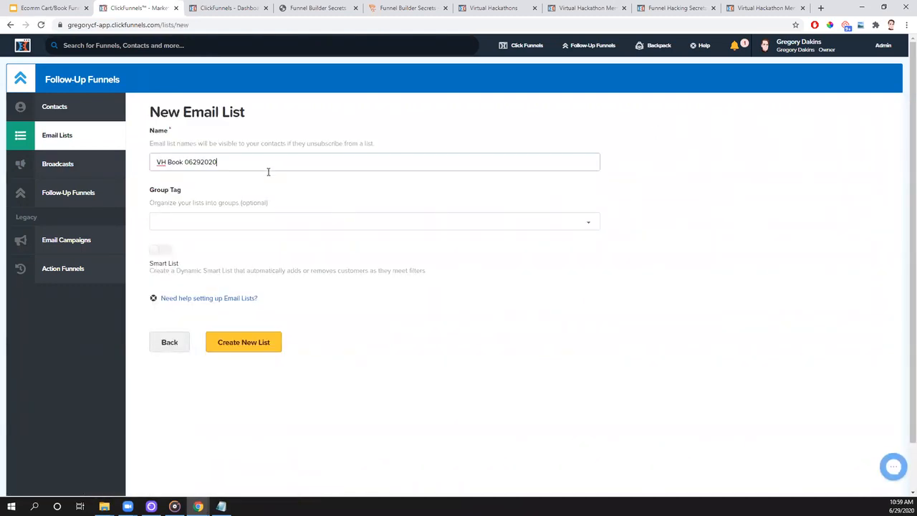
pyautogui.write('- Book Buyers List')
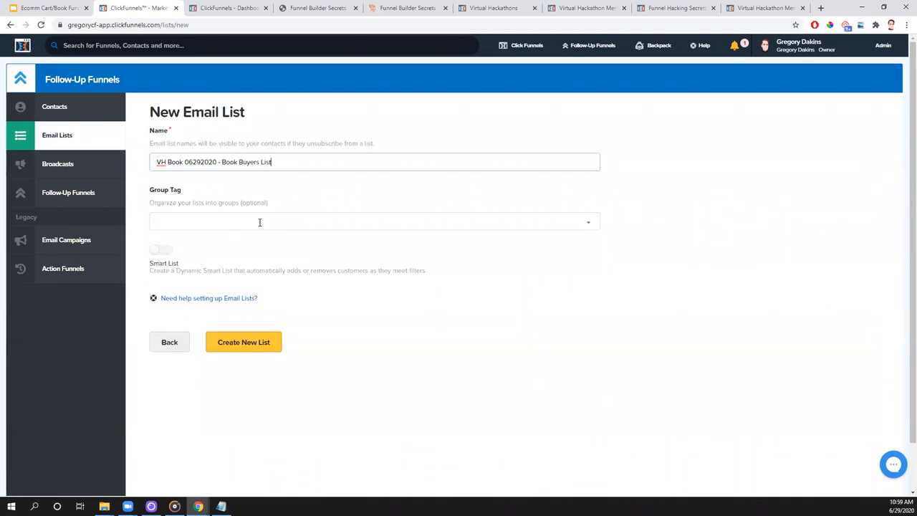
# - Assign the group tag "VH Book 06292020" to the buyers list, create it and return to all email lists
pyautogui.click(189, 223)
pyautogui.hotkey('ctrl', 'v')
pyautogui.click(198, 239)
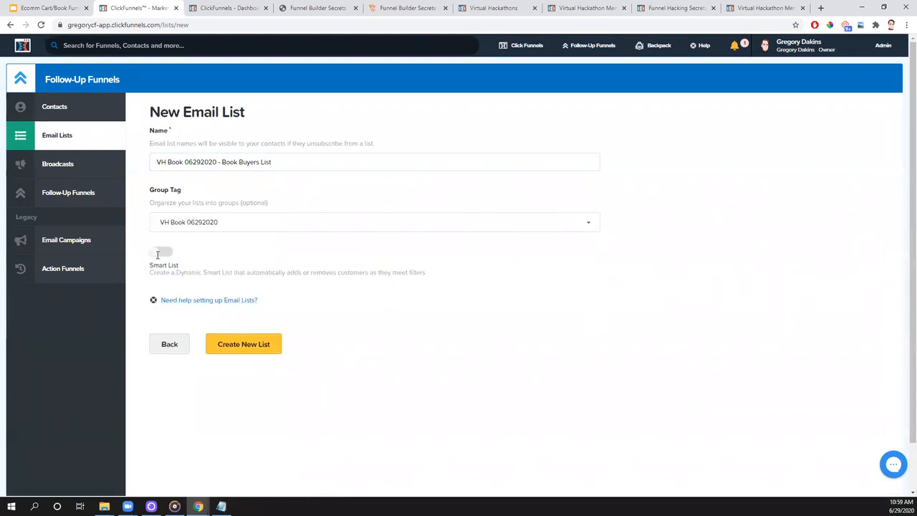
pyautogui.click(251, 347)
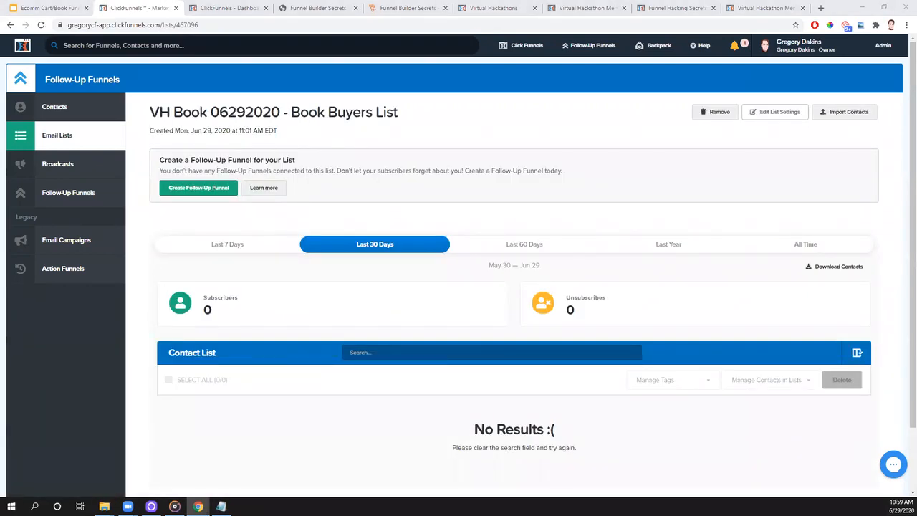
pyautogui.click(61, 138)
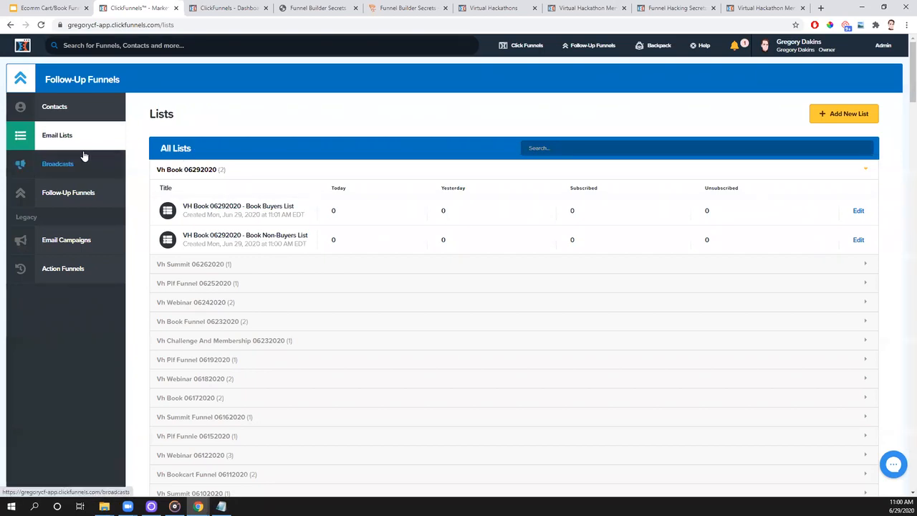
# - Open the free book order page of the VH Book 06292020 funnel in the page editor
pyautogui.moveTo(522, 45)
pyautogui.click(517, 67)
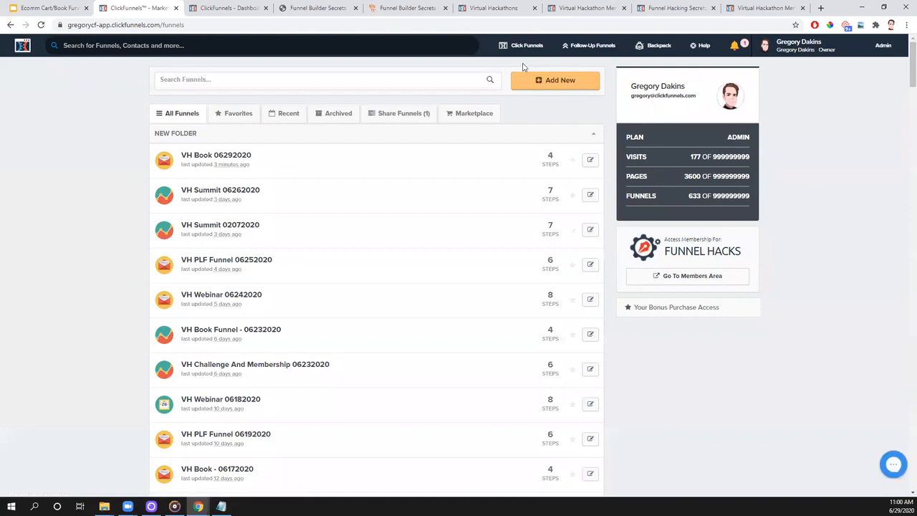
pyautogui.click(235, 156)
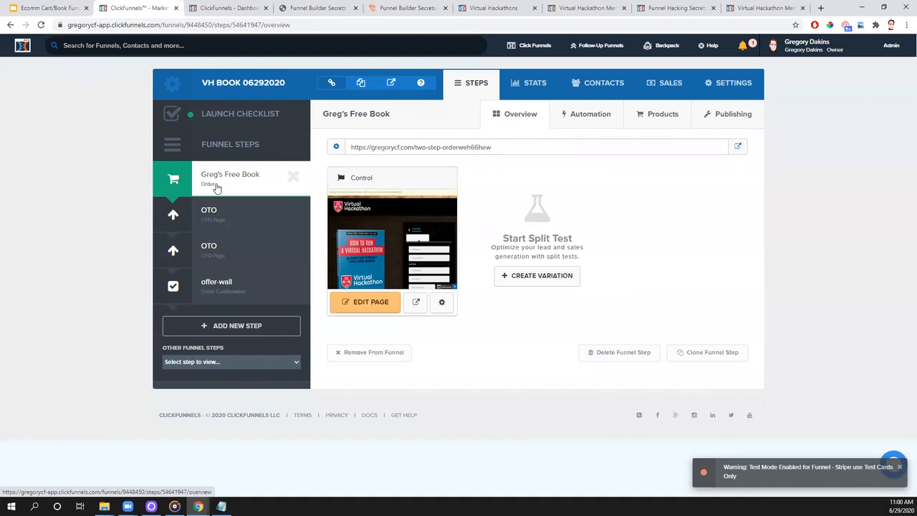
pyautogui.click(384, 310)
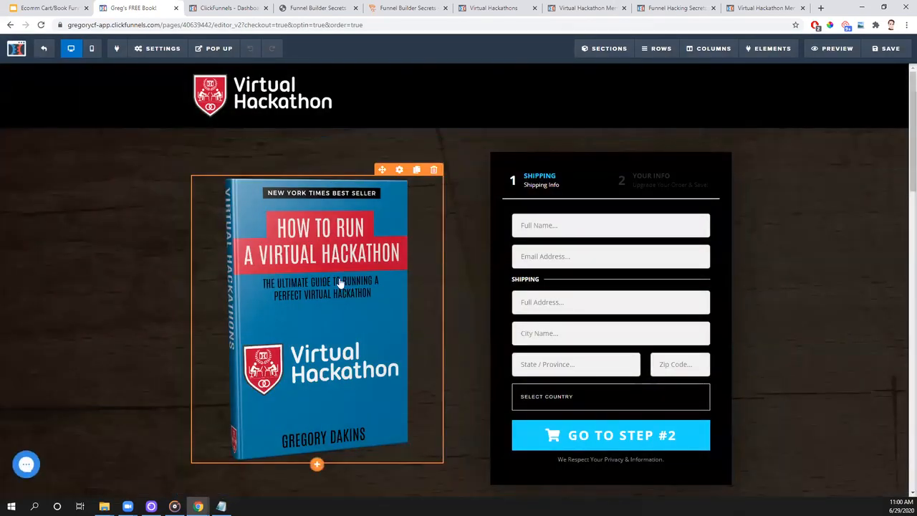
# - Connect the order page to ClickFunnels Internal (Actionetics) with the Add To List action for "VH Book 06292020 - Book Non-Buyers List"
pyautogui.click(161, 50)
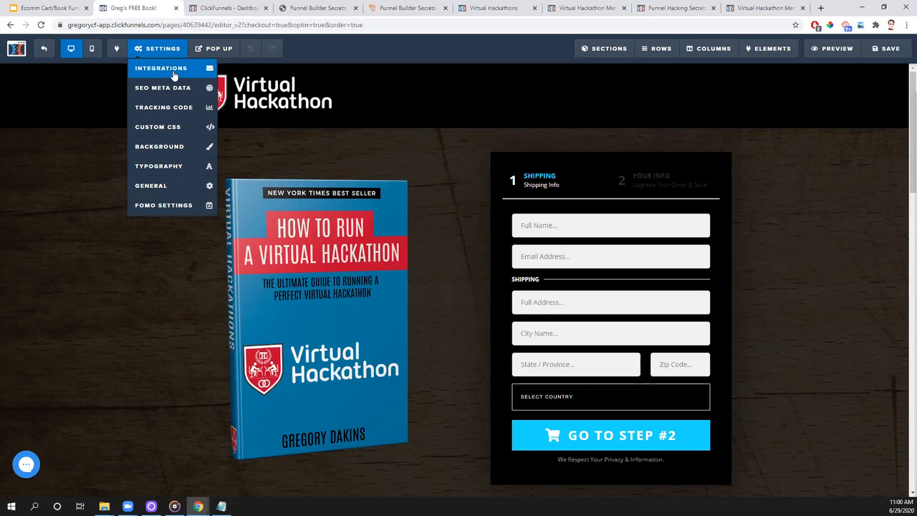
pyautogui.click(174, 75)
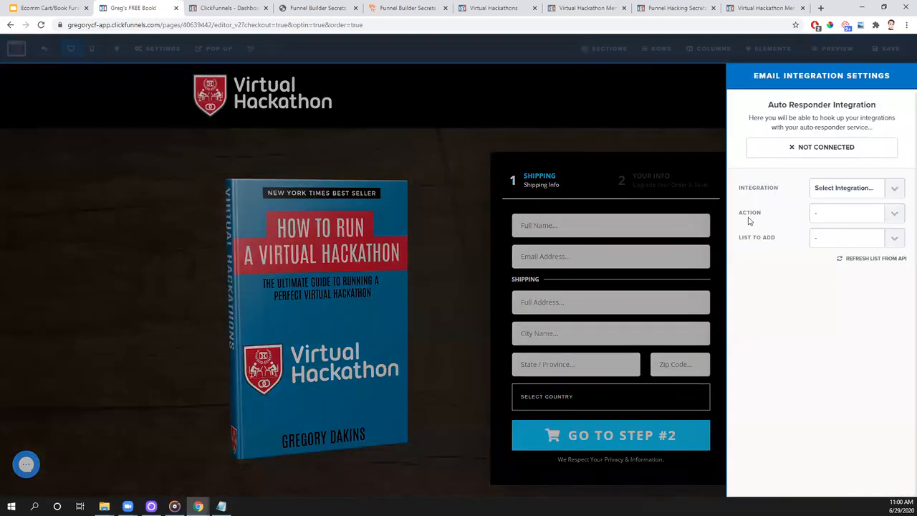
pyautogui.click(895, 191)
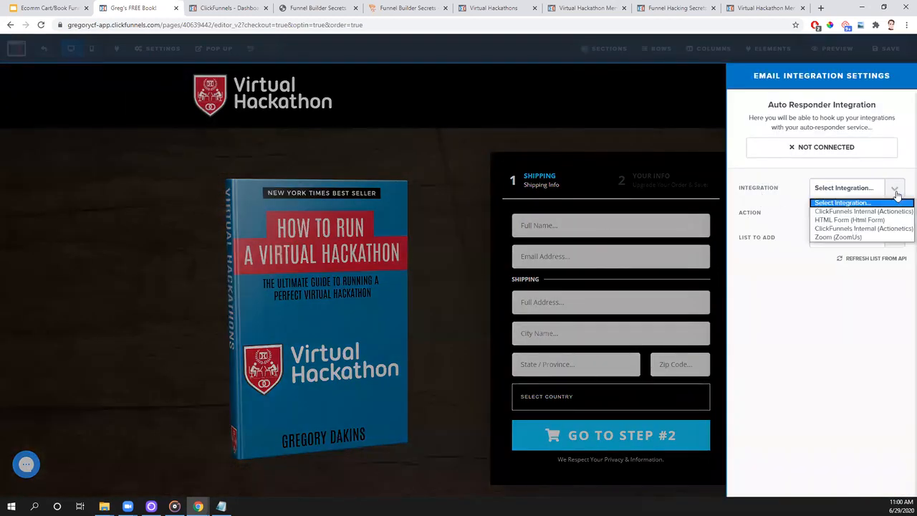
pyautogui.click(864, 211)
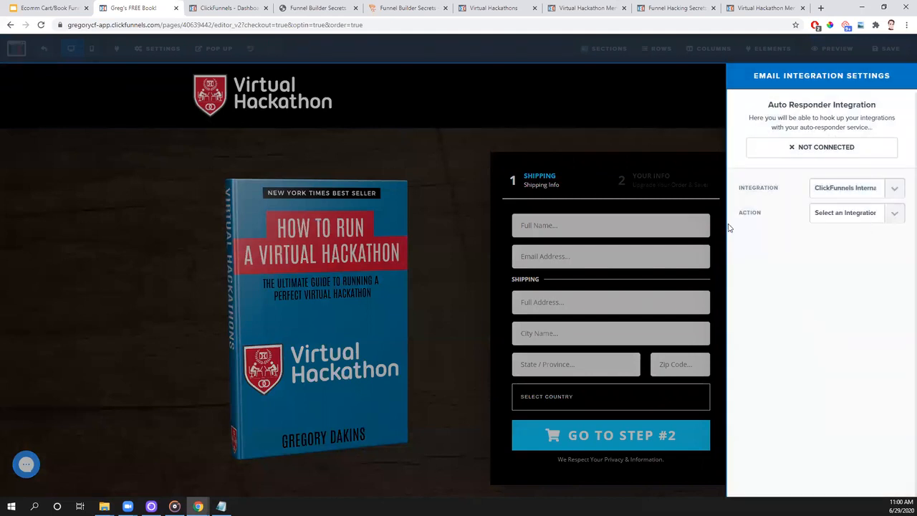
pyautogui.click(895, 213)
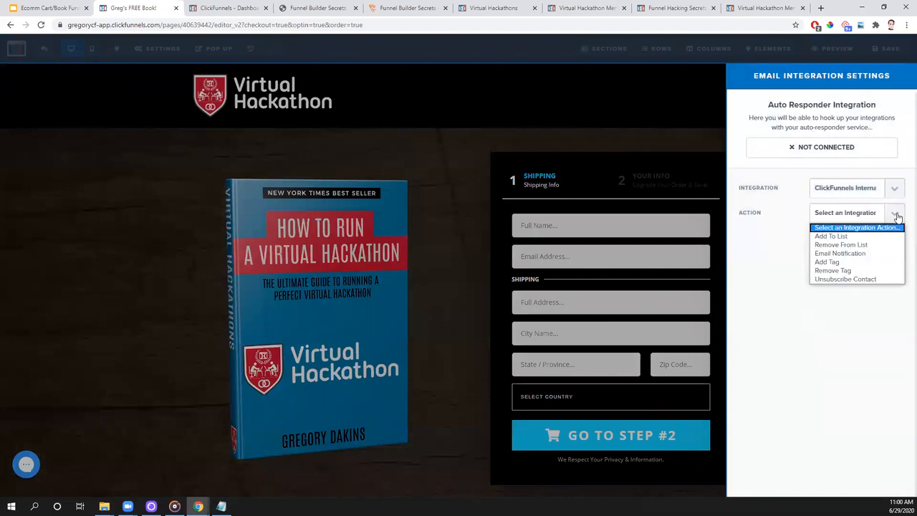
pyautogui.click(849, 239)
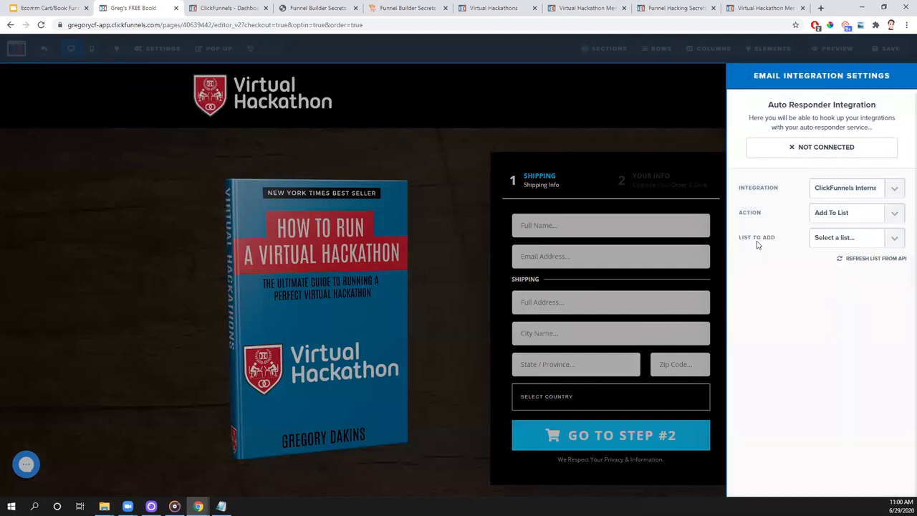
pyautogui.click(883, 246)
pyautogui.scroll(-10, 842, 305)
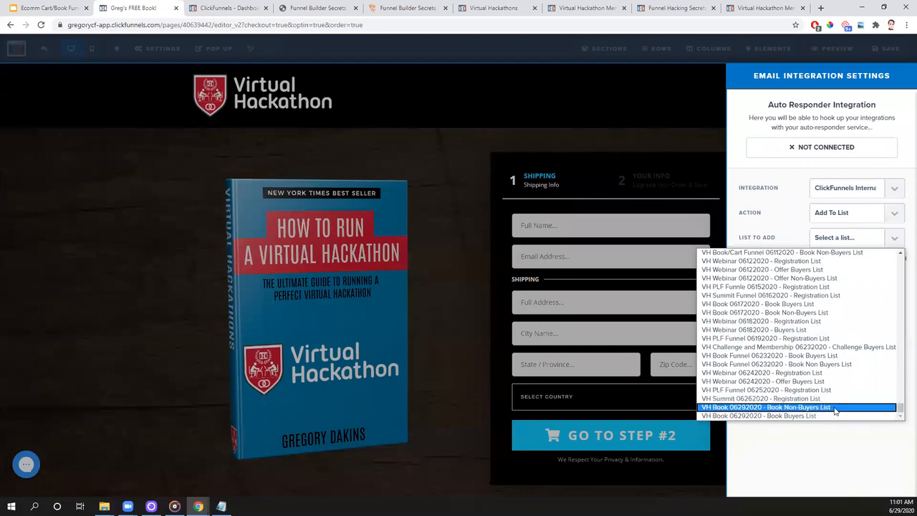
pyautogui.click(835, 407)
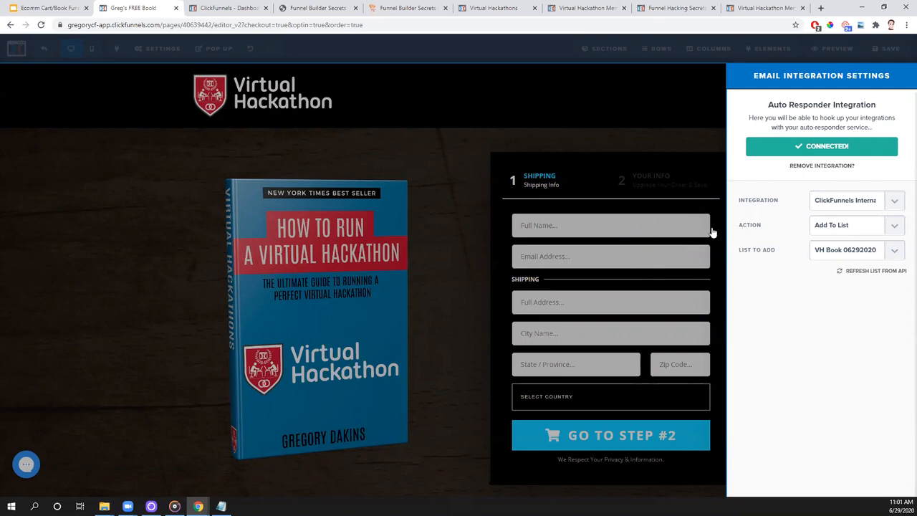
# - Save the order page with its email integration and return to the funnel steps
pyautogui.click(614, 131)
pyautogui.click(885, 53)
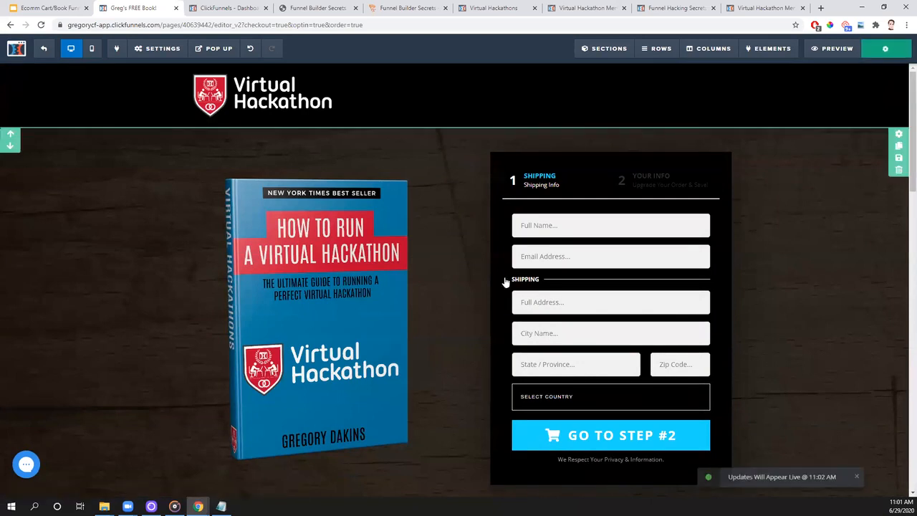
pyautogui.click(44, 50)
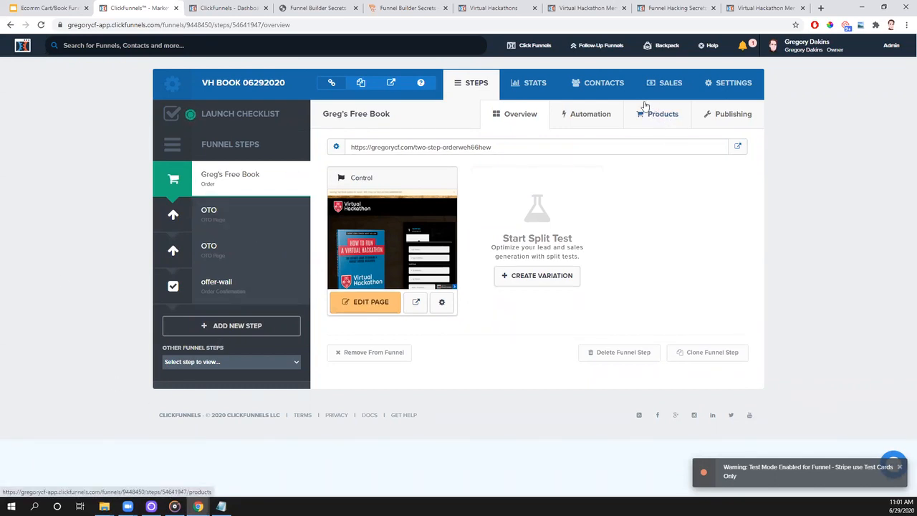
# - Enable the follow-up action trigger for the order page's free book product, using the first ClickFunnels Internal integration
pyautogui.click(666, 121)
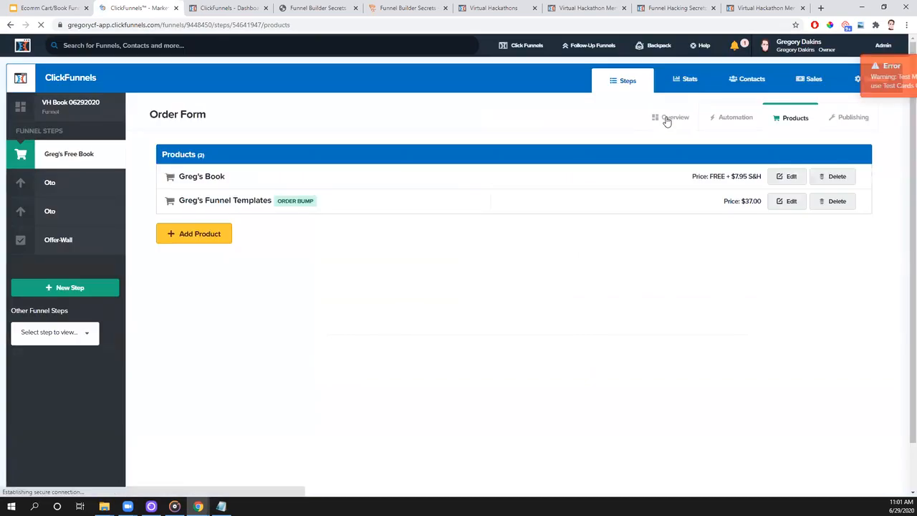
pyautogui.click(791, 177)
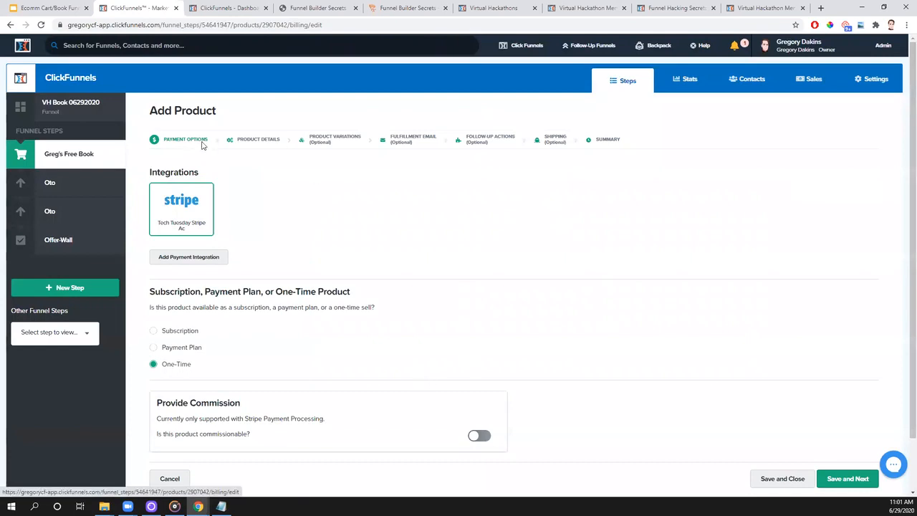
pyautogui.click(485, 142)
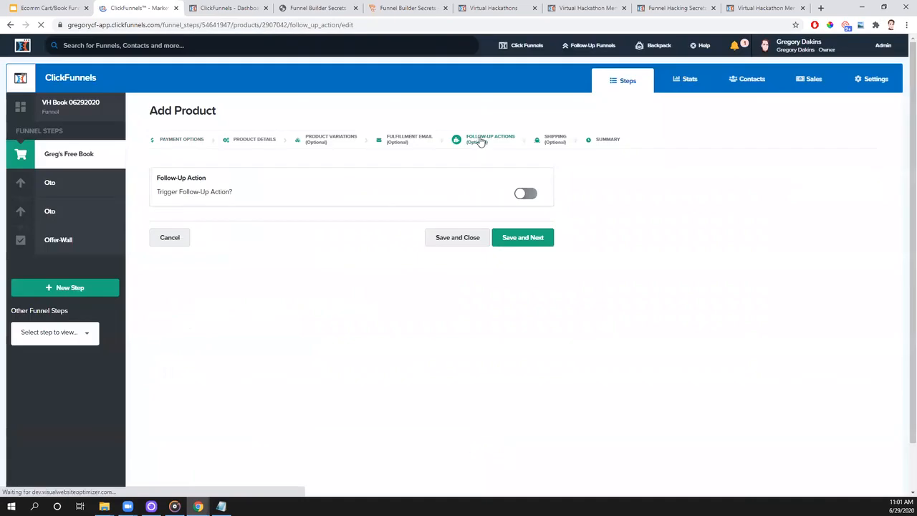
pyautogui.click(528, 196)
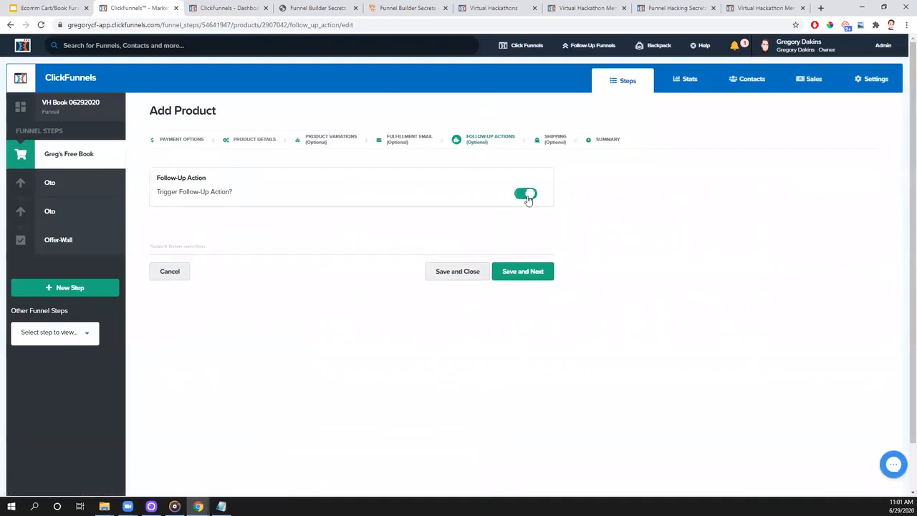
pyautogui.click(175, 284)
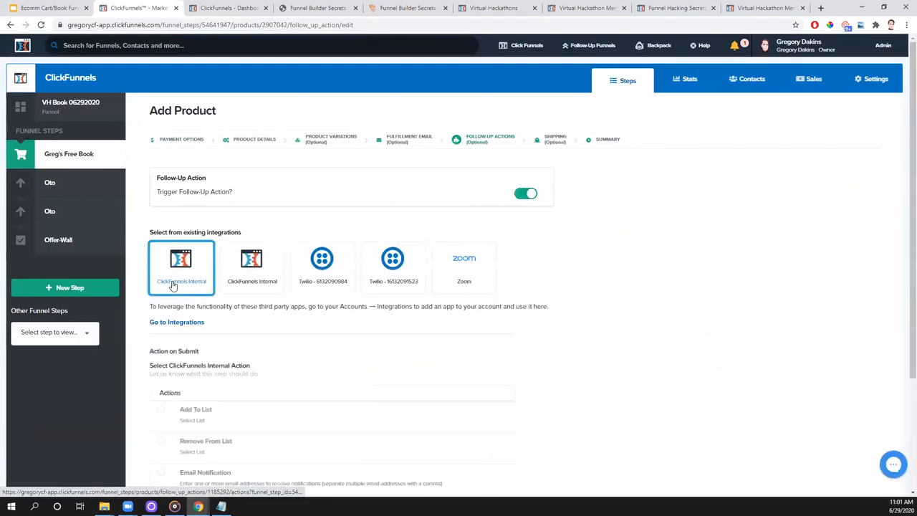
# - Set the product's follow-up action to Add To List with "VH Book 06292020 - Book Buyers List", then save and close the product
pyautogui.scroll(-1, 266, 312)
pyautogui.scroll(-2, 266, 312)
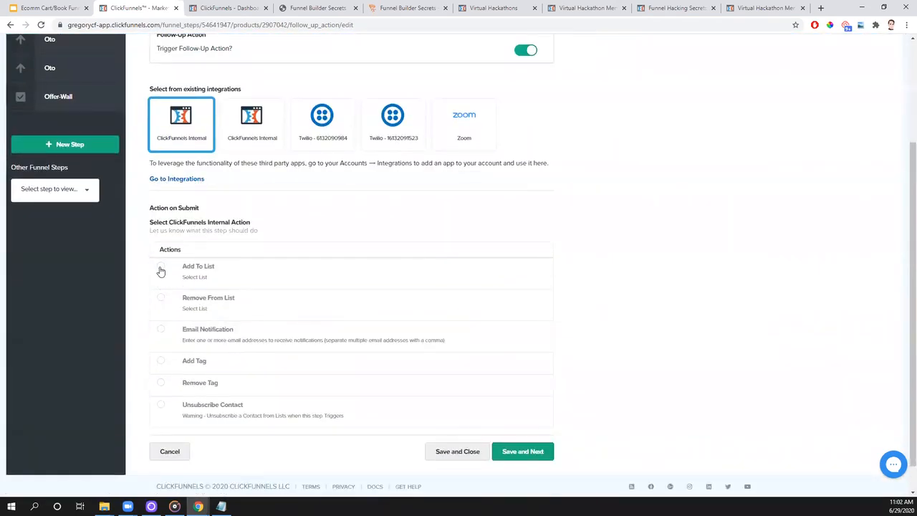
pyautogui.click(160, 266)
pyautogui.click(504, 295)
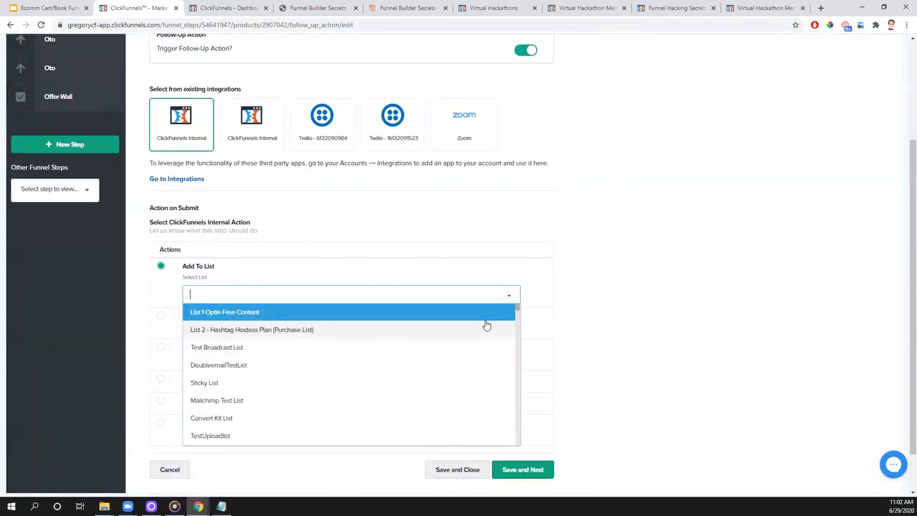
pyautogui.scroll(-5, 462, 354)
pyautogui.scroll(-10, 451, 372)
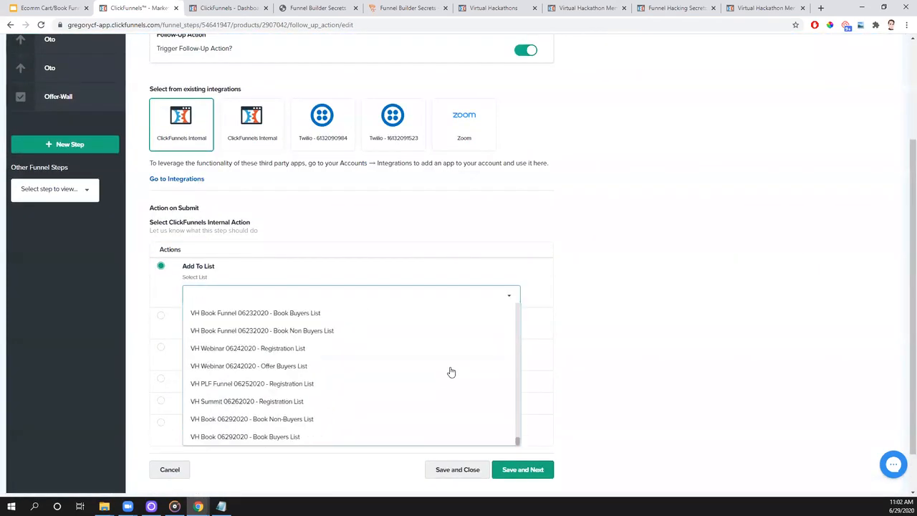
pyautogui.click(287, 438)
pyautogui.click(449, 472)
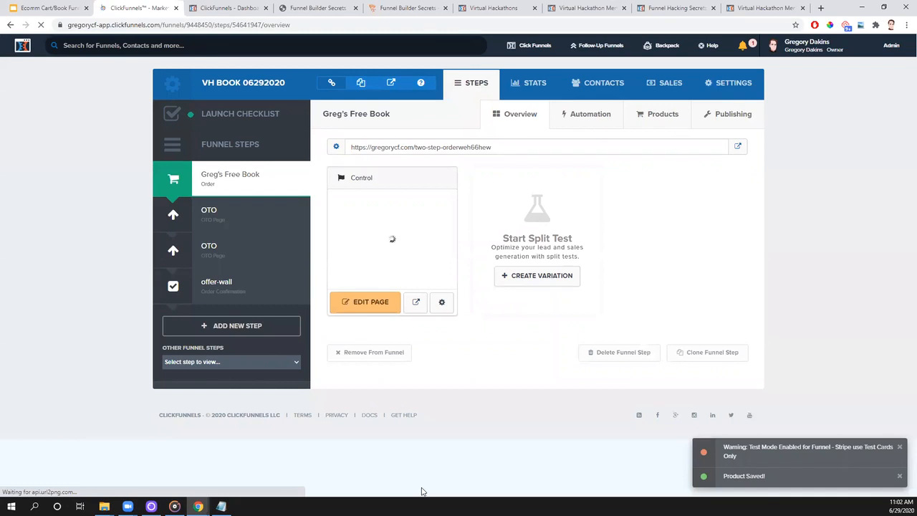
# - Switch to the Cart & Book Funnels presentation in Google Slides to review the funnel overview sketch
pyautogui.click(46, 5)
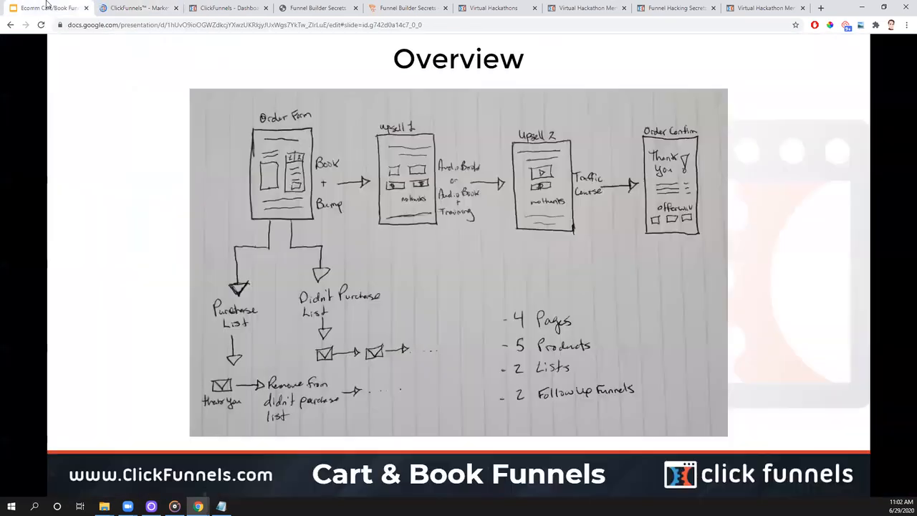
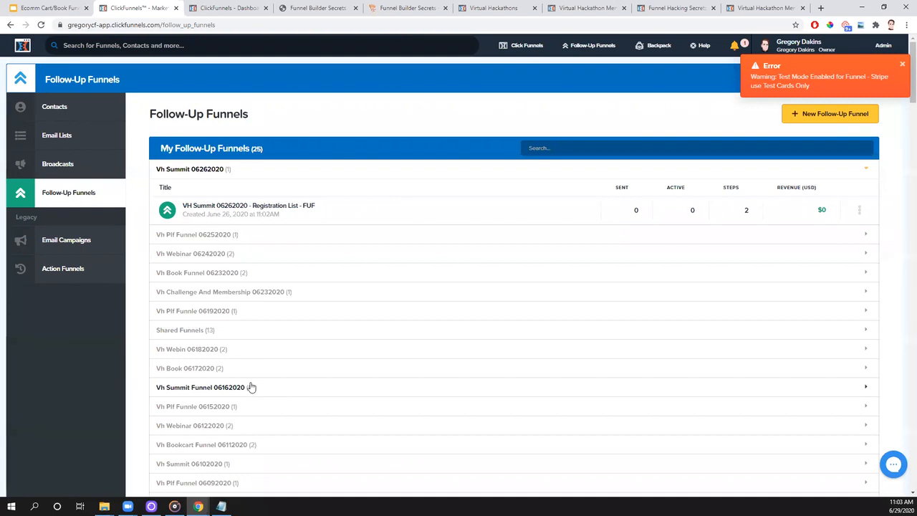
pyautogui.click(831, 116)
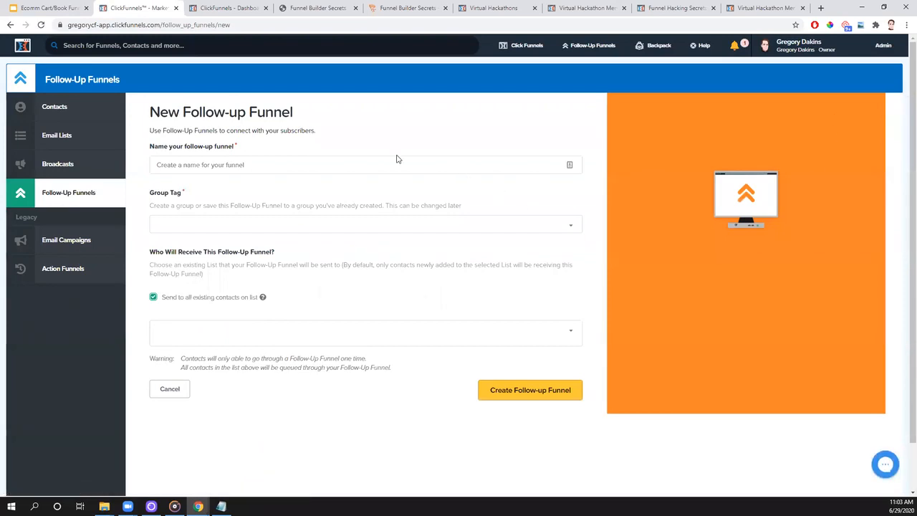
pyautogui.click(450, 334)
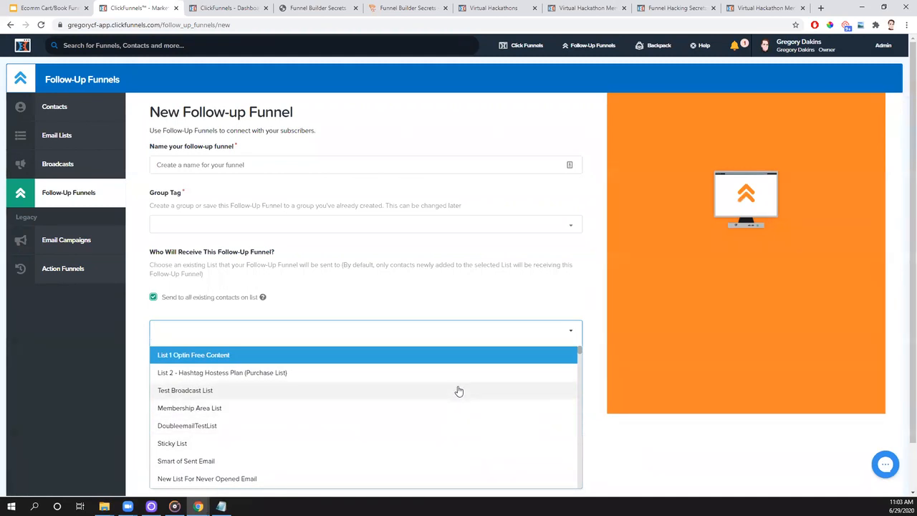
pyautogui.click(665, 461)
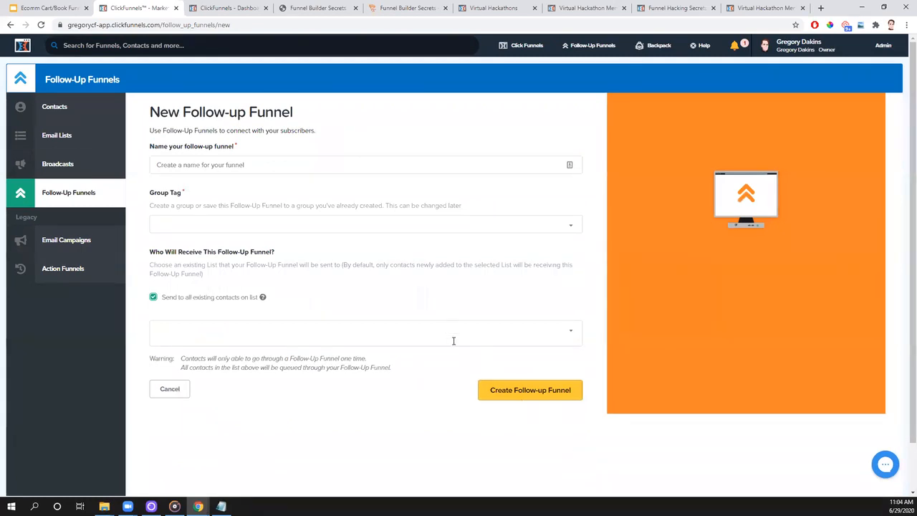
# - Start a new follow-up funnel from the "VH Book 06292020 - Book Buyers List" email list
pyautogui.click(56, 136)
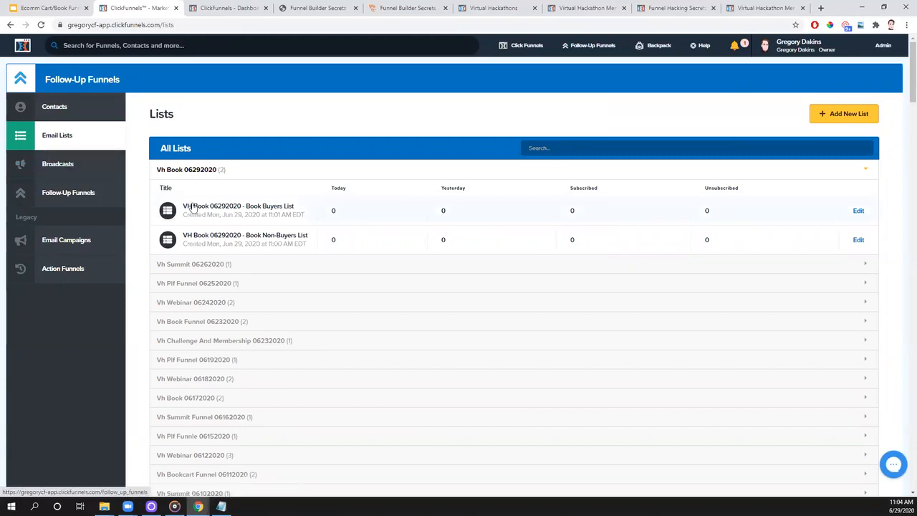
pyautogui.click(263, 209)
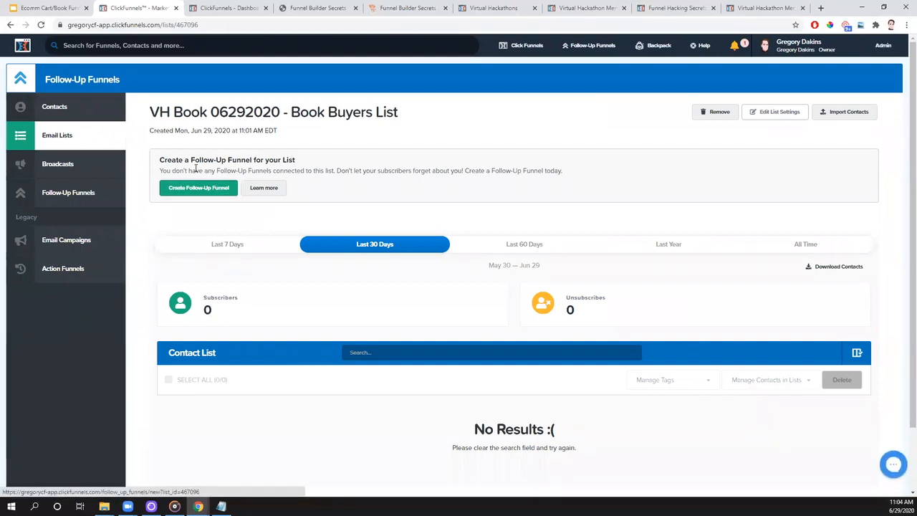
pyautogui.click(221, 197)
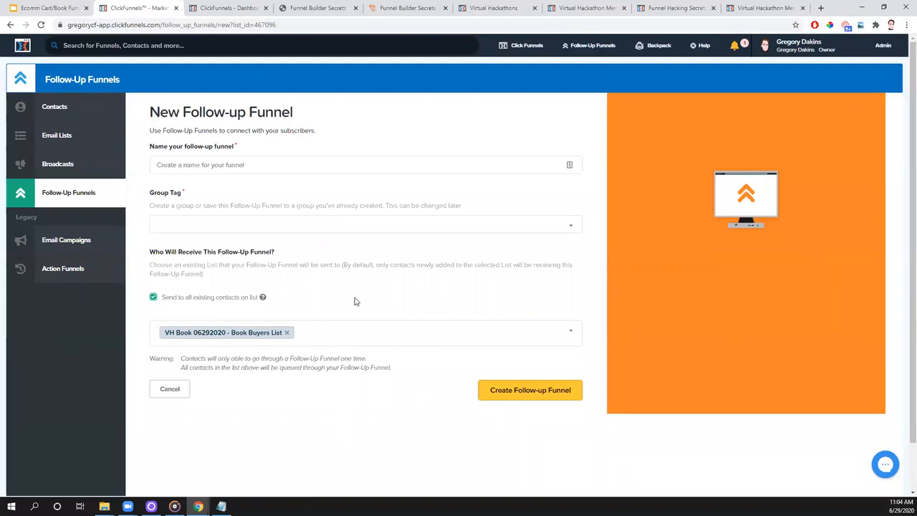
# - Name the follow-up funnel "VH Book 06292020 - Book Buyers List - FUF" and add the group tag "VH Book 06292020"
pyautogui.click(220, 165)
pyautogui.write('VH Book 06292020')
pyautogui.write('- Book Buyers Lis')
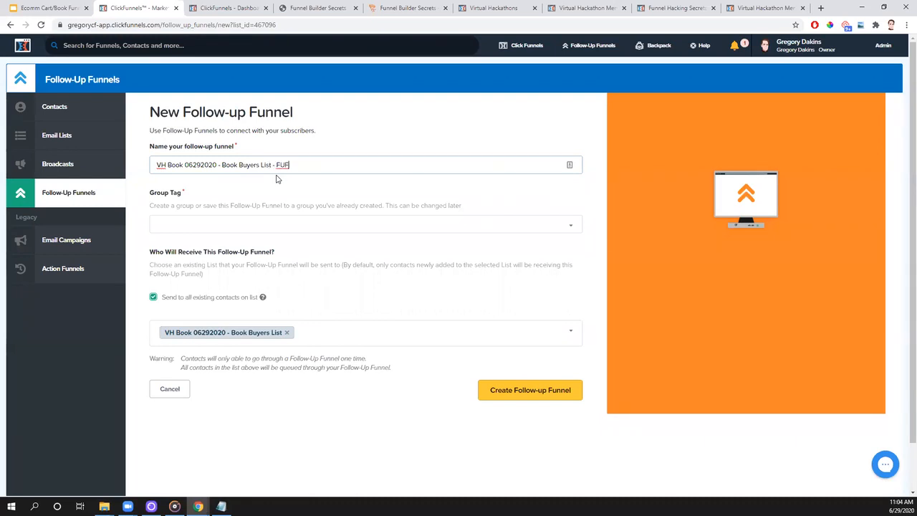
pyautogui.click(196, 218)
pyautogui.write('VH Book 06292020')
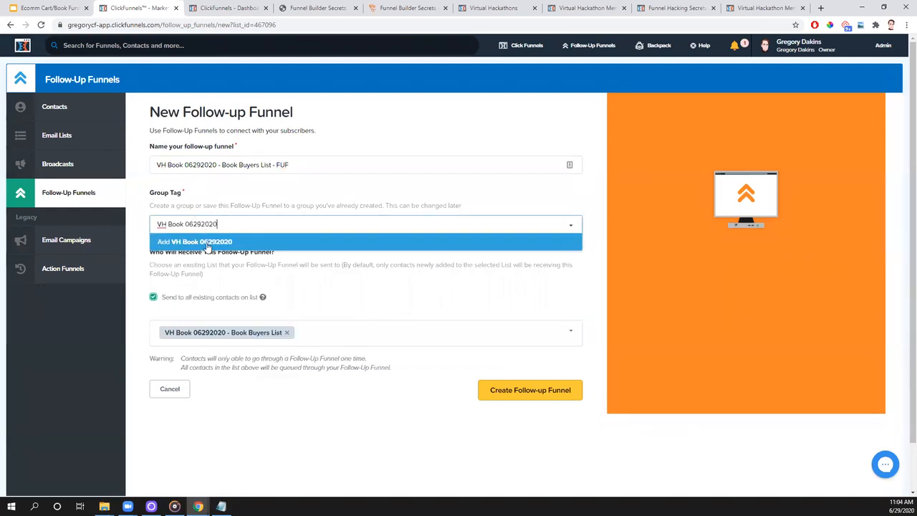
pyautogui.click(195, 243)
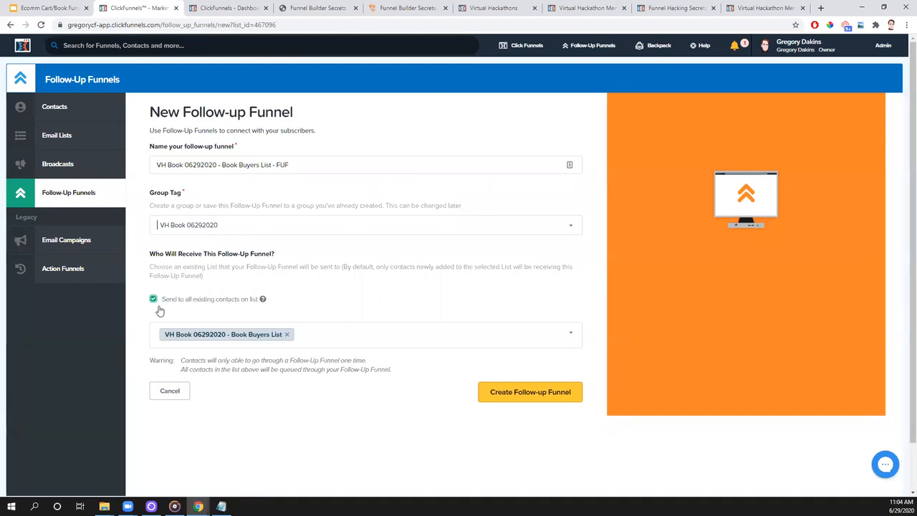
# - Create the follow-up funnel with sending to all existing contacts on the list enabled
pyautogui.click(155, 301)
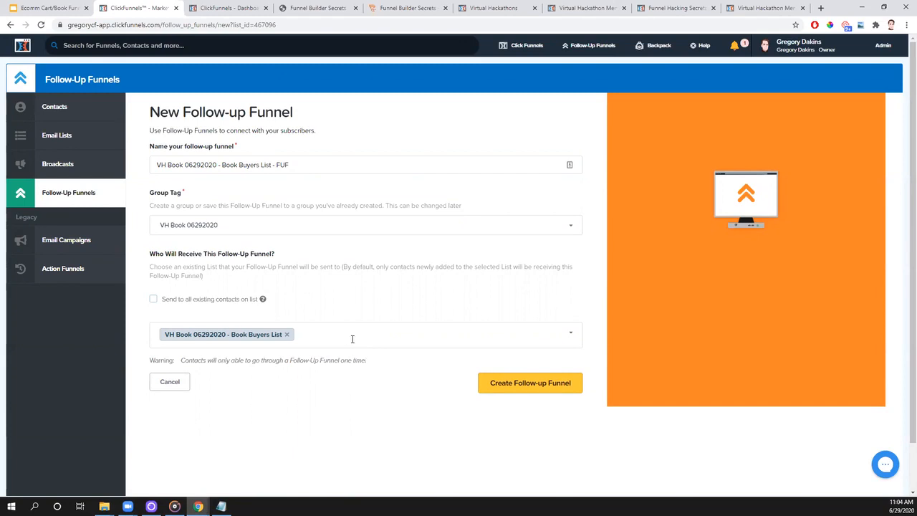
pyautogui.click(152, 300)
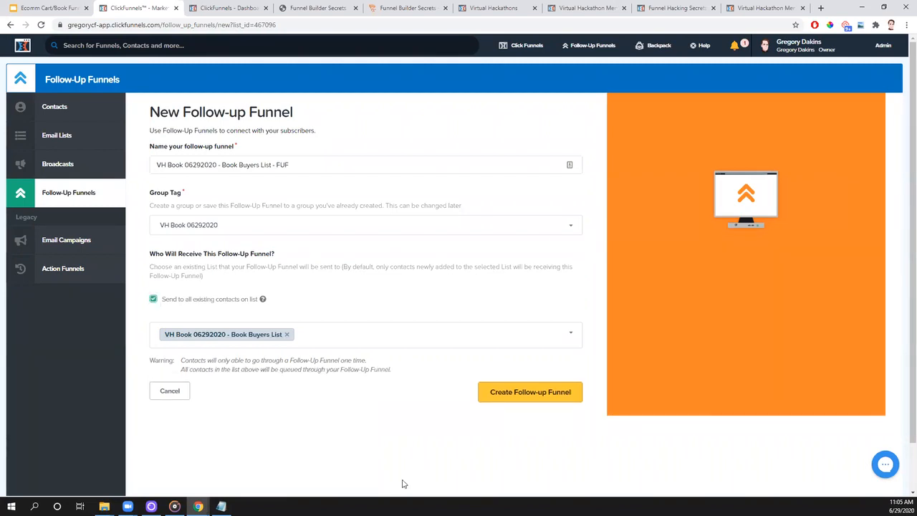
pyautogui.click(528, 392)
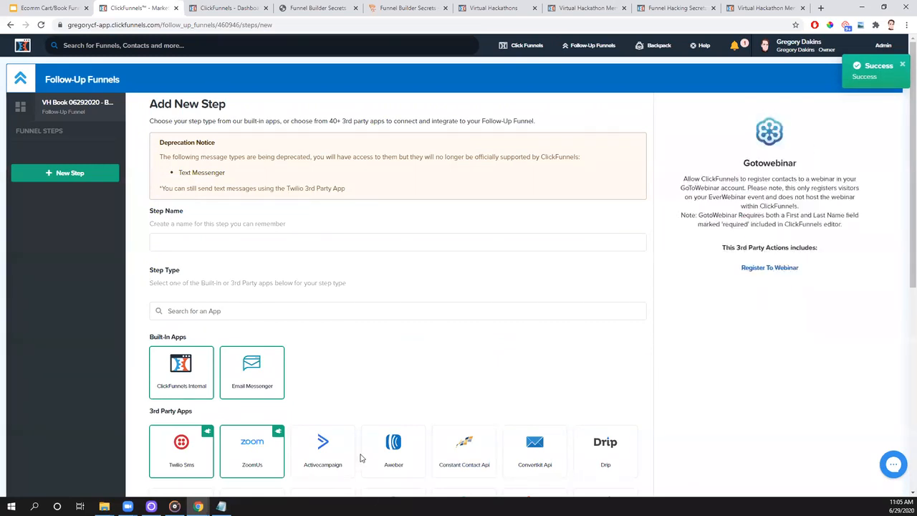
# - Review the new follow-up funnel's overview and its editable settings, including the delete option
pyautogui.click(220, 242)
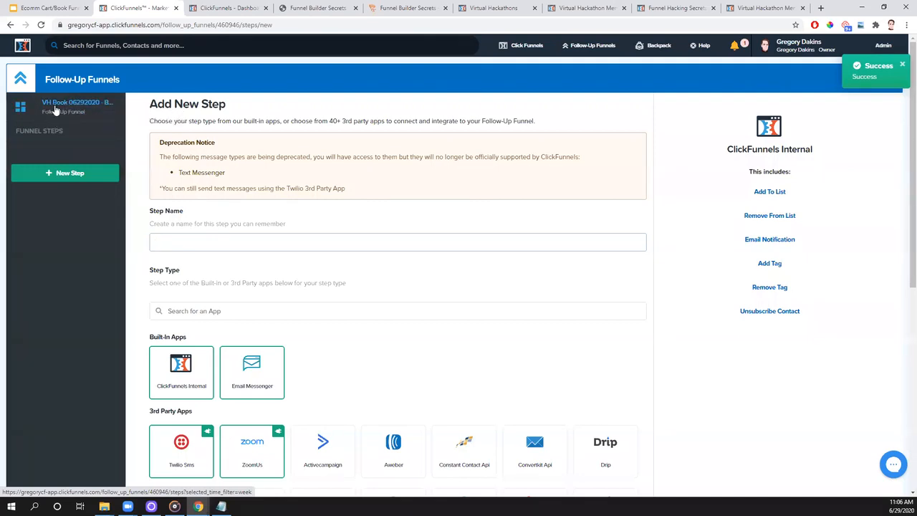
pyautogui.click(78, 109)
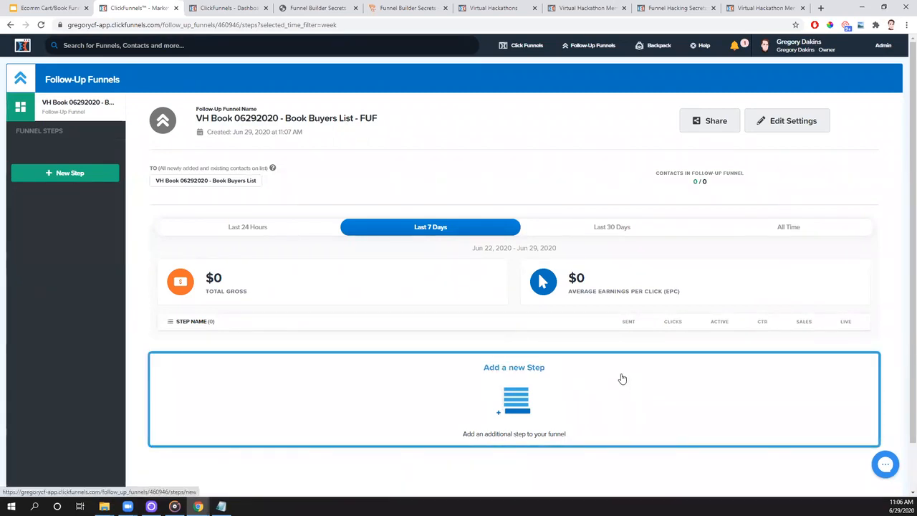
pyautogui.click(788, 123)
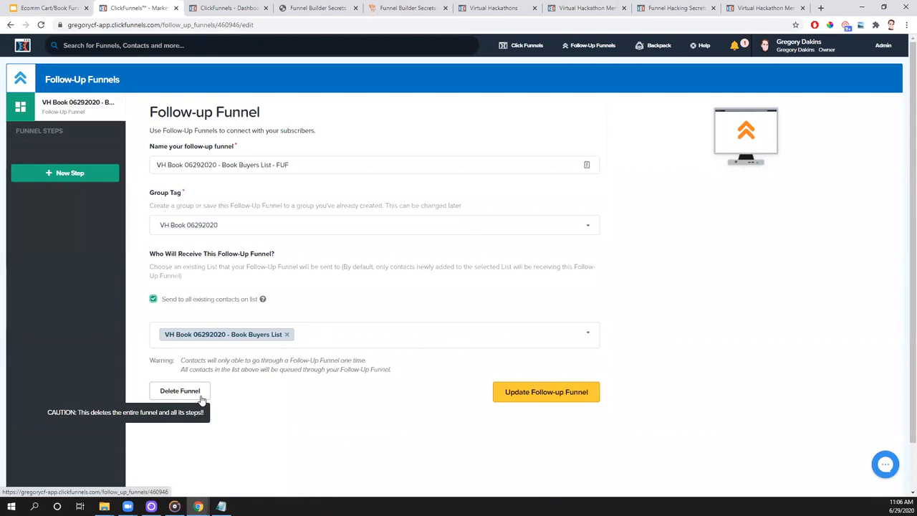
pyautogui.hotkey('alt', 'Left')
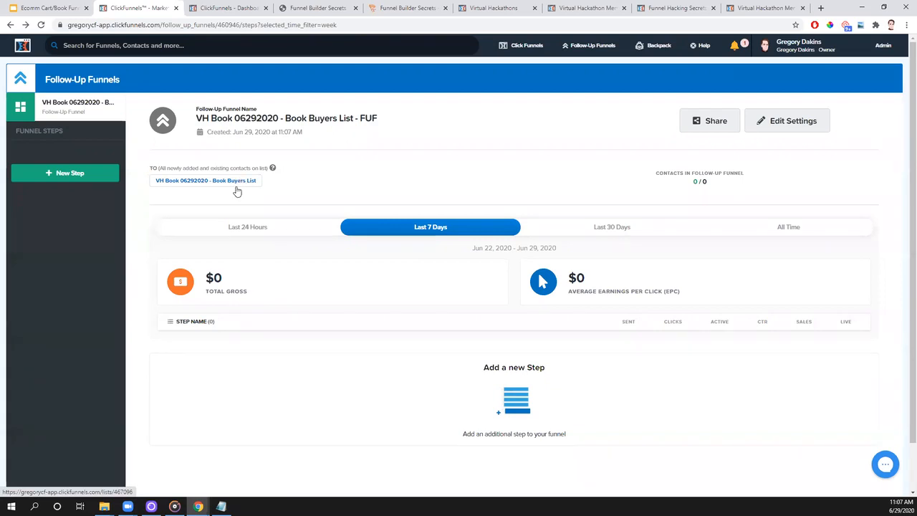
# - Add a new follow-up funnel step named "Thank You Email" with the Email Messenger step type
pyautogui.click(60, 178)
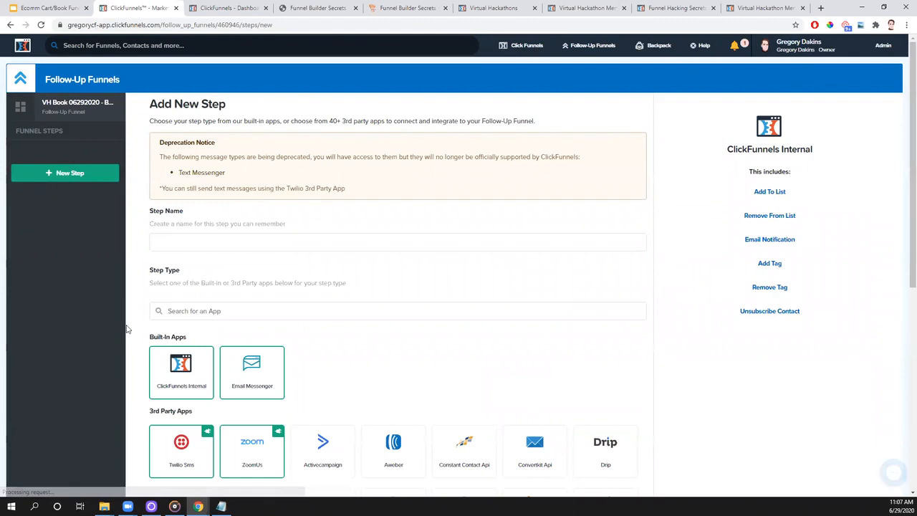
pyautogui.scroll(-1, 215, 287)
pyautogui.moveTo(260, 297)
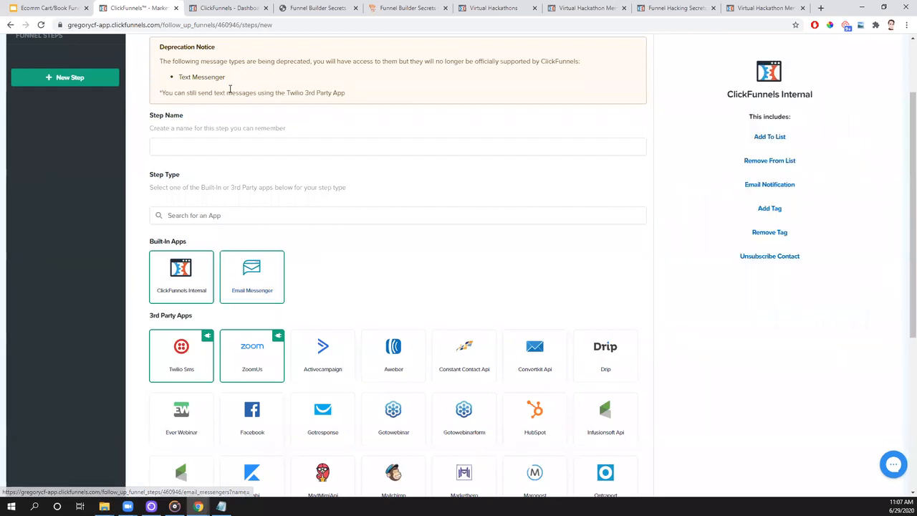
pyautogui.click(158, 292)
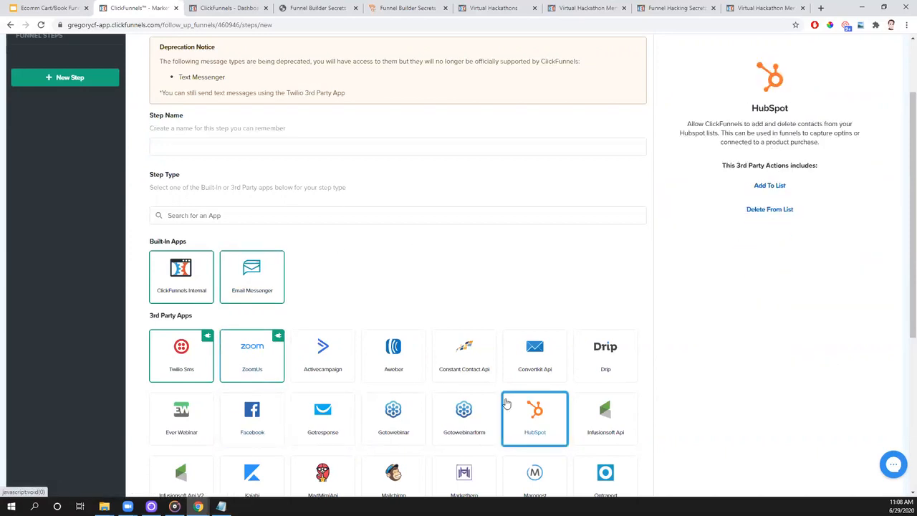
pyautogui.click(257, 371)
pyautogui.click(257, 371)
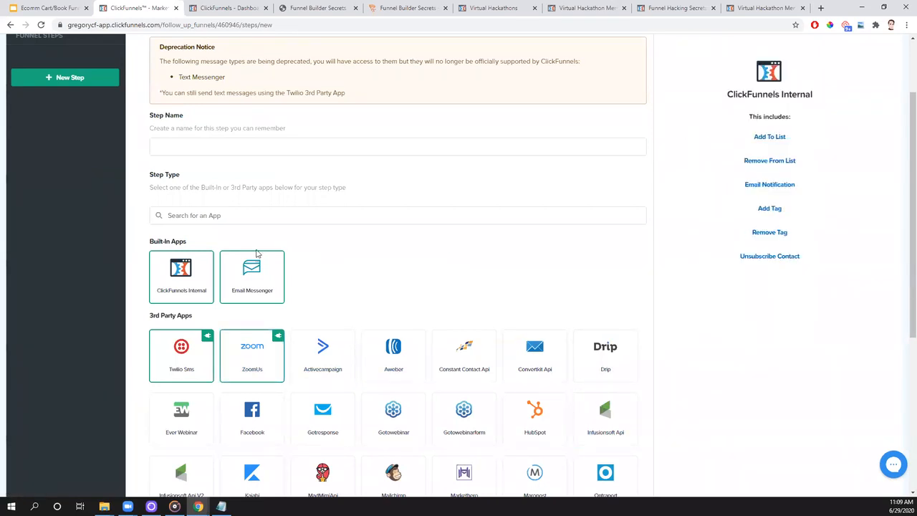
pyautogui.scroll(2, 263, 287)
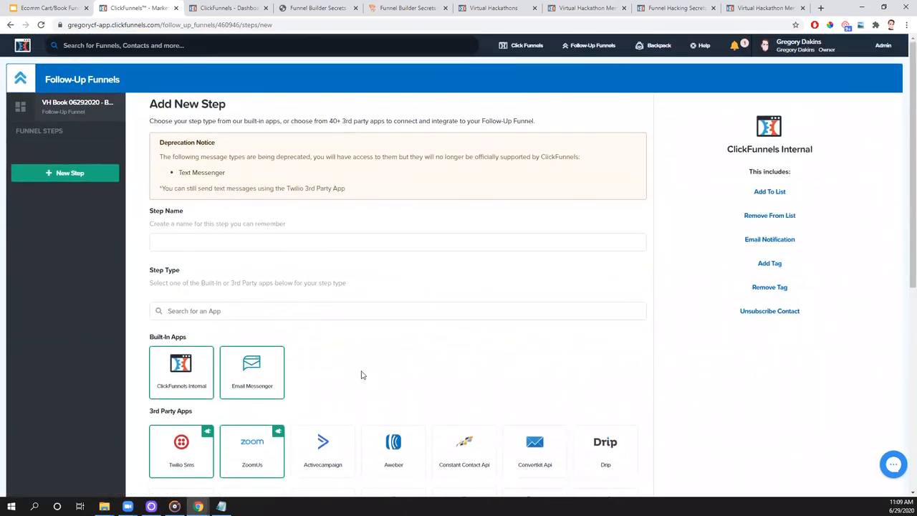
pyautogui.click(313, 243)
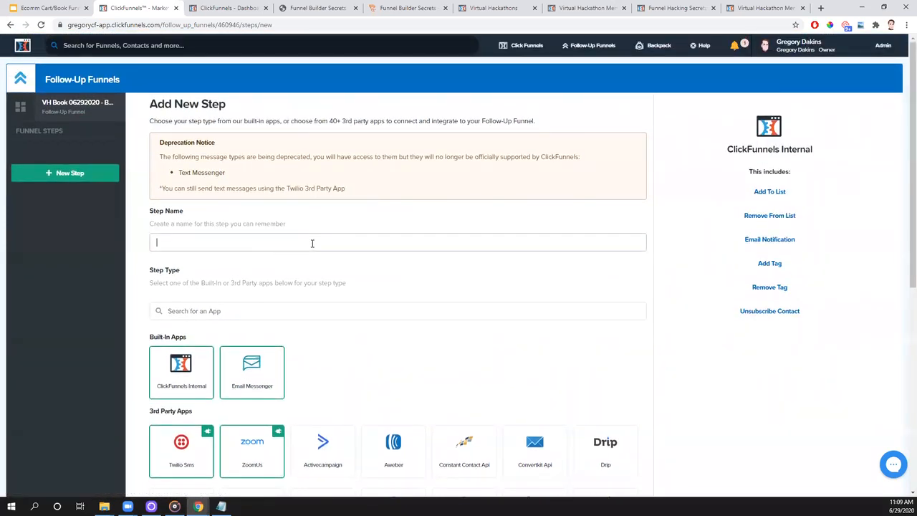
pyautogui.write('Thank You Email')
pyautogui.click(260, 381)
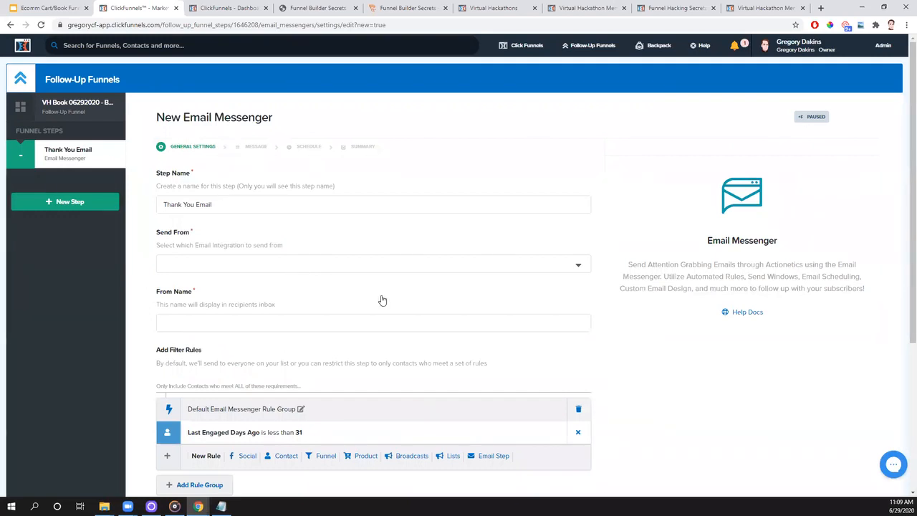
# - Select the first Sendgrid integration as the email's sending account and enter the sender's full name as the From Name
pyautogui.click(175, 267)
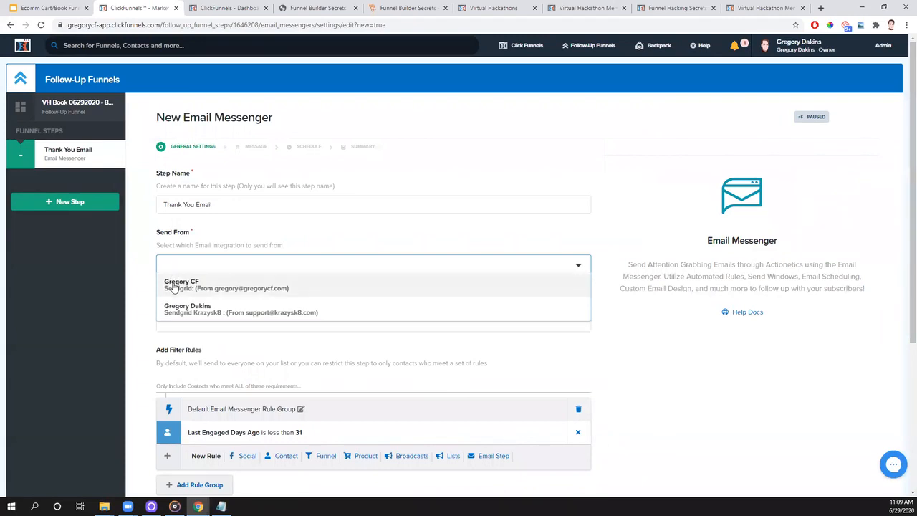
pyautogui.click(172, 285)
pyautogui.click(233, 337)
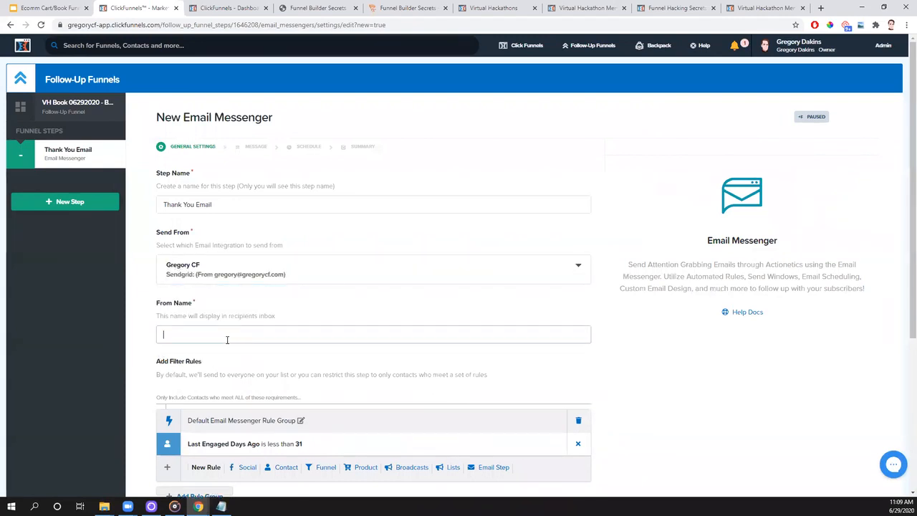
# - Try 5565656 as the Last Engaged Days Ago limit in the filter rule, and restore the limit to 31
pyautogui.scroll(-2, 326, 276)
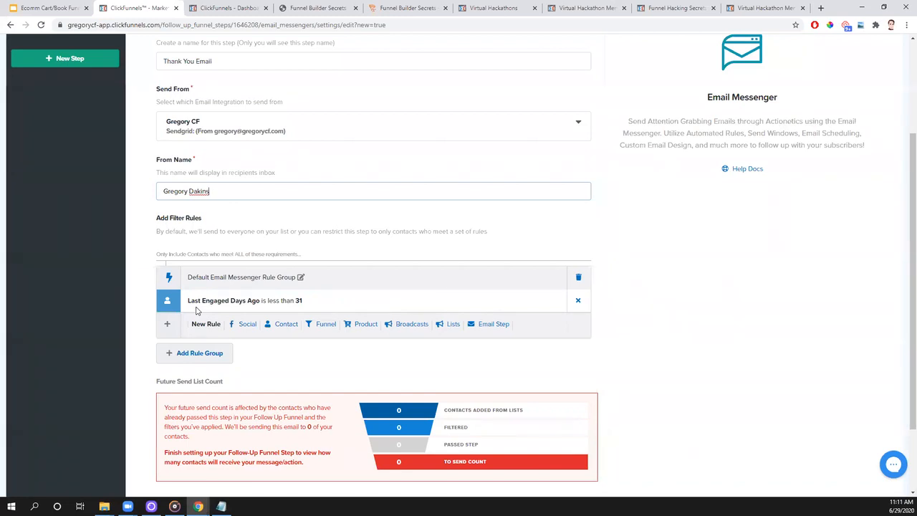
pyautogui.click(339, 308)
pyautogui.doubleClick(453, 328)
pyautogui.write('5565656')
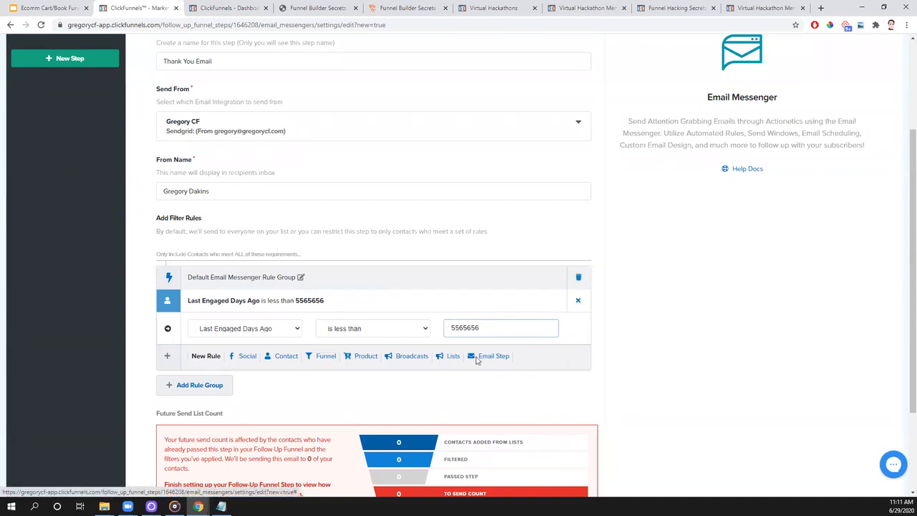
pyautogui.doubleClick(468, 329)
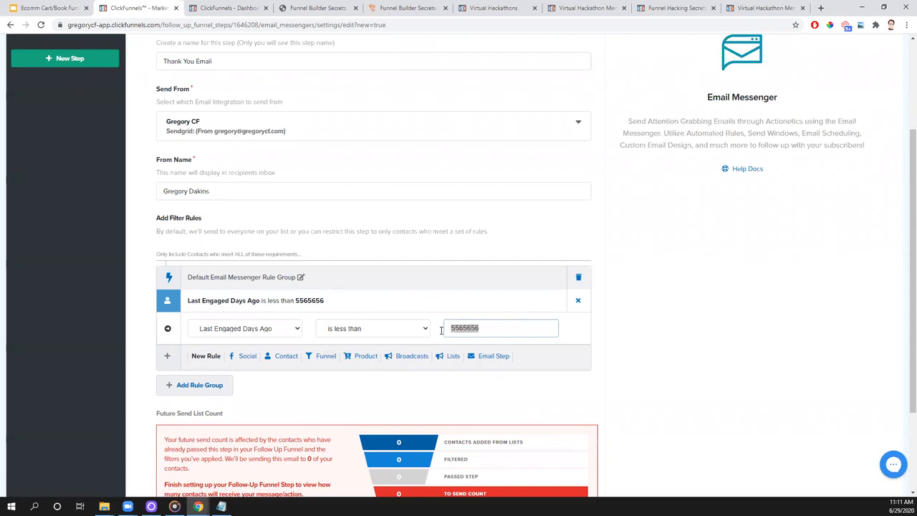
pyautogui.write('31')
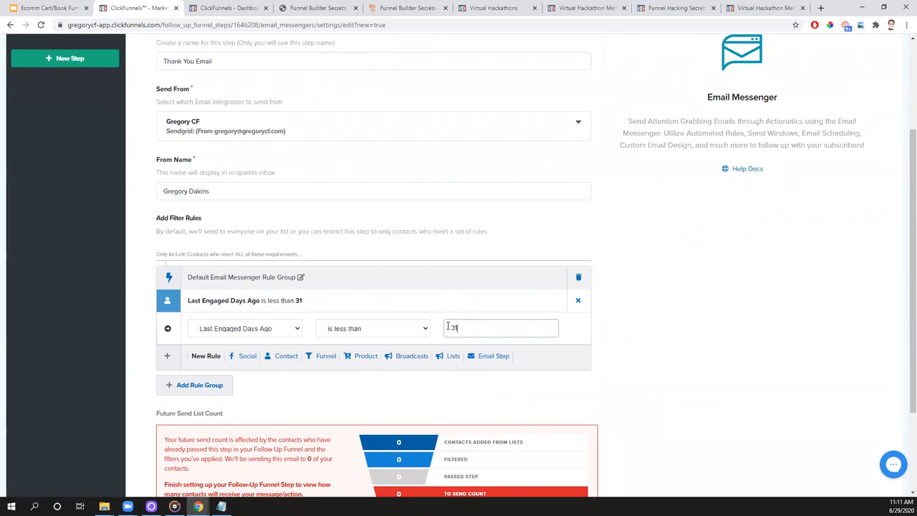
pyautogui.click(725, 360)
# - Save the email's general settings and enter the subject "Thank You For Purchasing" for the message
pyautogui.scroll(-2, 692, 332)
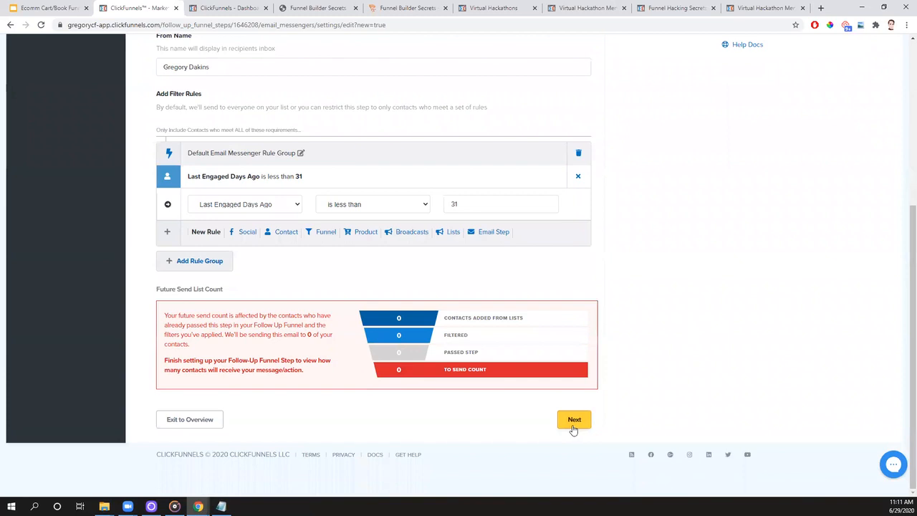
pyautogui.click(574, 428)
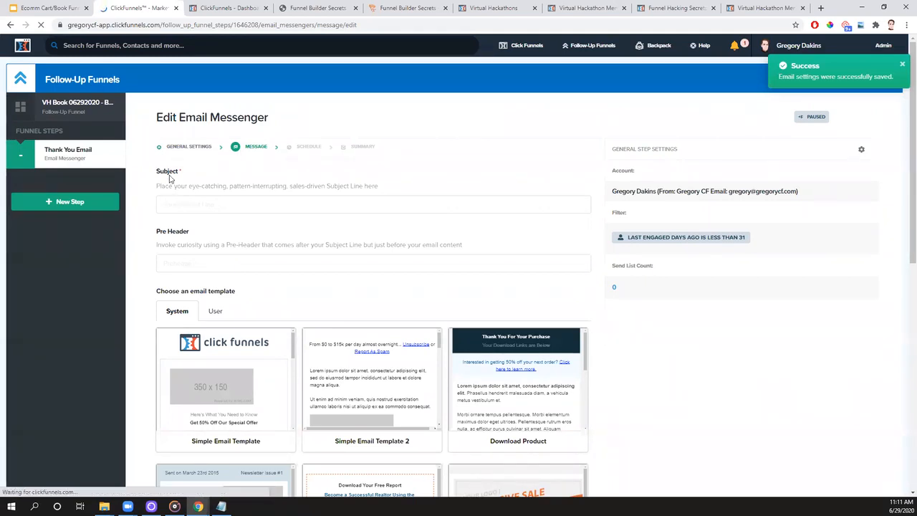
pyautogui.click(188, 203)
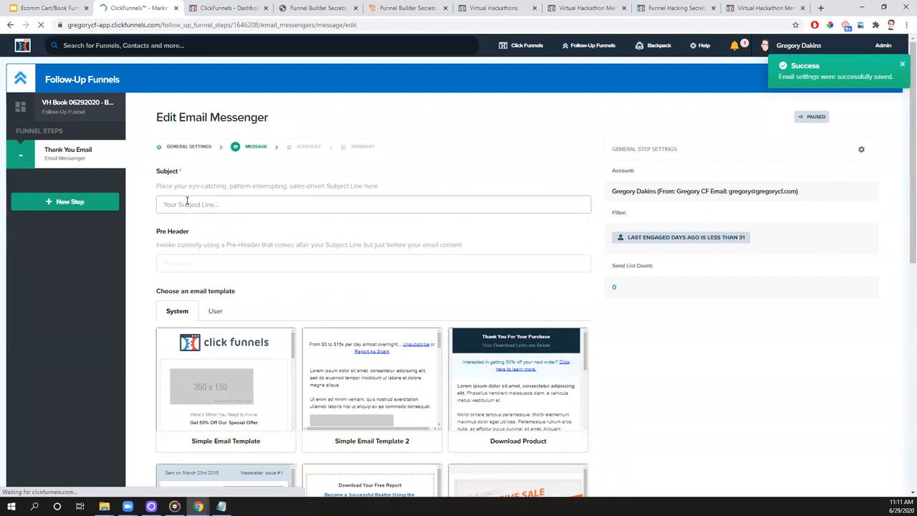
pyautogui.write('Thank You For Purchasing')
# - Enter "...here's what you need to do next..." as the email's pre-header
pyautogui.click(207, 262)
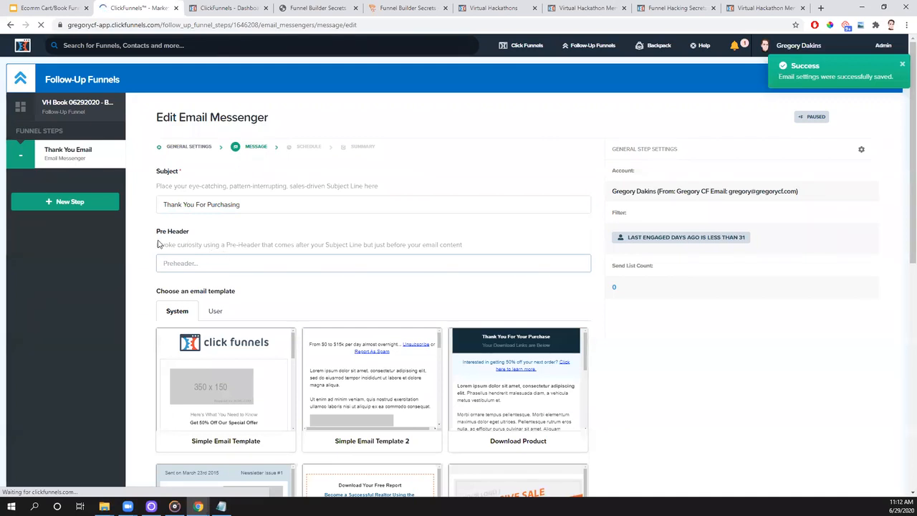
pyautogui.moveTo(156, 246); pyautogui.dragTo(203, 256)
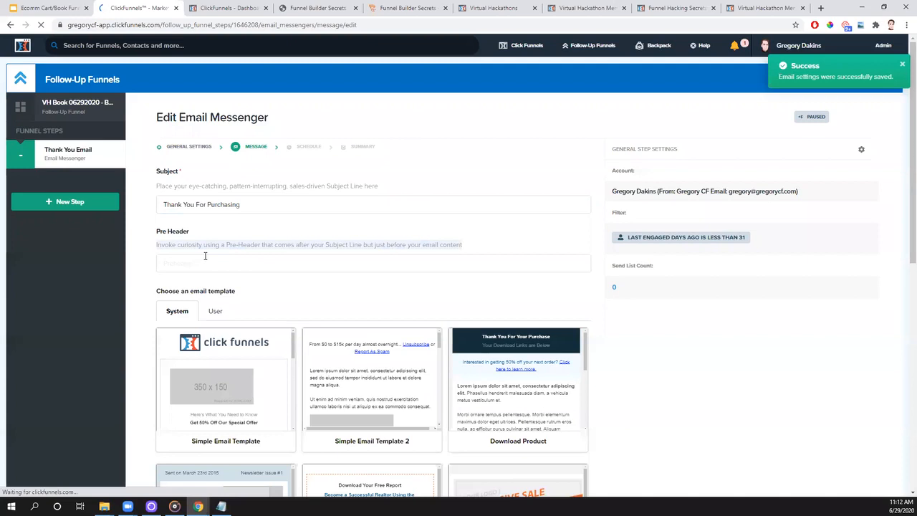
pyautogui.click(205, 256)
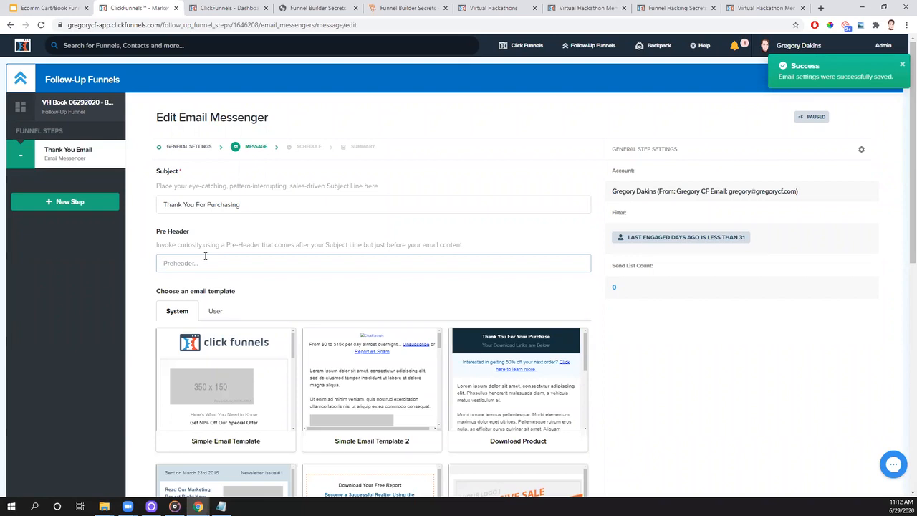
pyautogui.write("...here's what you nee")
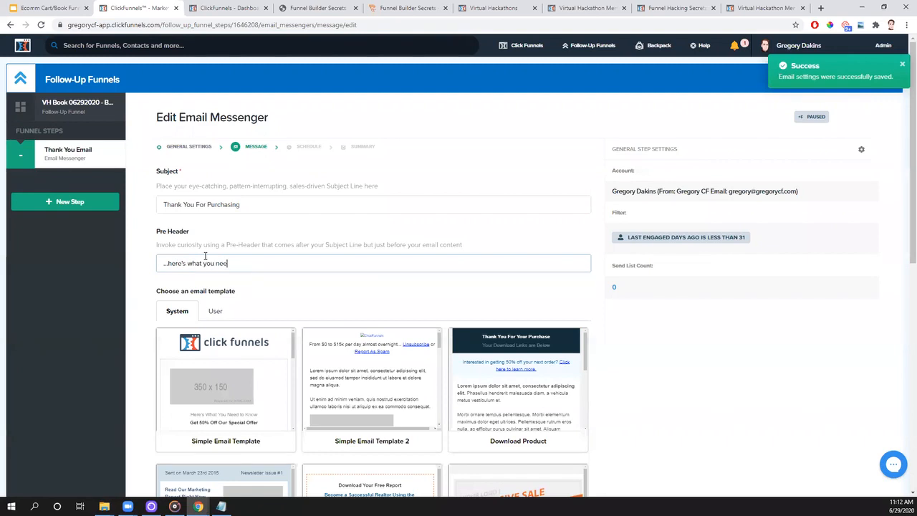
pyautogui.write('d to do next...')
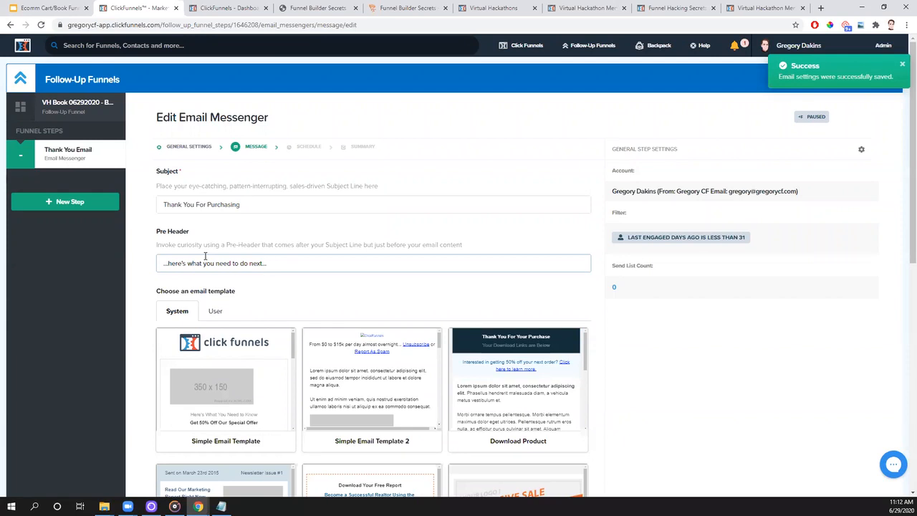
# - Browse the system email templates, preview Simple Email Template and select it for the message
pyautogui.scroll(-2, 144, 277)
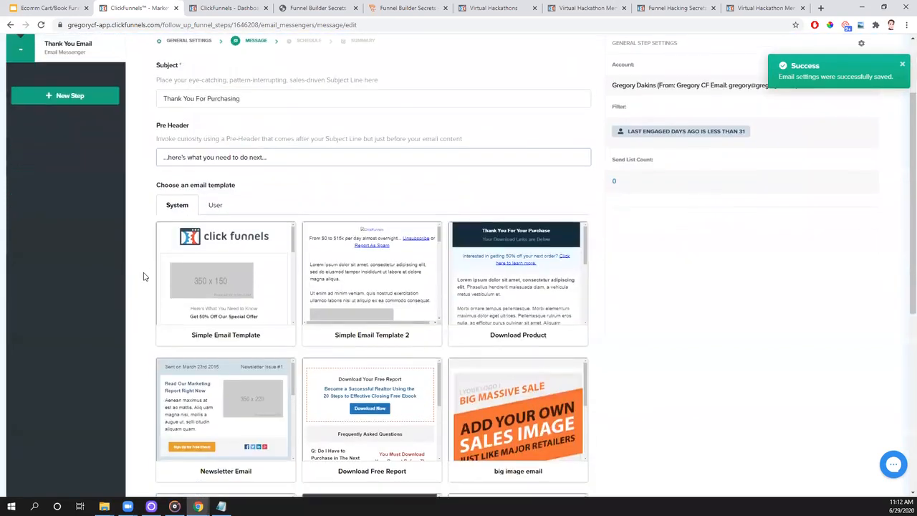
pyautogui.scroll(-2, 144, 276)
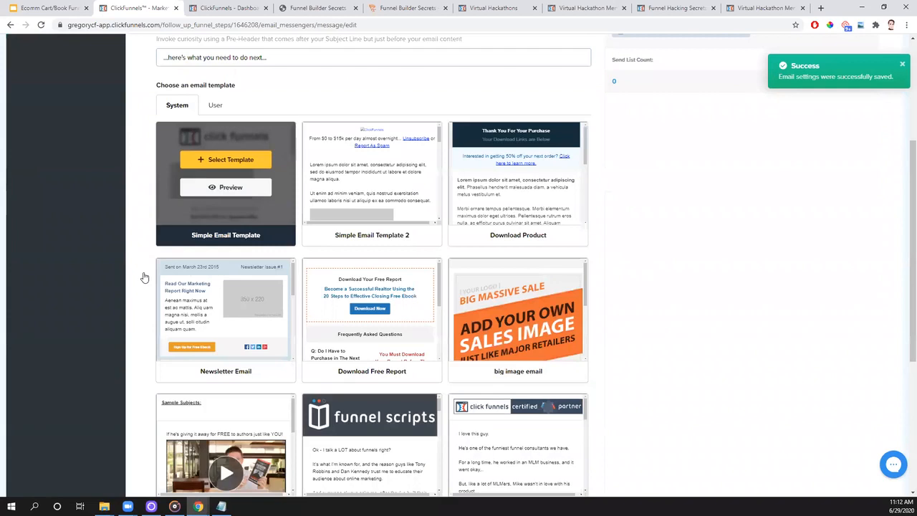
pyautogui.scroll(-5, 144, 276)
pyautogui.scroll(2, 201, 319)
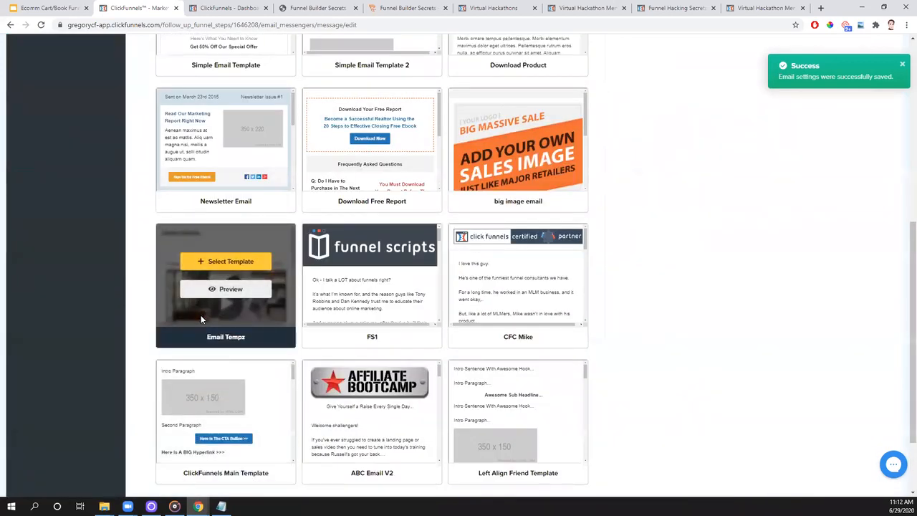
pyautogui.scroll(3, 208, 326)
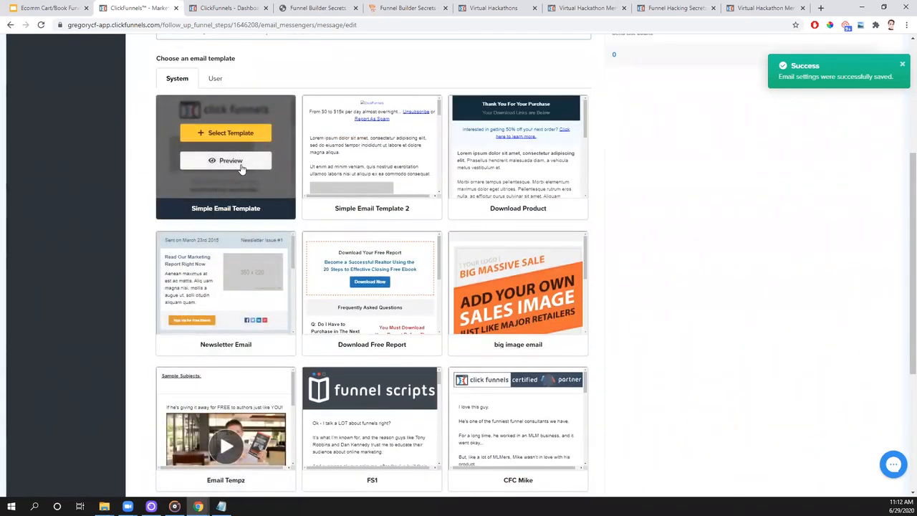
pyautogui.click(241, 168)
pyautogui.scroll(-5, 589, 167)
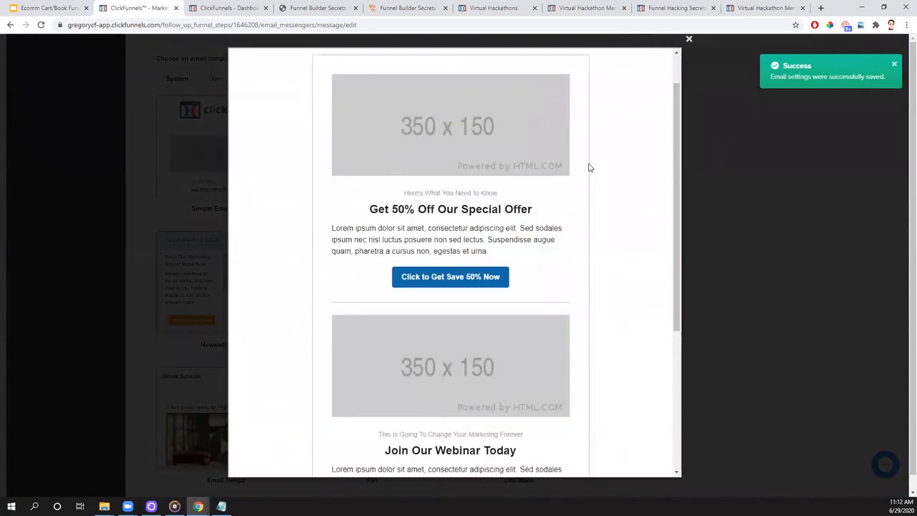
pyautogui.scroll(10, 589, 168)
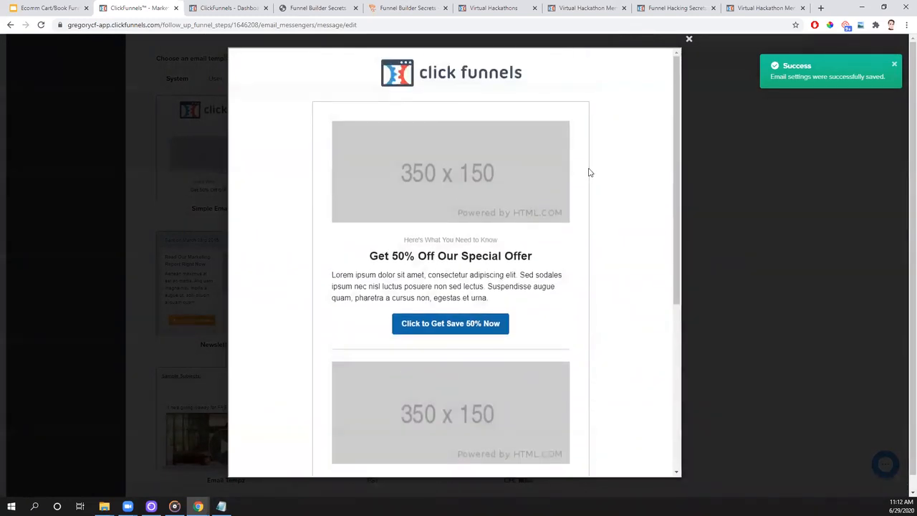
pyautogui.click(689, 38)
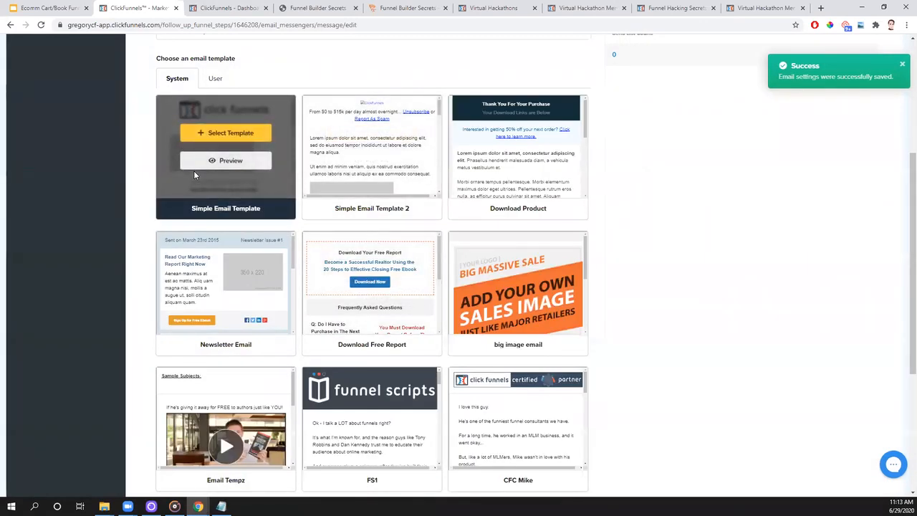
pyautogui.click(226, 136)
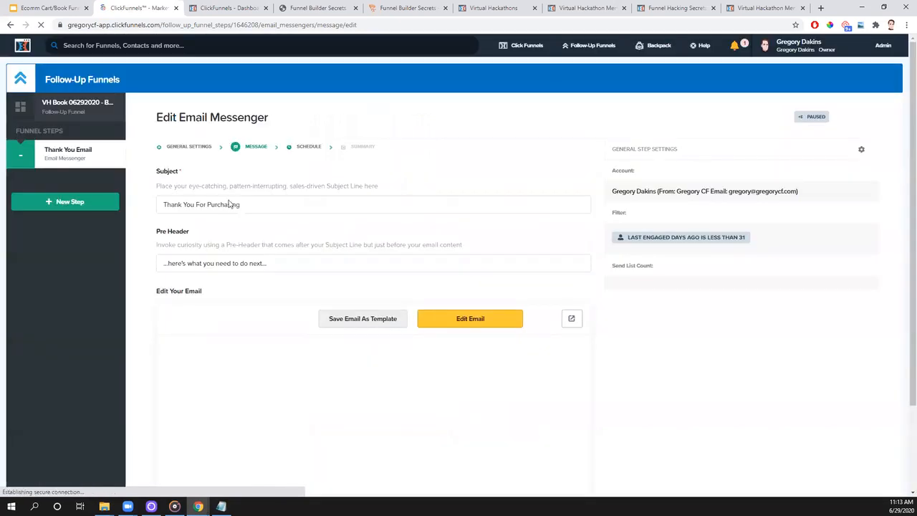
# - Open the email for editing and look through the elements that can be added below the header logo
pyautogui.scroll(-3, 502, 385)
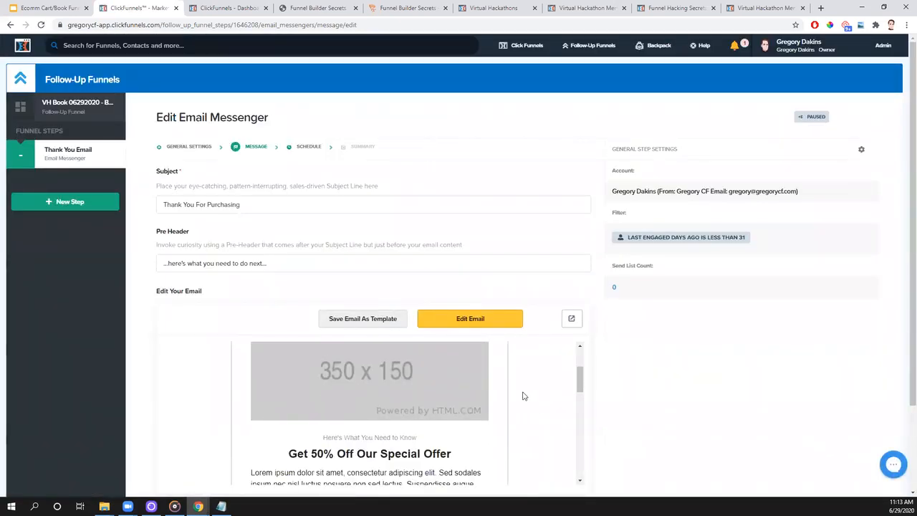
pyautogui.click(479, 324)
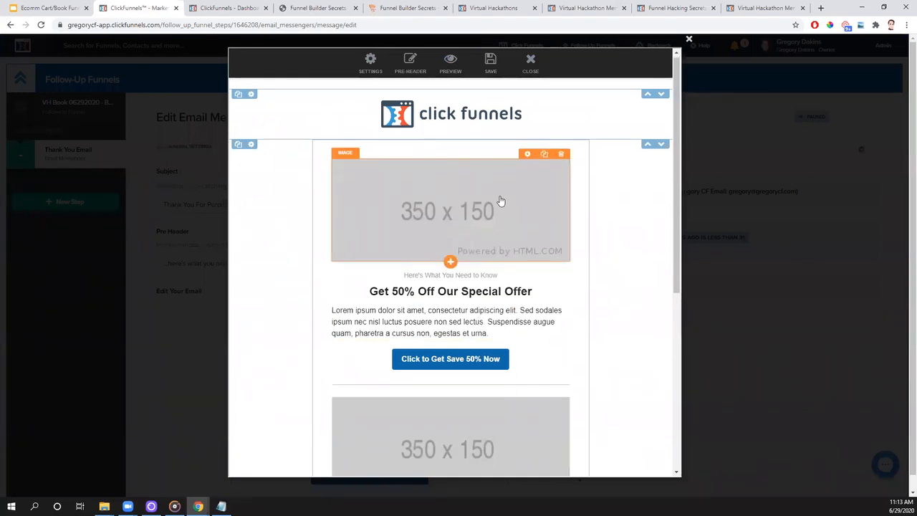
pyautogui.scroll(-3, 501, 201)
pyautogui.scroll(3, 501, 201)
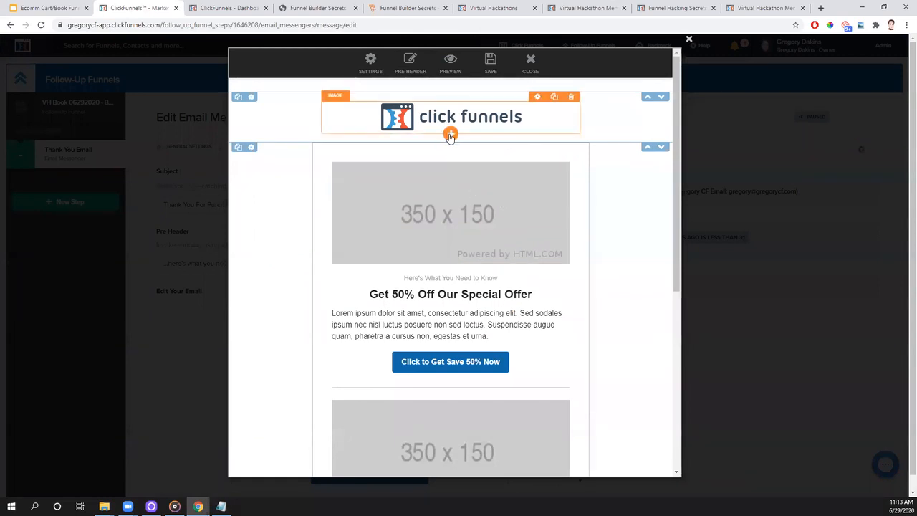
pyautogui.click(450, 136)
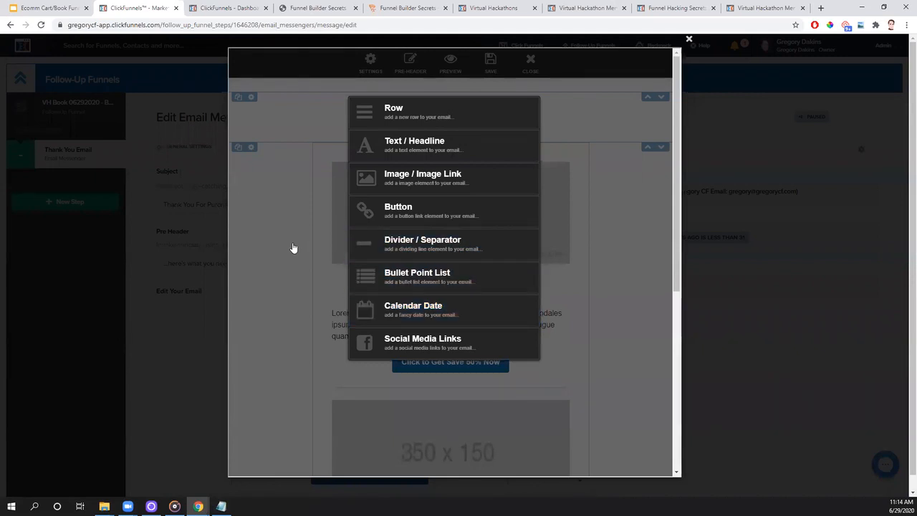
pyautogui.click(276, 357)
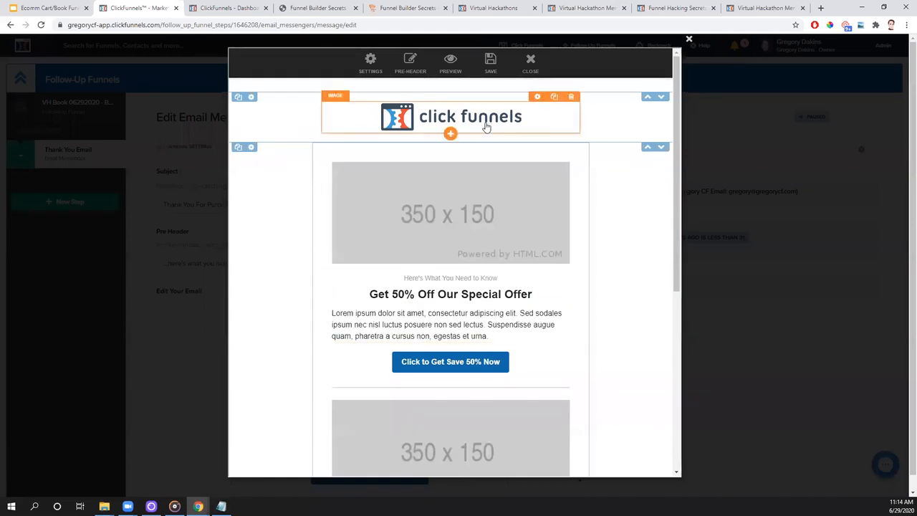
# - Replace the header's ClickFunnels logo with the uploaded Virtual Hackathon logo image
pyautogui.click(538, 99)
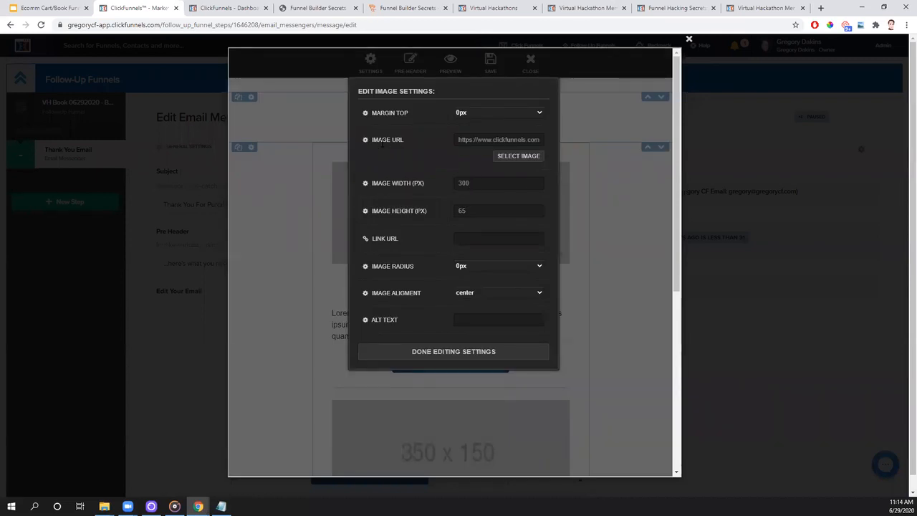
pyautogui.click(523, 156)
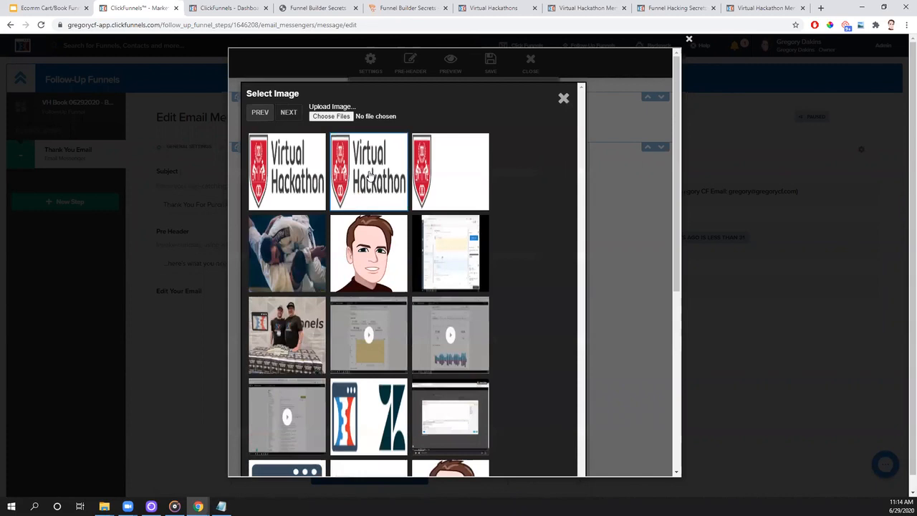
pyautogui.click(370, 174)
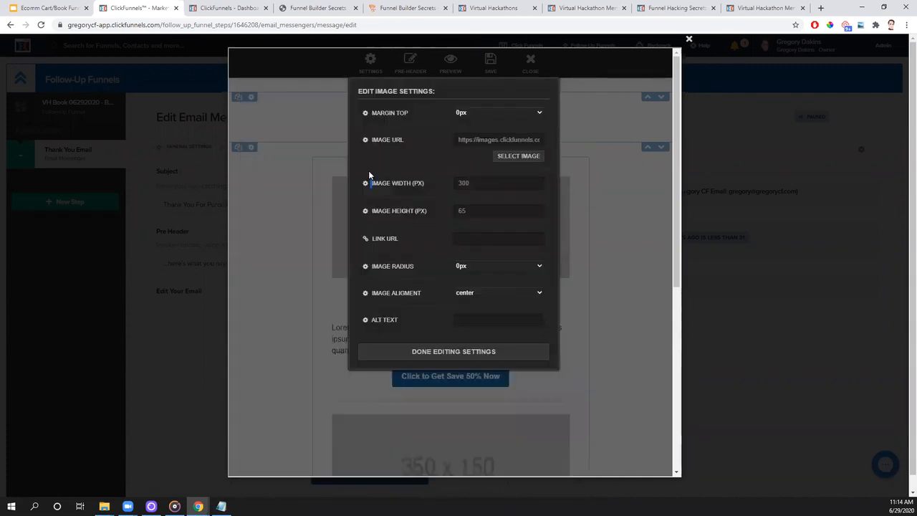
pyautogui.click(420, 352)
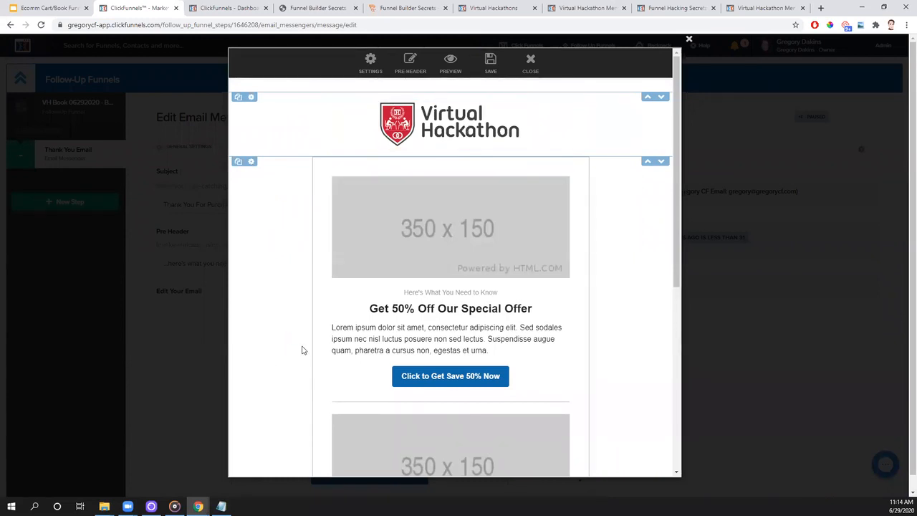
# - Delete the first placeholder image and the "Here's What You Need to Know" text beneath it
pyautogui.click(561, 172)
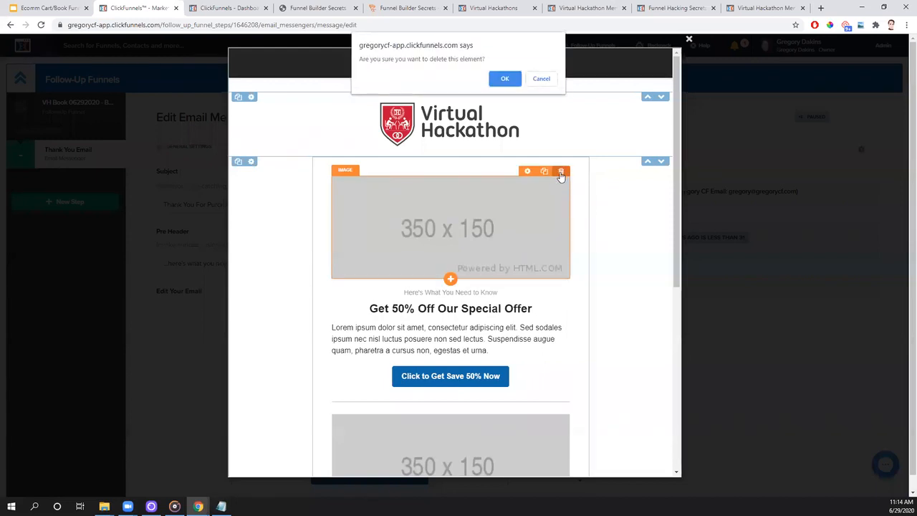
pyautogui.press('Return')
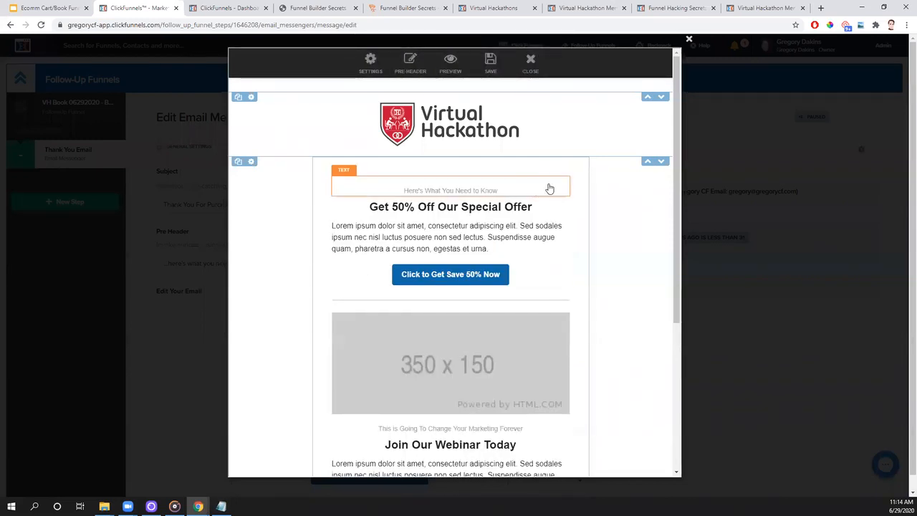
pyautogui.click(566, 173)
pyautogui.press('Return')
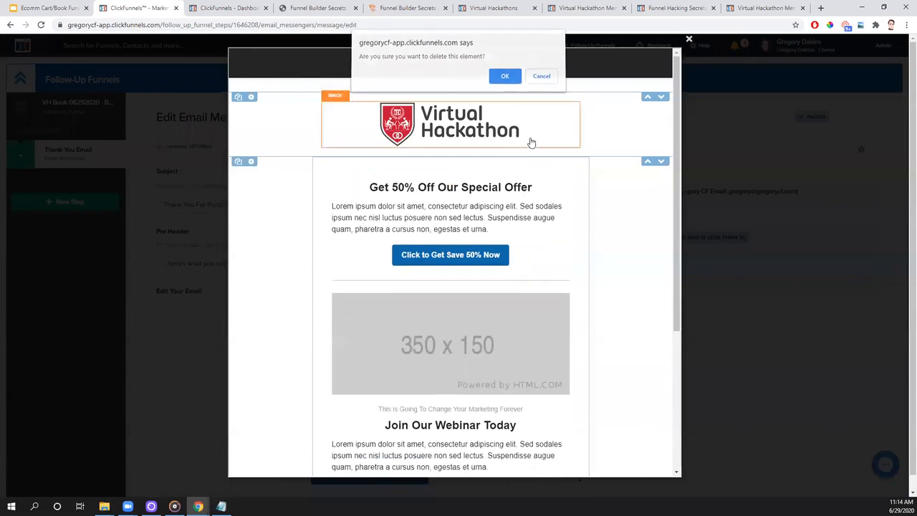
pyautogui.press('Escape')
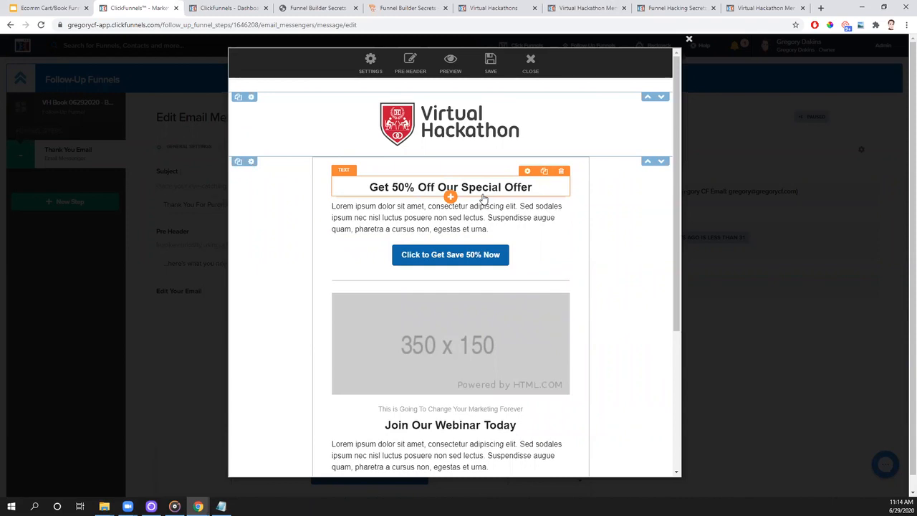
# - Check the first headline's text settings and replace its wording with "Thank You For Your Purchase!"
pyautogui.click(528, 172)
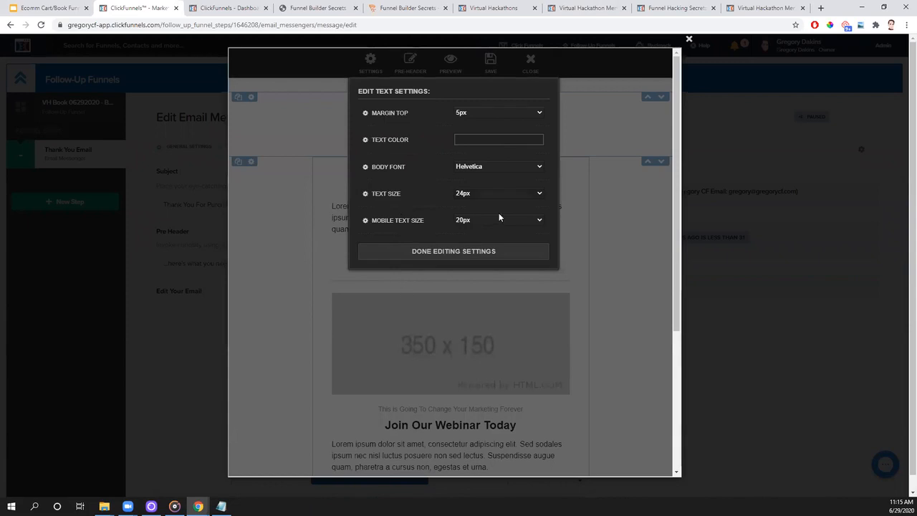
pyautogui.click(417, 252)
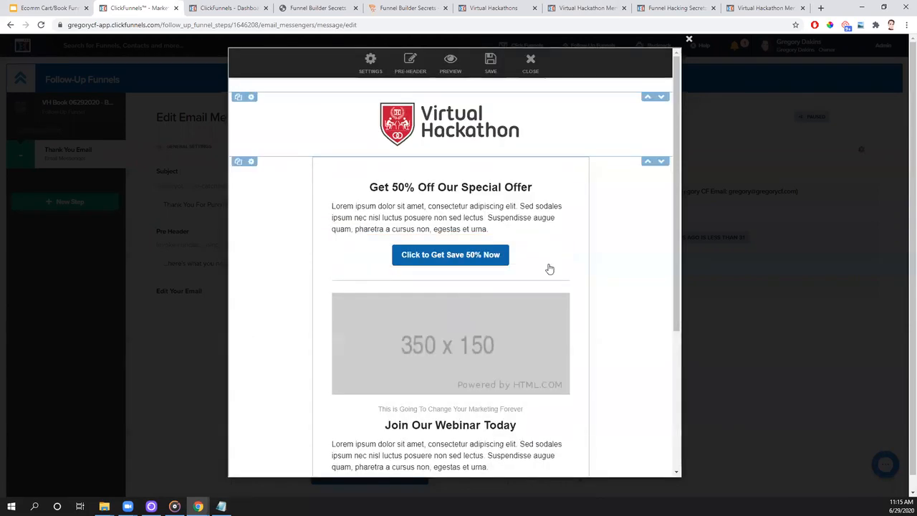
pyautogui.click(541, 203)
pyautogui.click(539, 190)
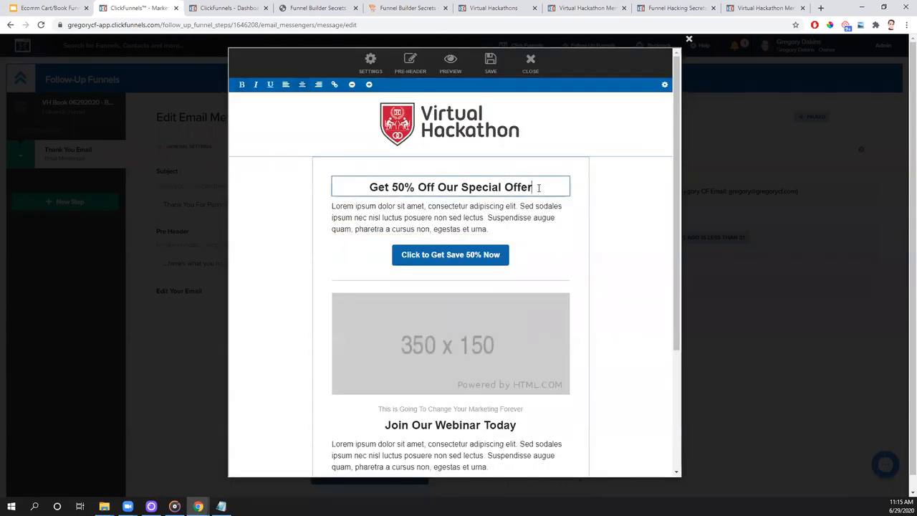
pyautogui.press('BackSpace')
pyautogui.press('BackSpace')
pyautogui.press('BackSpace')
pyautogui.press('BackSpace')
pyautogui.press('BackSpace')
pyautogui.press('BackSpace')
pyautogui.press('BackSpace')
pyautogui.press('BackSpace')
pyautogui.press('BackSpace')
pyautogui.press('BackSpace')
pyautogui.press('BackSpace')
pyautogui.press('BackSpace')
pyautogui.press('BackSpace')
pyautogui.press('BackSpace')
pyautogui.press('BackSpace')
pyautogui.press('BackSpace')
pyautogui.press('BackSpace')
pyautogui.press('BackSpace')
pyautogui.press('BackSpace')
pyautogui.press('BackSpace')
pyautogui.press('BackSpace')
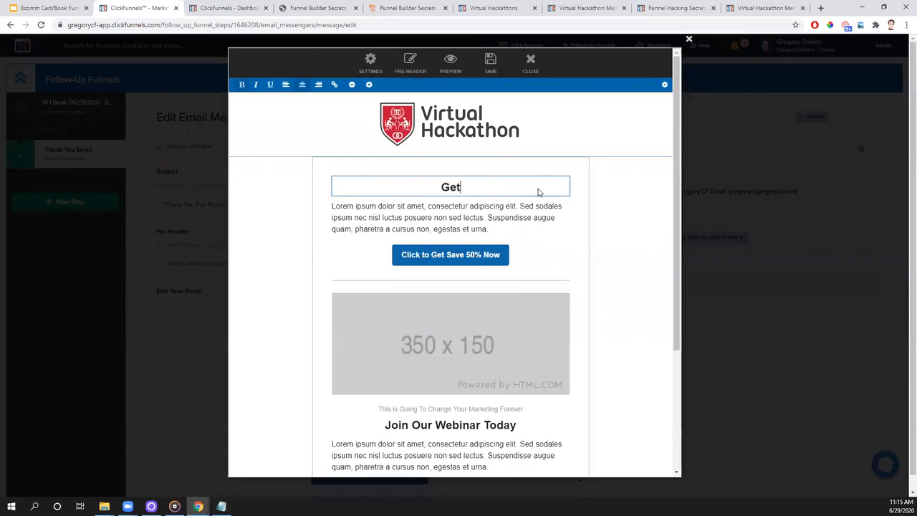
pyautogui.write('Thank "Y')
pyautogui.press('BackSpace')
pyautogui.press('BackSpace')
pyautogui.write('You For Y')
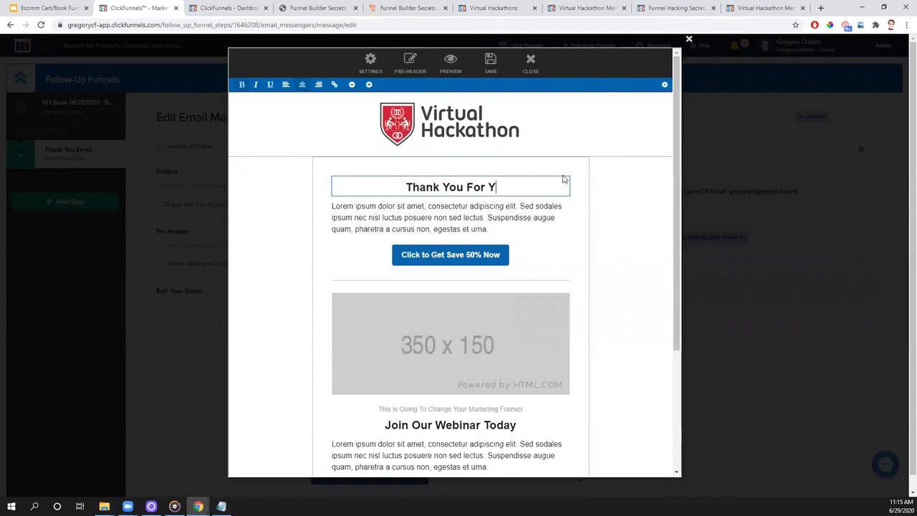
pyautogui.write('our Purchase!')
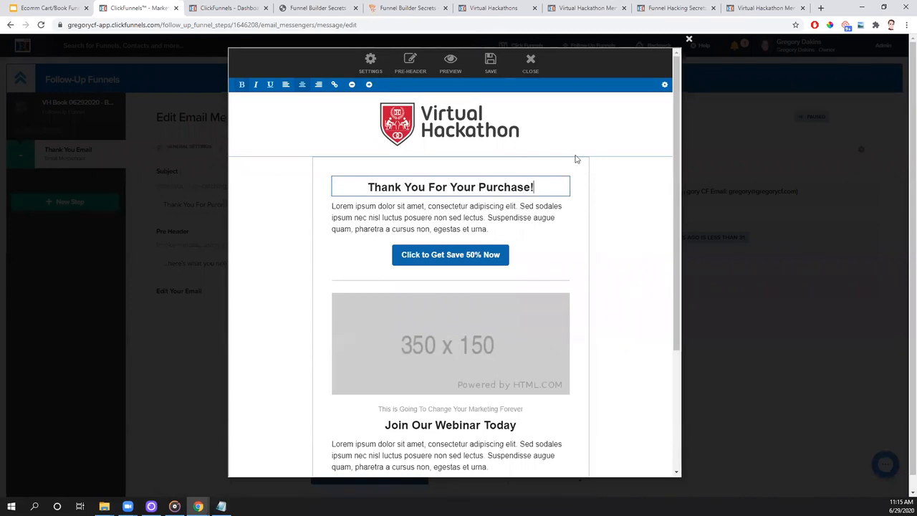
pyautogui.click(626, 257)
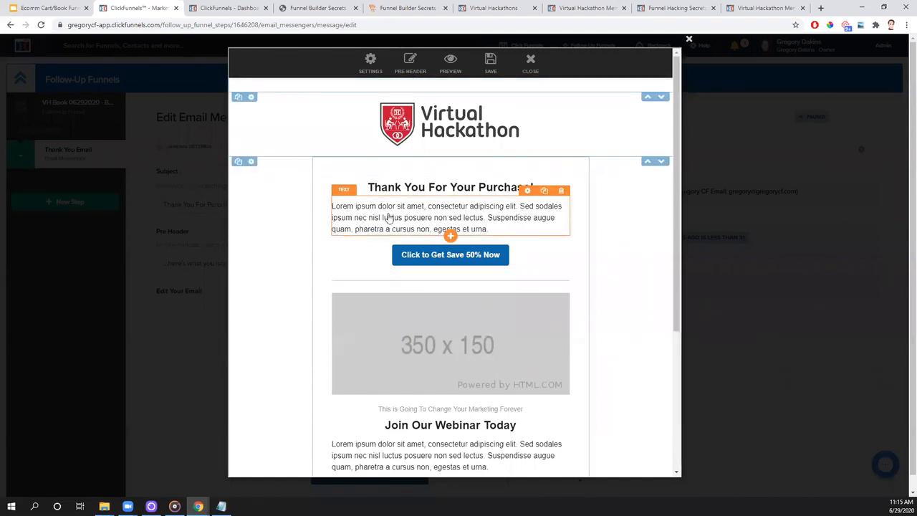
# - Start the body text above the Lorem ipsum placeholder with the line "Thank you for purchasing my book!"
pyautogui.click(346, 208)
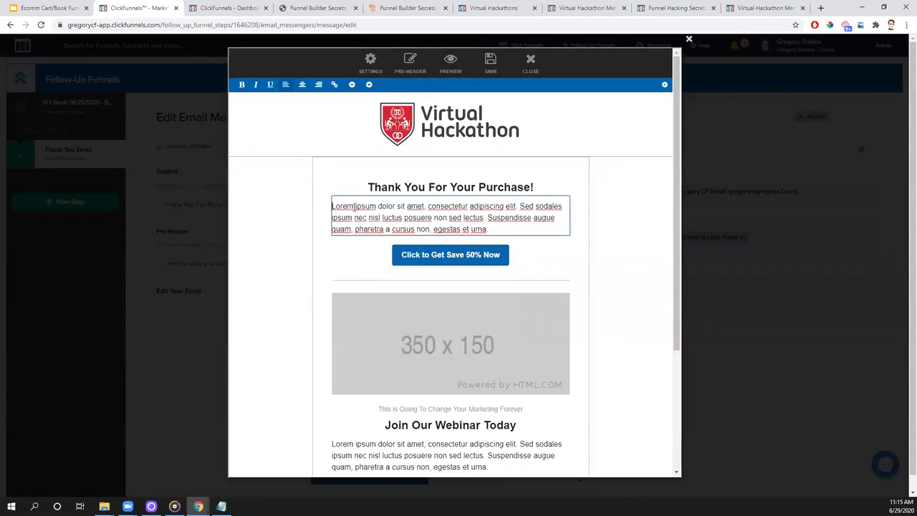
pyautogui.press('Return')
pyautogui.write('Th')
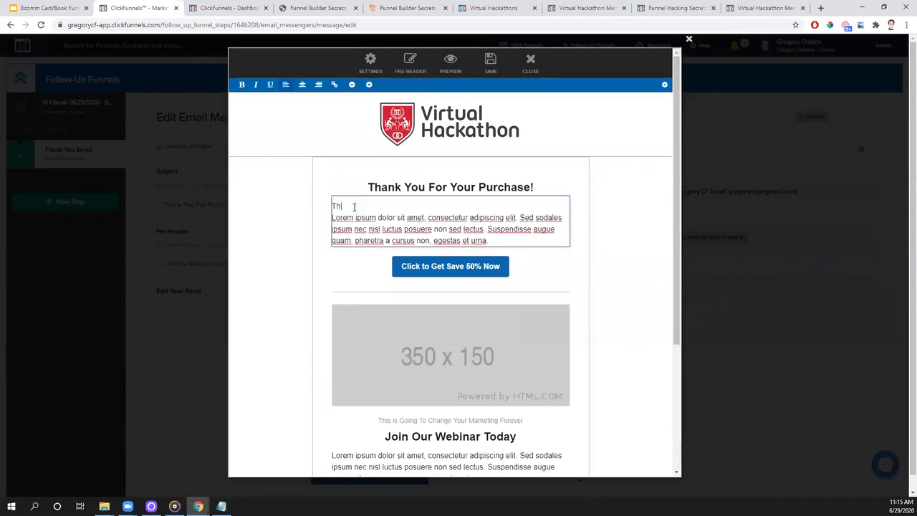
pyautogui.write('ank you fpr purchasing my book')
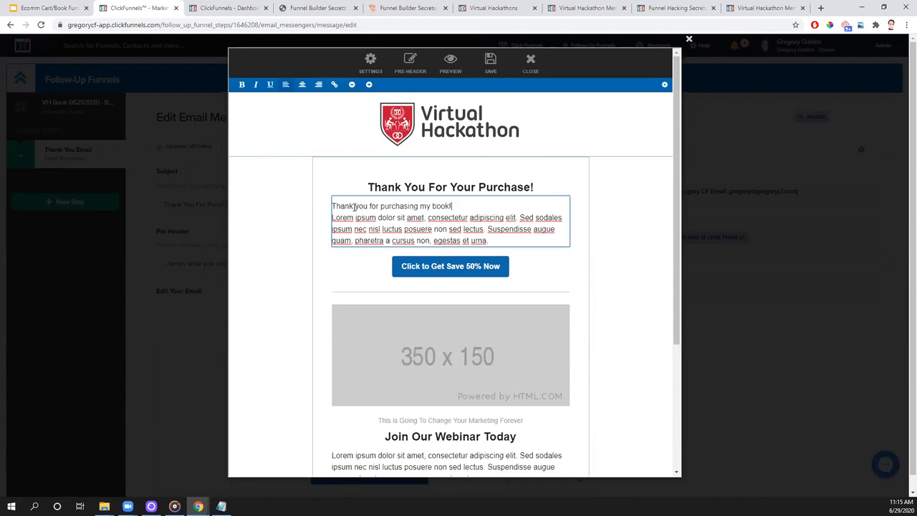
pyautogui.write('!')
pyautogui.press('Return')
pyautogui.press('Return')
pyautogui.press('Return')
pyautogui.press('Return')
# - Add a separate line reading "I have something super special for you as an unadvertised bonus!" to the body text
pyautogui.write('Hi')
pyautogui.press('BackSpace')
pyautogui.press('BackSpace')
pyautogui.write('I have ')
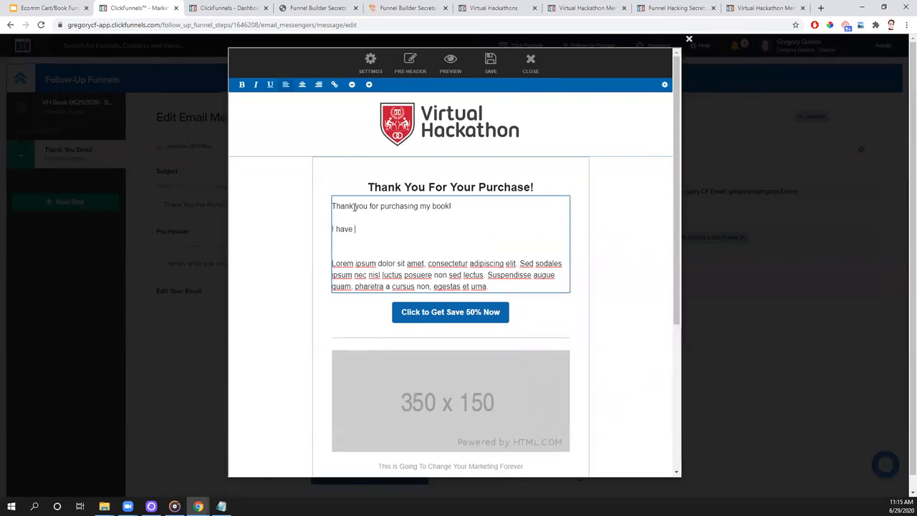
pyautogui.write('something super special for you as')
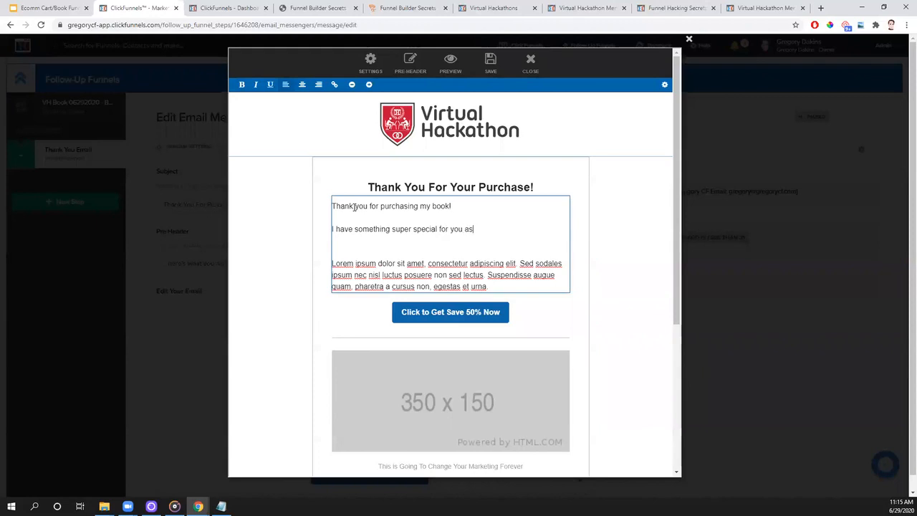
pyautogui.write(' an unadvertised bonus!')
pyautogui.press('Return')
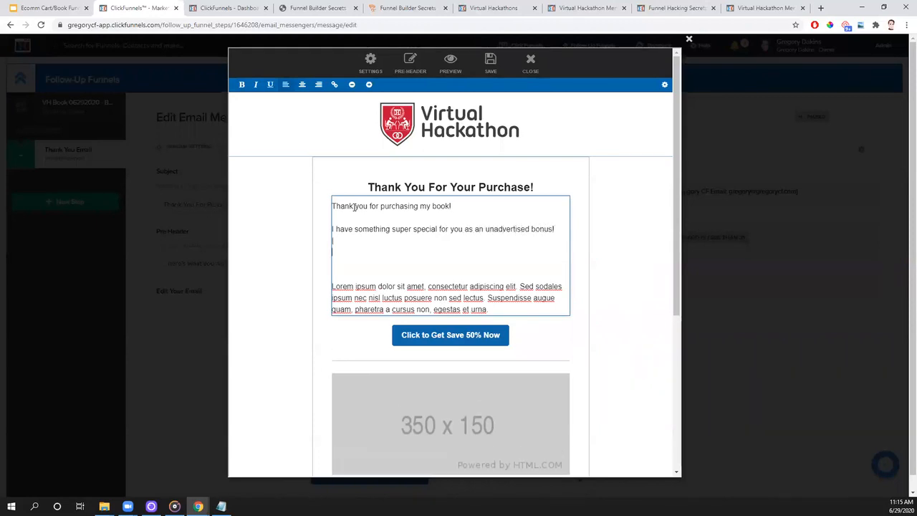
# - Add the paragraph "For being one of the first buyers, I'm giving you exclusive access to my private facebook group!"
pyautogui.press('Return')
pyautogui.press('Return')
pyautogui.press('BackSpace')
pyautogui.write('For being one fo')
pyautogui.press('BackSpace')
pyautogui.press('BackSpace')
pyautogui.write("of the first buyers, I'm giving you 3e")
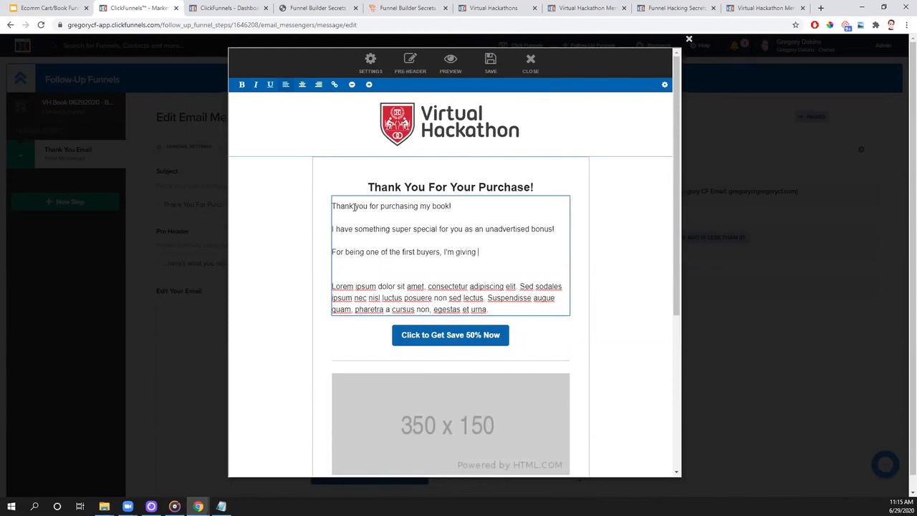
pyautogui.press('BackSpace')
pyautogui.write('exclusive access to')
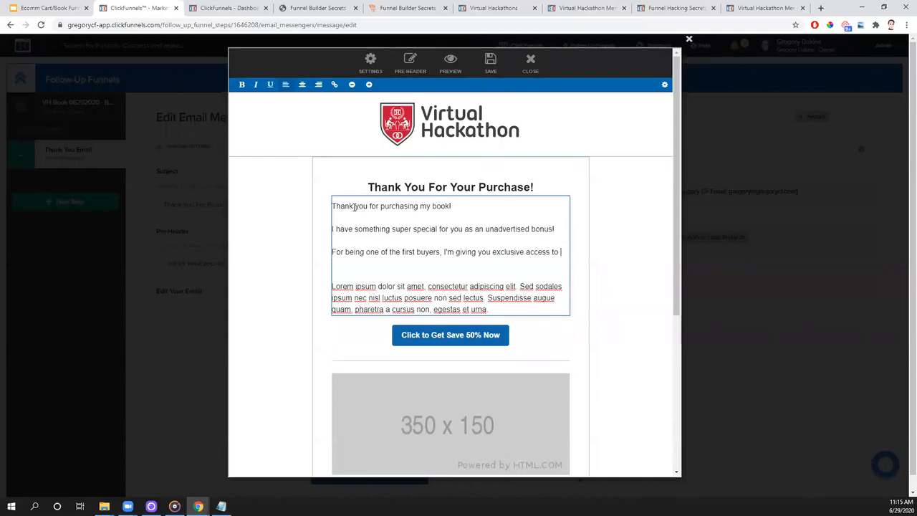
pyautogui.write(' my private facebook group!')
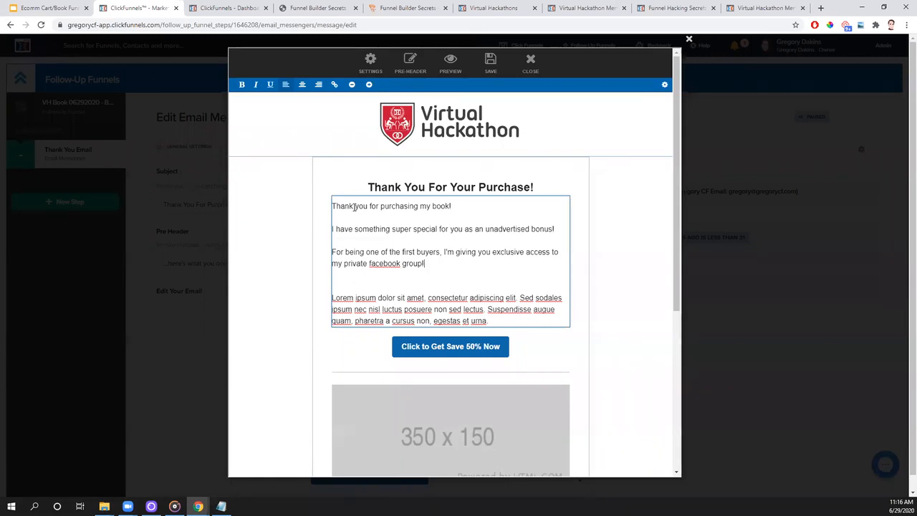
# - Leave several blank lines and add "Click the button below to join my prviate facebook group!" to the body text
pyautogui.press('Return')
pyautogui.press('Return')
pyautogui.press('Return')
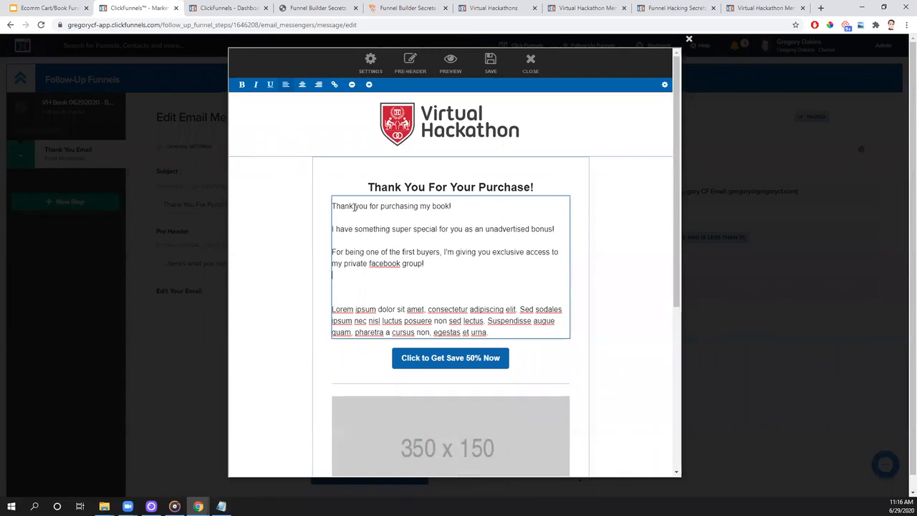
pyautogui.press('Return')
pyautogui.press('Return')
pyautogui.press('Return')
pyautogui.press('Return')
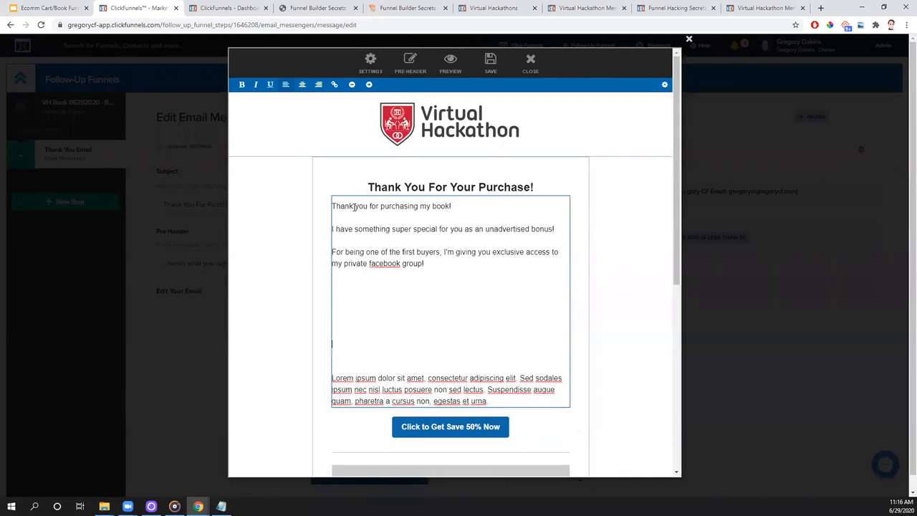
pyautogui.write('Click the button b')
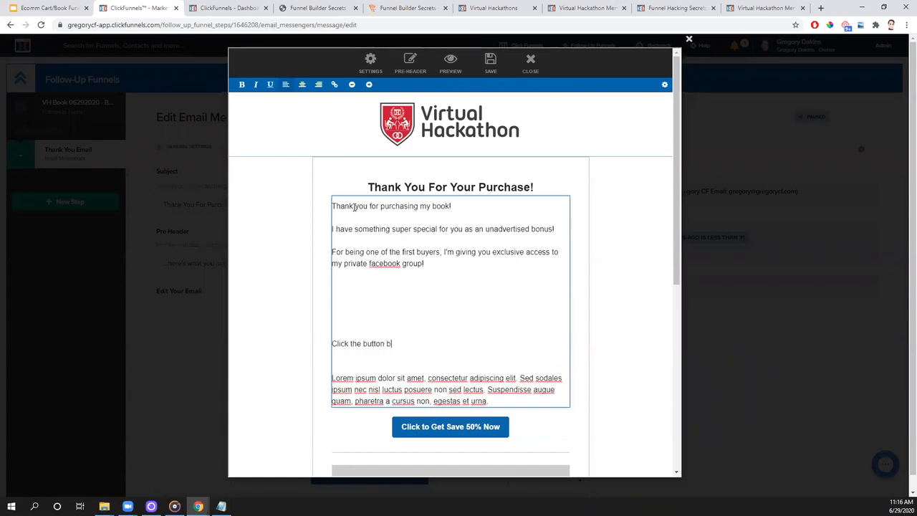
pyautogui.write('elow to join my prviate facebook g')
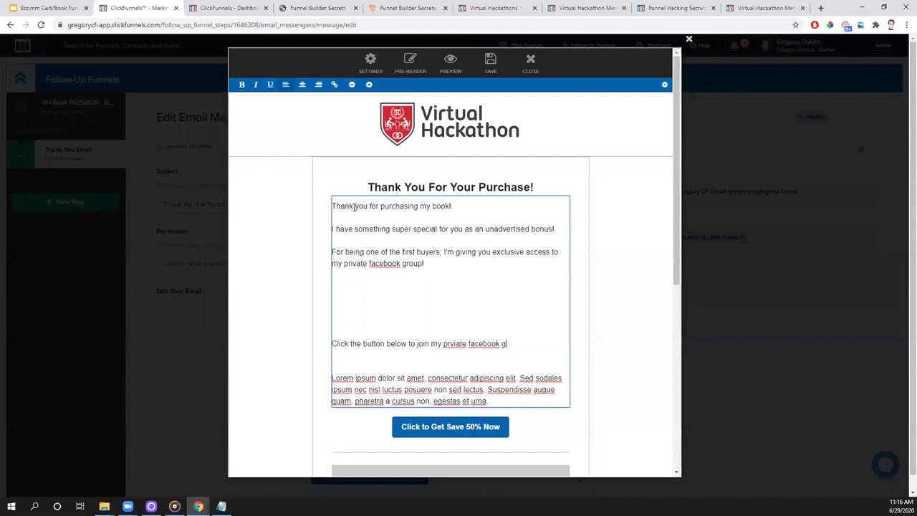
pyautogui.write('roup!')
# - Delete the remaining Lorem ipsum paragraph and the blank lines above it from the body text
pyautogui.moveTo(492, 403); pyautogui.dragTo(337, 373)
pyautogui.press('BackSpace')
pyautogui.press('BackSpace')
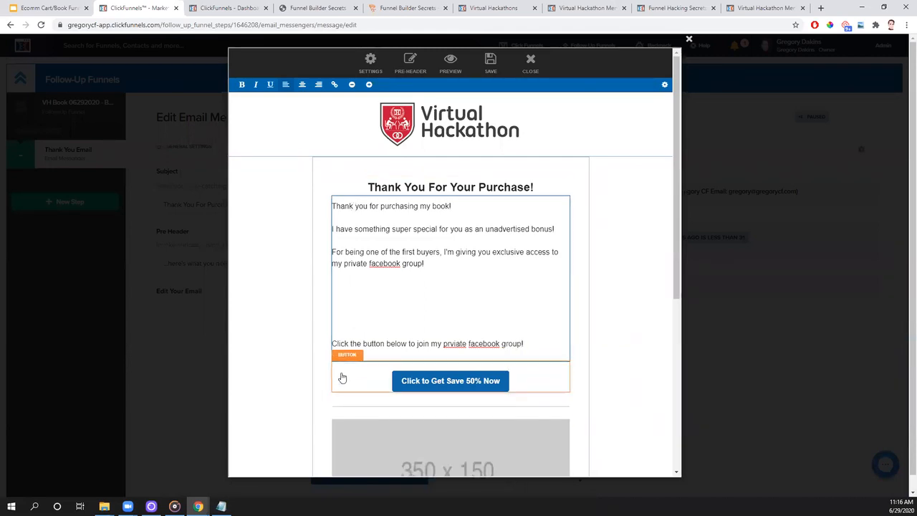
pyautogui.press('BackSpace')
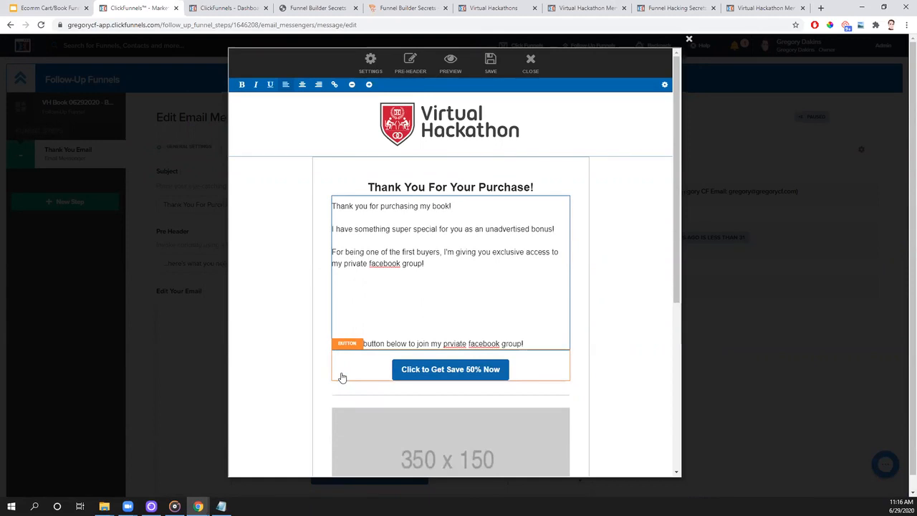
# - Delete the "Click to Get Save 50% Now" button and add a new button element beneath the body text
pyautogui.click(641, 351)
pyautogui.click(561, 344)
pyautogui.click(505, 79)
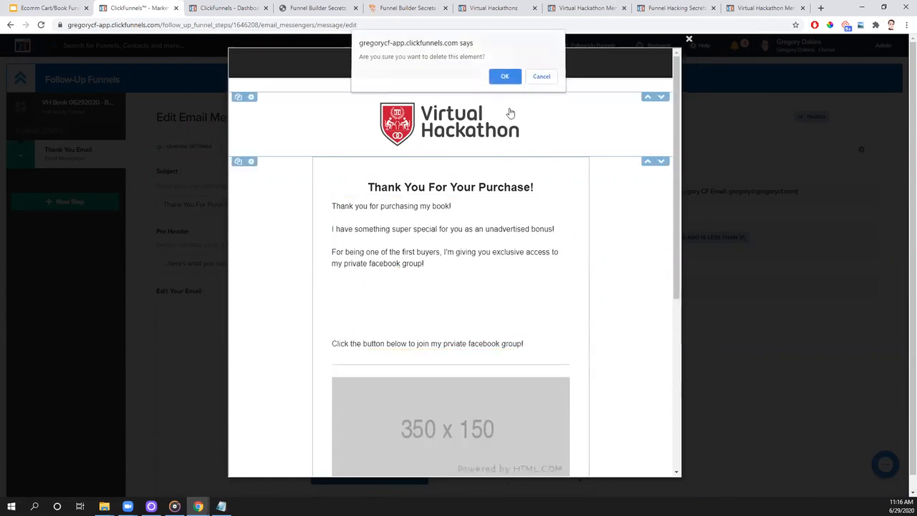
pyautogui.click(450, 355)
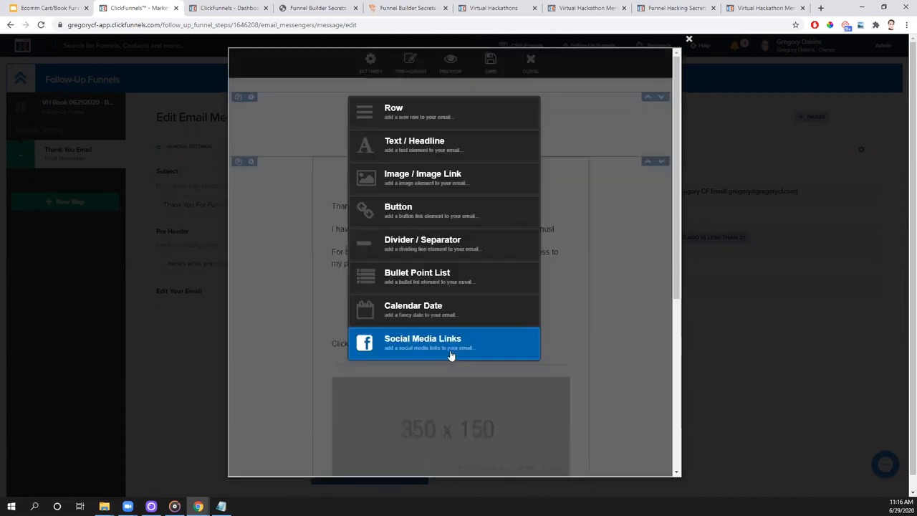
pyautogui.click(410, 215)
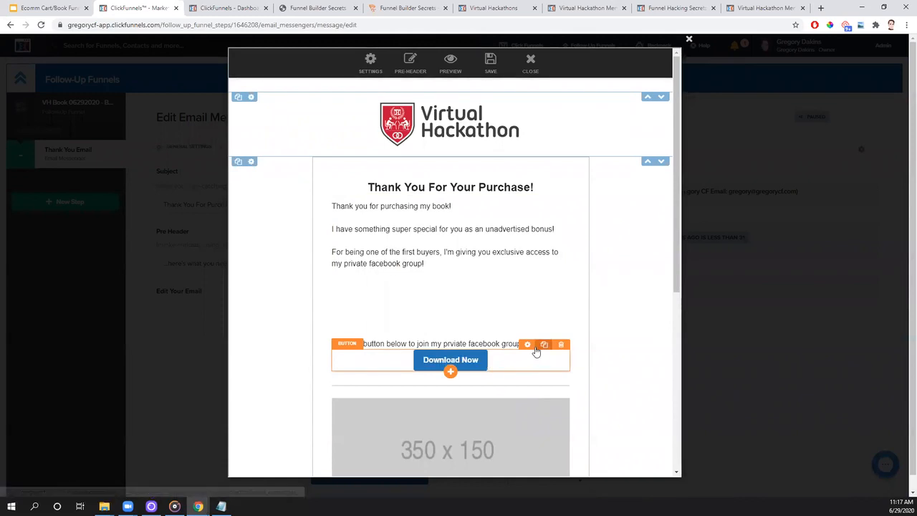
# - Set the new button's top margin to 15px and give it a deeper, more saturated blue color
pyautogui.click(528, 346)
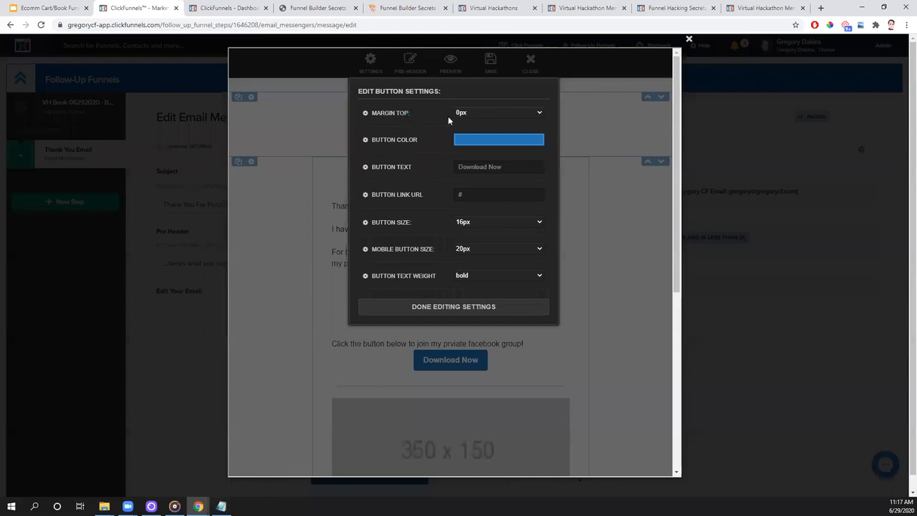
pyautogui.click(466, 114)
pyautogui.click(467, 147)
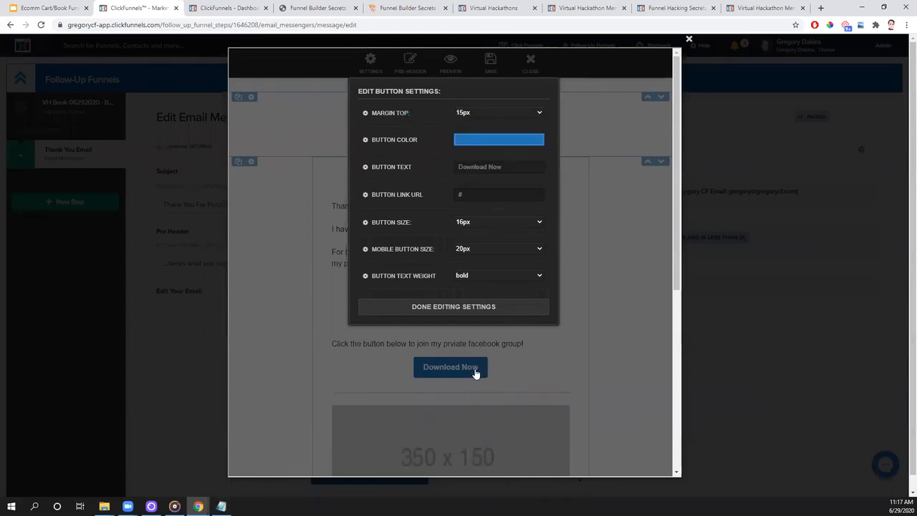
pyautogui.click(473, 141)
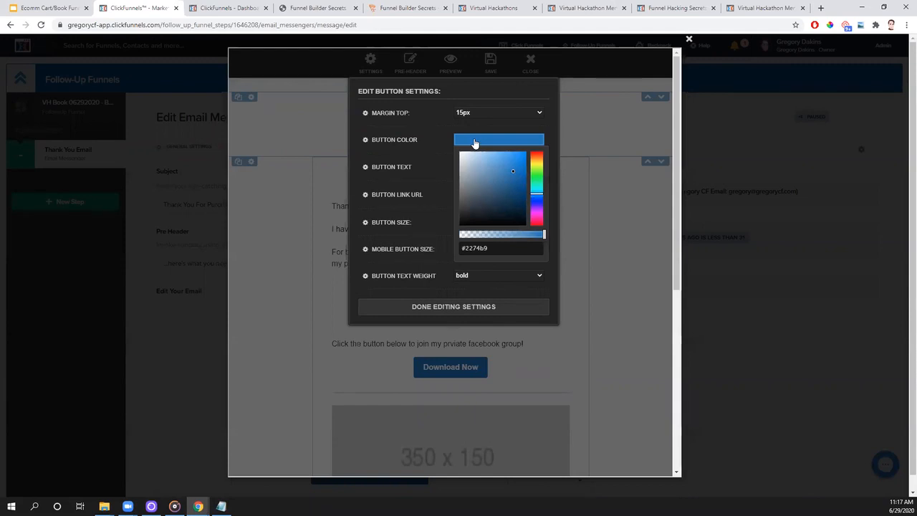
pyautogui.click(516, 173)
# - Change the button's text to "Click Here To Join My Facebook Group"
pyautogui.moveTo(517, 176)
pyautogui.mouseDown()
pyautogui.moveTo(526, 189)
pyautogui.moveTo(517, 191)
pyautogui.moveTo(523, 173)
pyautogui.moveTo(457, 164)
pyautogui.mouseUp()
pyautogui.click(434, 163)
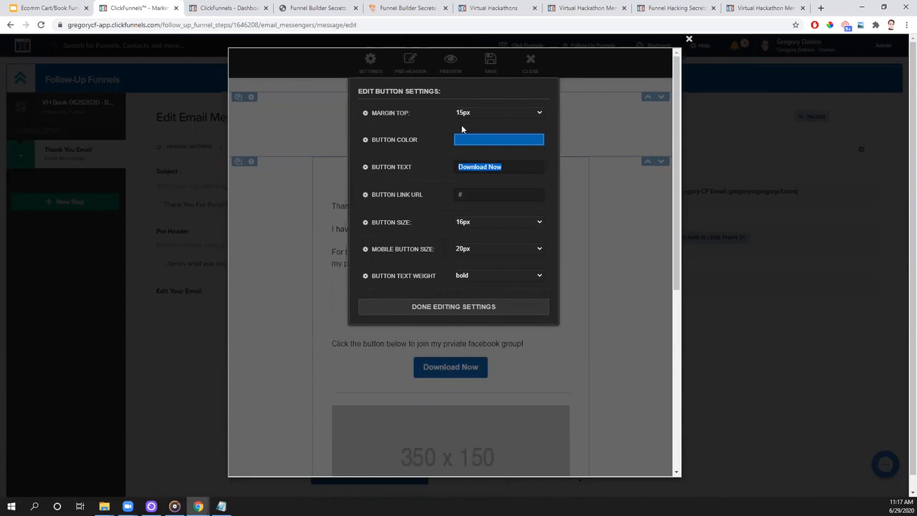
pyautogui.write('Click Here T')
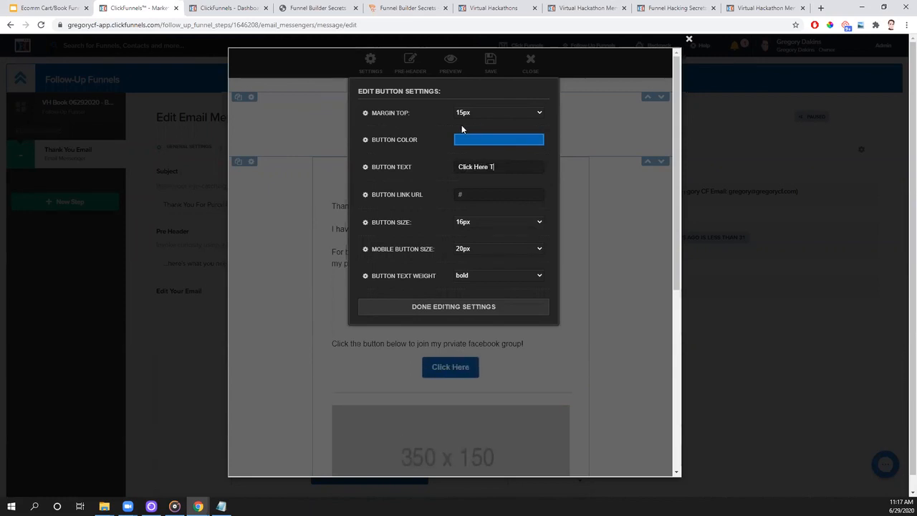
pyautogui.write('o Join My Facebook Group')
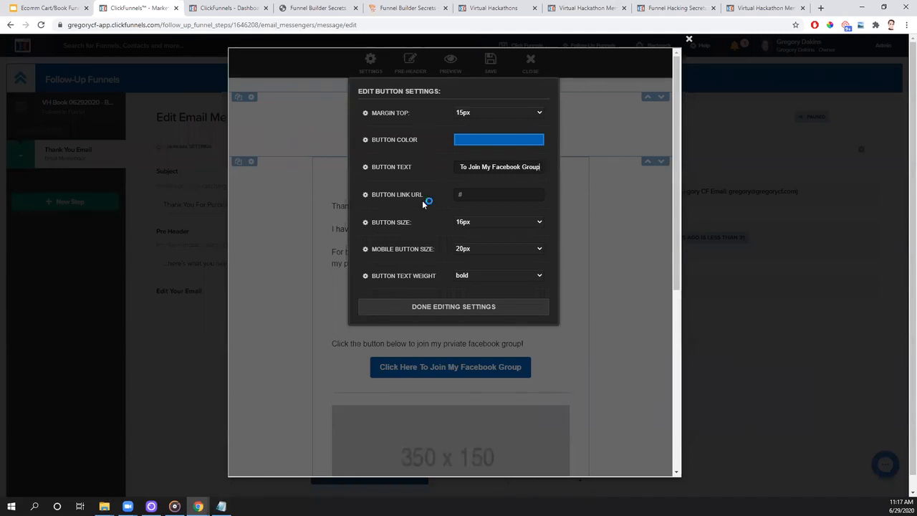
pyautogui.click(477, 195)
pyautogui.moveTo(476, 195); pyautogui.dragTo(453, 204)
pyautogui.write('http')
pyautogui.write('s://projectclickfunne')
pyautogui.write('ls.com')
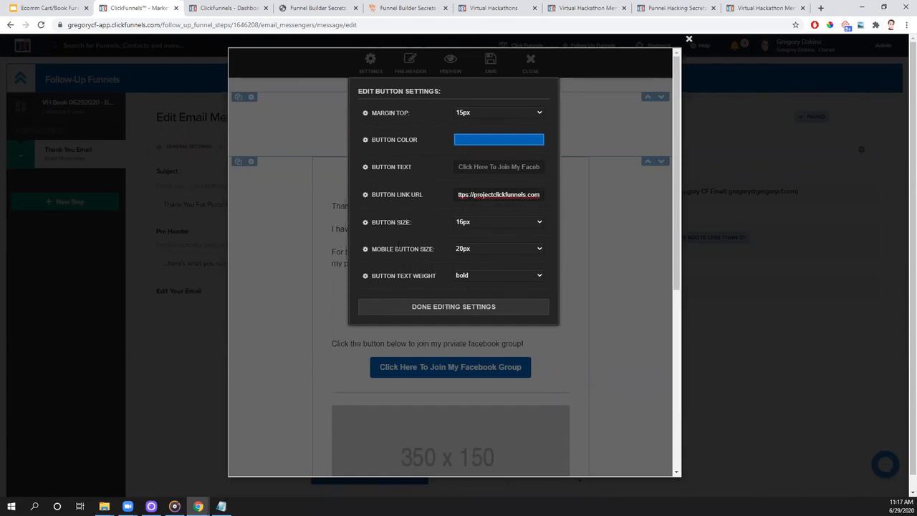
# - Set the button size to 20px and finish editing its settings
pyautogui.click(495, 222)
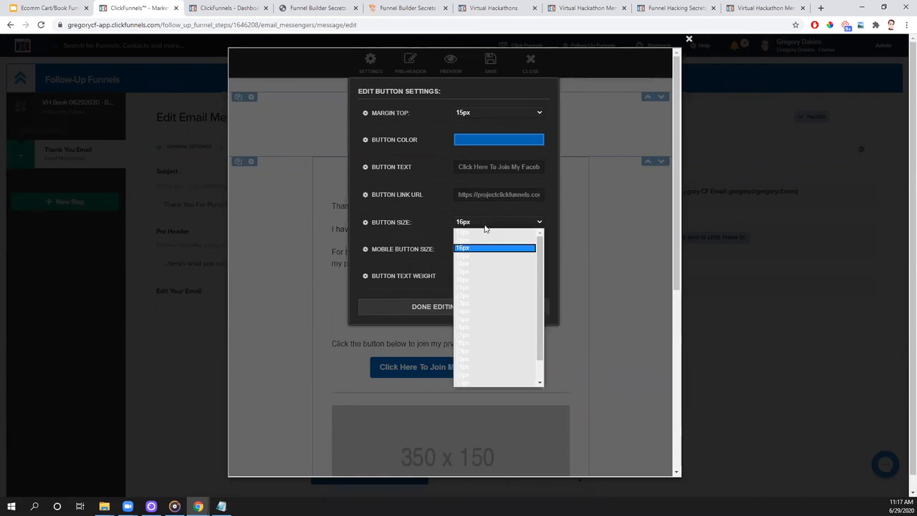
pyautogui.click(495, 280)
pyautogui.click(482, 308)
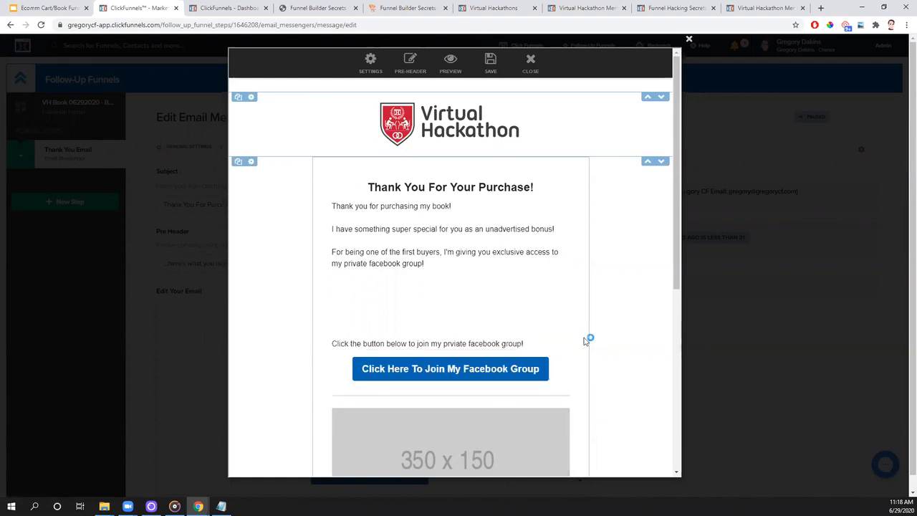
# - Add a text element directly beneath the Facebook group button and center its text
pyautogui.scroll(-1, 588, 330)
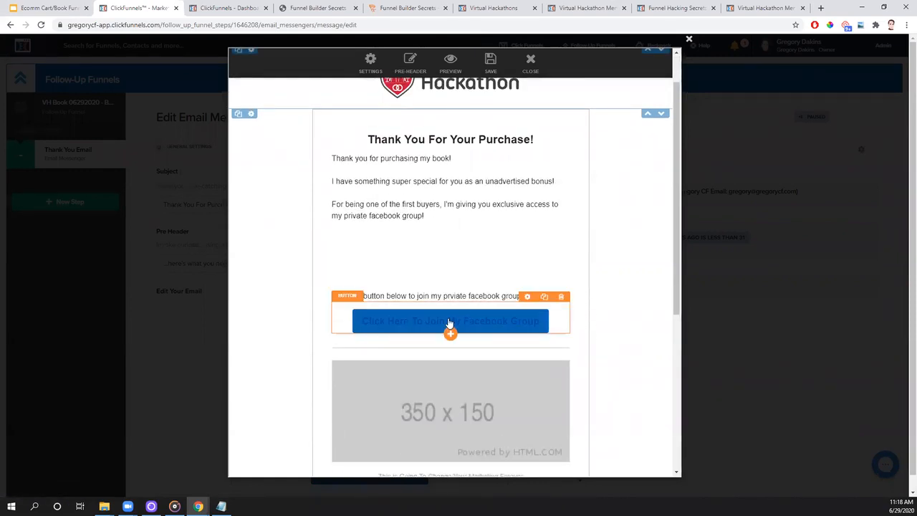
pyautogui.click(450, 334)
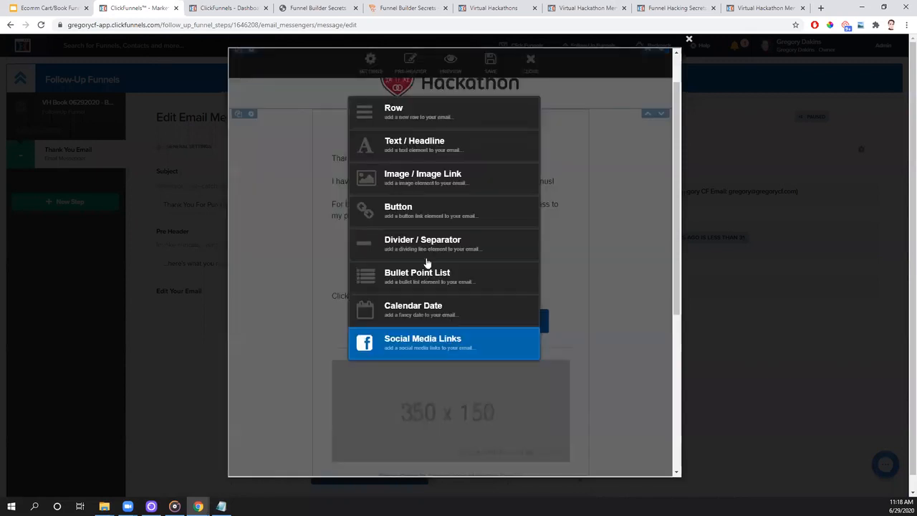
pyautogui.click(414, 151)
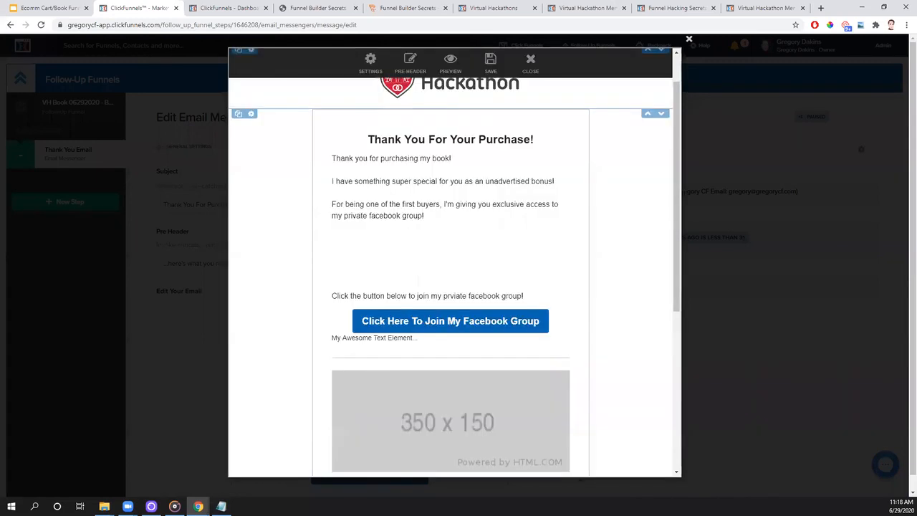
pyautogui.click(429, 340)
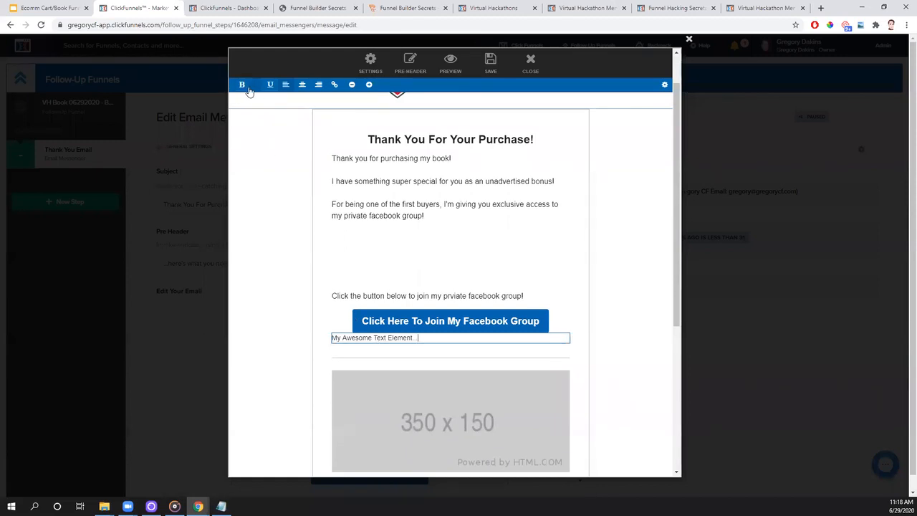
pyautogui.click(302, 84)
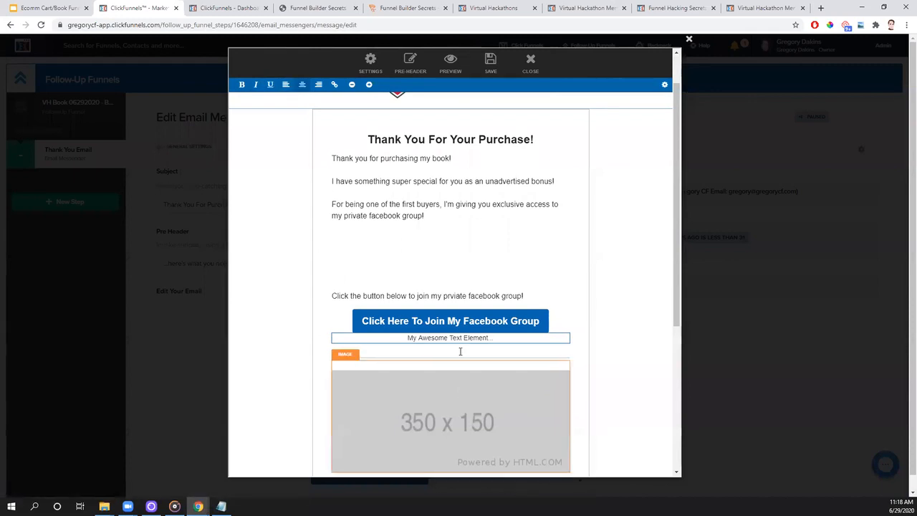
# - Replace the new text element's placeholder wording with "CLICK HERE TO GET STARTED"
pyautogui.click(506, 337)
pyautogui.press('BackSpace')
pyautogui.press('BackSpace')
pyautogui.press('BackSpace')
pyautogui.press('BackSpace')
pyautogui.press('BackSpace')
pyautogui.press('BackSpace')
pyautogui.press('BackSpace')
pyautogui.press('BackSpace')
pyautogui.press('BackSpace')
pyautogui.press('BackSpace')
pyautogui.press('BackSpace')
pyautogui.press('BackSpace')
pyautogui.press('BackSpace')
pyautogui.press('BackSpace')
pyautogui.press('BackSpace')
pyautogui.press('BackSpace')
pyautogui.press('BackSpace')
pyautogui.press('BackSpace')
pyautogui.press('BackSpace')
pyautogui.press('BackSpace')
pyautogui.write('CLICK HERE TO GET STARTED')
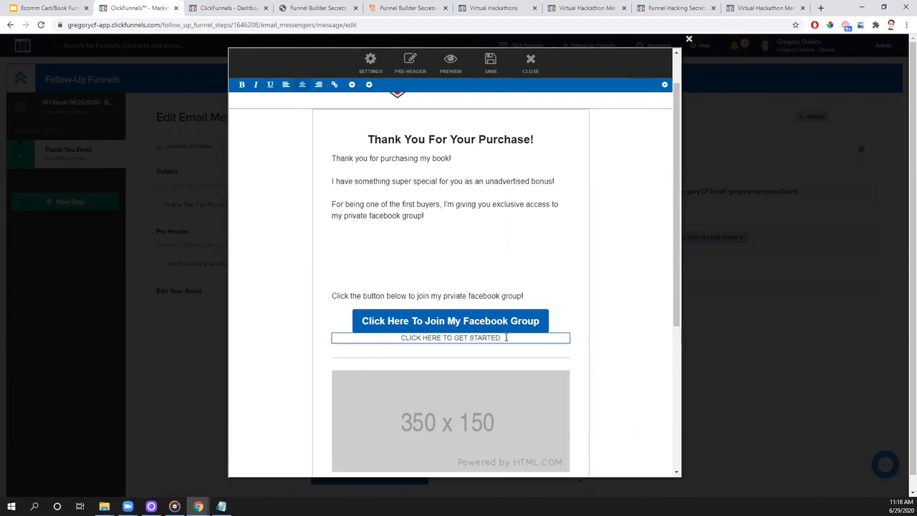
pyautogui.moveTo(501, 337); pyautogui.dragTo(402, 340)
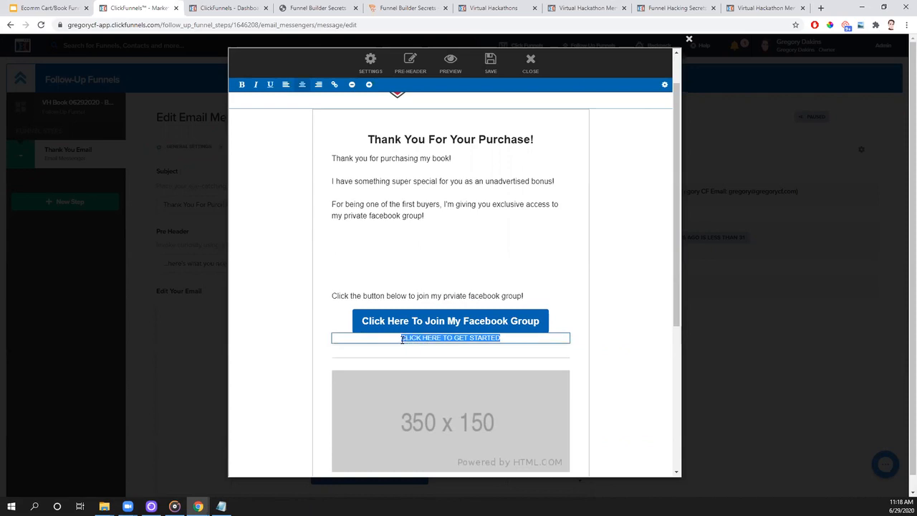
pyautogui.click(335, 86)
pyautogui.click(284, 84)
pyautogui.press('BackSpace')
pyautogui.press('BackSpace')
pyautogui.press('BackSpace')
pyautogui.press('BackSpace')
pyautogui.press('BackSpace')
pyautogui.press('BackSpace')
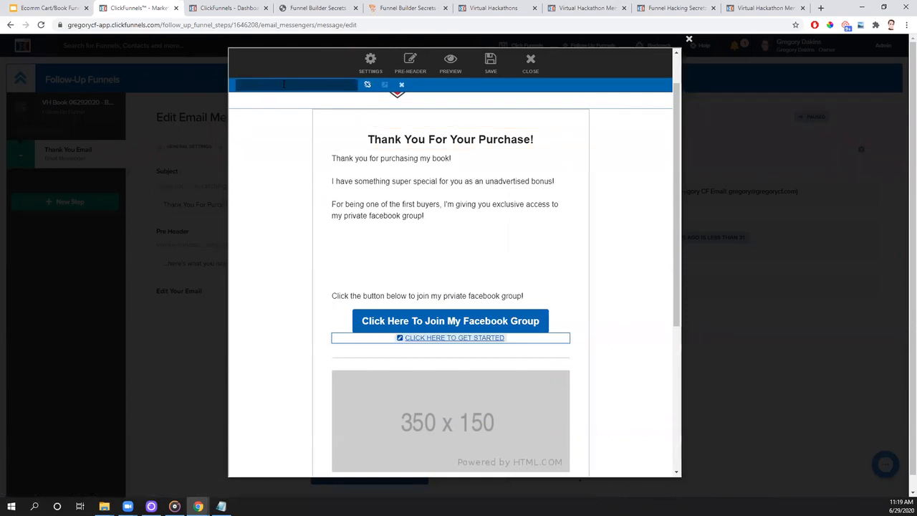
pyautogui.write('https://projectclickfunnels.com')
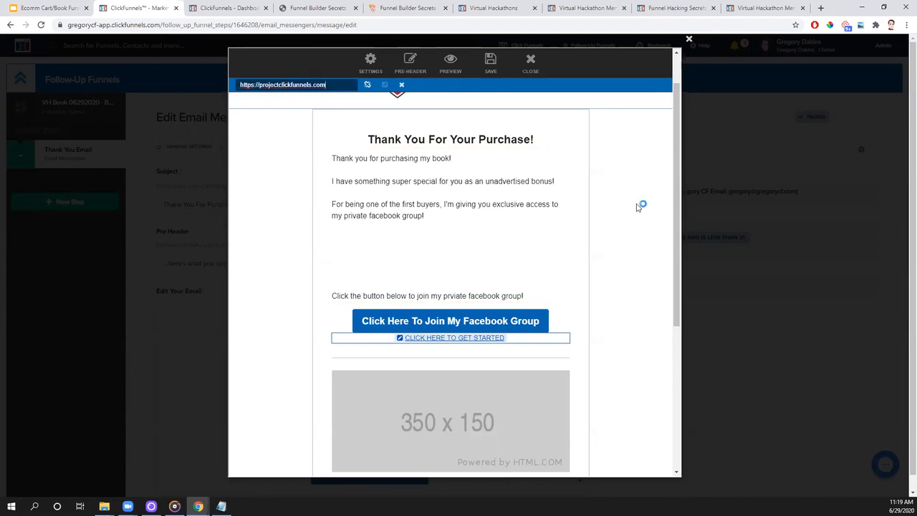
pyautogui.click(623, 226)
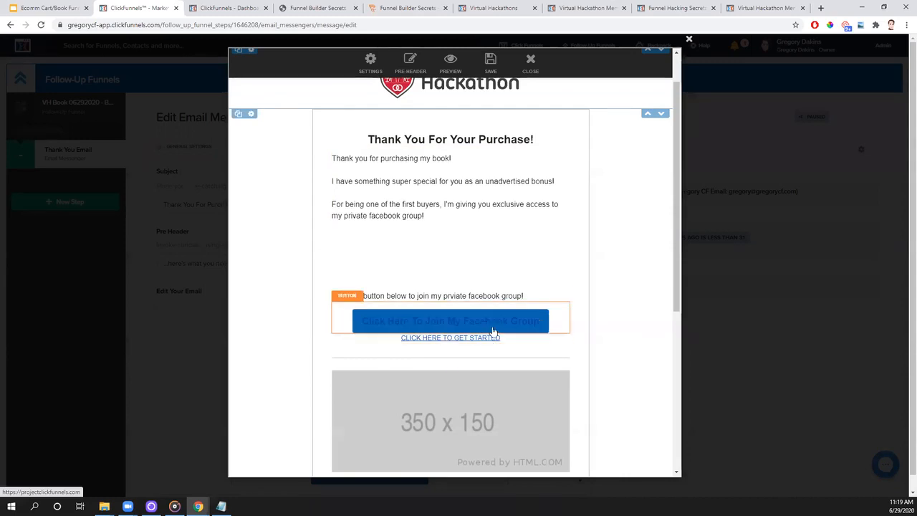
# - Delete the placeholder image below the divider and add a new image element in its place
pyautogui.scroll(-3, 602, 249)
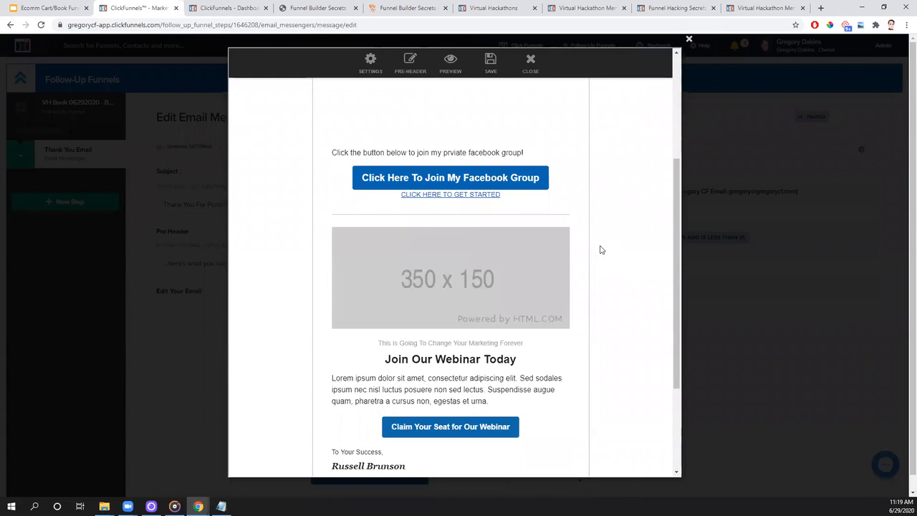
pyautogui.moveTo(532, 272)
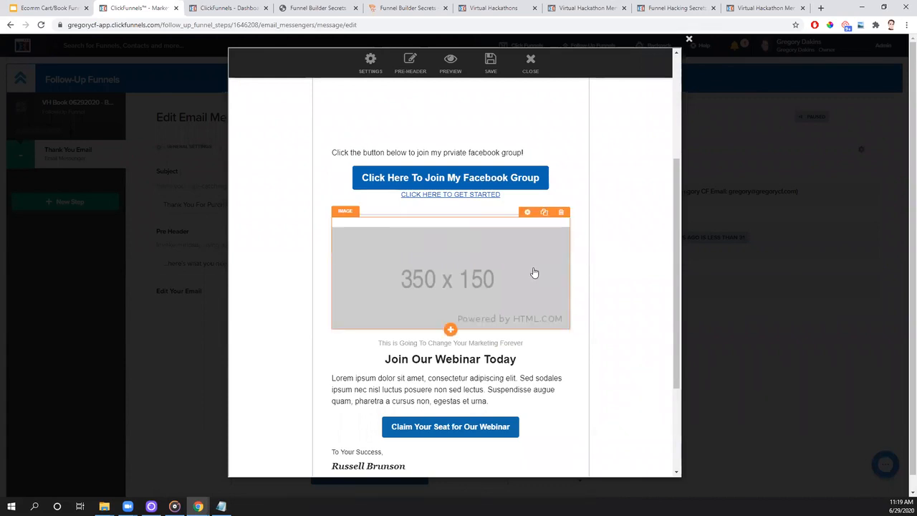
pyautogui.click(527, 212)
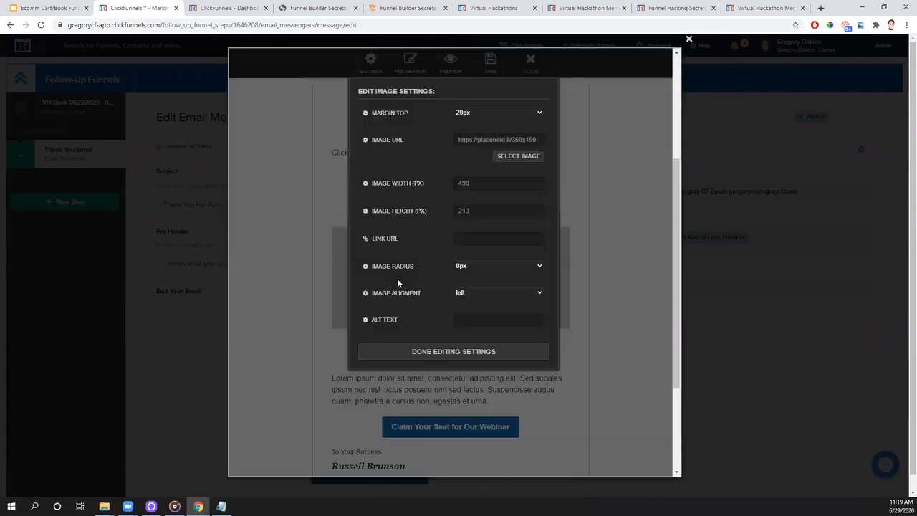
pyautogui.click(613, 193)
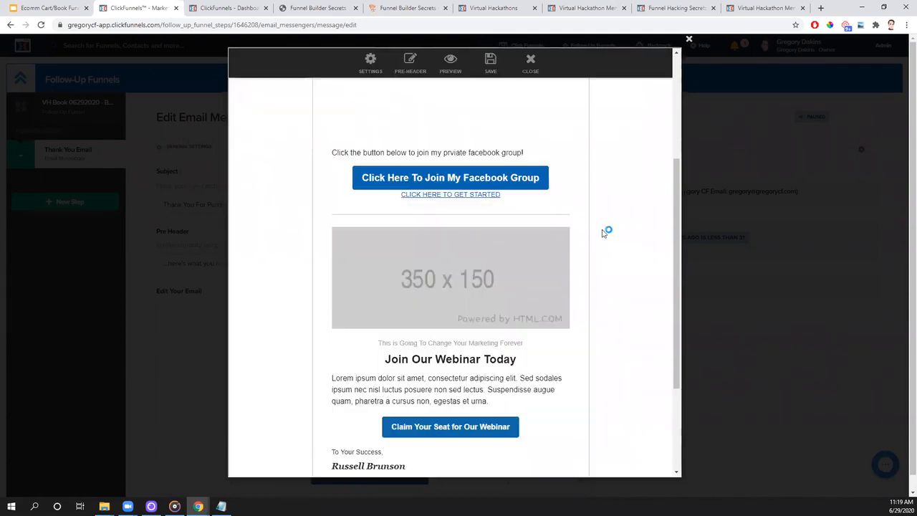
pyautogui.click(562, 212)
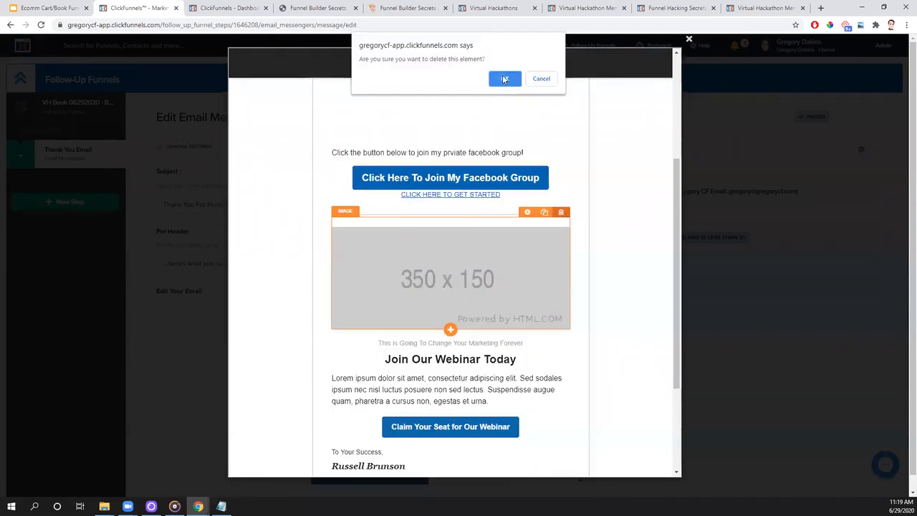
pyautogui.click(504, 79)
pyautogui.click(450, 217)
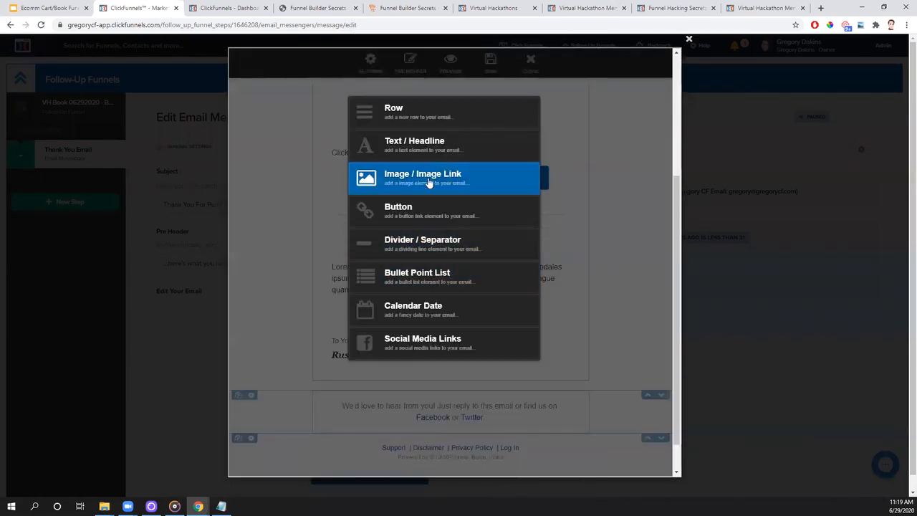
pyautogui.click(430, 184)
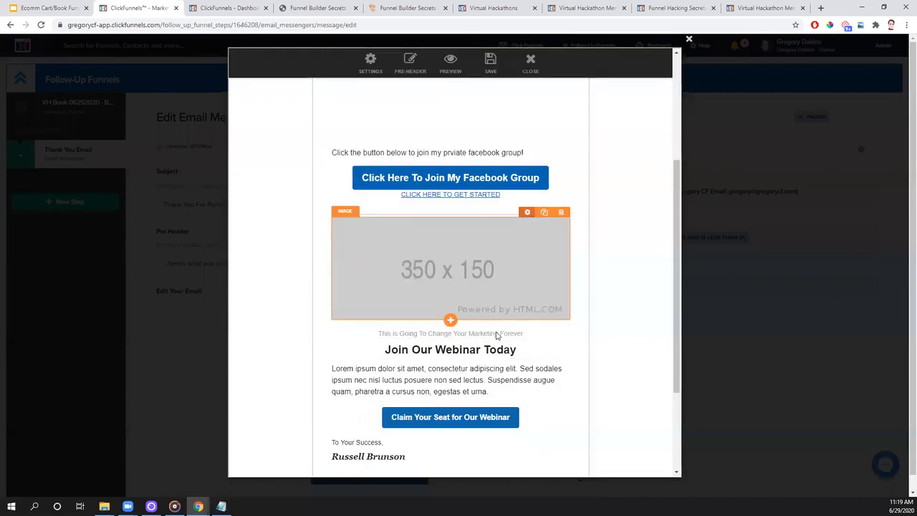
# - Set the new image element's picture to the judo photo with a play button from the image library
pyautogui.click(531, 214)
pyautogui.click(520, 159)
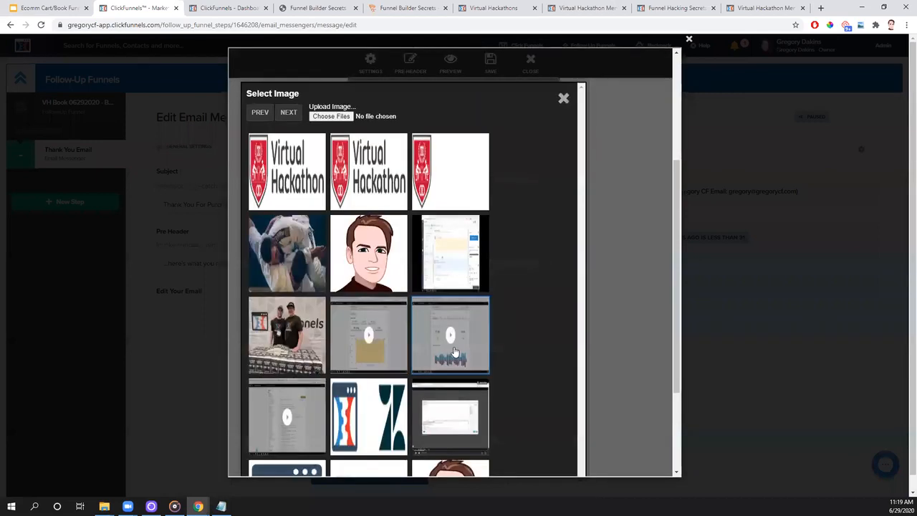
pyautogui.click(260, 116)
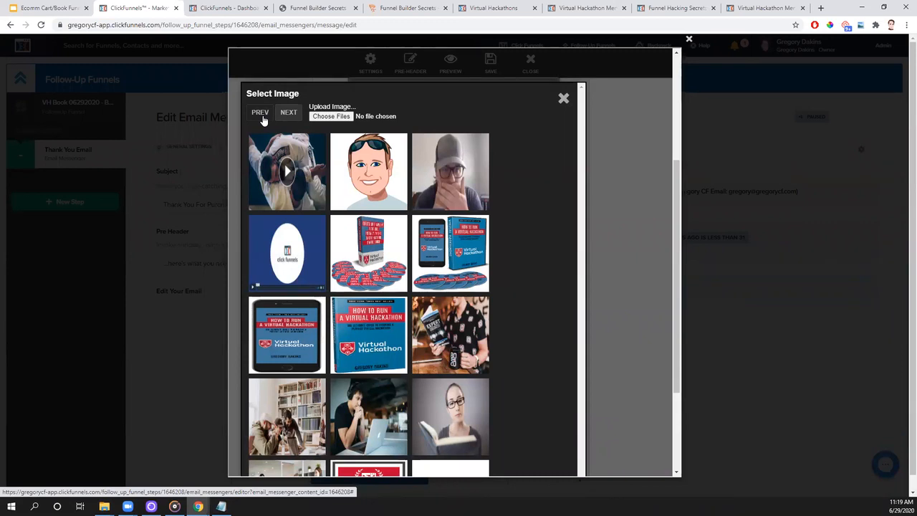
pyautogui.click(289, 179)
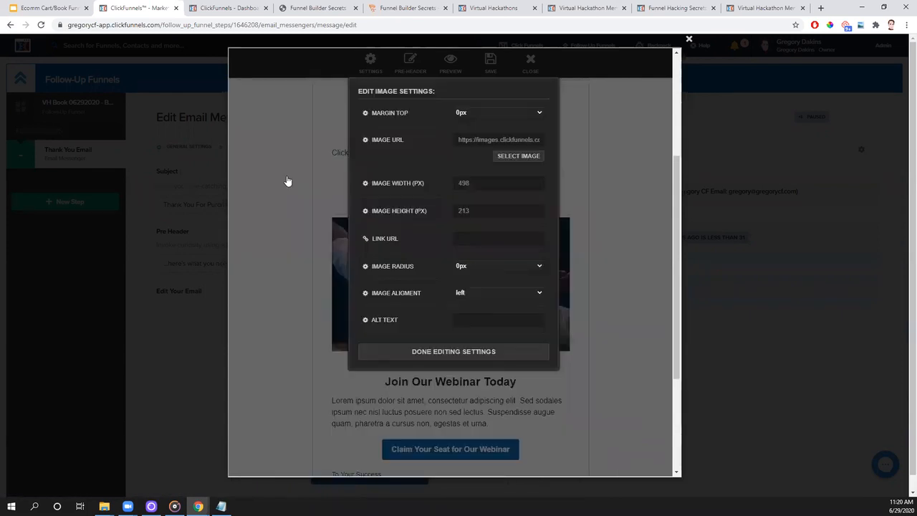
pyautogui.click(424, 352)
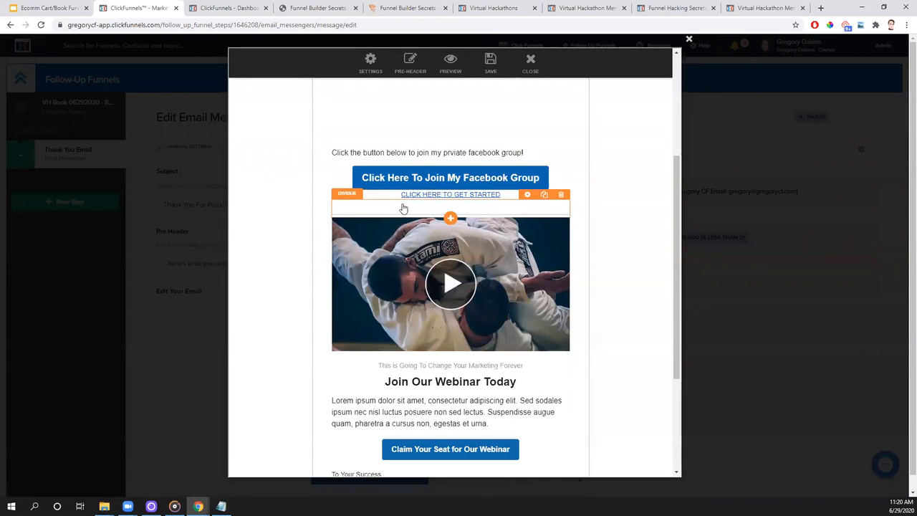
# - Open clickfunnels.com/business-tools in the Funnel Builder Secrets browser tab and launch the free Add Play Button tool
pyautogui.click(318, 8)
pyautogui.click(322, 25)
pyautogui.write('cli')
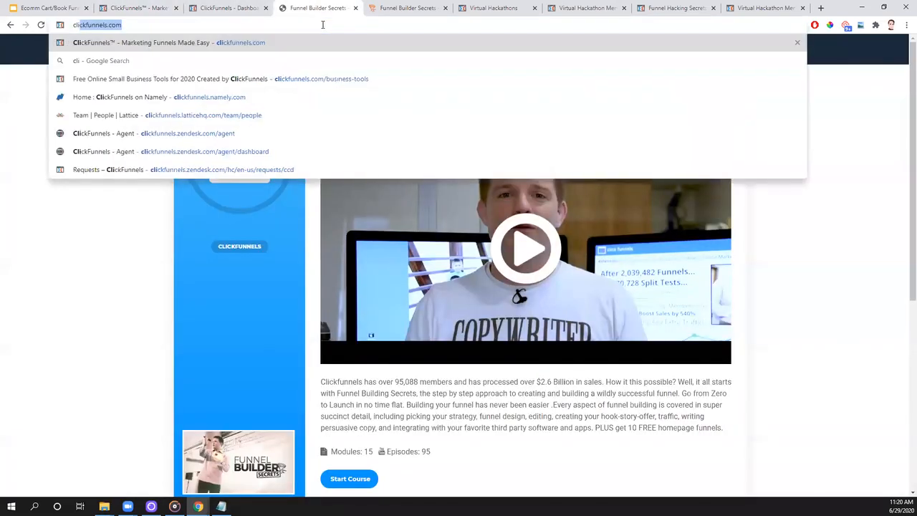
pyautogui.write('ckfunnels.com/busines')
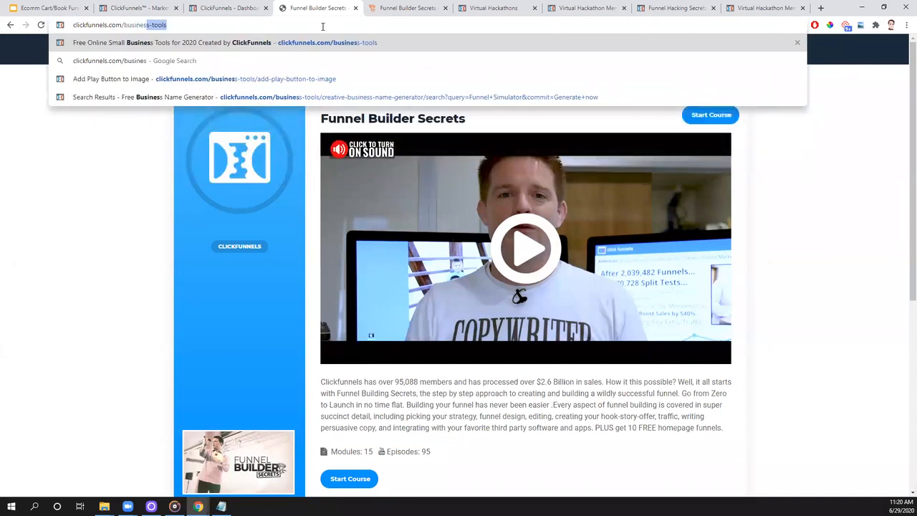
pyautogui.press('Return')
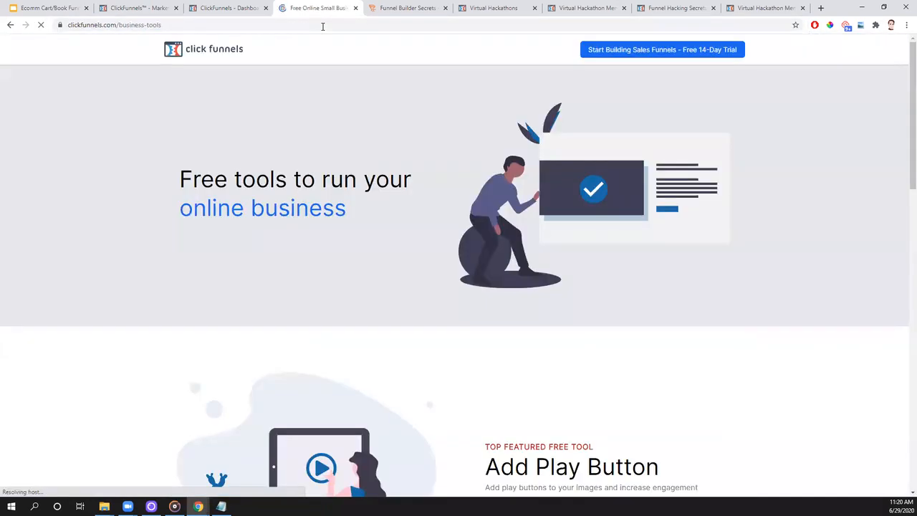
pyautogui.click(65, 25)
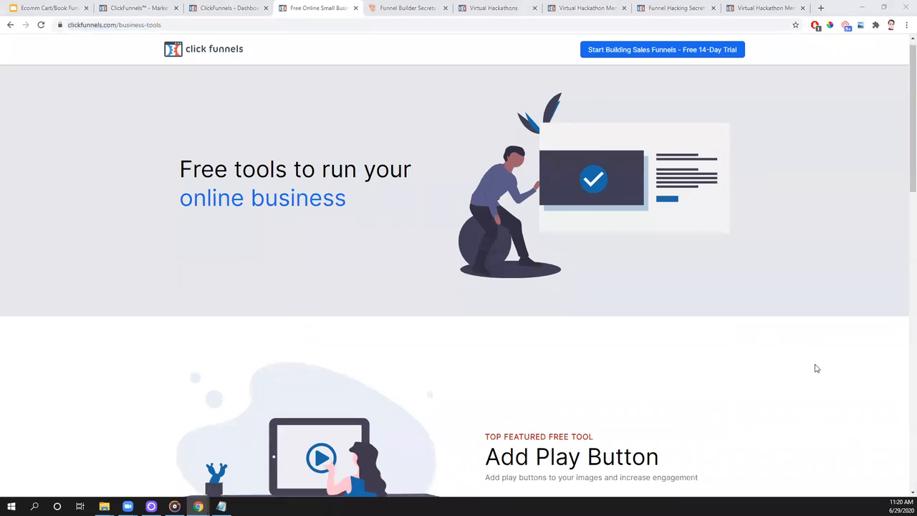
pyautogui.scroll(-3, 728, 369)
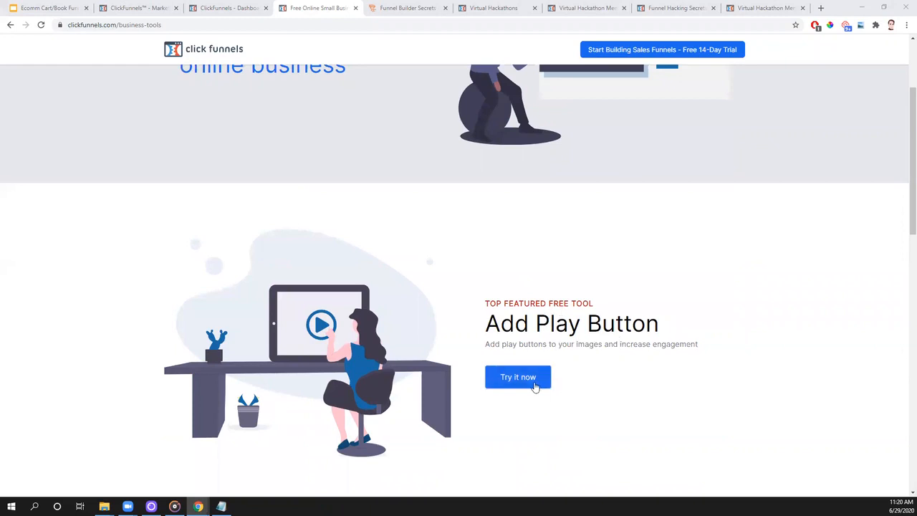
pyautogui.click(537, 381)
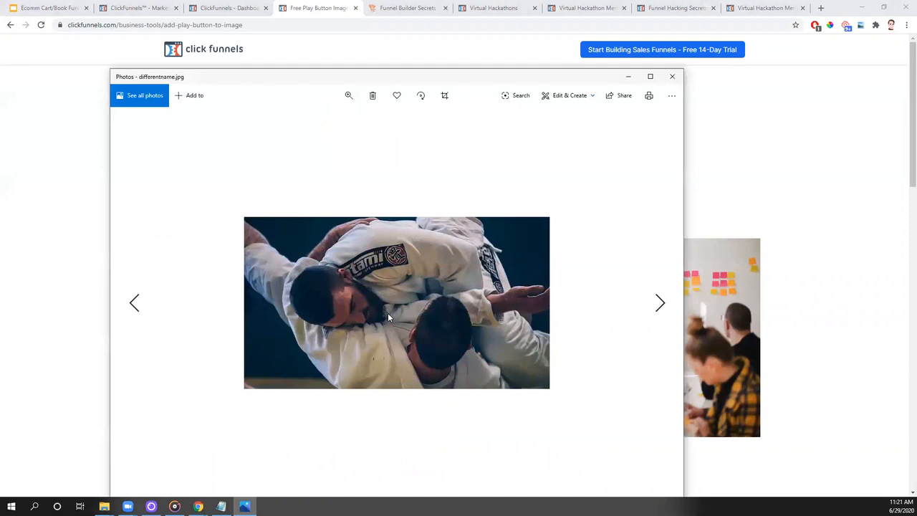
# - Add a play button to differentname.jpg from the Desktop and download the generated image
pyautogui.moveTo(286, 77); pyautogui.dragTo(348, 77)
pyautogui.hotkey('alt', 'Tab')
pyautogui.click(330, 151)
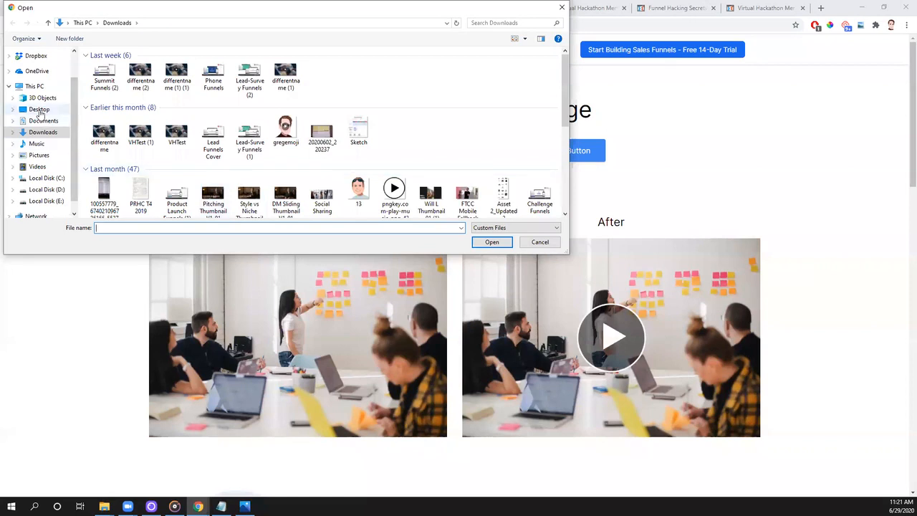
pyautogui.click(39, 109)
pyautogui.click(115, 117)
pyautogui.press('Return')
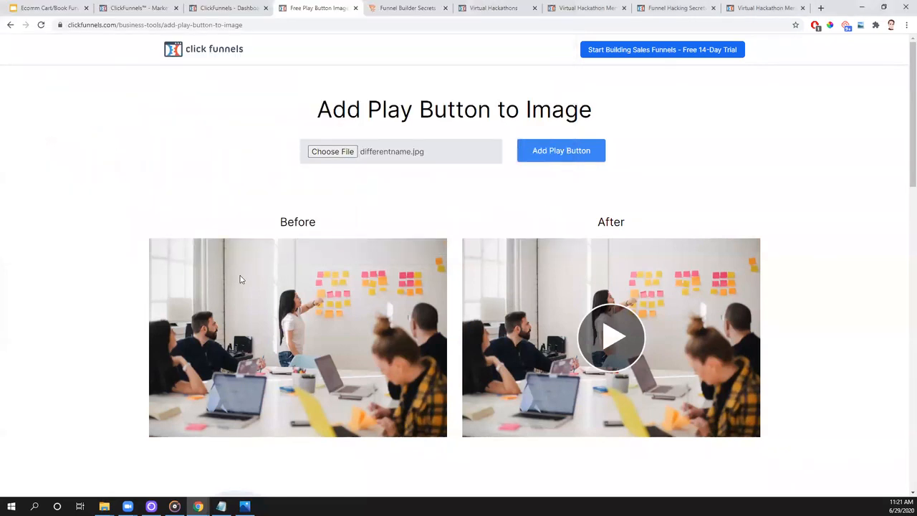
pyautogui.click(590, 159)
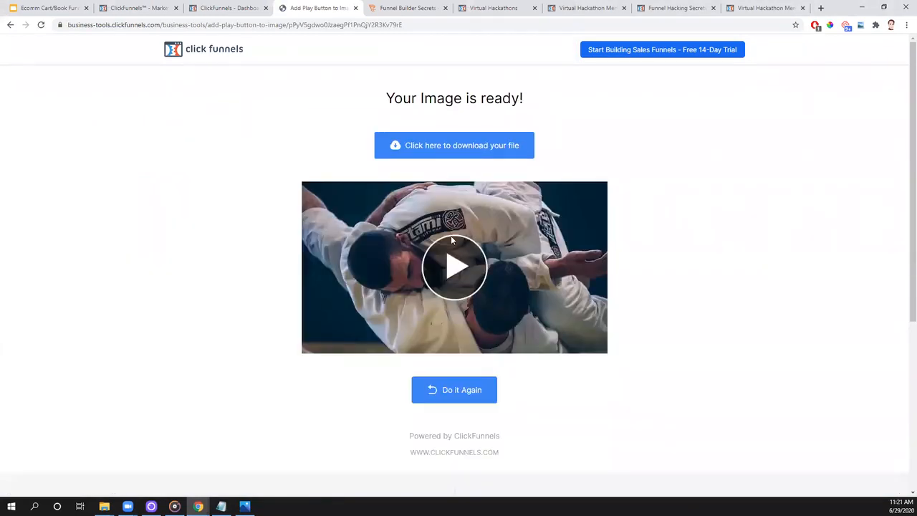
pyautogui.click(446, 149)
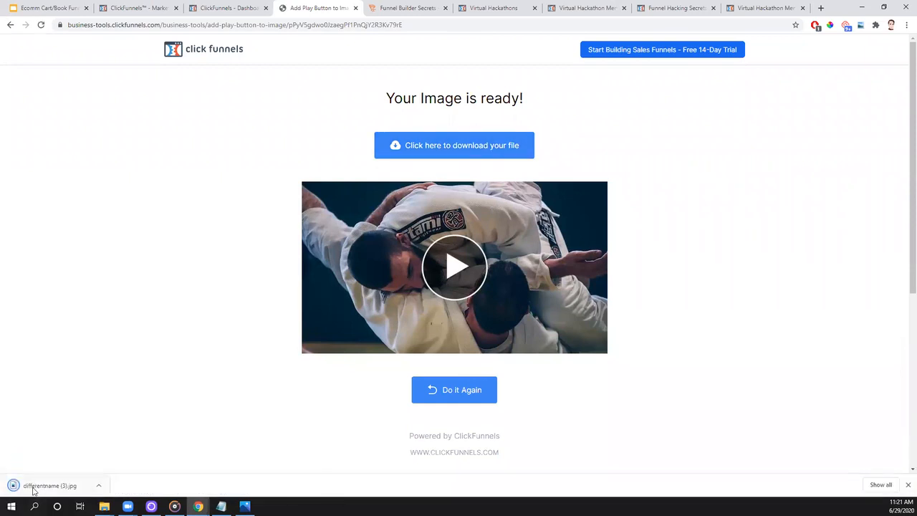
# - Return to the email editor, upload differentname (3).jpg, and use it as the picture of the image element
pyautogui.click(221, 6)
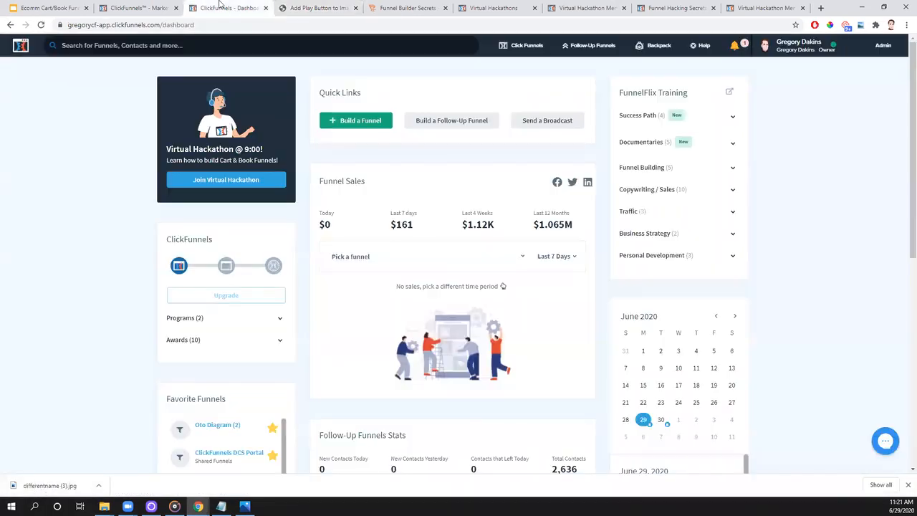
pyautogui.click(108, 7)
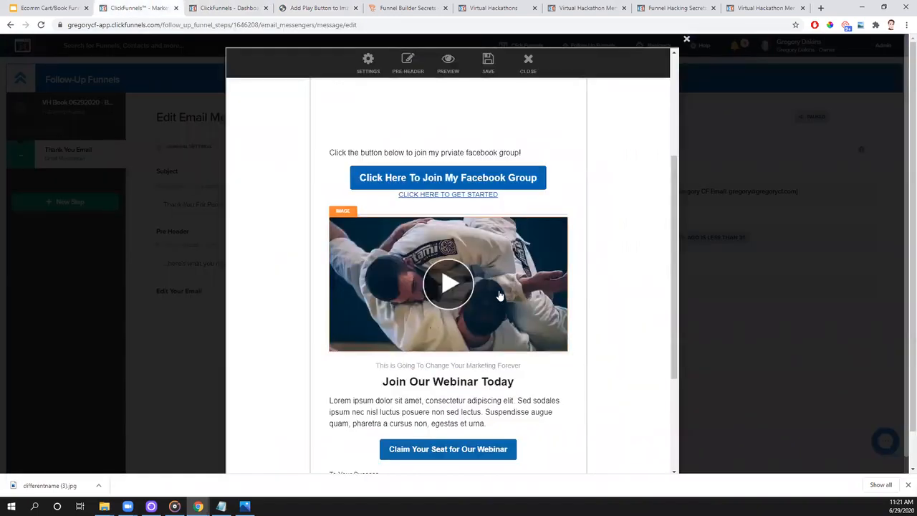
pyautogui.click(502, 222)
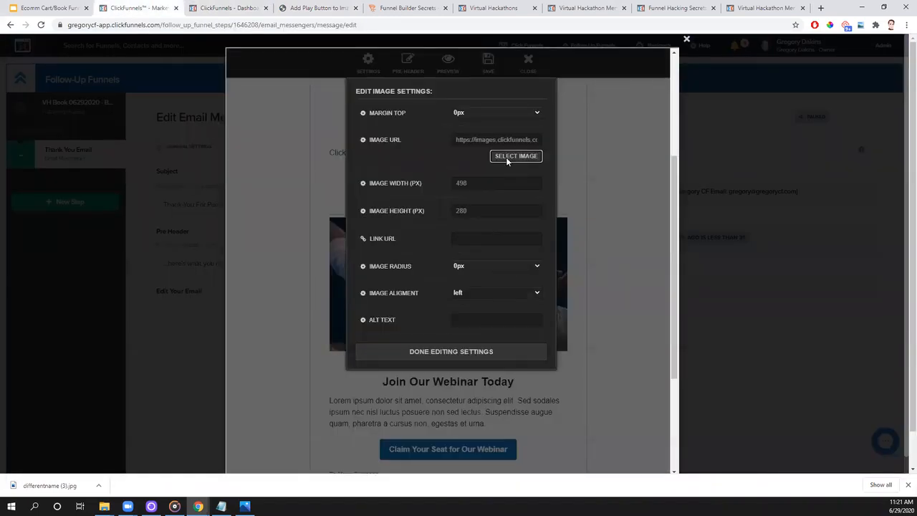
pyautogui.click(515, 156)
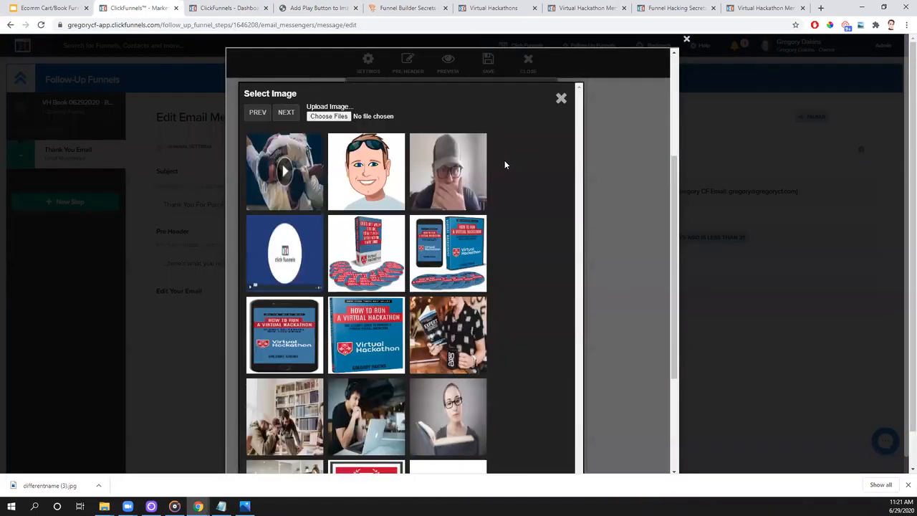
pyautogui.click(329, 116)
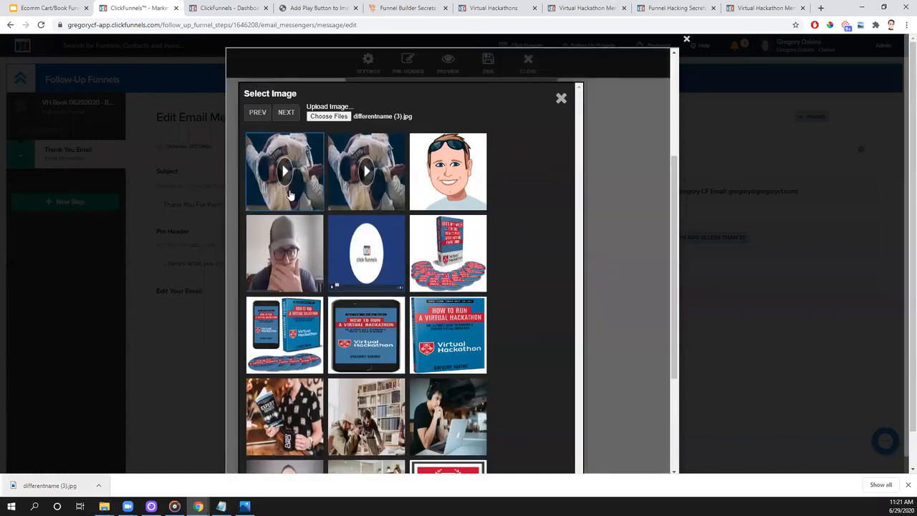
pyautogui.click(281, 179)
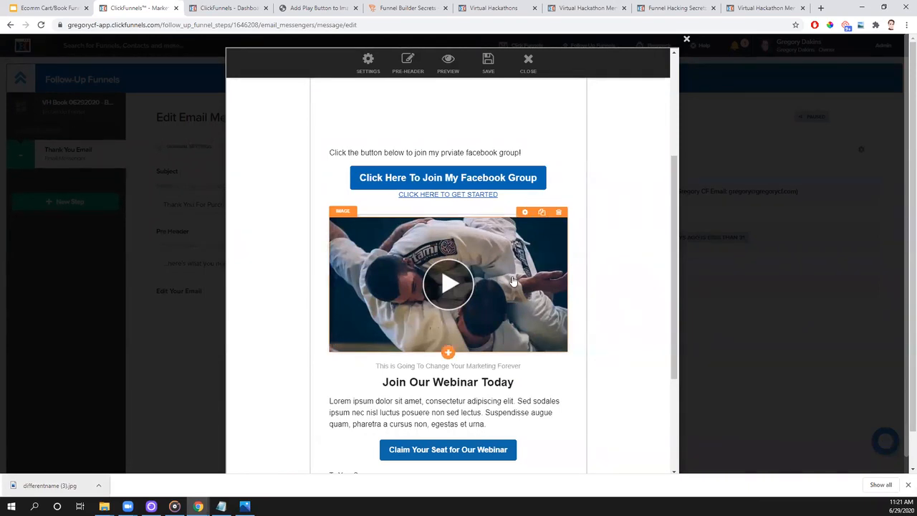
pyautogui.click(525, 212)
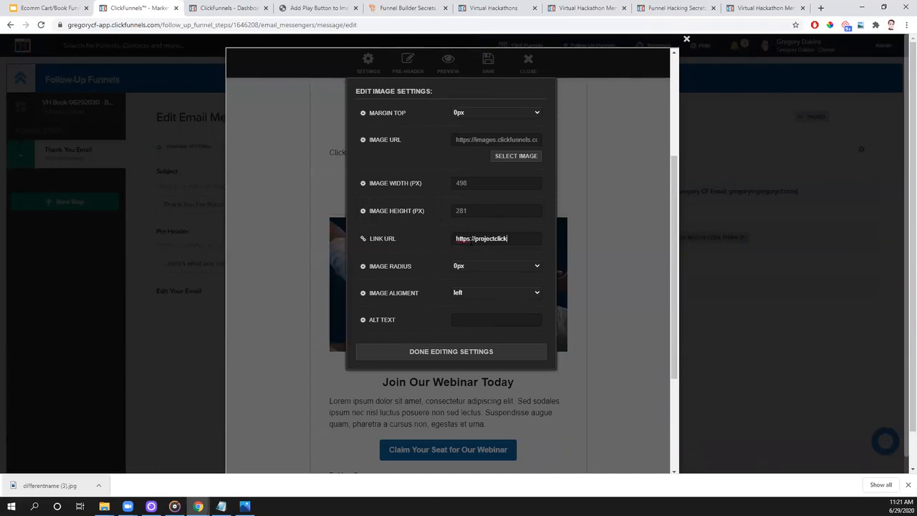
pyautogui.write('m')
pyautogui.click(465, 351)
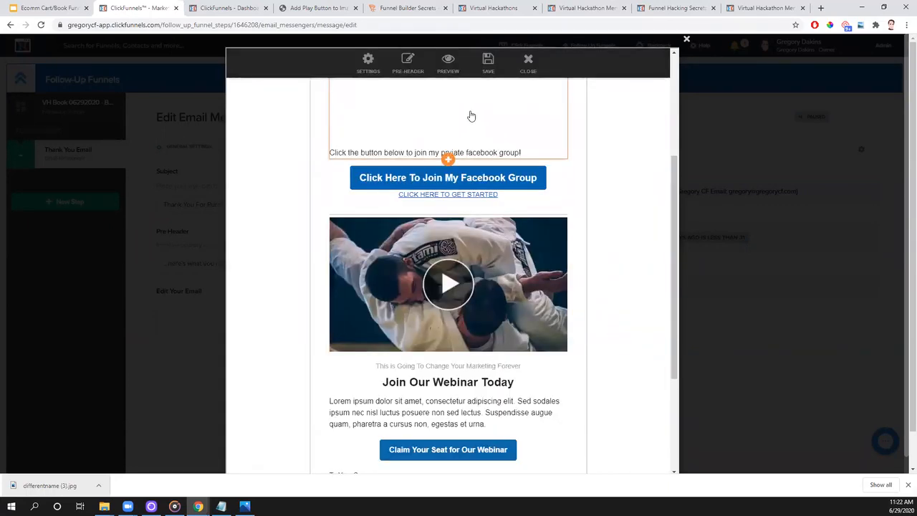
pyautogui.scroll(-2, 594, 319)
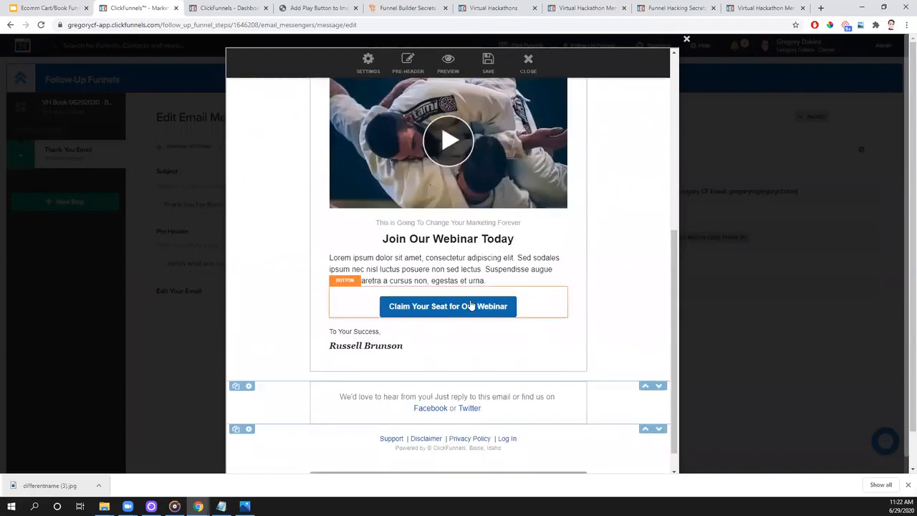
pyautogui.scroll(2, 495, 344)
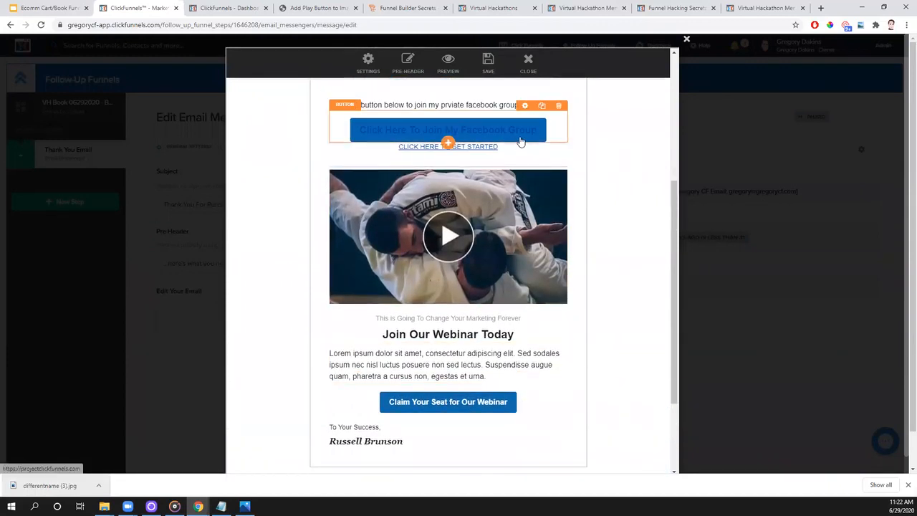
# - Duplicate the "Click Here To Join My Facebook Group" button, place the copy below the Lorem ipsum paragraph, and delete the webinar button there
pyautogui.click(542, 107)
pyautogui.moveTo(515, 440); pyautogui.dragTo(516, 424)
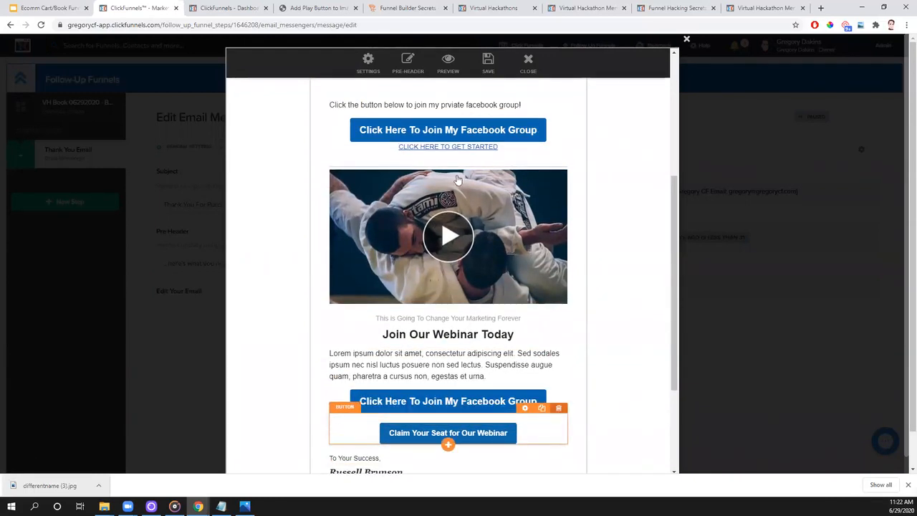
pyautogui.press('Delete')
pyautogui.click(503, 76)
pyautogui.scroll(-2, 408, 406)
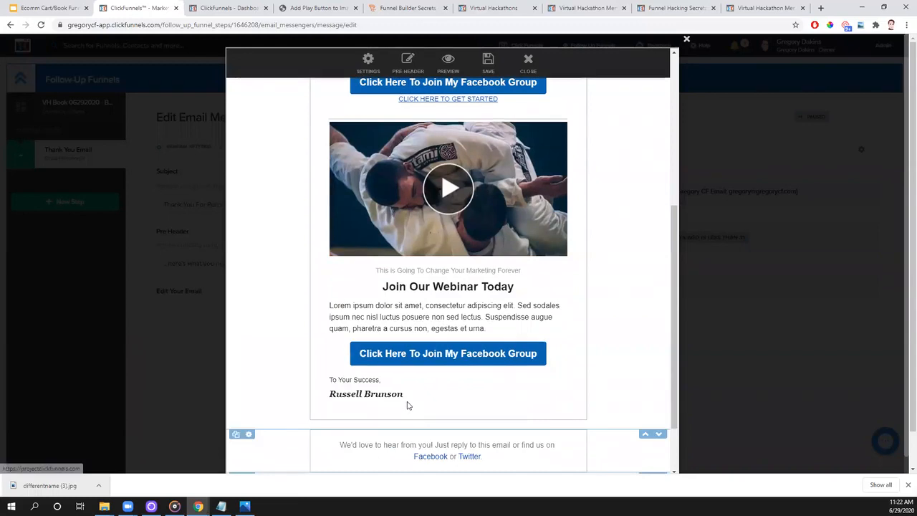
# - Replace the signature name under "To Your Success" with the sender's full name and save the email
pyautogui.click(418, 395)
pyautogui.doubleClick(409, 399)
pyautogui.press('BackSpace')
pyautogui.press('BackSpace')
pyautogui.press('BackSpace')
pyautogui.press('BackSpace')
pyautogui.press('BackSpace')
pyautogui.press('BackSpace')
pyautogui.press('BackSpace')
pyautogui.press('BackSpace')
pyautogui.click(595, 258)
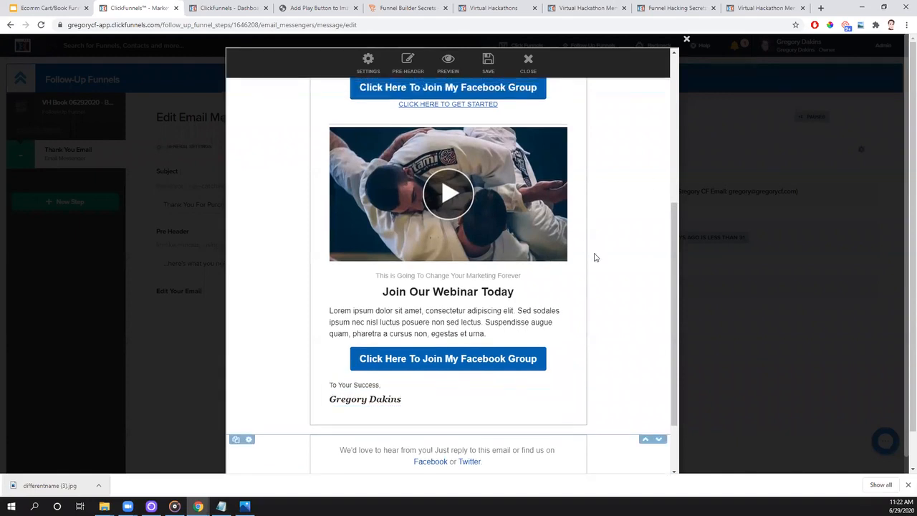
pyautogui.scroll(4, 594, 257)
pyautogui.click(488, 63)
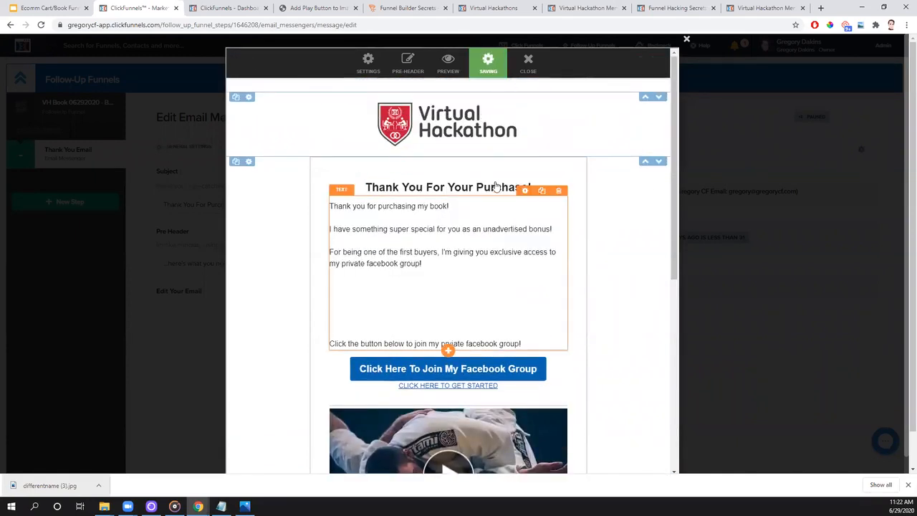
# - Preview the thank-you email, test the links of its button, text link and play-button image, and close the preview
pyautogui.click(448, 64)
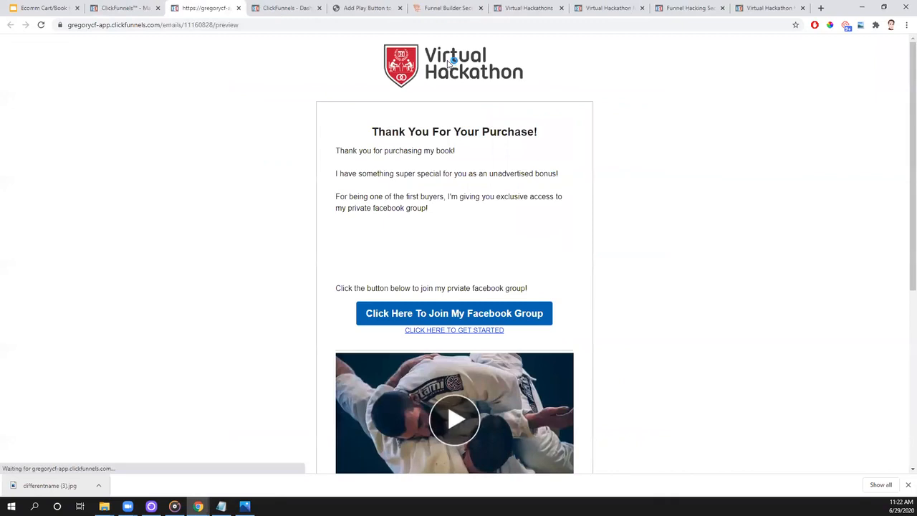
pyautogui.click(383, 320)
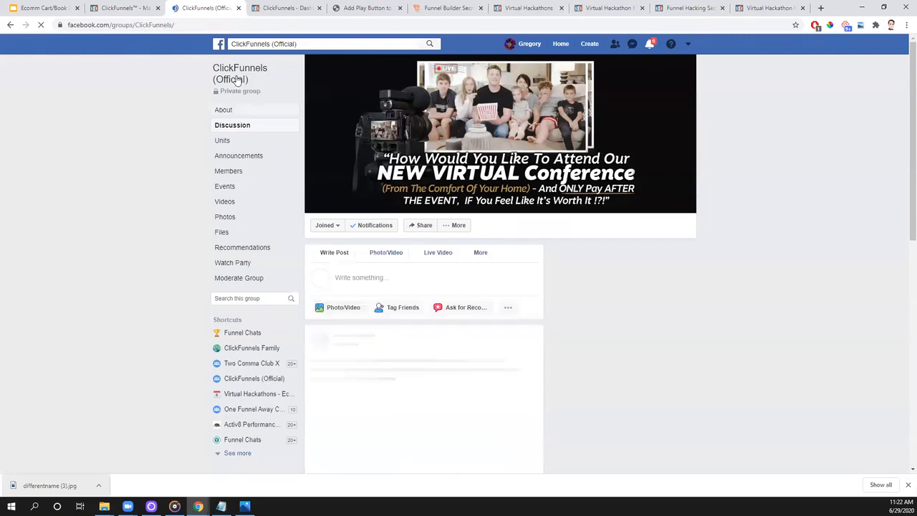
pyautogui.hotkey('alt', 'Left')
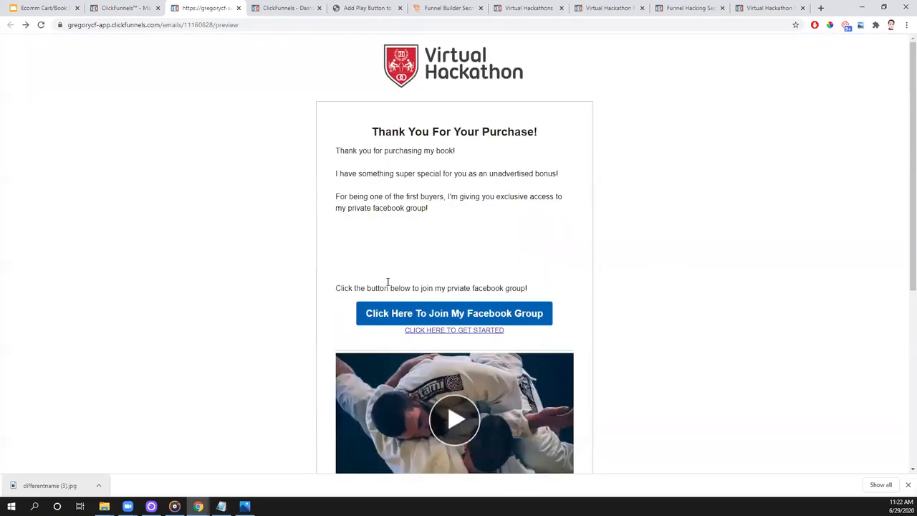
pyautogui.click(430, 331)
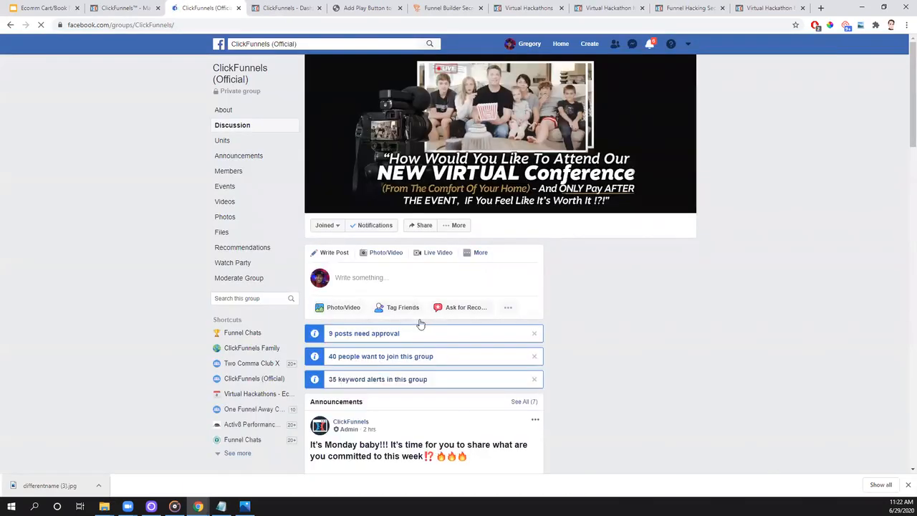
pyautogui.hotkey('alt', 'Left')
pyautogui.click(451, 402)
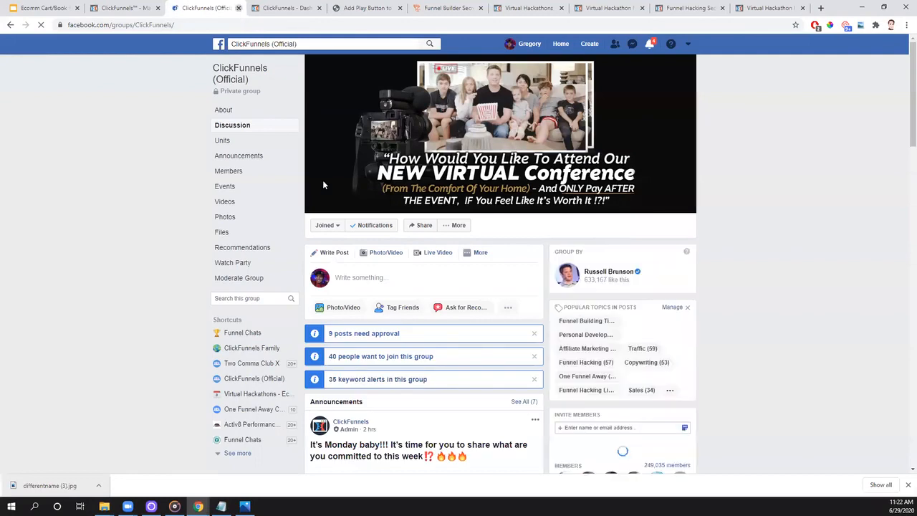
pyautogui.hotkey('ctrl', 'w')
# - Close the email editor and continue to the thank-you email's schedule settings
pyautogui.click(485, 80)
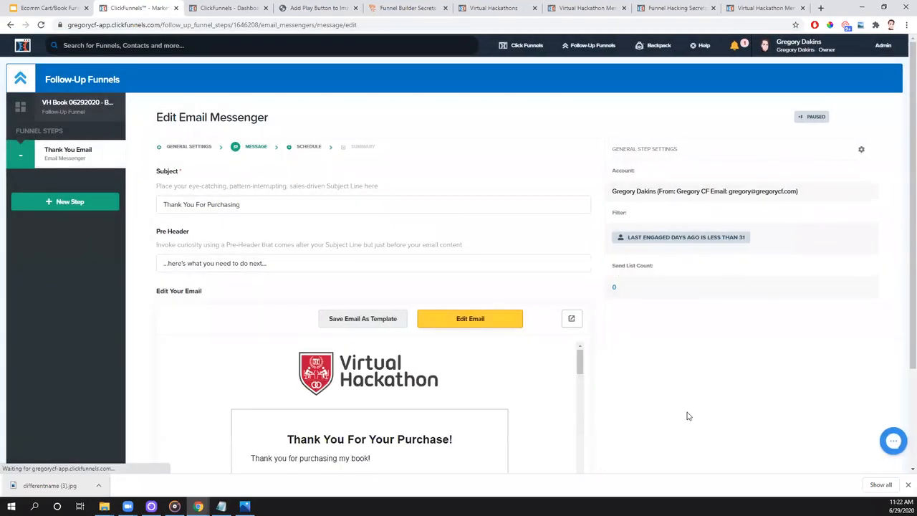
pyautogui.scroll(-3, 686, 416)
pyautogui.click(574, 401)
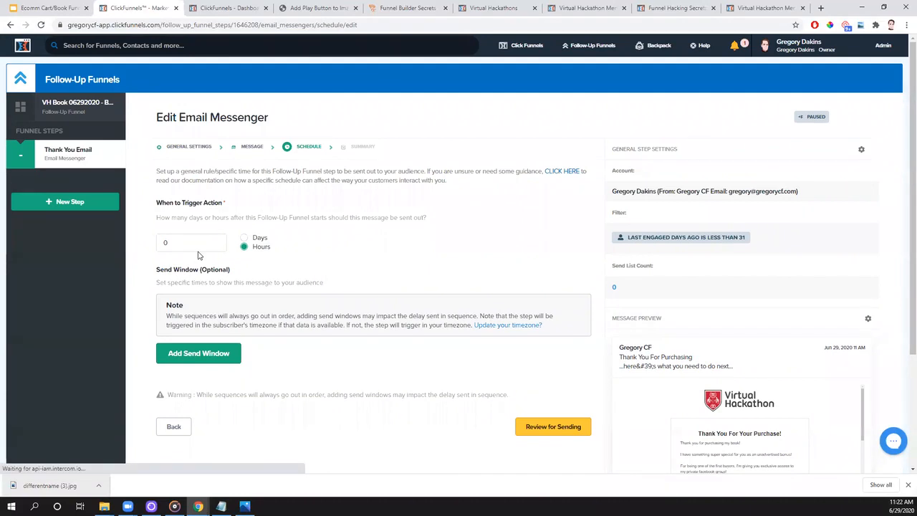
# - Switch the trigger delay's unit to Days and back to Hours
pyautogui.click(246, 239)
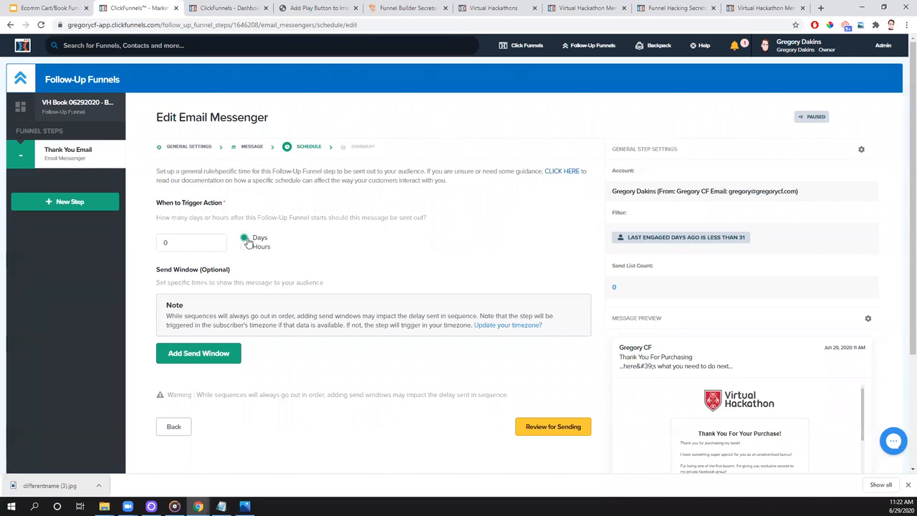
pyautogui.click(245, 248)
pyautogui.moveTo(196, 246); pyautogui.dragTo(150, 254)
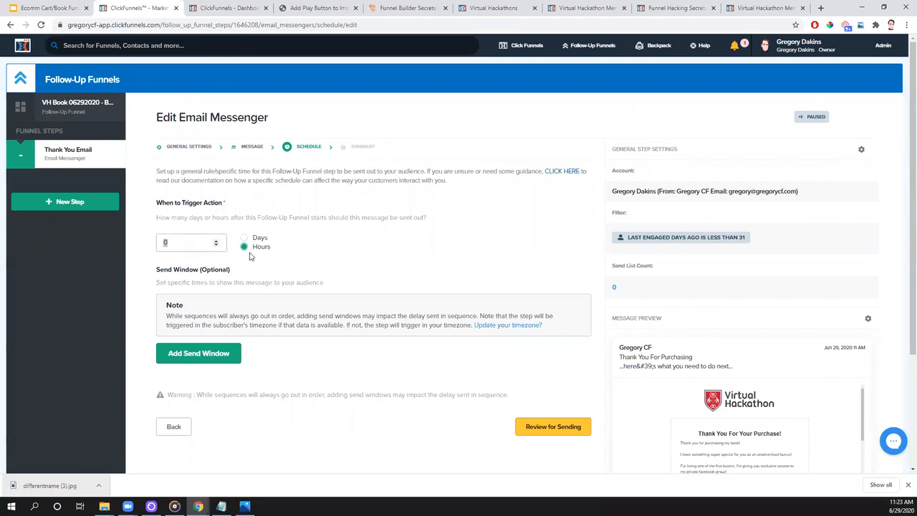
# - Add a send window to the schedule and set its times to 8:00 am - 4:00 pm
pyautogui.click(223, 357)
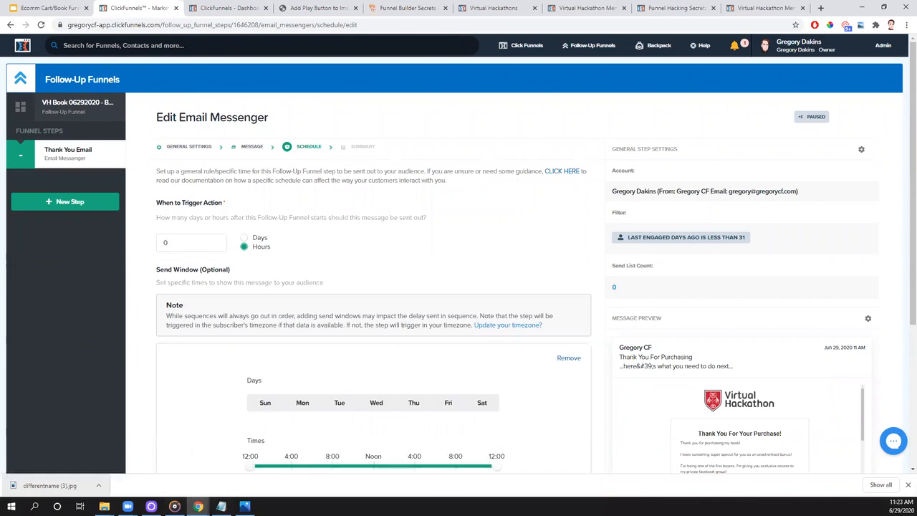
pyautogui.click(908, 485)
pyautogui.scroll(-1, 469, 375)
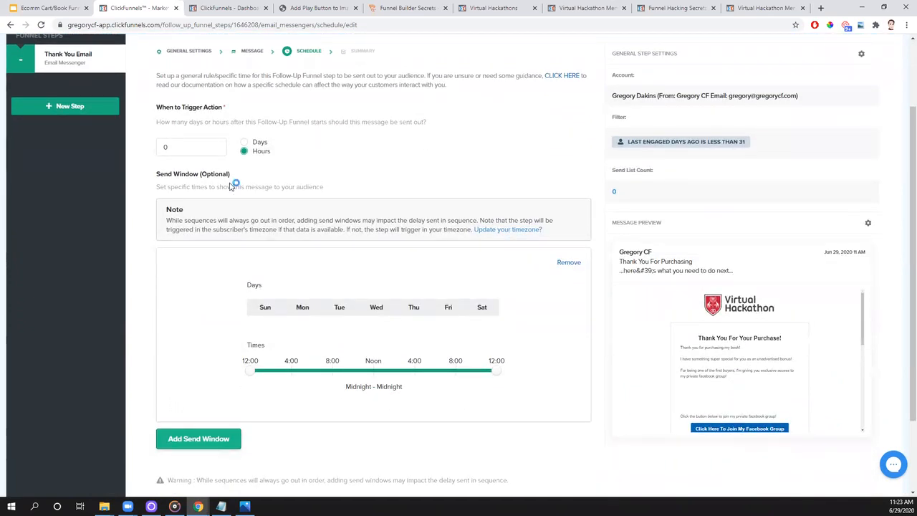
pyautogui.moveTo(251, 371); pyautogui.dragTo(333, 372)
pyautogui.moveTo(486, 374); pyautogui.dragTo(414, 372)
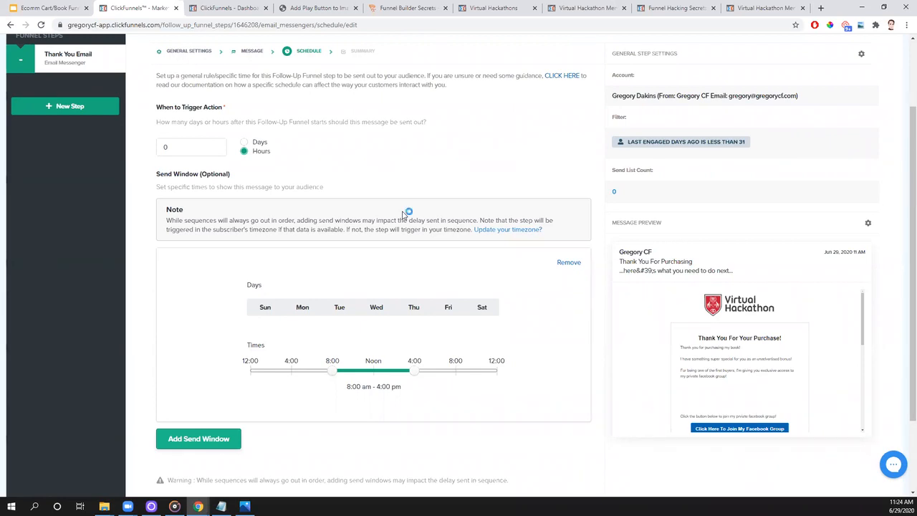
# - Open the account menu to locate Account Settings
pyautogui.scroll(3, 479, 262)
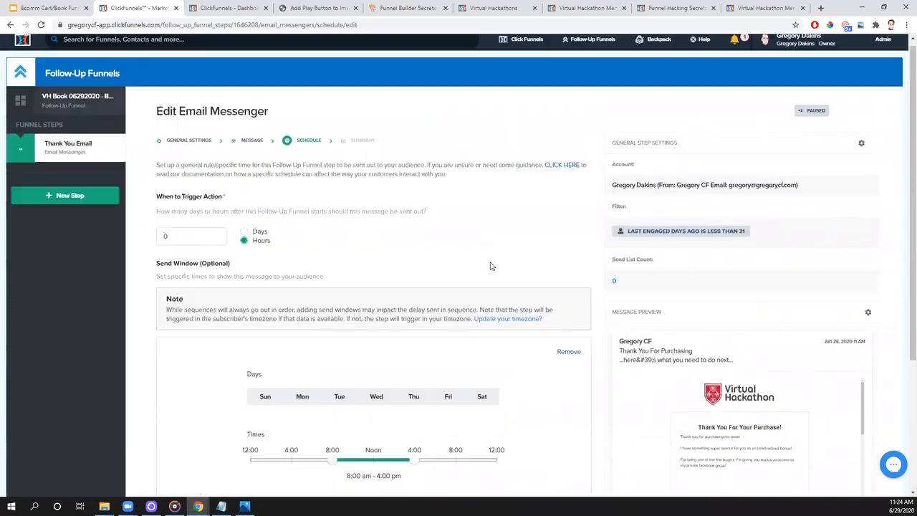
pyautogui.click(799, 43)
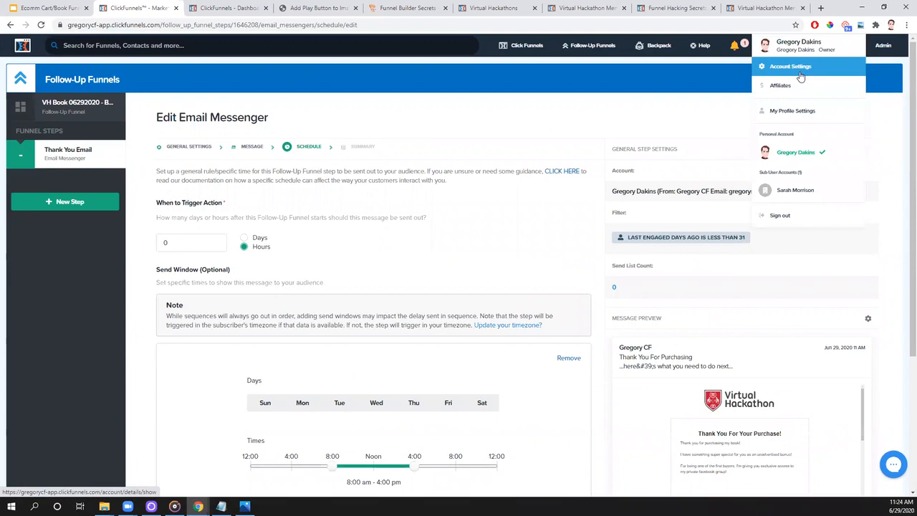
# - Remove the send window from the schedule and continue to the sending summary
pyautogui.scroll(-2, 563, 422)
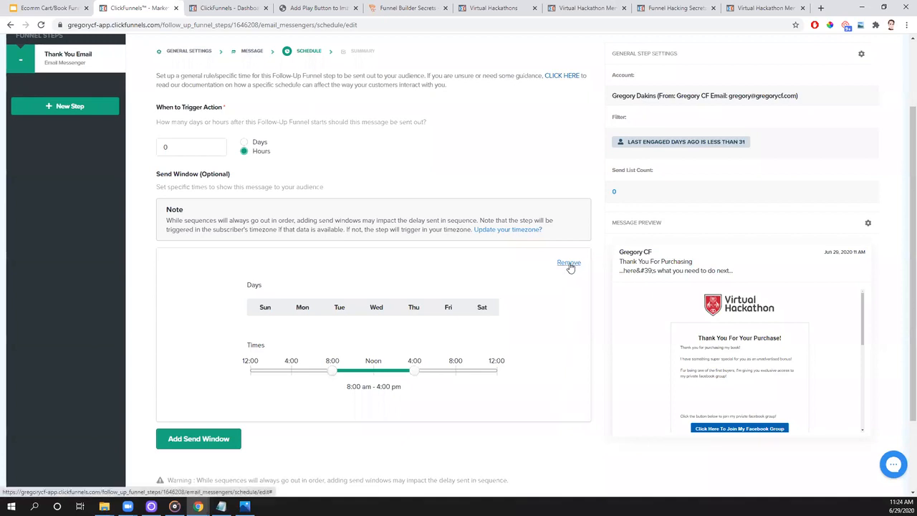
pyautogui.click(569, 264)
pyautogui.click(560, 342)
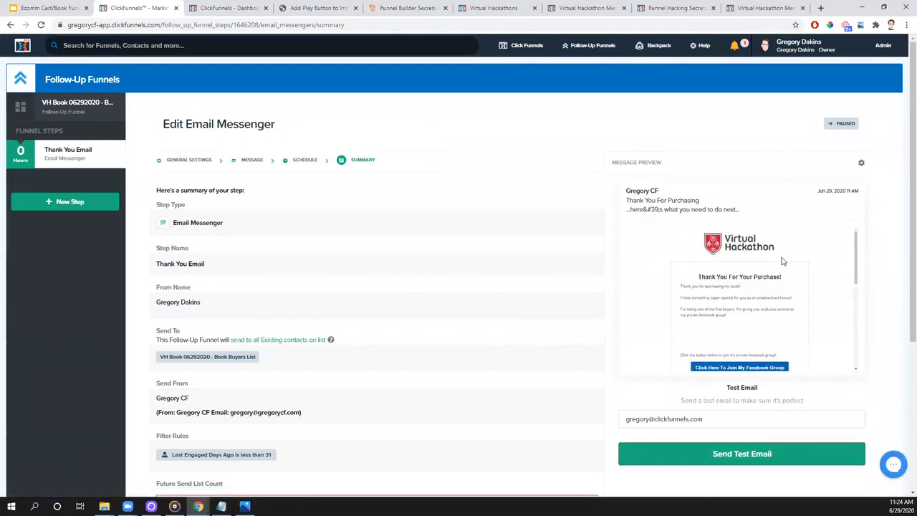
# - Send a test of the thank-you email to the prefilled e-mail address
pyautogui.moveTo(729, 419); pyautogui.dragTo(620, 427)
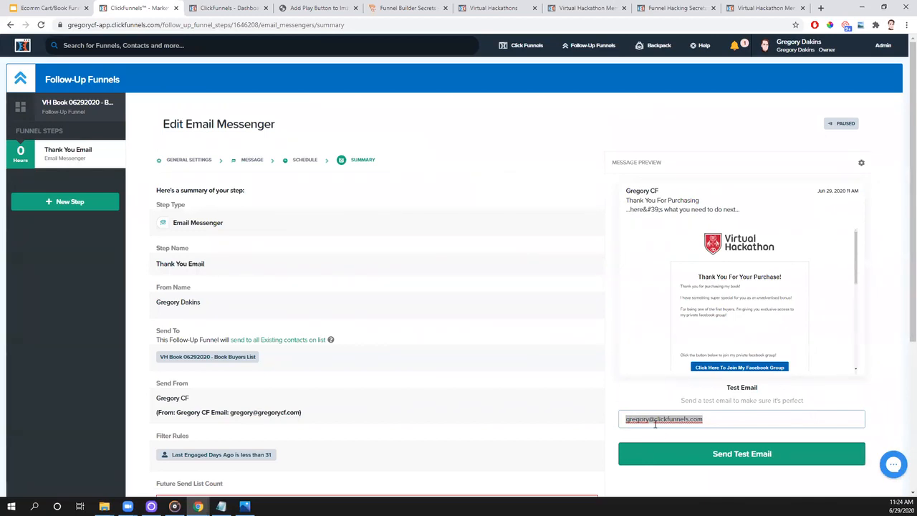
pyautogui.click(765, 468)
pyautogui.click(764, 466)
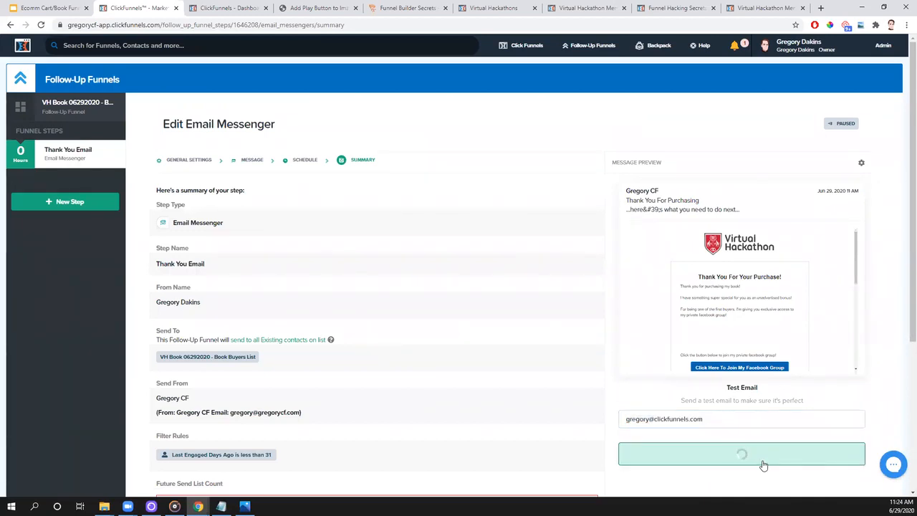
# - Bring the Gmail tab with the received test email into view and test its Facebook group button
pyautogui.click(768, 8)
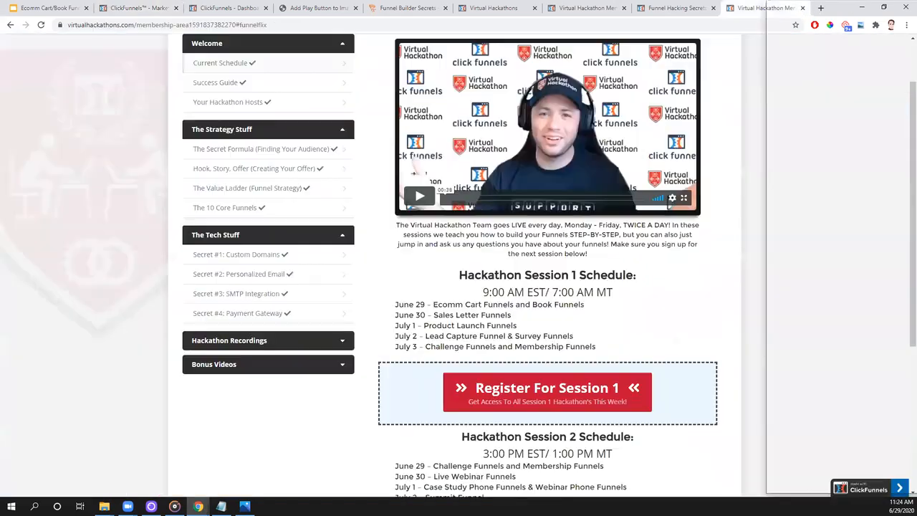
pyautogui.moveTo(769, 8); pyautogui.dragTo(916, 10)
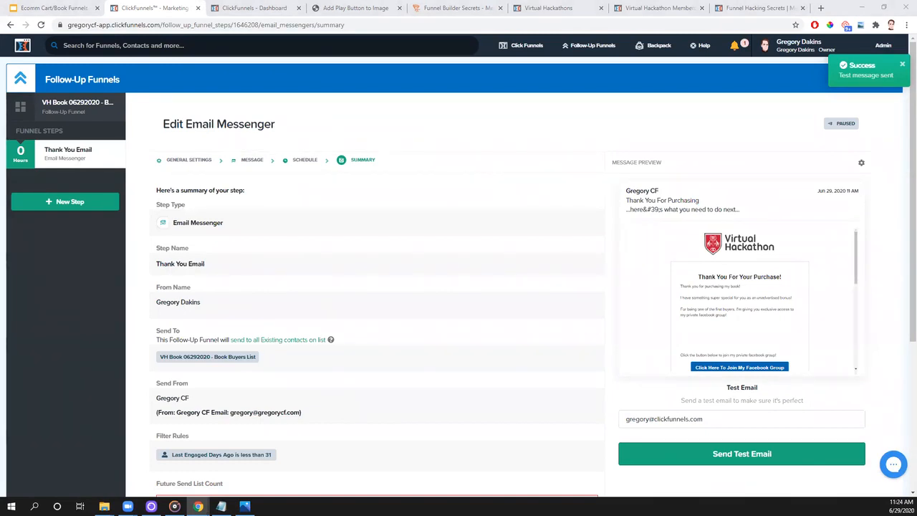
pyautogui.moveTo(326, 0); pyautogui.dragTo(273, 37)
pyautogui.scroll(-3, 349, 251)
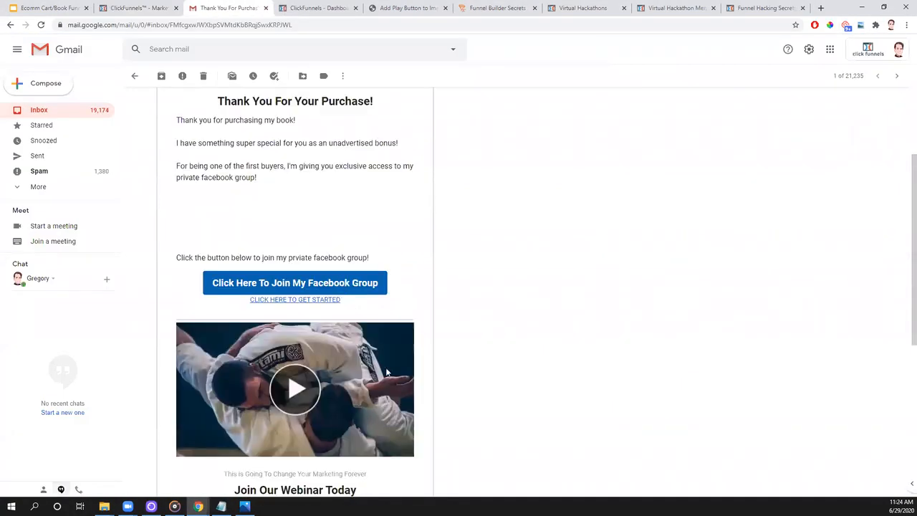
pyautogui.click(344, 285)
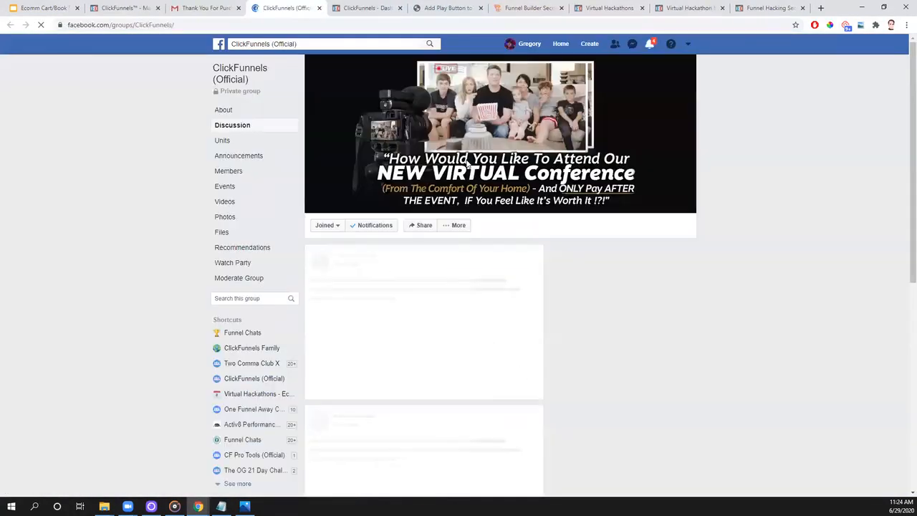
pyautogui.scroll(-2, 467, 165)
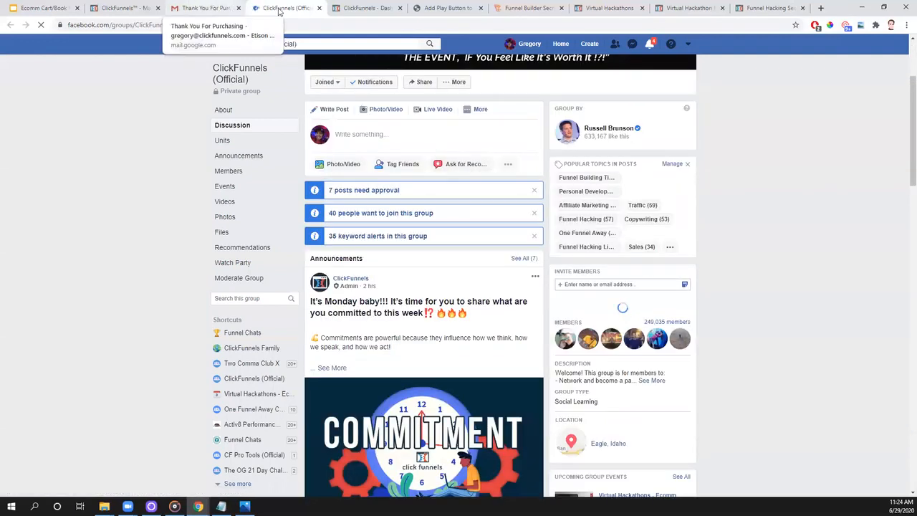
pyautogui.moveTo(209, 9); pyautogui.dragTo(293, 23)
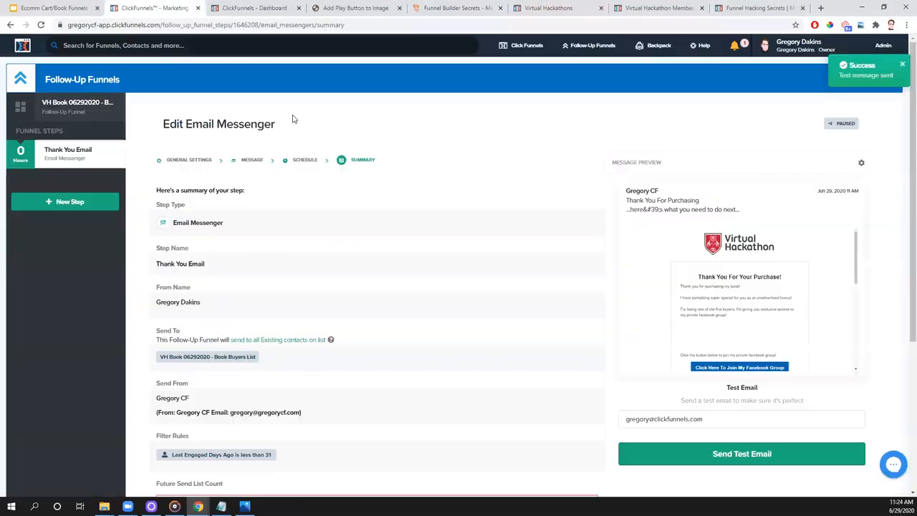
# - Return to the ClickFunnels summary and make the Thank You Email step live
pyautogui.scroll(-3, 645, 290)
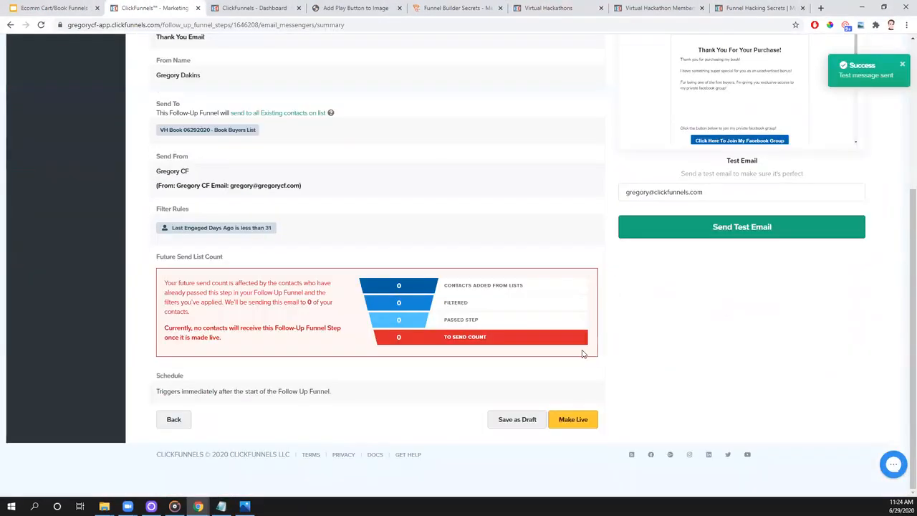
pyautogui.click(590, 421)
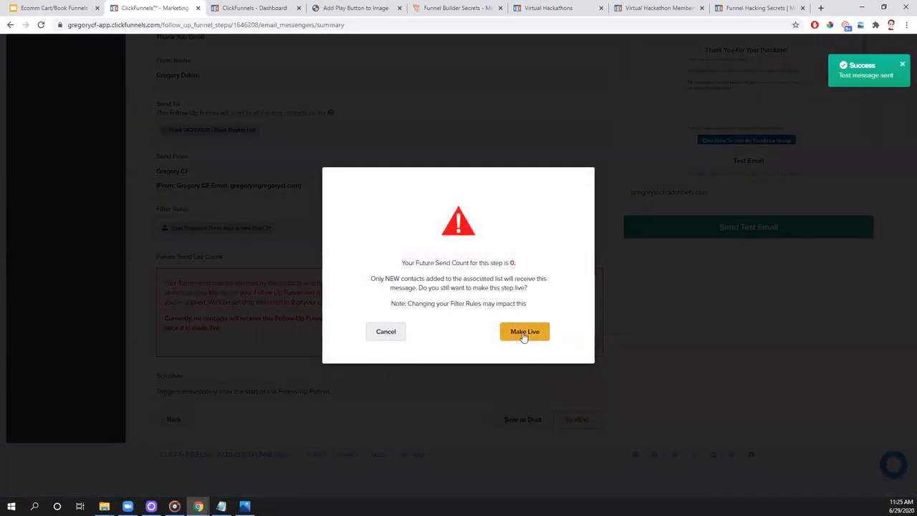
pyautogui.click(524, 333)
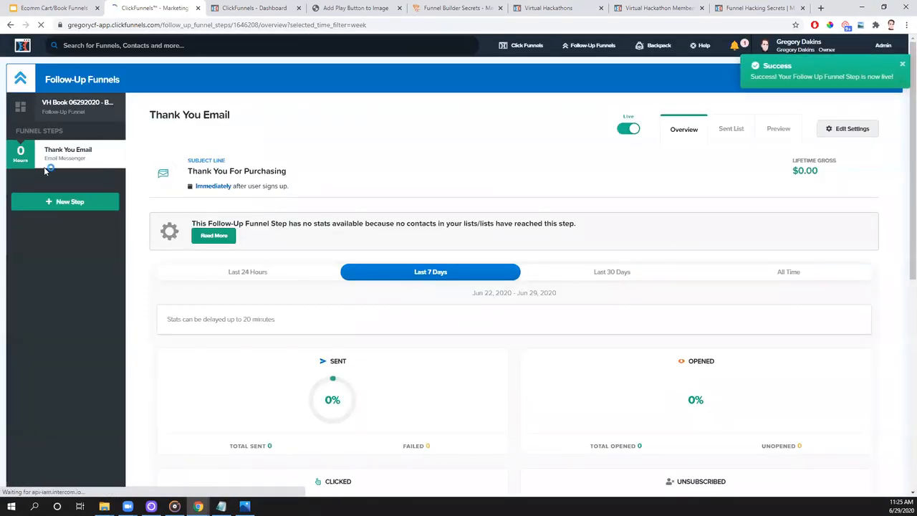
# - Examine the Thank You Email step's overview statistics for the last 7 days, including sends, opens, clicks and earnings
pyautogui.moveTo(96, 160)
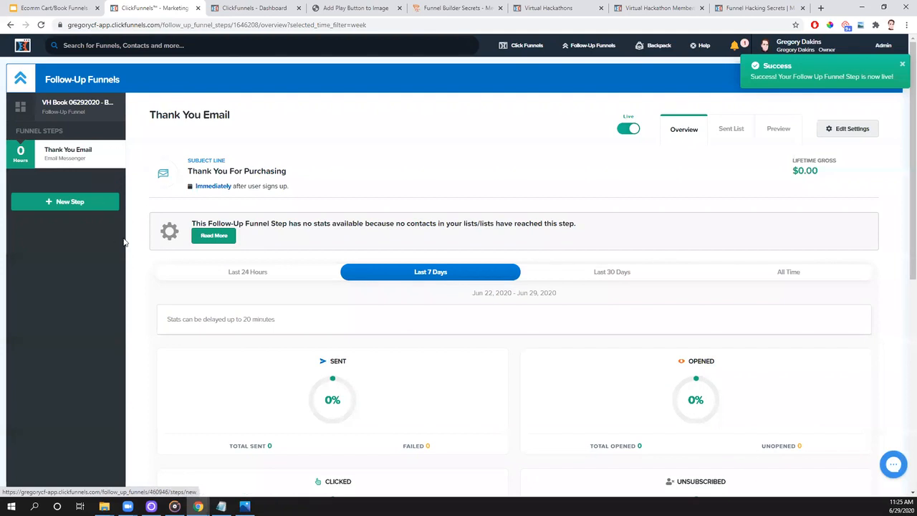
pyautogui.moveTo(50, 163)
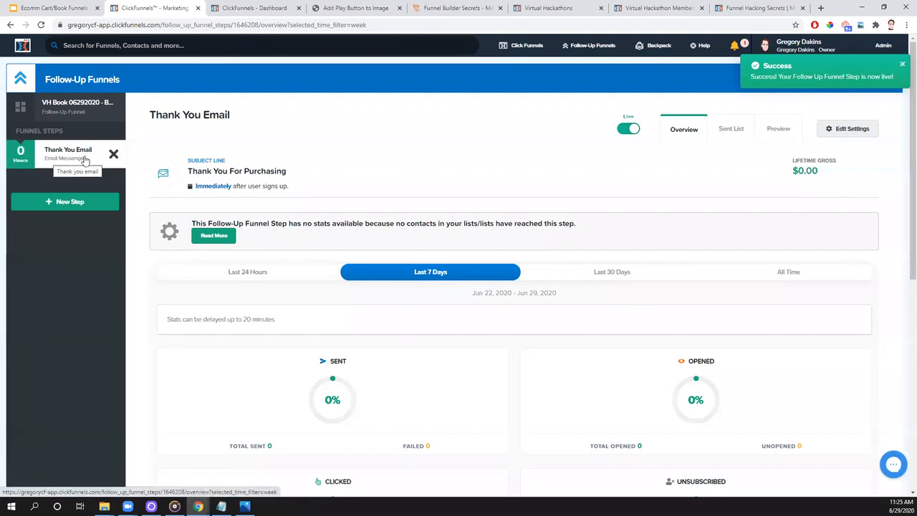
pyautogui.scroll(-2, 366, 334)
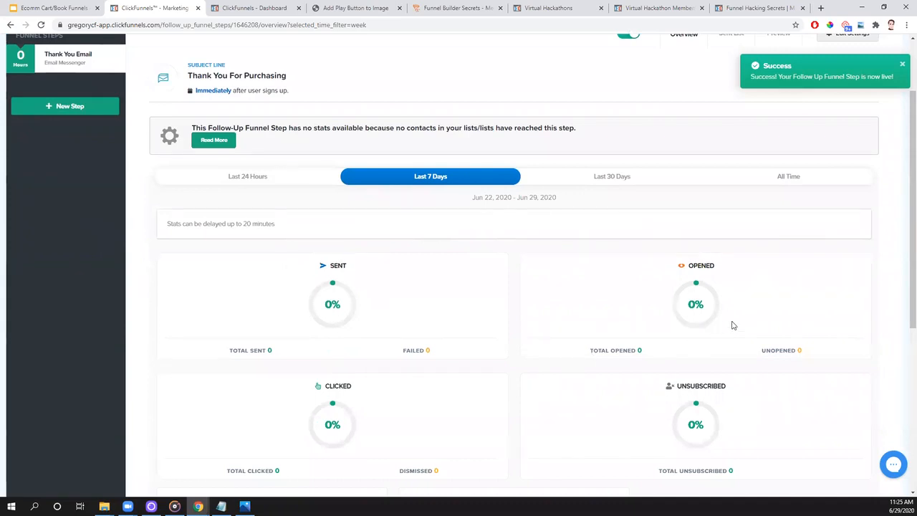
pyautogui.scroll(-1, 512, 421)
pyautogui.scroll(-2, 513, 421)
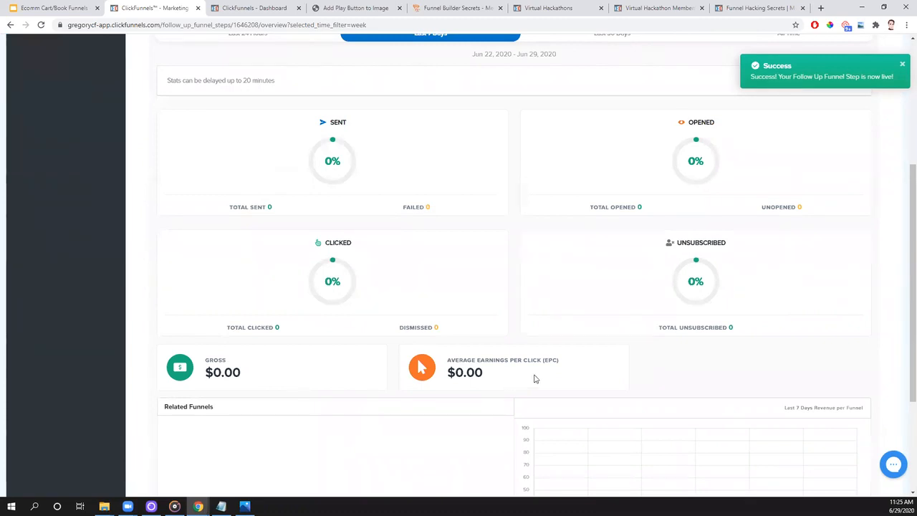
# - Examine the Thank You Email step's sent list for the last 7 days and its email preview
pyautogui.scroll(3, 560, 373)
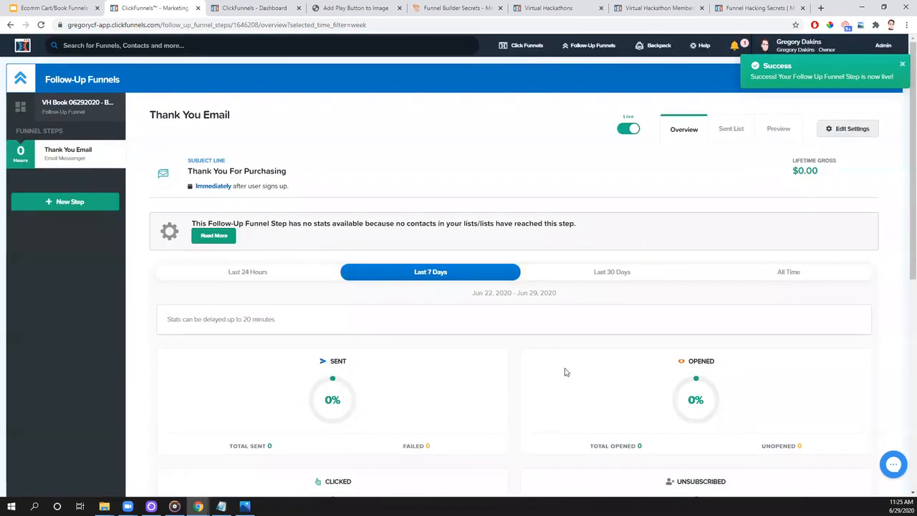
pyautogui.click(731, 129)
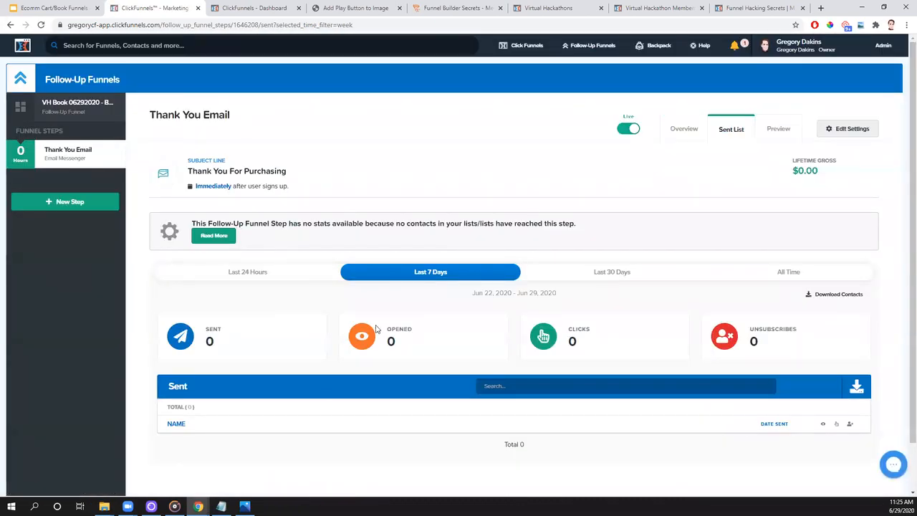
pyautogui.scroll(-1, 266, 368)
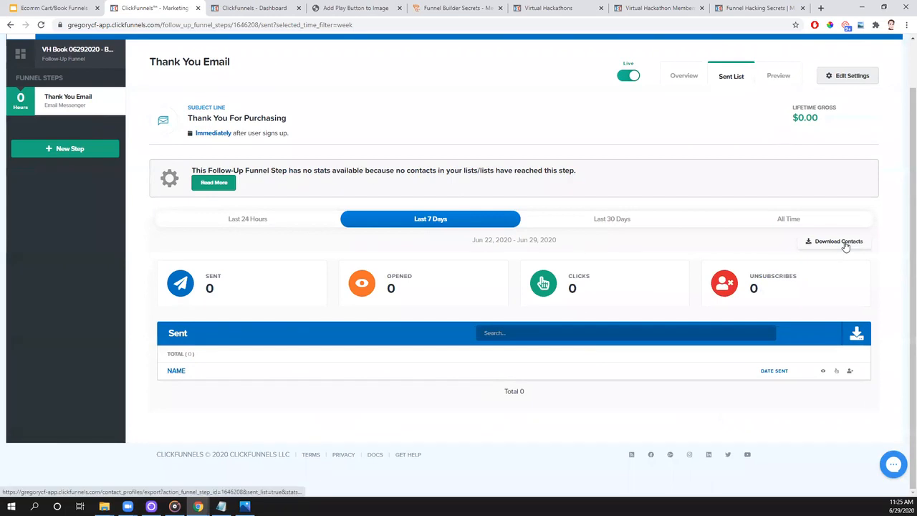
pyautogui.scroll(2, 690, 404)
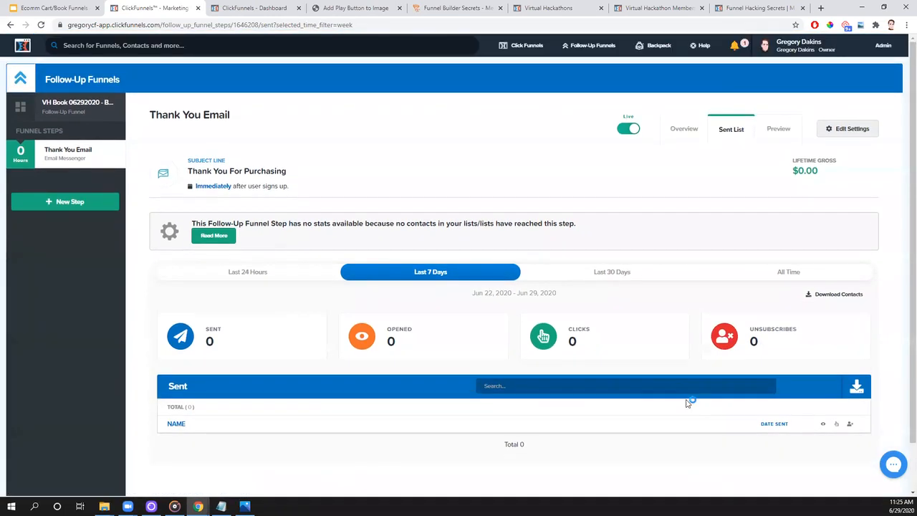
pyautogui.click(779, 131)
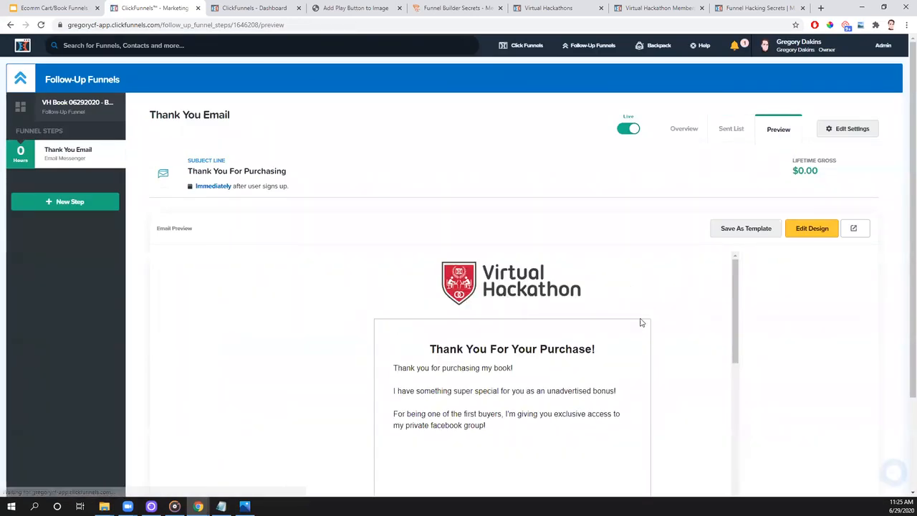
pyautogui.scroll(-1, 640, 322)
pyautogui.scroll(-2, 640, 322)
pyautogui.scroll(2, 640, 321)
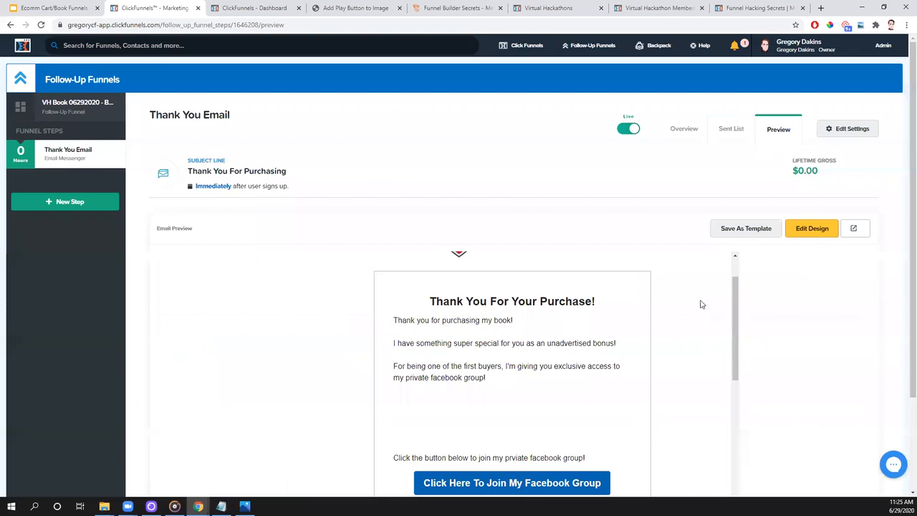
# - Save the thank-you email as an enabled email template named "VH Test Email"
pyautogui.click(755, 231)
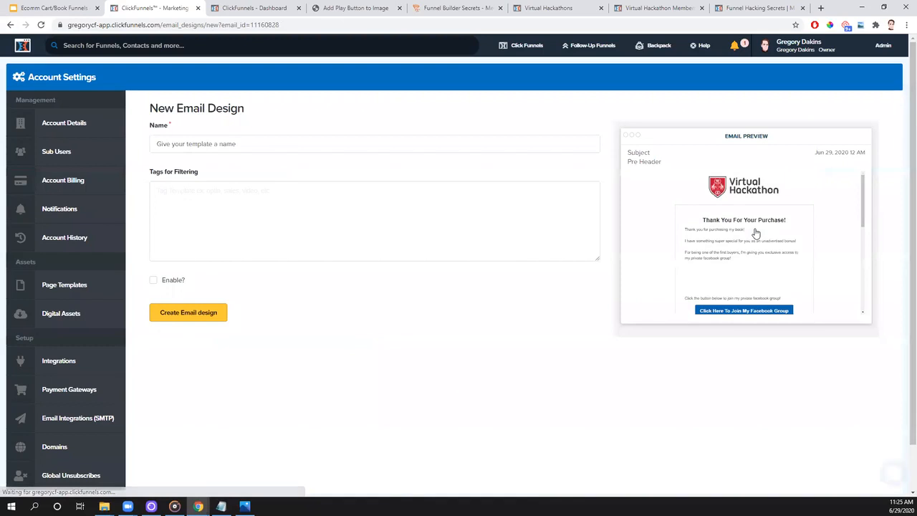
pyautogui.click(236, 146)
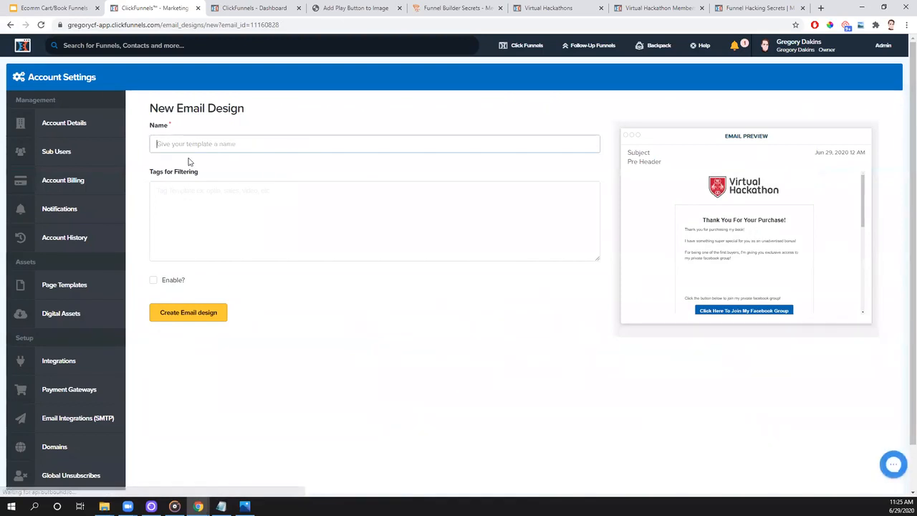
pyautogui.write('VH Test Email')
pyautogui.click(152, 281)
pyautogui.click(184, 318)
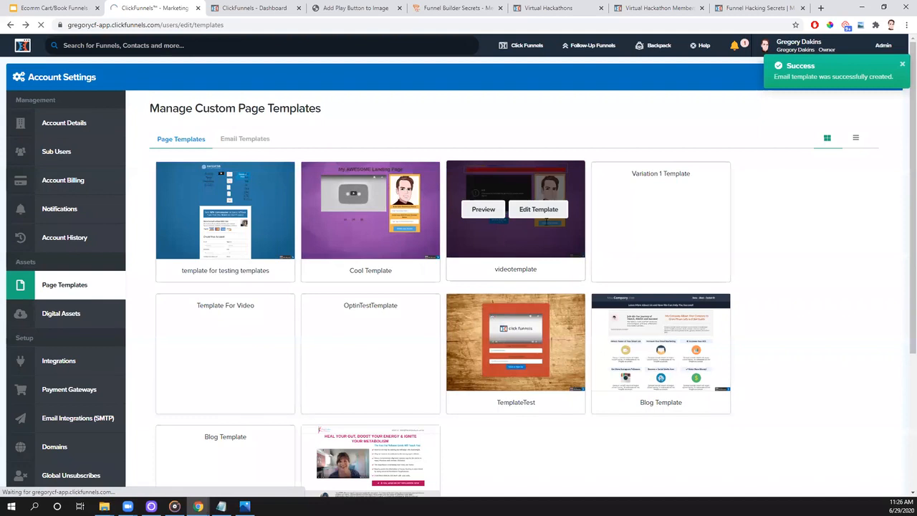
# - Return to the VH Book 06292020 follow-up funnel and add a ClickFunnels Internal step named "Remove from Non-Buyers List"
pyautogui.hotkey('alt', 'Left')
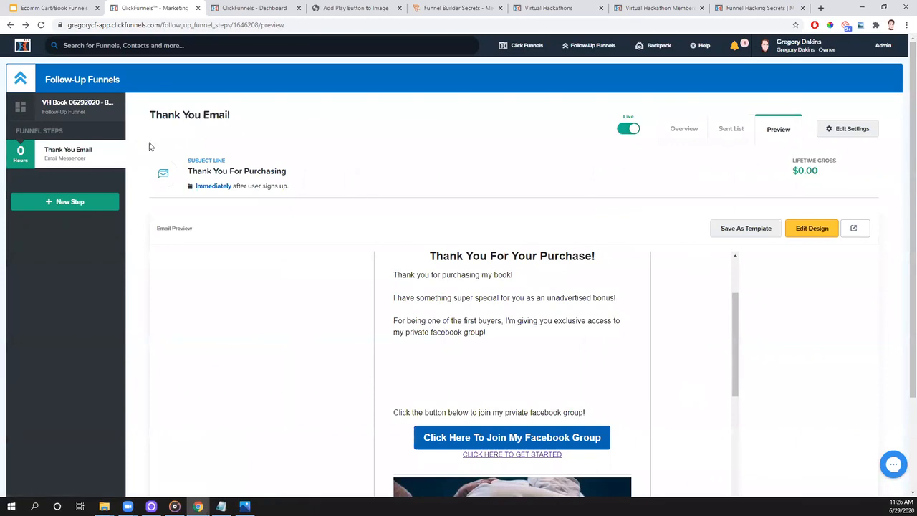
pyautogui.click(86, 107)
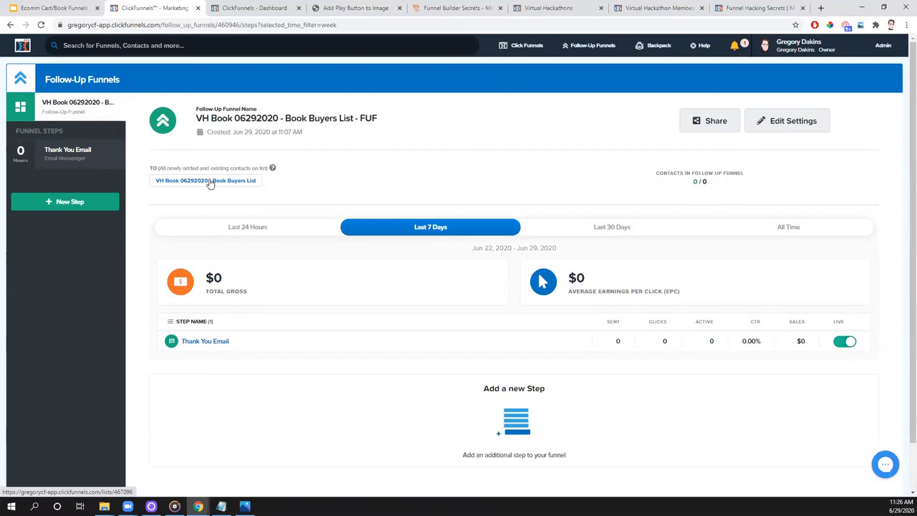
pyautogui.click(43, 208)
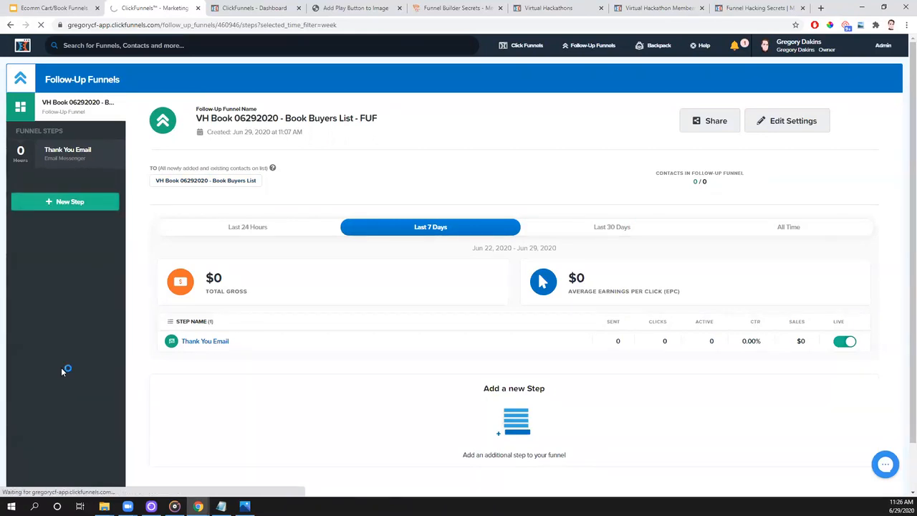
pyautogui.click(194, 249)
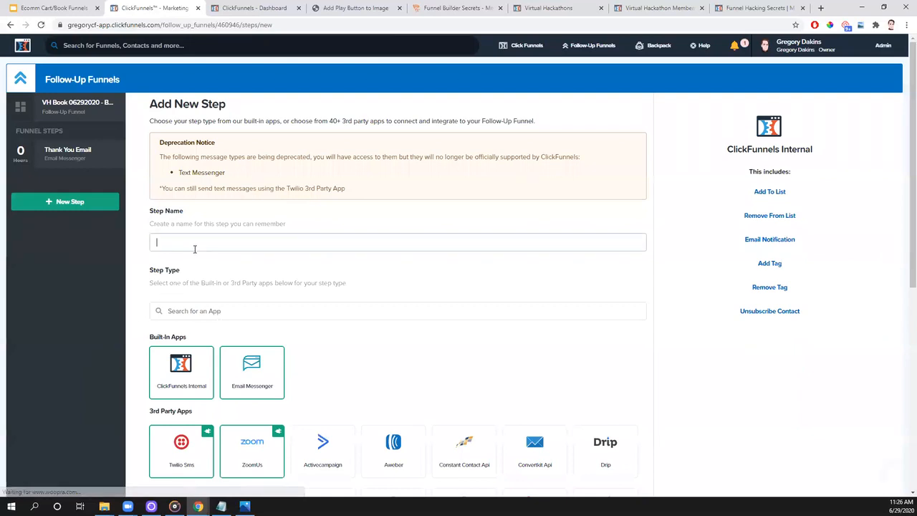
pyautogui.write('ove from Non')
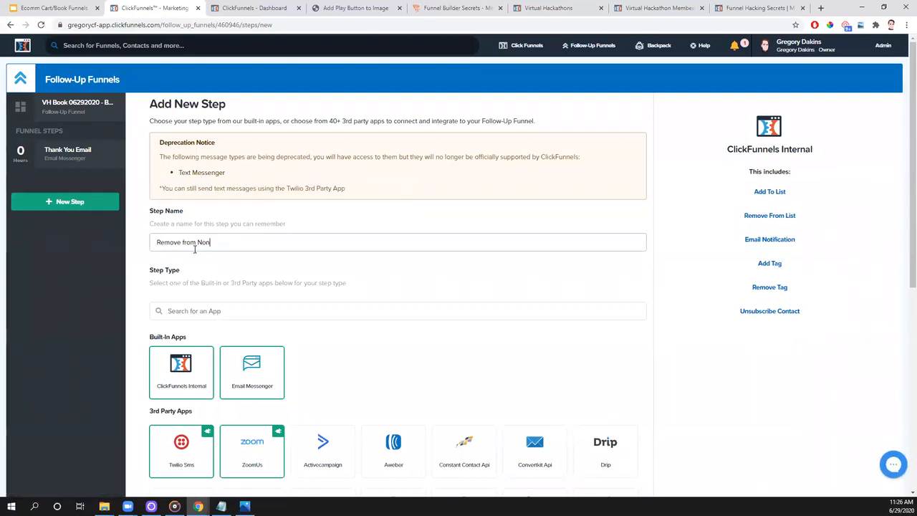
pyautogui.write('-Buyers List')
pyautogui.moveTo(260, 393)
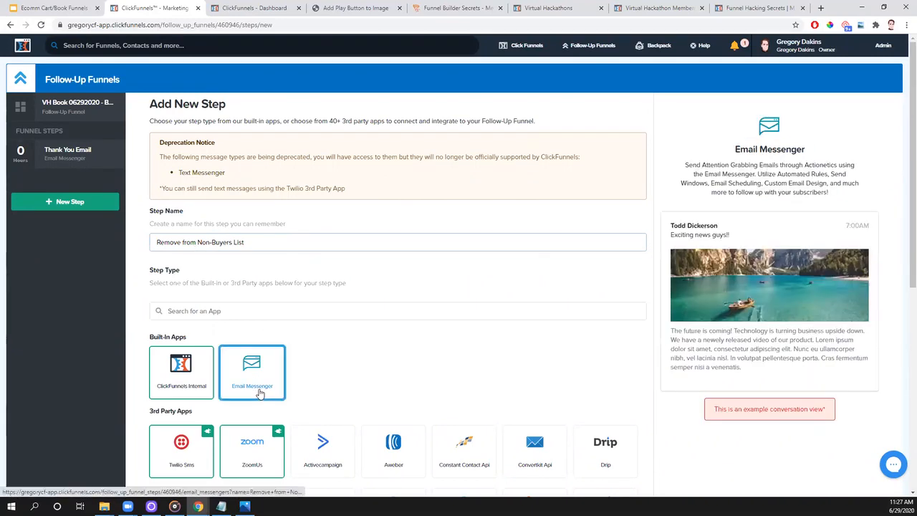
pyautogui.moveTo(189, 391)
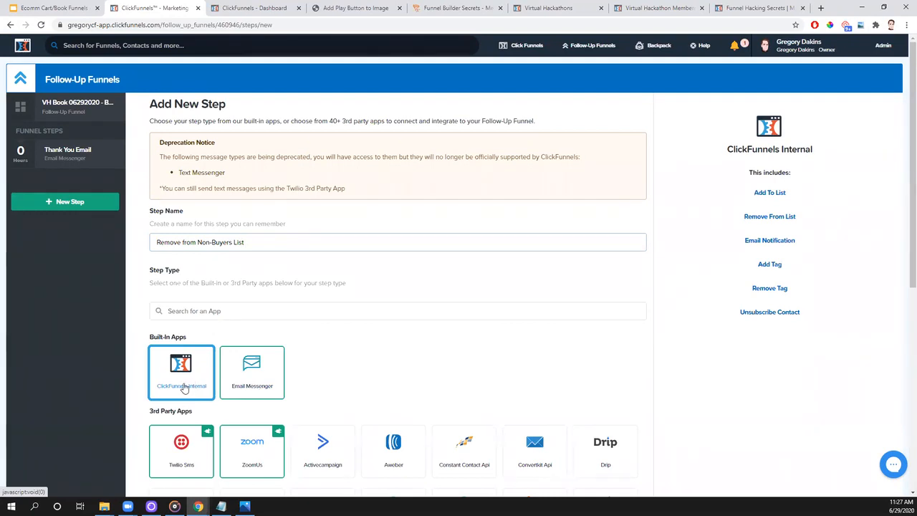
pyautogui.click(185, 370)
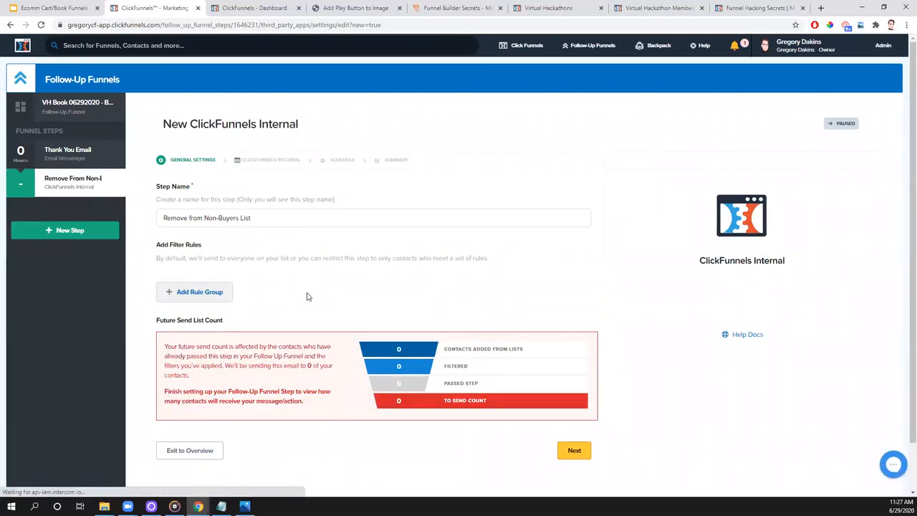
# - Set the step's action to Remove From List for "VH Book 06292020 - Book Non-Buyers List", leaving its filter rules empty
pyautogui.click(578, 453)
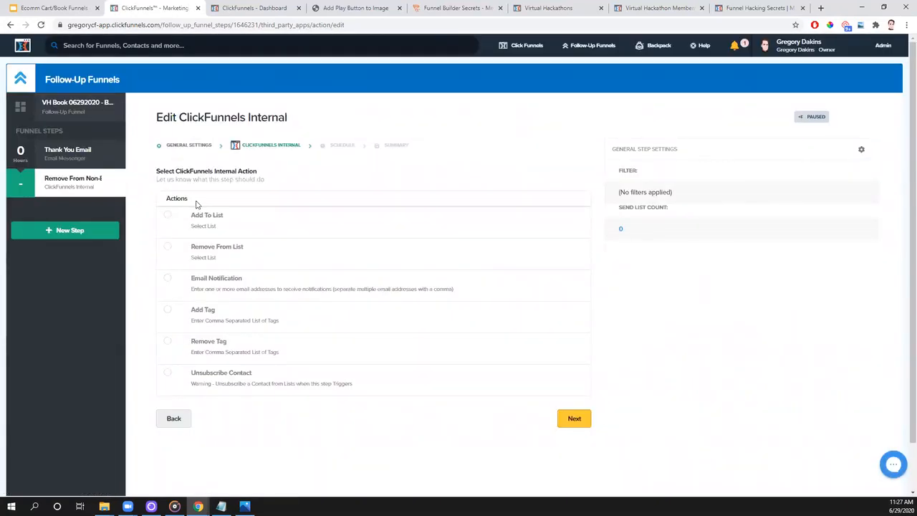
pyautogui.click(168, 248)
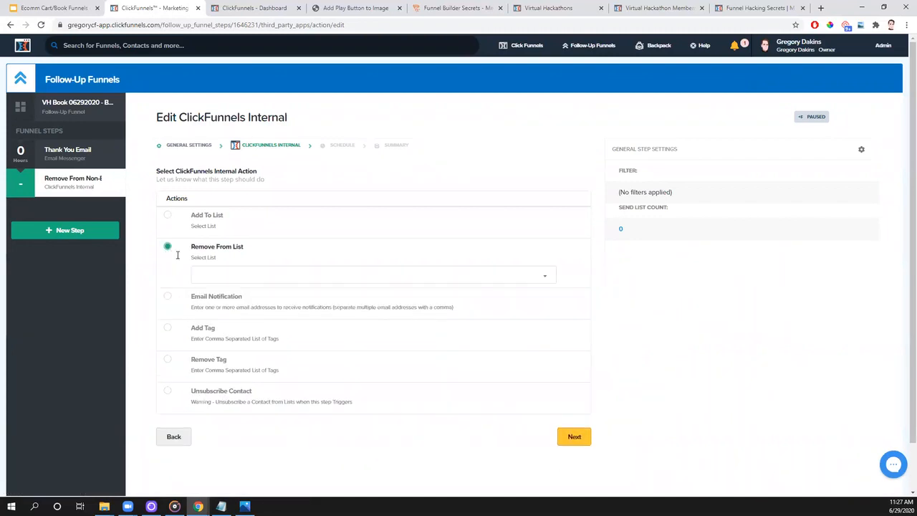
pyautogui.click(391, 279)
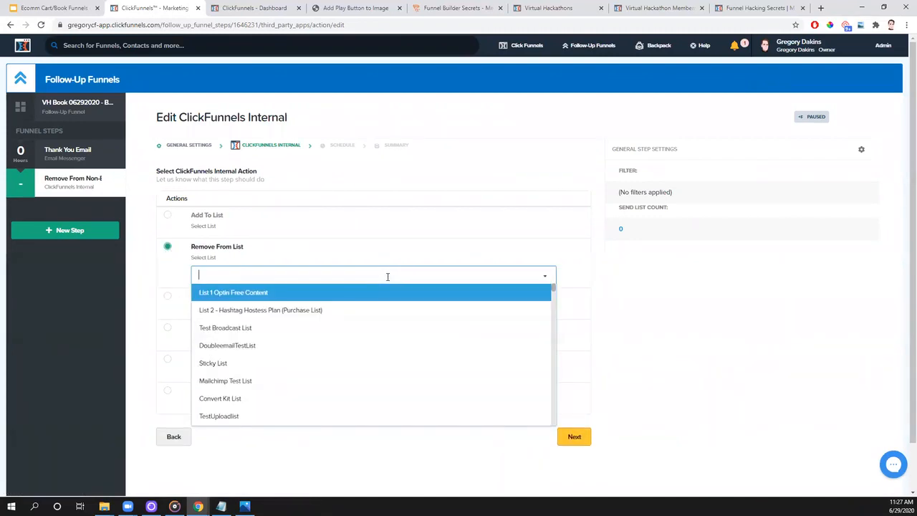
pyautogui.scroll(-5, 380, 308)
pyautogui.scroll(-5, 380, 309)
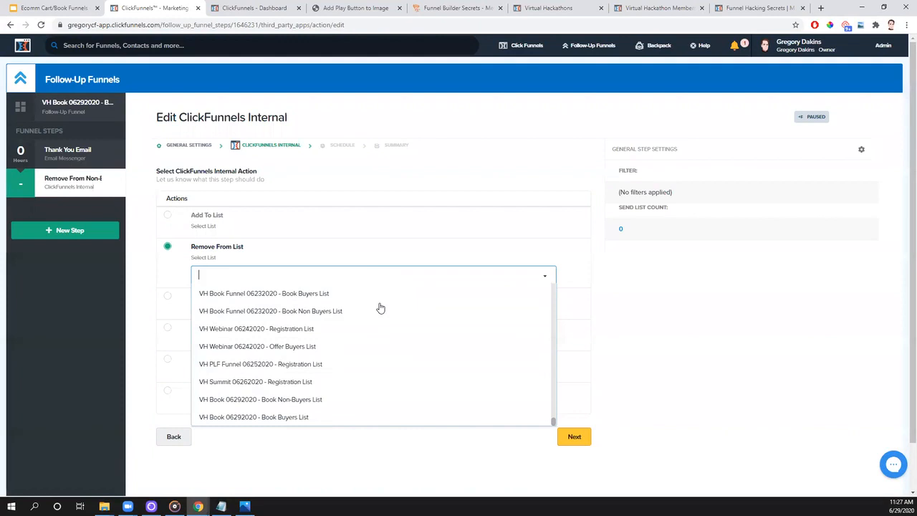
pyautogui.click(315, 400)
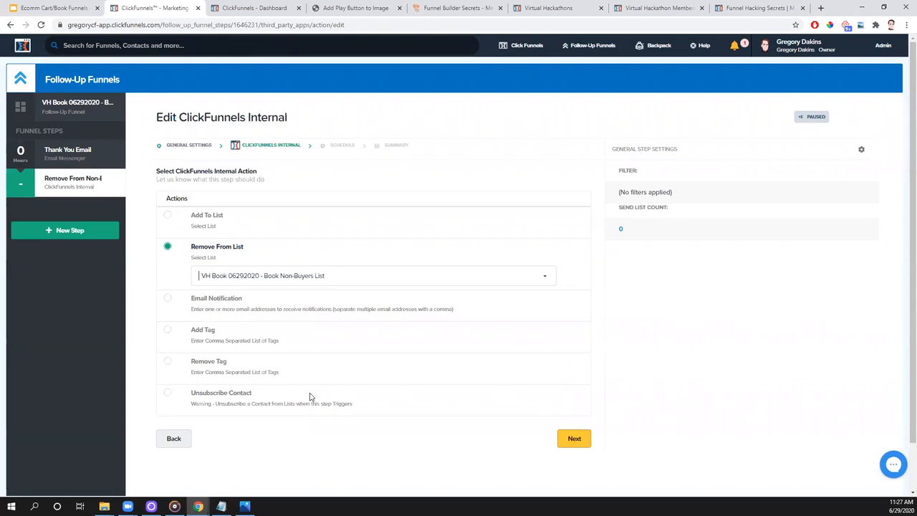
pyautogui.click(578, 440)
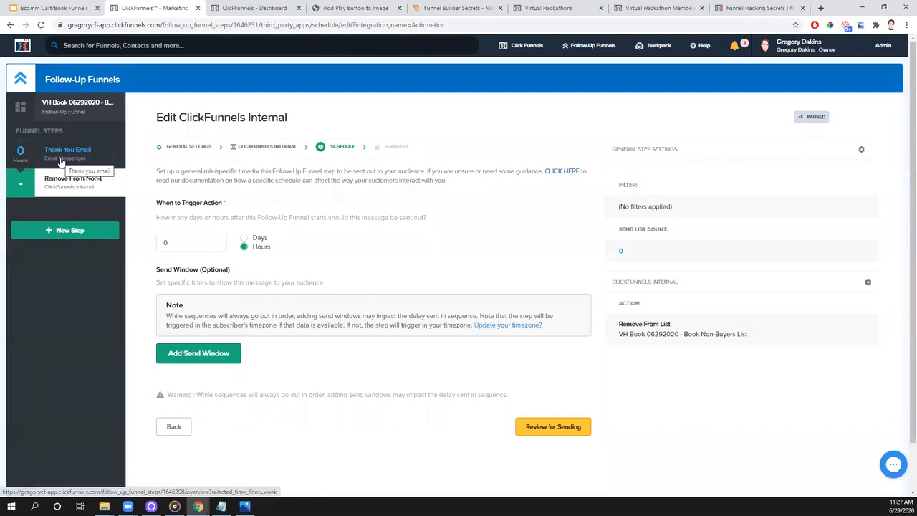
# - Set the removal step to trigger after 1 hour, and switch to the Google Slides funnel overview diagram
pyautogui.moveTo(111, 188)
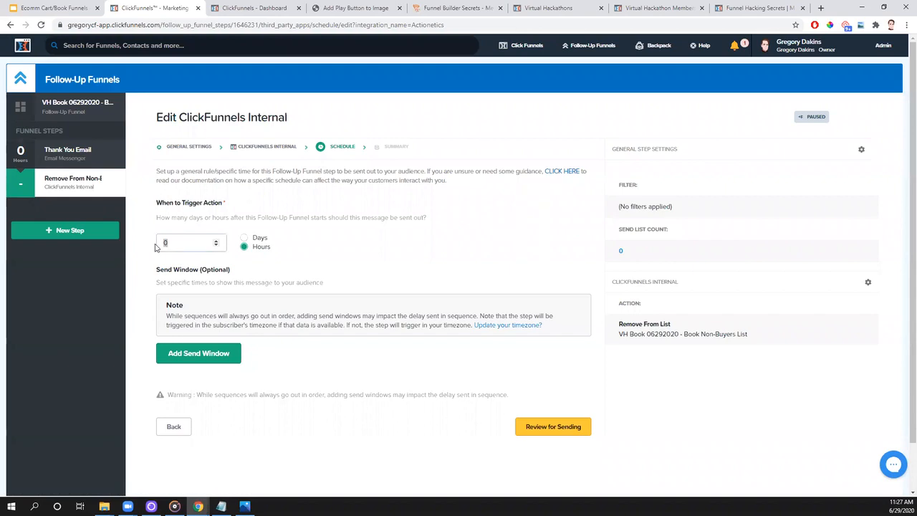
pyautogui.write('1')
pyautogui.click(64, 10)
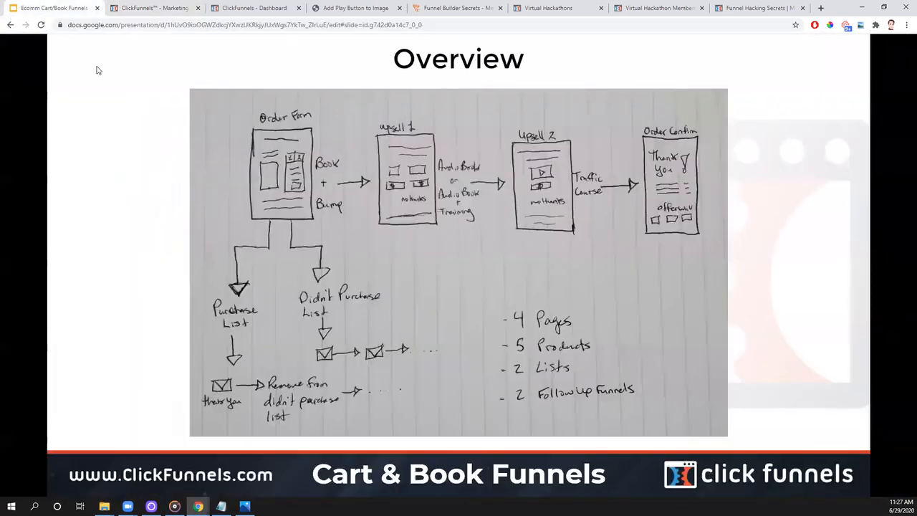
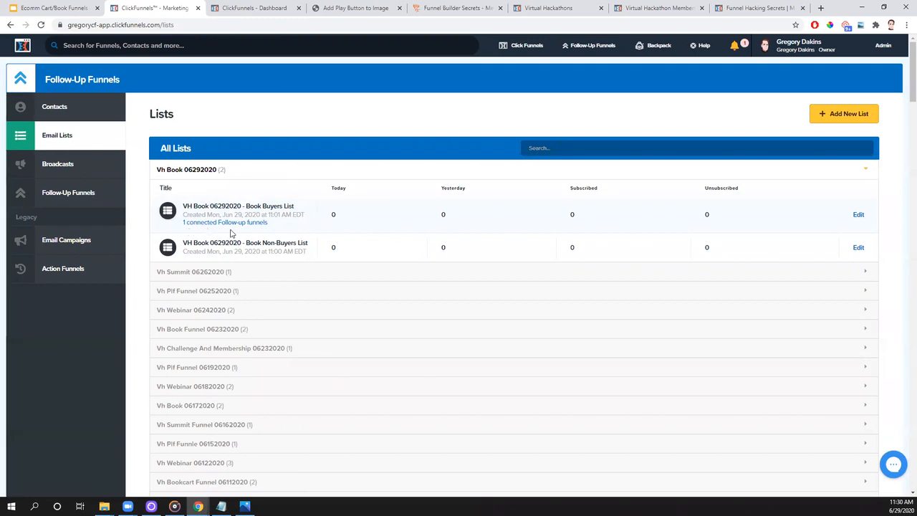
# - Start a new follow-up funnel for the VH Book 06292020 - Book Non-Buyers List
pyautogui.click(279, 246)
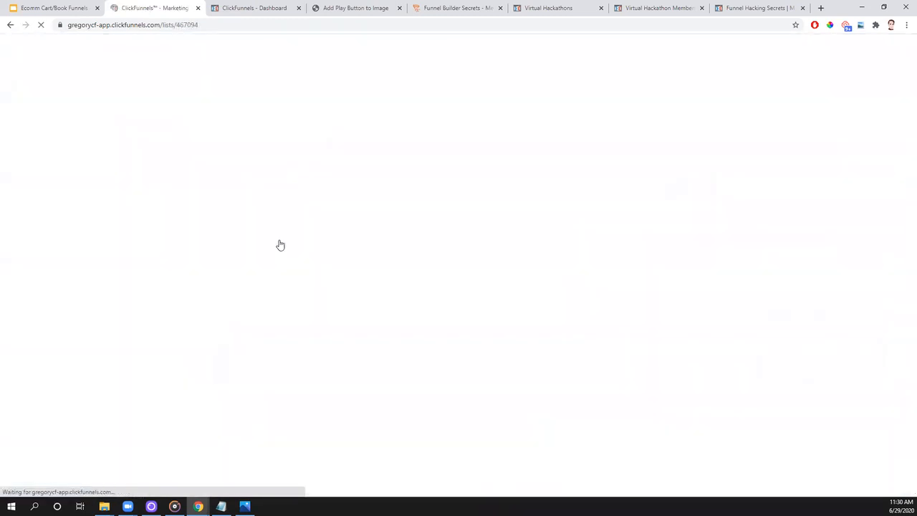
pyautogui.click(212, 192)
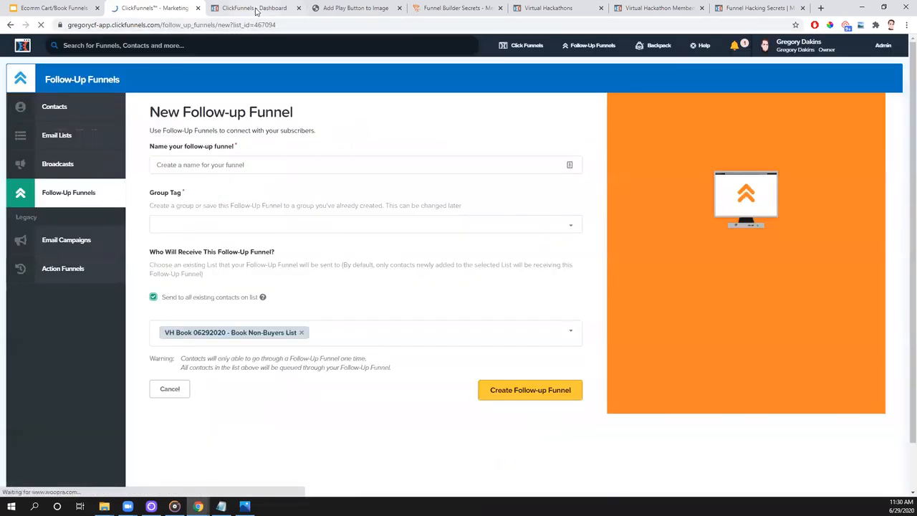
# - Open the VH Book 06292020 funnel from the funnels list in the dashboard's browser tab
pyautogui.click(256, 9)
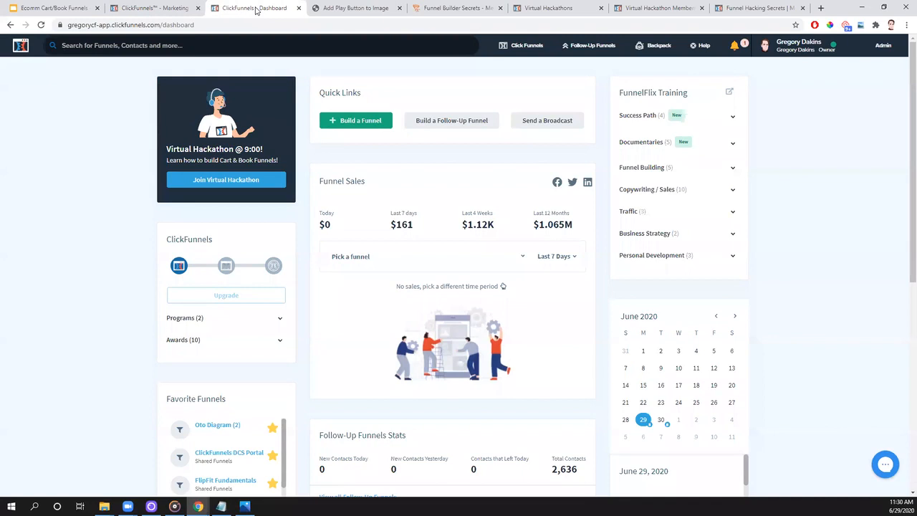
pyautogui.moveTo(527, 45)
pyautogui.click(518, 67)
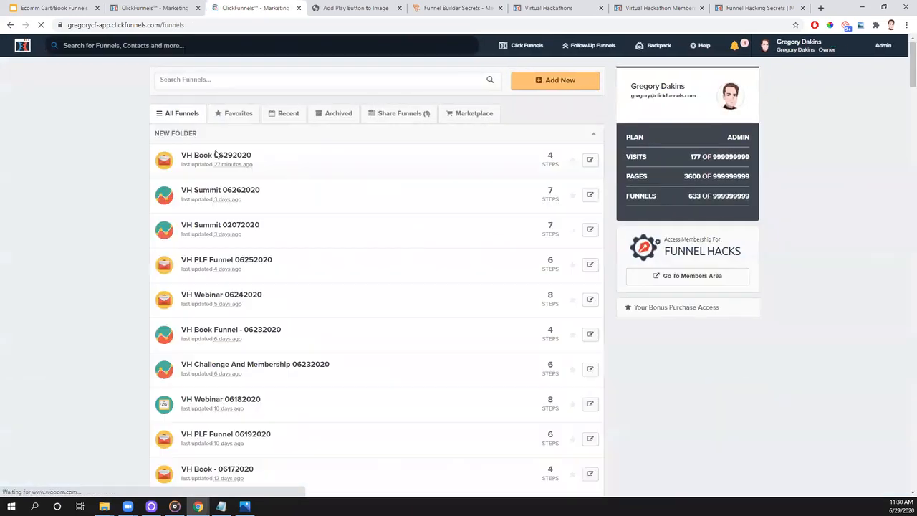
pyautogui.click(211, 159)
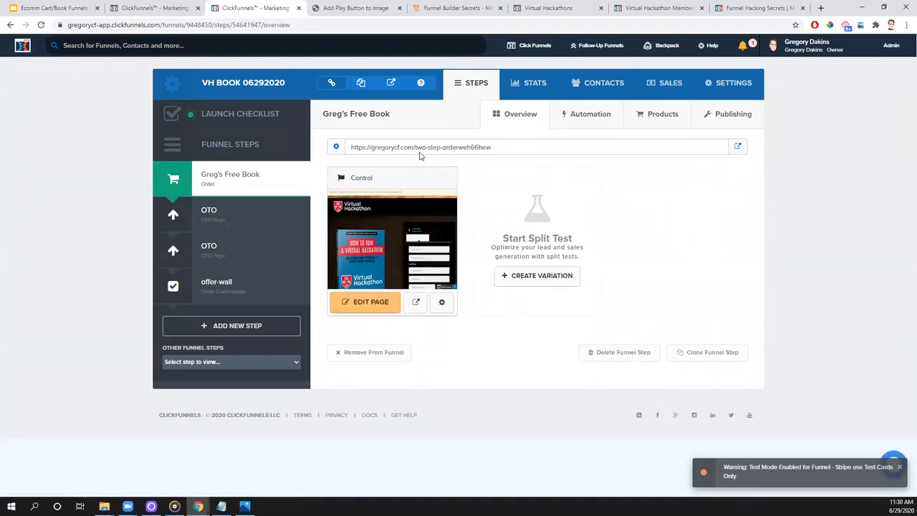
# - Return to the new follow-up funnel form and name it "VH Book 06292020 - Book Non-Buyers List - FUF"
pyautogui.click(152, 8)
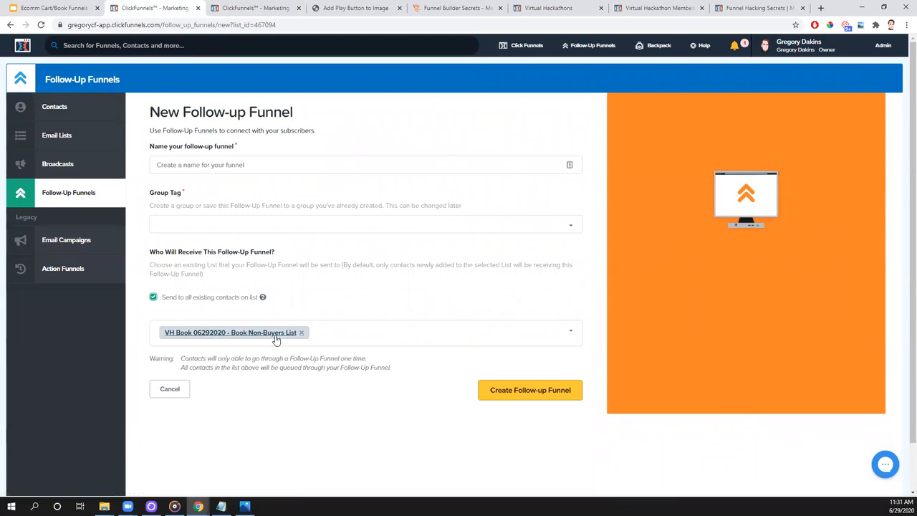
pyautogui.click(231, 169)
pyautogui.write('https://www.clickfunnels.com/business-tools')
pyautogui.moveTo(292, 164); pyautogui.dragTo(141, 170)
pyautogui.press('BackSpace')
pyautogui.write('V H Book')
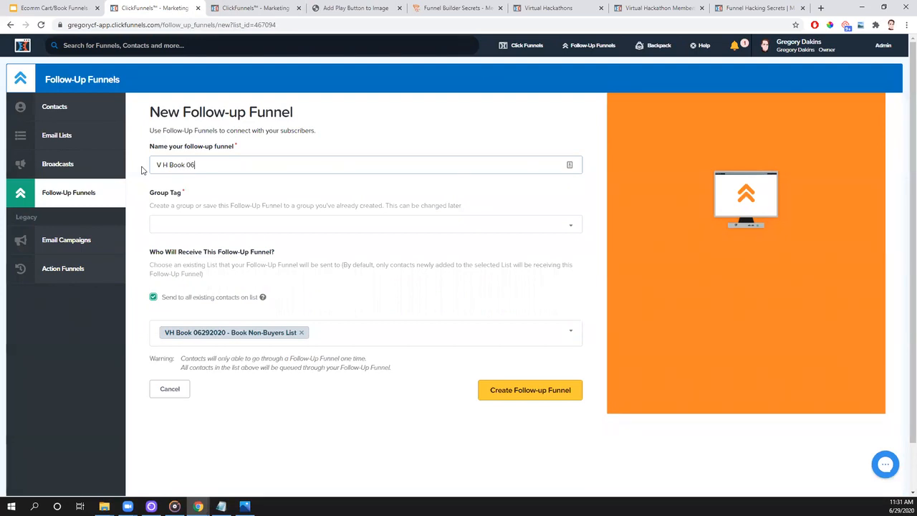
pyautogui.write('06292020 - Bu')
pyautogui.press('BackSpace')
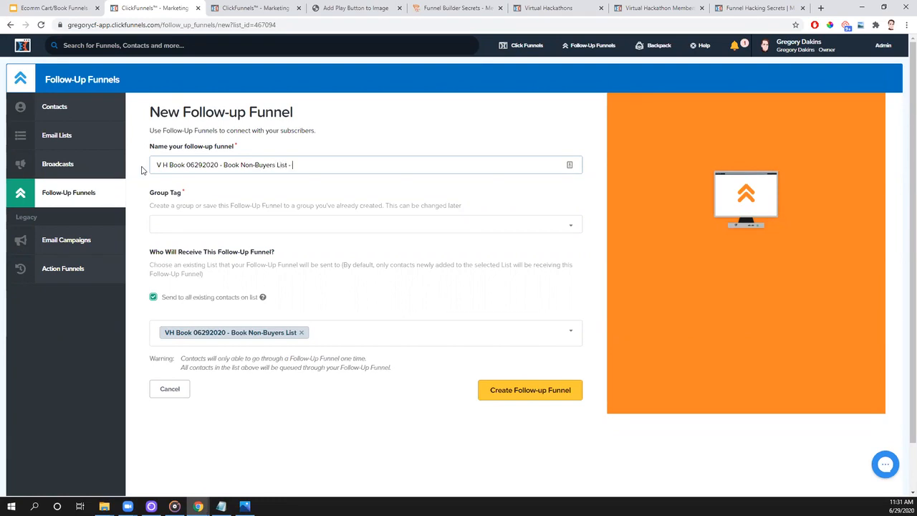
pyautogui.click(165, 166)
pyautogui.press('BackSpace')
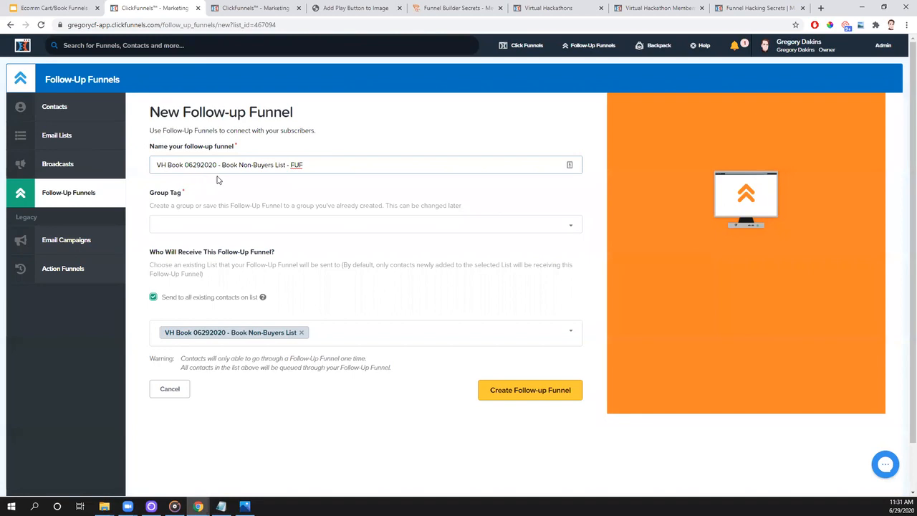
# - Assign the VH Book 06292020 group tag and create the follow-up funnel
pyautogui.click(518, 225)
pyautogui.scroll(-3, 473, 308)
pyautogui.scroll(-5, 471, 335)
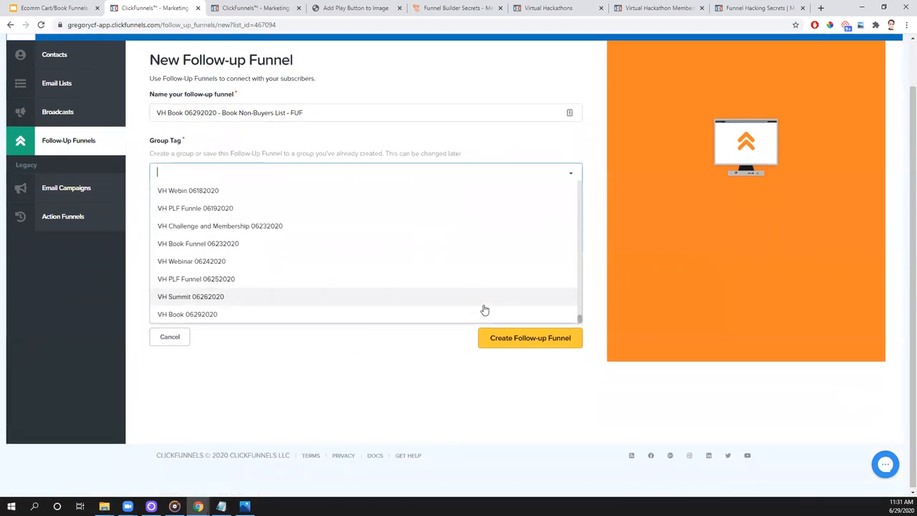
pyautogui.click(200, 315)
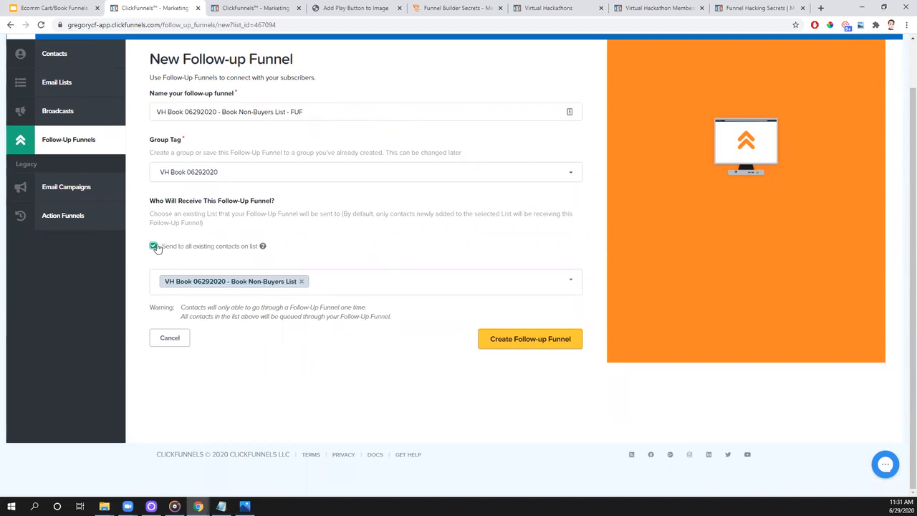
pyautogui.click(557, 342)
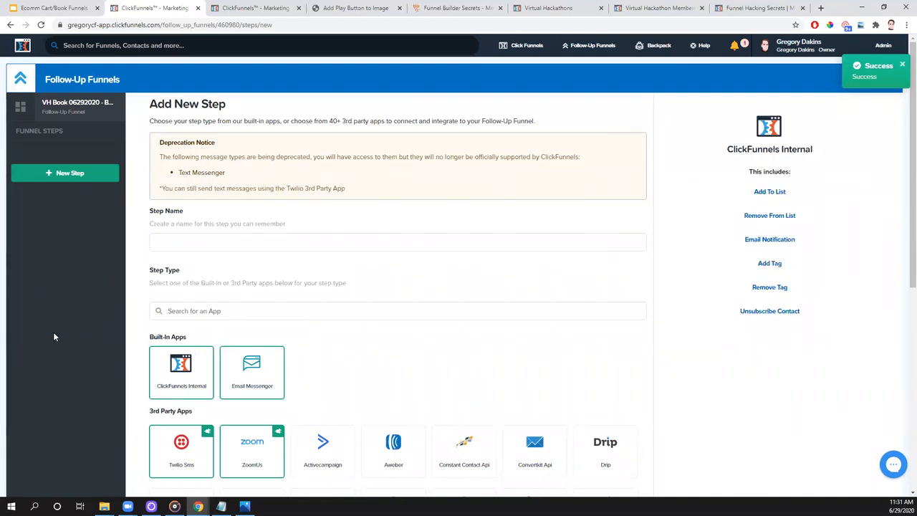
# - Add an Email Messenger step named "Reminder Email" to the follow-up funnel
pyautogui.click(189, 244)
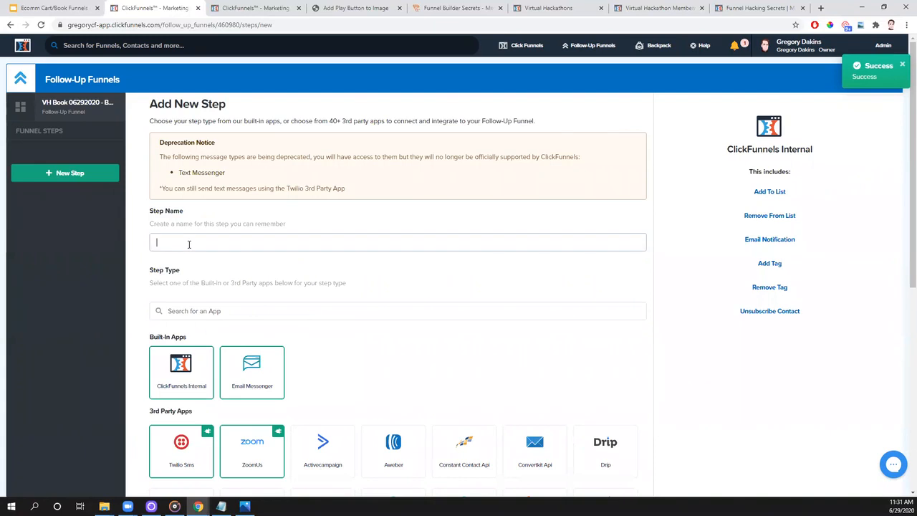
pyautogui.write('Reminder Email')
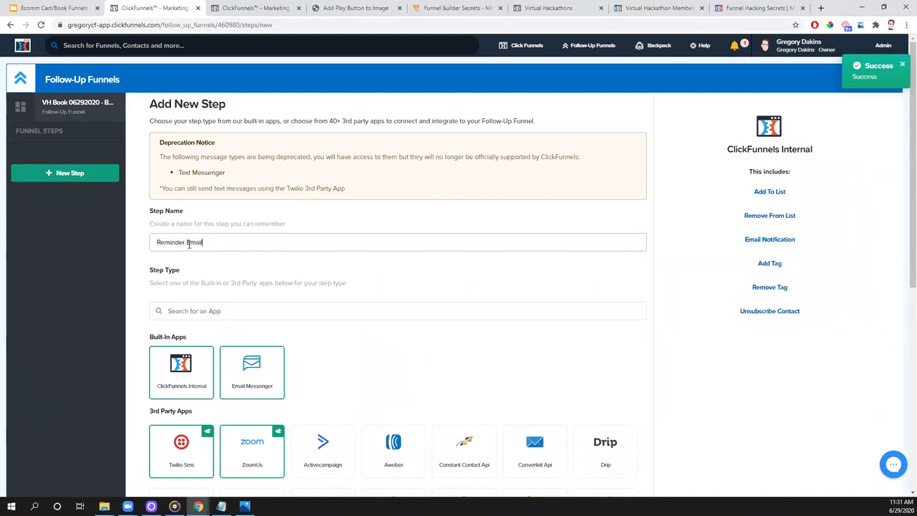
pyautogui.click(241, 391)
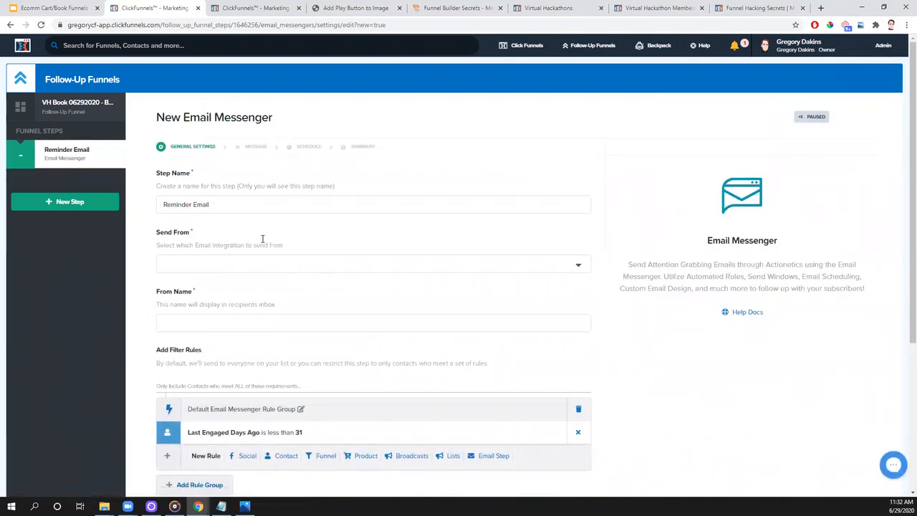
# - Choose the SendGrid integration to send from, enter the sender's full name as the From Name, and save the general settings
pyautogui.click(184, 265)
pyautogui.click(183, 287)
pyautogui.click(190, 333)
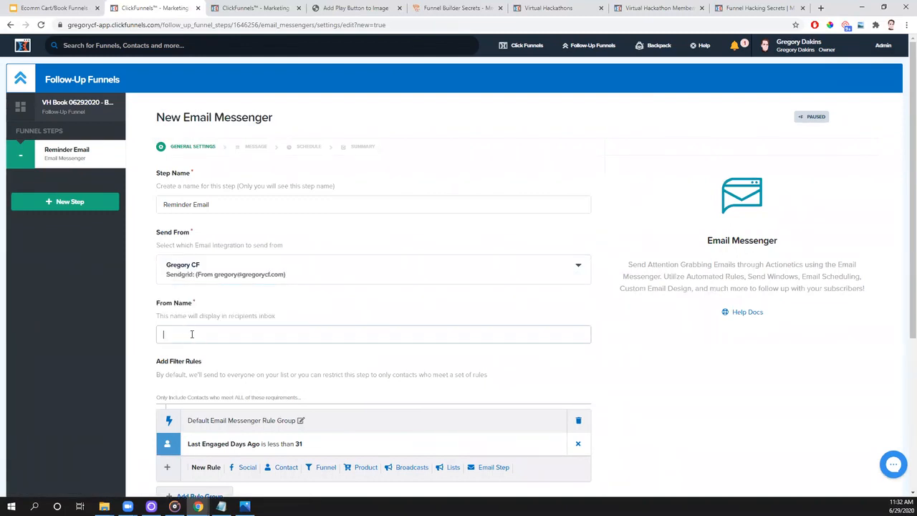
pyautogui.press('BackSpace')
pyautogui.press('BackSpace')
pyautogui.press('BackSpace')
pyautogui.scroll(-4, 445, 382)
pyautogui.click(572, 419)
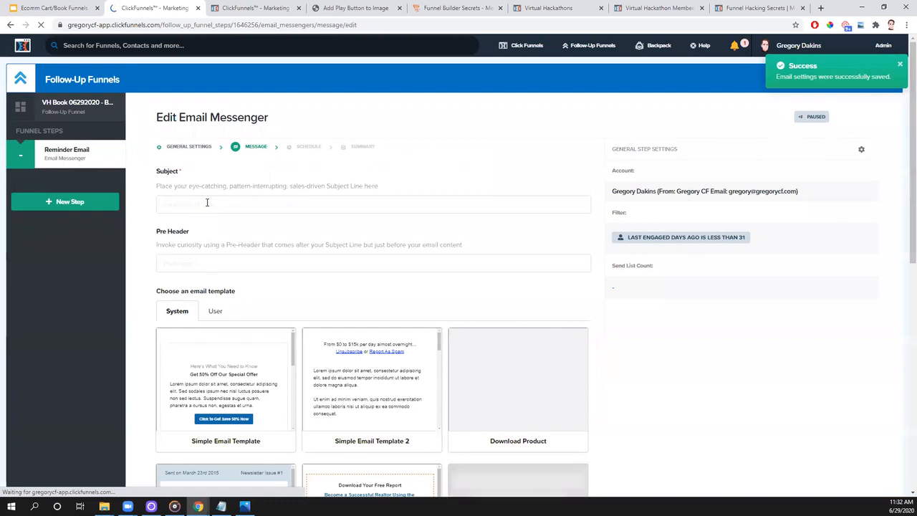
# - Set the reminder email's subject line to "Did you forget something?"
pyautogui.click(206, 205)
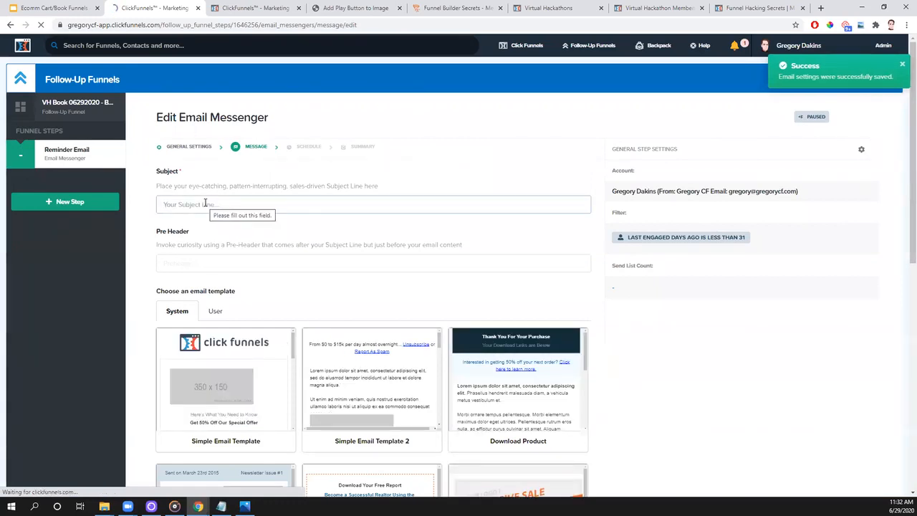
pyautogui.write('Did y')
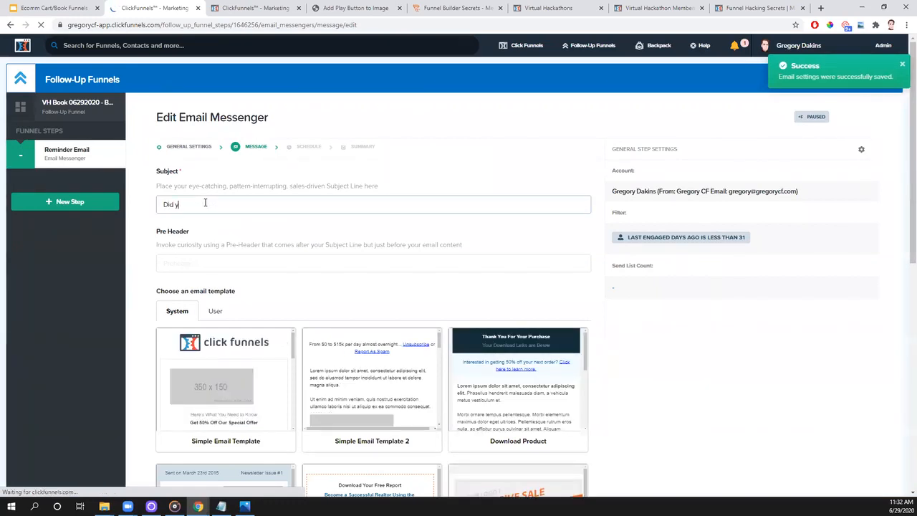
pyautogui.write('ou forget something?')
# - Set the email's pre-header to "...I'm not sure I can keep this free forever....."
pyautogui.click(195, 262)
pyautogui.write("...i'm not sure I can keep this f")
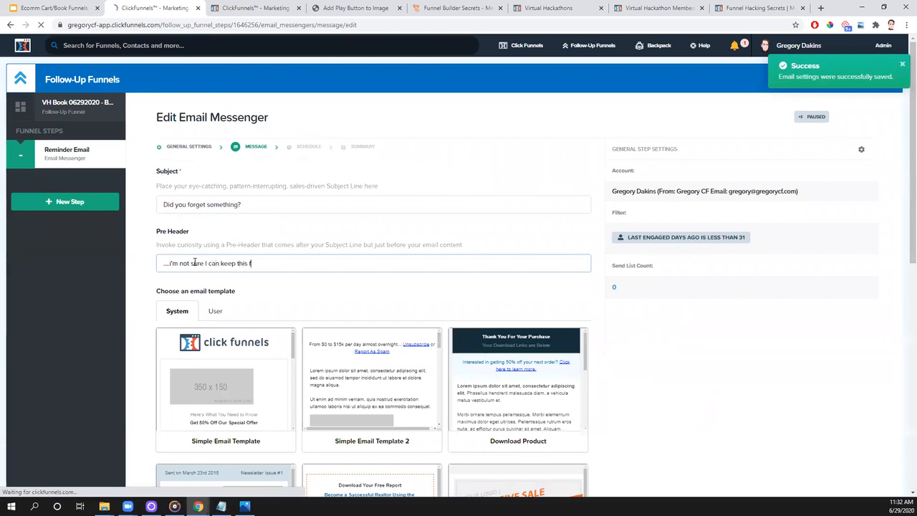
pyautogui.write('ree forever....')
pyautogui.click(167, 264)
pyautogui.press('BackSpace')
pyautogui.press('BackSpace')
pyautogui.write('...')
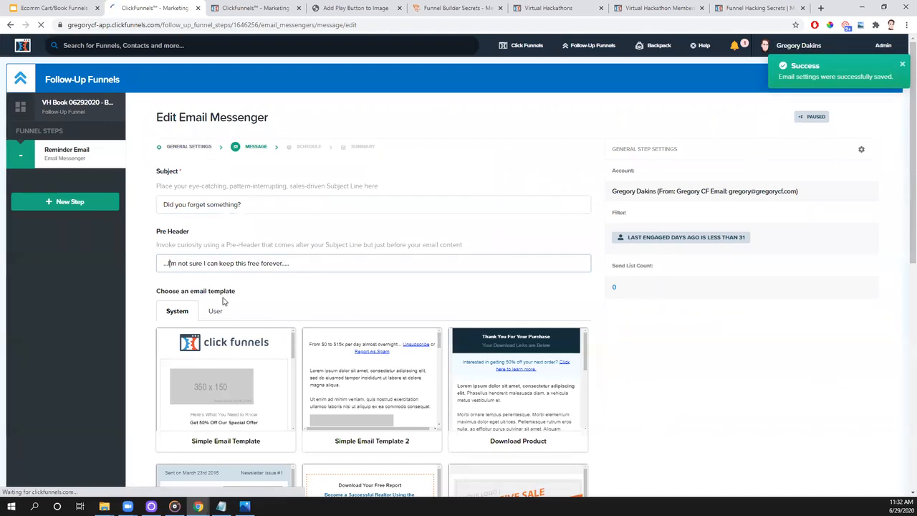
# - Apply the user-saved VH Test Email template to the reminder email
pyautogui.scroll(-2, 223, 302)
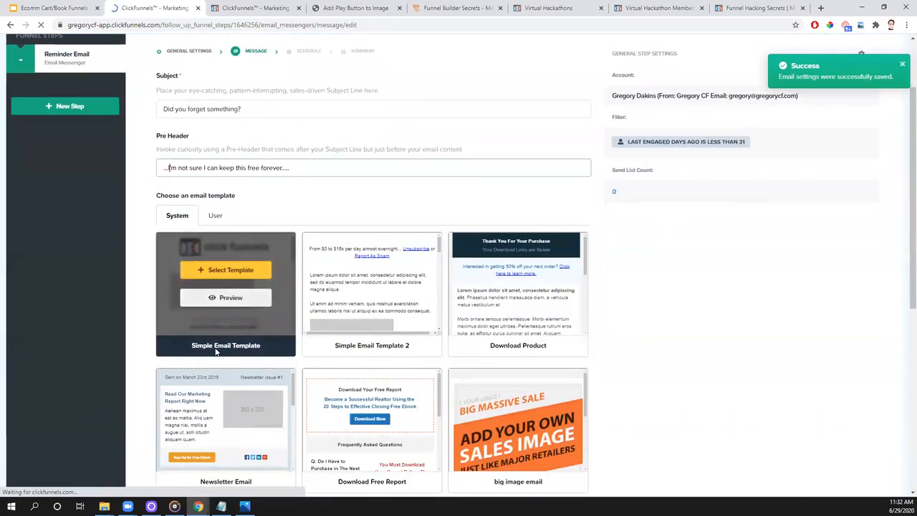
pyautogui.moveTo(223, 414)
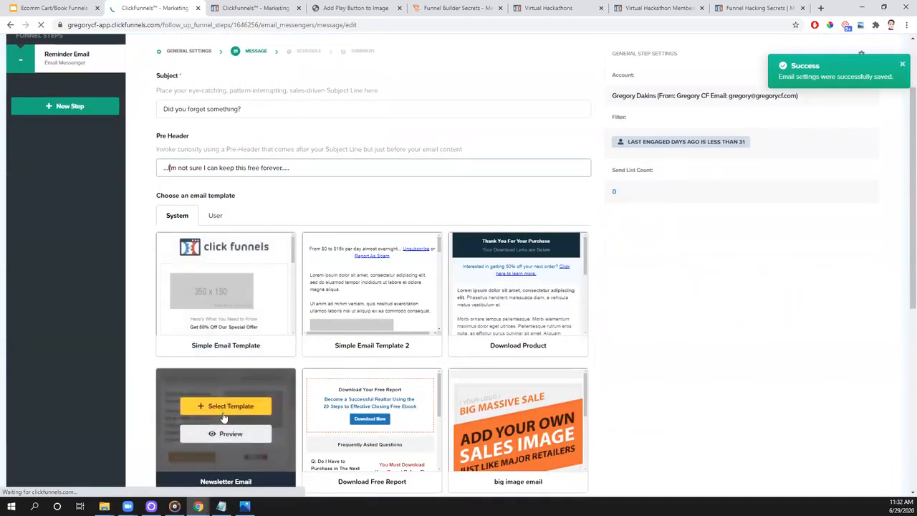
pyautogui.click(214, 218)
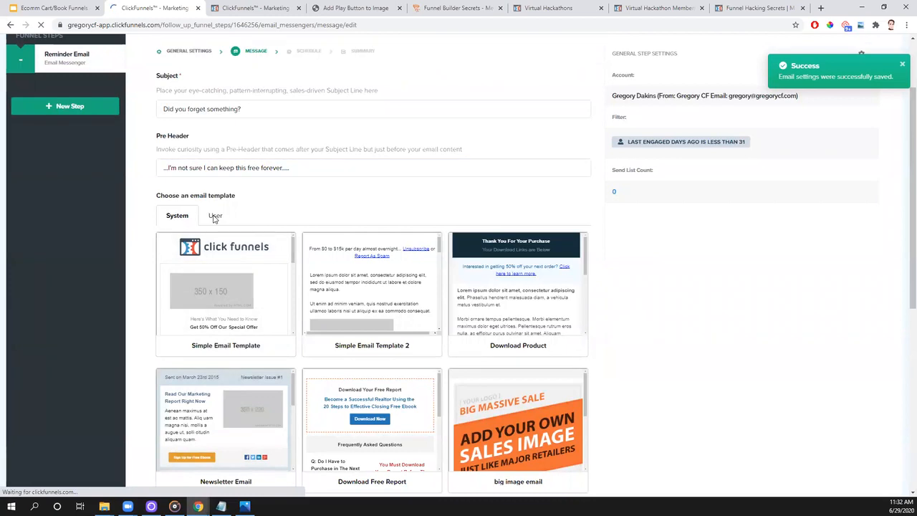
pyautogui.scroll(-20, 559, 318)
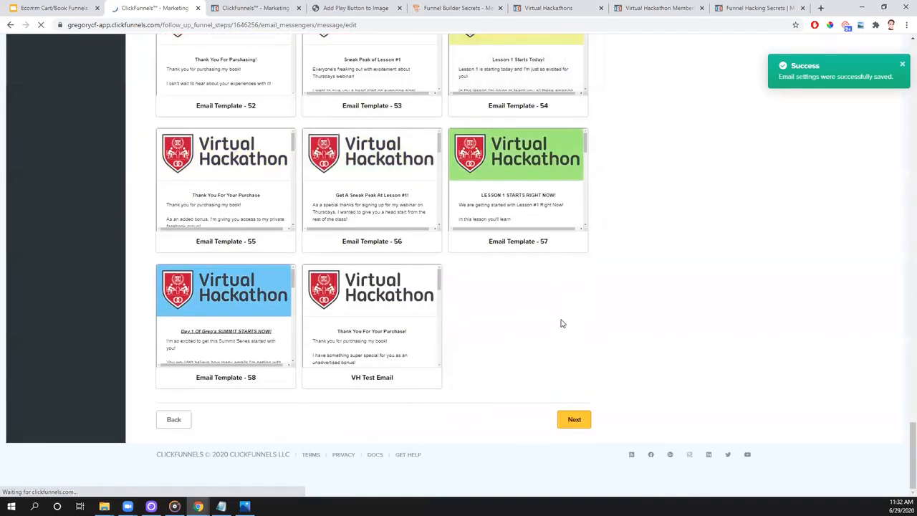
pyautogui.moveTo(364, 385)
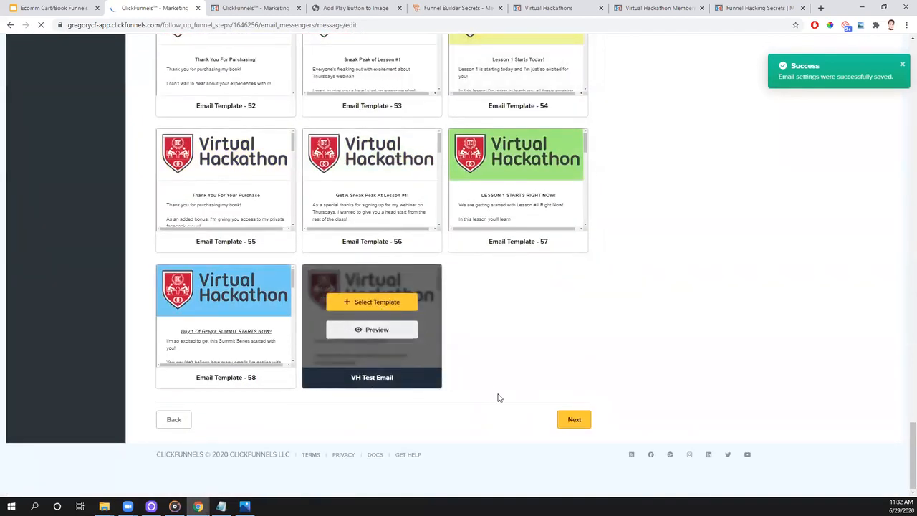
pyautogui.click(363, 303)
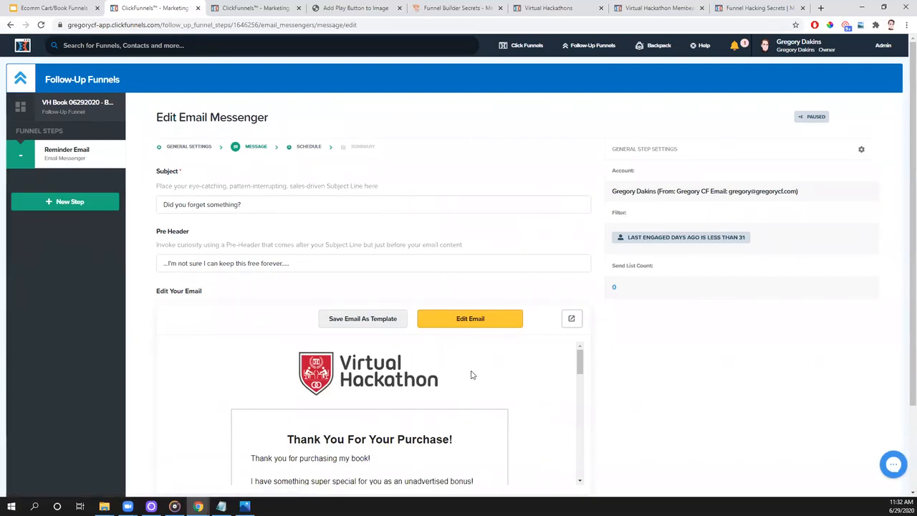
# - Open the email for editing and change its headline to "Don't forget your free copy!"
pyautogui.click(471, 326)
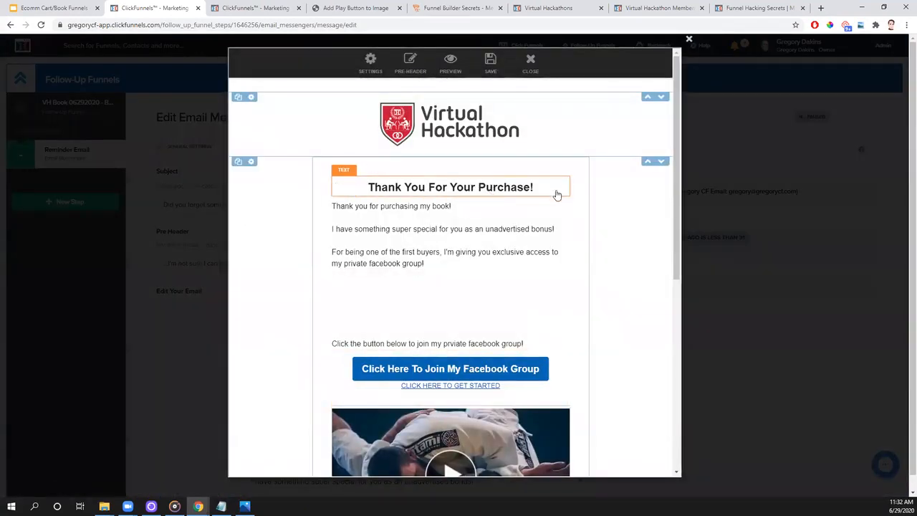
pyautogui.click(540, 186)
pyautogui.moveTo(539, 187); pyautogui.dragTo(369, 186)
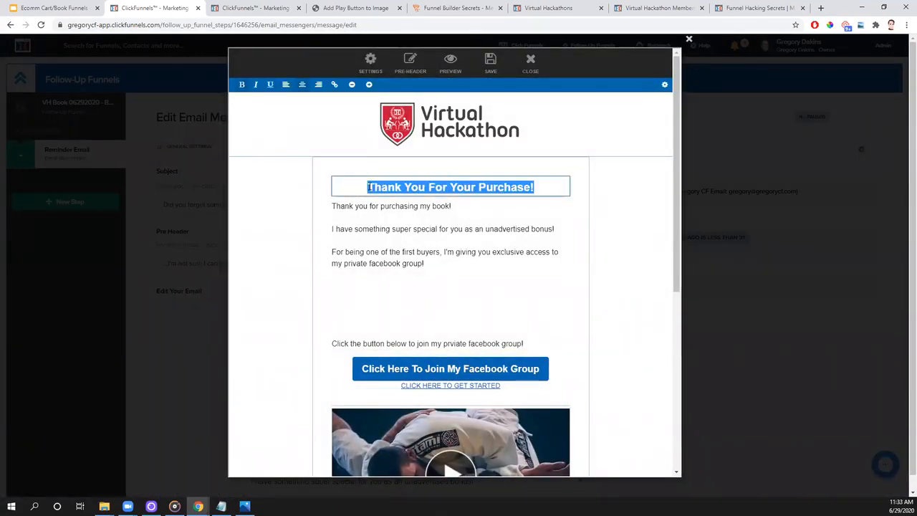
pyautogui.write("Don't")
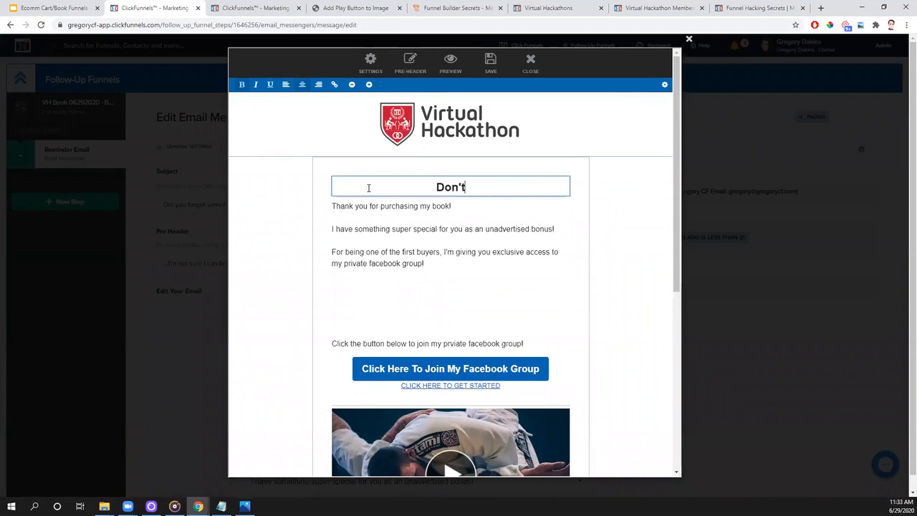
pyautogui.write(' forget your fre')
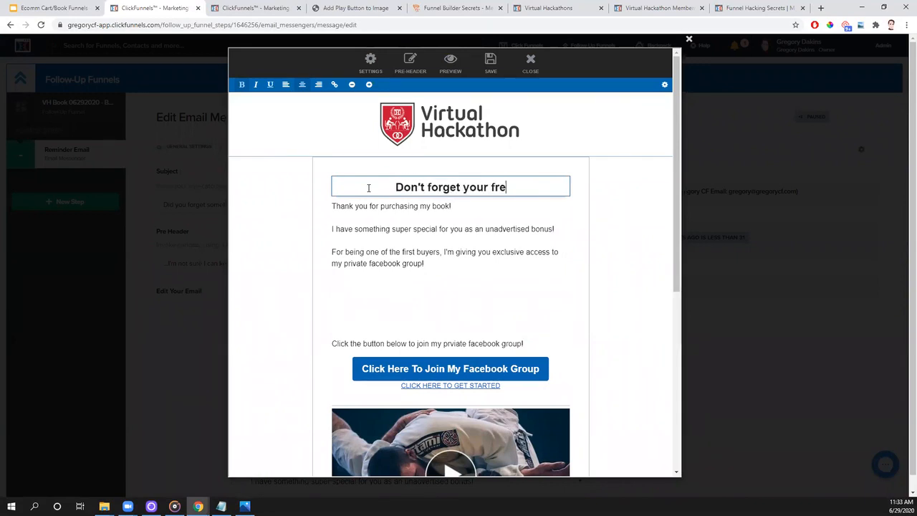
pyautogui.write('e copy!')
# - Delete the old thank-you and Facebook group text from the body beneath the email's headline
pyautogui.click(432, 264)
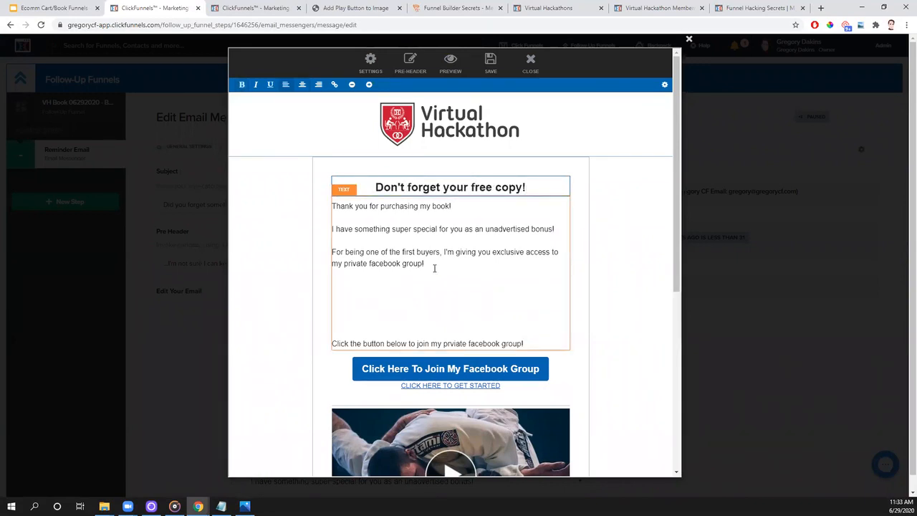
pyautogui.moveTo(529, 345); pyautogui.dragTo(331, 209)
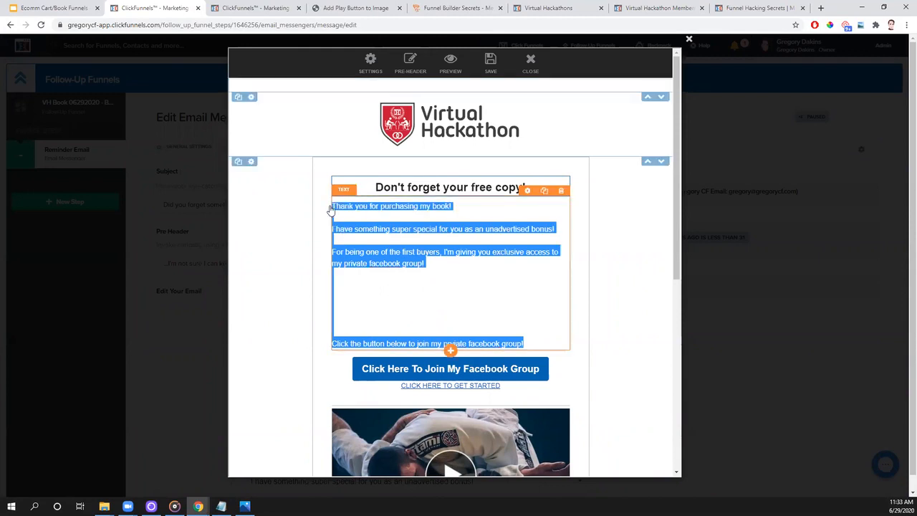
pyautogui.scroll(-5, 331, 209)
pyautogui.rightClick(332, 206)
pyautogui.click(510, 302)
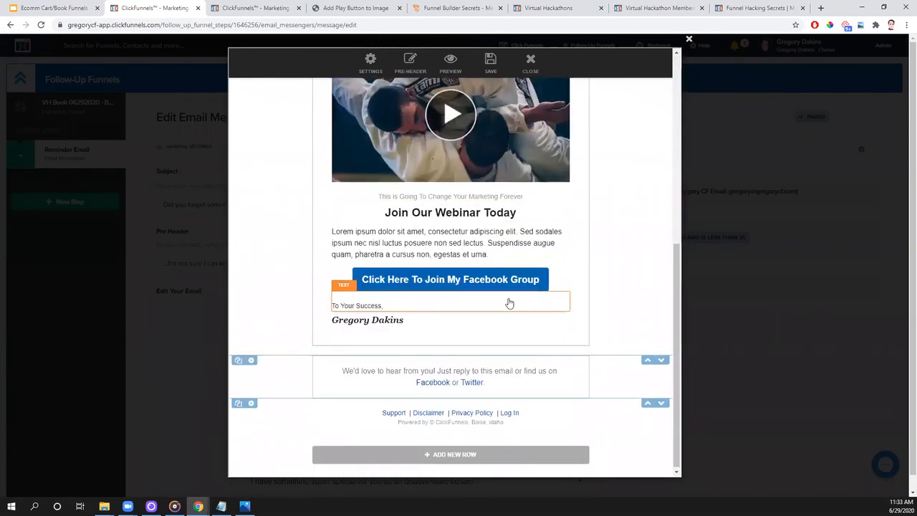
pyautogui.scroll(3, 534, 284)
pyautogui.scroll(2, 536, 277)
pyautogui.click(500, 320)
pyautogui.moveTo(541, 347); pyautogui.dragTo(402, 207)
pyautogui.press('BackSpace')
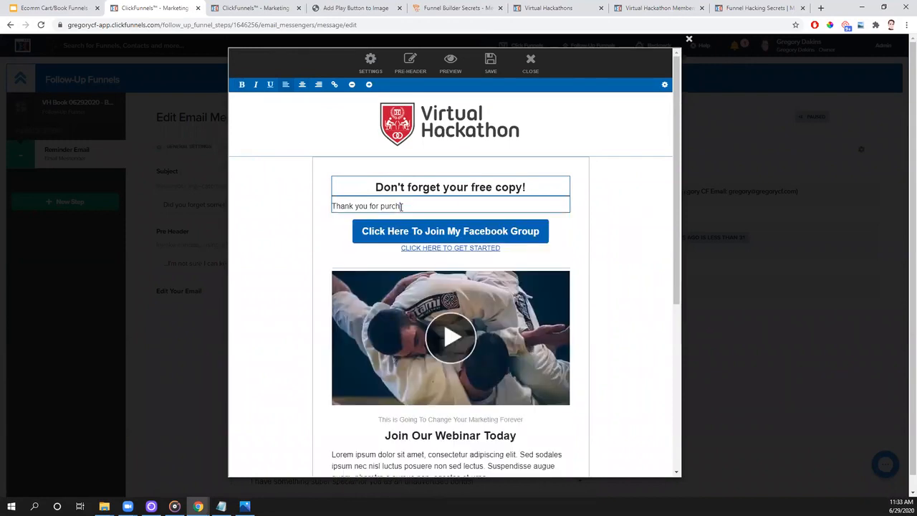
pyautogui.press('BackSpace')
pyautogui.press('BackSpace')
pyautogui.press('BackSpace')
pyautogui.press('BackSpace')
pyautogui.press('BackSpace')
pyautogui.press('BackSpace')
pyautogui.press('BackSpace')
pyautogui.press('BackSpace')
pyautogui.press('BackSpace')
pyautogui.press('BackSpace')
pyautogui.press('BackSpace')
pyautogui.press('BackSpace')
pyautogui.press('BackSpace')
pyautogui.press('BackSpace')
# - Open the body with "I noticed you didn't claim a free copy of my book!" and "I really don't want you to miss out on this opportunity!"
pyautogui.write('I not')
pyautogui.write('opy of my boo')
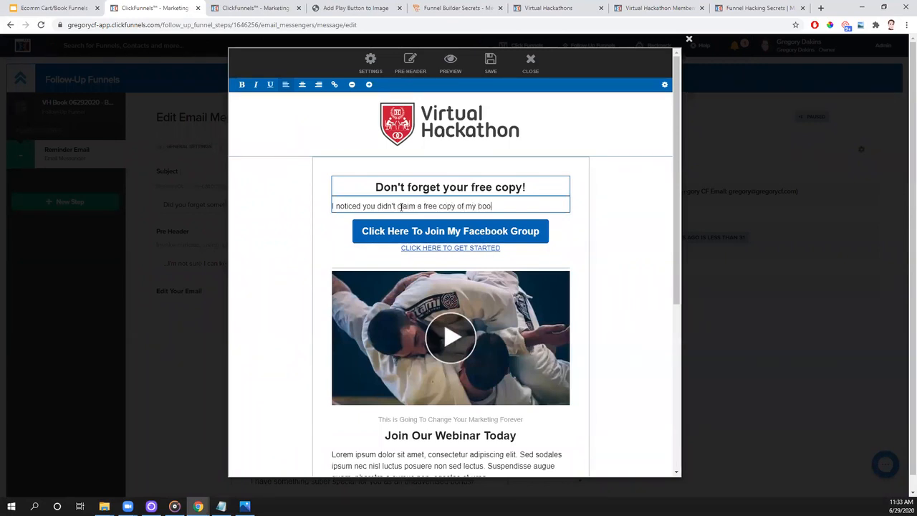
pyautogui.write('k!')
pyautogui.press('Return')
pyautogui.press('Return')
pyautogui.write("I really don't want you to miss out on this opportuni")
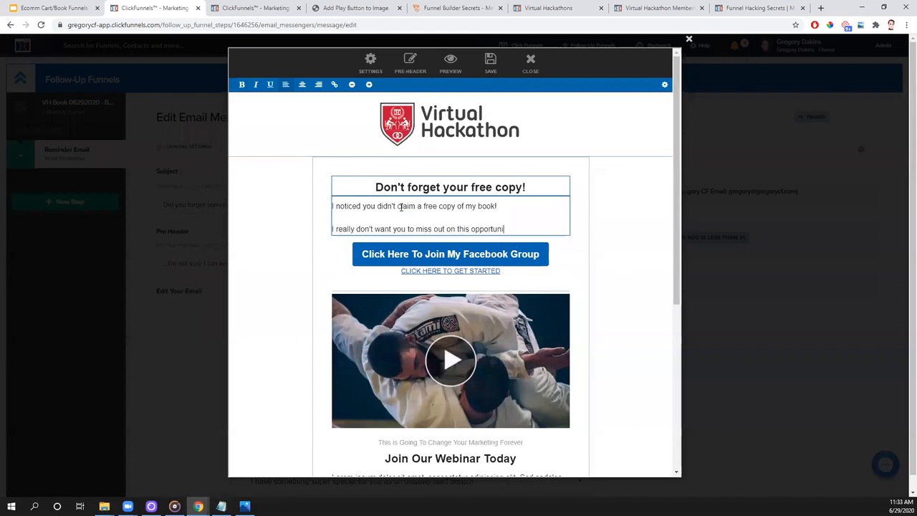
# - Add the lines "Everyone who has a copy so far is FREAKING OUT!" and "I don't think I'll be able to keep them free forever....."
pyautogui.press('Return')
pyautogui.press('Return')
pyautogui.write('Every')
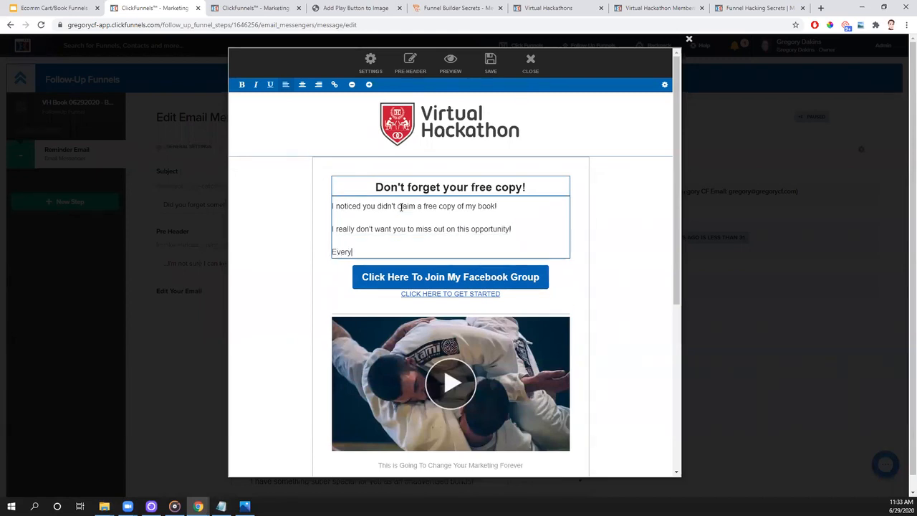
pyautogui.write('one who has a copy so far is FREAKING')
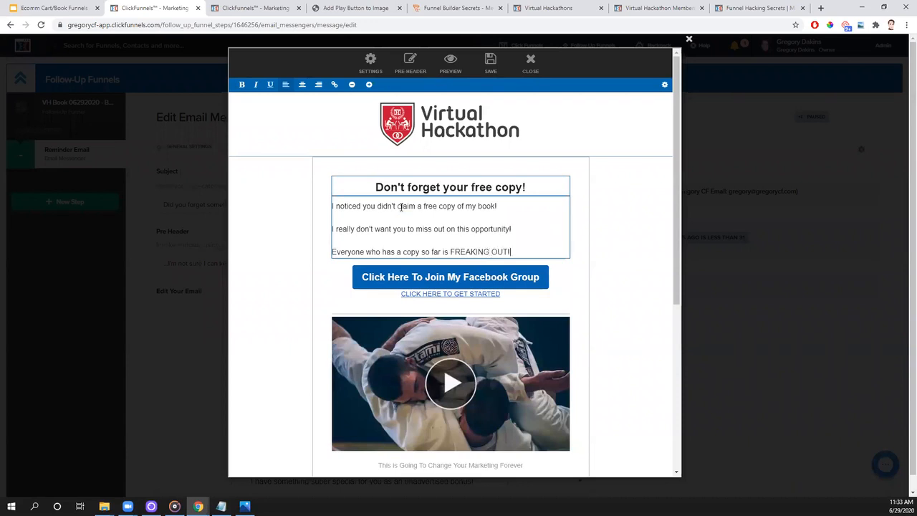
pyautogui.write(' OUT!')
pyautogui.press('Return')
pyautogui.write("I don't think I'll be able to keep them free forever.....?")
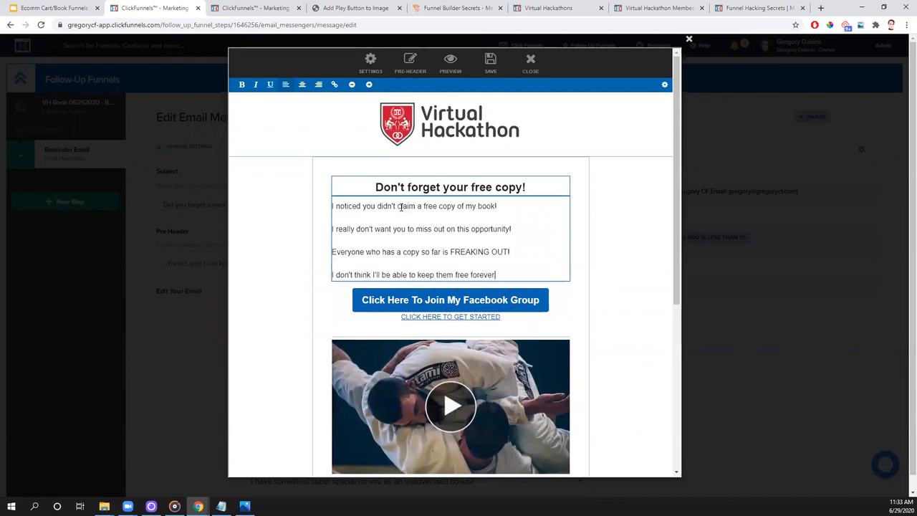
# - After a blank gap, end the body text with "Make sure you claim your copy now before they are GONE!"
pyautogui.press('Return')
pyautogui.press('BackSpace')
pyautogui.press('Return')
pyautogui.press('Return')
pyautogui.write('Make sure yo')
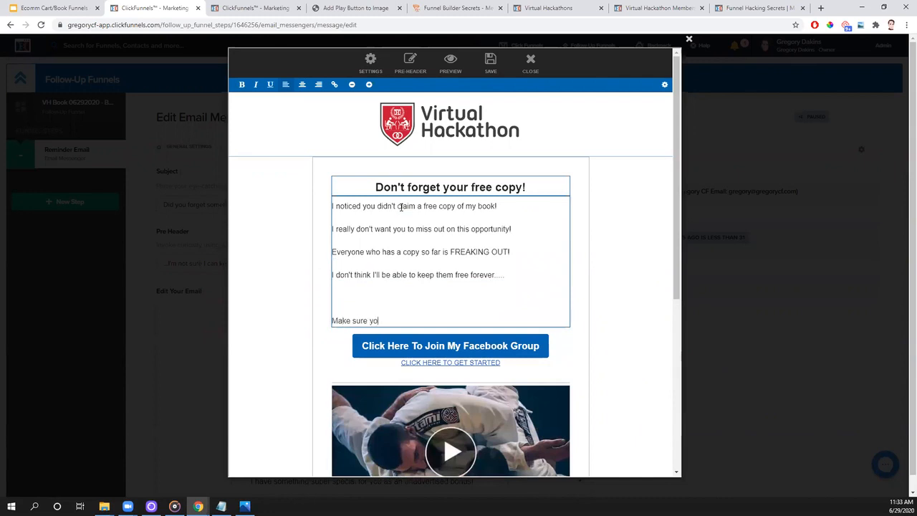
pyautogui.write('u claim your copy now before they are GONE!')
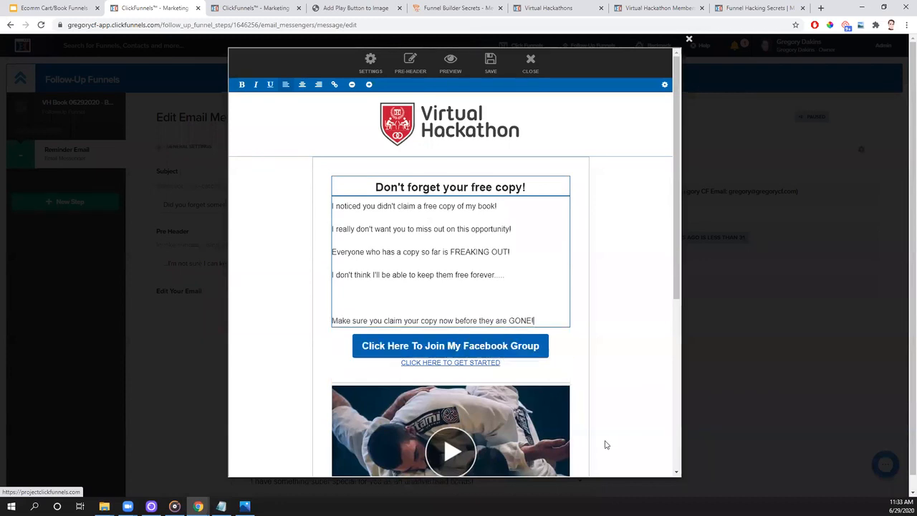
# - Recolour the blue button beneath the body text orange and set its text to "Click Here To Claim Your FREE COPY!"
pyautogui.click(493, 347)
pyautogui.click(481, 142)
pyautogui.moveTo(537, 184); pyautogui.dragTo(519, 145)
pyautogui.click(433, 152)
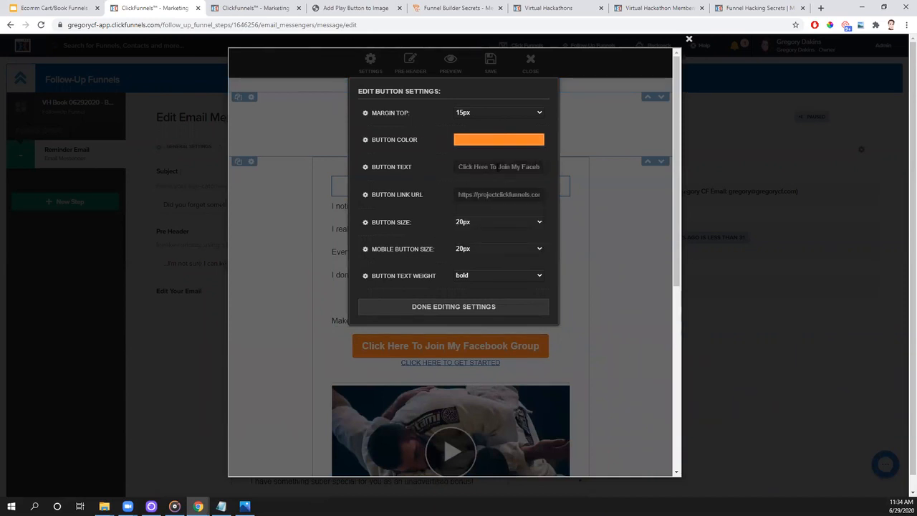
pyautogui.moveTo(491, 166); pyautogui.dragTo(592, 189)
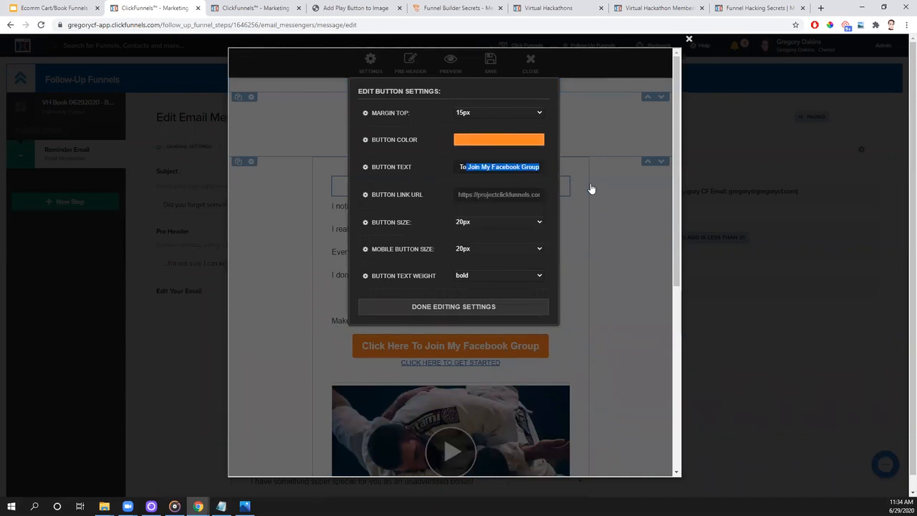
pyautogui.write('Claim ')
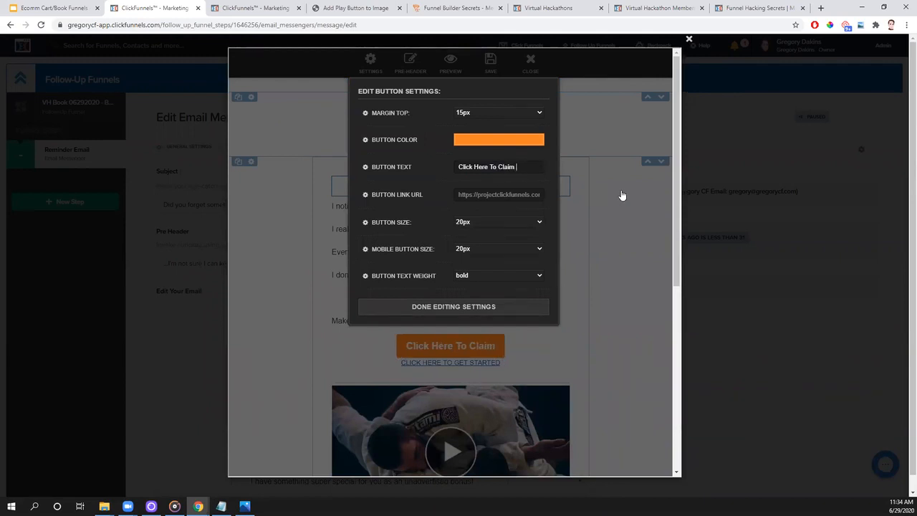
pyautogui.write('Your FREE COPY!')
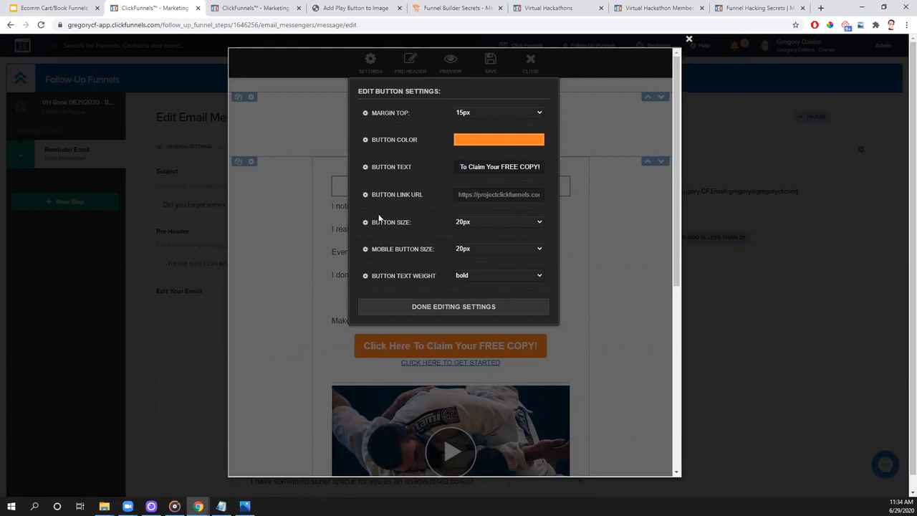
# - Replace the claim button's link with the free book order page URL copied from the VH Book 06292020 funnel, ending in two-step-orderweh66hew
pyautogui.click(502, 194)
pyautogui.doubleClick(502, 194)
pyautogui.hotkey('ctrl', 'a')
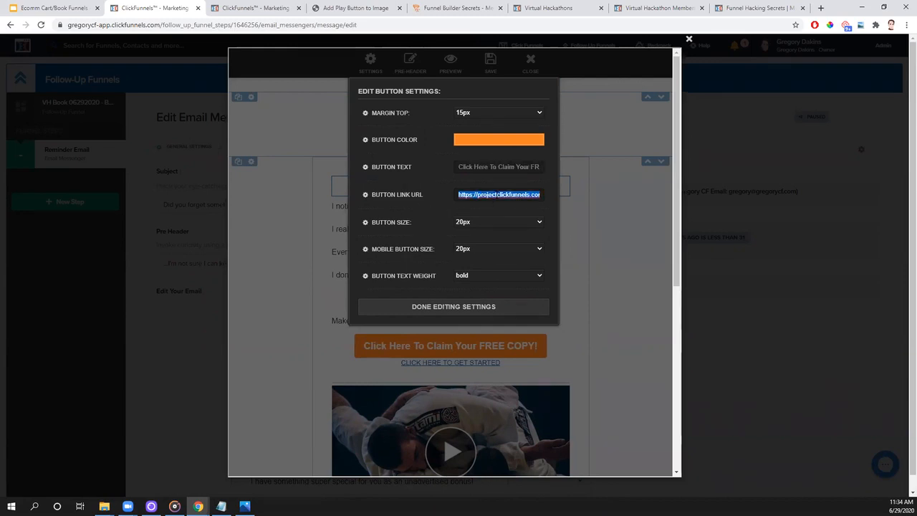
pyautogui.press('BackSpace')
pyautogui.click(262, 9)
pyautogui.moveTo(504, 147); pyautogui.dragTo(352, 147)
pyautogui.rightClick(358, 148)
pyautogui.click(380, 157)
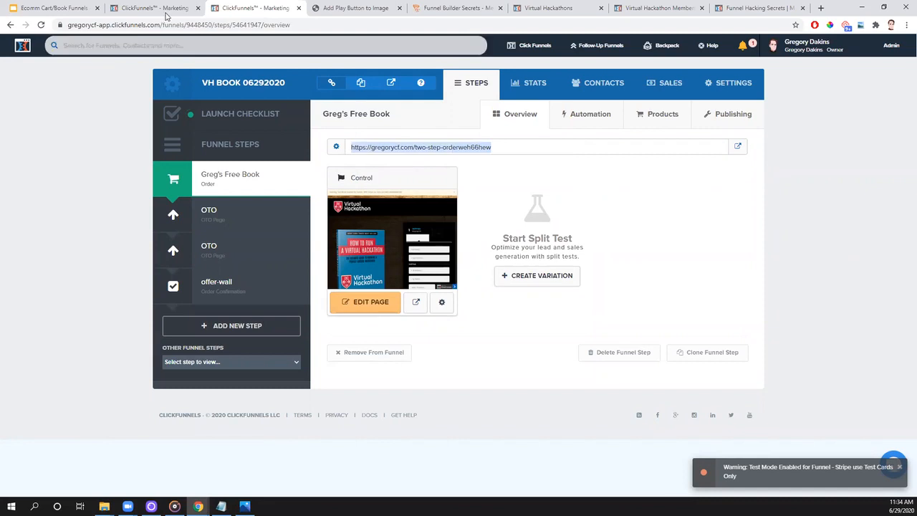
pyautogui.click(154, 8)
pyautogui.click(473, 196)
pyautogui.hotkey('ctrl', 'v')
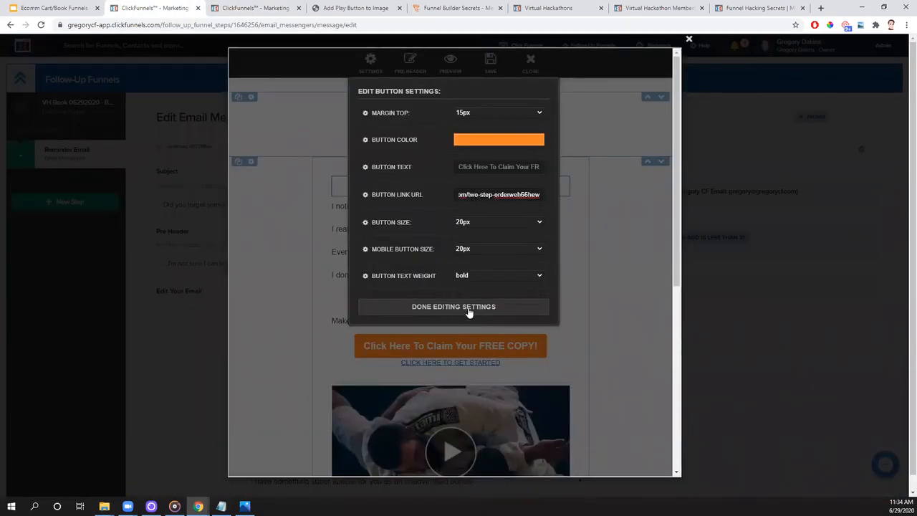
pyautogui.click(469, 310)
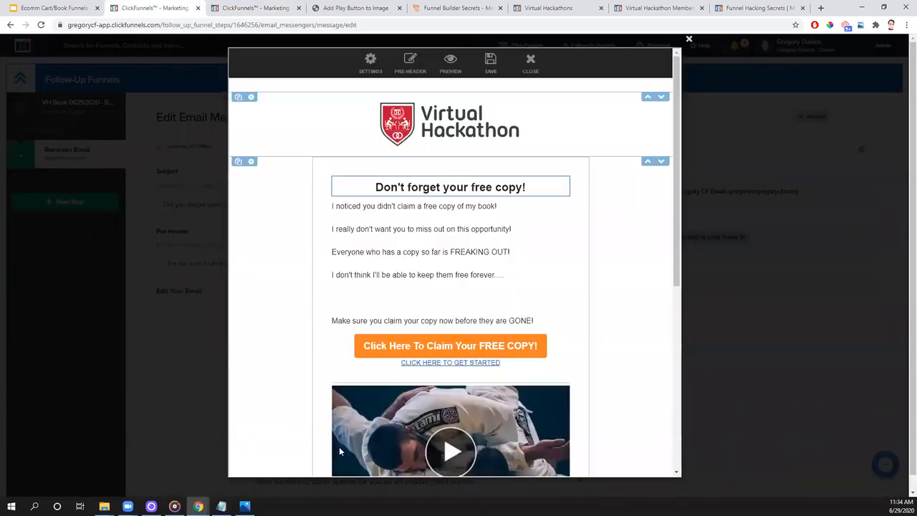
# - Change the link of the "CLICK HERE TO GET STARTED" text to the copied order page URL
pyautogui.click(391, 367)
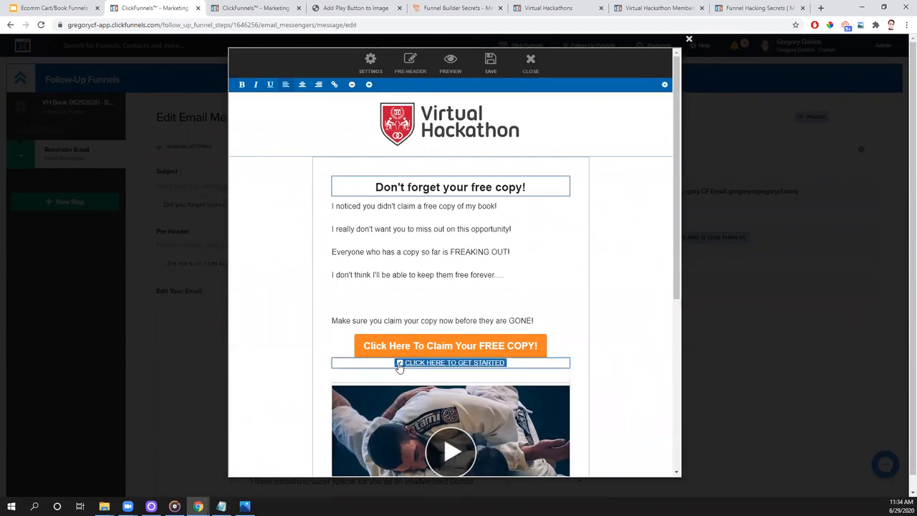
pyautogui.click(400, 364)
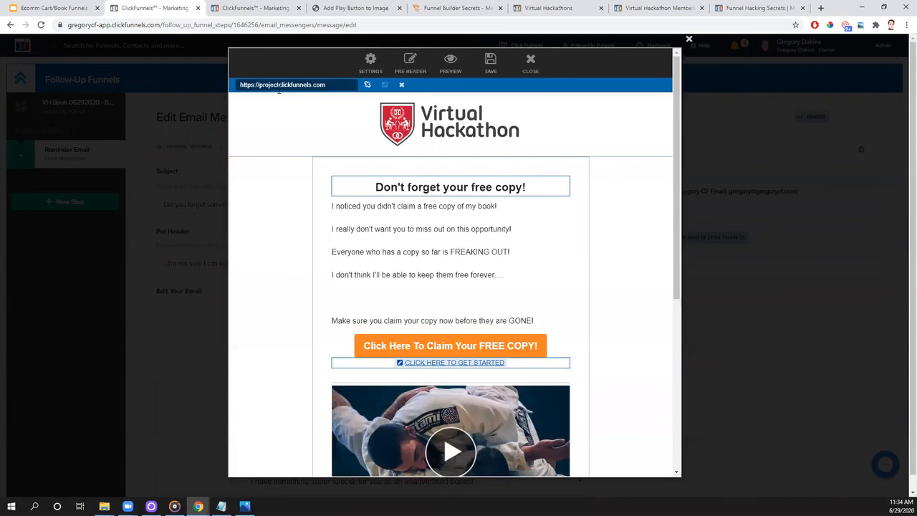
pyautogui.tripleClick(338, 81)
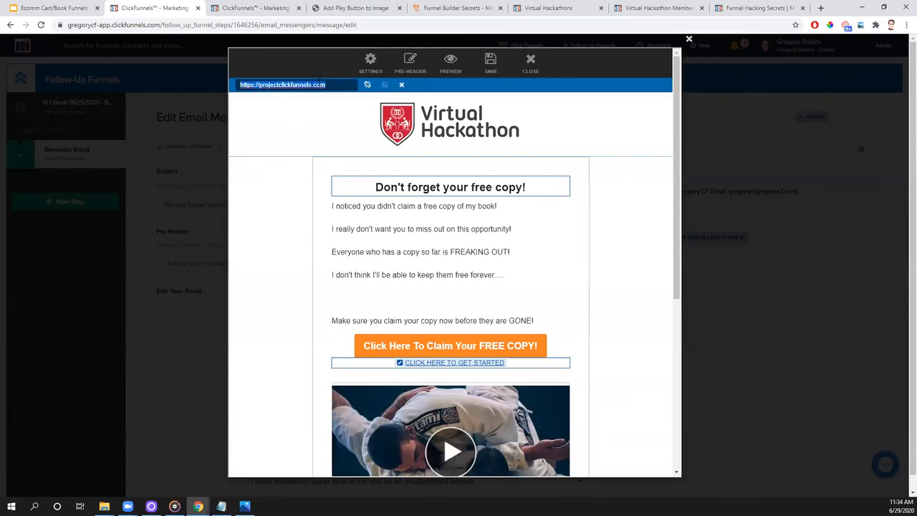
pyautogui.press('BackSpace')
pyautogui.hotkey('ctrl', 'v')
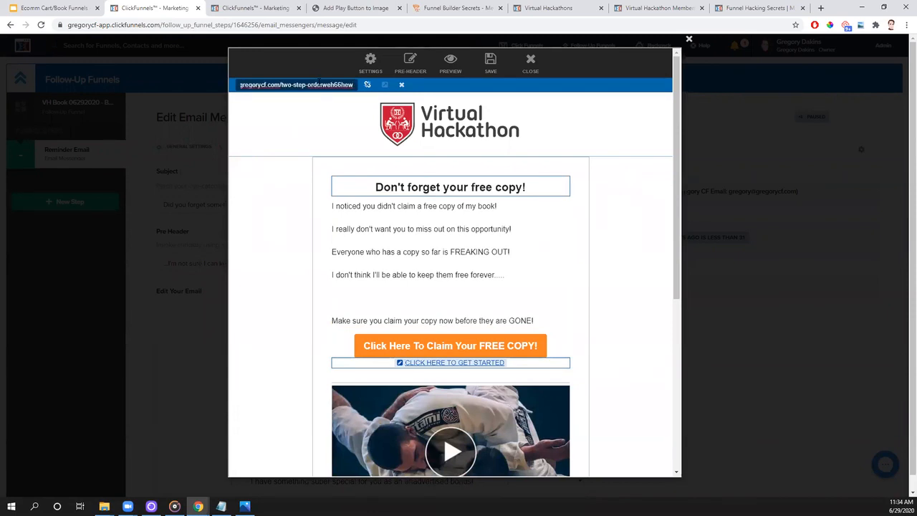
pyautogui.click(609, 248)
# - Open the video image's settings and select its link URL
pyautogui.scroll(-1, 611, 249)
pyautogui.scroll(-3, 610, 249)
pyautogui.click(506, 271)
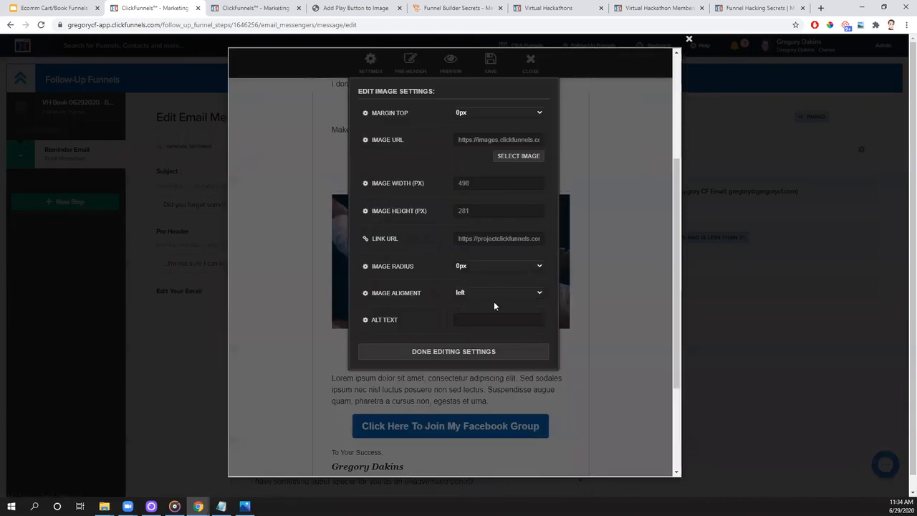
pyautogui.click(501, 241)
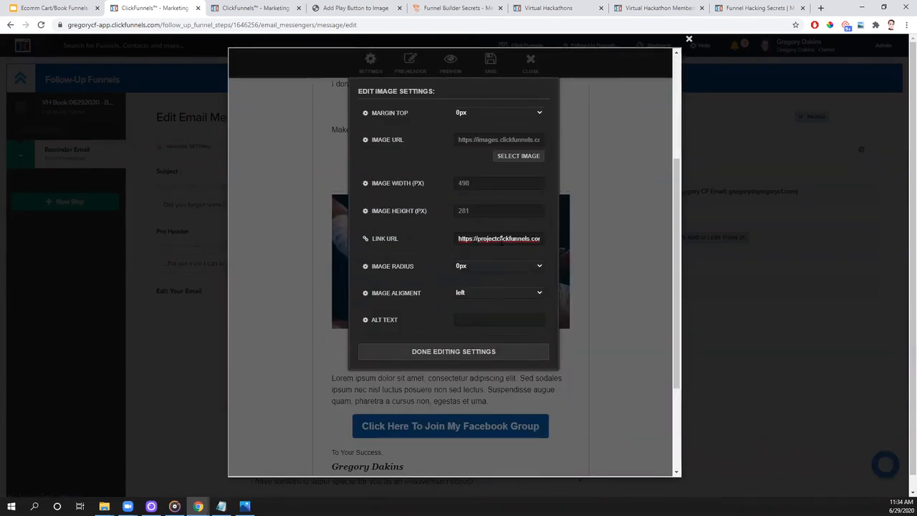
pyautogui.tripleClick(501, 242)
pyautogui.click(658, 281)
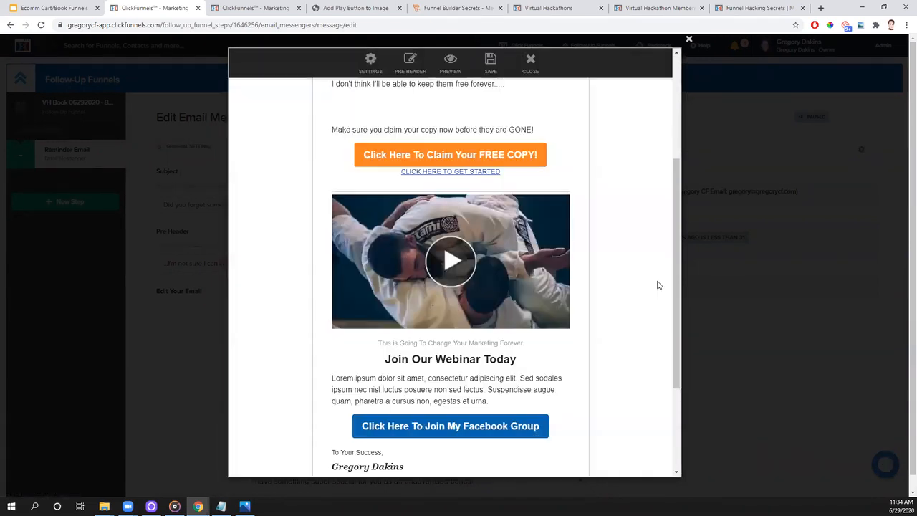
# - Replace the lower Facebook group button with a duplicate of the orange claim button and save the email
pyautogui.click(544, 131)
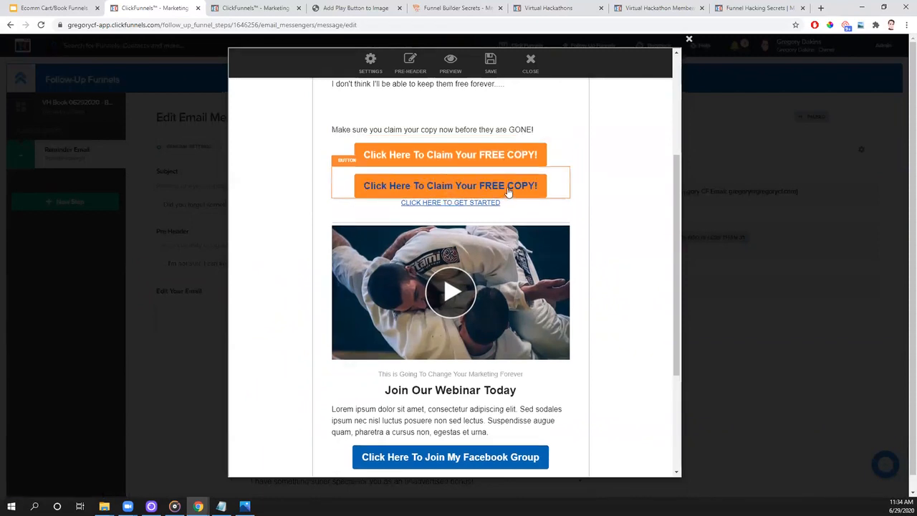
pyautogui.moveTo(508, 447); pyautogui.dragTo(507, 444)
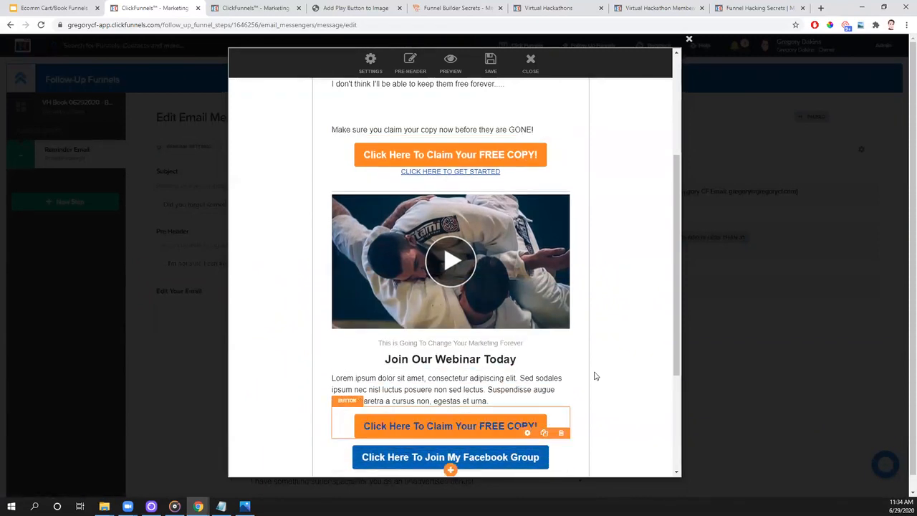
pyautogui.scroll(-3, 598, 375)
pyautogui.click(563, 290)
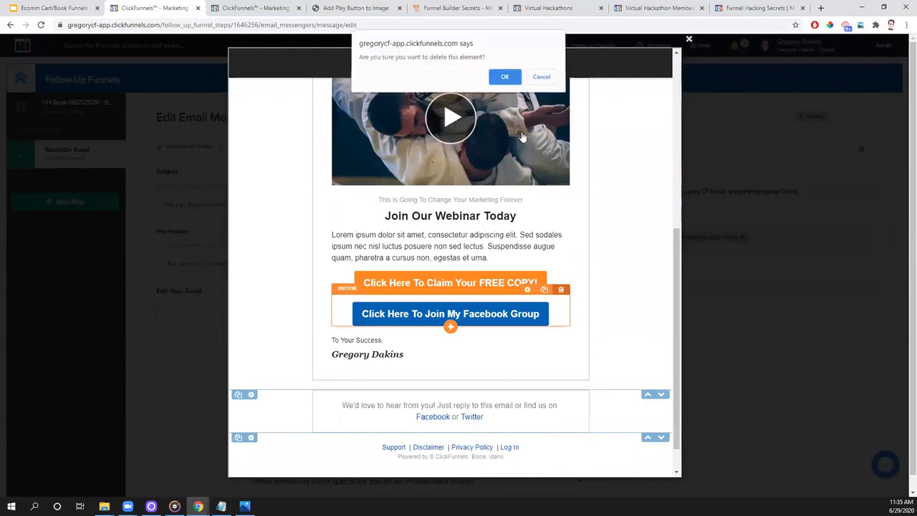
pyautogui.click(503, 76)
pyautogui.click(490, 63)
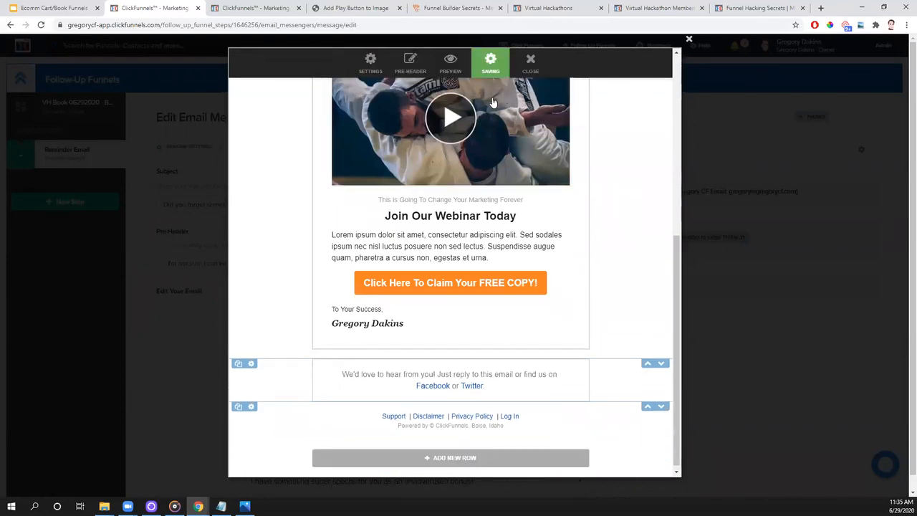
# - Preview the reminder email and test the claim button's link to the book order page
pyautogui.click(451, 63)
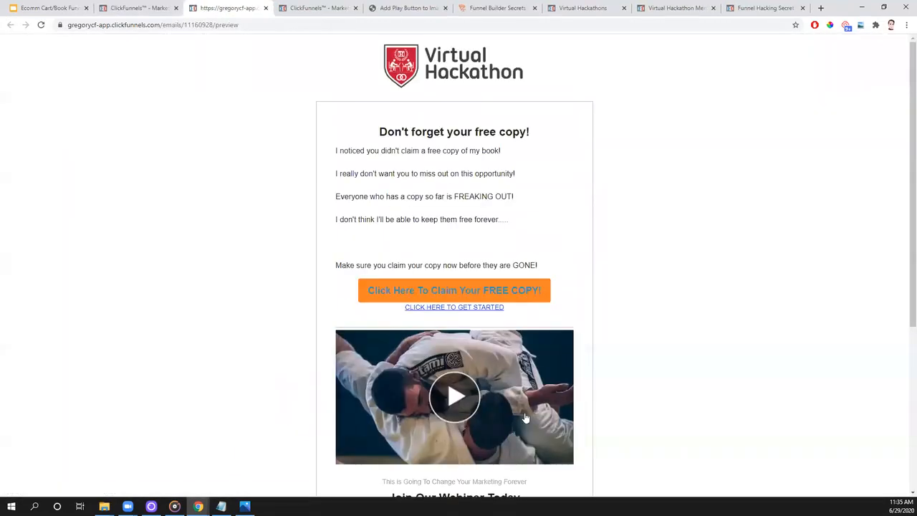
pyautogui.click(510, 291)
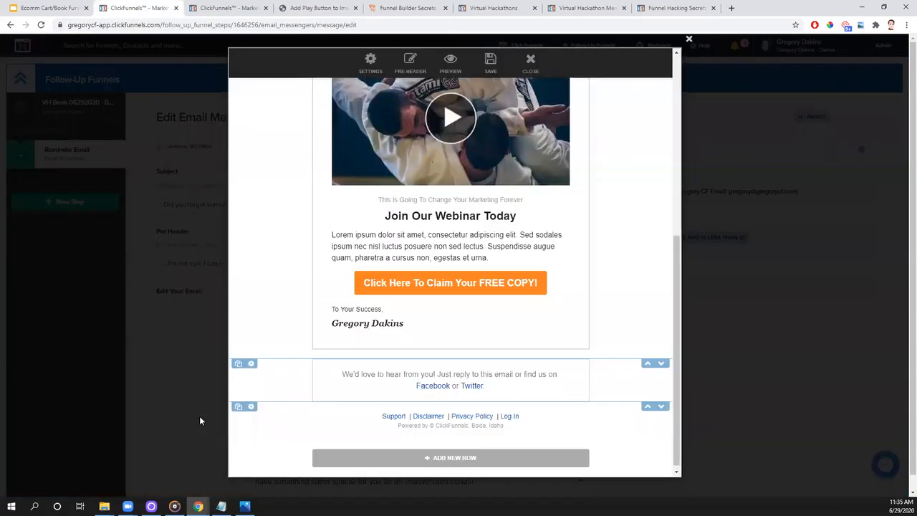
pyautogui.click(266, 8)
# - Save the reminder email again and close the email editor
pyautogui.click(491, 63)
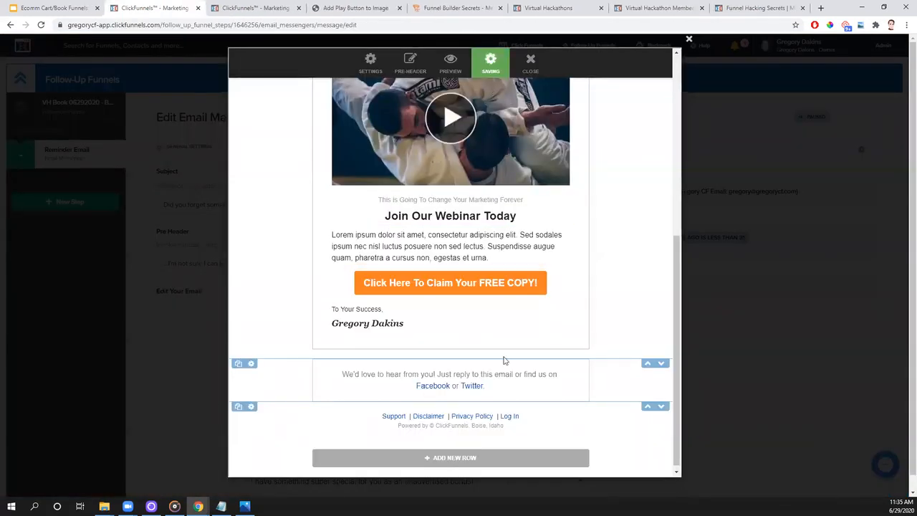
pyautogui.click(530, 63)
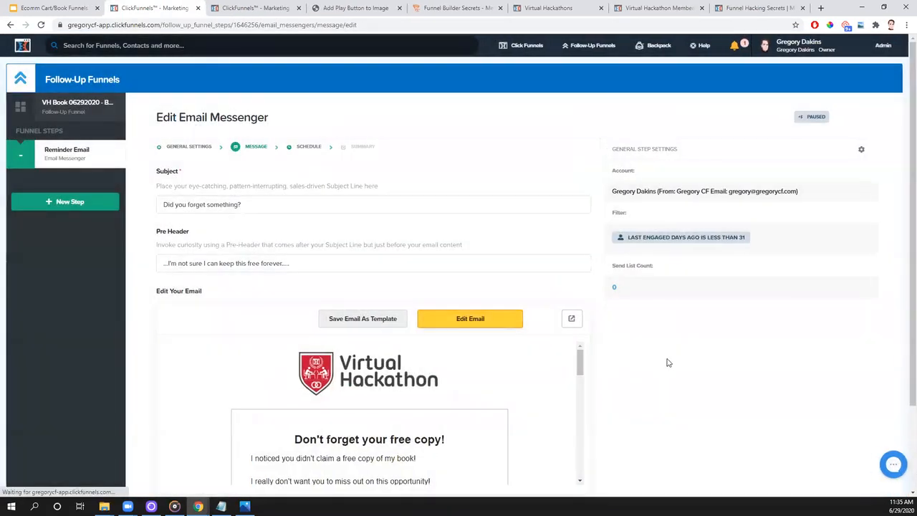
# - Schedule the reminder email to trigger 1 day after the follow-up funnel starts and proceed to its summary
pyautogui.scroll(-2, 678, 363)
pyautogui.click(575, 421)
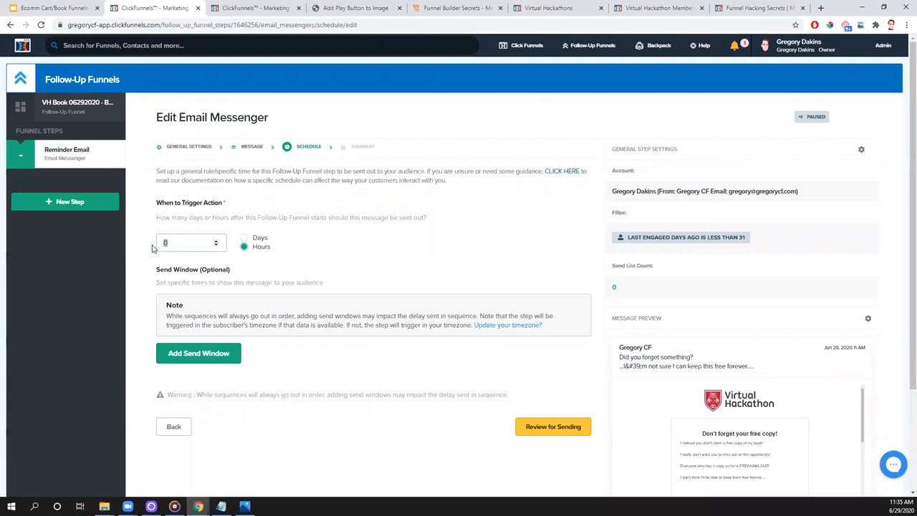
pyautogui.write('1')
pyautogui.click(243, 238)
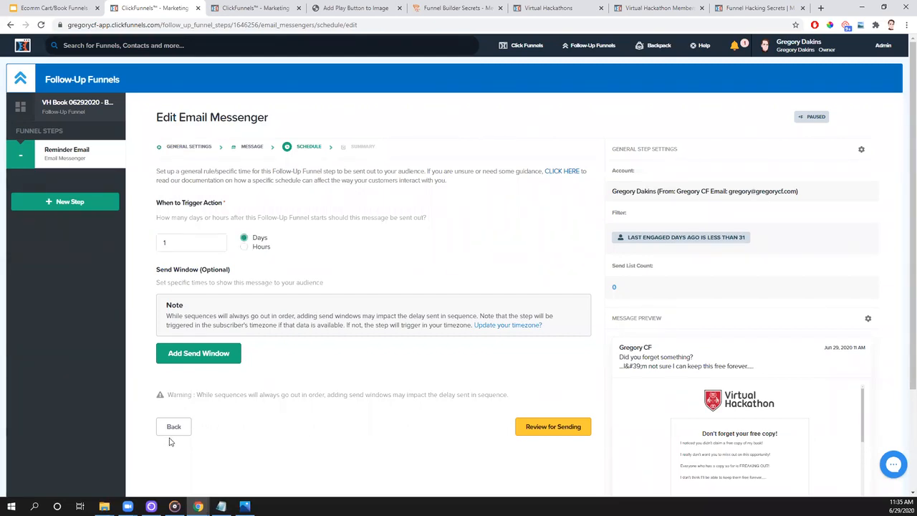
pyautogui.click(561, 434)
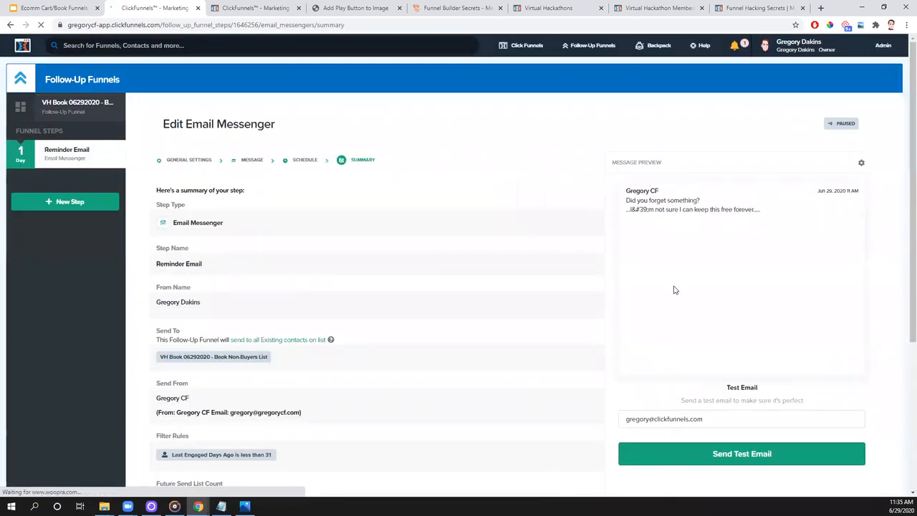
# - Make the reminder email step live and confirm
pyautogui.scroll(-5, 559, 248)
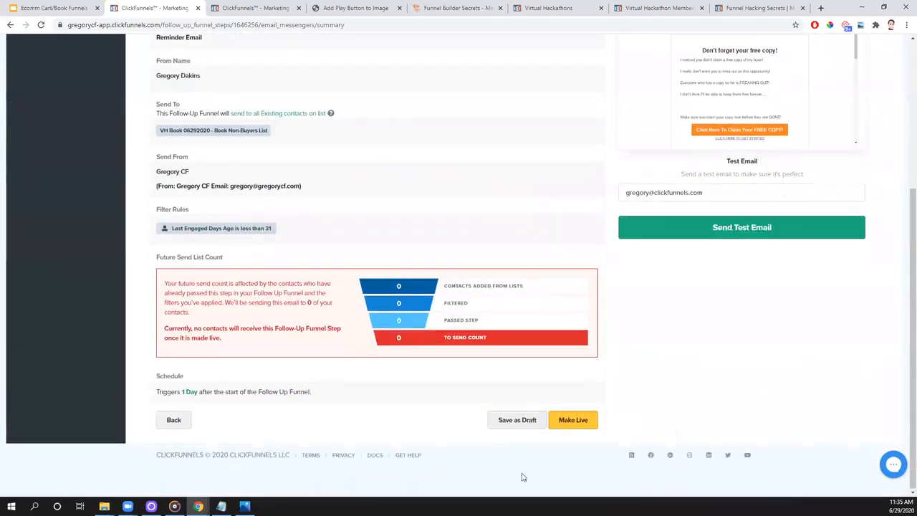
pyautogui.click(575, 420)
pyautogui.click(522, 332)
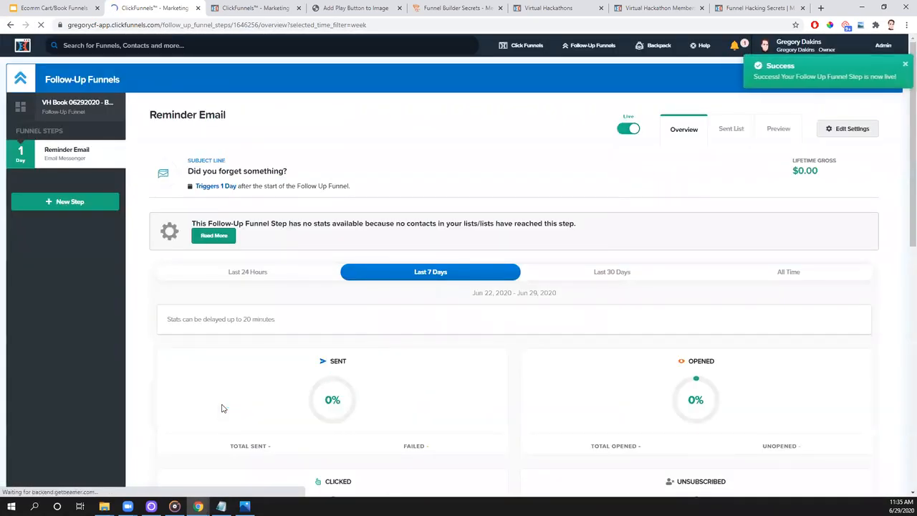
# - Open the follow-up funnel's overview and switch to the Google Slides presentation to examine the funnel diagram
pyautogui.click(83, 106)
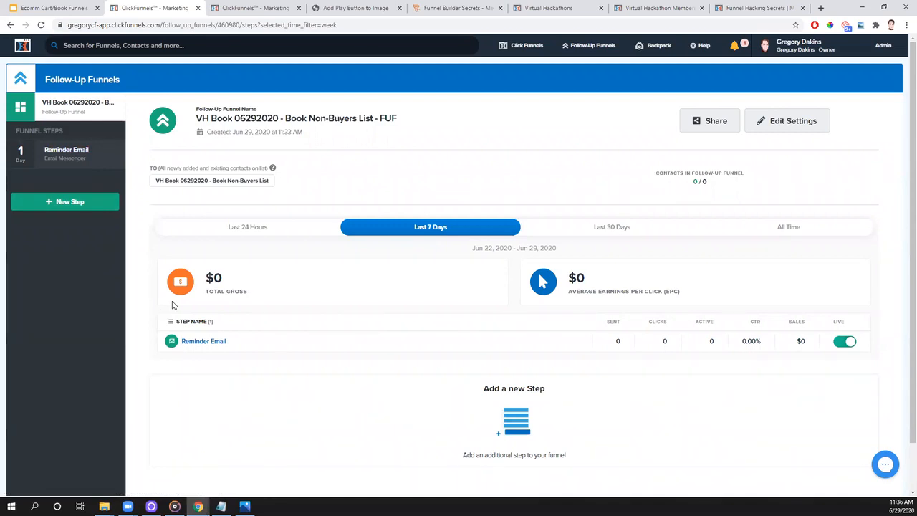
pyautogui.click(57, 8)
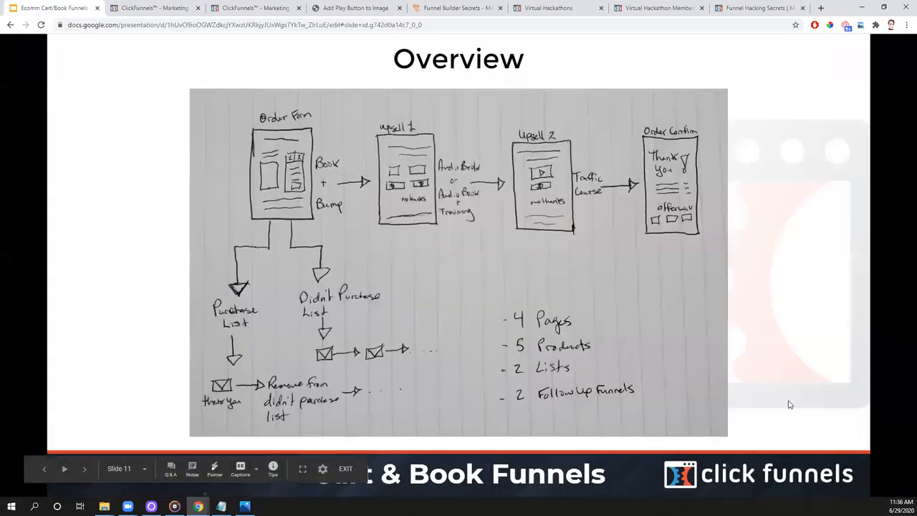
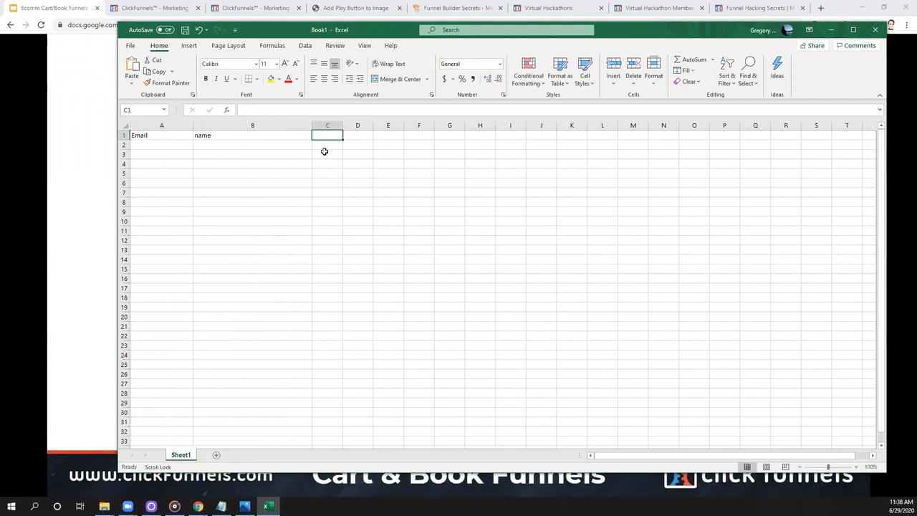
# - Enter a test contact's first name in A2 and e-mail address in B2, and widen column B to fit the address
pyautogui.click(178, 153)
pyautogui.write('Greg')
pyautogui.press('Tab')
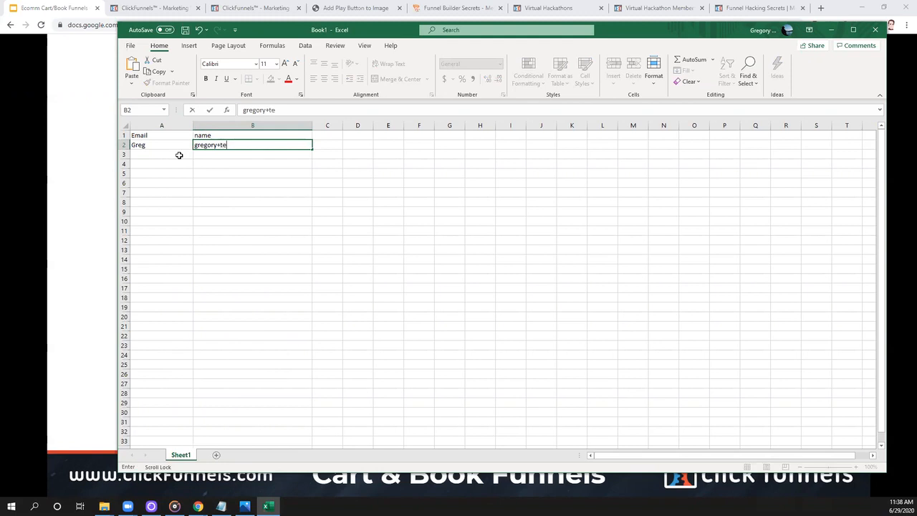
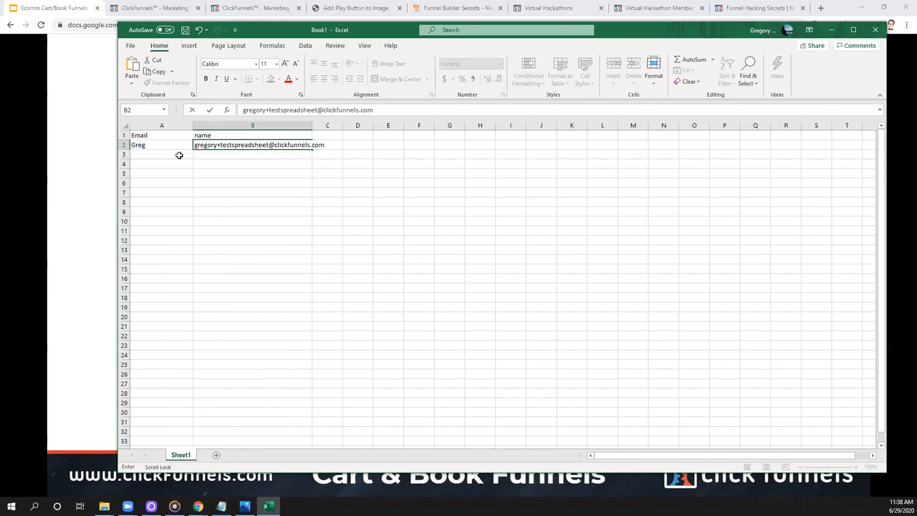
pyautogui.click(270, 211)
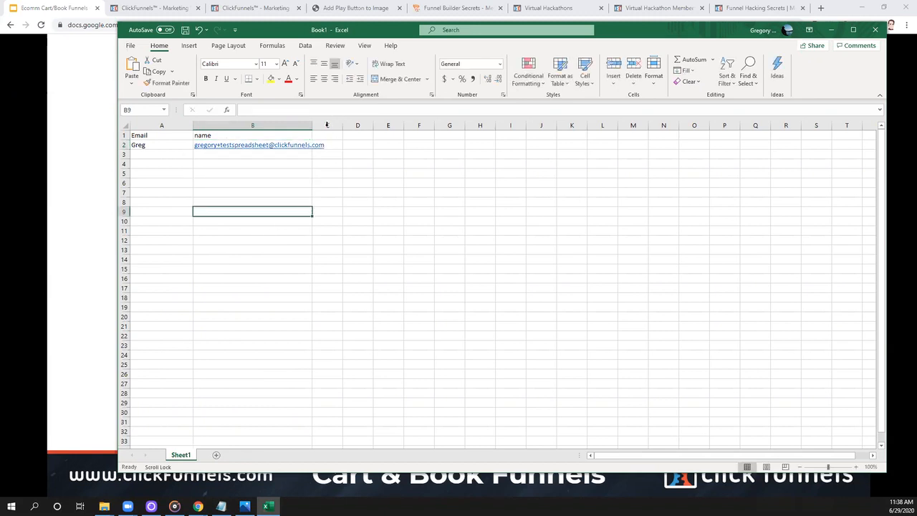
pyautogui.moveTo(312, 126); pyautogui.dragTo(333, 126)
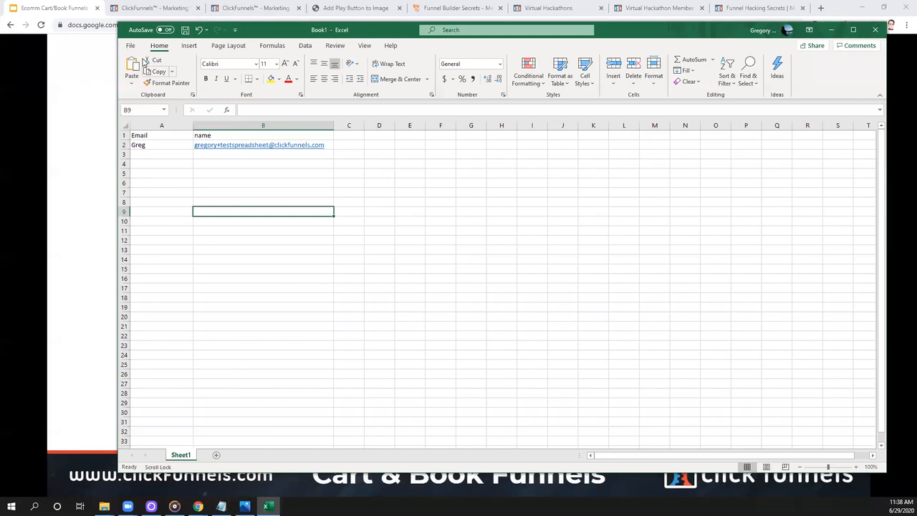
# - Save the workbook to the Desktop as VHTestSheet in CSV UTF-8 (Comma delimited) format
pyautogui.click(186, 32)
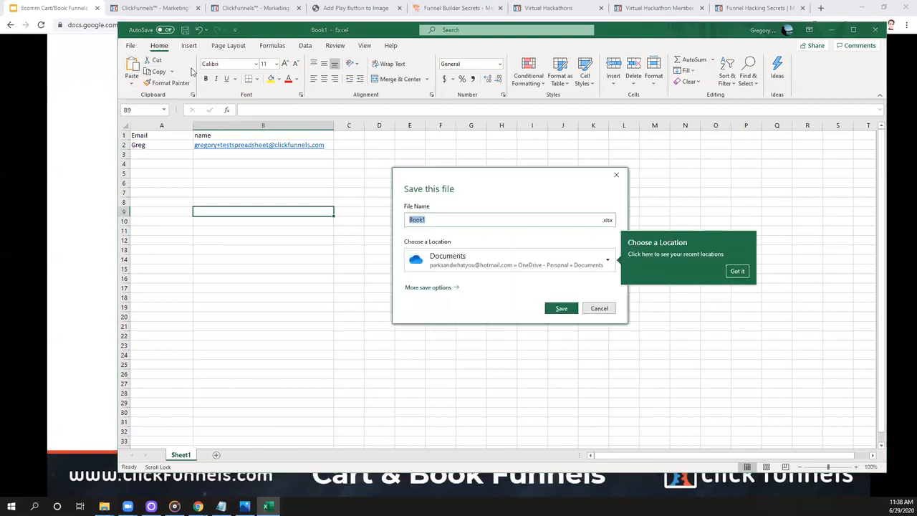
pyautogui.click(439, 288)
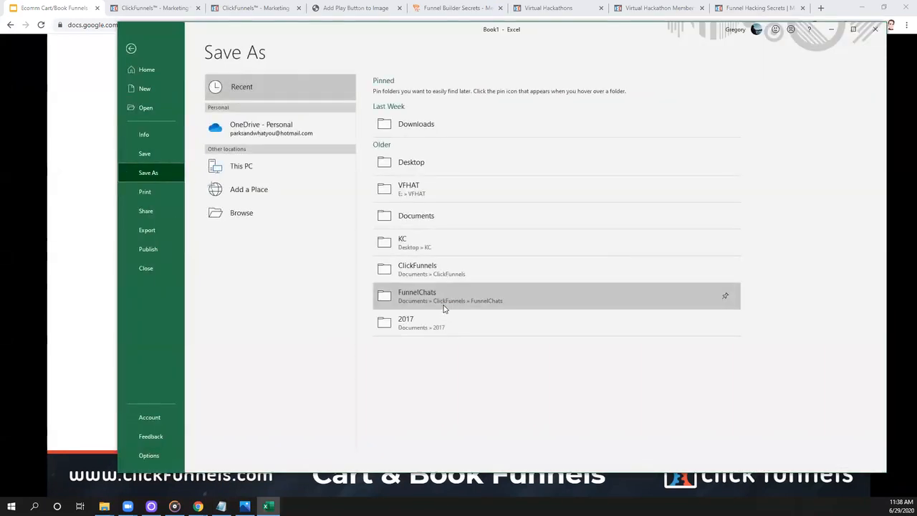
pyautogui.click(262, 215)
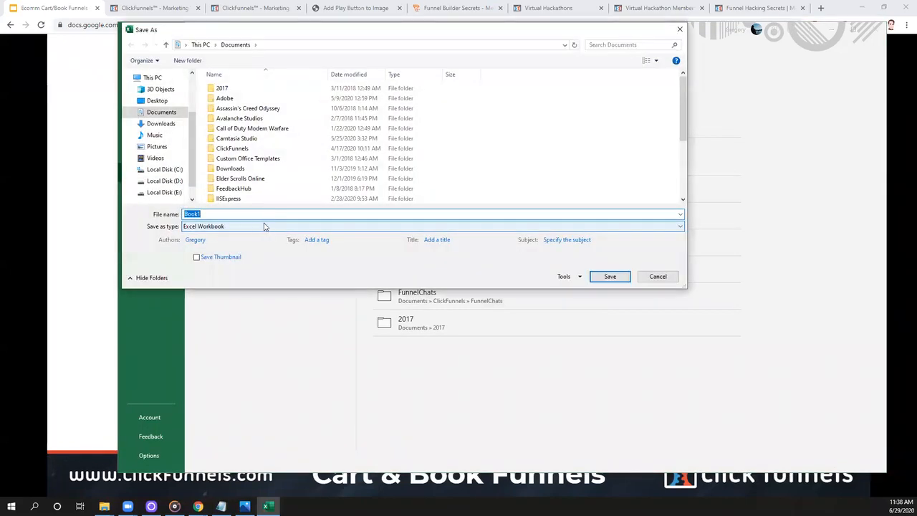
pyautogui.click(259, 228)
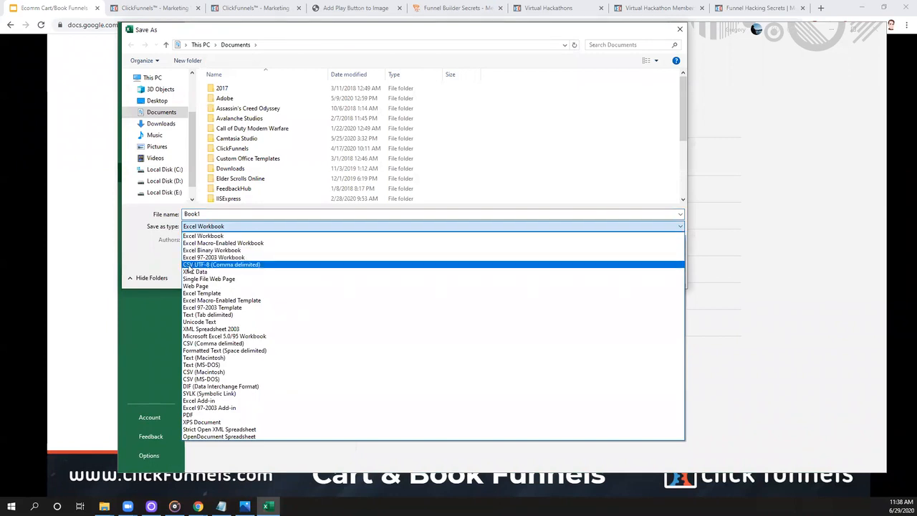
pyautogui.click(188, 265)
pyautogui.moveTo(207, 214); pyautogui.dragTo(177, 213)
pyautogui.write('VHTestSheet')
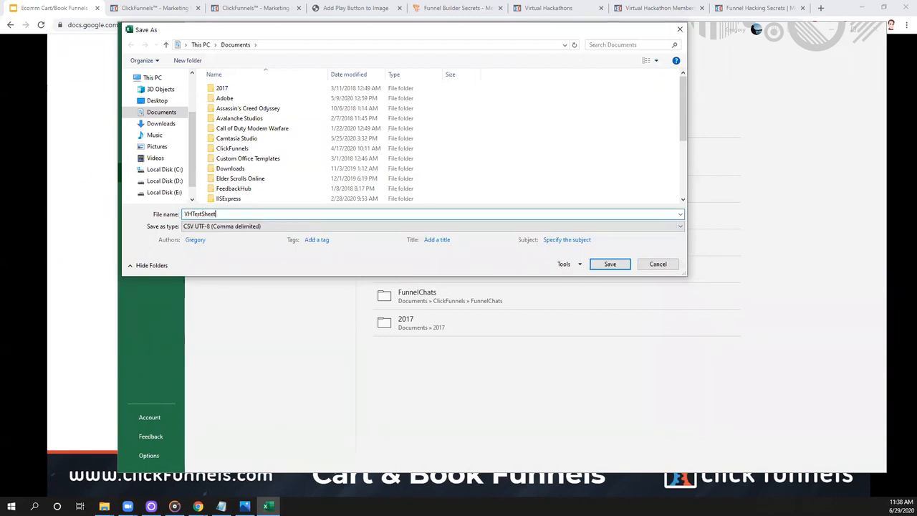
pyautogui.click(152, 101)
pyautogui.click(610, 263)
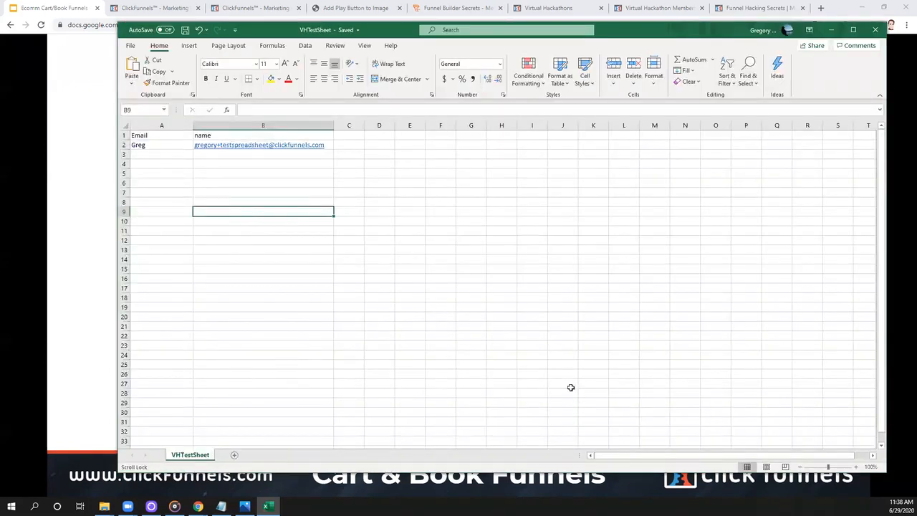
# - Close the spreadsheet, switch to ClickFunnels and open the VH PLF Funnel 06252020 - Registration List from the email lists
pyautogui.moveTo(170, 164); pyautogui.dragTo(558, 345)
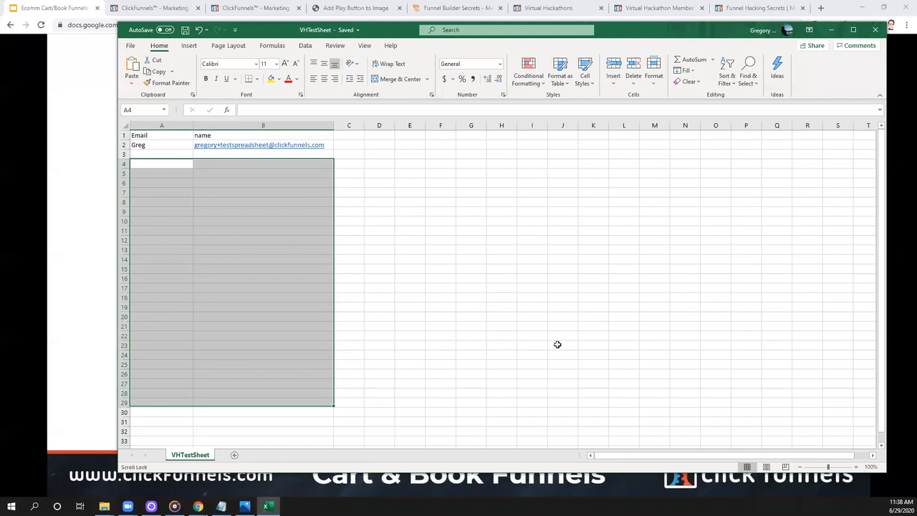
pyautogui.hotkey('alt', 'F4')
pyautogui.click(146, 5)
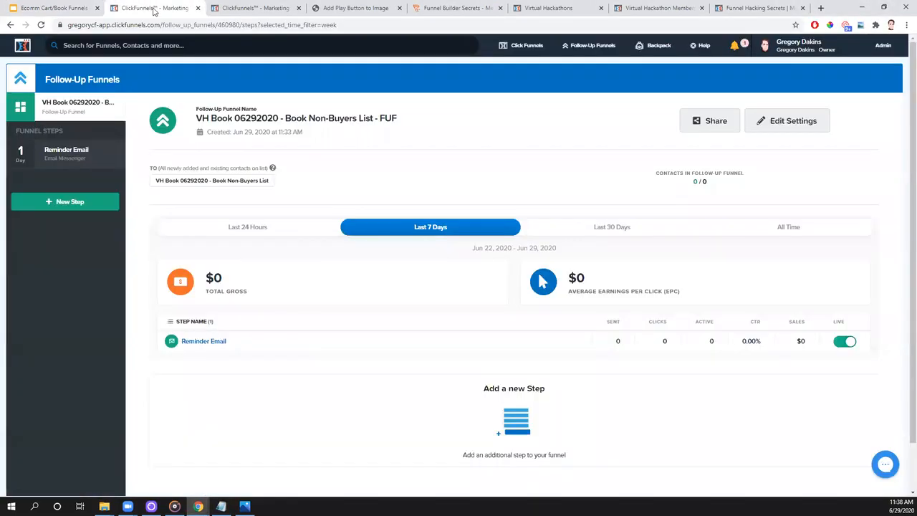
pyautogui.moveTo(598, 48)
pyautogui.click(591, 92)
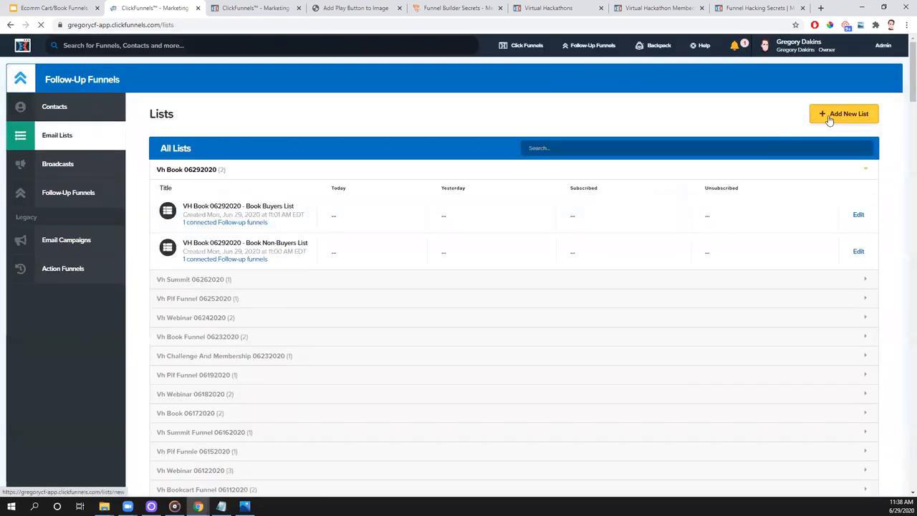
pyautogui.click(175, 281)
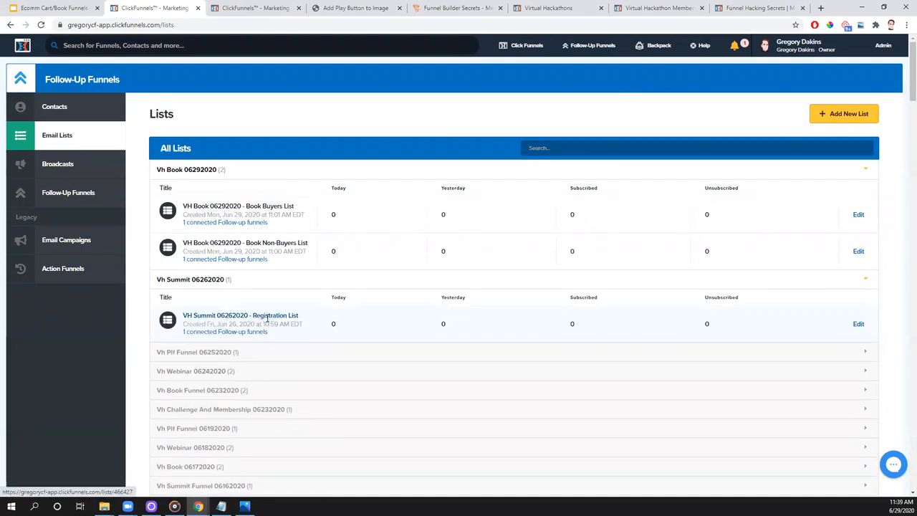
pyautogui.click(192, 353)
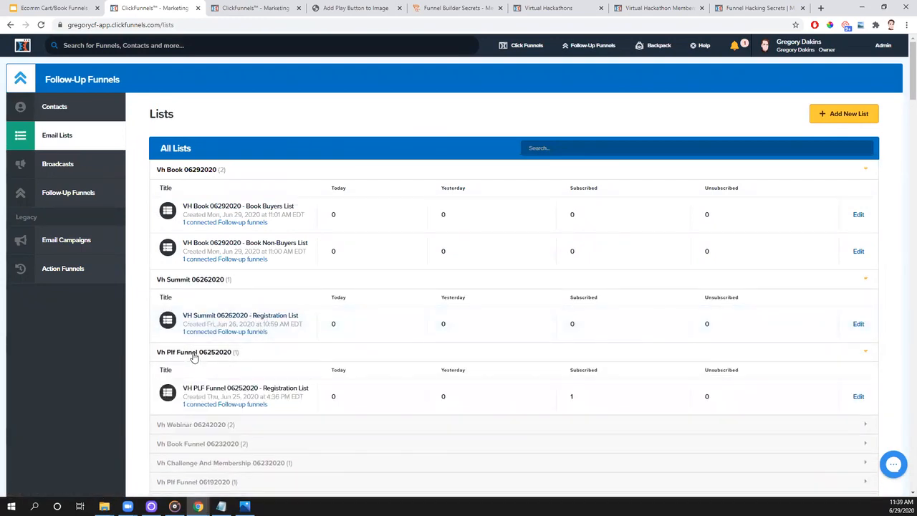
pyautogui.click(268, 389)
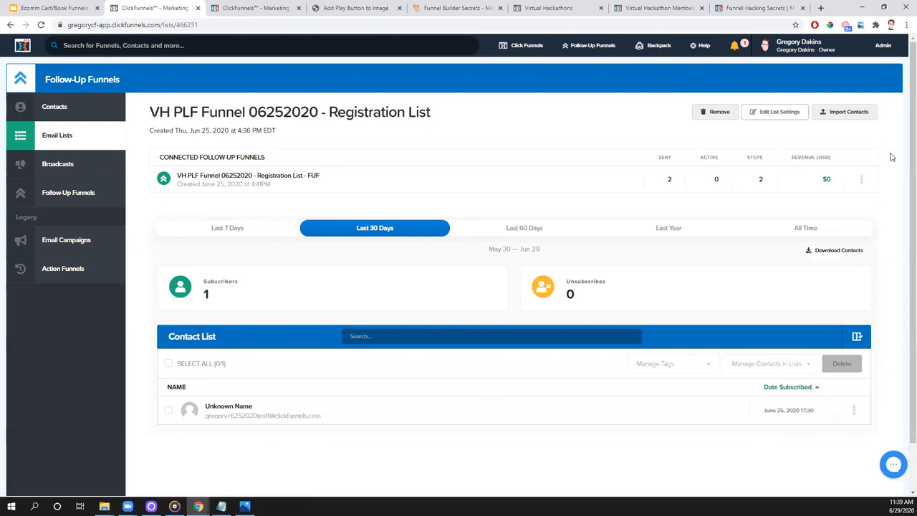
# - Start a contact import for this list and upload VHTestSheet.csv from the Desktop, confirming that the contacts gave permission
pyautogui.click(842, 114)
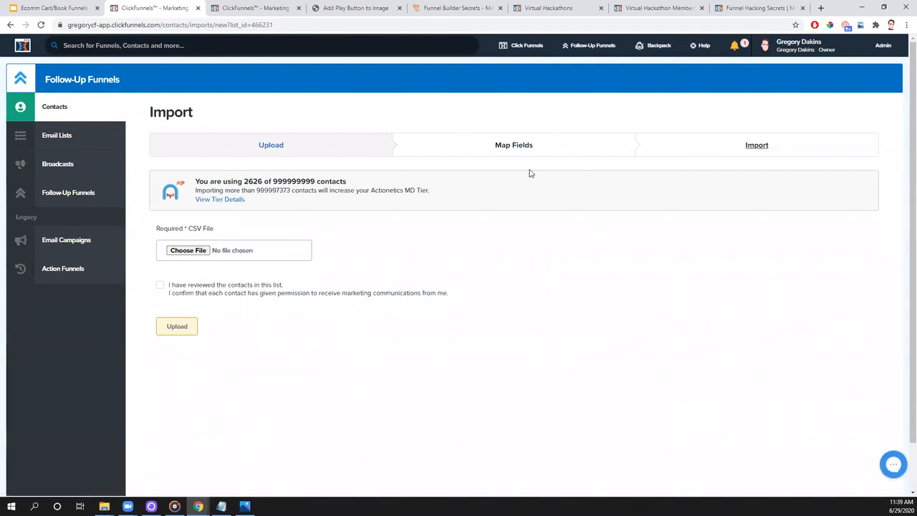
pyautogui.click(184, 251)
pyautogui.click(36, 111)
pyautogui.scroll(-3, 239, 149)
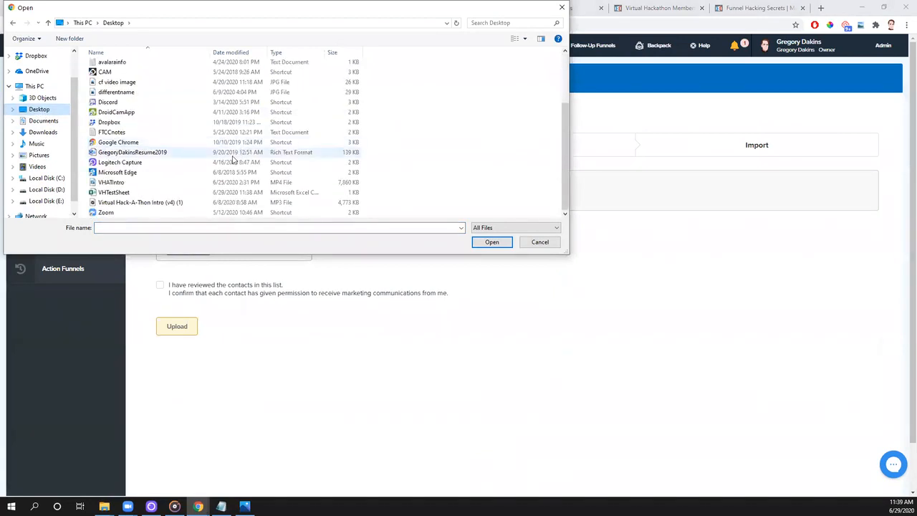
pyautogui.click(119, 193)
pyautogui.doubleClick(119, 193)
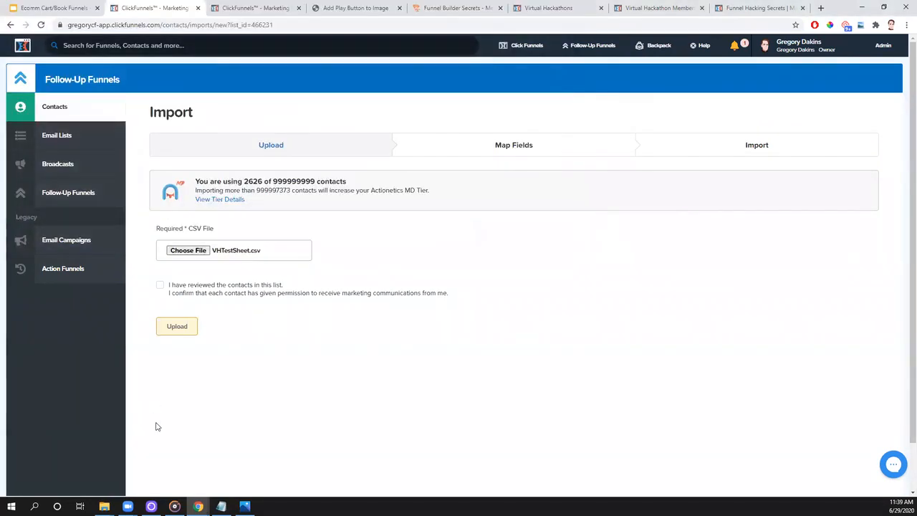
pyautogui.click(160, 286)
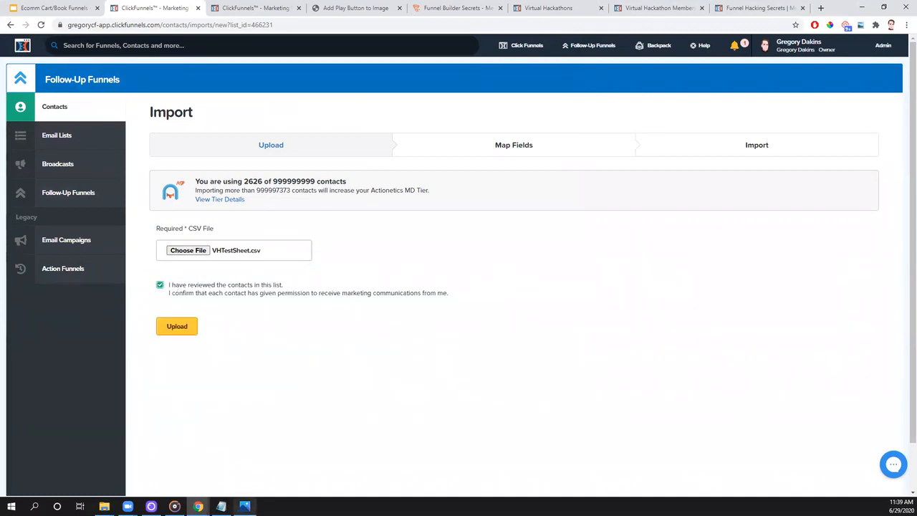
pyautogui.click(183, 329)
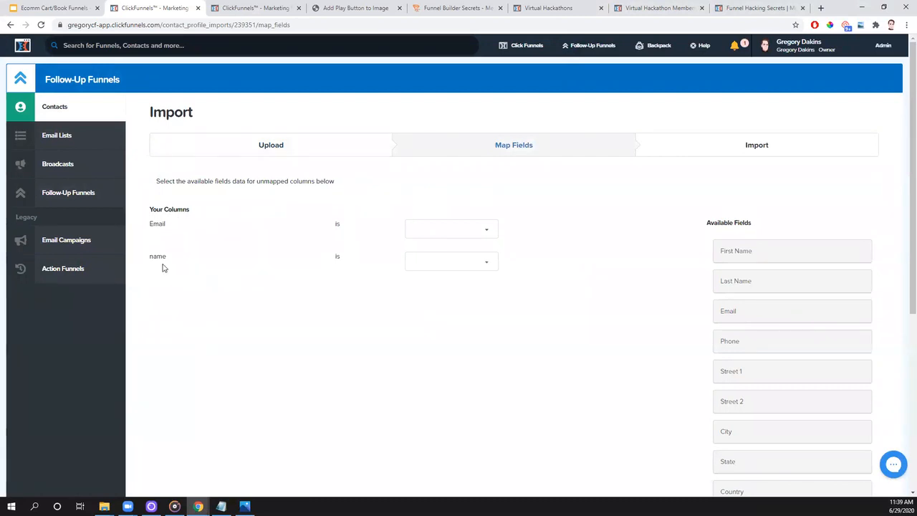
# - Map the Email column to the Email field and the name column to First Name
pyautogui.click(462, 233)
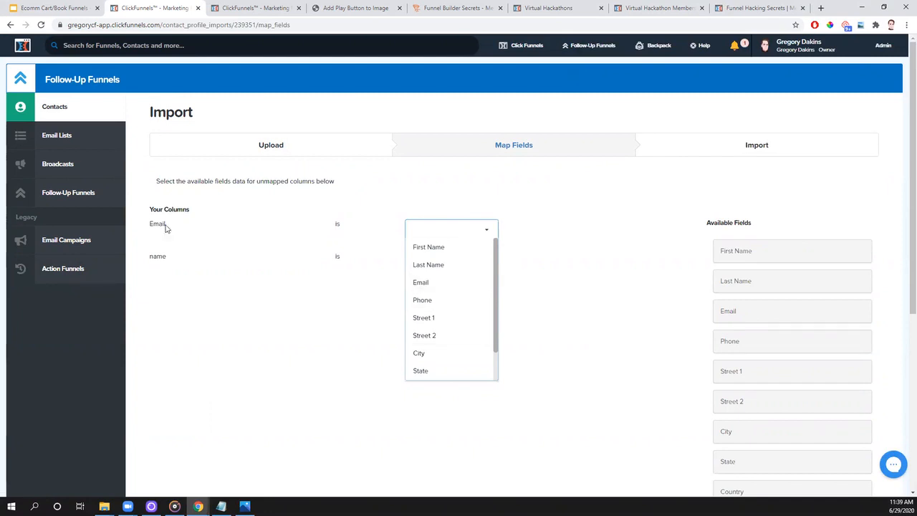
pyautogui.click(434, 285)
pyautogui.click(472, 262)
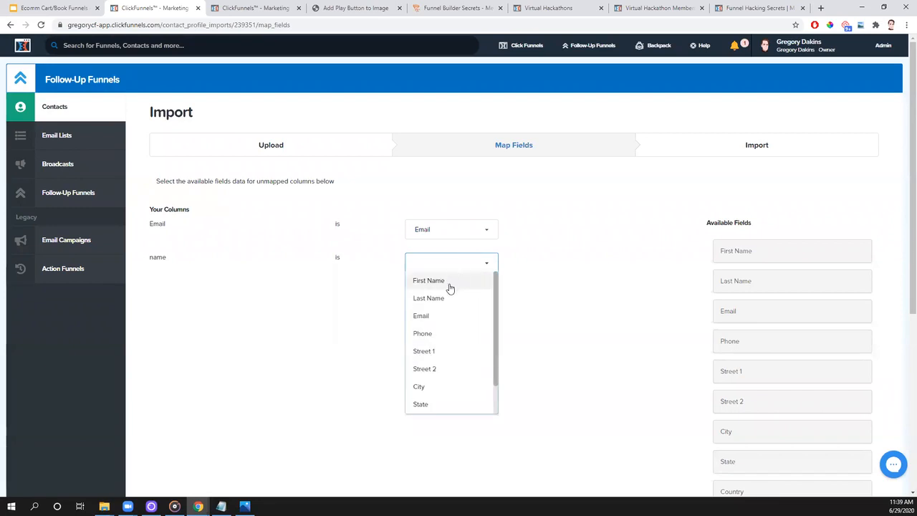
pyautogui.scroll(-1, 475, 321)
pyautogui.scroll(1, 476, 322)
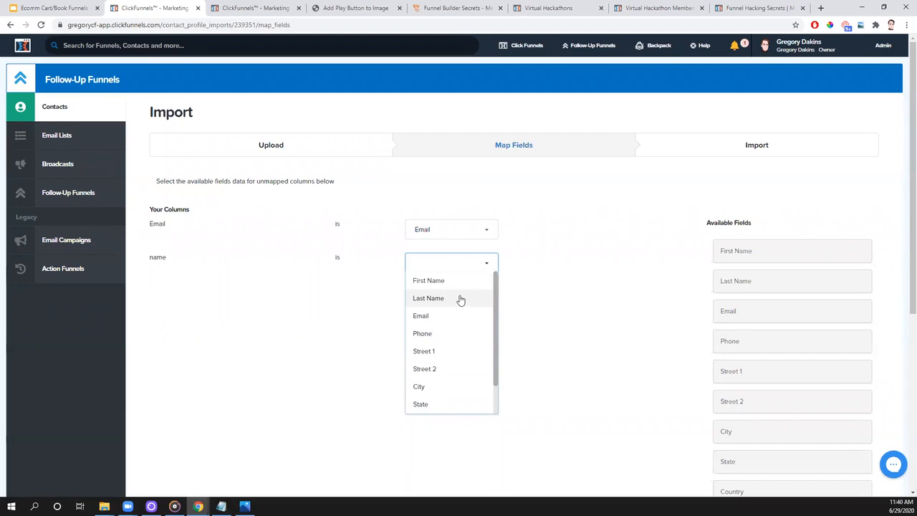
pyautogui.click(442, 282)
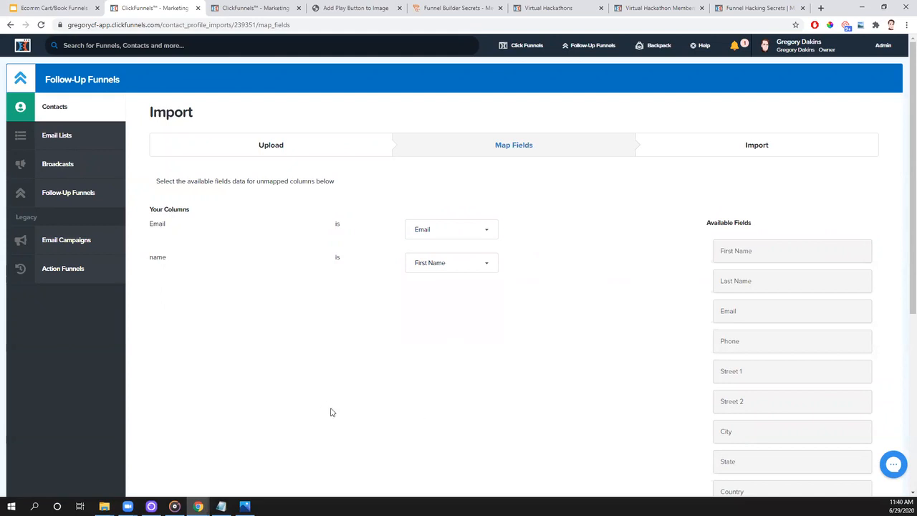
# - Review the import settings and start importing the contact into the registration list
pyautogui.scroll(-4, 434, 355)
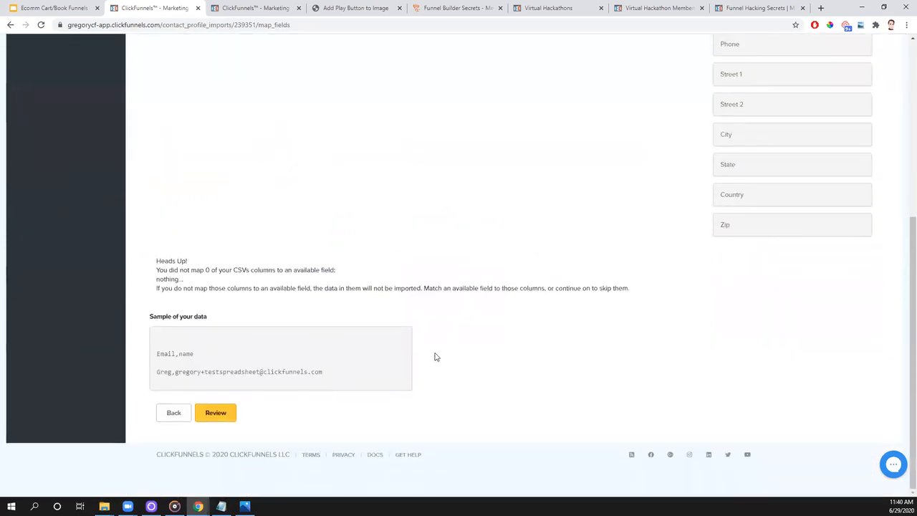
pyautogui.click(214, 415)
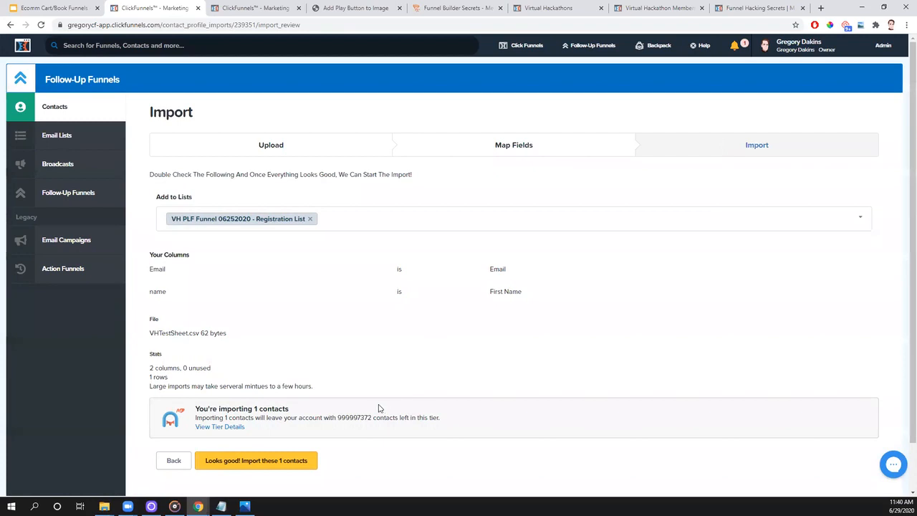
pyautogui.moveTo(288, 408); pyautogui.dragTo(215, 409)
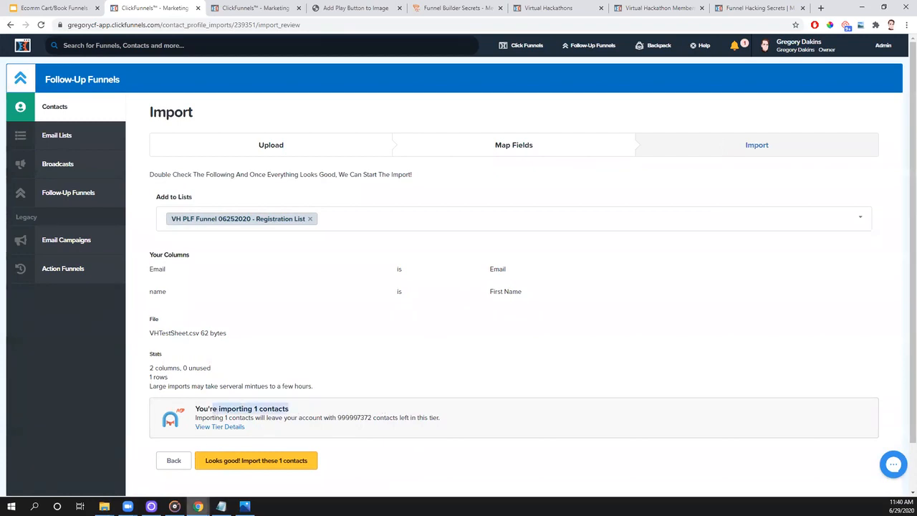
pyautogui.click(265, 465)
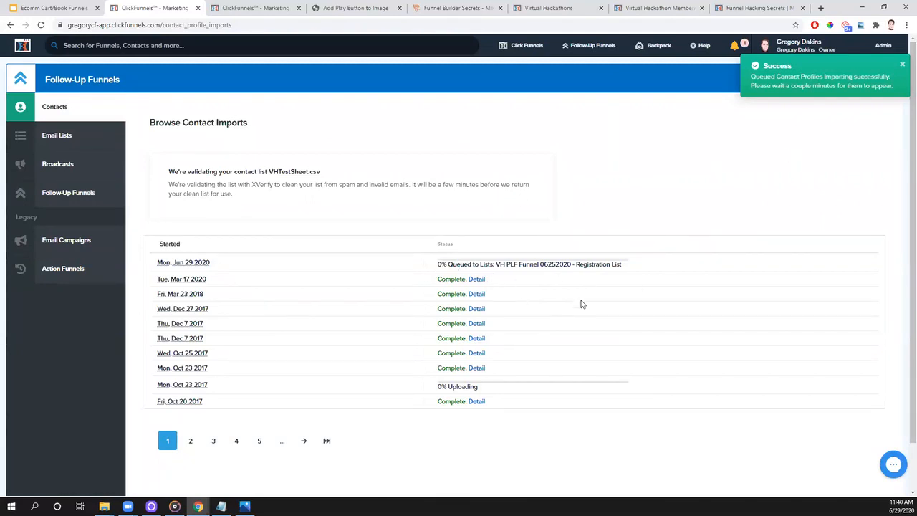
# - Return to the ClickFunnels dashboard and open the Virtual Hackathon members area through FunnelFlix Training
pyautogui.moveTo(508, 56)
pyautogui.click(20, 47)
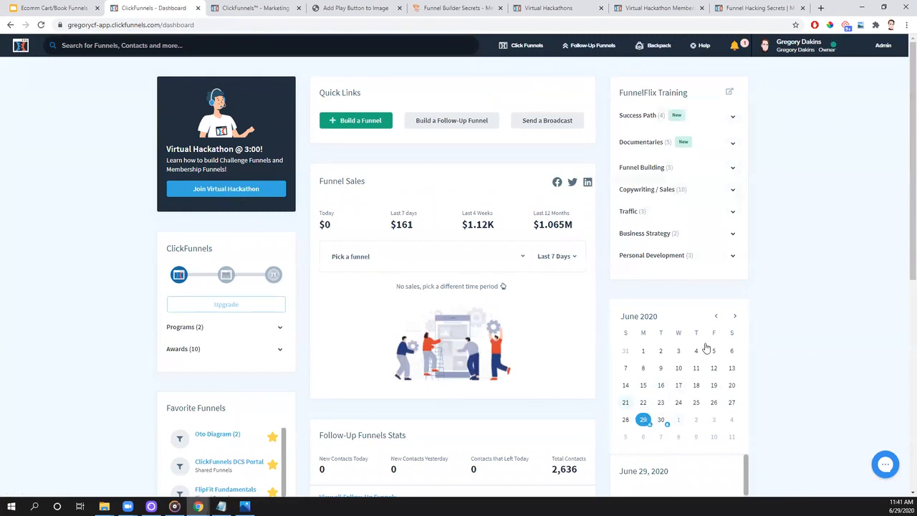
pyautogui.click(729, 96)
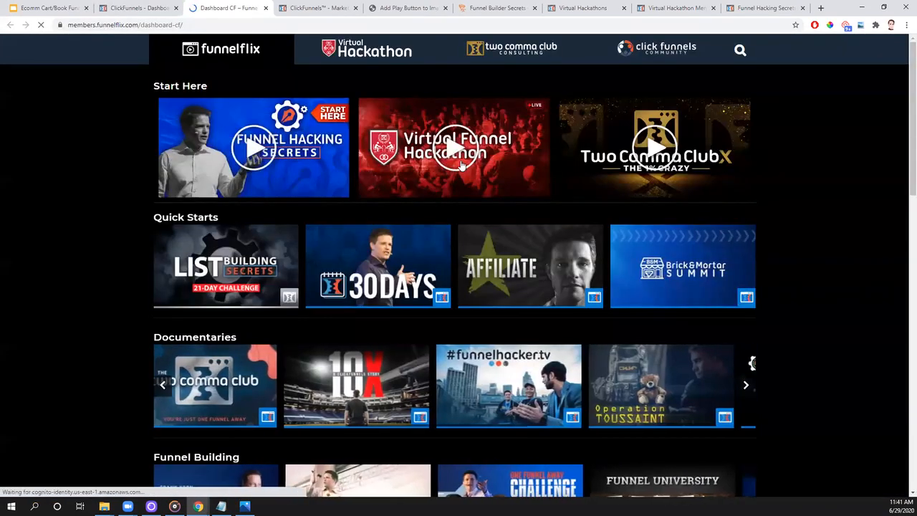
pyautogui.click(374, 48)
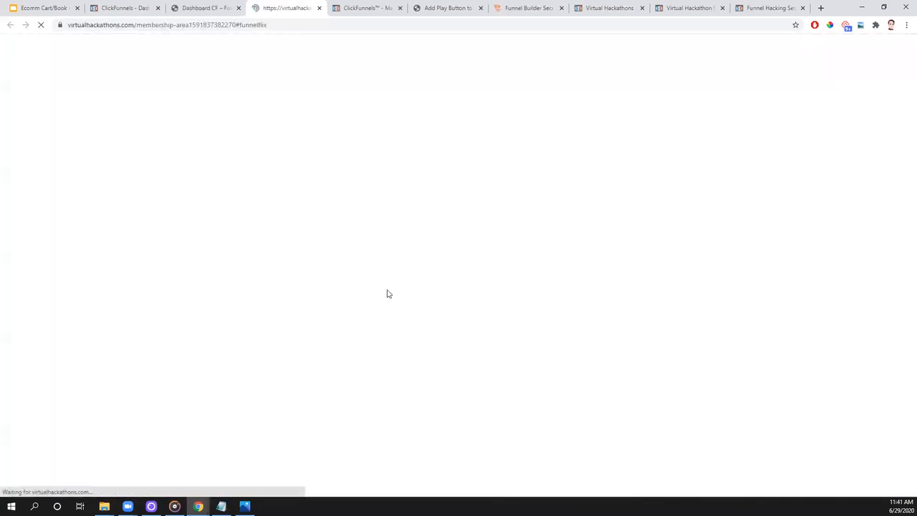
# - Open the bonus video lesson How To Send SMS with Follow Up Funnels and Twillio
pyautogui.scroll(-1, 240, 262)
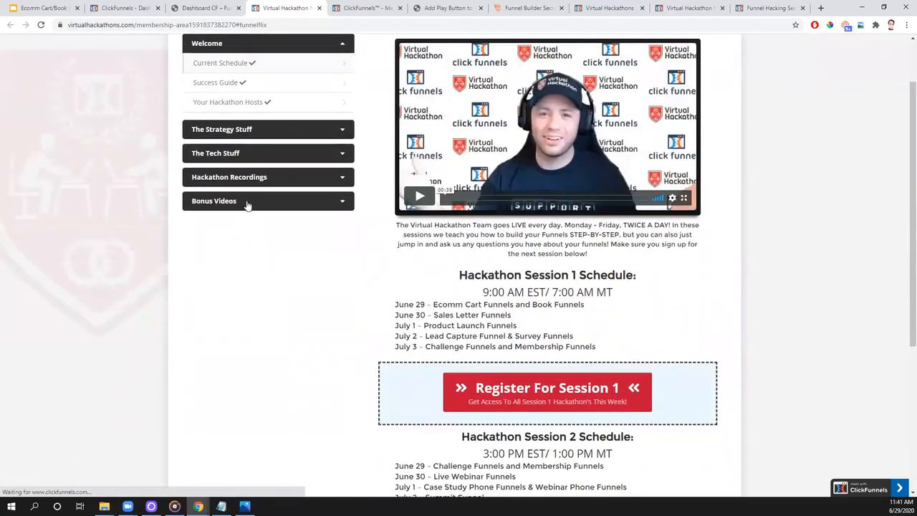
pyautogui.click(247, 205)
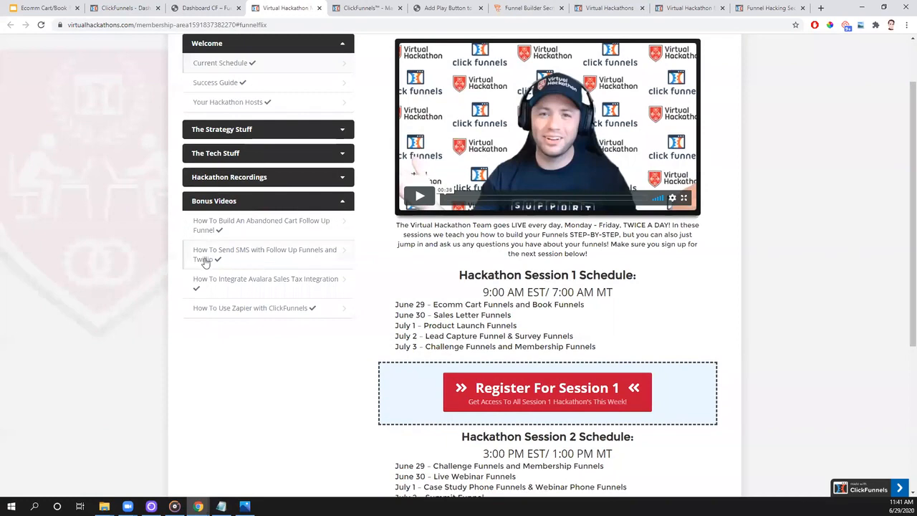
pyautogui.click(248, 257)
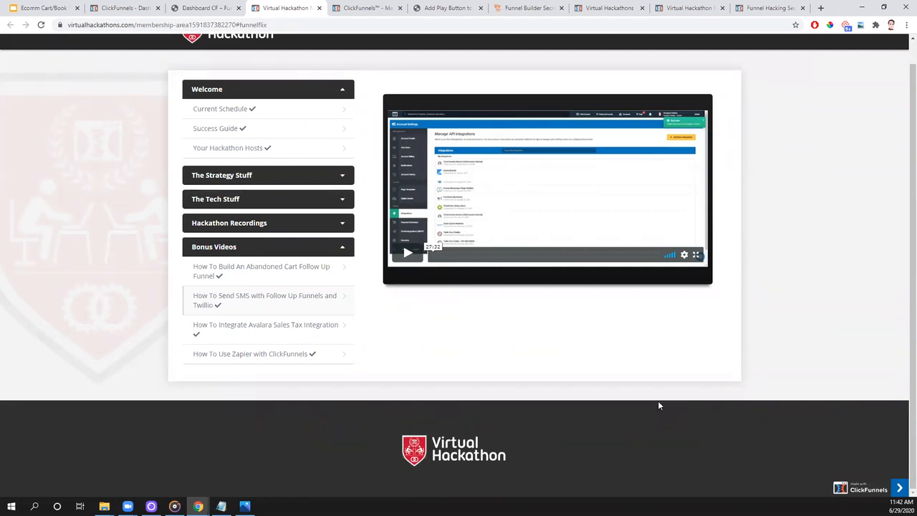
pyautogui.click(278, 26)
pyautogui.write('virtualhackk')
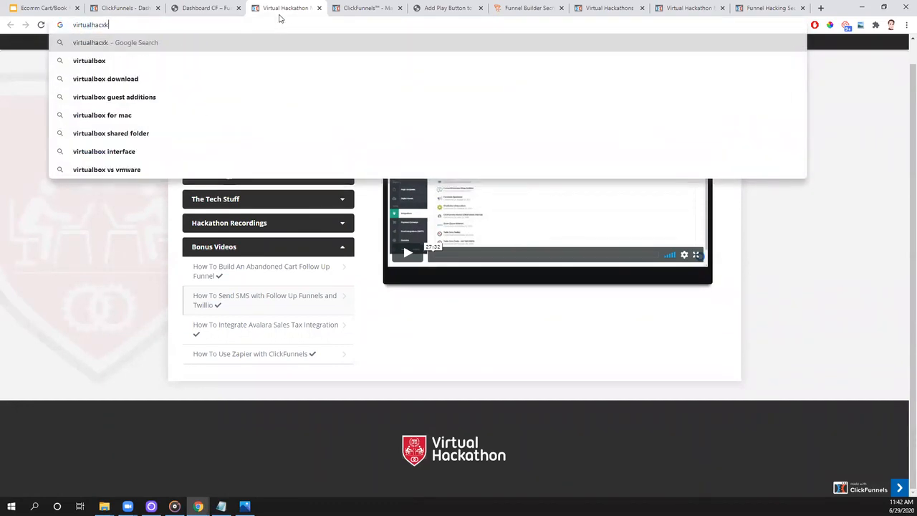
pyautogui.press('BackSpace')
pyautogui.write('athons.co')
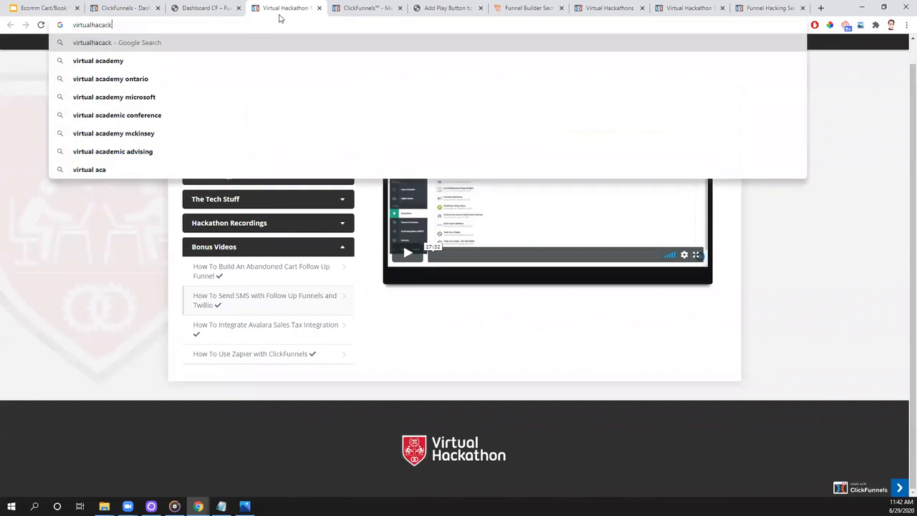
pyautogui.write('m/getstarted')
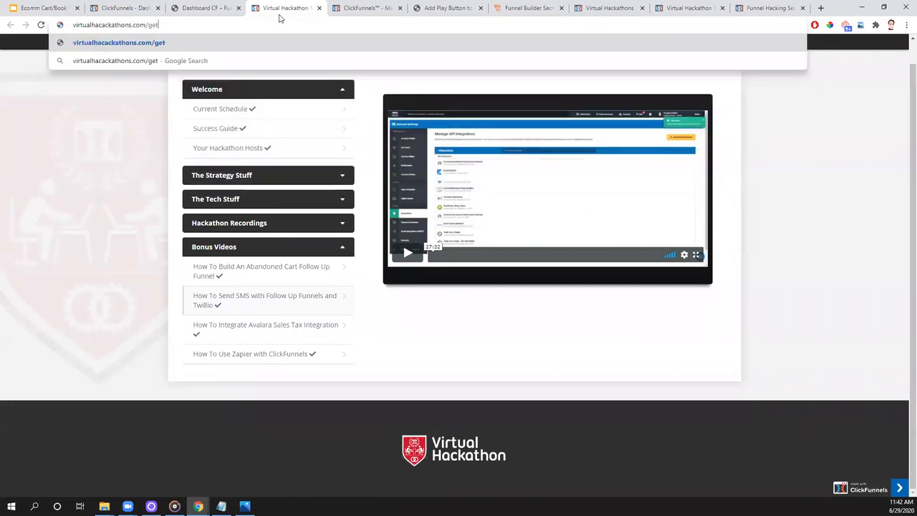
pyautogui.tripleClick(220, 26)
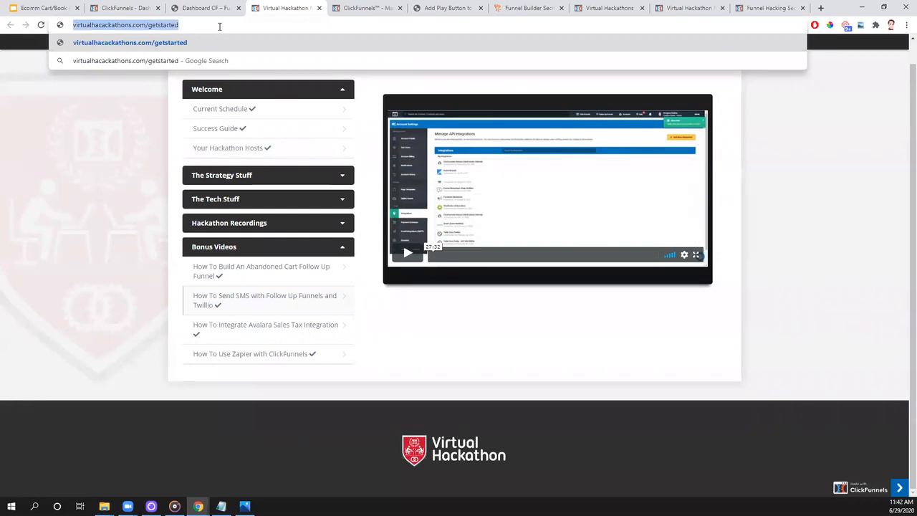
pyautogui.press('Return')
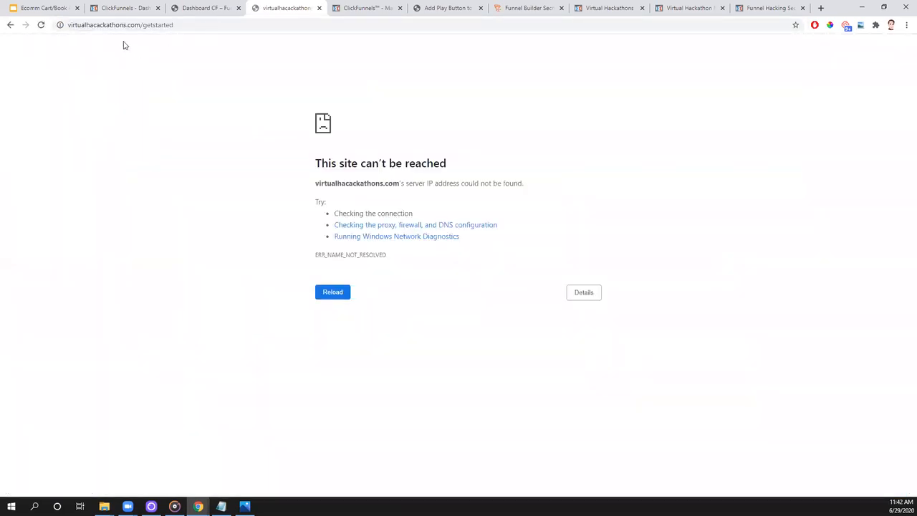
# - Open the Virtual Hackathon members area at virtualhackathons.com/getstarted
pyautogui.click(101, 24)
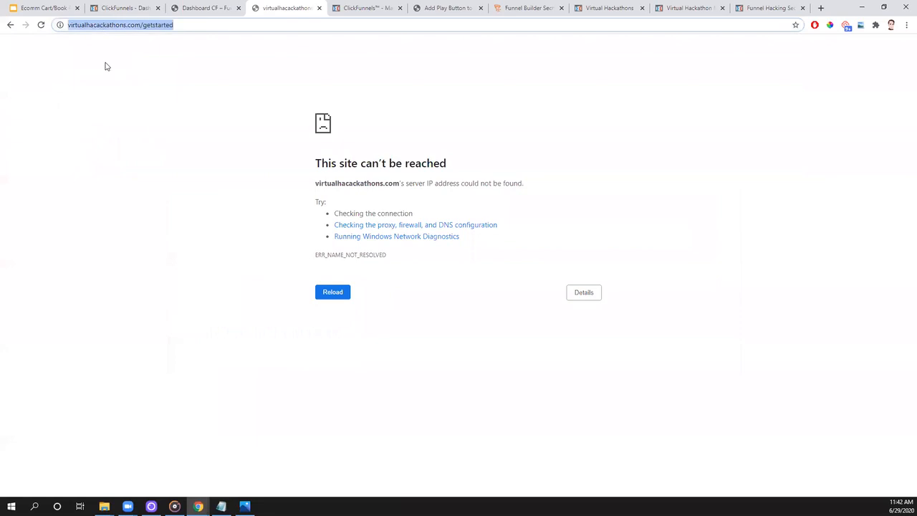
pyautogui.press('BackSpace')
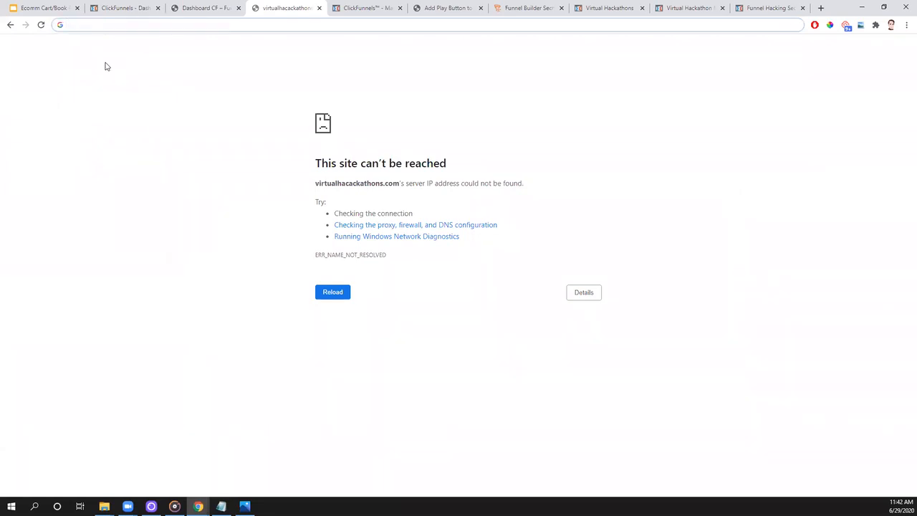
pyautogui.write('virtualhackathons.com/getstarted')
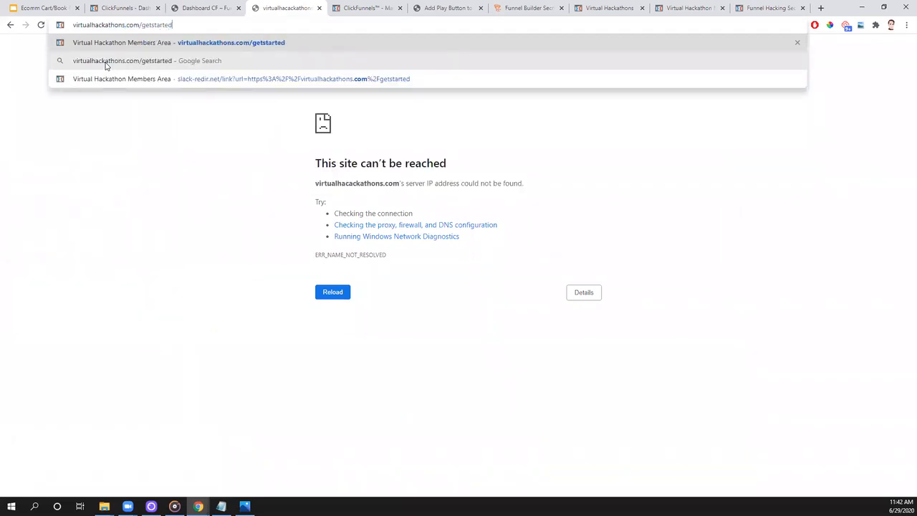
pyautogui.tripleClick(143, 26)
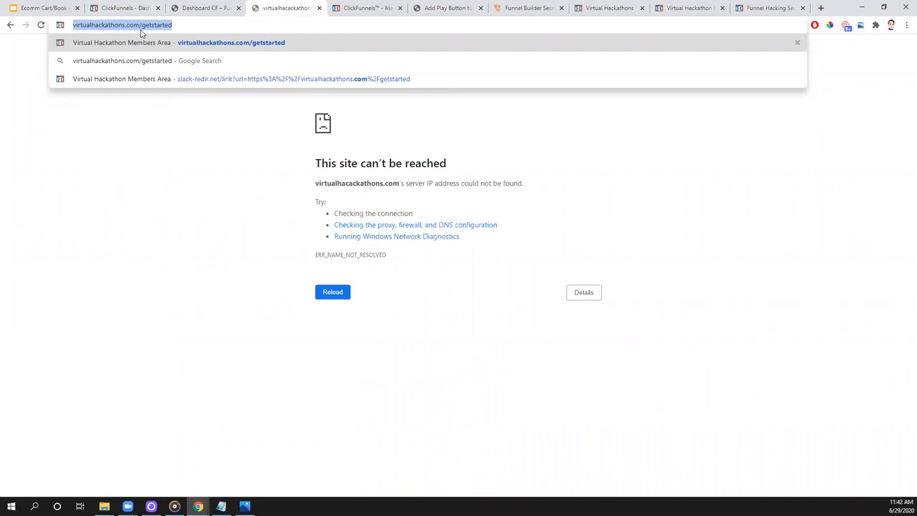
pyautogui.press('Return')
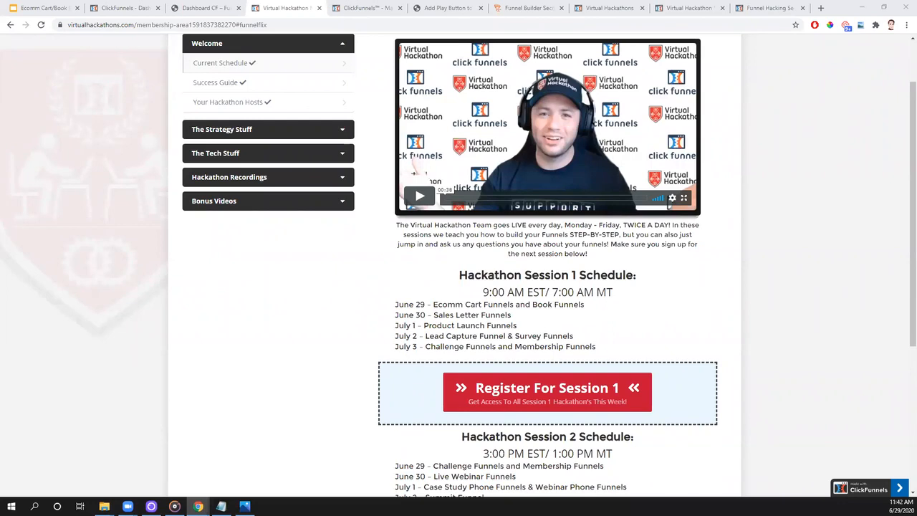
# - Search the ClickFunnels helpdesk in a new tab for twilio, open the article Integrate Twilio with ClickFunnels and select its web address
pyautogui.hotkey('ctrl', 't')
pyautogui.write('help')
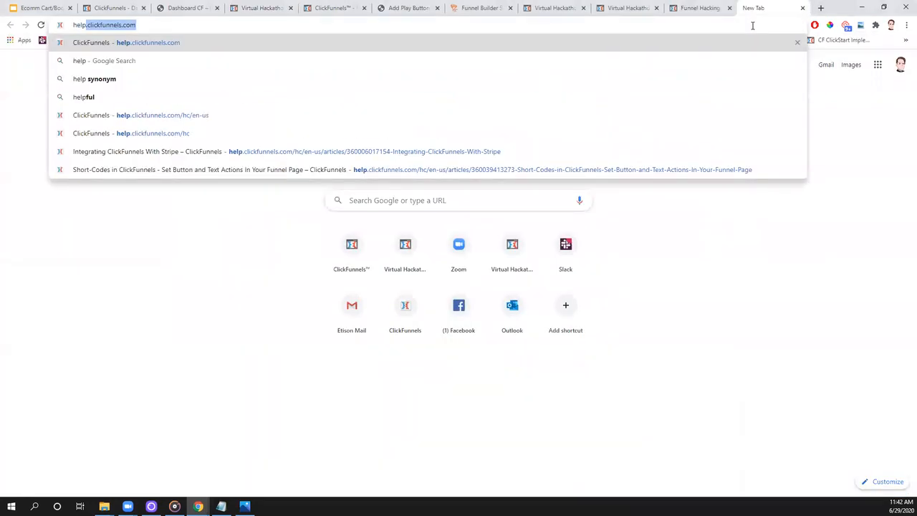
pyautogui.press('Return')
pyautogui.click(401, 154)
pyautogui.write('twilio')
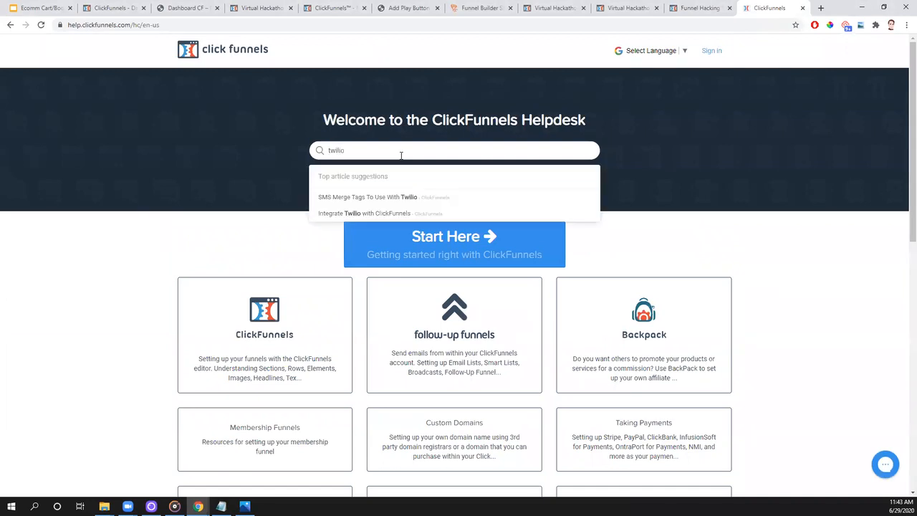
pyautogui.click(337, 215)
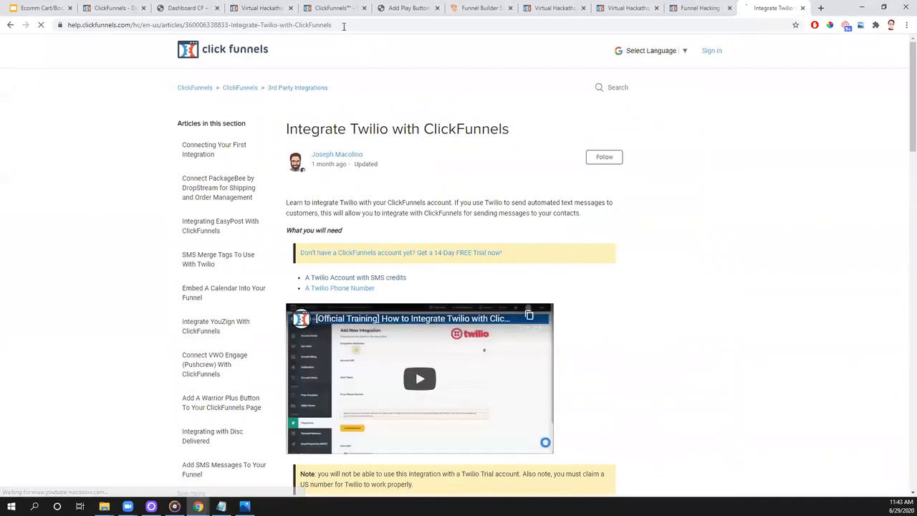
pyautogui.click(344, 28)
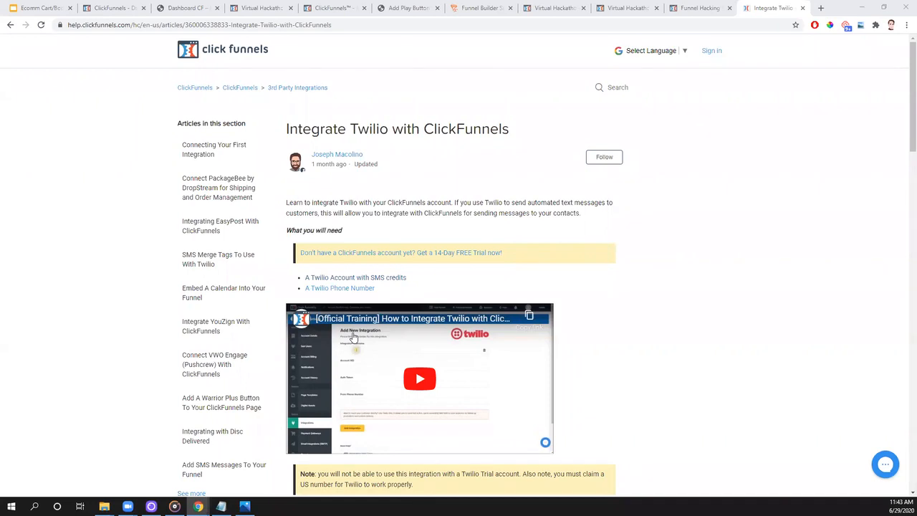
# - Return to the Virtual Hackathon members area and open the 06/26/2020 Summit Funnels hackathon recording
pyautogui.click(262, 13)
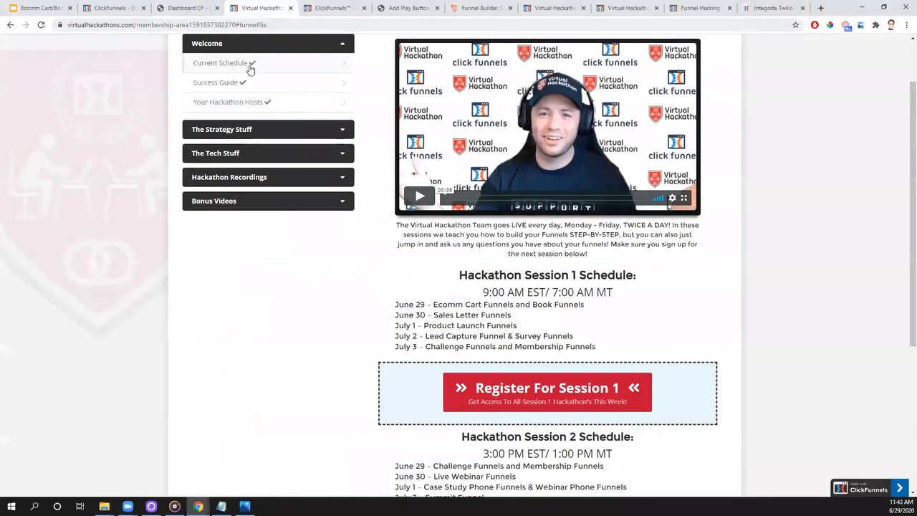
pyautogui.click(226, 180)
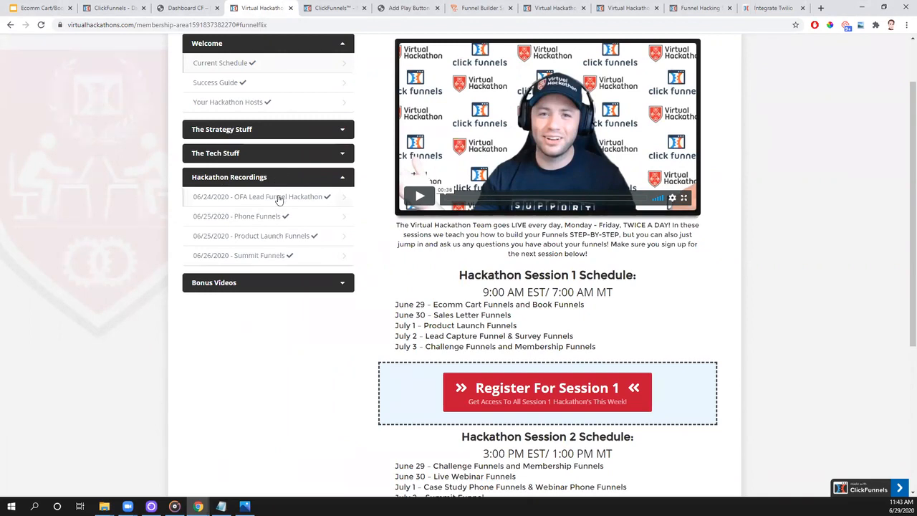
pyautogui.click(245, 256)
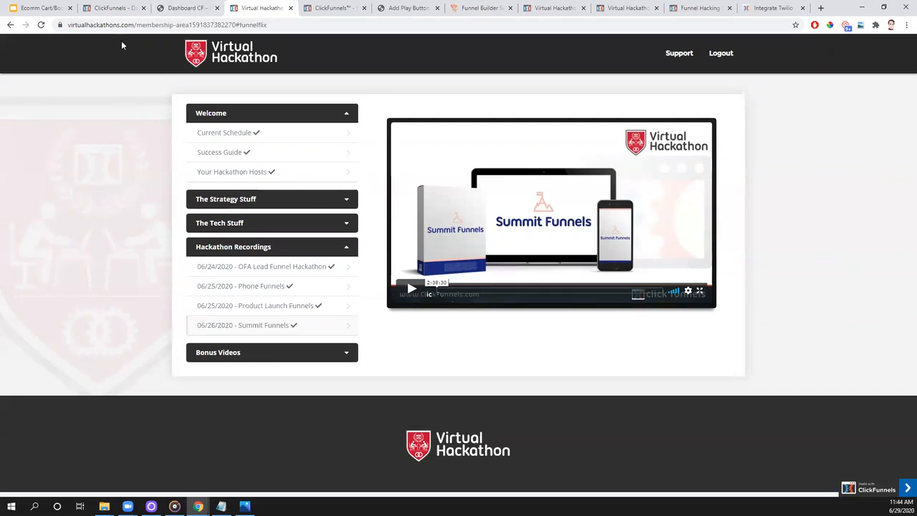
# - Switch to the public Virtual Hackathon page, dismiss its notification sign-up popup and examine both daily sessions in this week's calendar
pyautogui.click(115, 8)
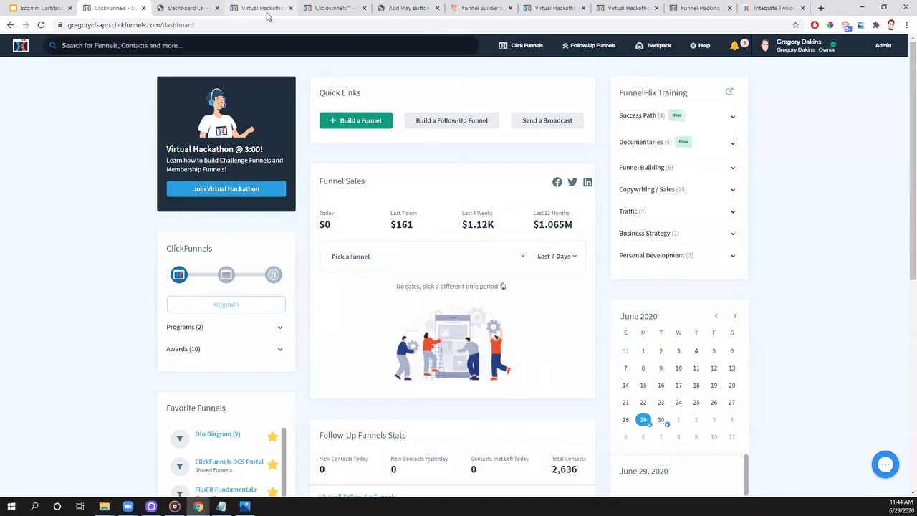
pyautogui.click(557, 8)
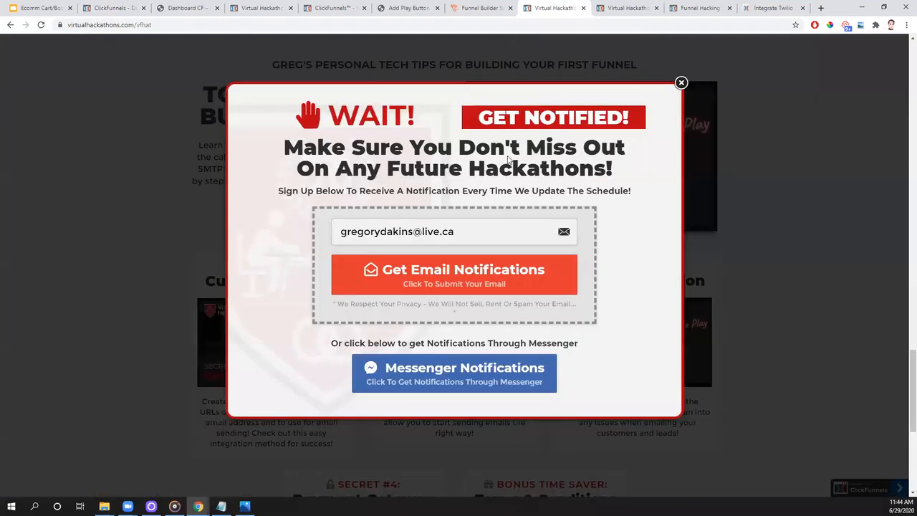
pyautogui.click(682, 85)
pyautogui.scroll(10, 610, 273)
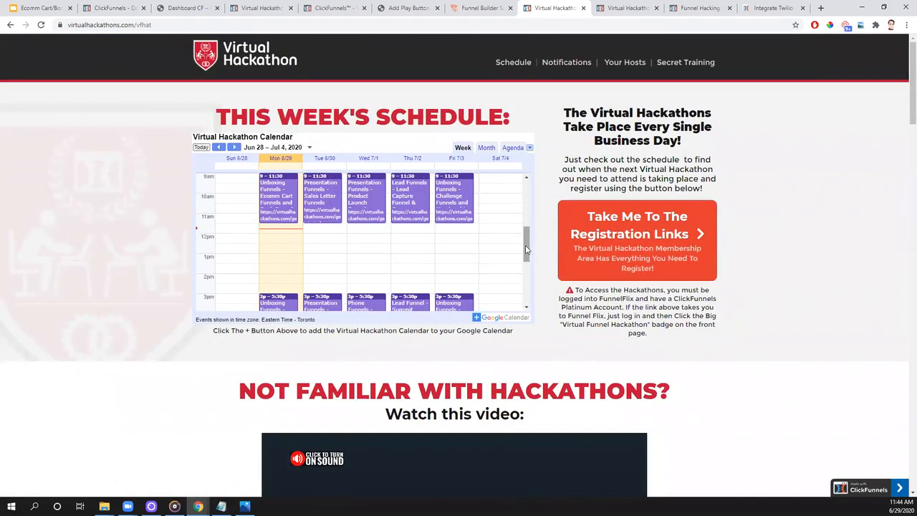
pyautogui.scroll(-2, 525, 247)
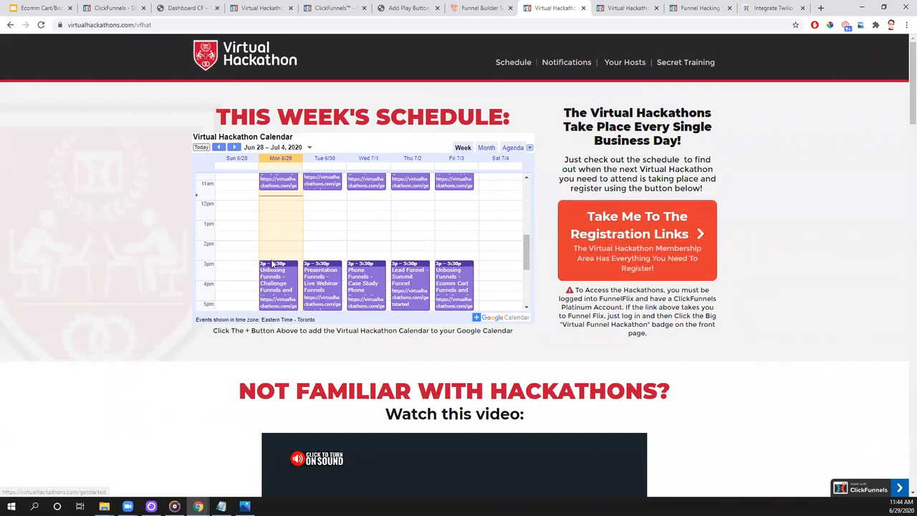
pyautogui.scroll(2, 276, 259)
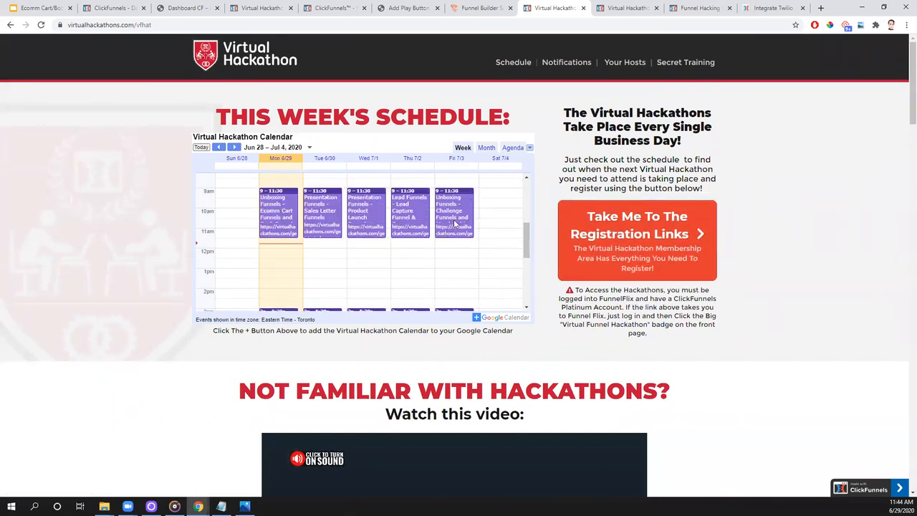
pyautogui.scroll(-2, 455, 296)
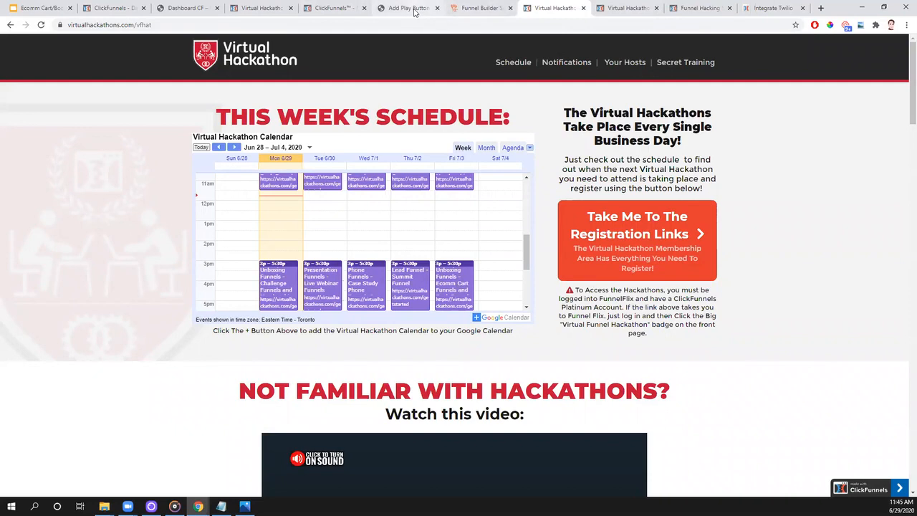
# - Open the Current Schedule lesson in the members area and review the registration sections for Session 1 and Session 2
pyautogui.click(616, 8)
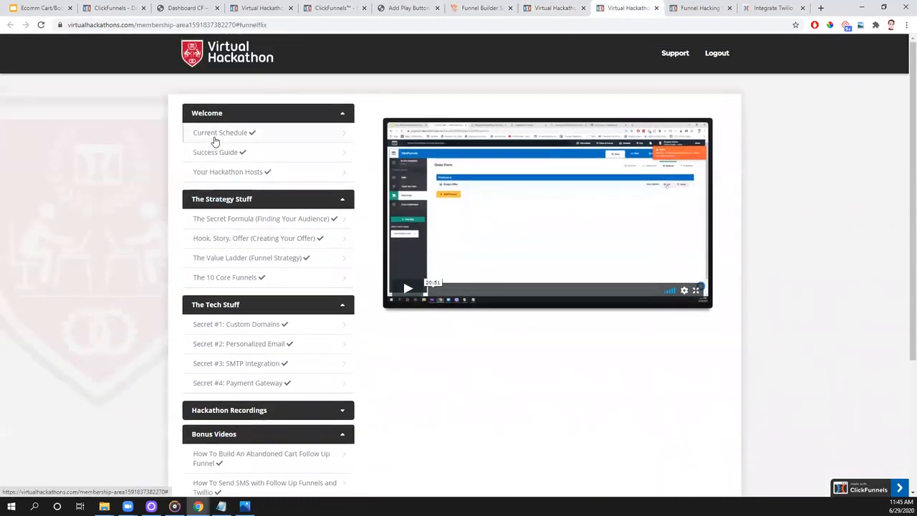
pyautogui.click(216, 134)
pyautogui.scroll(-5, 545, 287)
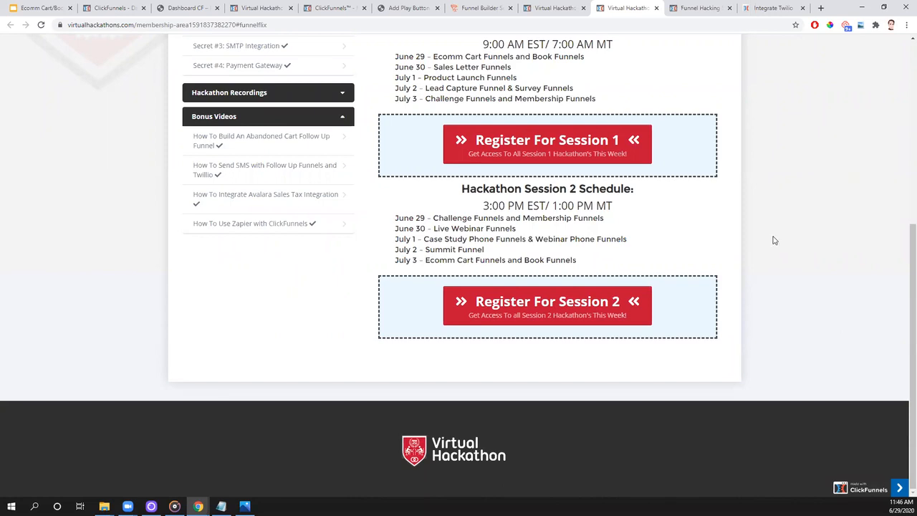
# - Return to the ClickFunnels dashboard and open the Sub Users page of the account settings
pyautogui.click(544, 9)
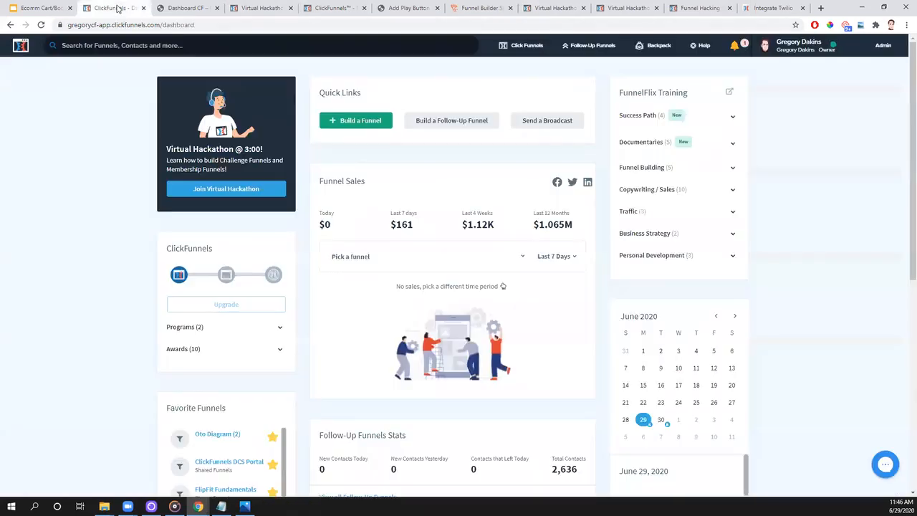
pyautogui.click(114, 8)
pyautogui.click(807, 50)
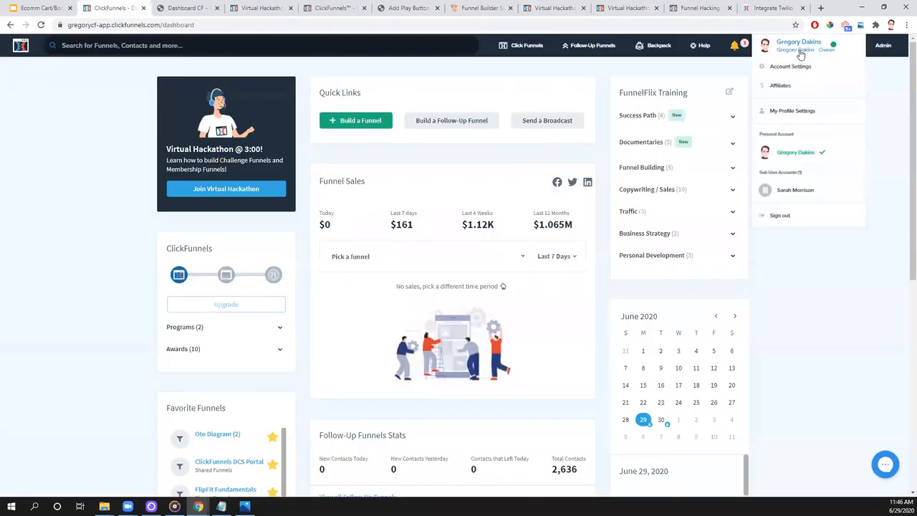
pyautogui.click(800, 72)
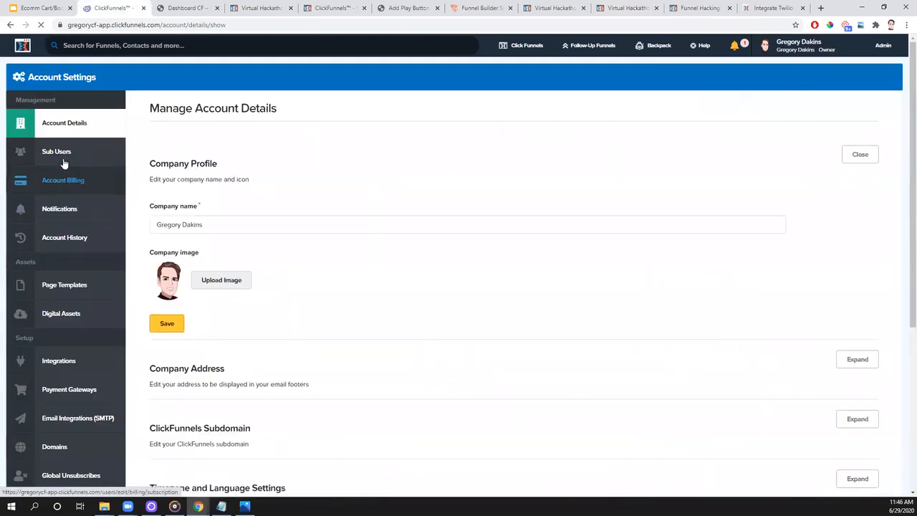
pyautogui.click(57, 153)
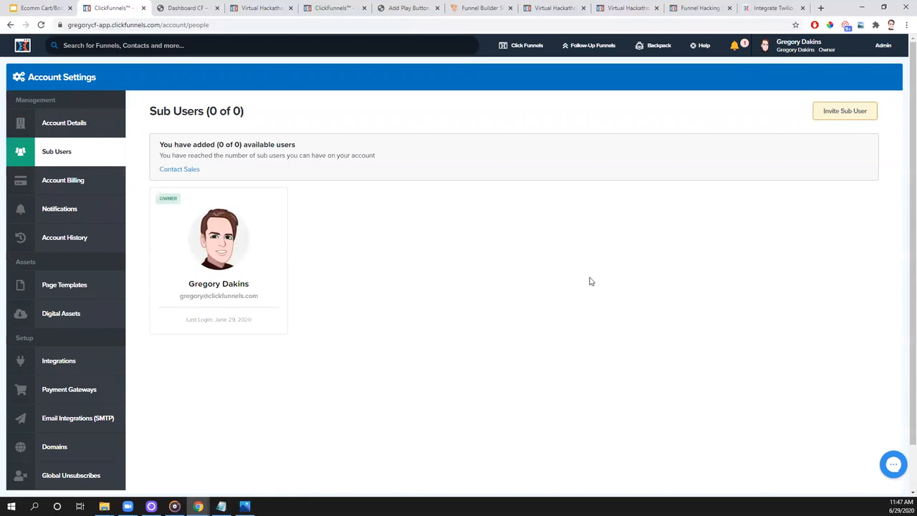
# - Search the helpdesk for sub user, open the article Sign Up As a ClickFunnels Sub User - Manage Other Accounts and select its web address
pyautogui.click(762, 7)
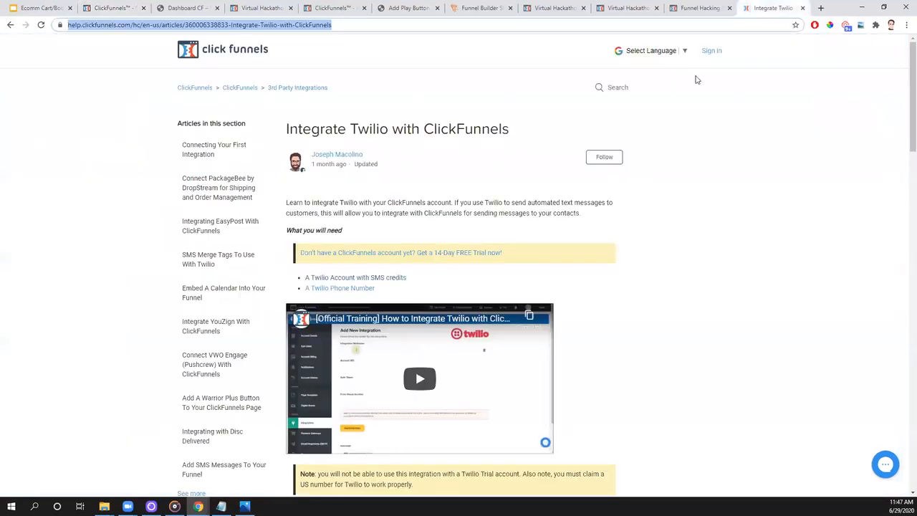
pyautogui.click(619, 87)
pyautogui.write('sub user')
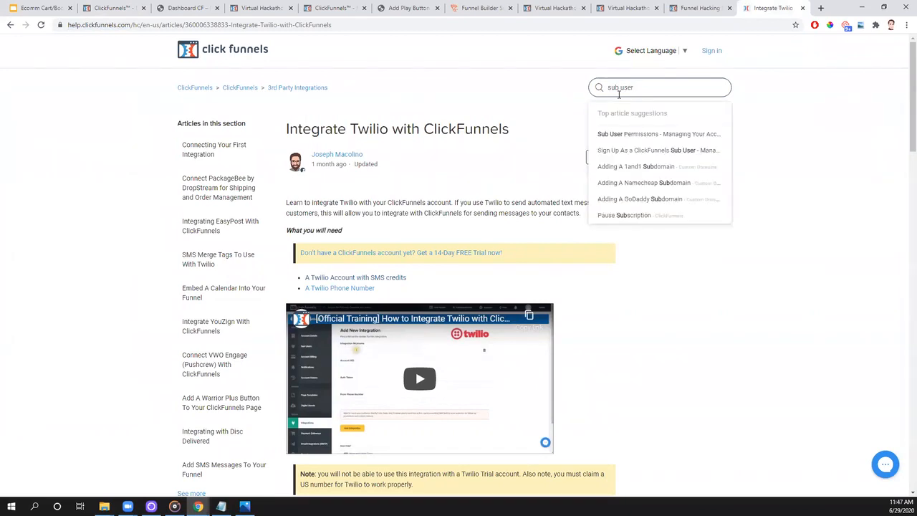
pyautogui.click(636, 150)
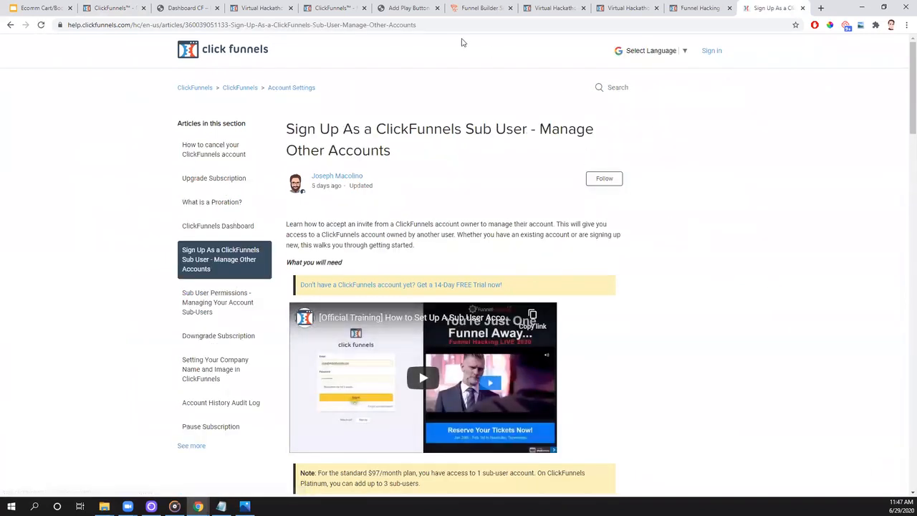
pyautogui.click(417, 25)
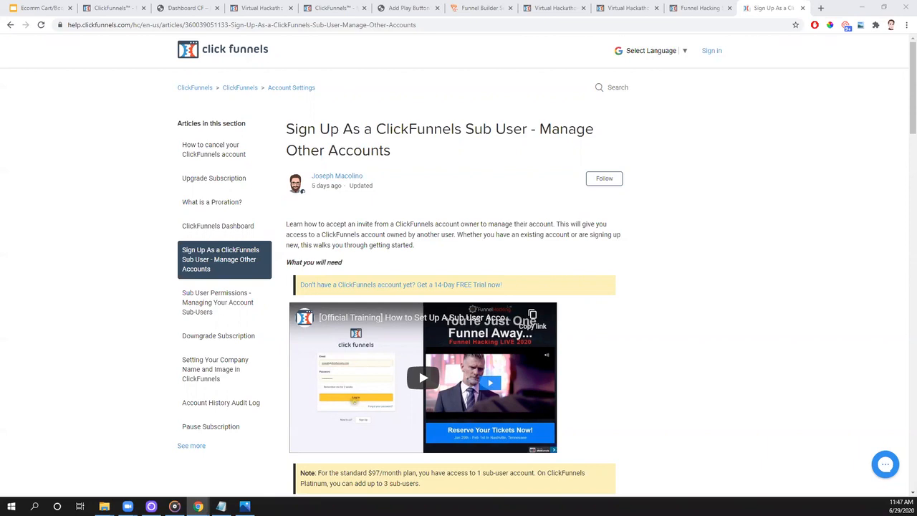
# - Return to the Virtual Hackathon members area and open the Secret #2: Personalized Email lesson under The Tech Stuff
pyautogui.click(265, 9)
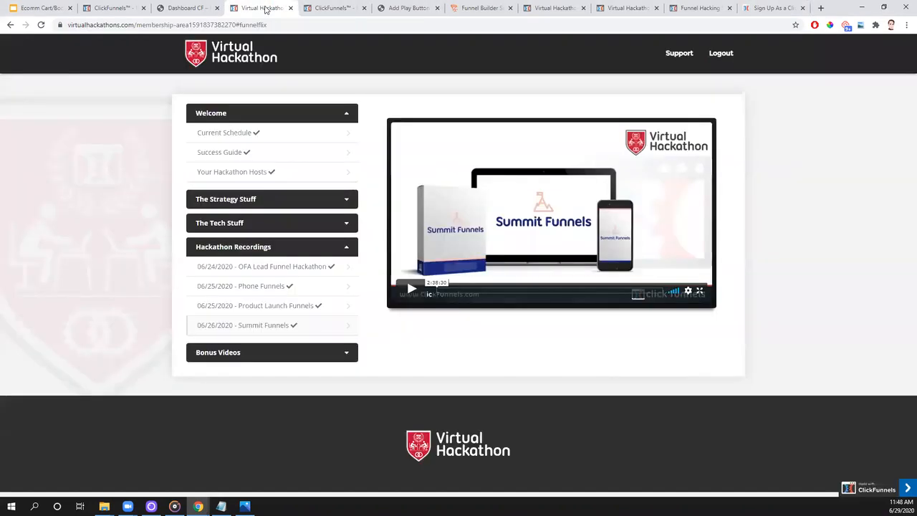
pyautogui.click(267, 224)
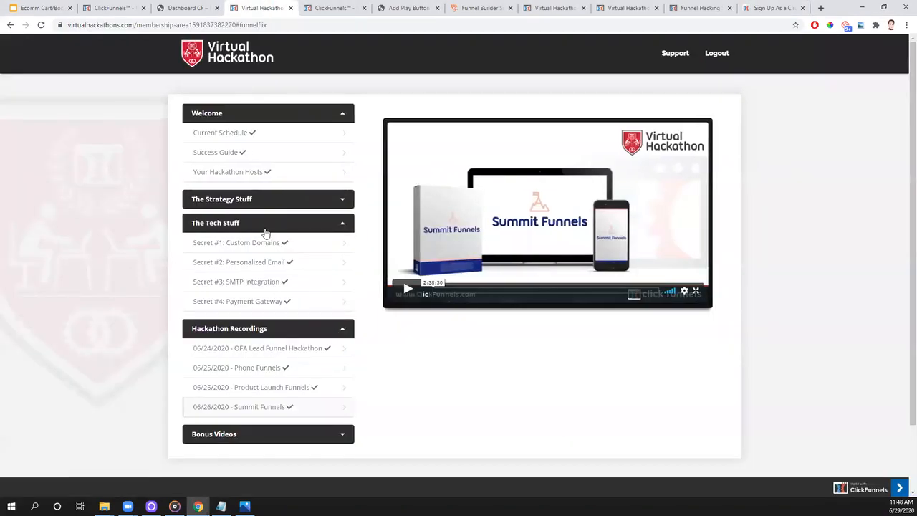
pyautogui.click(242, 262)
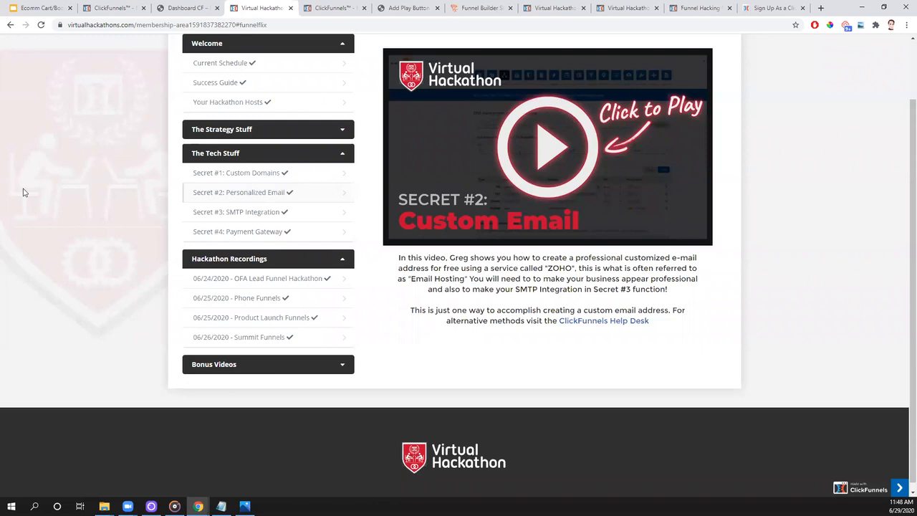
# - Return to the ClickFunnels account, open the VH Book 06292020 funnel and review the automation events of its free book order step
pyautogui.click(109, 9)
pyautogui.moveTo(523, 45)
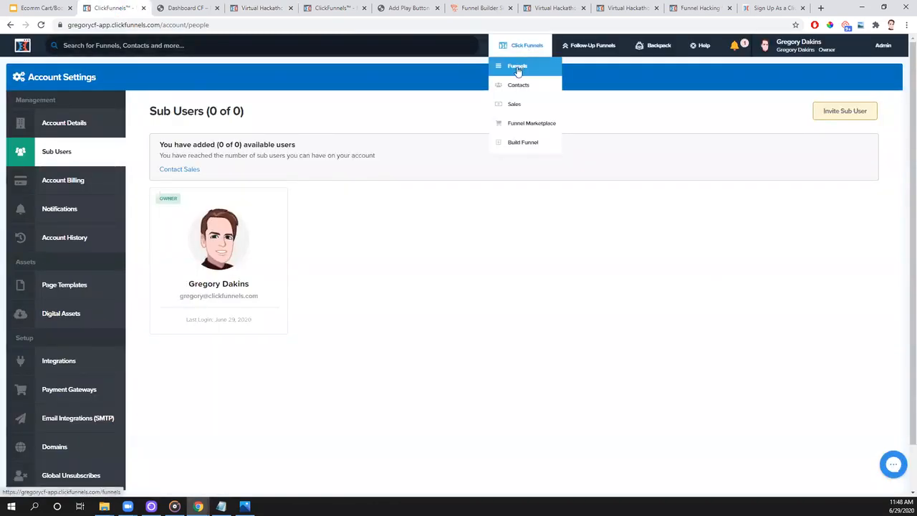
pyautogui.click(519, 65)
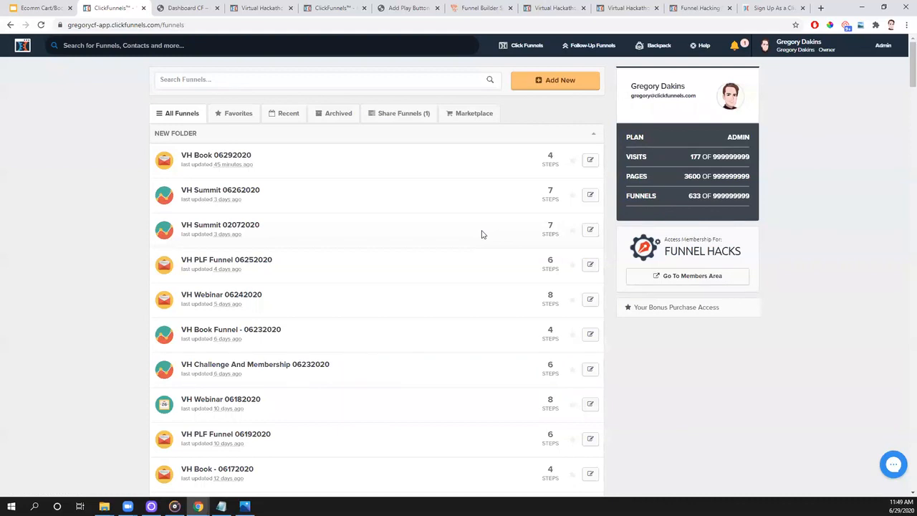
pyautogui.click(226, 156)
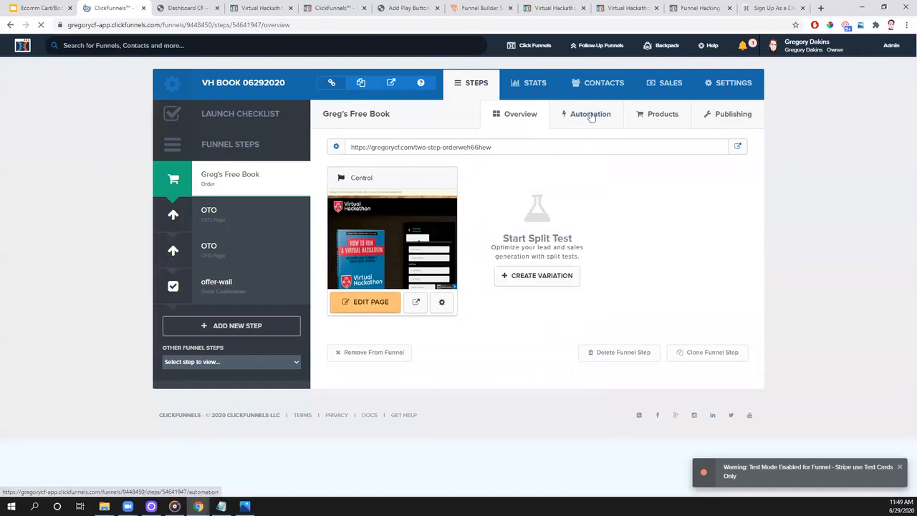
pyautogui.click(591, 118)
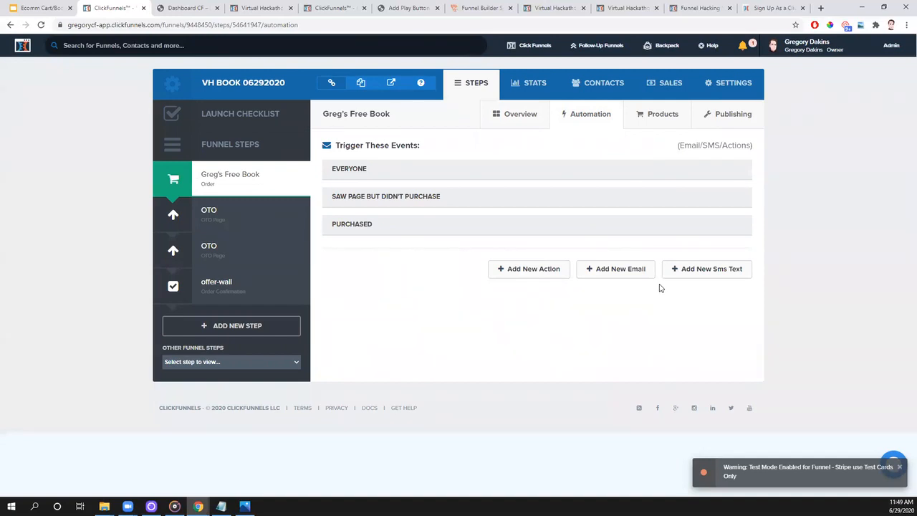
pyautogui.moveTo(609, 45)
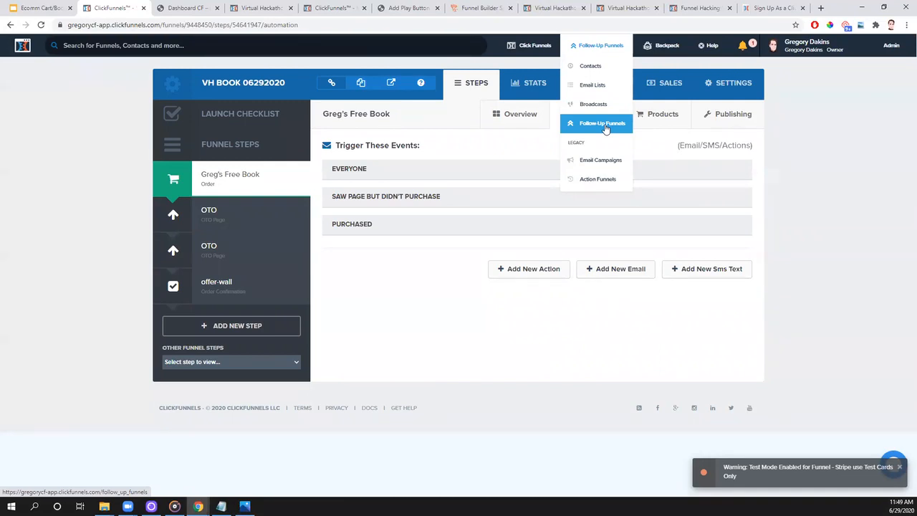
pyautogui.moveTo(643, 54)
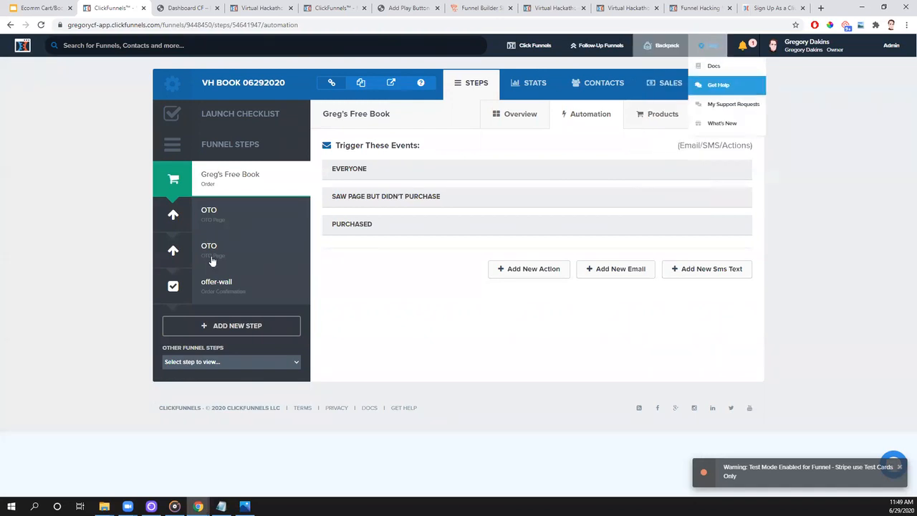
# - Open the funnel's settings, select the share URL in the Share Funnel dialog and close the dialog
pyautogui.click(745, 86)
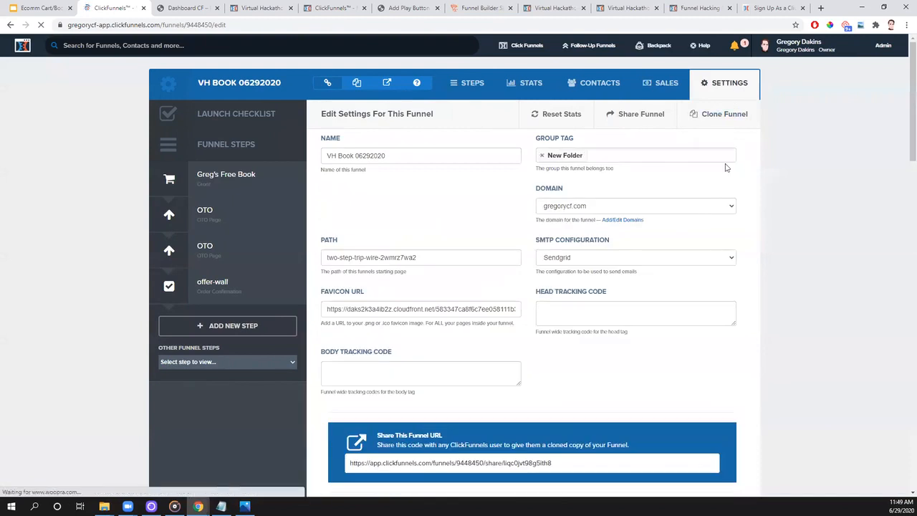
pyautogui.click(634, 115)
pyautogui.moveTo(558, 166); pyautogui.dragTo(324, 164)
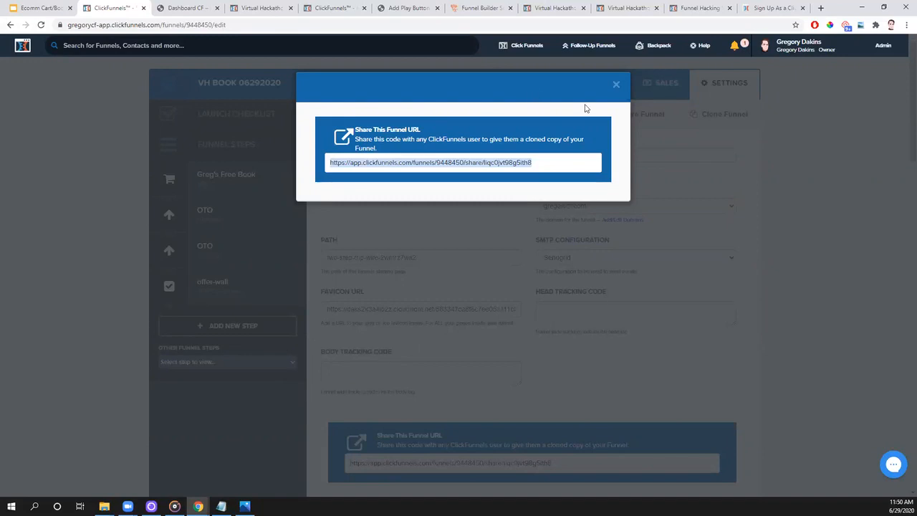
pyautogui.click(617, 85)
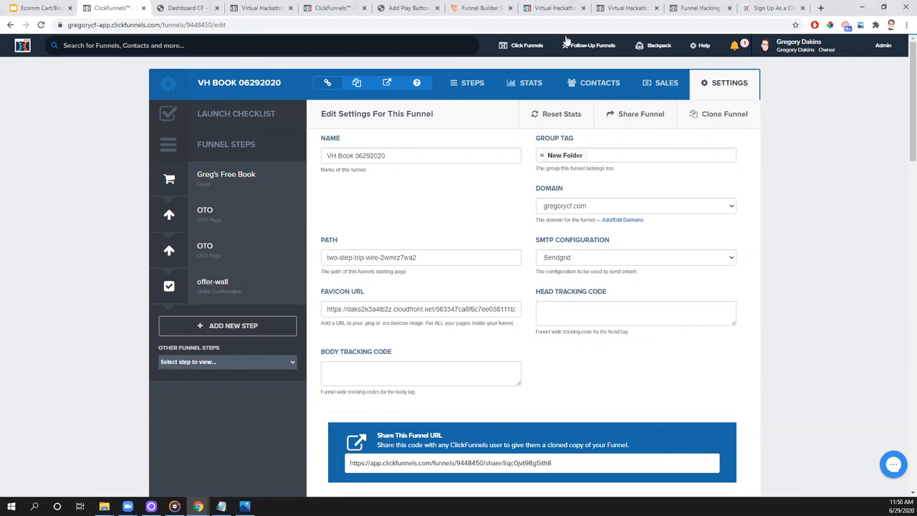
# - Open the email list VH Book 06292020 - Book Buyers List, set its period to All Time and download its contacts
pyautogui.click(587, 89)
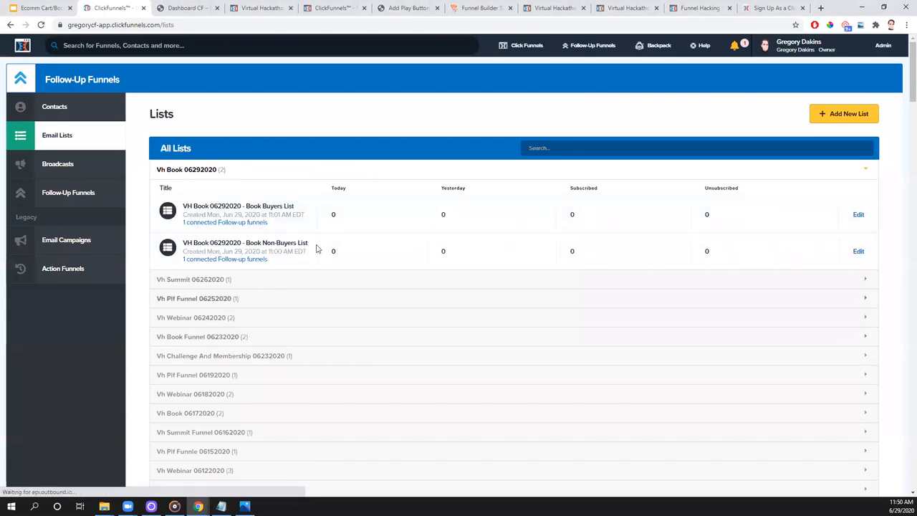
pyautogui.click(258, 209)
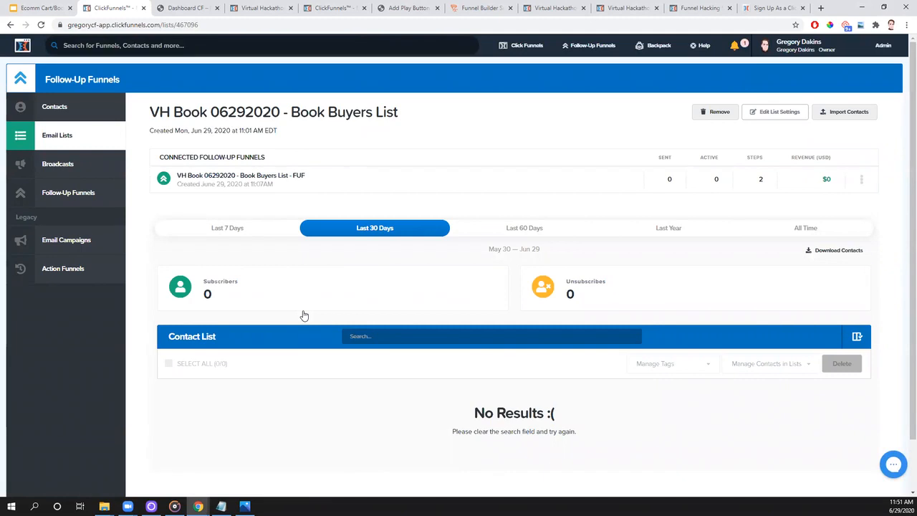
pyautogui.click(851, 255)
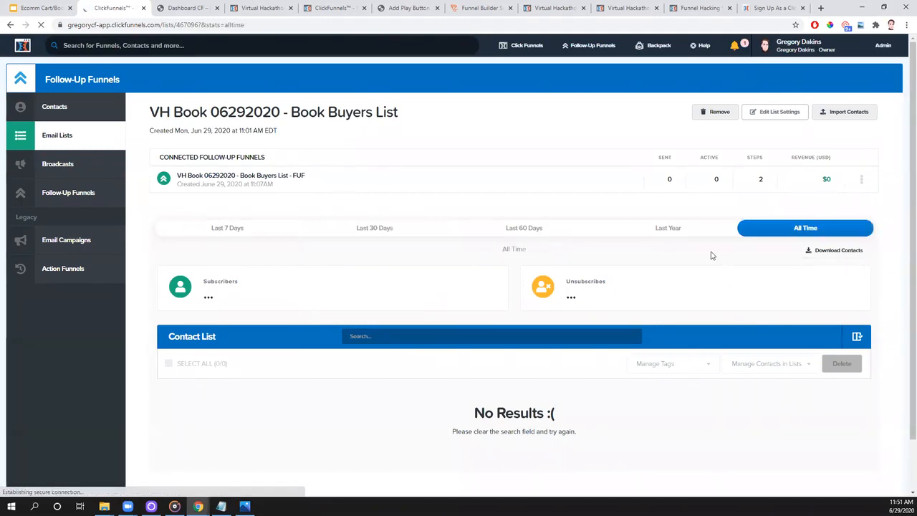
pyautogui.click(817, 255)
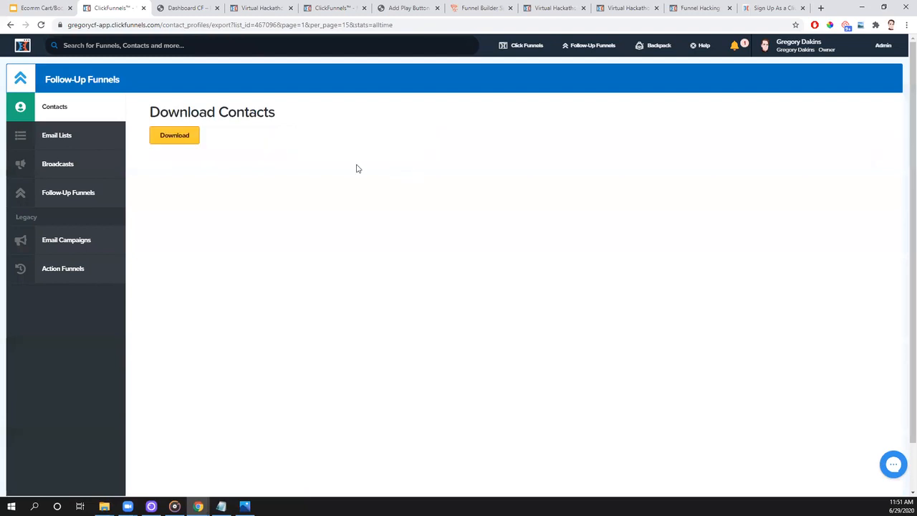
pyautogui.click(177, 139)
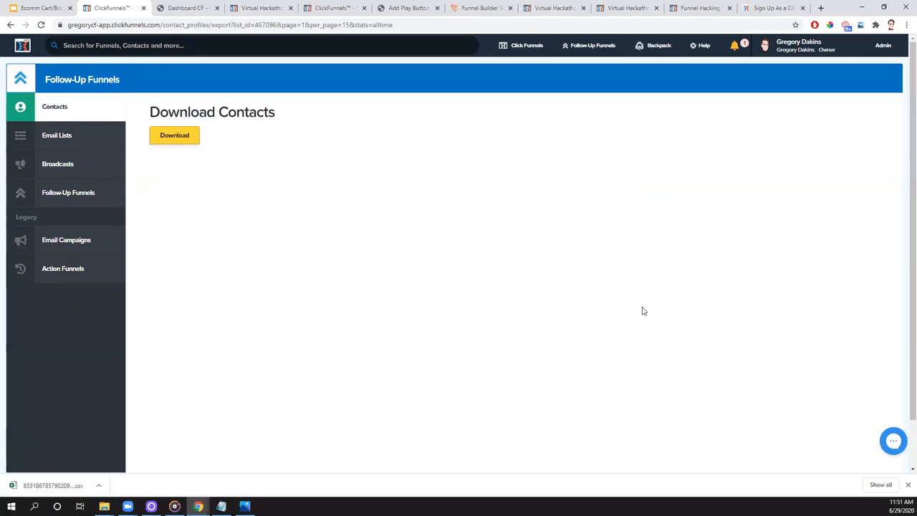
pyautogui.moveTo(519, 48)
pyautogui.moveTo(607, 45)
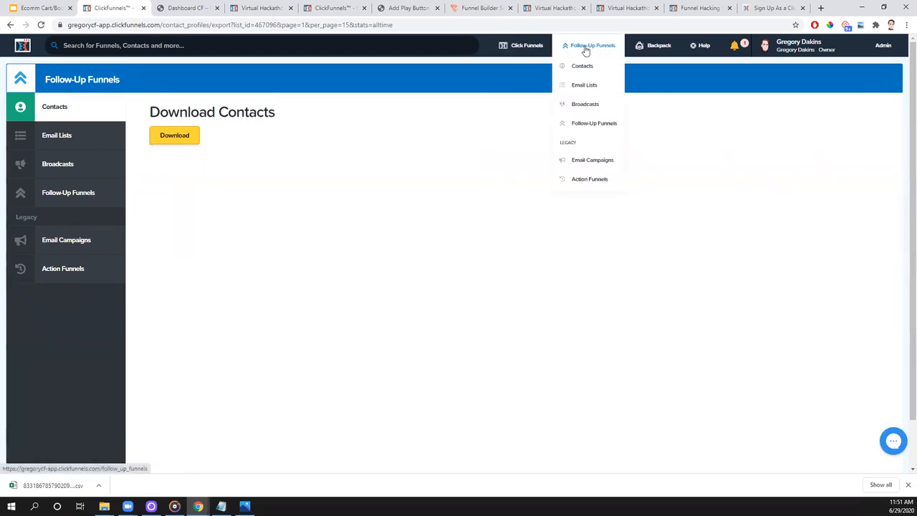
pyautogui.moveTo(659, 45)
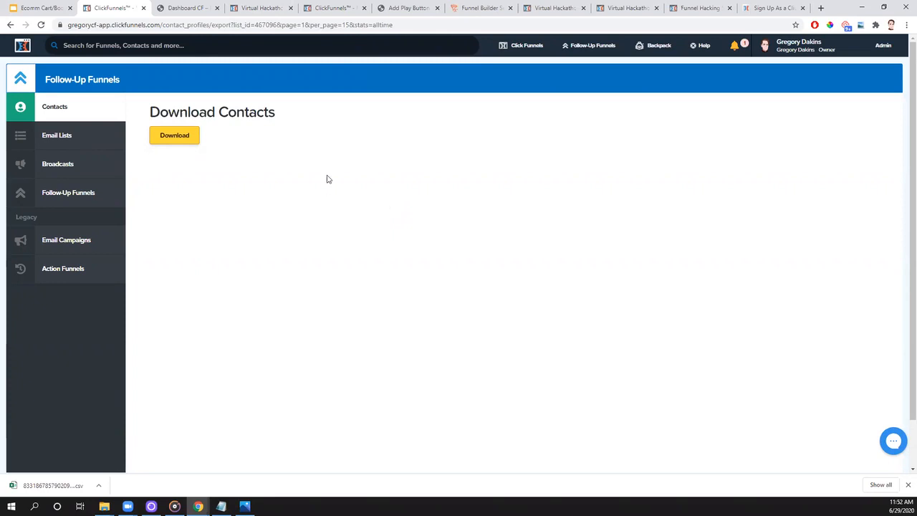
# - Switch to the Virtual Hackathon members area and open the 06/26/2020 - Summit Funnels recording
pyautogui.click(258, 8)
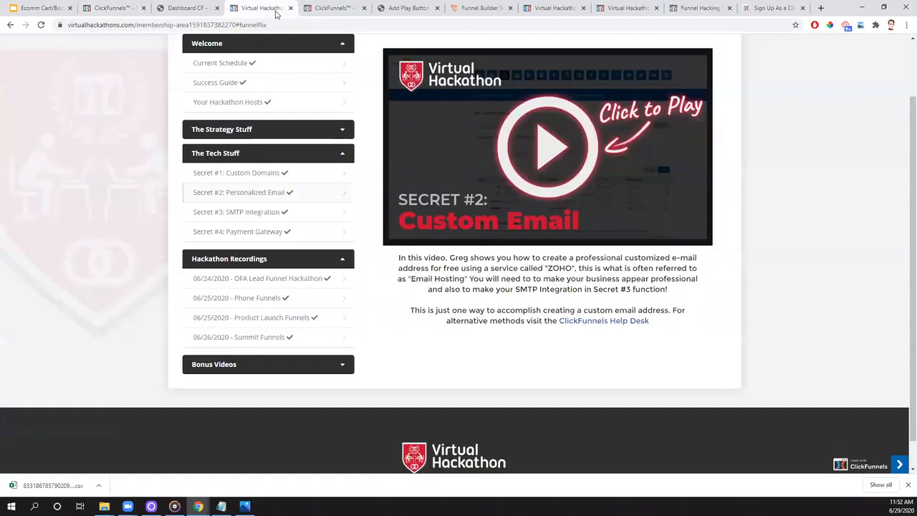
pyautogui.click(246, 337)
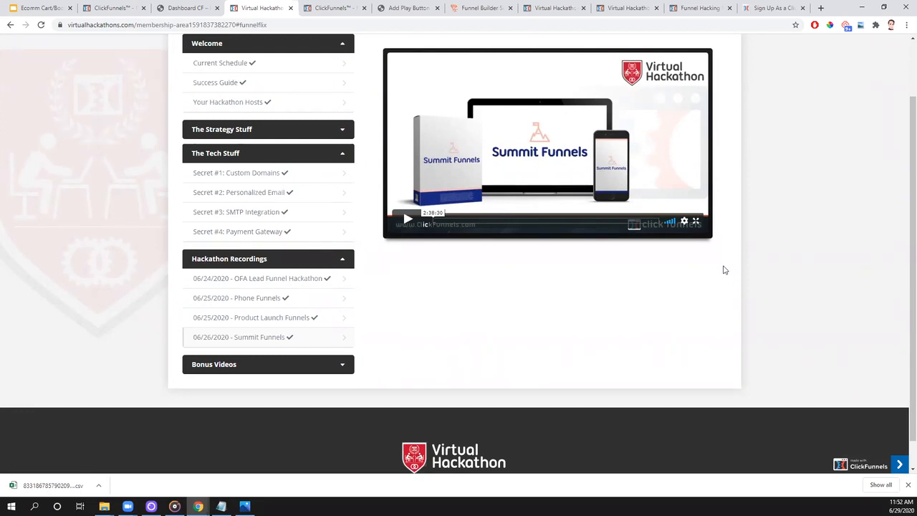
# - Go back to the ClickFunnels account settings and open Email Template - 2 for editing from the custom email templates
pyautogui.click(118, 10)
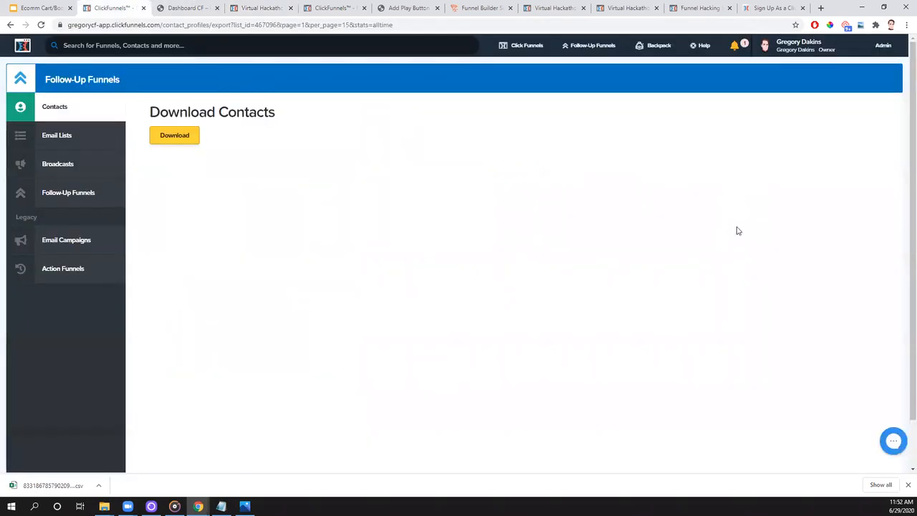
pyautogui.click(788, 46)
pyautogui.click(803, 65)
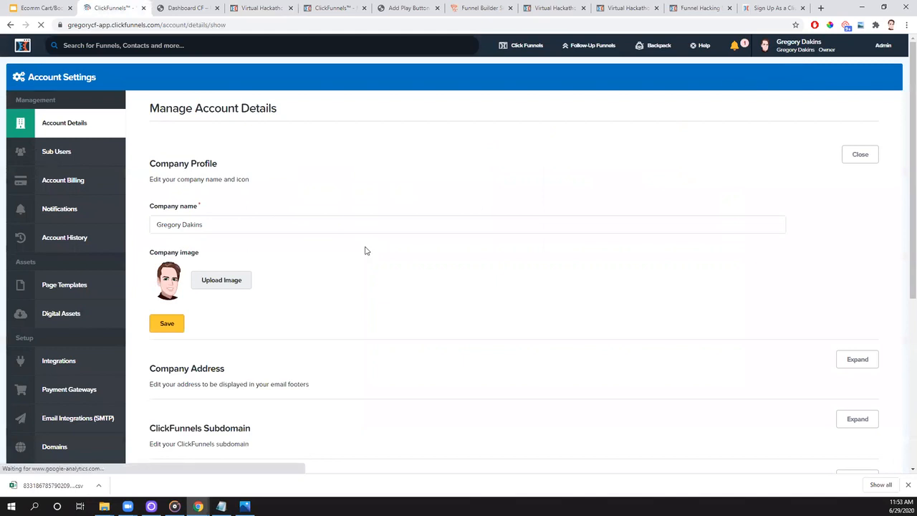
pyautogui.click(61, 287)
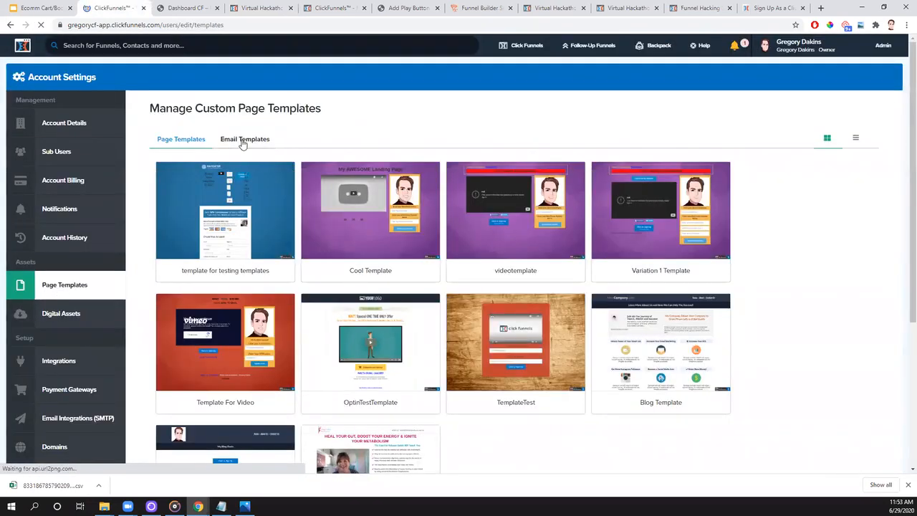
pyautogui.click(243, 140)
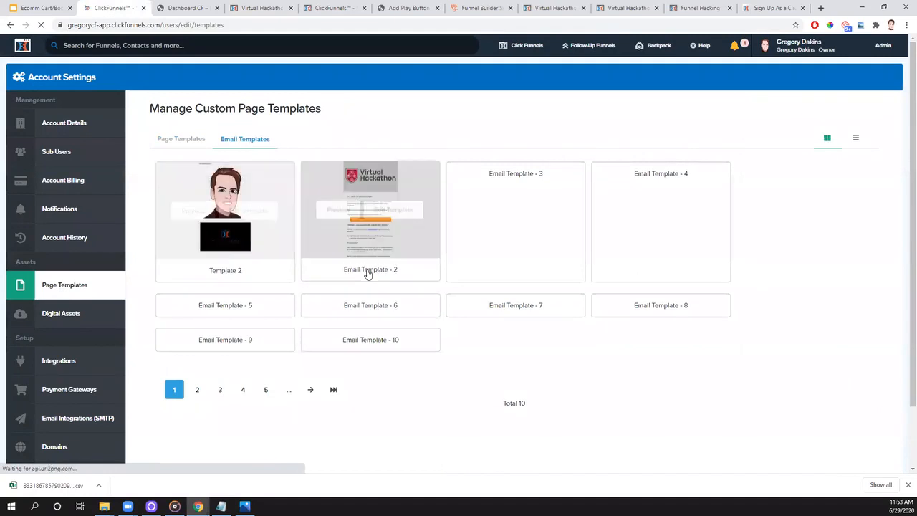
pyautogui.click(389, 213)
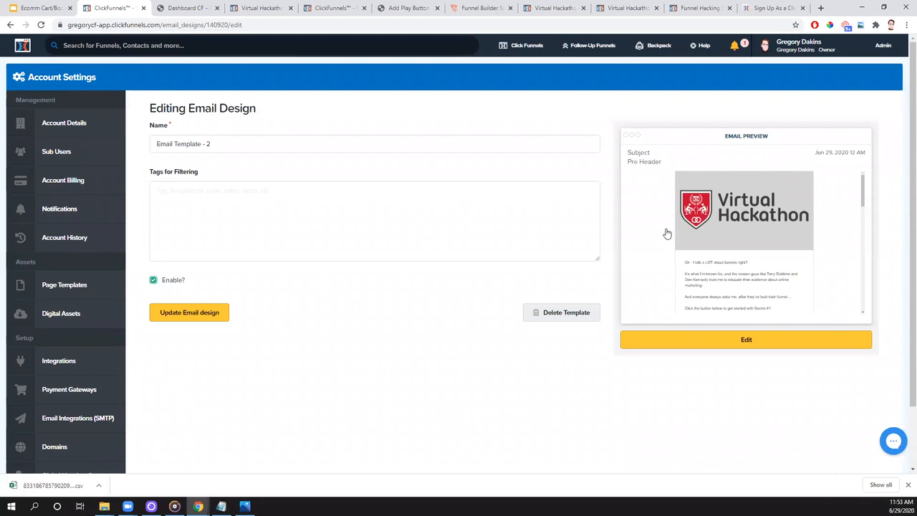
pyautogui.click(797, 57)
# - Switch to the Virtual Hackathon members area and open the Secret #3: SMTP Integration lesson
pyautogui.click(247, 8)
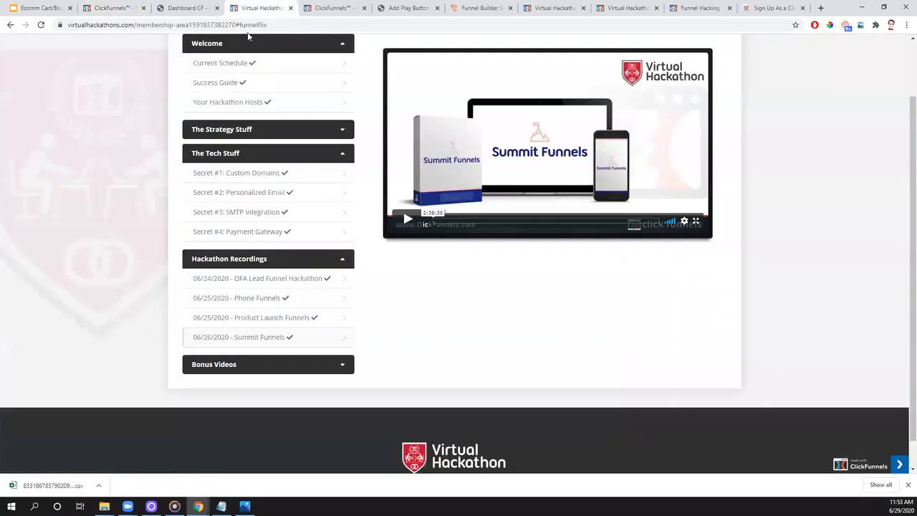
pyautogui.click(263, 213)
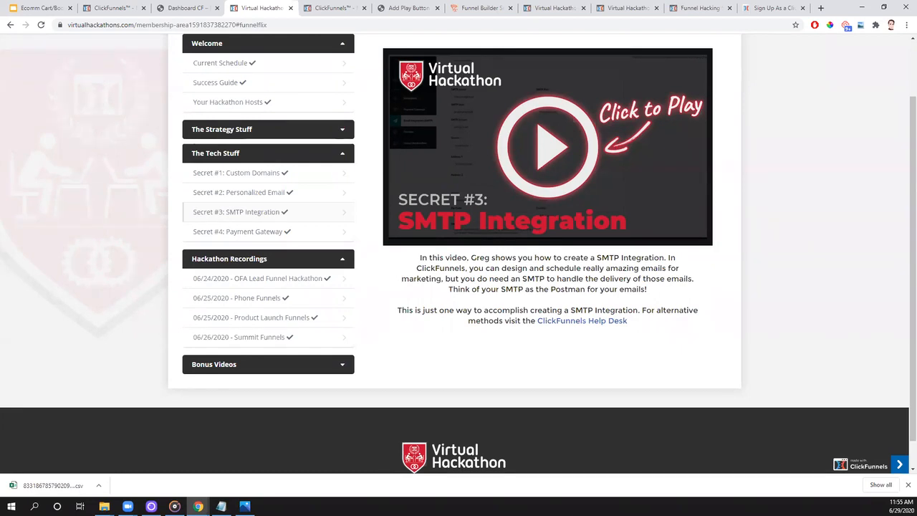
# - Switch to the FunnelFlix dashboard and open the Traffic Secrets course from the Traffic category
pyautogui.click(185, 8)
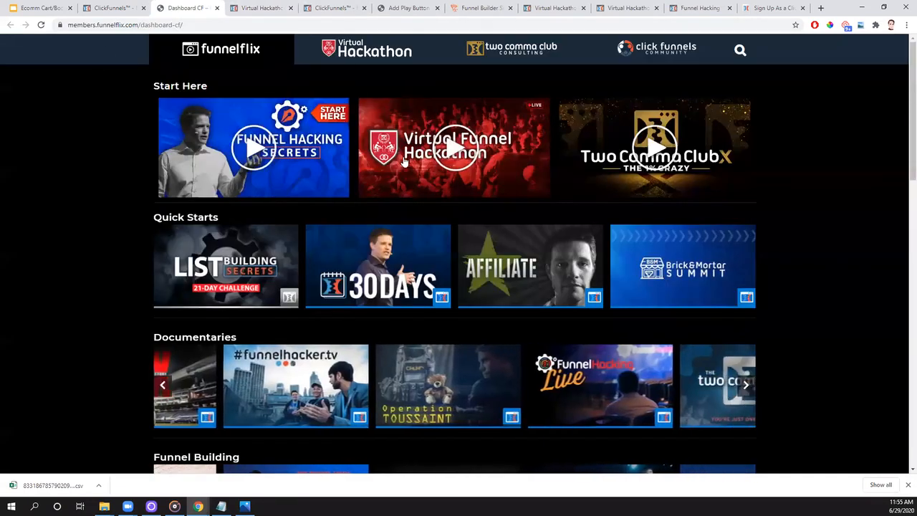
pyautogui.scroll(-3, 172, 188)
pyautogui.scroll(-5, 172, 188)
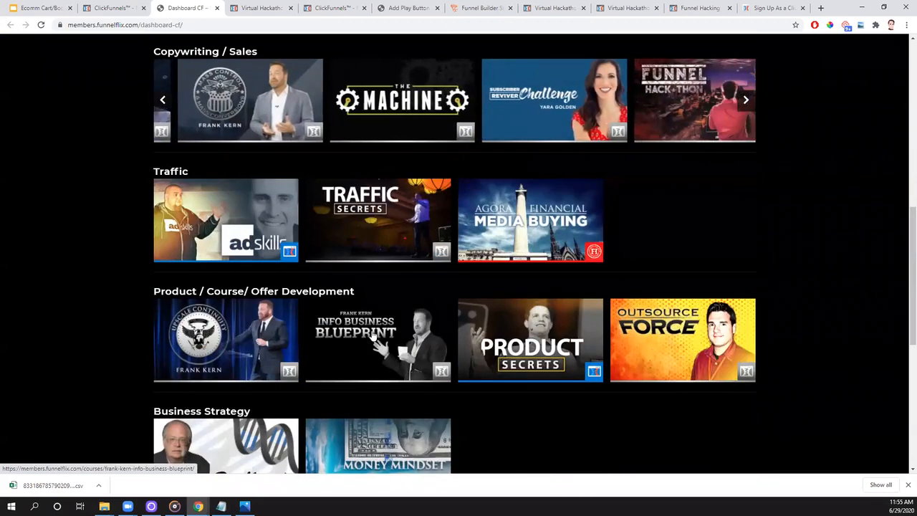
pyautogui.click(376, 245)
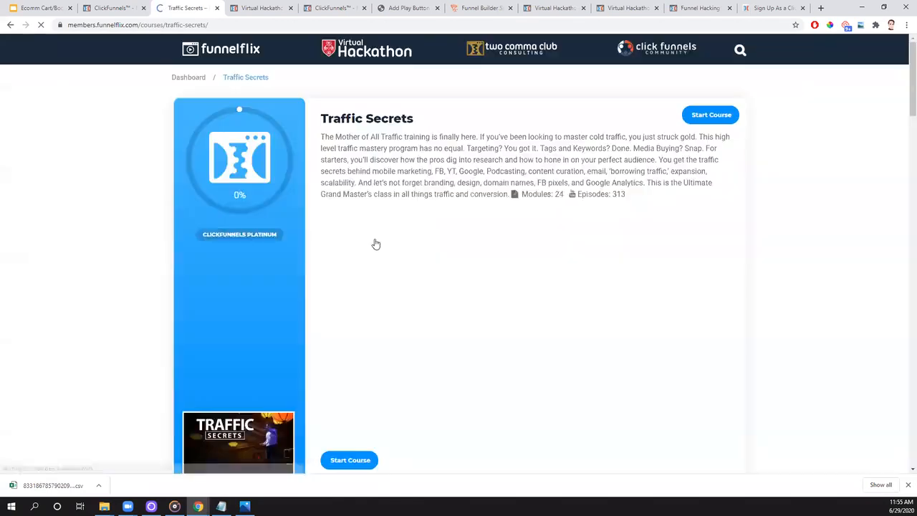
# - Open the Traffic Secrets LIVE module and look through its sessions down to Sessions 13 & 14
pyautogui.scroll(-4, 370, 240)
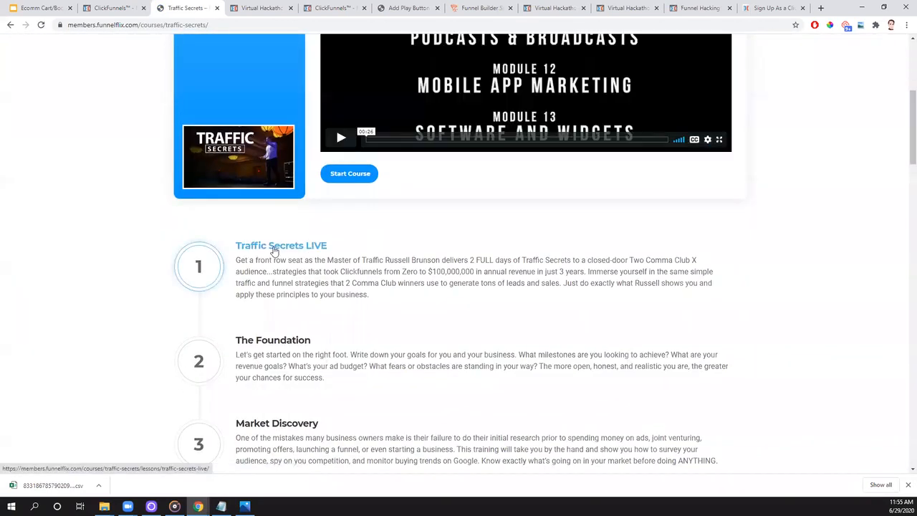
pyautogui.click(272, 249)
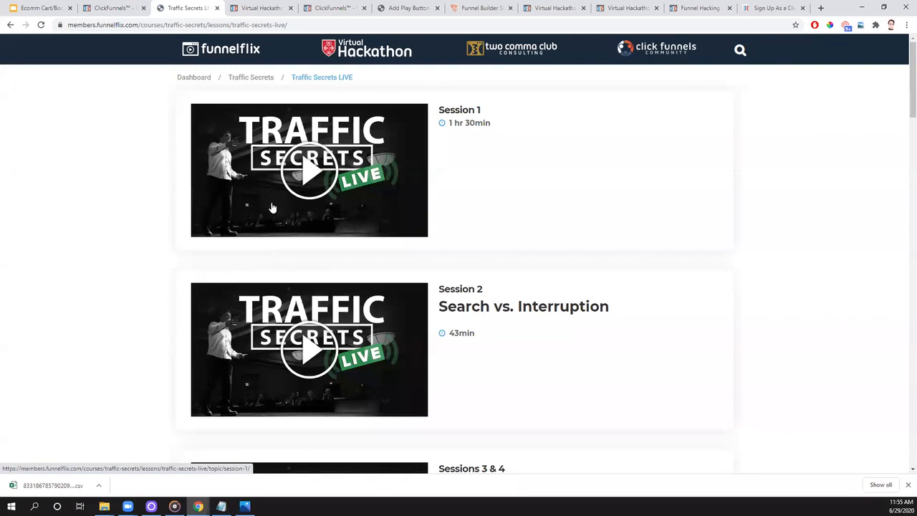
pyautogui.scroll(-5, 270, 206)
pyautogui.scroll(-15, 272, 208)
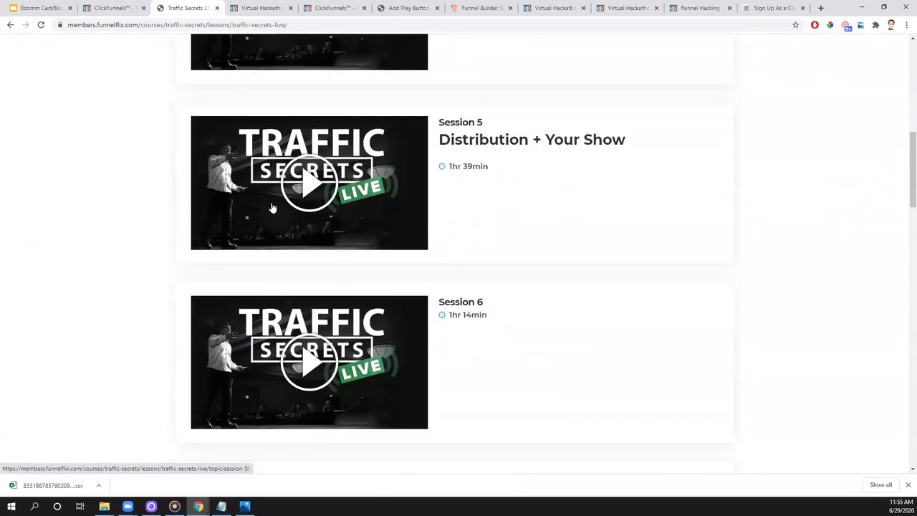
pyautogui.scroll(-4, 262, 210)
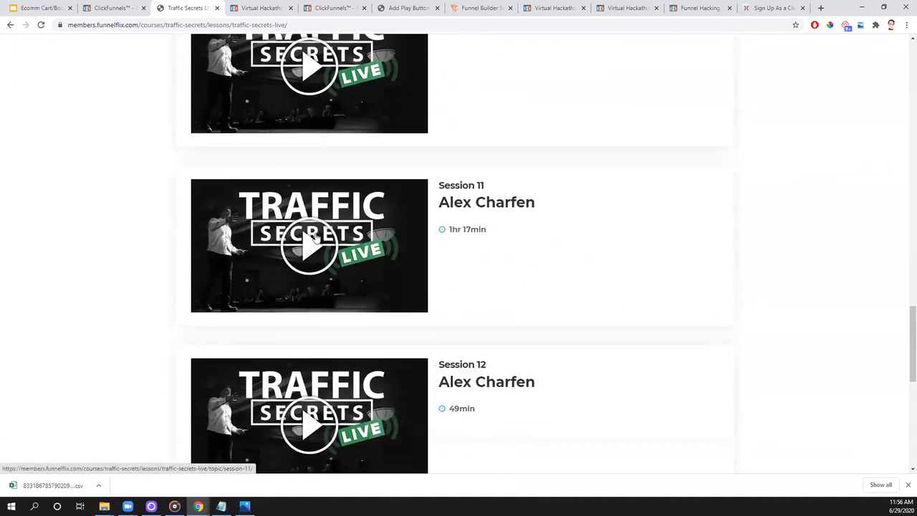
# - Close the Traffic Secrets course and open the High Ticket Secrets course from the Copywriting / Sales category of the FunnelFlix dashboard
pyautogui.click(217, 8)
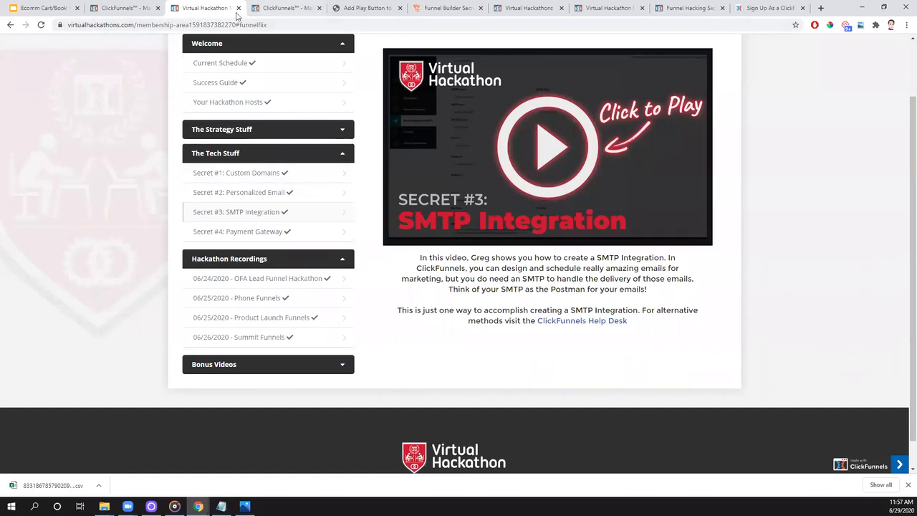
pyautogui.click(284, 8)
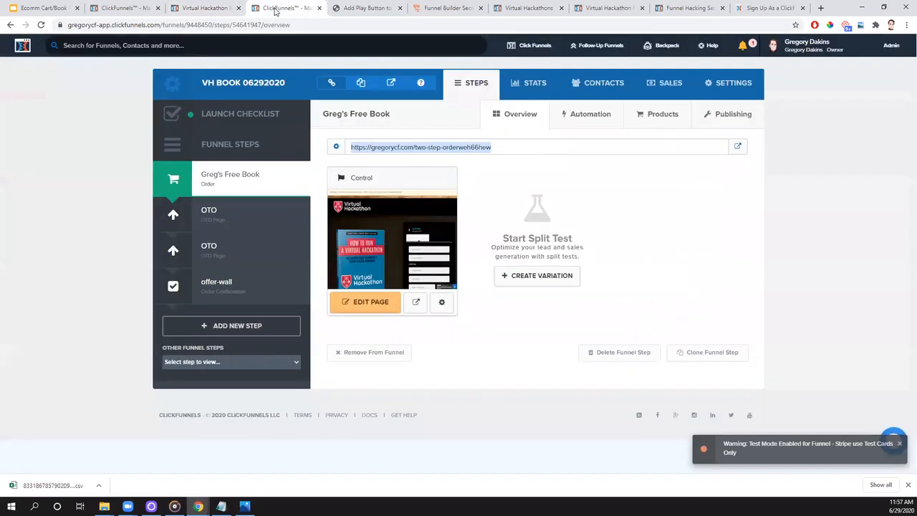
pyautogui.click(208, 12)
pyautogui.click(291, 23)
pyautogui.write('members.funnelflix.com')
pyautogui.press('Return')
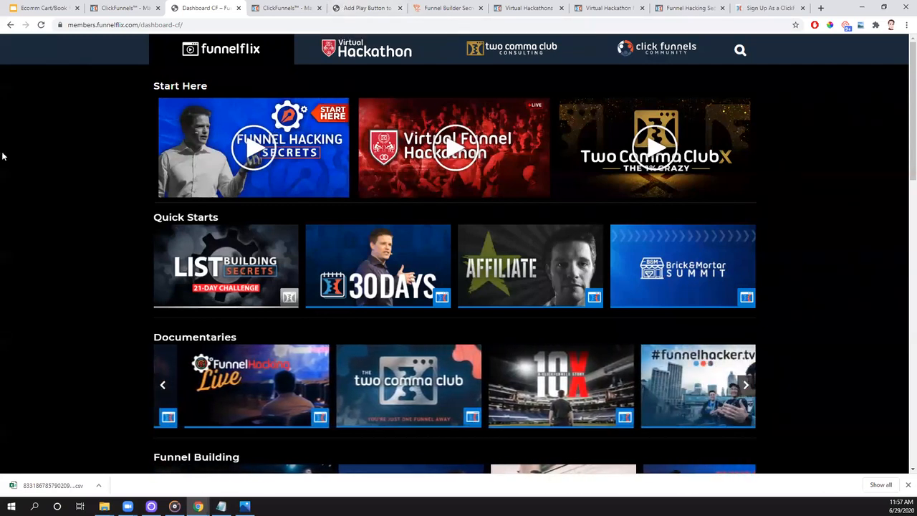
pyautogui.scroll(-3, 220, 162)
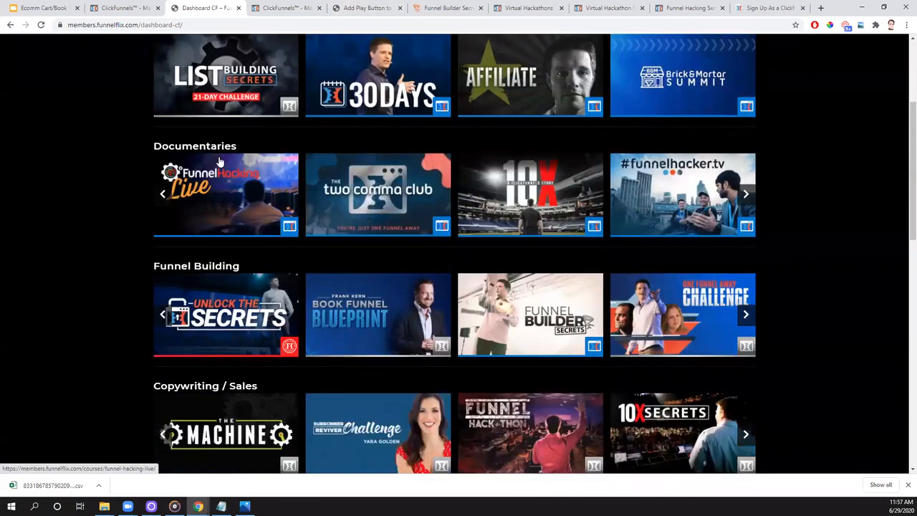
pyautogui.scroll(-2, 220, 162)
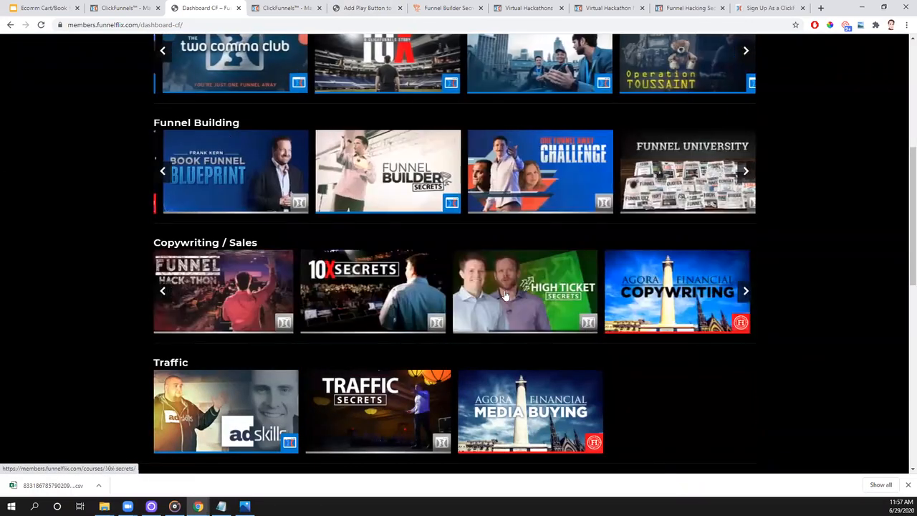
pyautogui.click(524, 288)
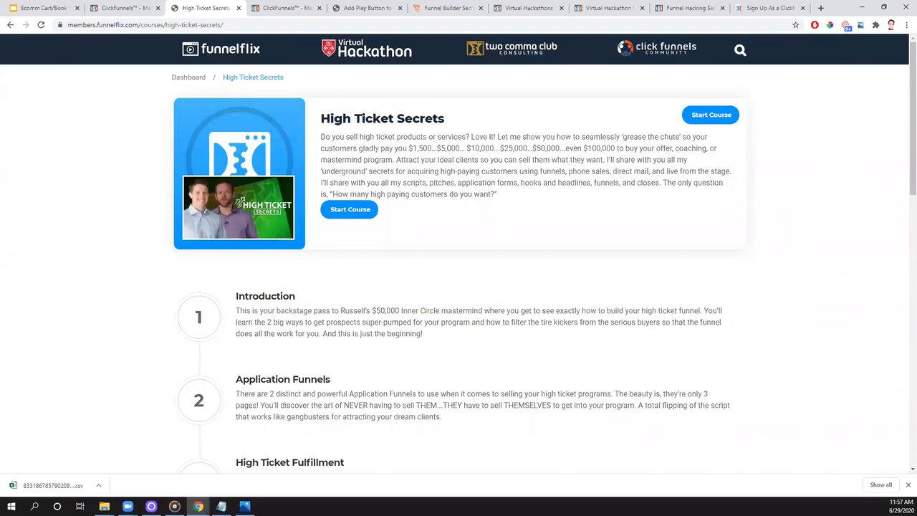
# - Switch to ClickFunnels, open the settings of the VH Book 06292020 funnel and check the choices for its domain
pyautogui.click(133, 10)
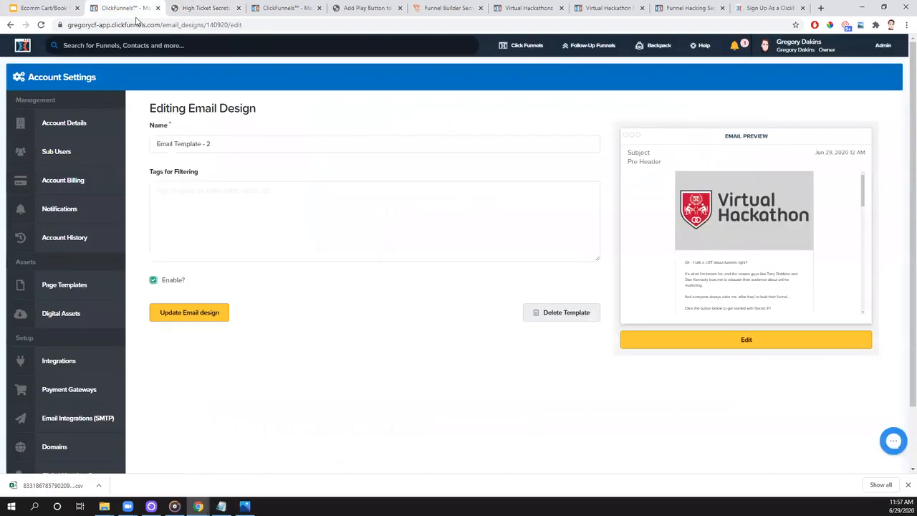
pyautogui.moveTo(522, 45)
pyautogui.click(521, 65)
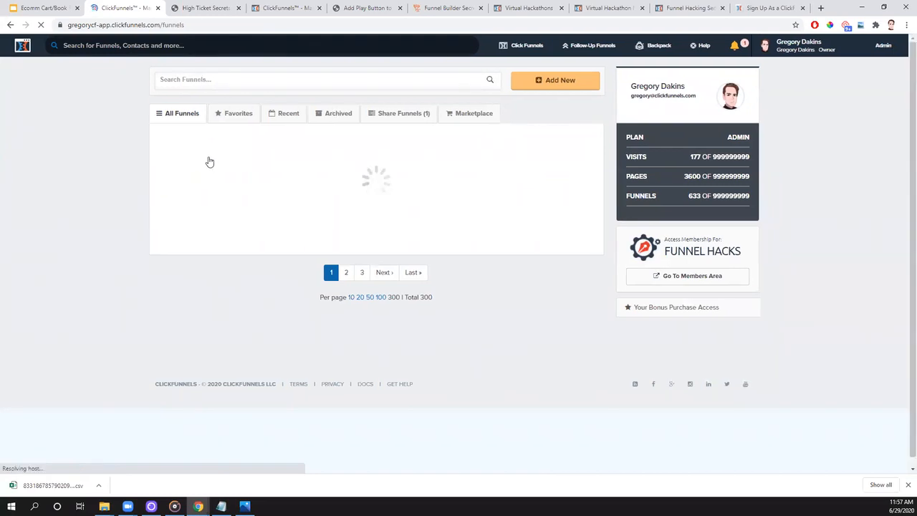
pyautogui.click(223, 179)
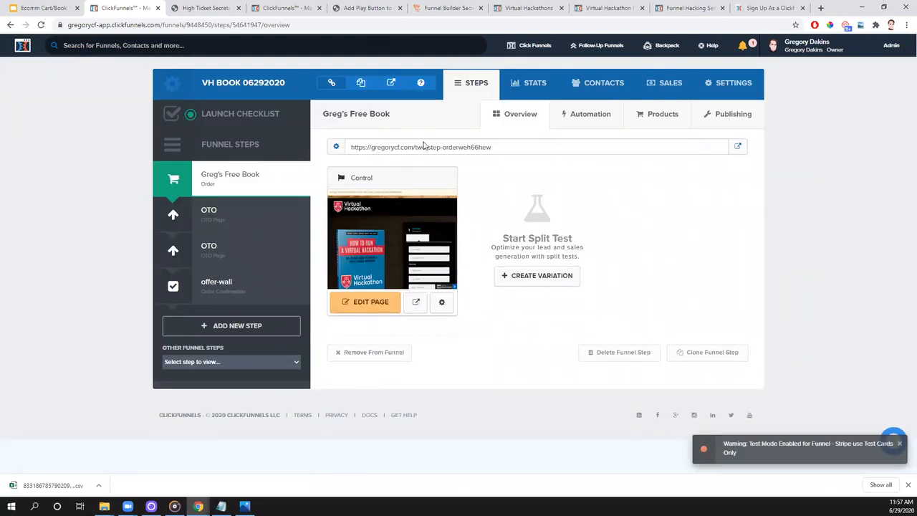
pyautogui.click(739, 85)
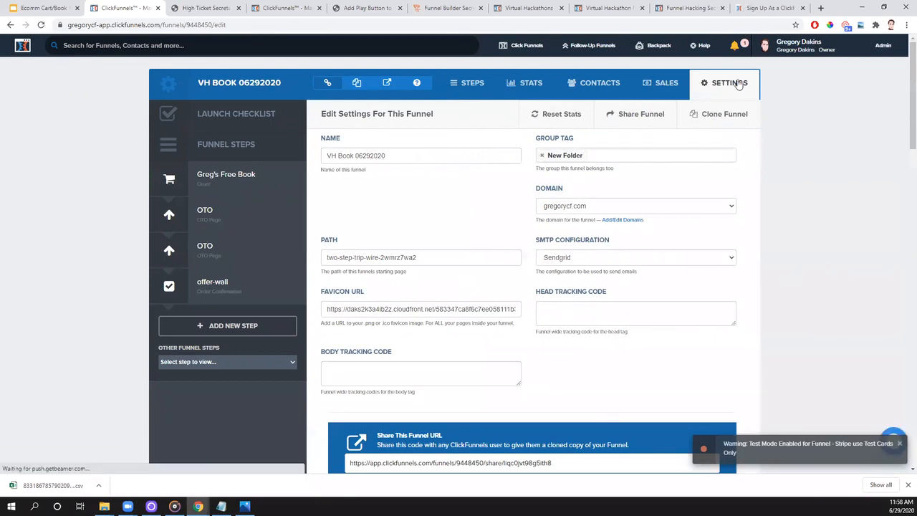
pyautogui.scroll(-1, 545, 154)
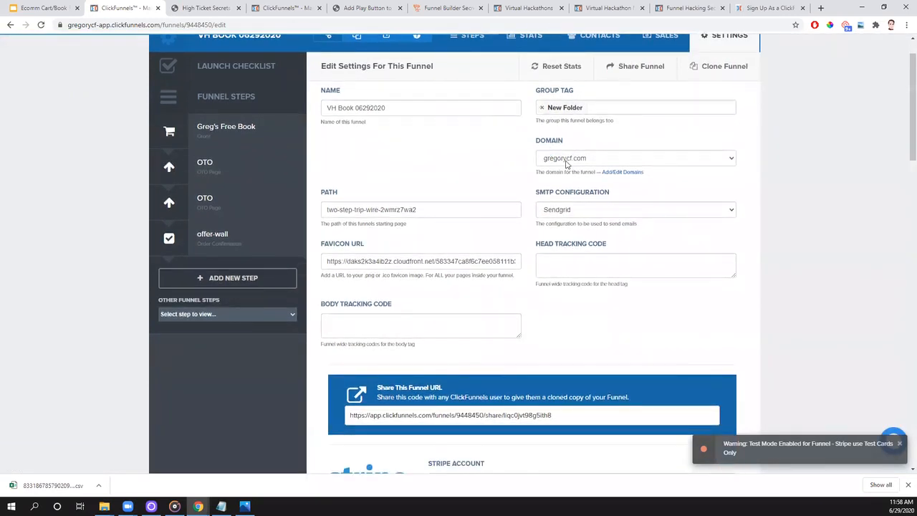
pyautogui.click(567, 159)
pyautogui.click(573, 187)
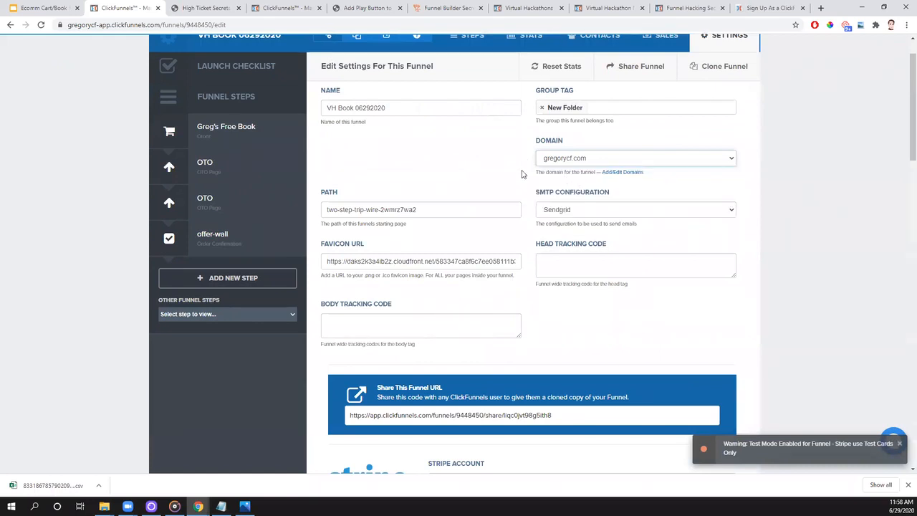
# - Open the Greg's Free Book order page in an incognito window and highlight the path in its web address
pyautogui.click(219, 134)
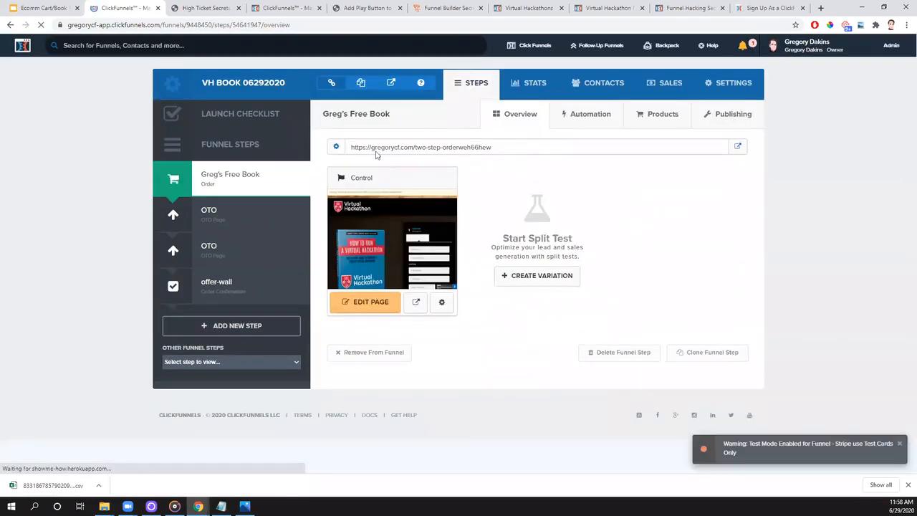
pyautogui.moveTo(435, 148); pyautogui.dragTo(499, 150)
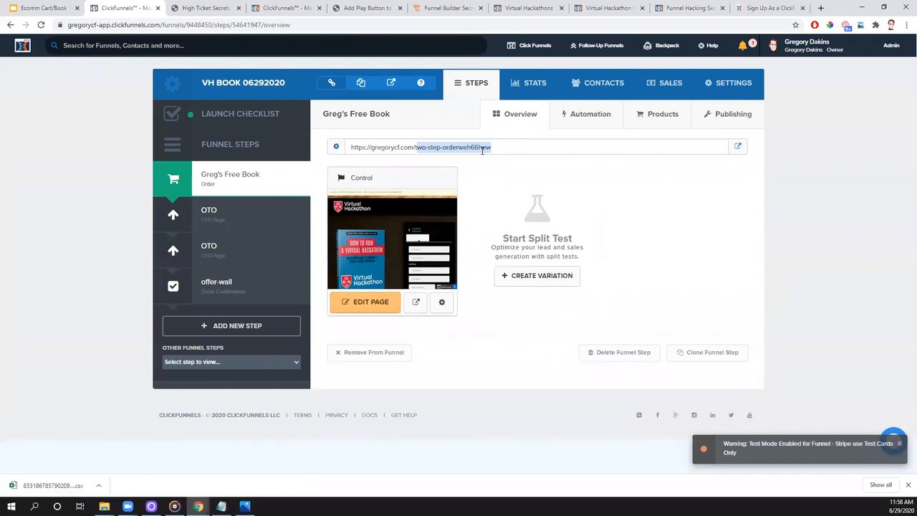
pyautogui.rightClick(740, 148)
pyautogui.rightClick(736, 149)
pyautogui.rightClick(738, 147)
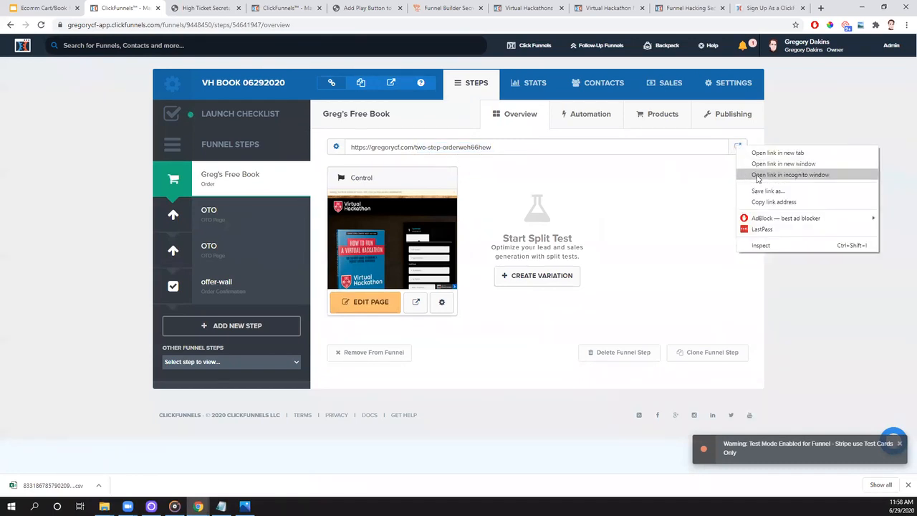
pyautogui.click(767, 175)
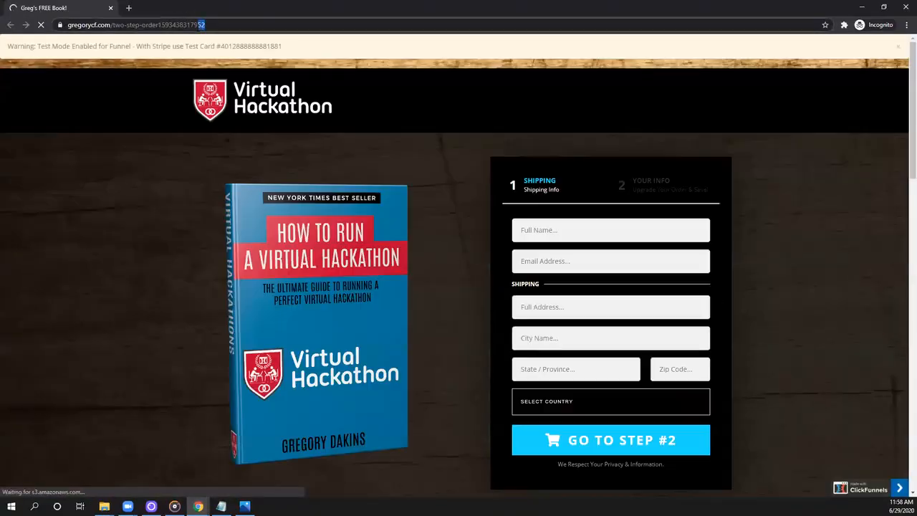
pyautogui.moveTo(206, 24); pyautogui.dragTo(177, 25)
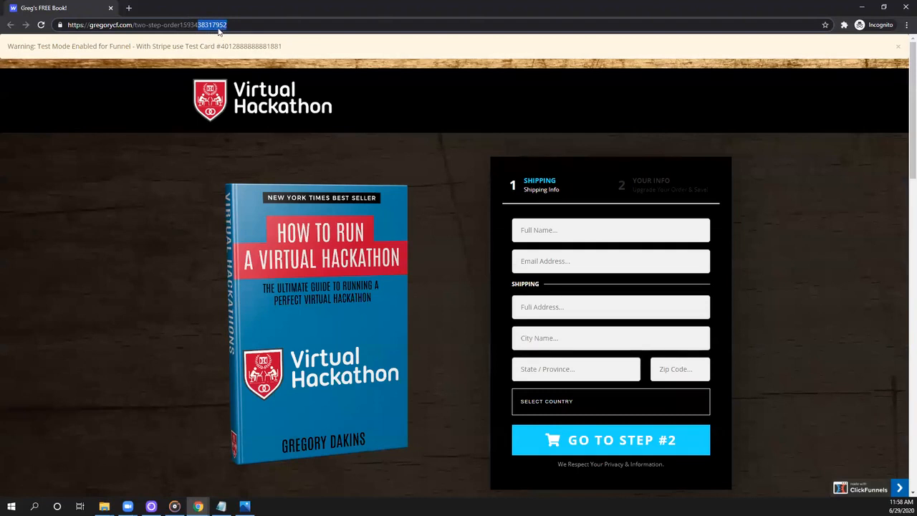
pyautogui.moveTo(134, 24); pyautogui.dragTo(234, 31)
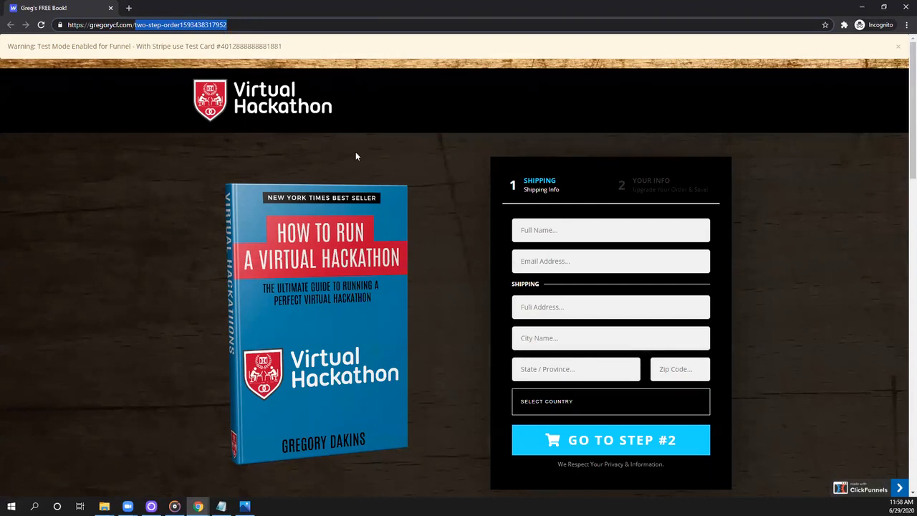
# - Back in the funnel, set the Two Step Order page's path to hellobill and update the page
pyautogui.hotkey('alt', 'Tab')
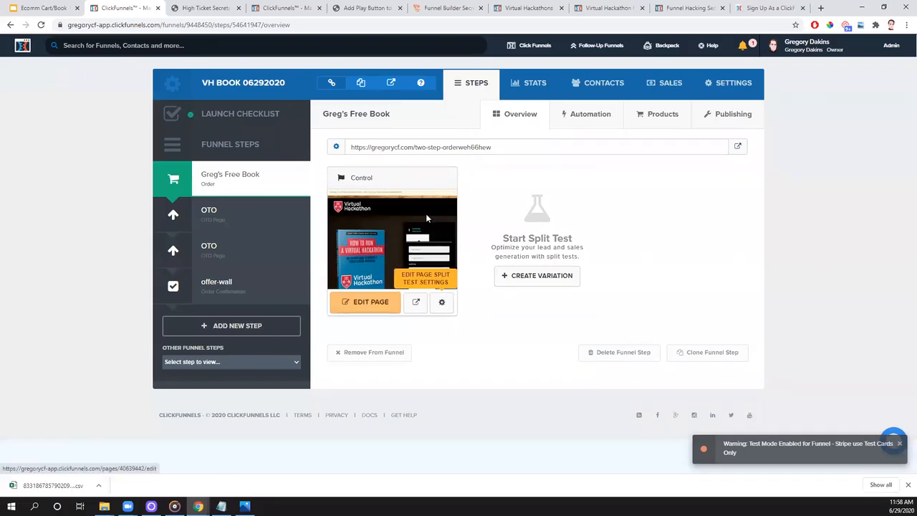
pyautogui.click(442, 303)
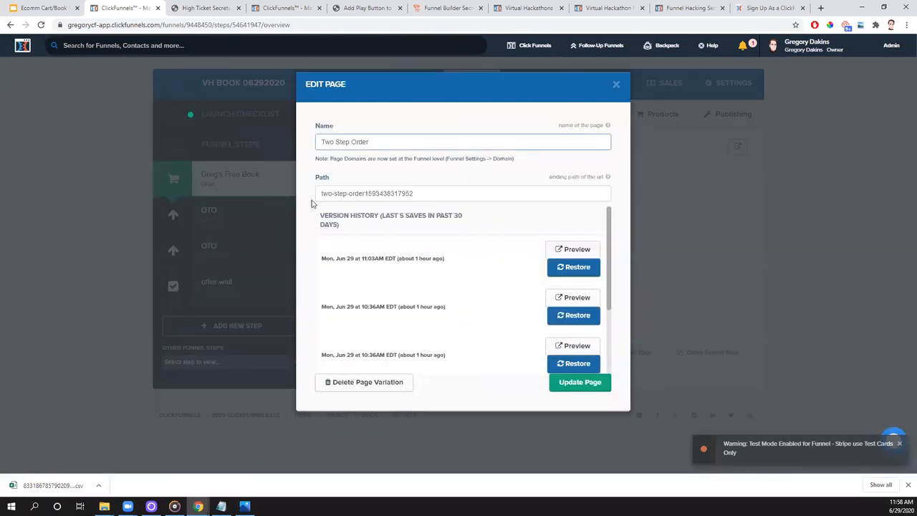
pyautogui.moveTo(423, 194); pyautogui.dragTo(312, 200)
pyautogui.write('hellobill')
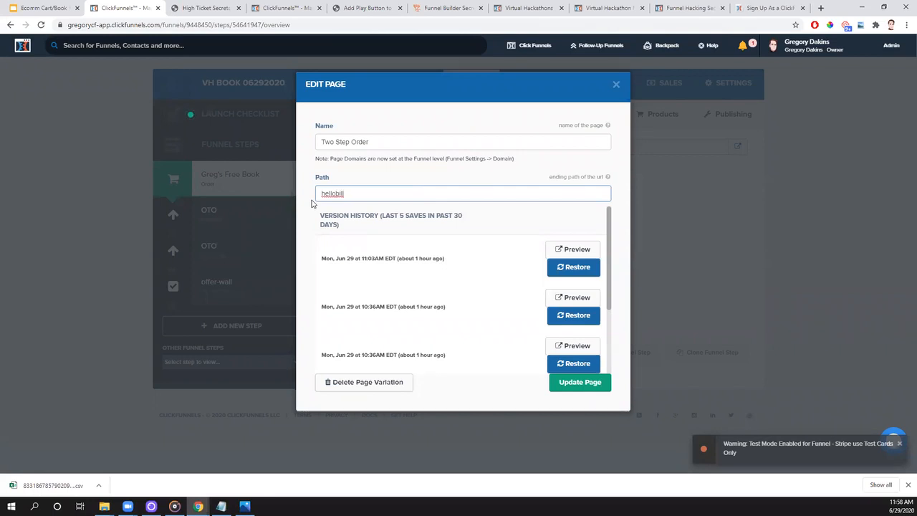
pyautogui.click(579, 384)
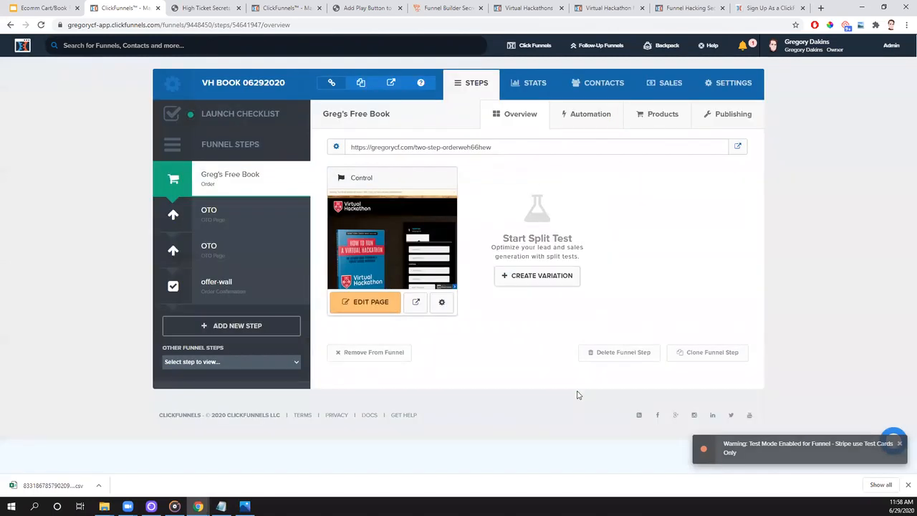
# - Reopen the order page in an incognito window and point out the Stripe test card number and the hellobill path
pyautogui.rightClick(741, 148)
pyautogui.rightClick(739, 148)
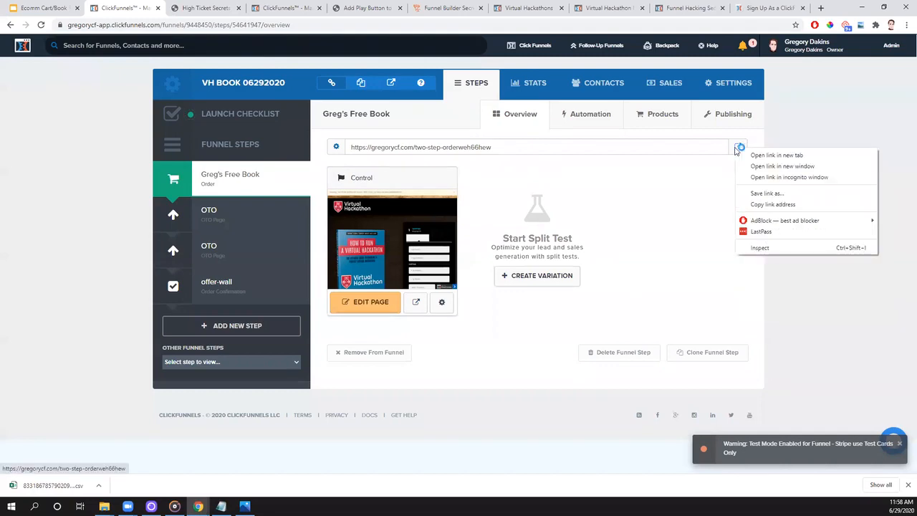
pyautogui.click(790, 178)
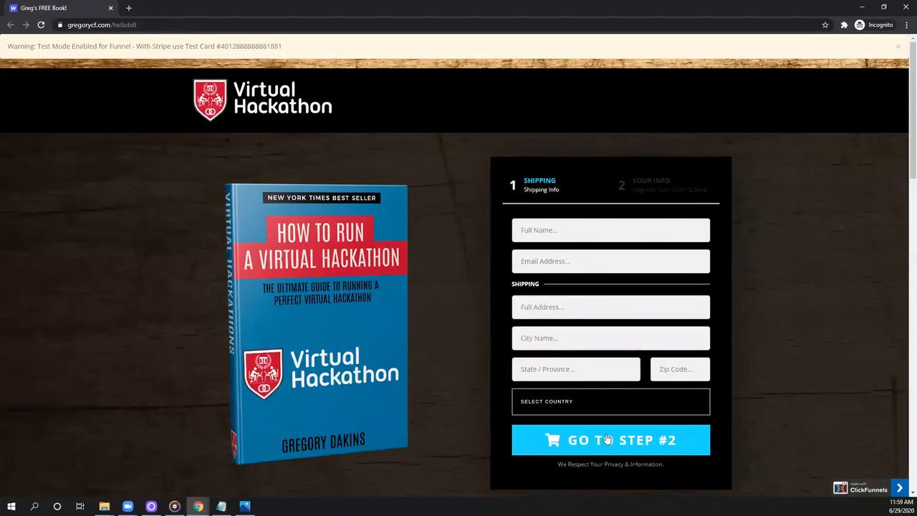
pyautogui.moveTo(291, 46); pyautogui.dragTo(220, 47)
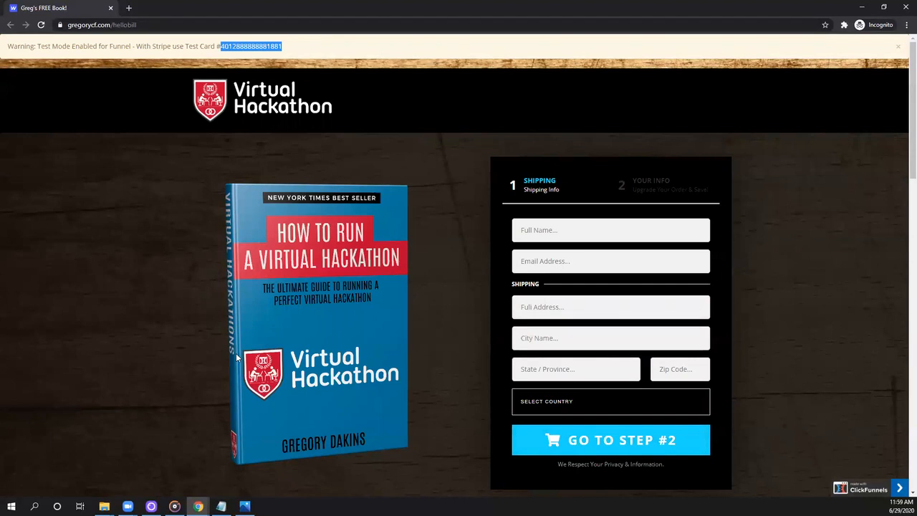
pyautogui.moveTo(137, 25); pyautogui.dragTo(111, 25)
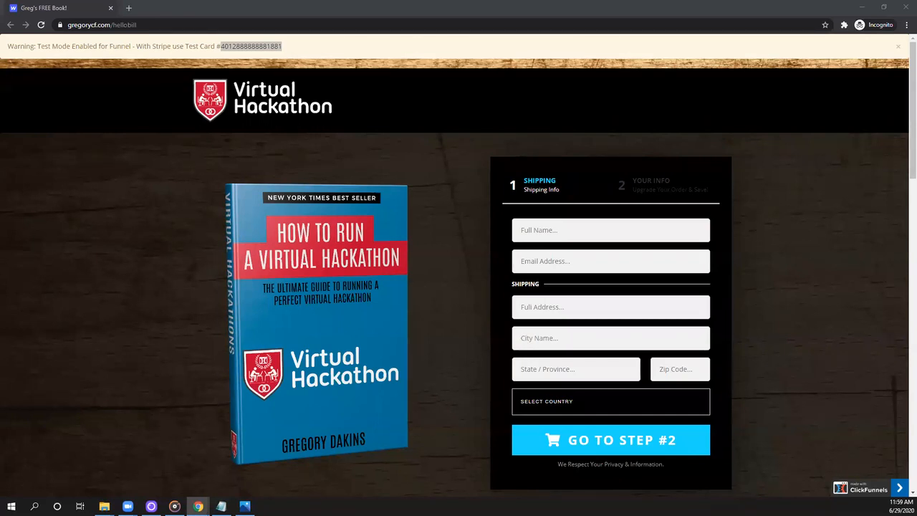
# - Enter the customer's full name and e-mail address in the order page's shipping form
pyautogui.click(577, 225)
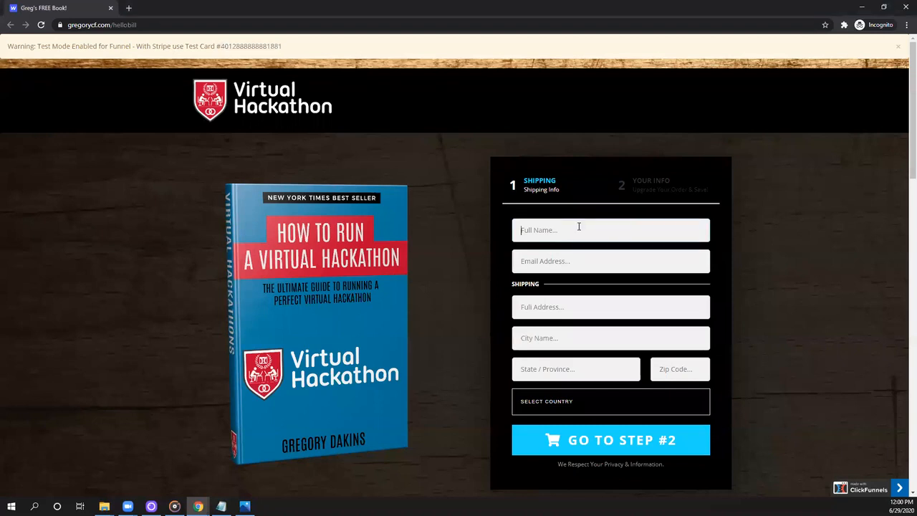
pyautogui.click(586, 270)
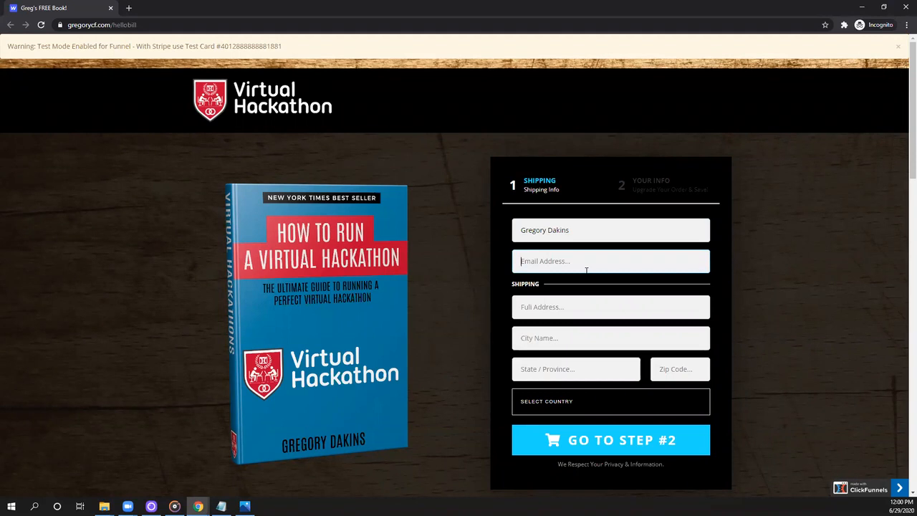
# - Add a plus-sign tag with a date and test number 2 before the @ in the e-mail address, and close the incognito window
pyautogui.write('+anything')
pyautogui.press('BackSpace')
pyautogui.press('BackSpace')
pyautogui.press('BackSpace')
pyautogui.press('BackSpace')
pyautogui.press('BackSpace')
pyautogui.press('BackSpace')
pyautogui.press('BackSpace')
pyautogui.press('BackSpace')
pyautogui.write('06292020test1')
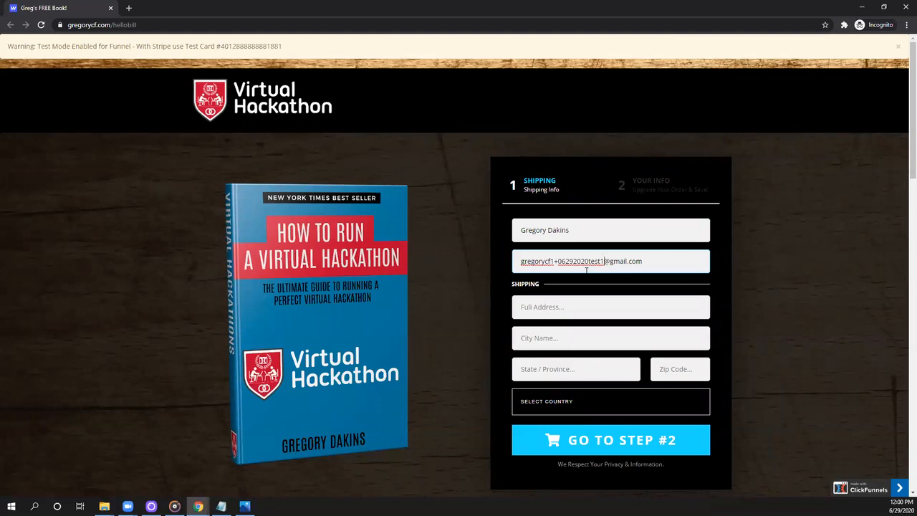
pyautogui.press('BackSpace')
pyautogui.write('2')
pyautogui.click(110, 8)
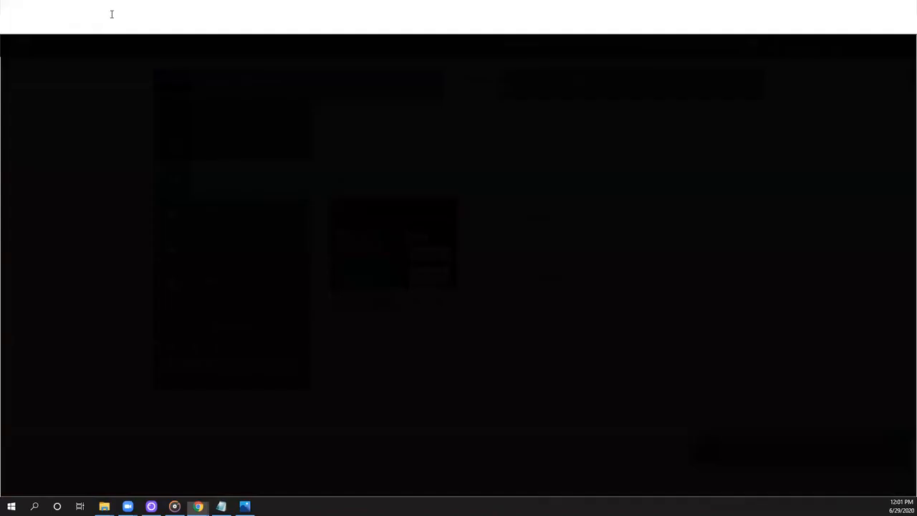
# - Go to the ClickFunnels dashboard and look through its overview
pyautogui.click(24, 47)
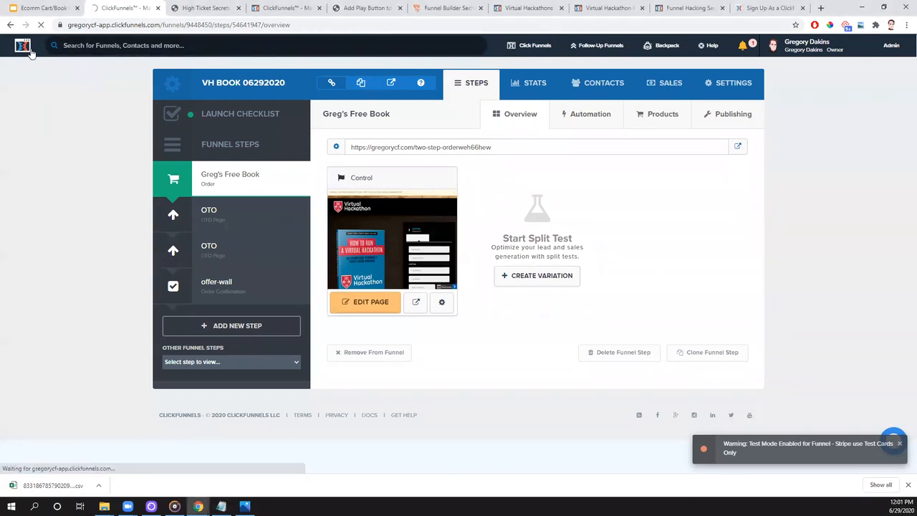
pyautogui.scroll(-2, 827, 237)
pyautogui.scroll(2, 803, 253)
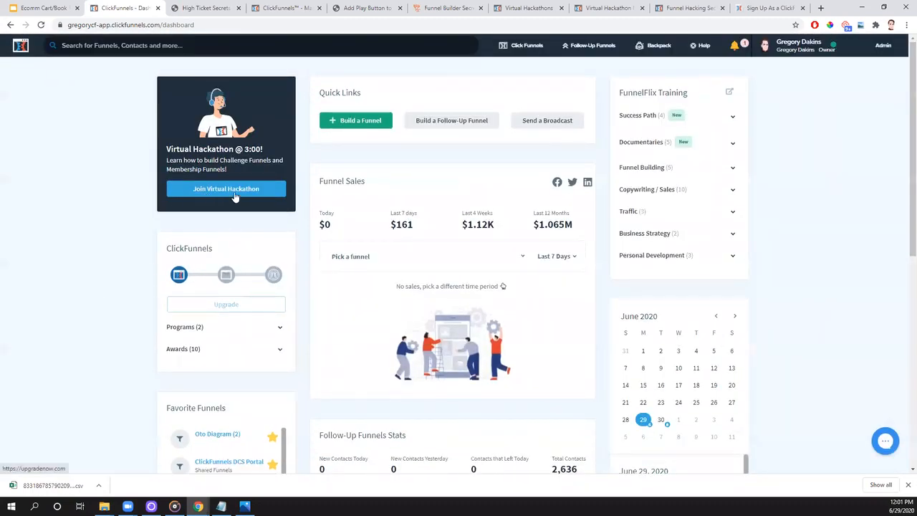
# - Follow the registration links from the Virtual Hackathons schedule page and reserve a seat for the Session 2 hackathons with the prefilled contact details
pyautogui.click(284, 8)
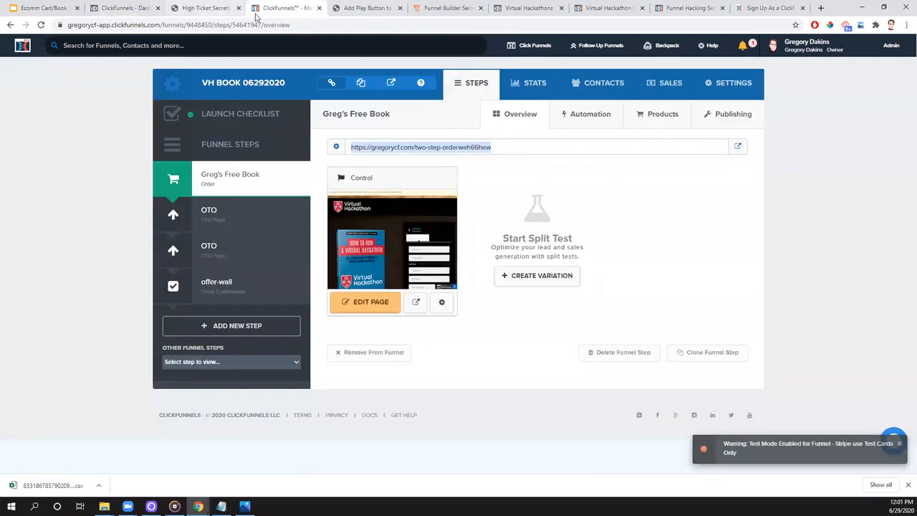
pyautogui.click(527, 8)
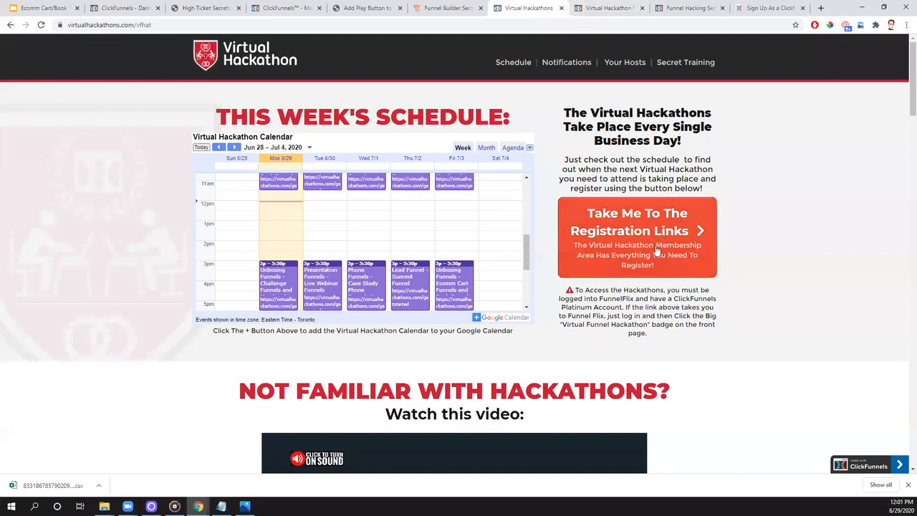
pyautogui.click(631, 240)
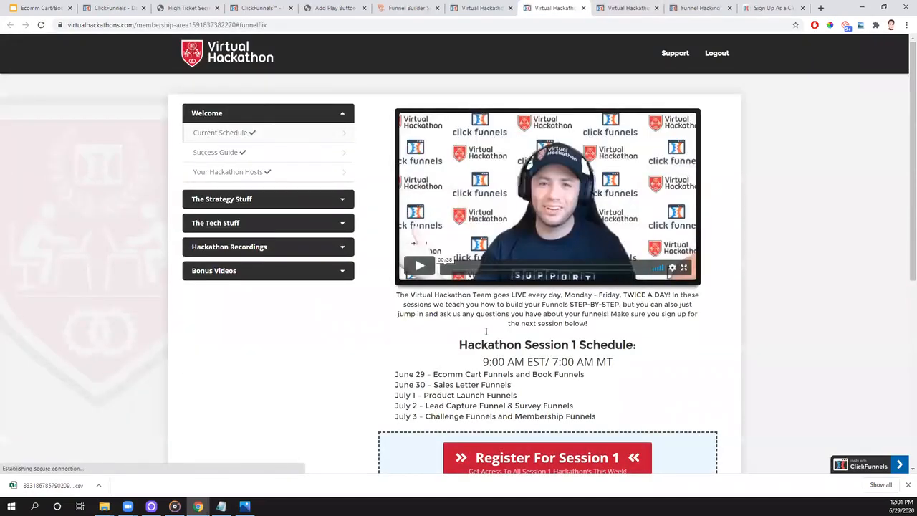
pyautogui.scroll(-2, 666, 243)
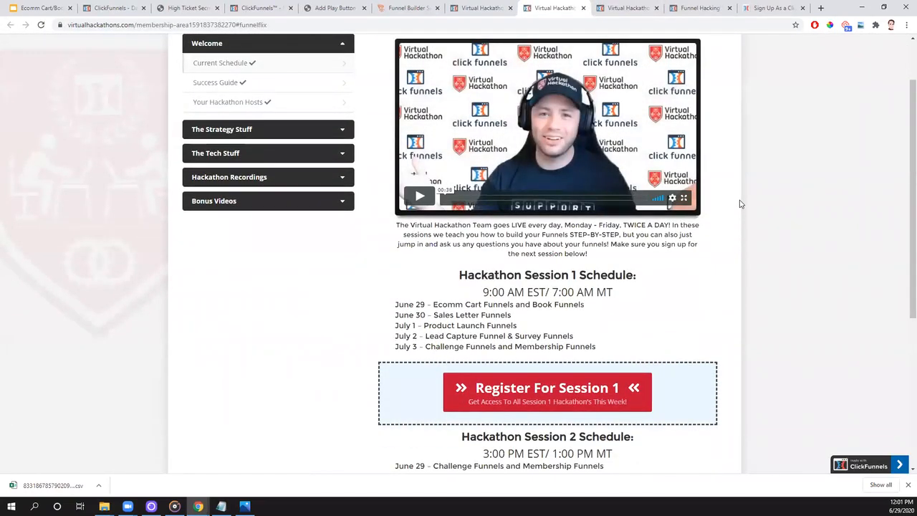
pyautogui.scroll(-4, 741, 203)
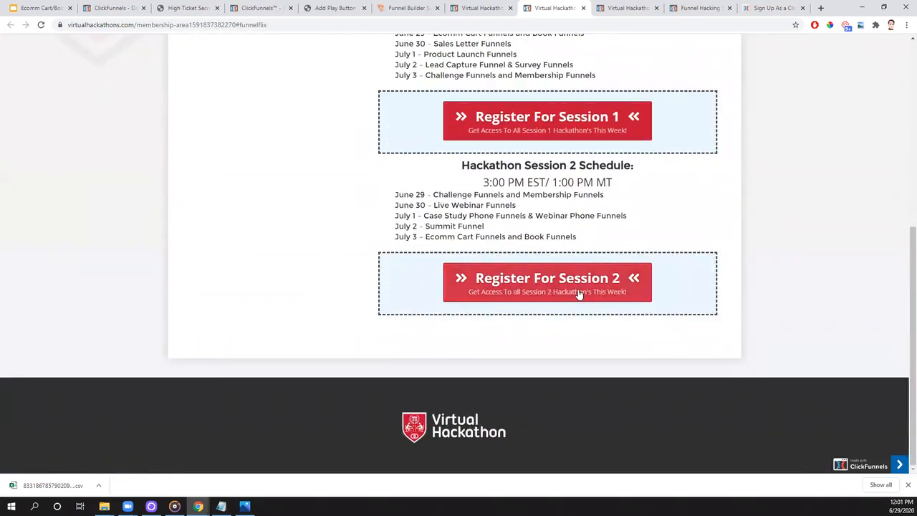
pyautogui.click(573, 291)
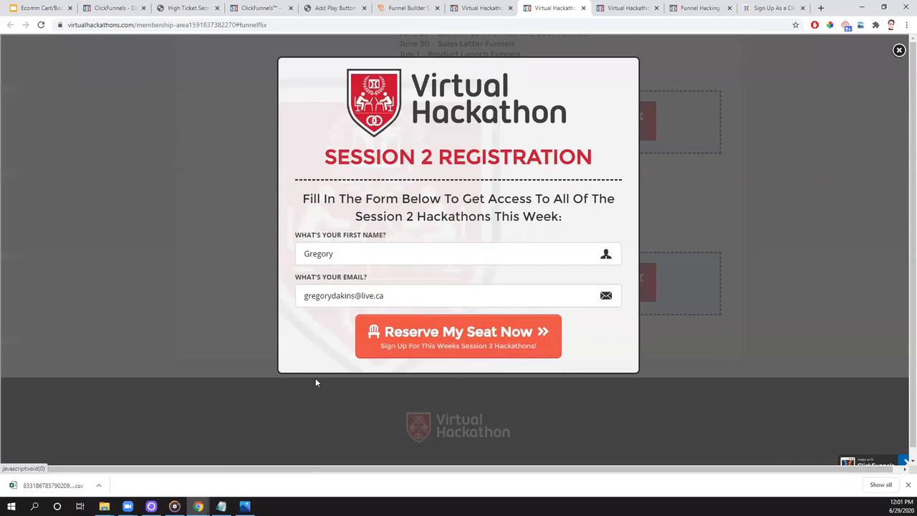
pyautogui.click(492, 352)
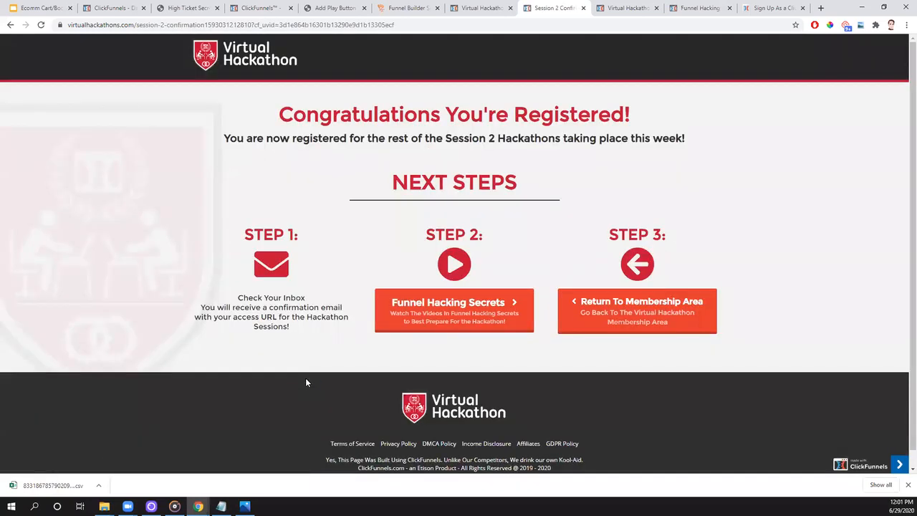